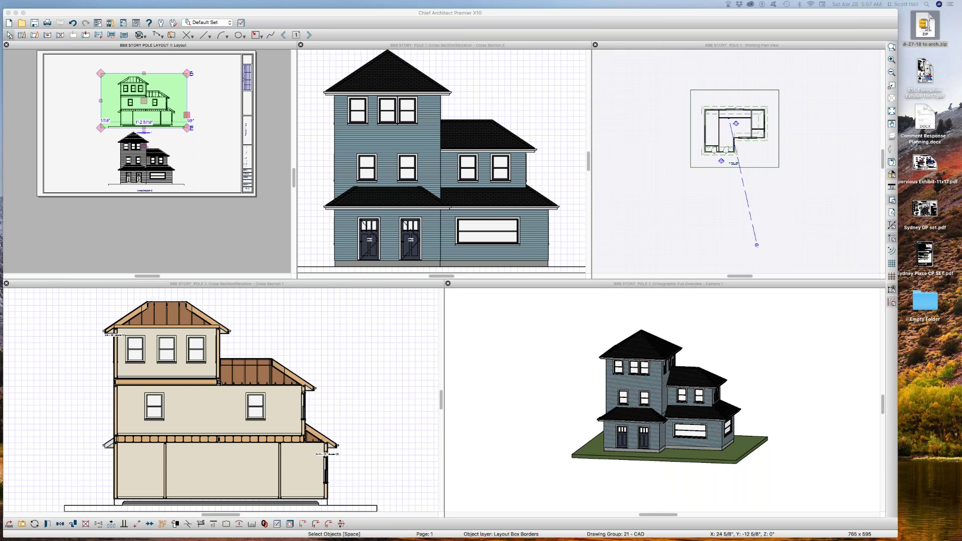
# Close the orthographic overview camera view and re-tile the remaining layout, plan and cross-section views
pyautogui.click(529, 443)
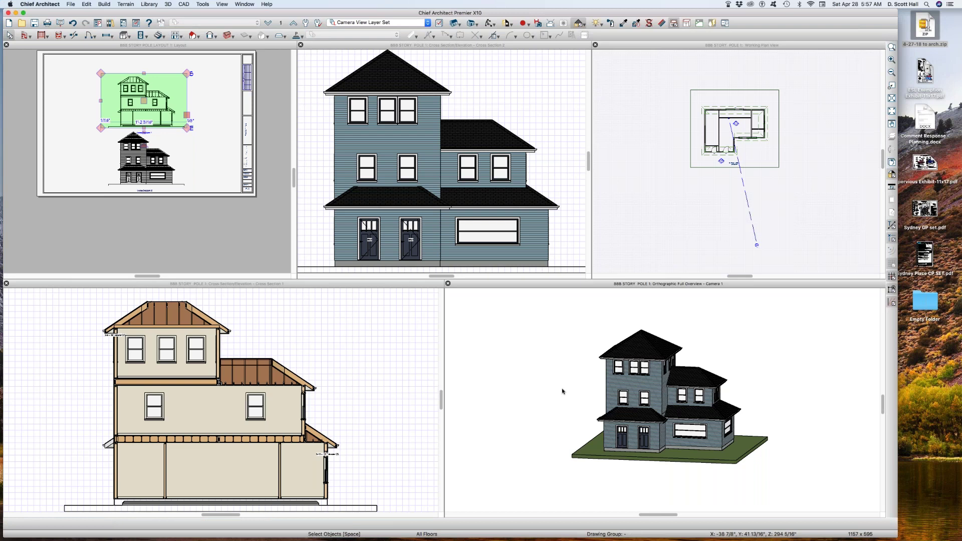
pyautogui.press('super+w')
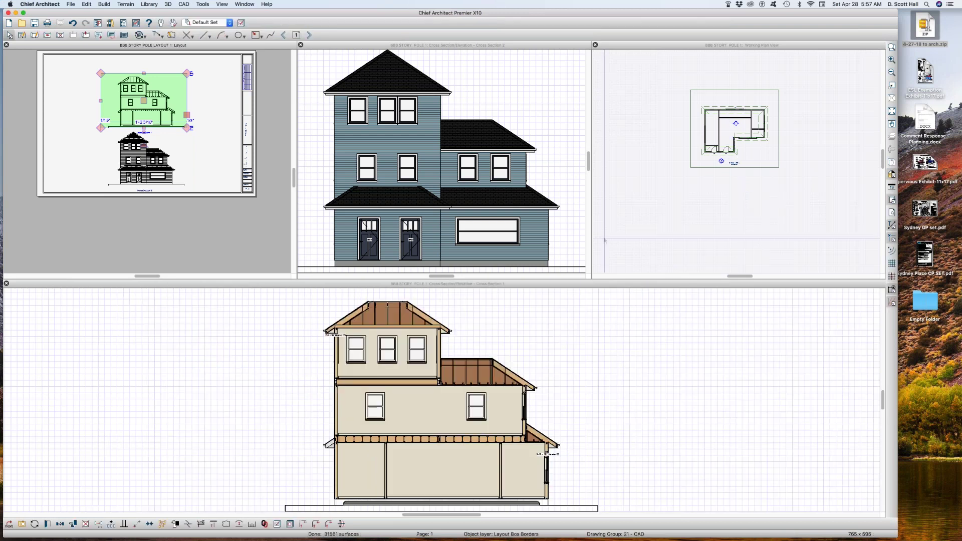
pyautogui.hotkey('shift', 'F10')
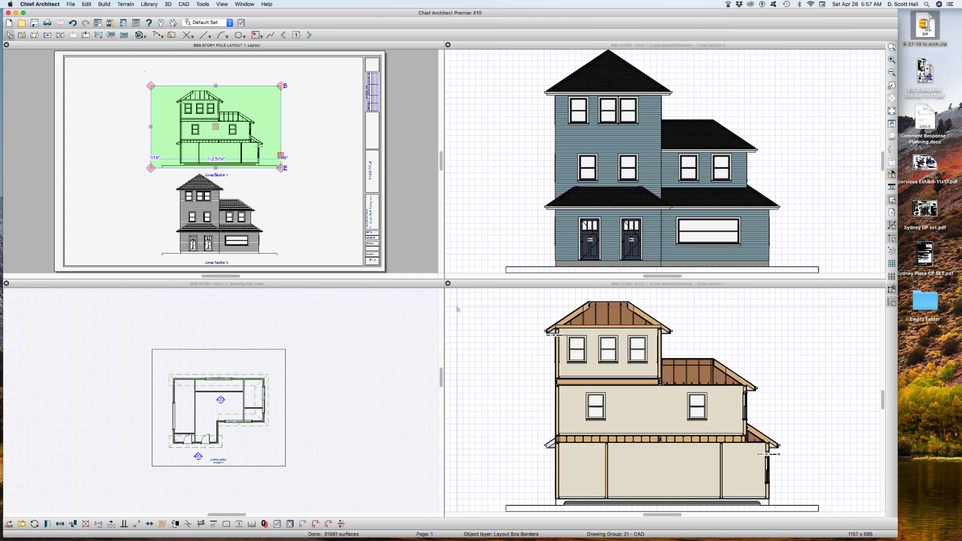
# Add story pole dimensions with labelled level markers beside the house in Cross Section 2
pyautogui.click(341, 385)
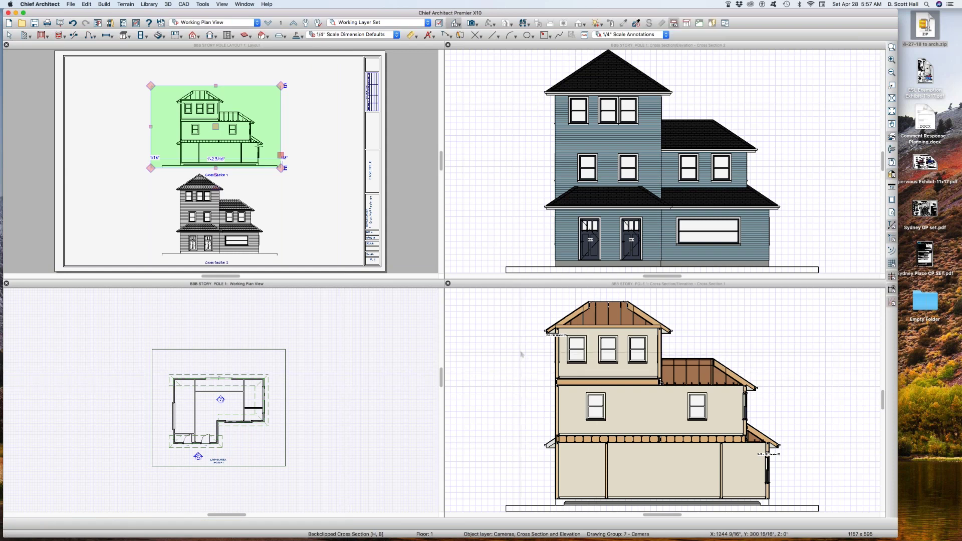
pyautogui.click(609, 353)
pyautogui.click(521, 189)
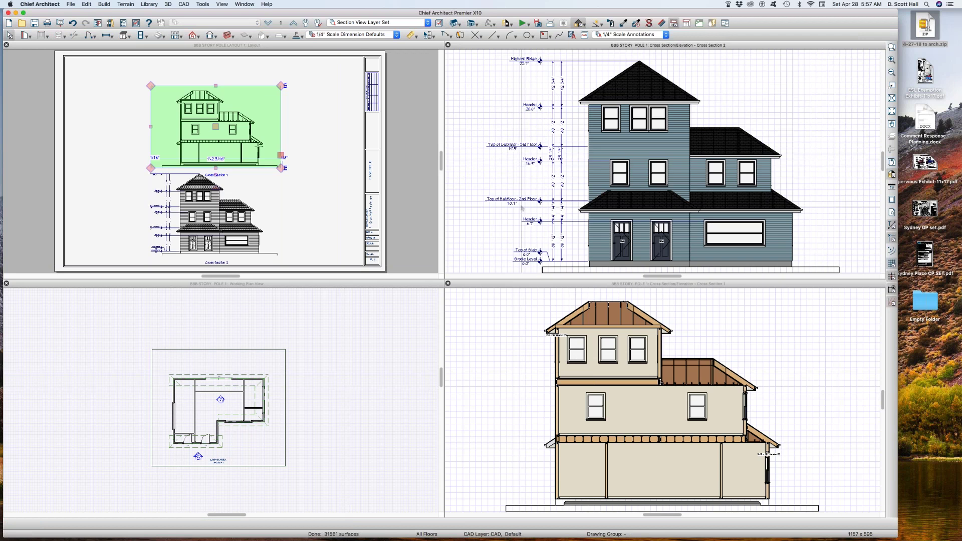
pyautogui.scroll(-2, 489, 193)
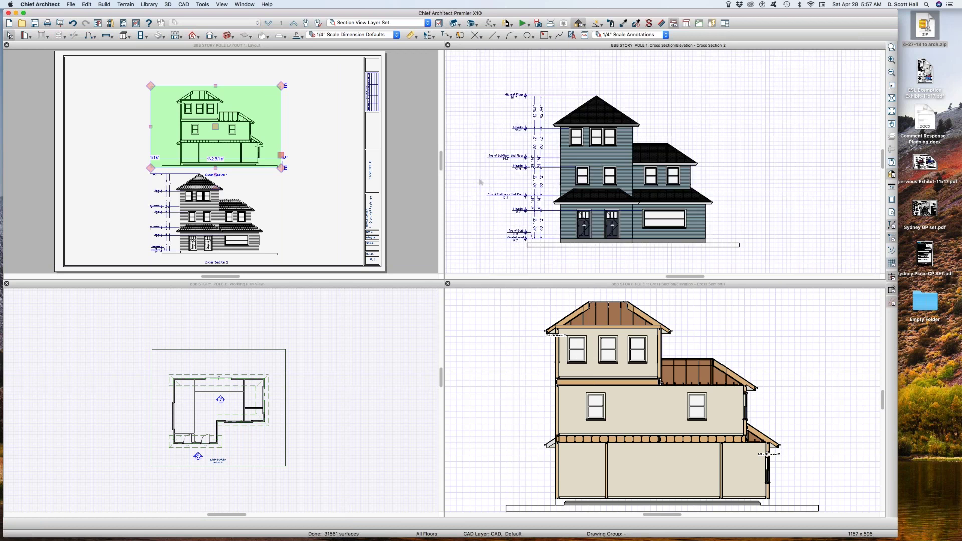
pyautogui.scroll(1, 533, 137)
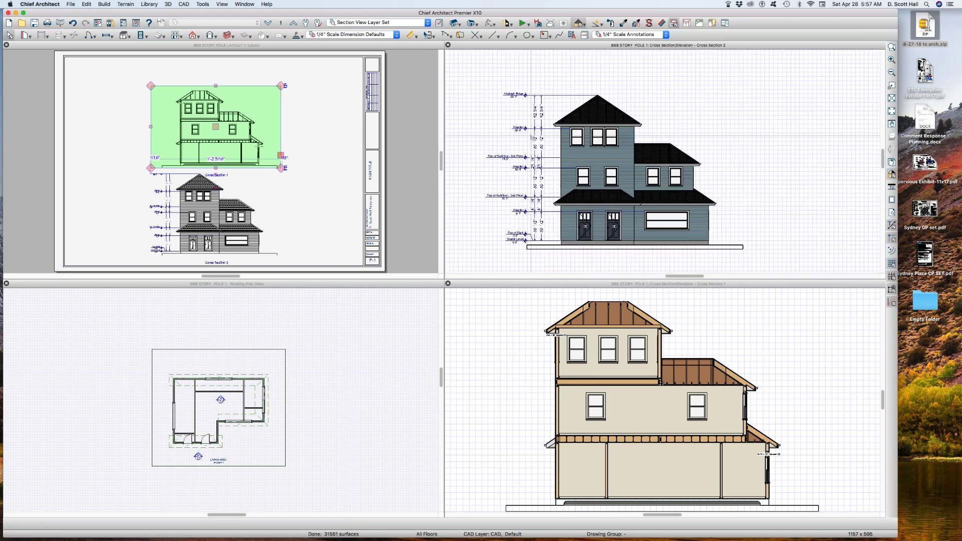
pyautogui.scroll(3, 533, 137)
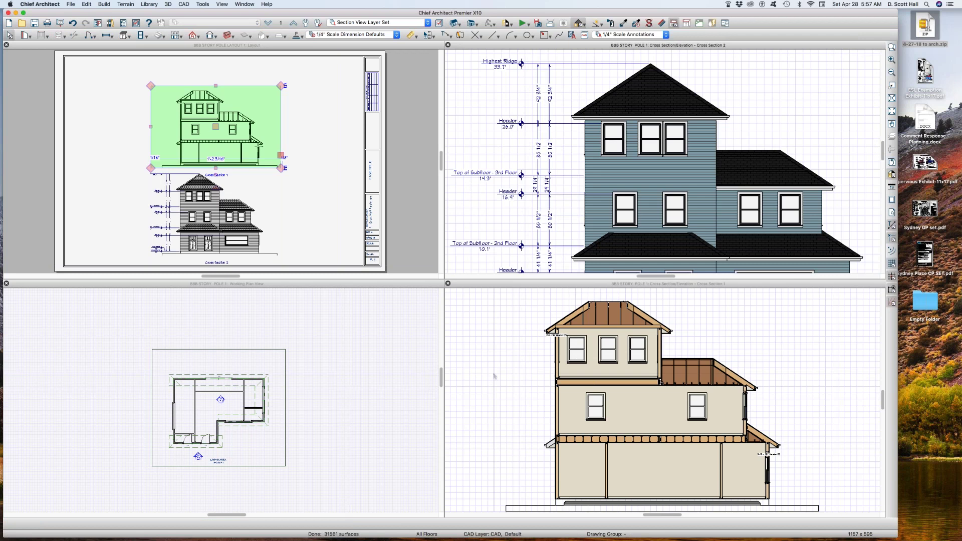
# Add the same story pole dimensions with level markers beside the house in Cross Section 1
pyautogui.scroll(-3, 504, 346)
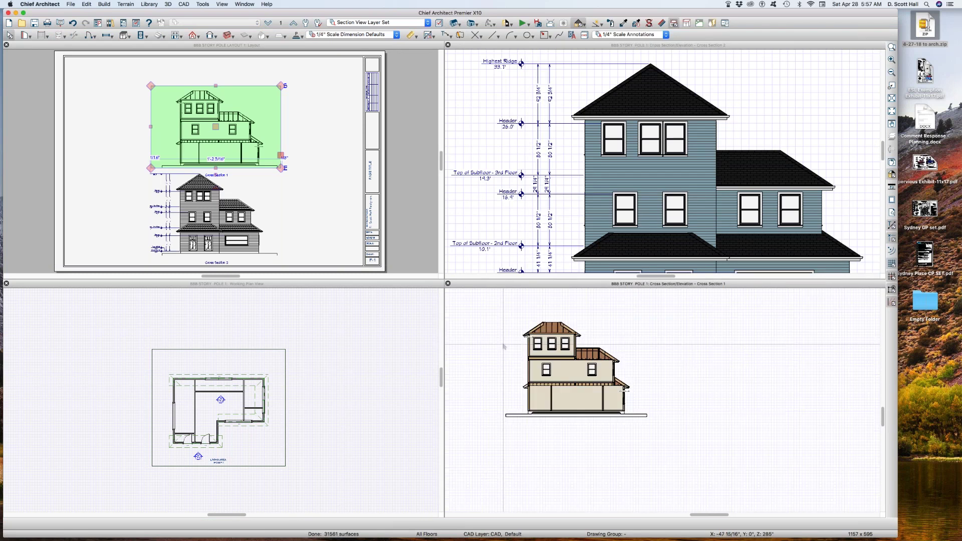
pyautogui.scroll(3, 503, 346)
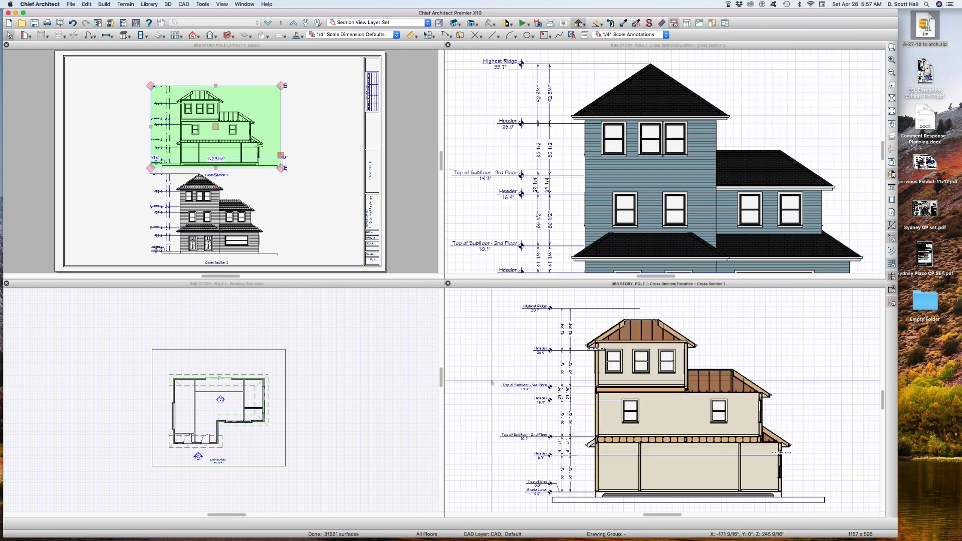
pyautogui.scroll(-1, 479, 375)
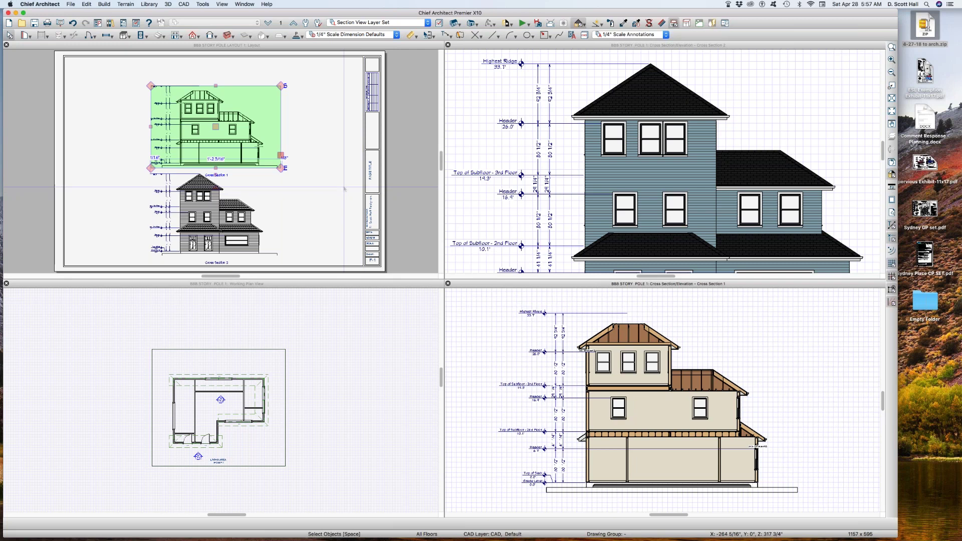
# Extend the left edges of both cross-section layout boxes outward to include the story pole dimensions and their labels
pyautogui.moveTo(151, 127); pyautogui.dragTo(142, 128)
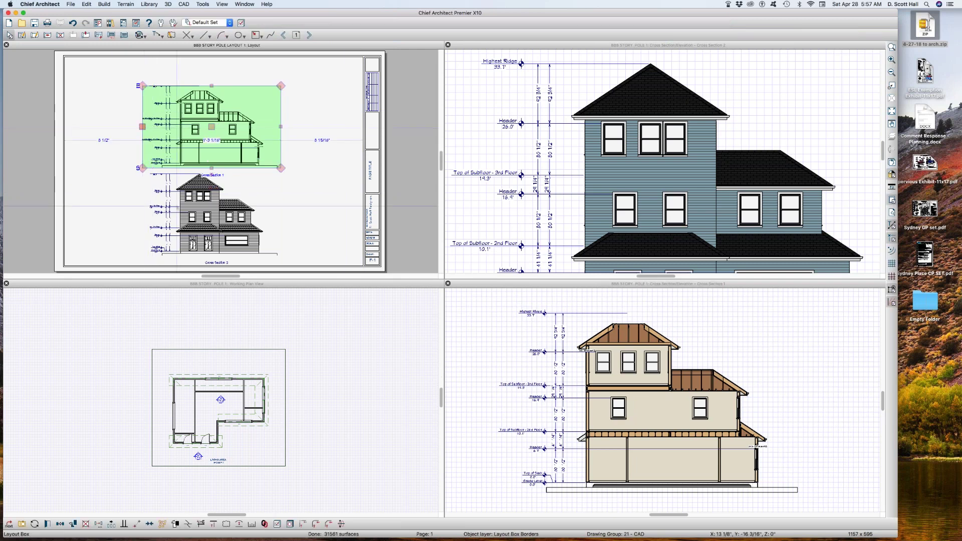
pyautogui.click(153, 195)
pyautogui.scroll(3, 145, 191)
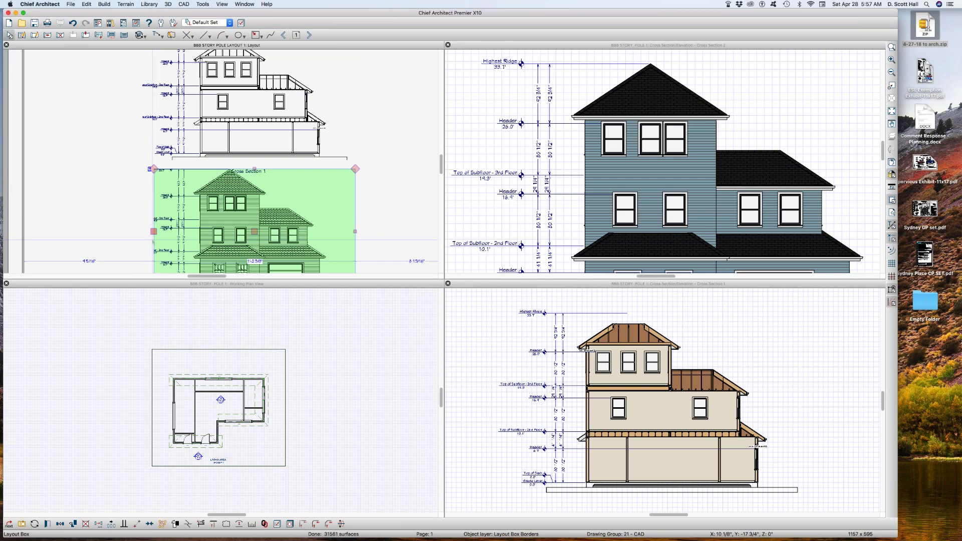
pyautogui.moveTo(153, 231); pyautogui.dragTo(135, 232)
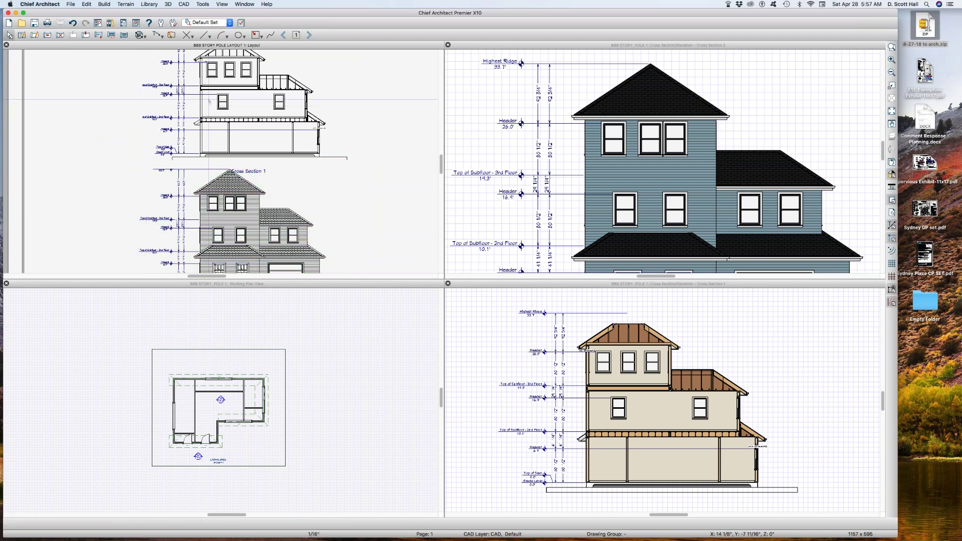
pyautogui.click(144, 99)
pyautogui.moveTo(144, 99); pyautogui.dragTo(133, 98)
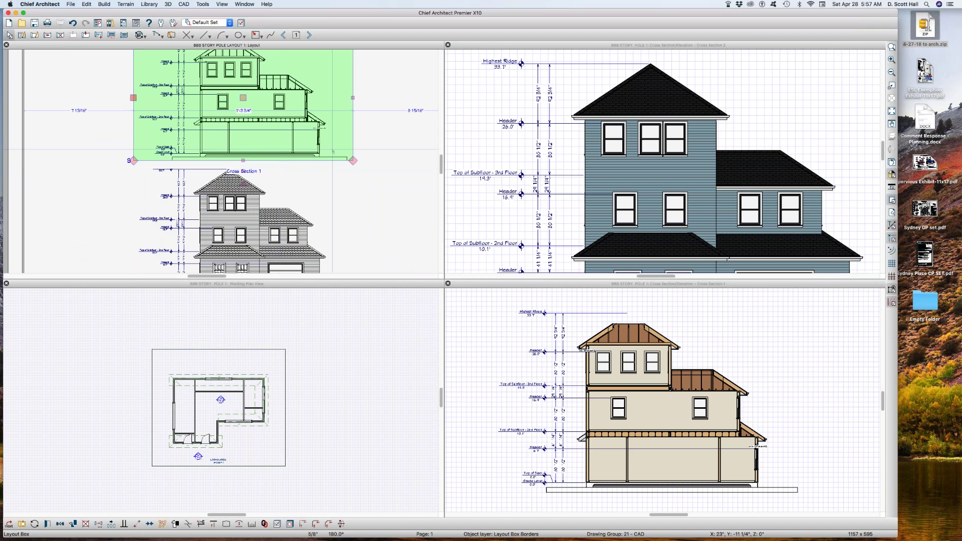
# Go up to floor 3 in the plan and set its default rough ceiling height to 97 1/8"-48
pyautogui.click(296, 440)
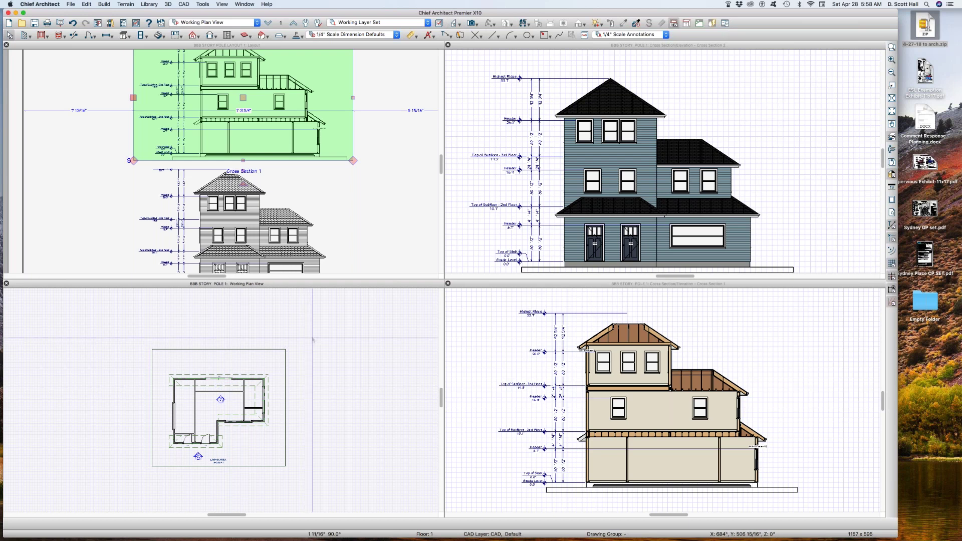
pyautogui.click(293, 23)
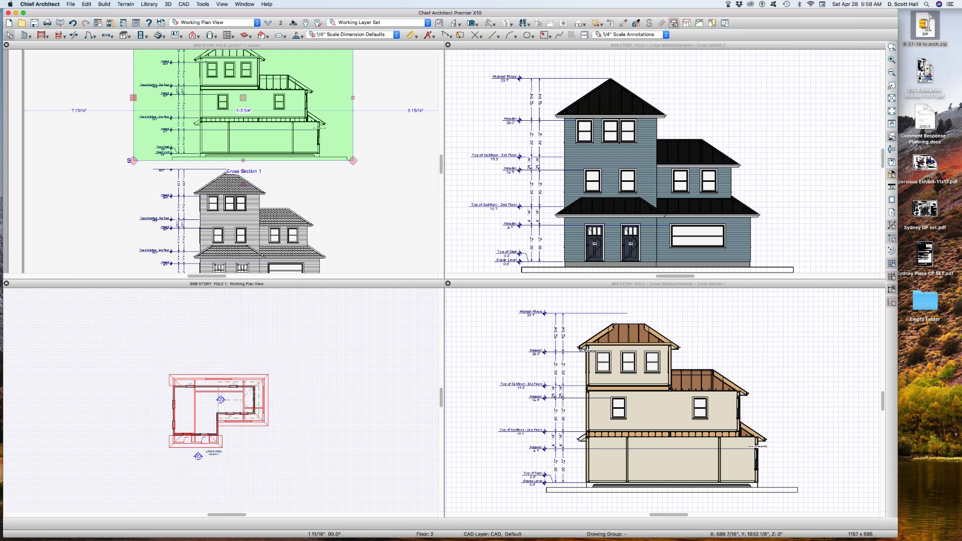
pyautogui.click(293, 23)
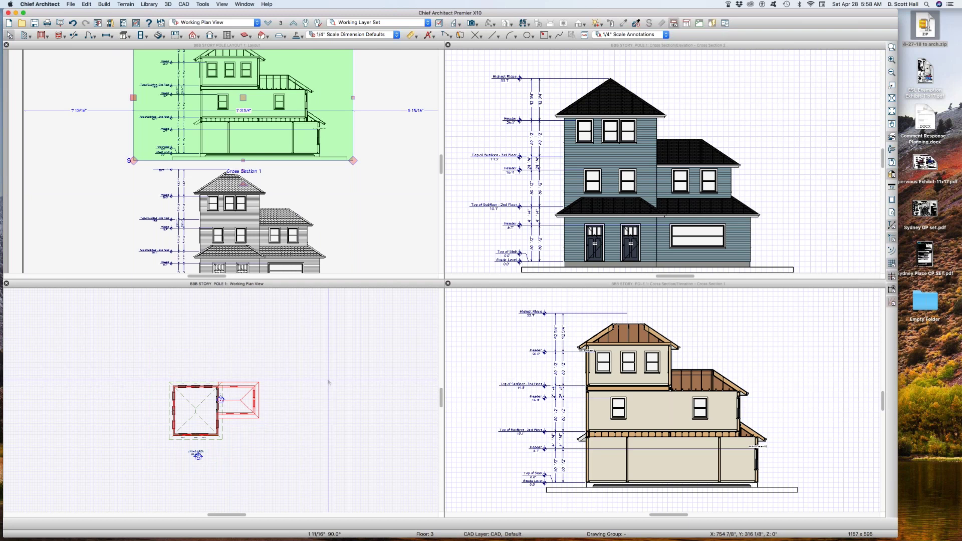
pyautogui.press('d')
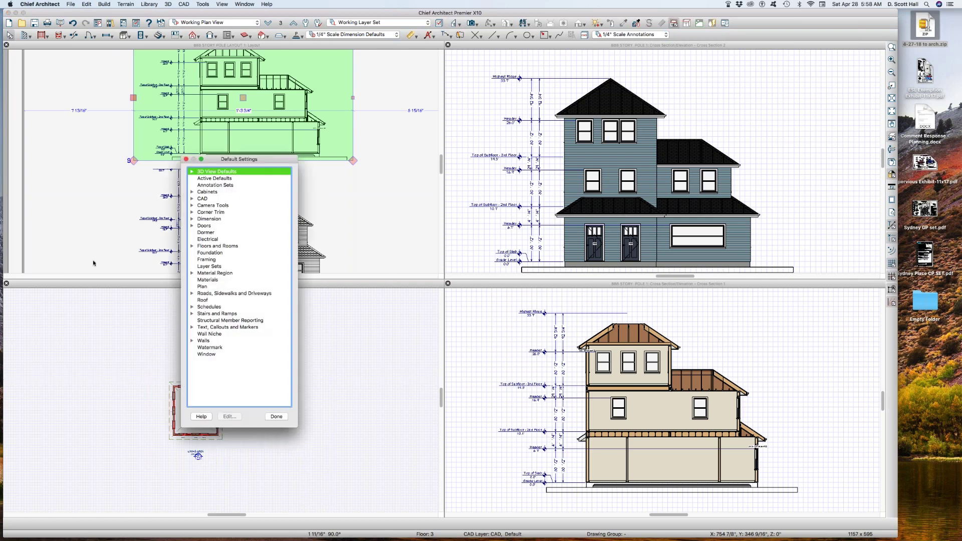
pyautogui.click(192, 246)
pyautogui.doubleClick(211, 260)
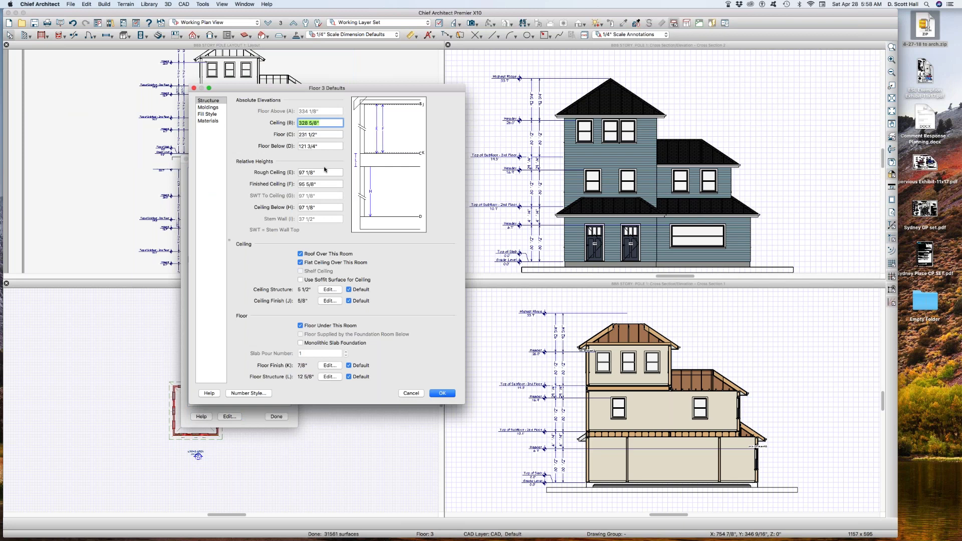
pyautogui.click(325, 172)
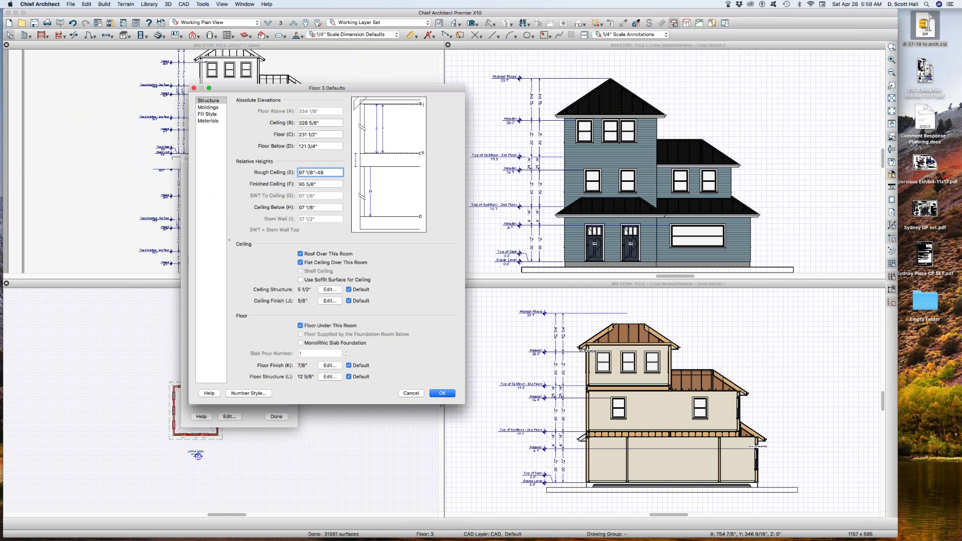
pyautogui.press('Tab')
pyautogui.press('Return')
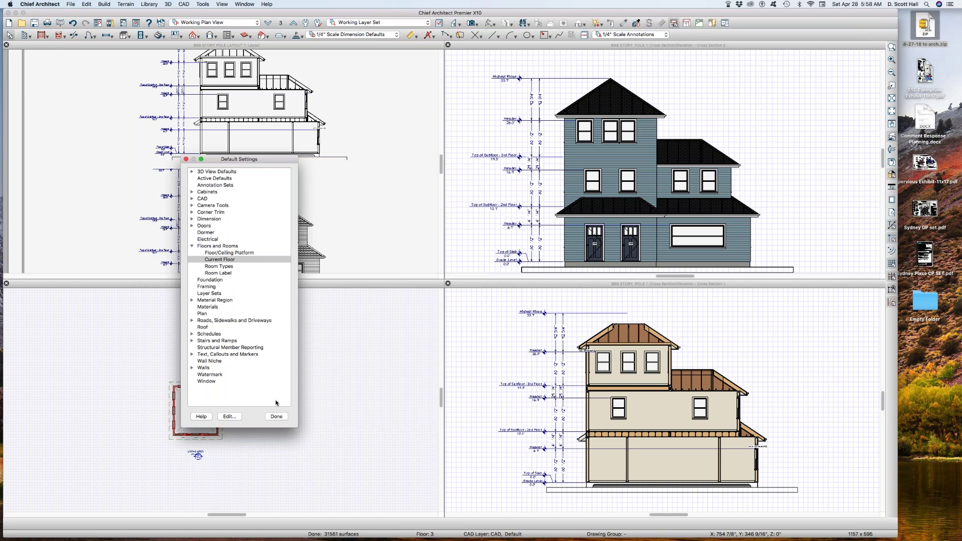
pyautogui.click(276, 417)
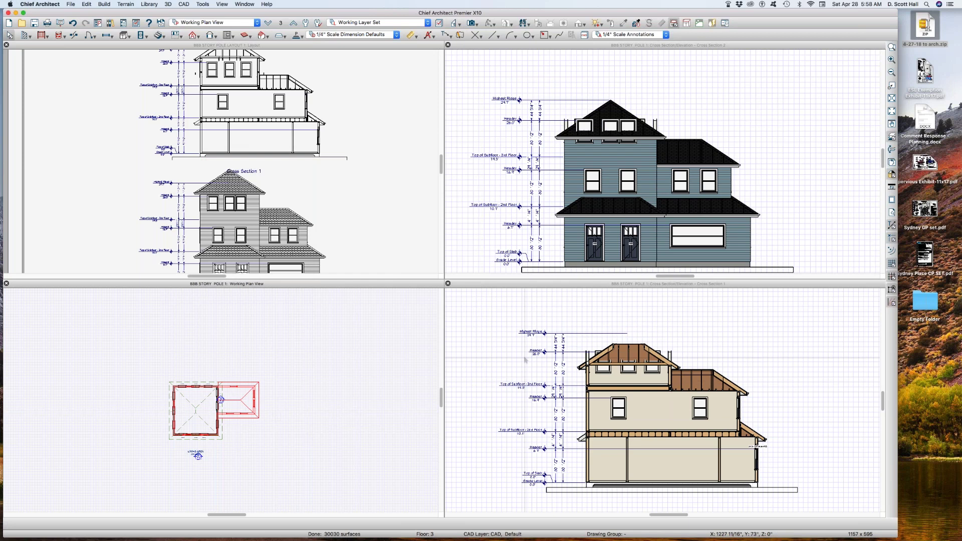
# Update all views on the layout page to match the changed third-floor height
pyautogui.click(307, 185)
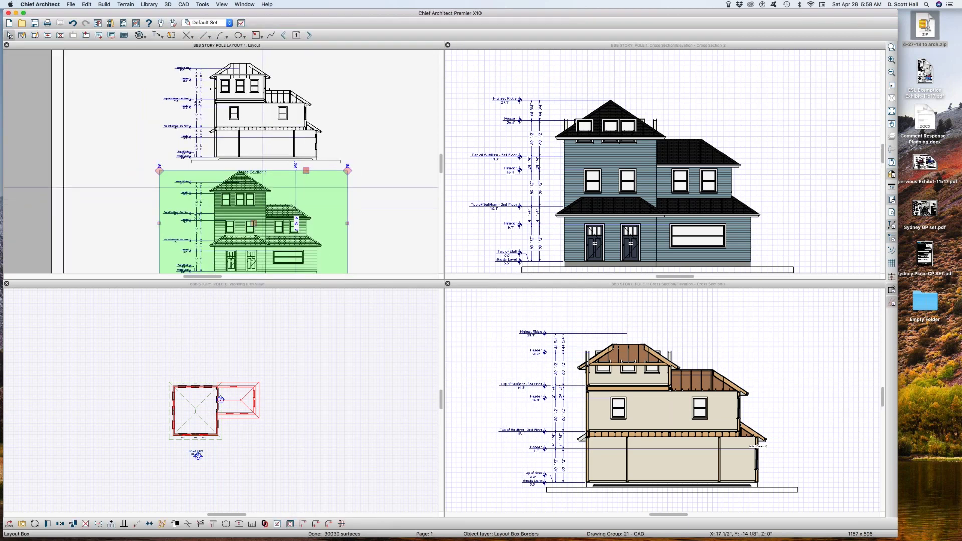
pyautogui.scroll(-1, 307, 186)
pyautogui.scroll(-2, 264, 190)
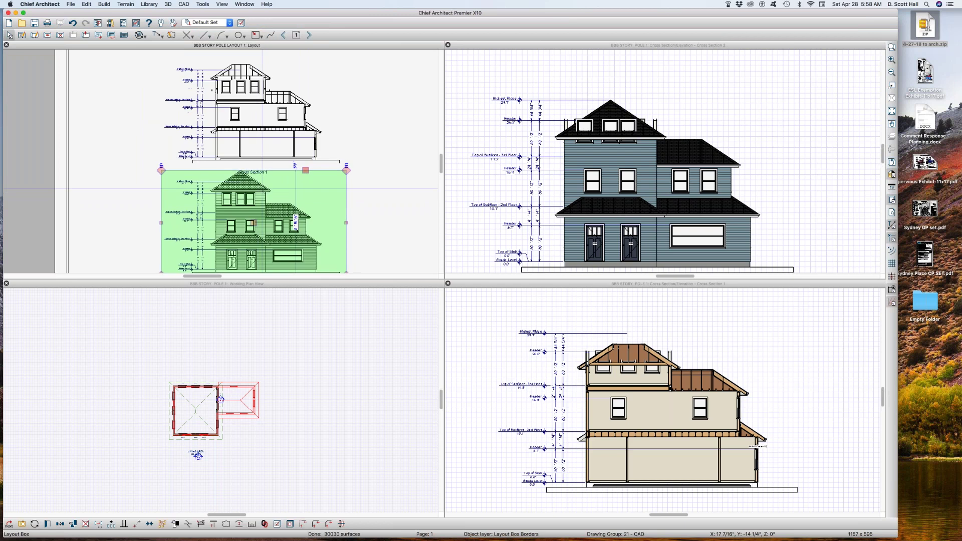
pyautogui.scroll(1, 201, 130)
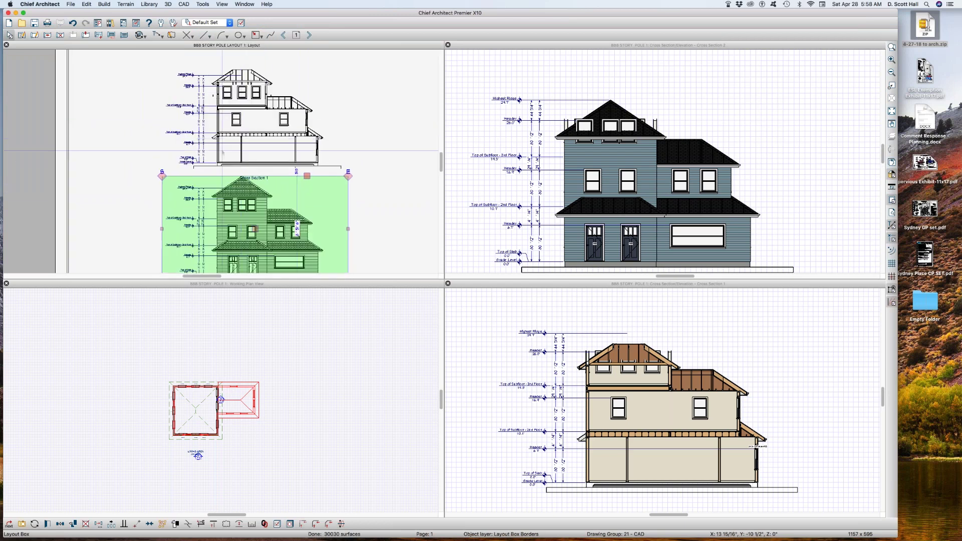
pyautogui.scroll(1, 138, 90)
pyautogui.click(138, 89)
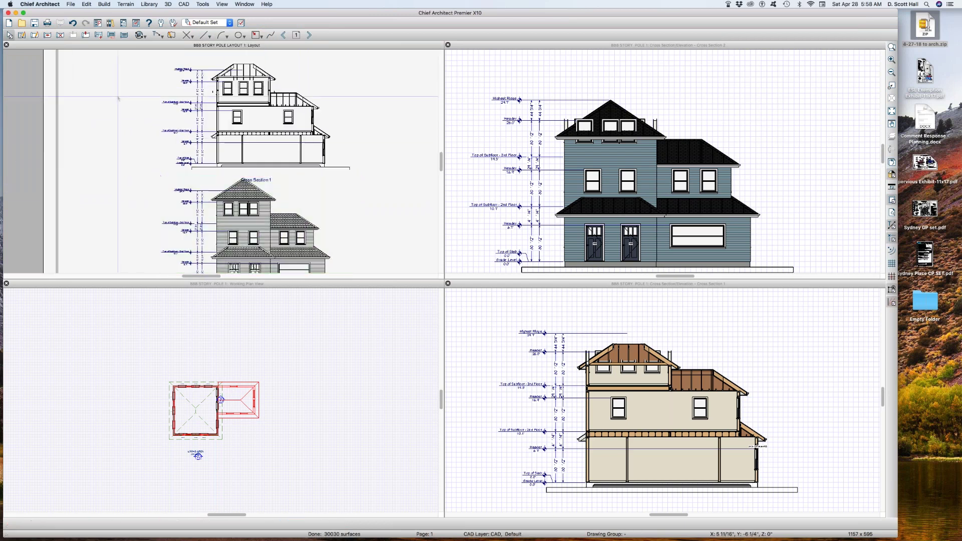
pyautogui.click(142, 35)
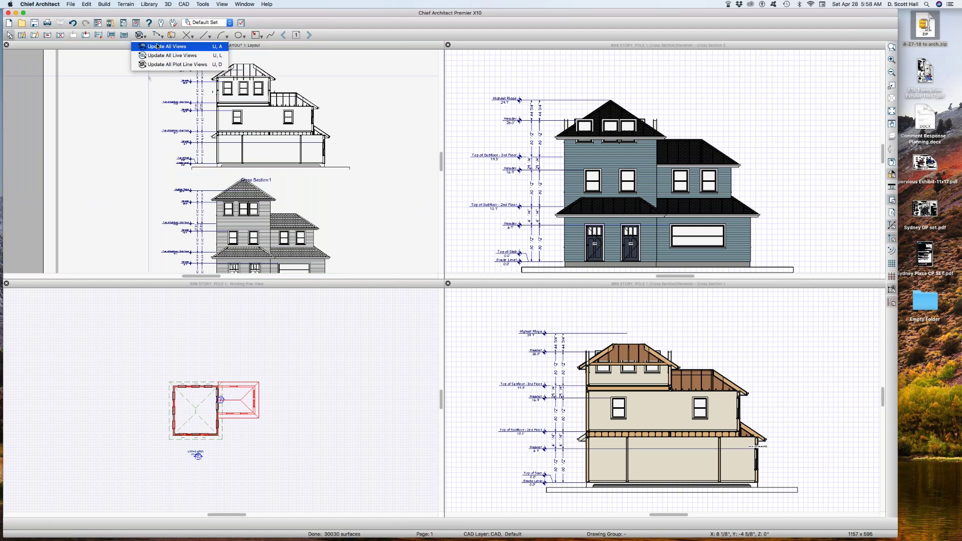
pyautogui.click(158, 47)
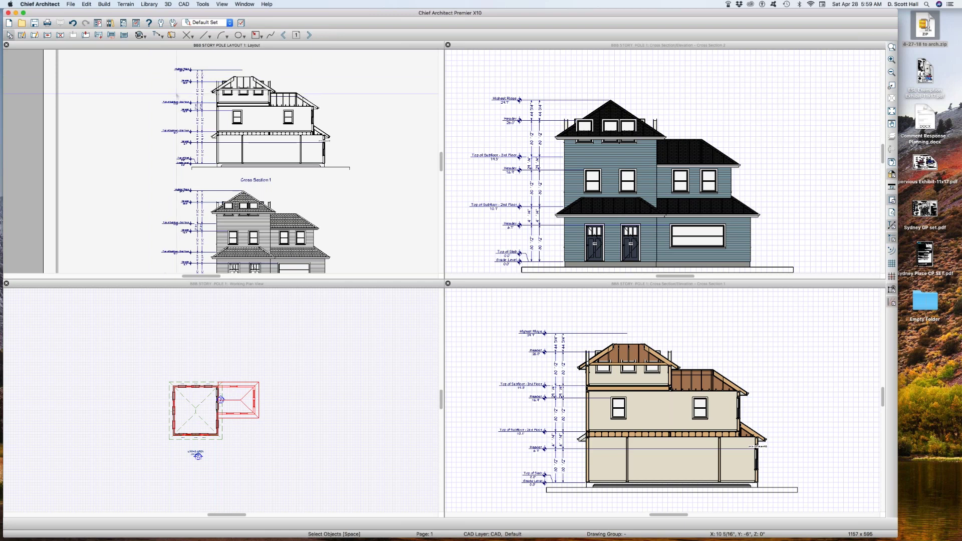
# Examine the third-floor roof, windows and story pole levels in Cross Section 1 on the layout
pyautogui.scroll(5, 216, 84)
pyautogui.scroll(4, 216, 85)
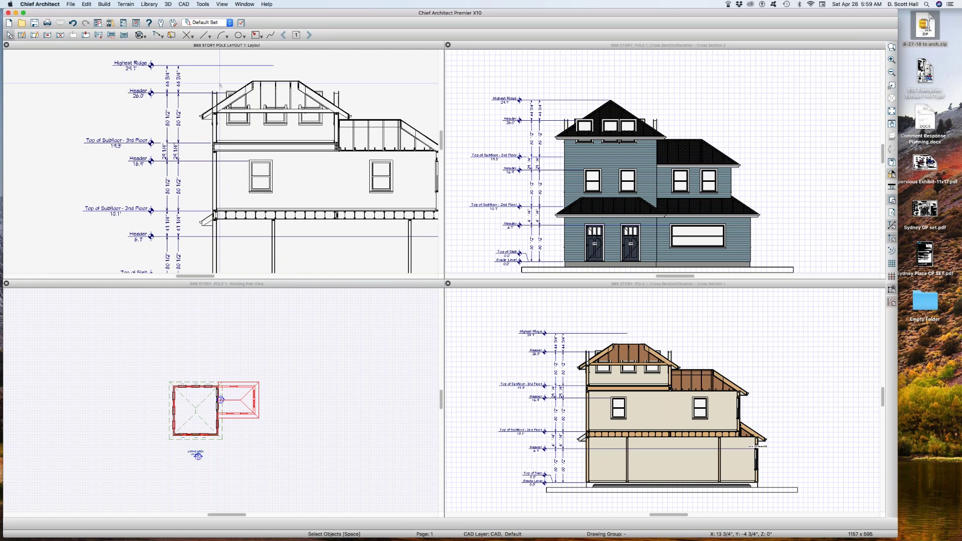
pyautogui.scroll(-1, 238, 252)
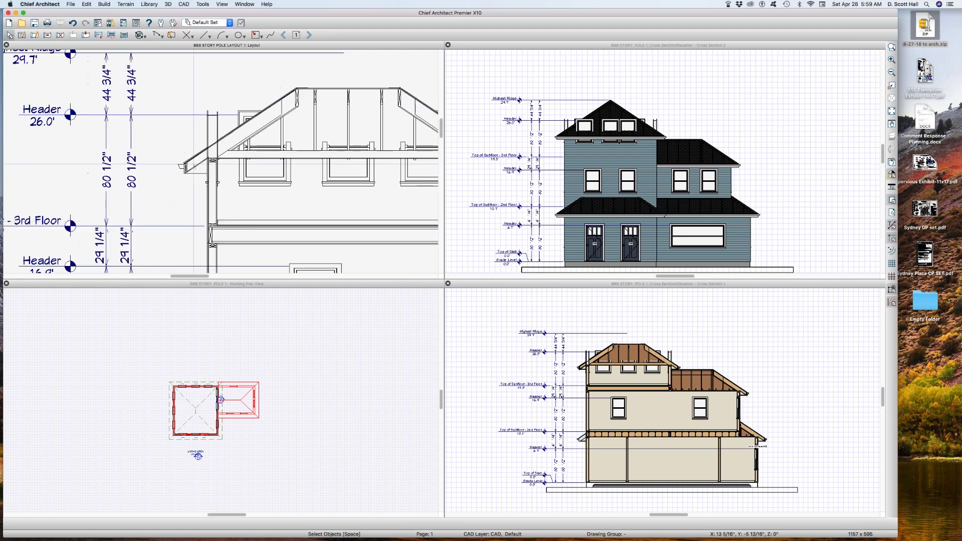
pyautogui.moveTo(179, 143); pyautogui.dragTo(296, 182)
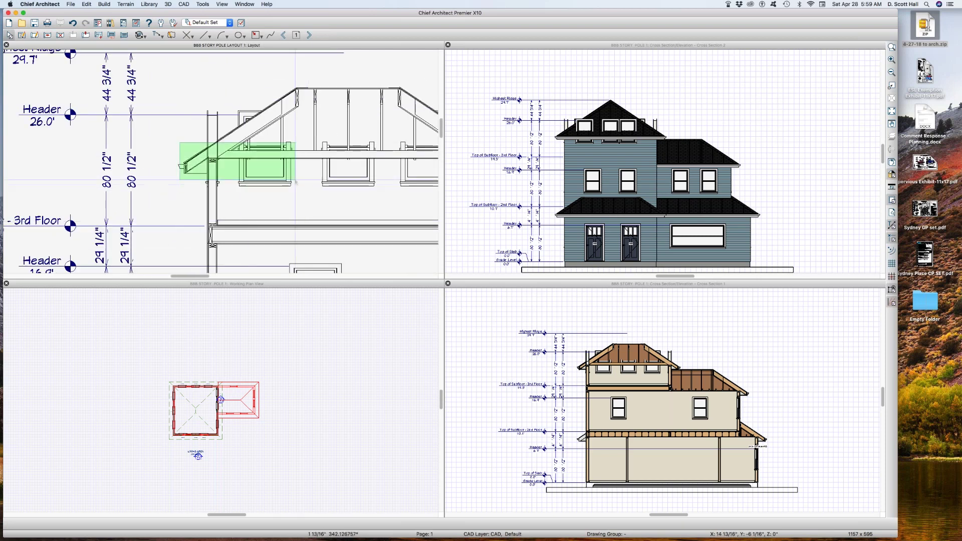
pyautogui.scroll(-2, 296, 182)
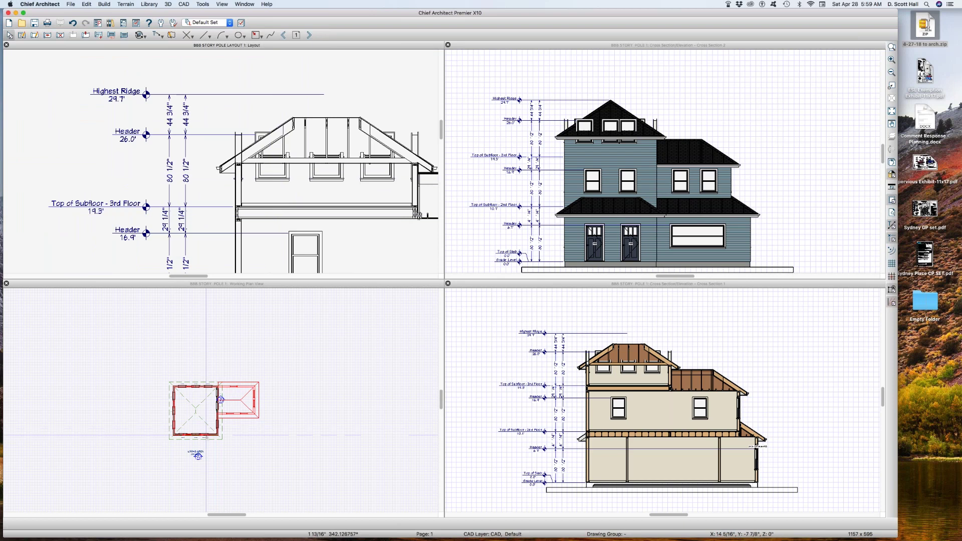
# Open the floor 3 defaults from the plan and set the rough ceiling height to 12'
pyautogui.click(286, 426)
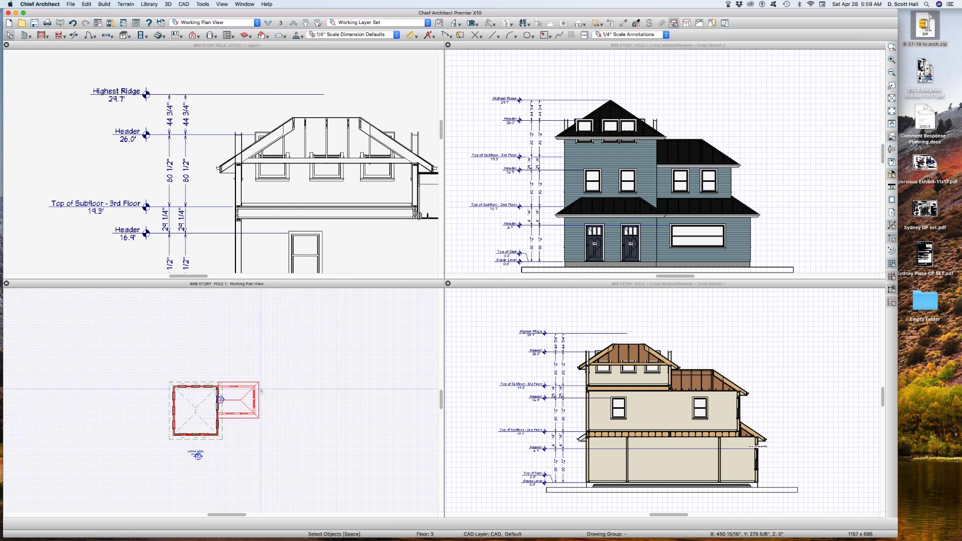
pyautogui.press('super+d')
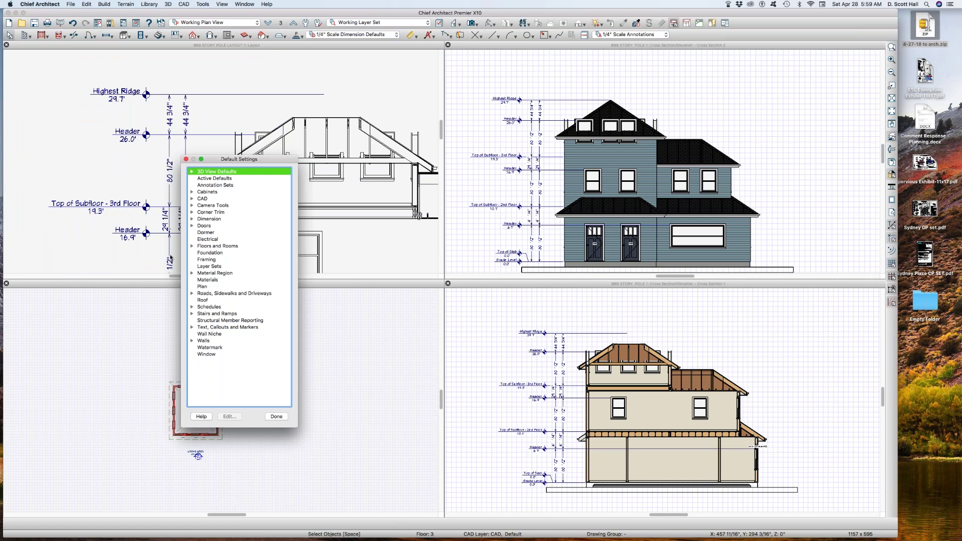
pyautogui.click(191, 246)
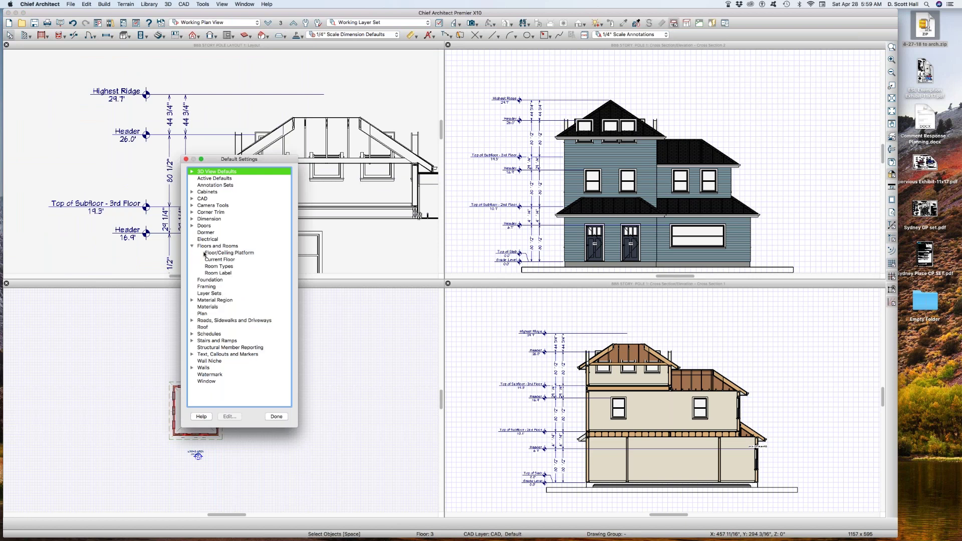
pyautogui.doubleClick(213, 260)
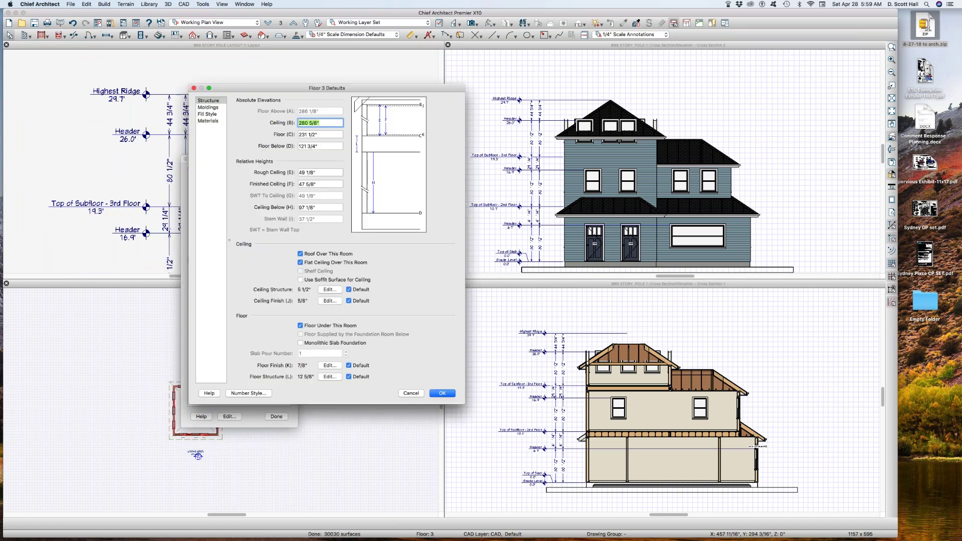
pyautogui.click(328, 171)
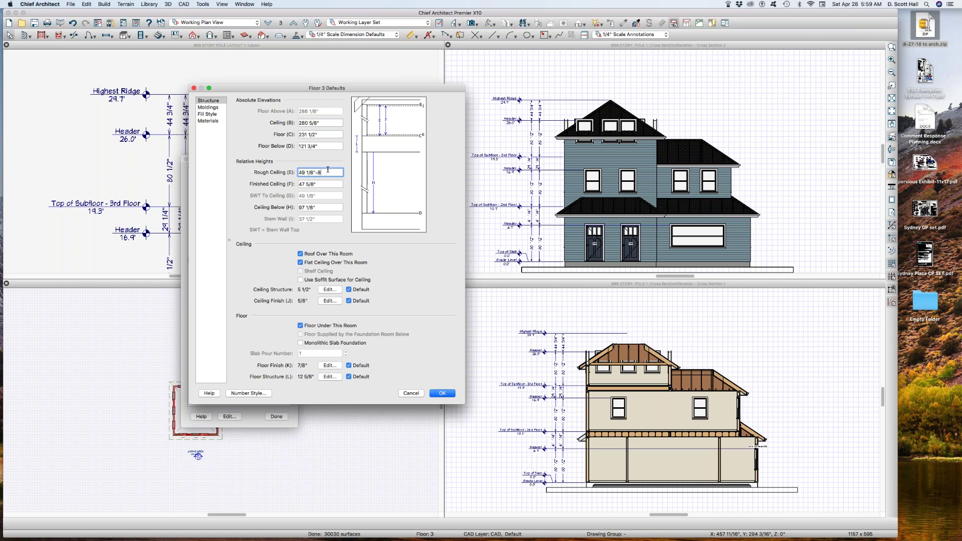
pyautogui.write("-8'")
pyautogui.press('Tab')
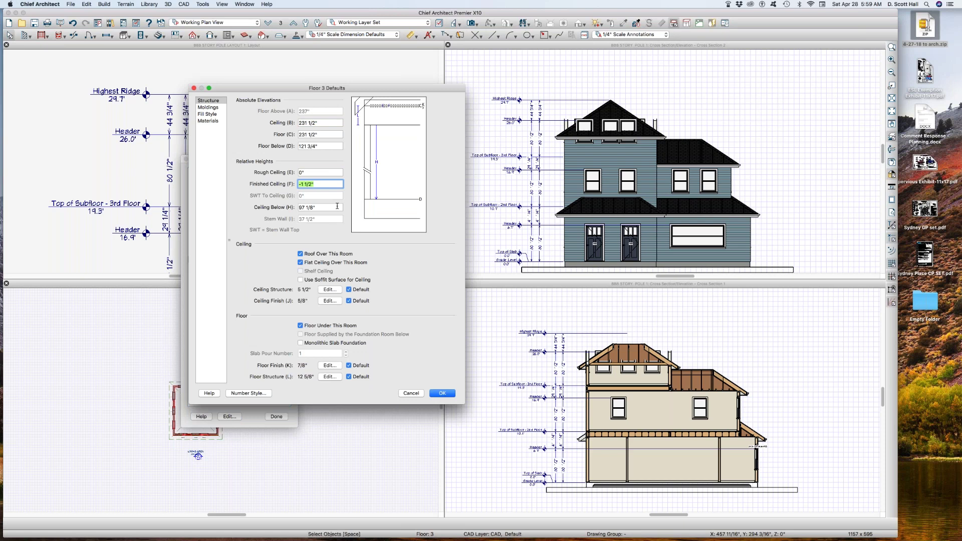
pyautogui.hotkey('shift', 'Tab')
pyautogui.write('12')
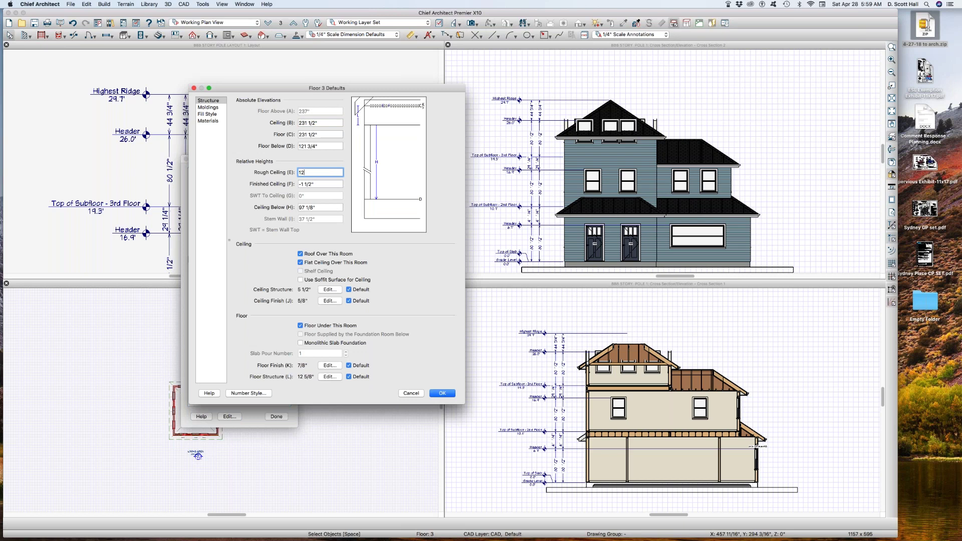
pyautogui.press('Tab')
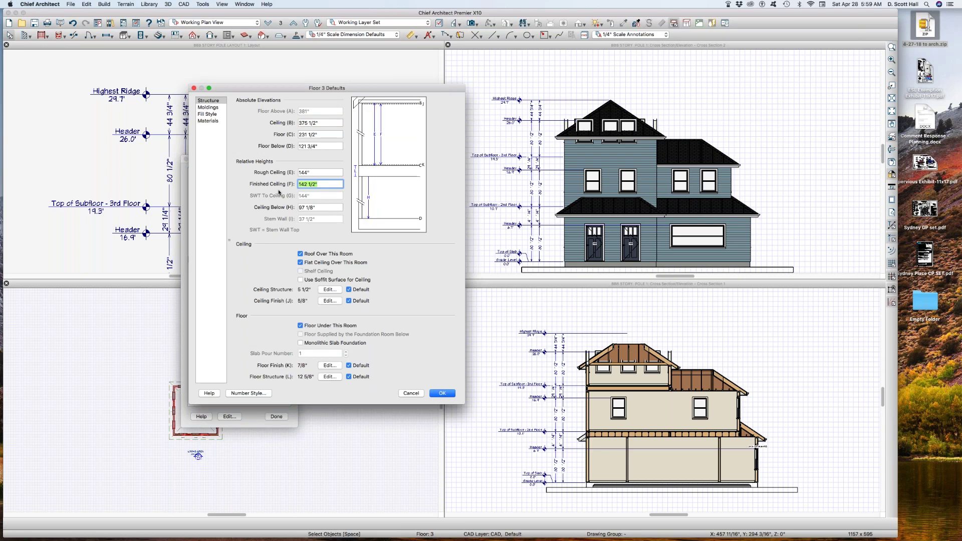
# Increase the third floor's default rough ceiling height to 144"+48 and close the default settings
pyautogui.click(317, 172)
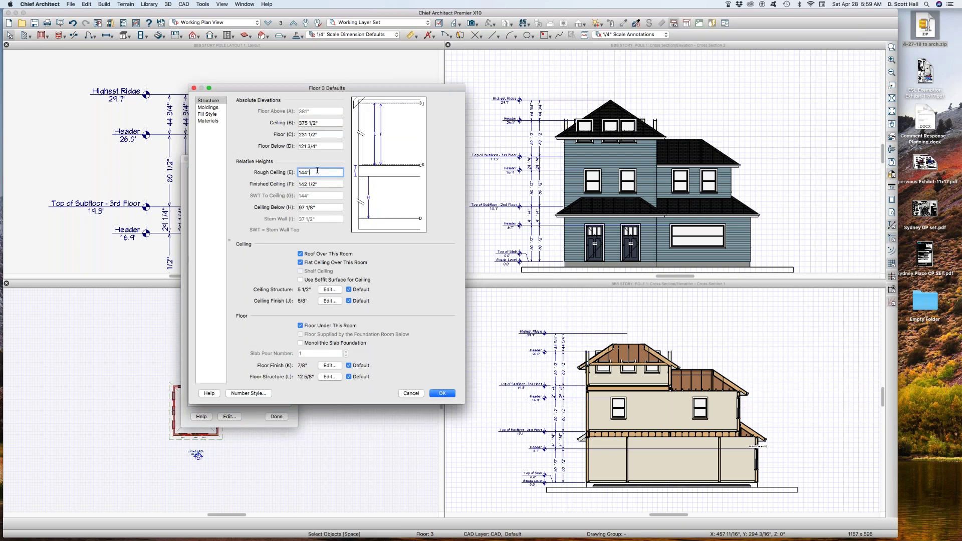
pyautogui.write('+48')
pyautogui.press('Tab')
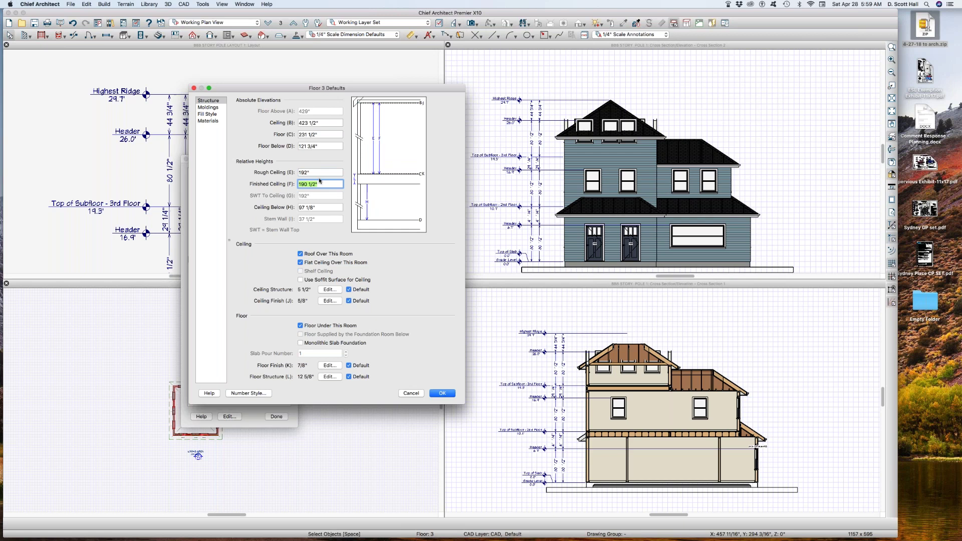
pyautogui.click(442, 393)
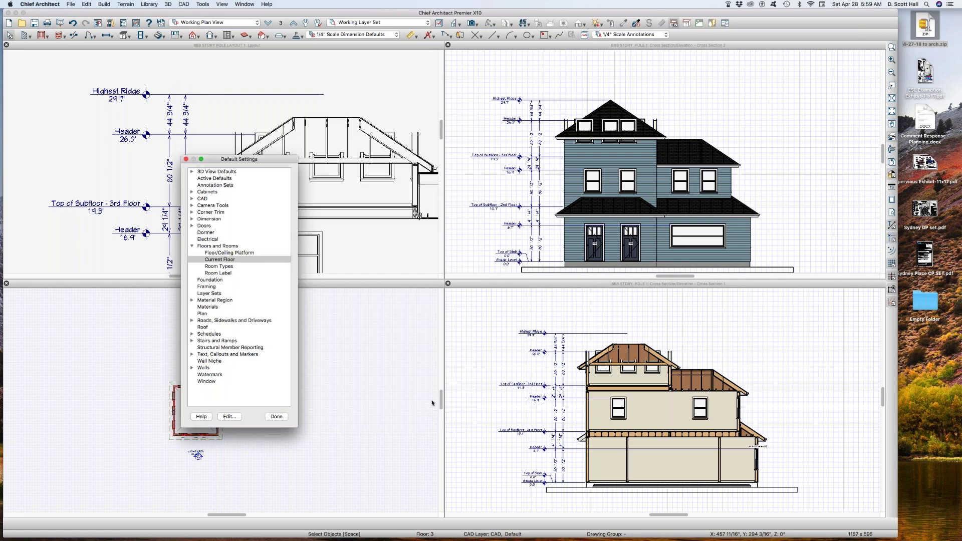
pyautogui.click(277, 417)
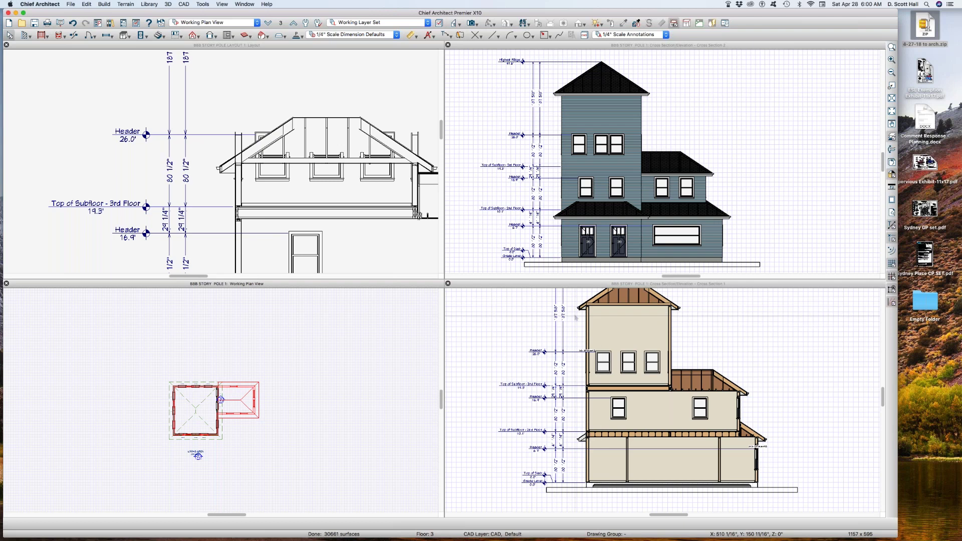
# Compare the layout page with the full height of Cross Section 1 and check the section camera in the plan
pyautogui.scroll(-3, 295, 214)
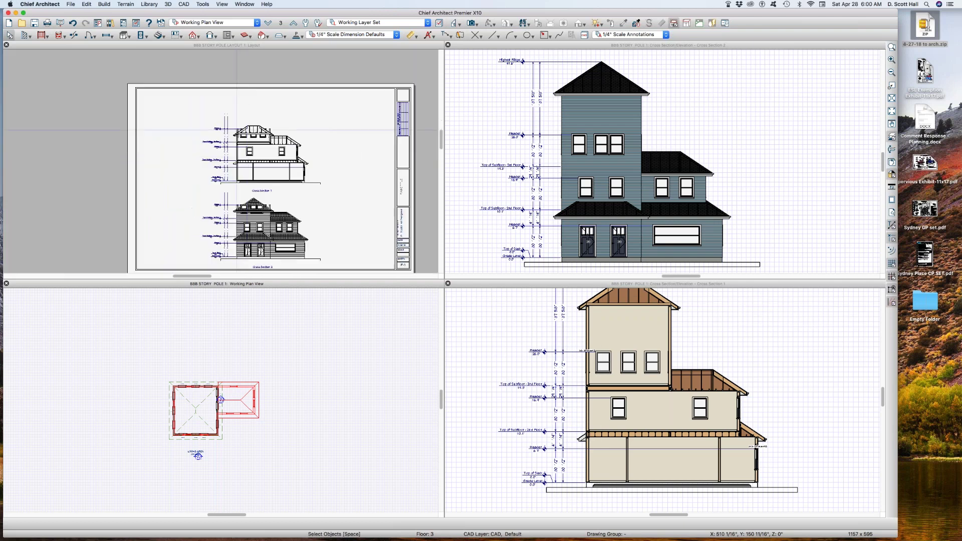
pyautogui.click(247, 157)
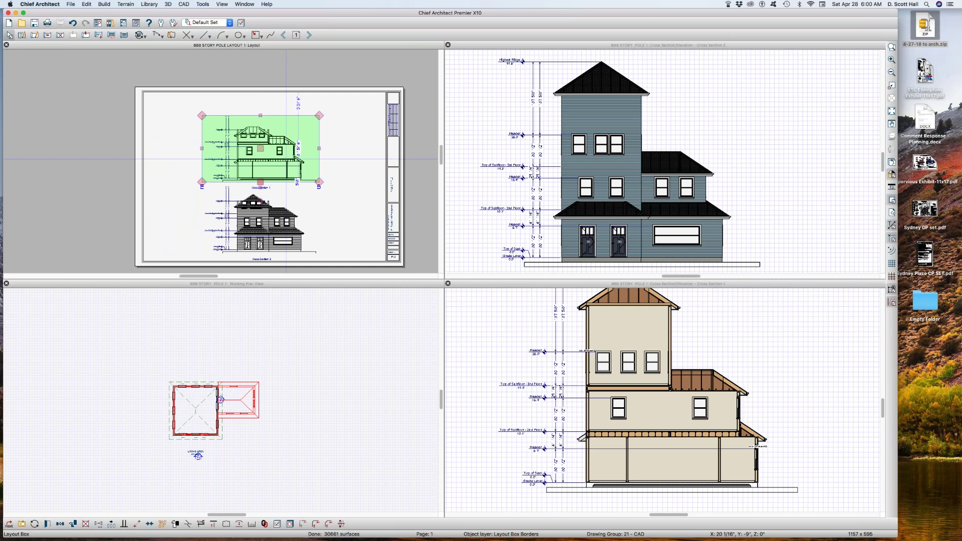
pyautogui.doubleClick(286, 158)
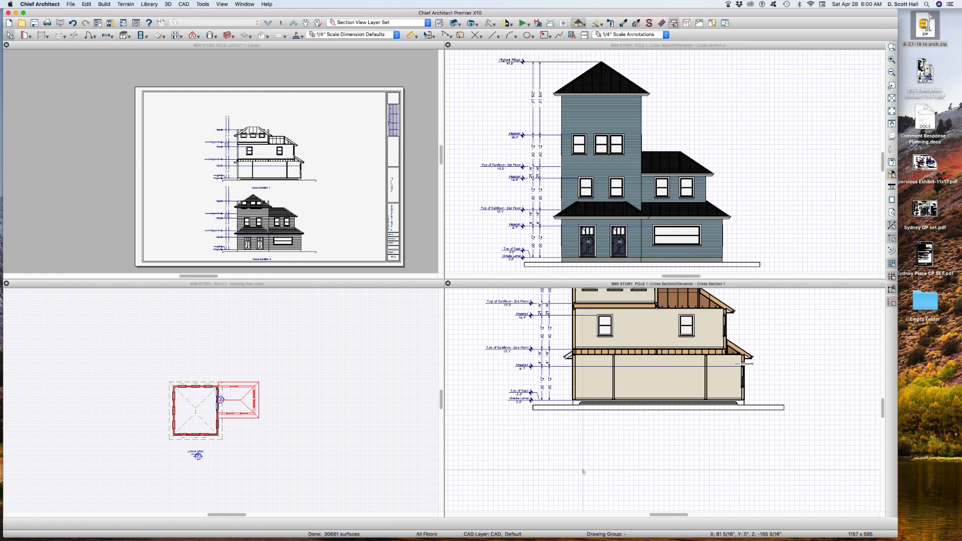
pyautogui.scroll(-4, 583, 471)
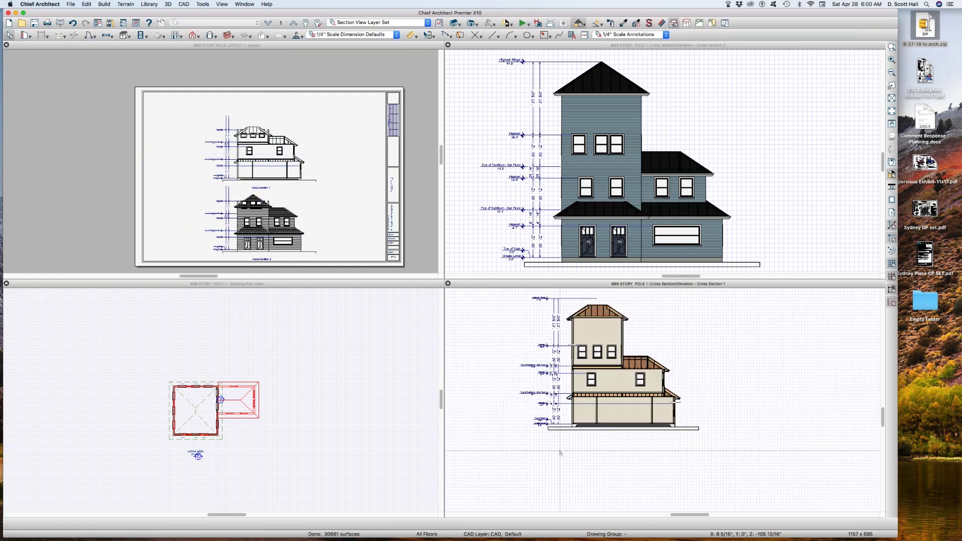
pyautogui.scroll(1, 517, 399)
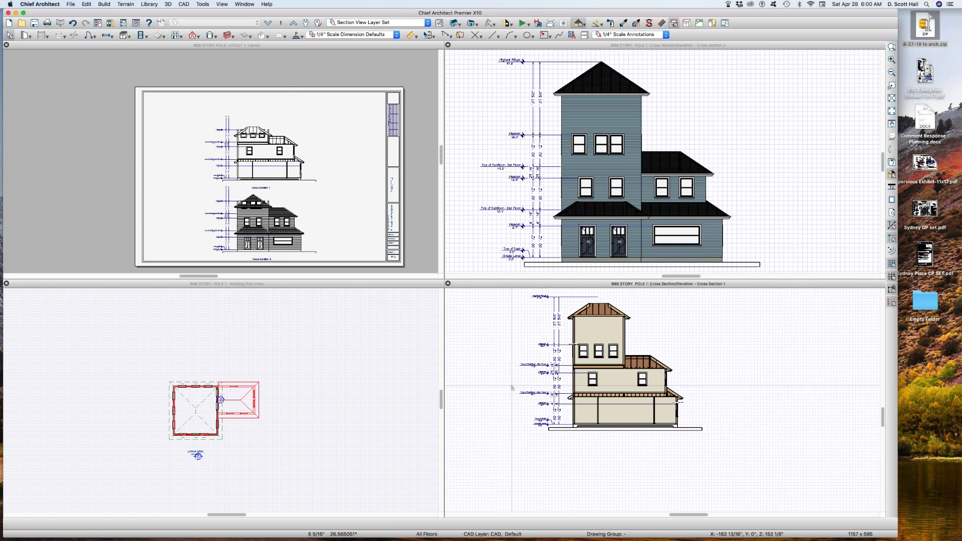
pyautogui.scroll(2, 200, 456)
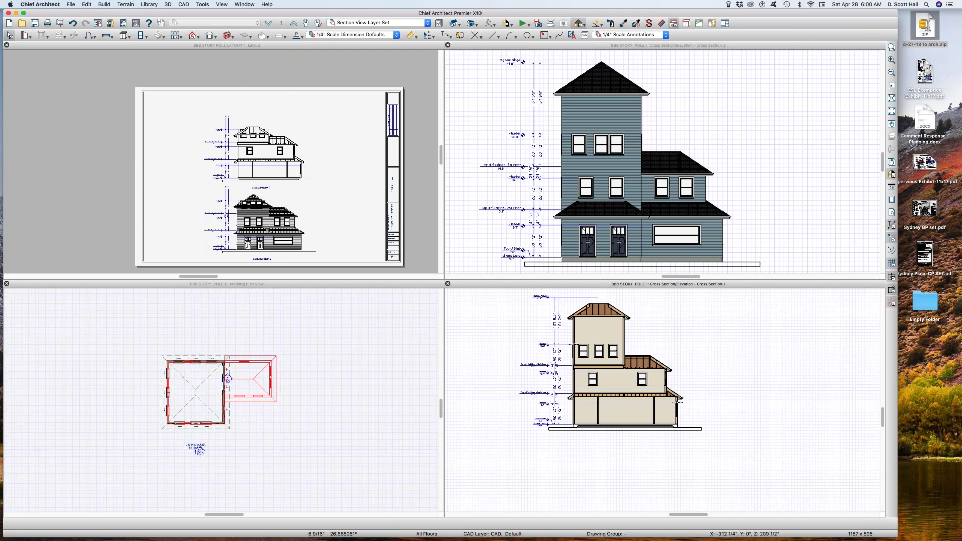
pyautogui.click(200, 451)
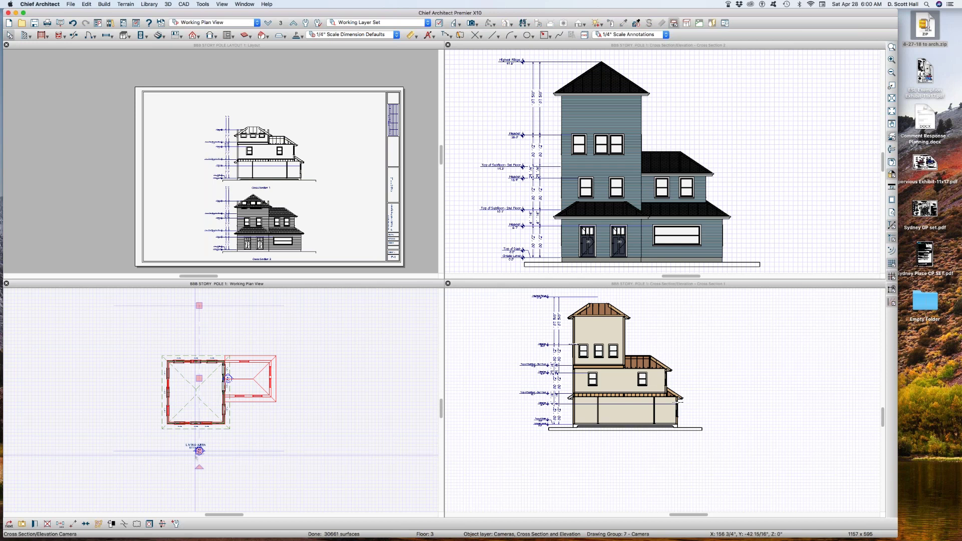
pyautogui.click(461, 471)
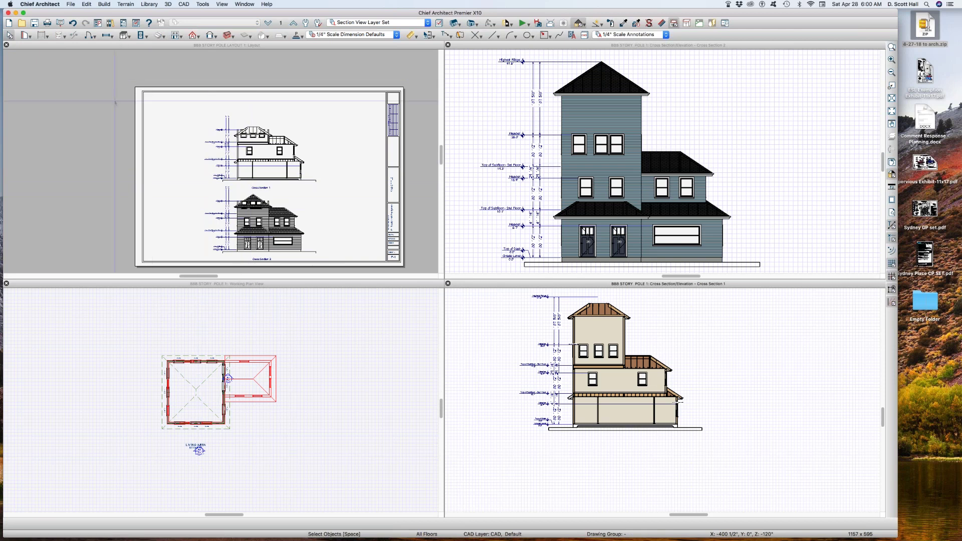
pyautogui.click(310, 426)
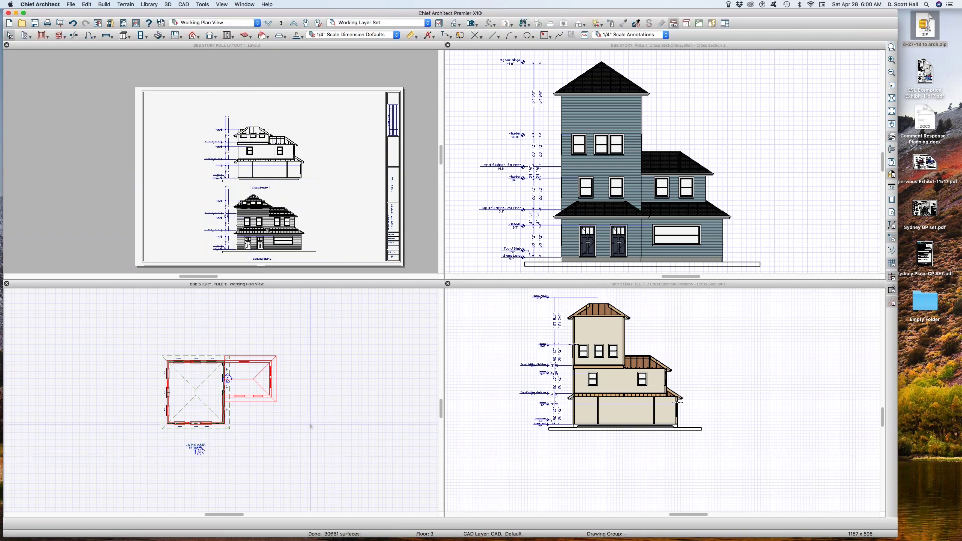
# Update all views on the layout page to reflect the taller third floor
pyautogui.click(199, 179)
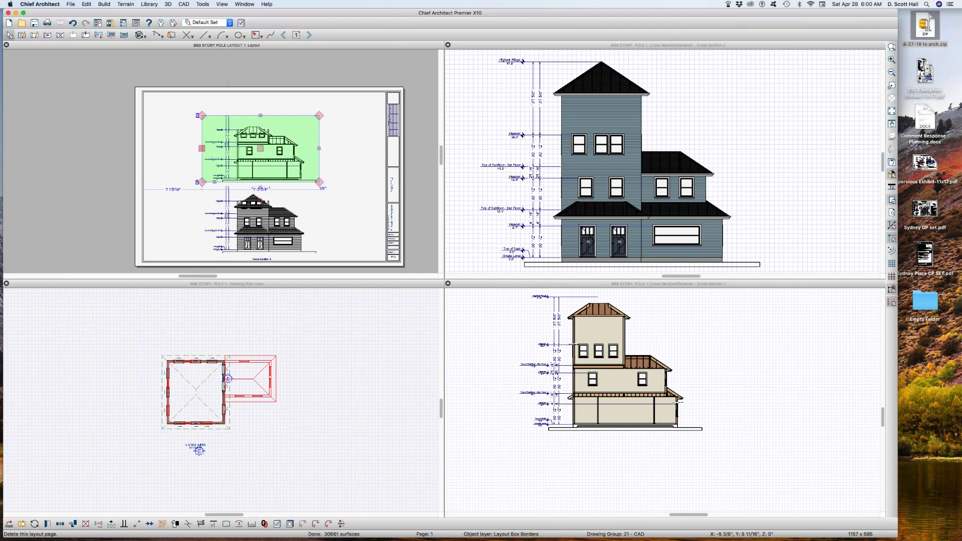
pyautogui.click(144, 35)
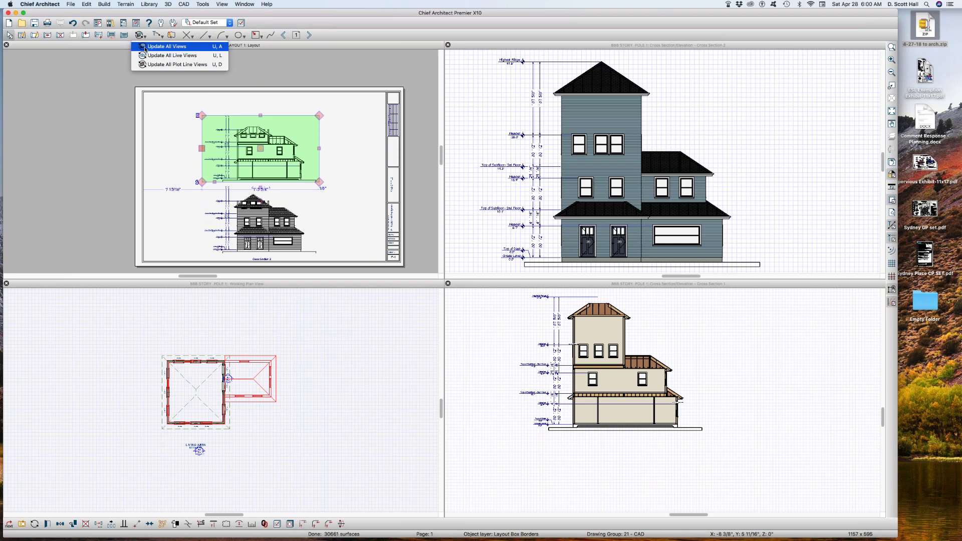
pyautogui.click(145, 47)
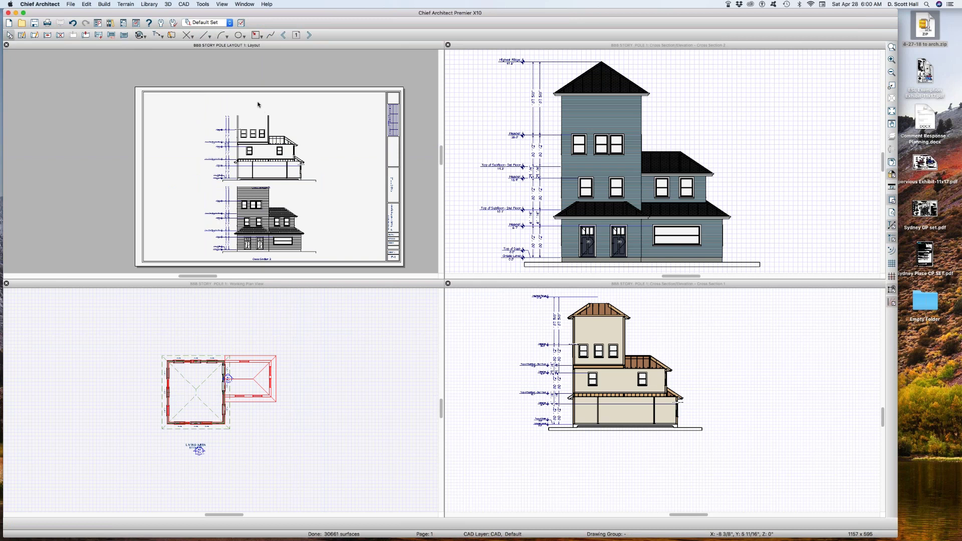
# Extend the upper edges of both cross-section layout boxes upward to include the taller third floor and roof
pyautogui.click(260, 120)
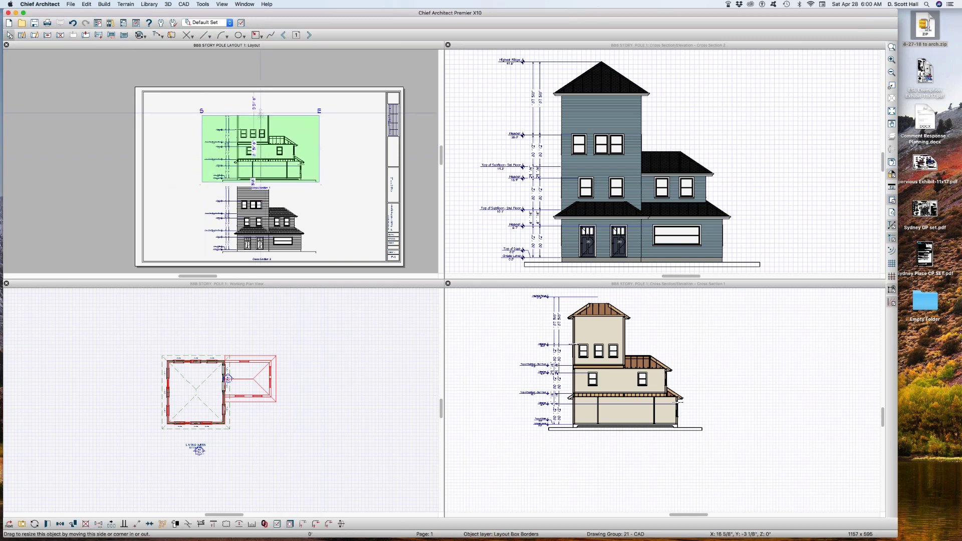
pyautogui.moveTo(261, 113); pyautogui.dragTo(261, 89)
pyautogui.click(245, 217)
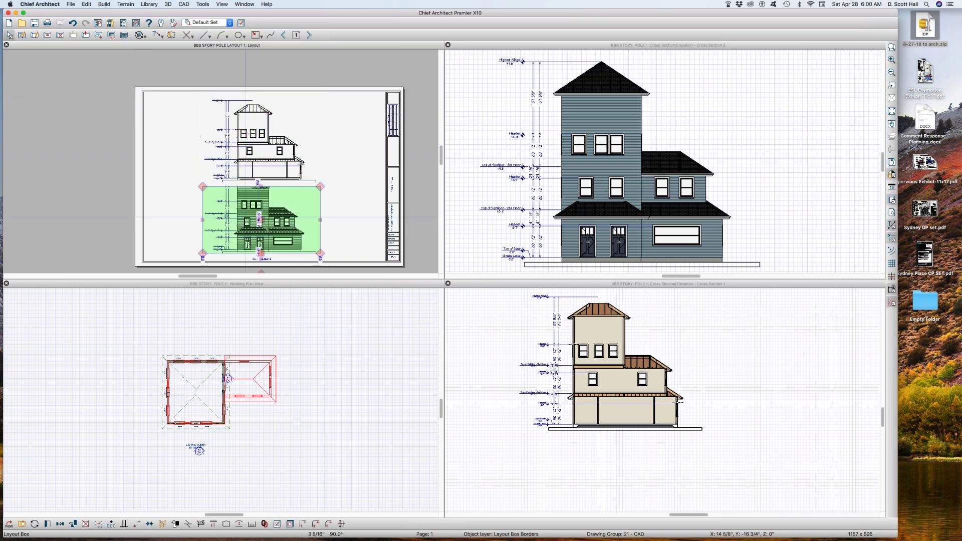
pyautogui.moveTo(262, 187); pyautogui.dragTo(261, 163)
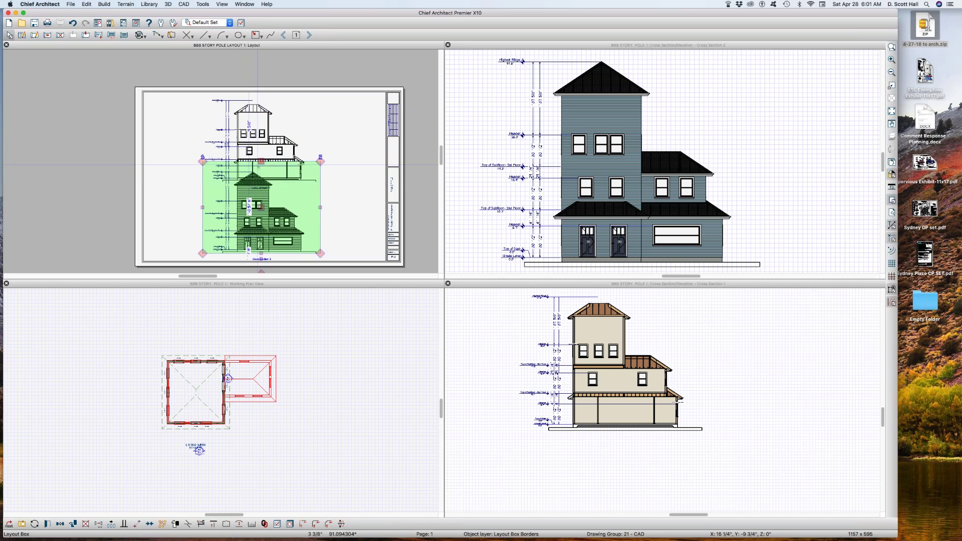
pyautogui.moveTo(262, 164); pyautogui.dragTo(261, 168)
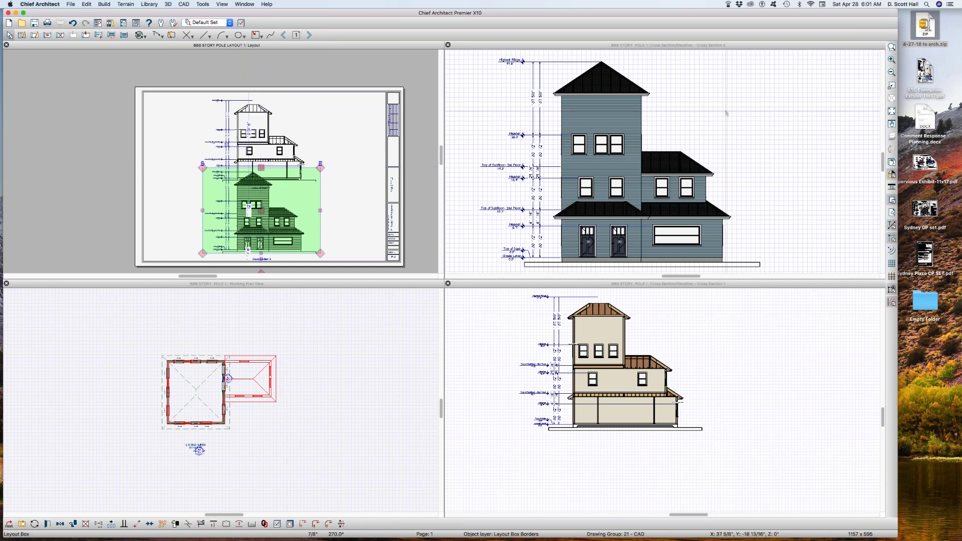
# Select the third-floor windows in Cross Section 2 and set their floor-to-top height to 12'
pyautogui.click(579, 145)
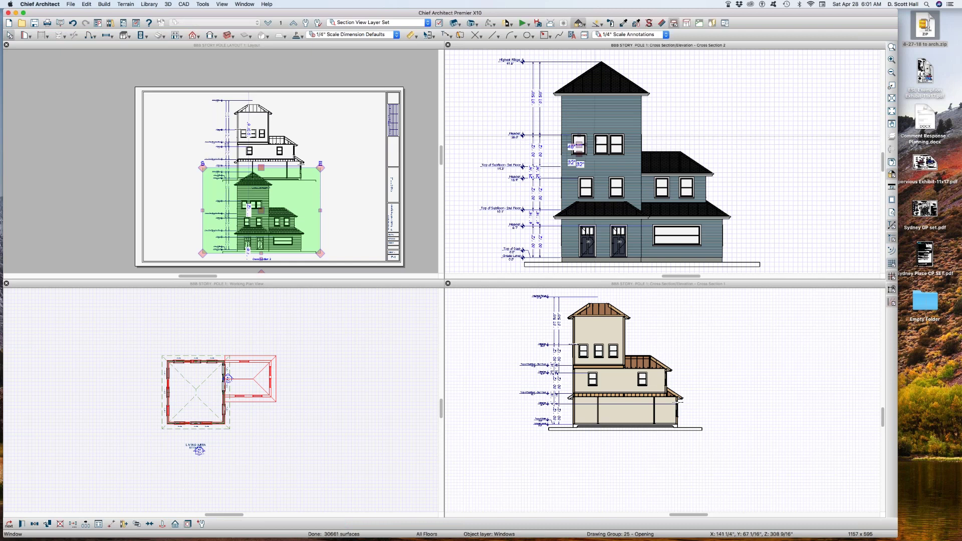
pyautogui.keyDown('shift'); pyautogui.click(618, 144); pyautogui.keyUp('shift')
pyautogui.keyDown('shift'); pyautogui.click(619, 144); pyautogui.keyUp('shift')
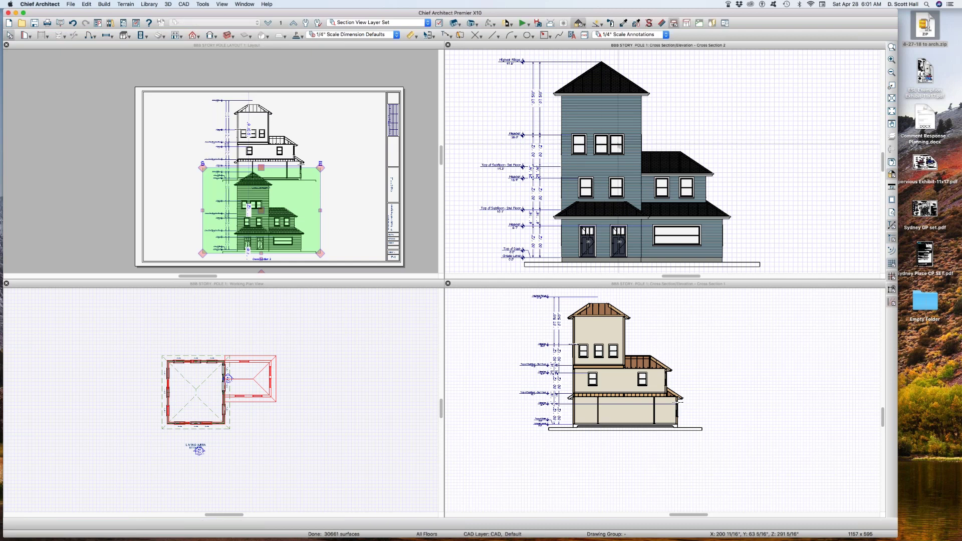
pyautogui.press('super+e')
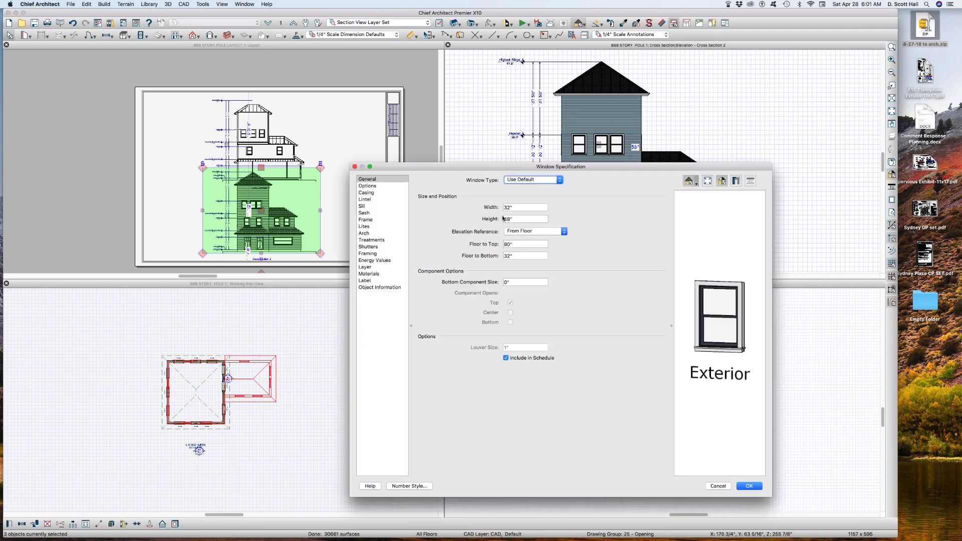
pyautogui.click(514, 245)
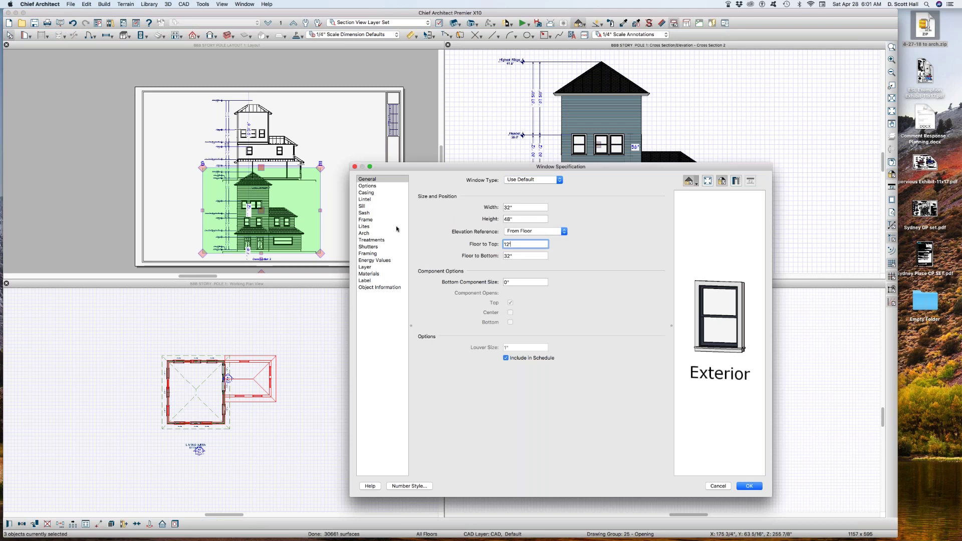
pyautogui.press('Return')
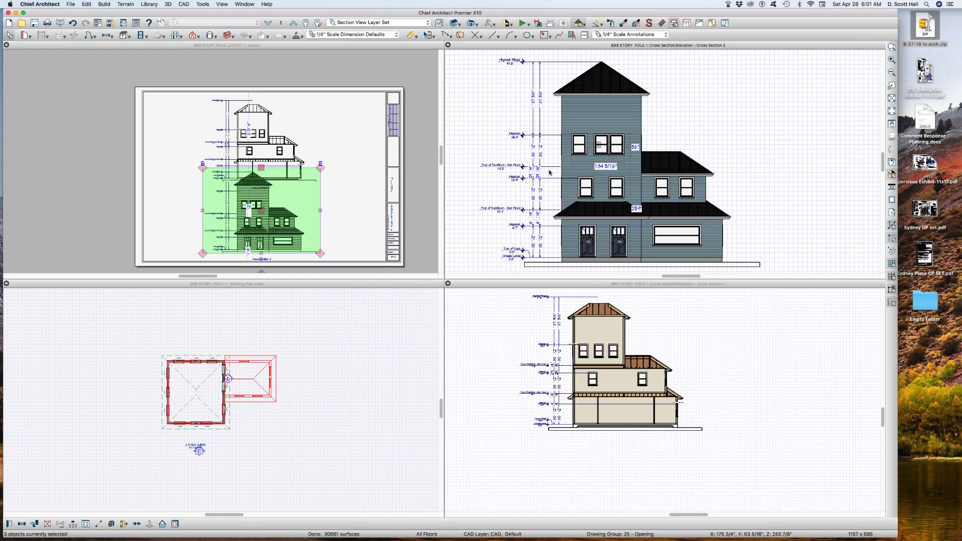
pyautogui.press('Escape')
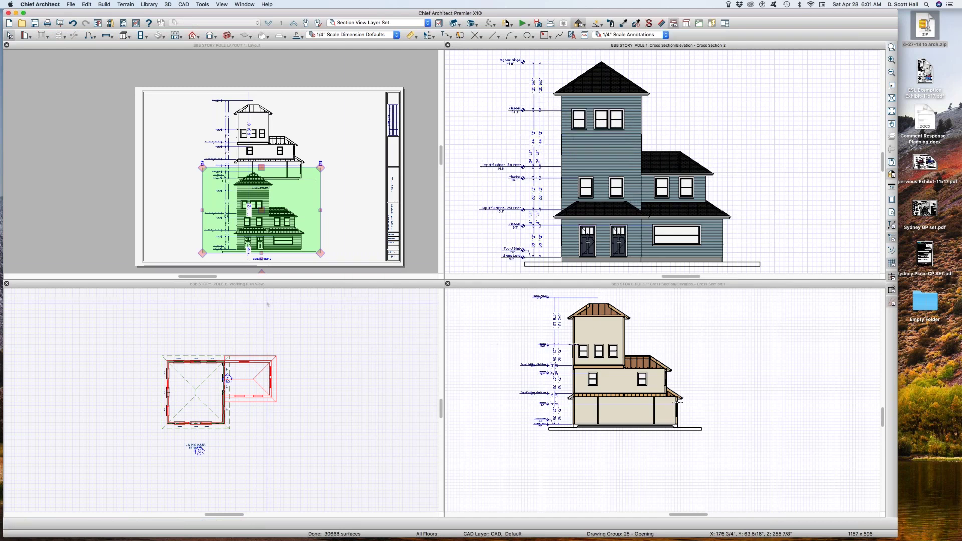
# Enlarge the two cross sections on the layout page and expand the layout view to fill the workspace
pyautogui.click(268, 304)
pyautogui.click(242, 192)
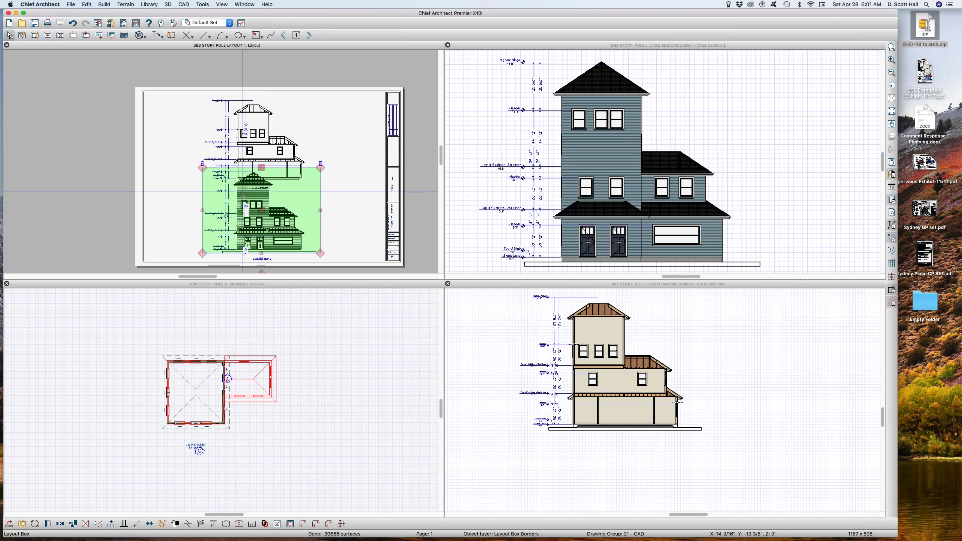
pyautogui.click(161, 164)
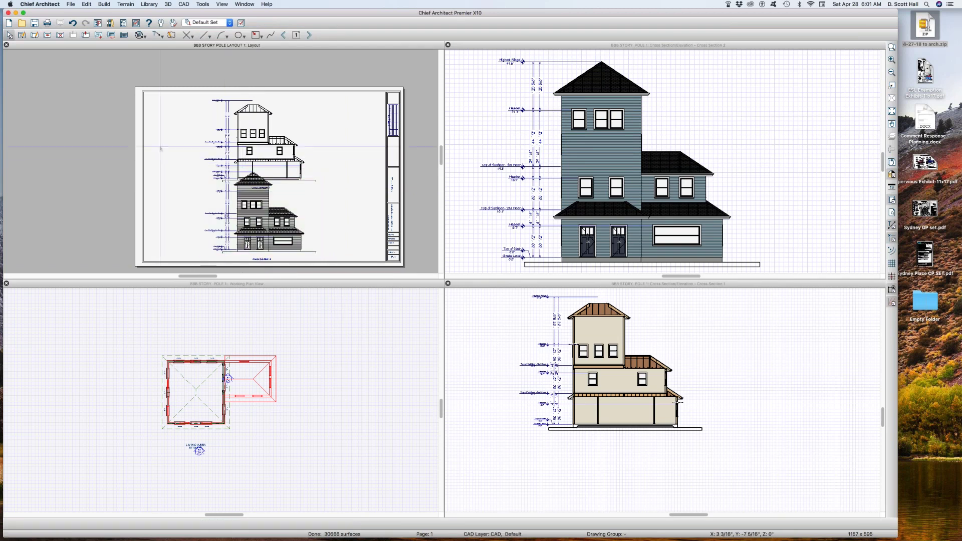
pyautogui.moveTo(142, 83); pyautogui.dragTo(359, 256)
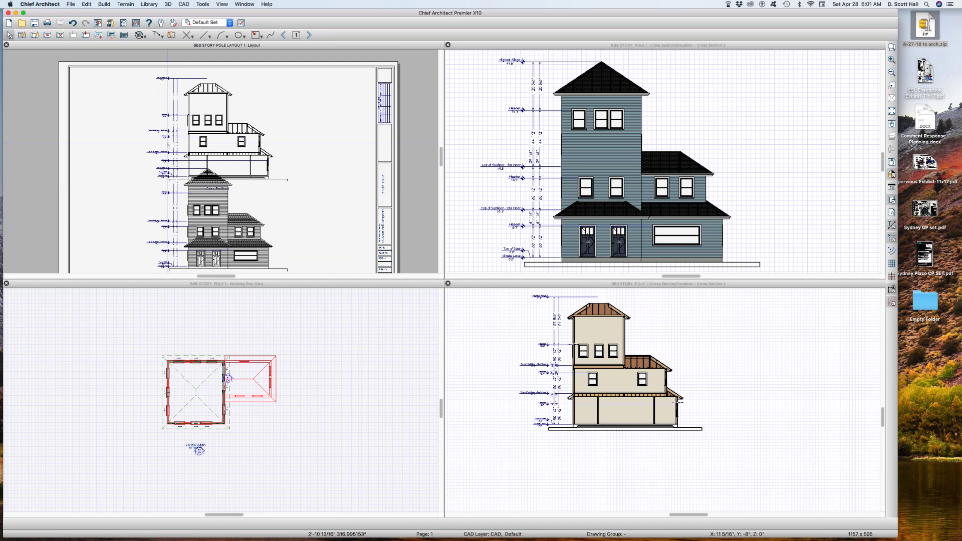
pyautogui.moveTo(152, 106); pyautogui.dragTo(251, 134)
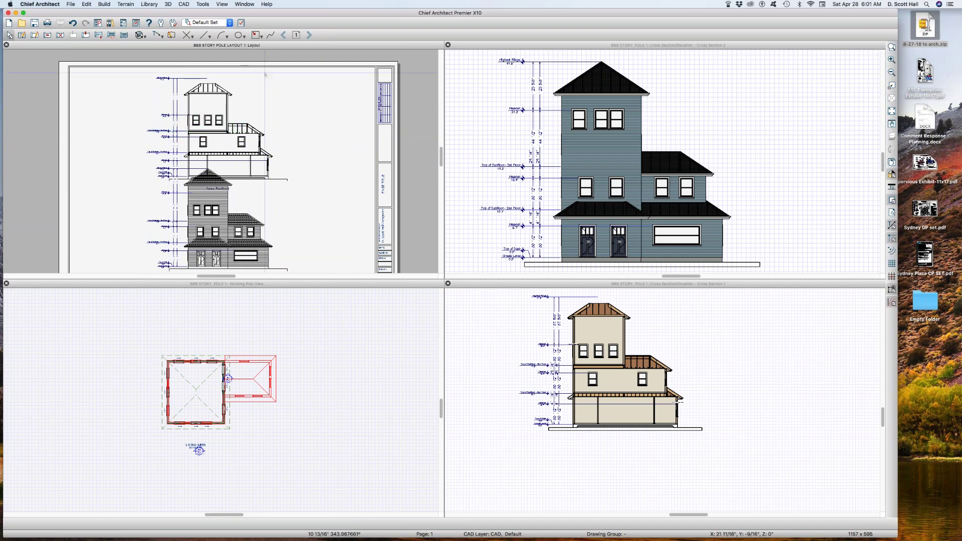
pyautogui.click(275, 66)
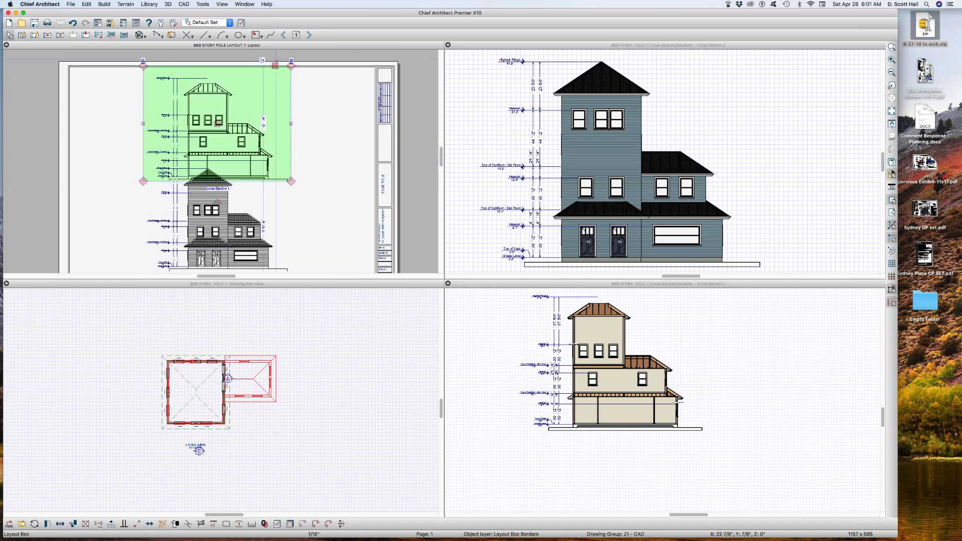
pyautogui.doubleClick(335, 44)
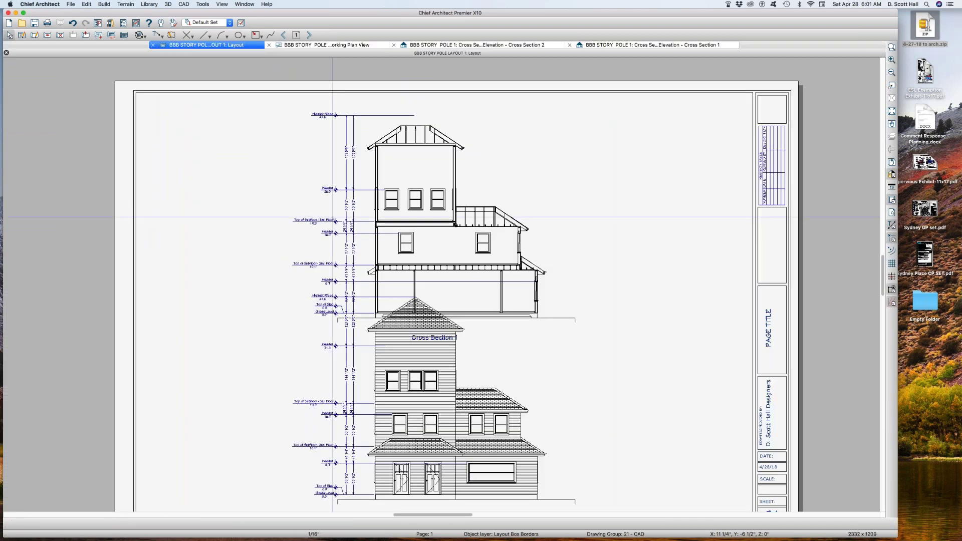
# Examine the third-floor header markers and story pole dimensions of both overlapping cross sections on the layout page
pyautogui.click(386, 367)
pyautogui.click(424, 219)
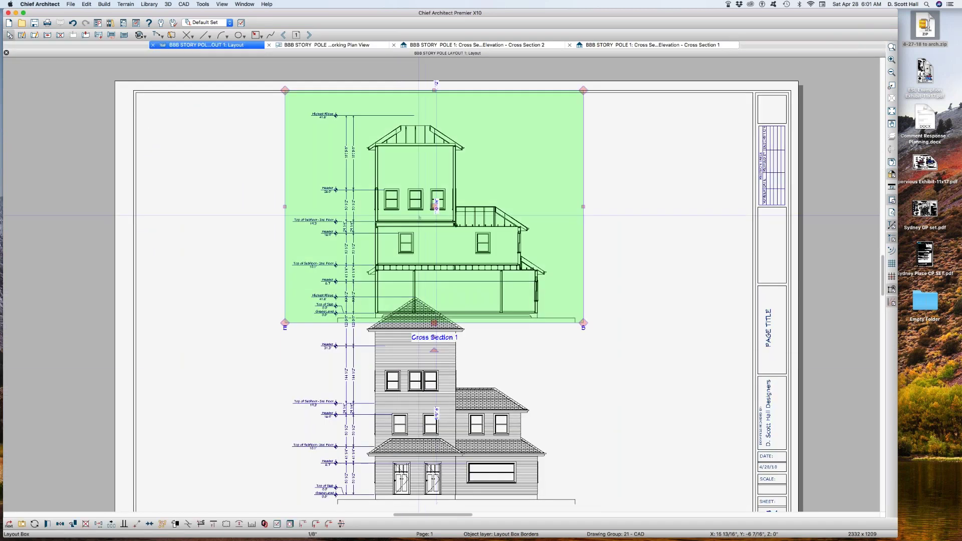
pyautogui.moveTo(283, 169); pyautogui.dragTo(504, 226)
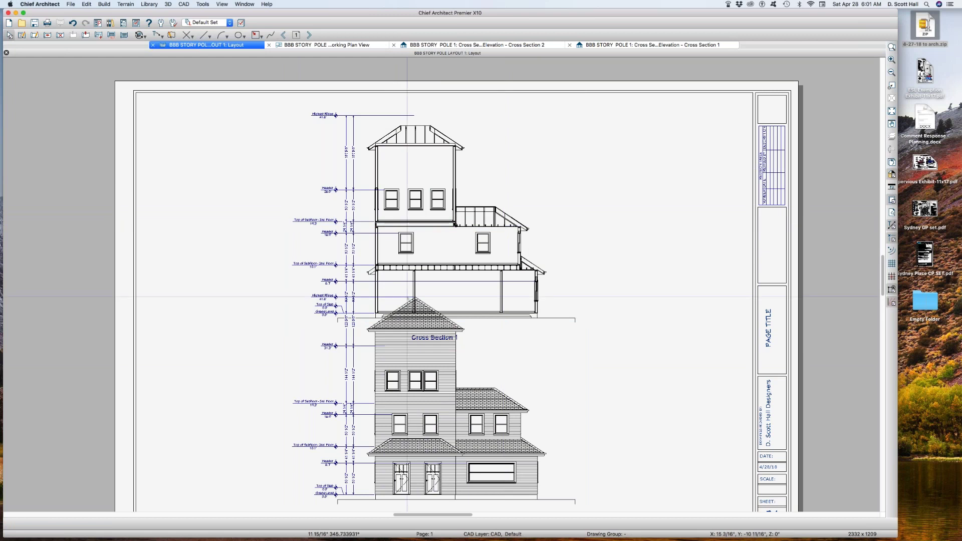
pyautogui.moveTo(295, 341); pyautogui.dragTo(480, 392)
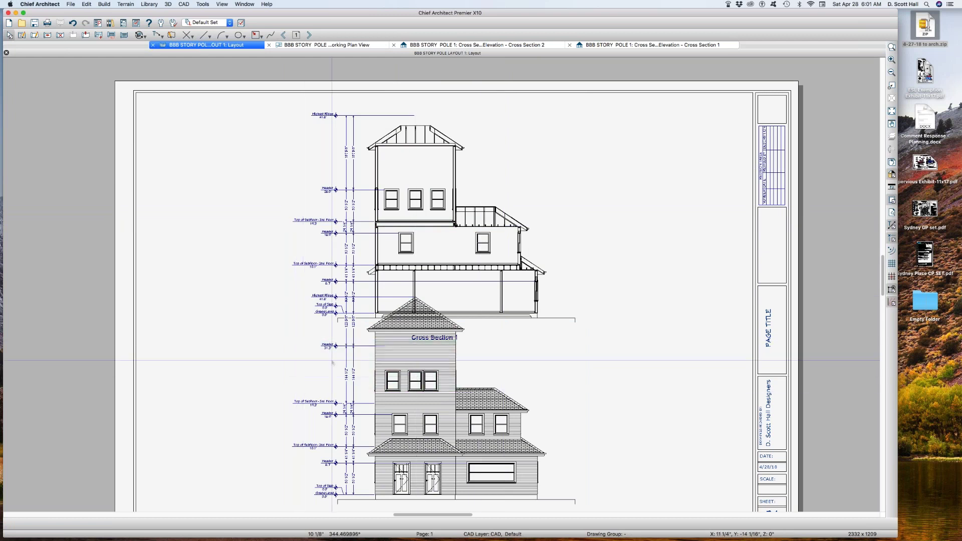
pyautogui.scroll(4, 335, 348)
pyautogui.scroll(-4, 345, 346)
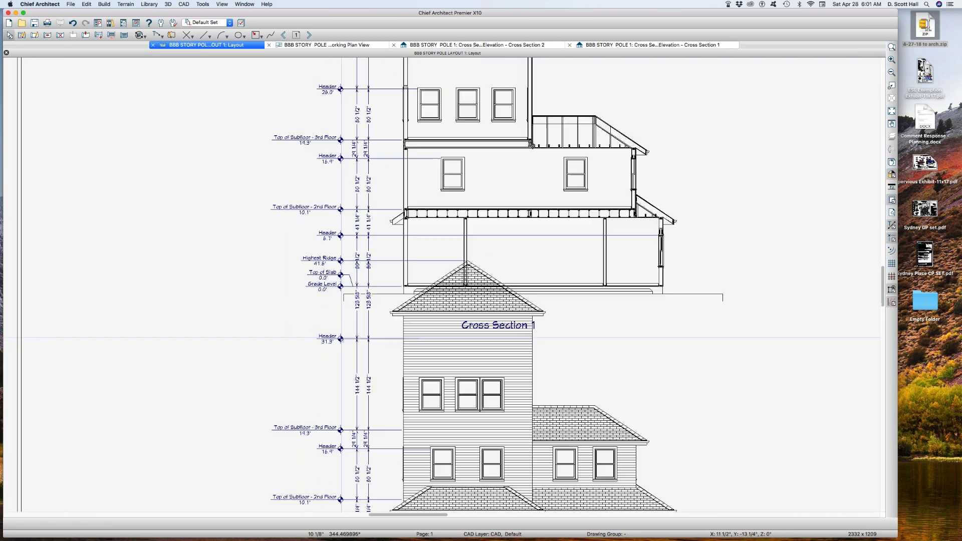
pyautogui.scroll(4, 345, 346)
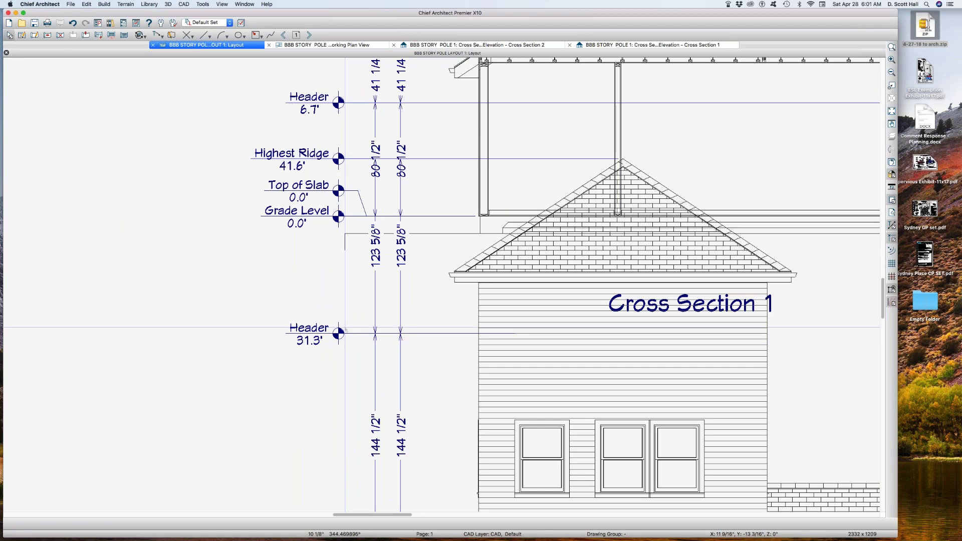
pyautogui.scroll(-1, 345, 346)
pyautogui.moveTo(274, 303)
pyautogui.mouseDown()
pyautogui.moveTo(333, 339)
pyautogui.moveTo(488, 357)
pyautogui.moveTo(485, 364)
pyautogui.mouseUp()
pyautogui.scroll(-1, 379, 341)
pyautogui.scroll(-3, 379, 342)
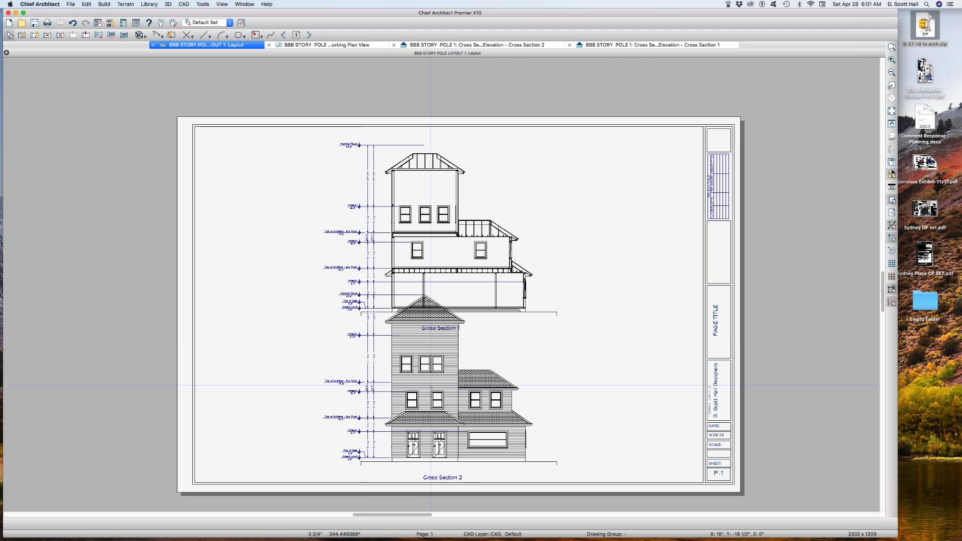
# Separate the overlapping layout boxes by moving Cross Section 2 to the sheet's lower right and Cross Section 1 beside it at lower left
pyautogui.click(440, 376)
pyautogui.moveTo(439, 376); pyautogui.dragTo(562, 376)
pyautogui.click(416, 195)
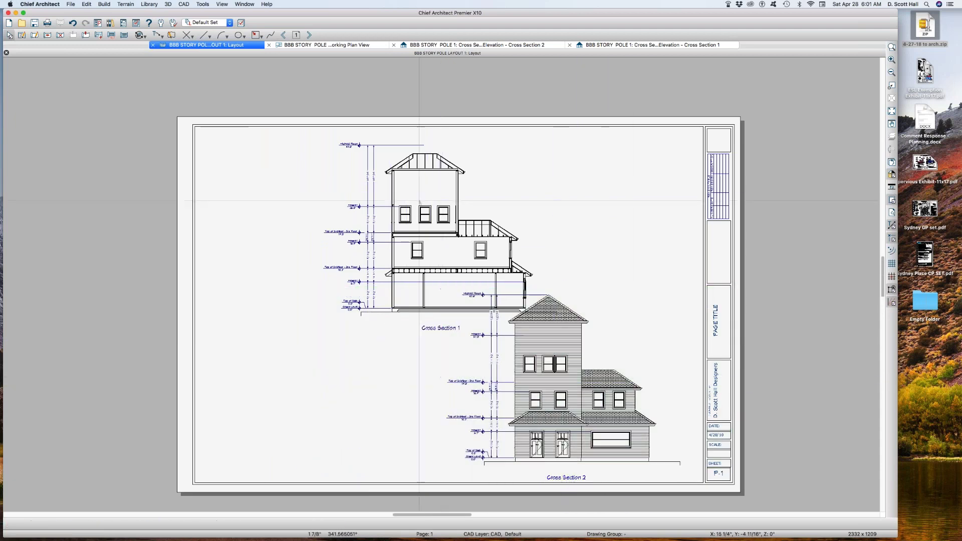
pyautogui.click(430, 233)
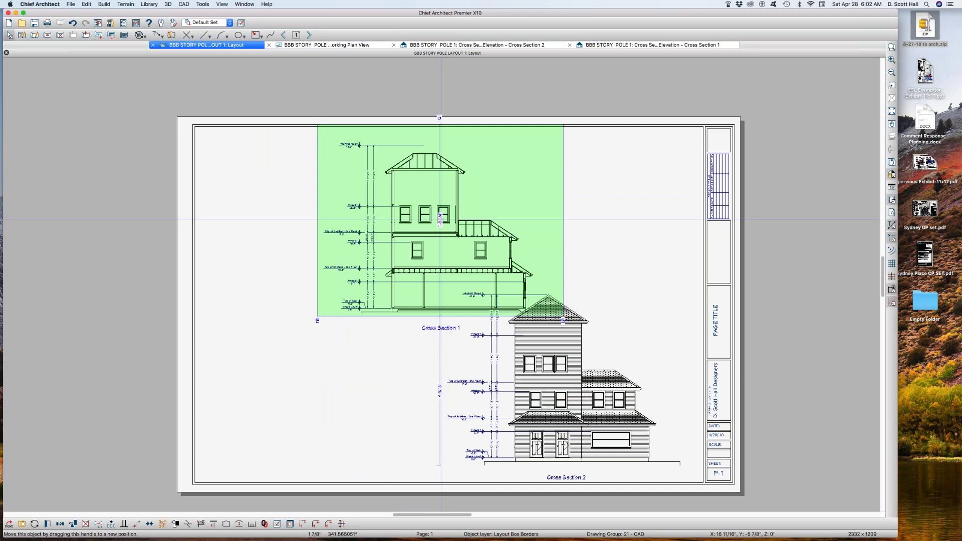
pyautogui.moveTo(440, 220); pyautogui.dragTo(323, 372)
pyautogui.click(395, 369)
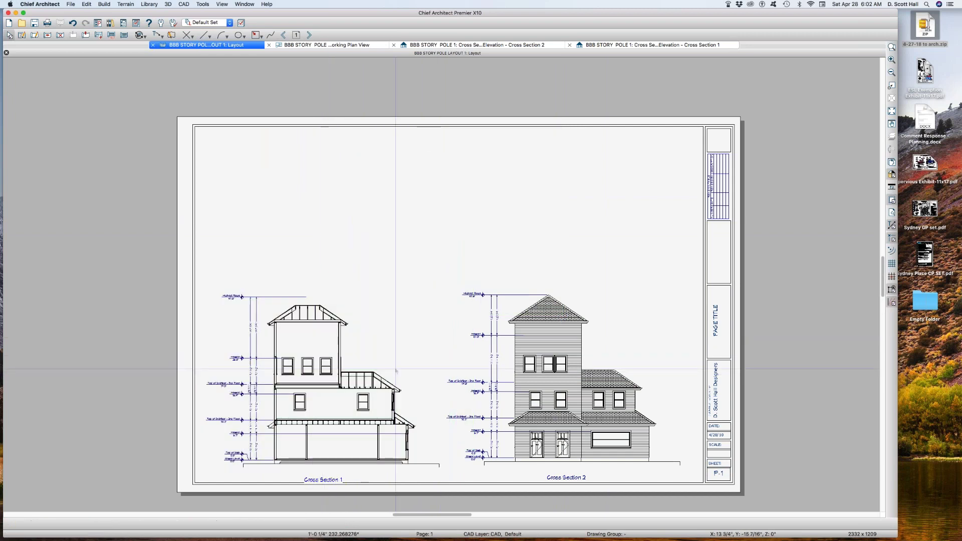
# Compare the third-floor headers of both cross sections on the sheet and tile the layout, plan and section views together
pyautogui.moveTo(454, 305); pyautogui.dragTo(602, 366)
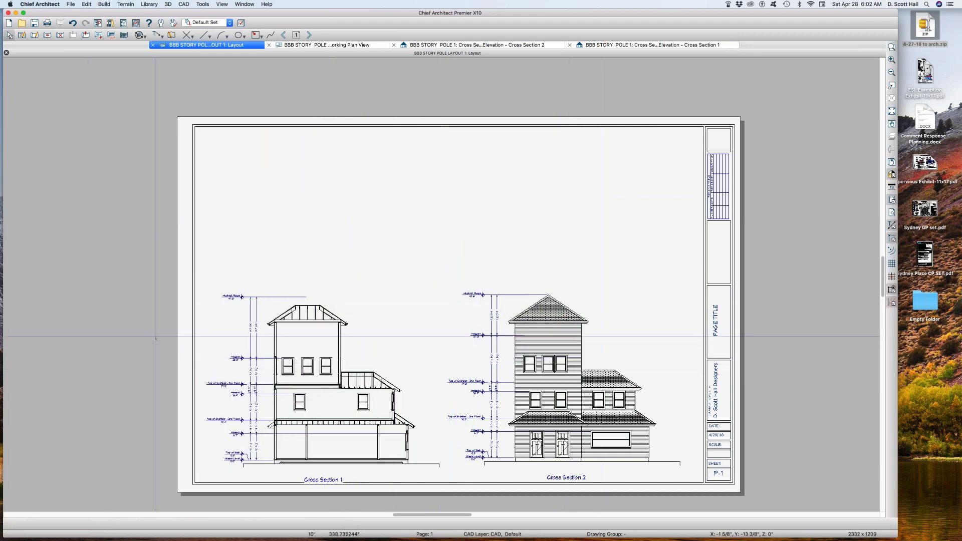
pyautogui.moveTo(216, 343); pyautogui.dragTo(386, 366)
pyautogui.click(386, 368)
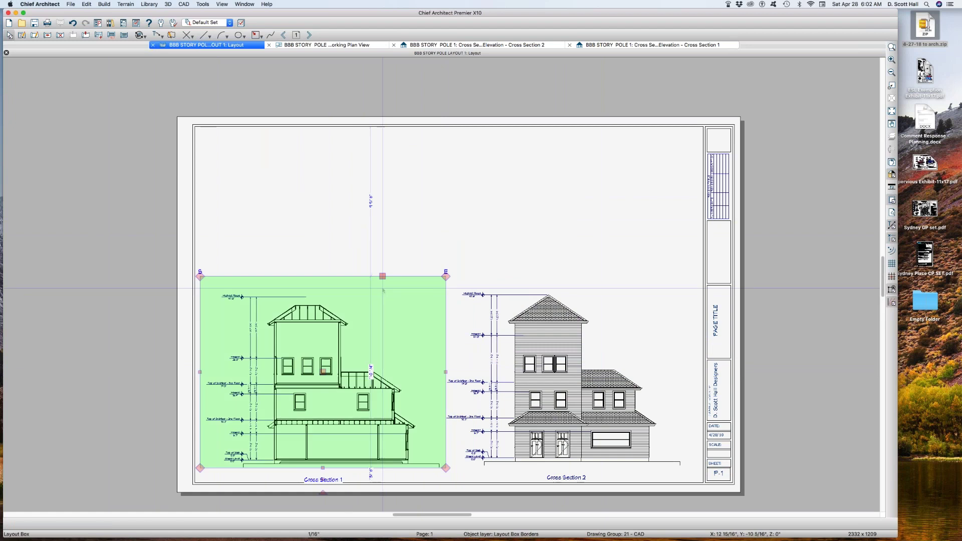
pyautogui.hotkey('shift', 'F7')
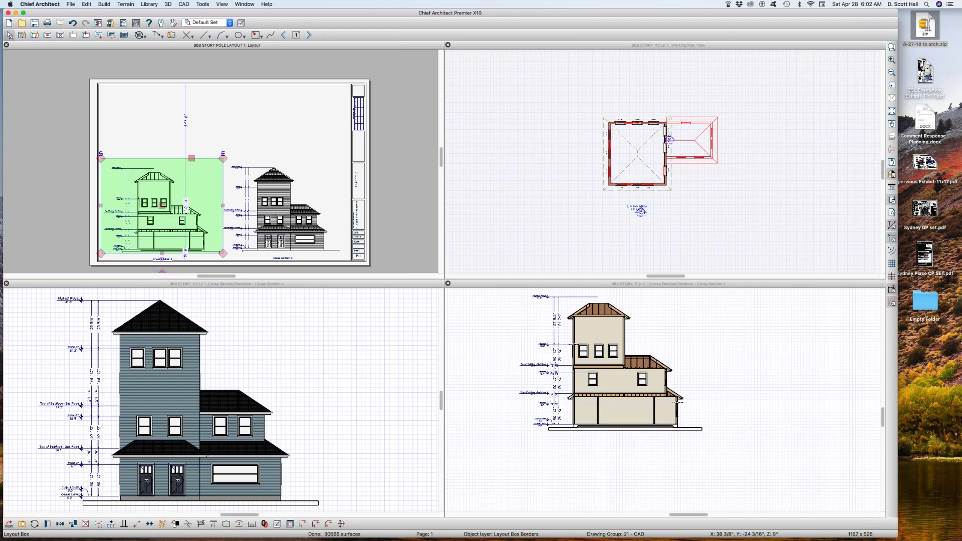
# Raise the floor-to-top height of the three third-floor windows on the plan's upper wall to match those in Cross Section 2
pyautogui.click(172, 360)
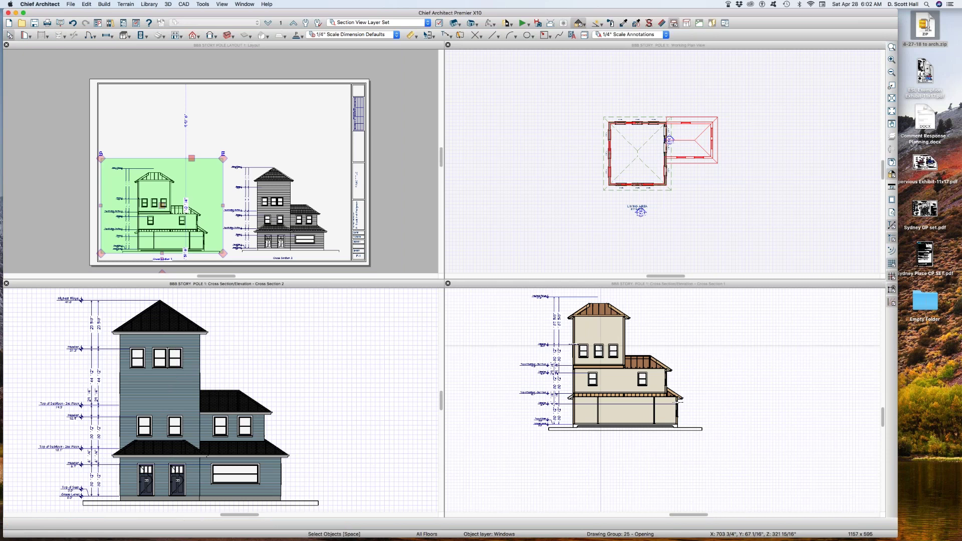
pyautogui.click(600, 346)
pyautogui.scroll(5, 589, 342)
pyautogui.scroll(-2, 589, 341)
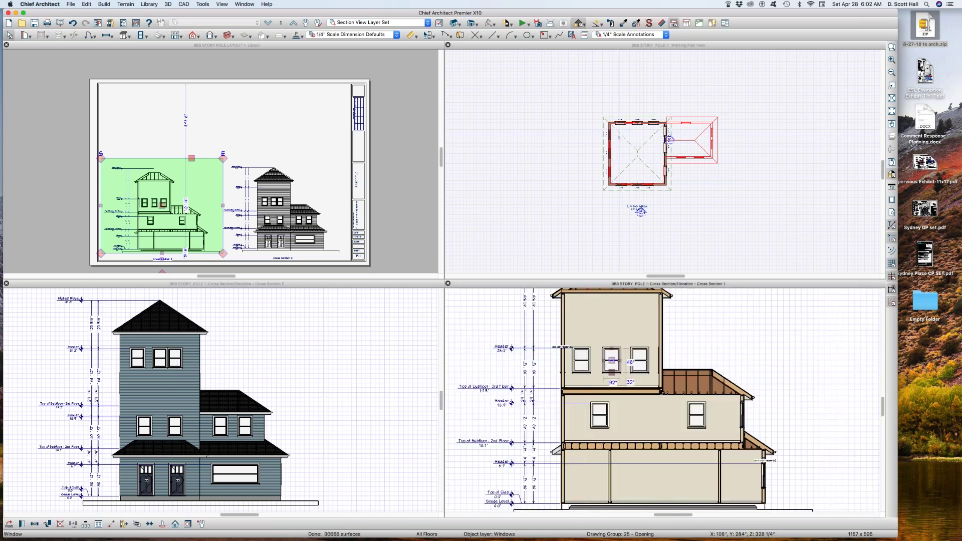
pyautogui.scroll(2, 622, 130)
pyautogui.moveTo(606, 101); pyautogui.dragTo(683, 138)
pyautogui.press('super+e')
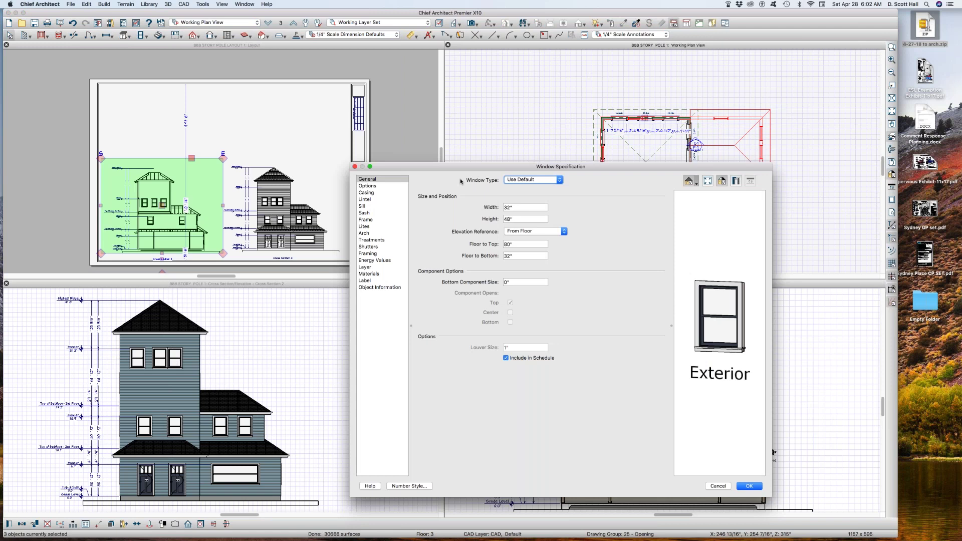
pyautogui.press('Return')
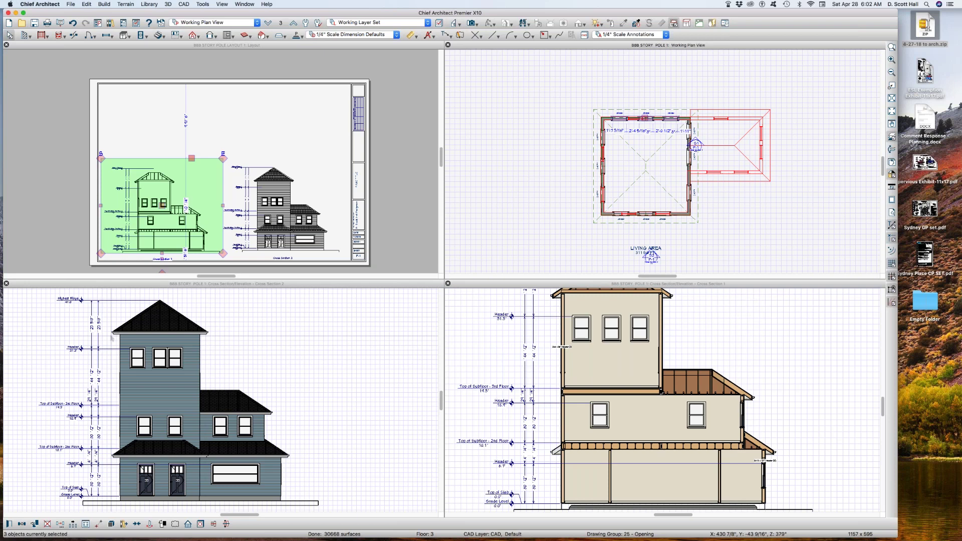
# Check Cross Section 1's header marker against its windows on the layout, then close that section view and update its layout view
pyautogui.scroll(3, 171, 207)
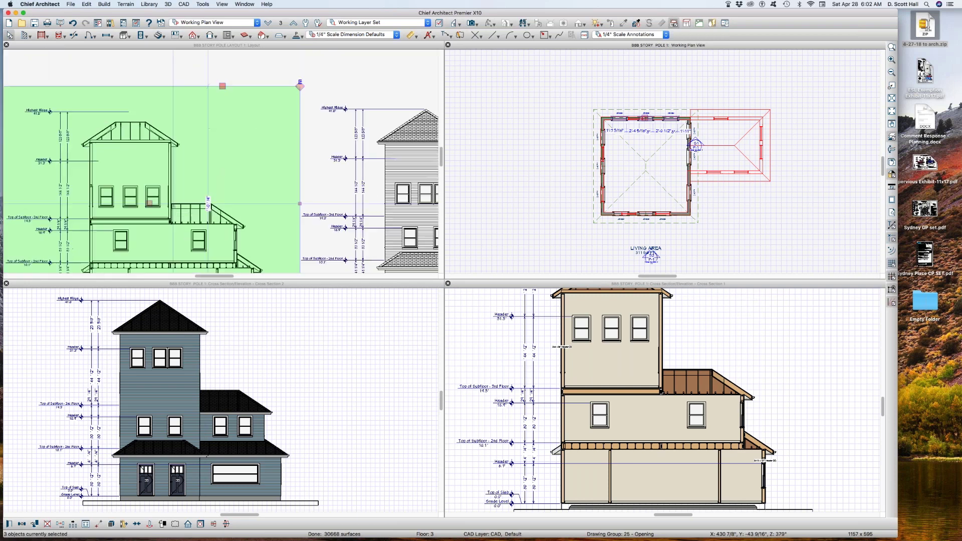
pyautogui.scroll(-1, 173, 204)
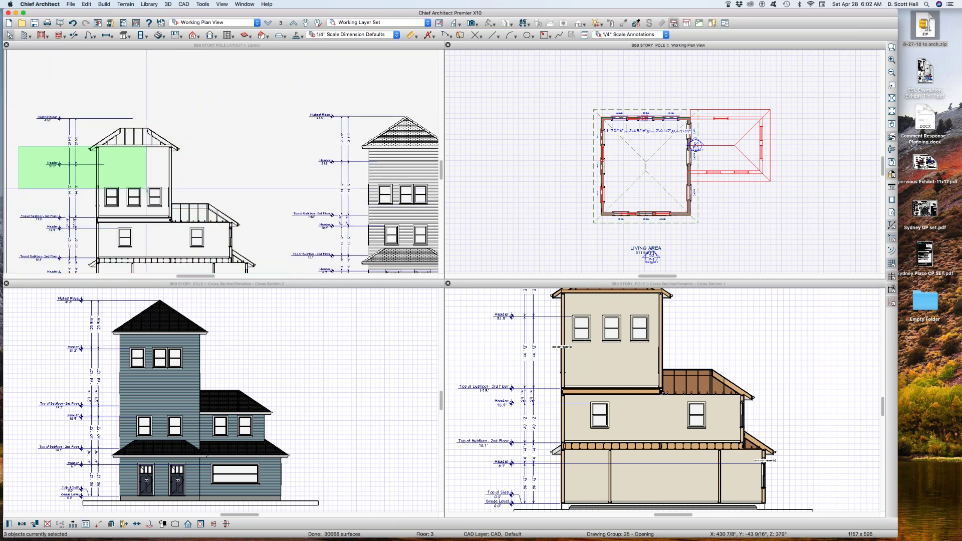
pyautogui.moveTo(146, 189); pyautogui.dragTo(144, 176)
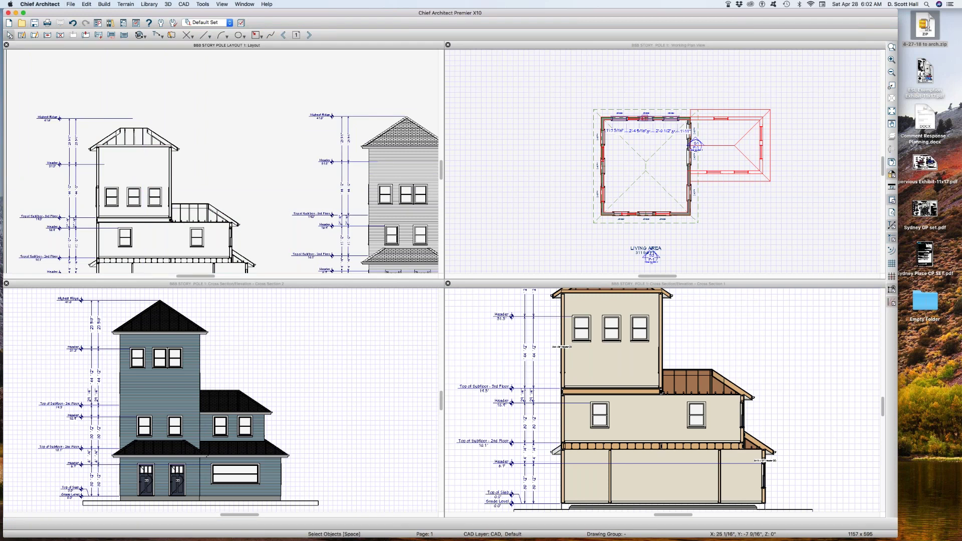
pyautogui.press('super+grave')
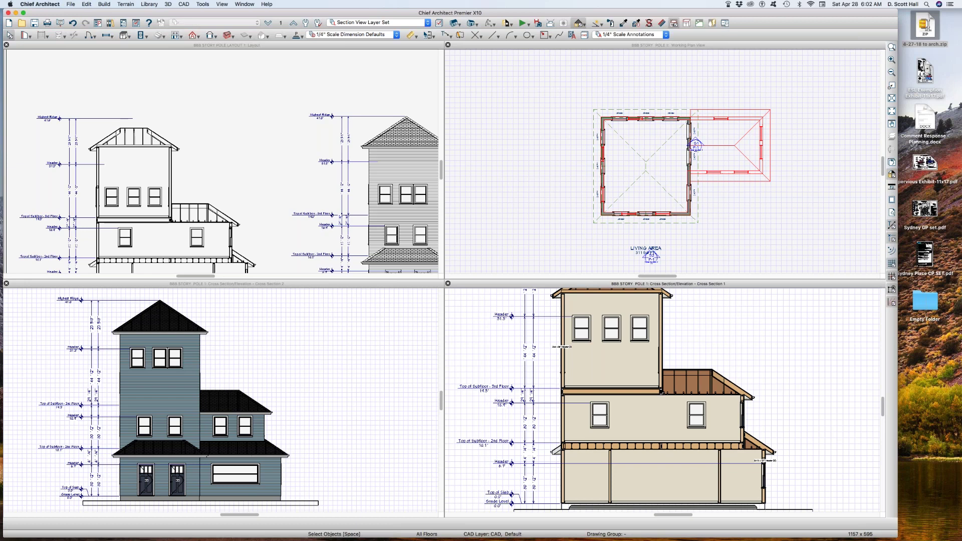
pyautogui.click(519, 353)
pyautogui.click(330, 398)
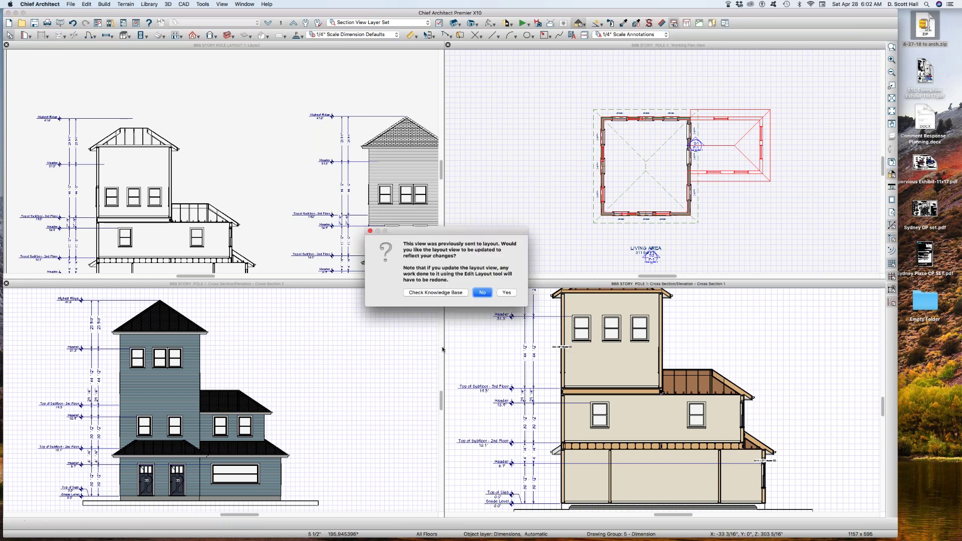
pyautogui.click(507, 293)
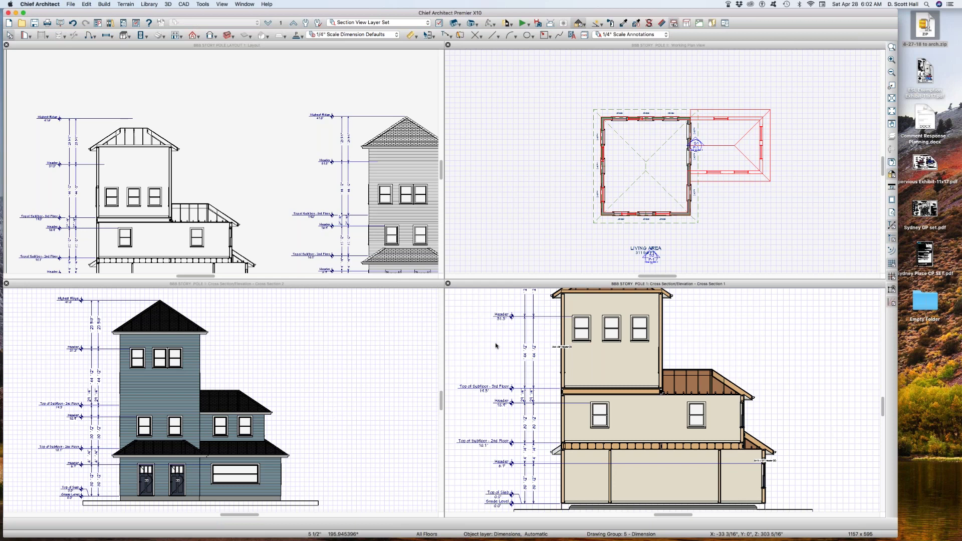
# Close the Cross Section 2 view and update its layout view to reflect the changed windows
pyautogui.press('super+w')
pyautogui.press('super+w')
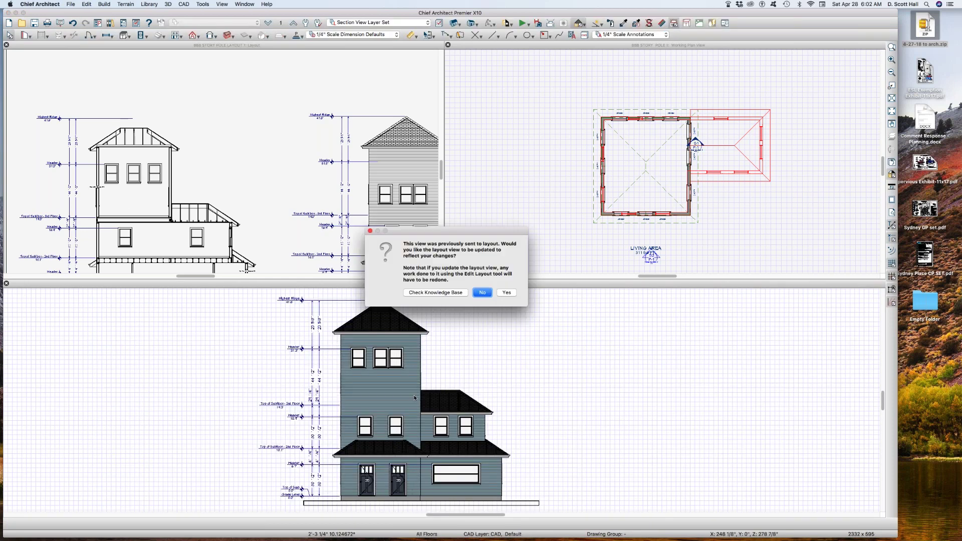
pyautogui.click(506, 293)
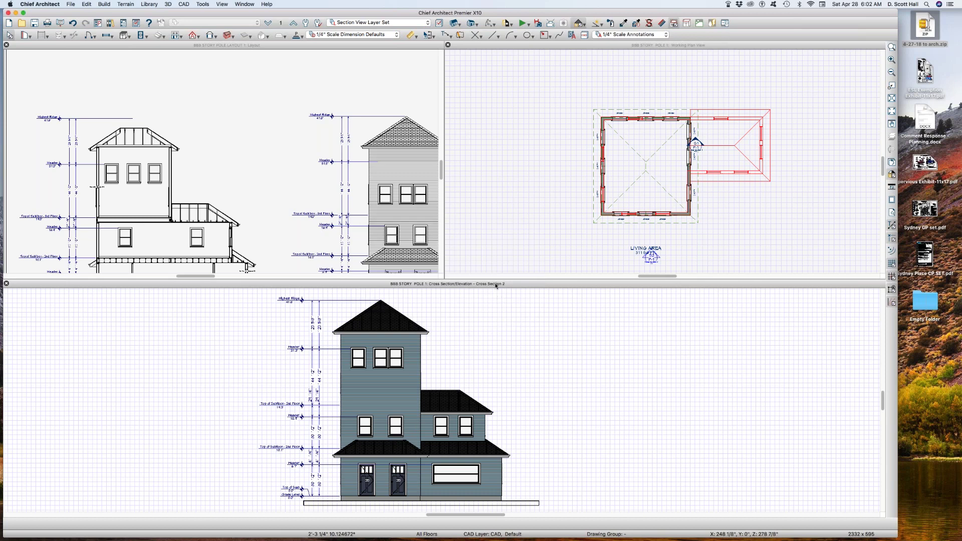
pyautogui.press('super+w')
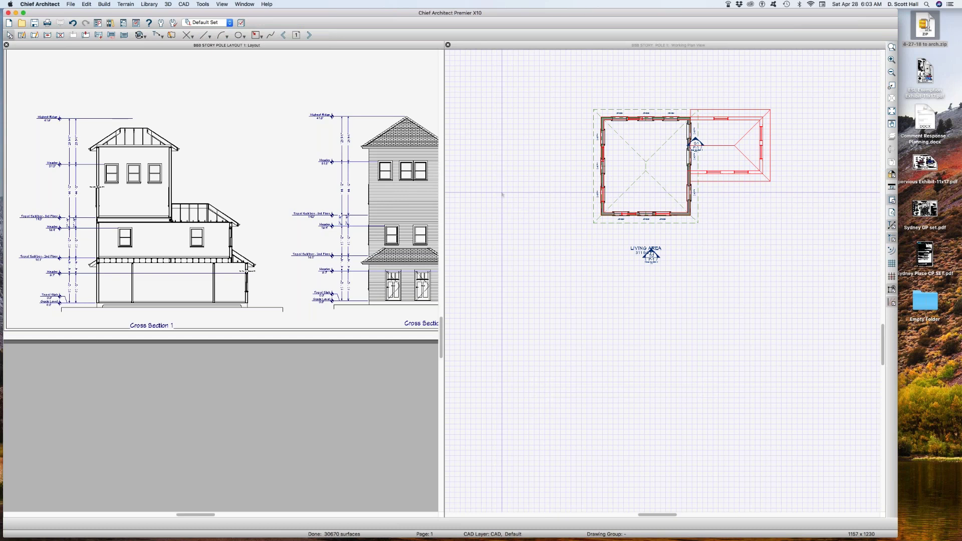
# Select the three third-floor windows on the plan's lower wall and set their floor-to-top height to 80"
pyautogui.click(502, 195)
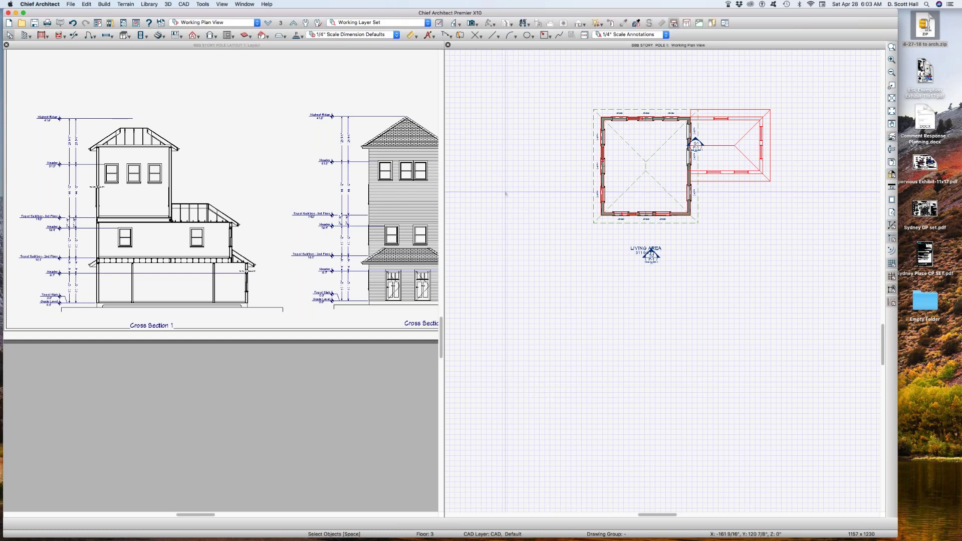
pyautogui.moveTo(683, 203); pyautogui.dragTo(607, 221)
pyautogui.press('super+e')
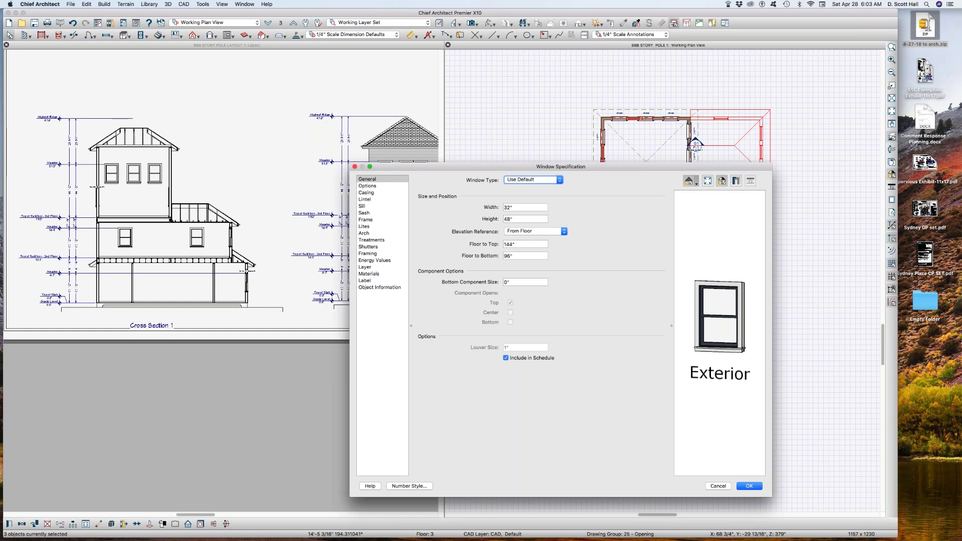
pyautogui.click(516, 244)
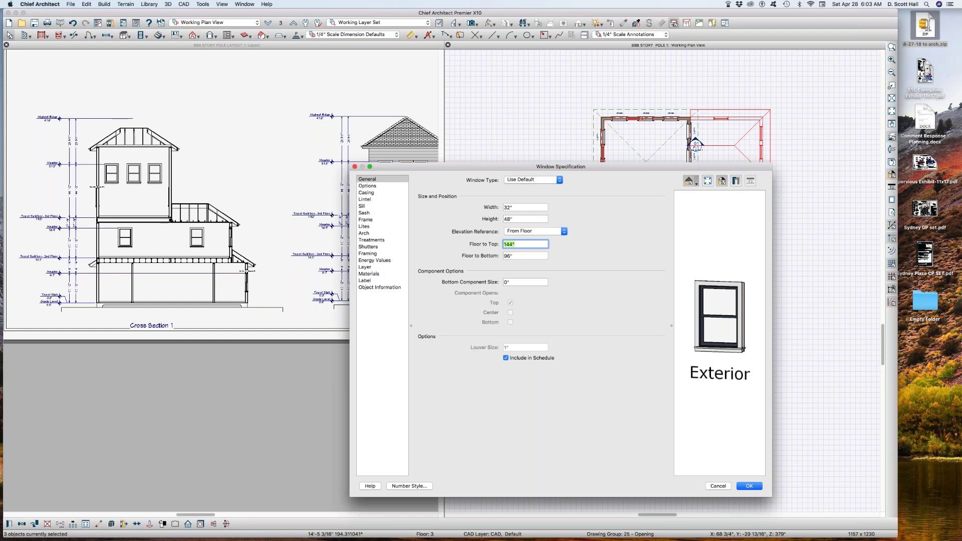
pyautogui.write('80')
pyautogui.press('Return')
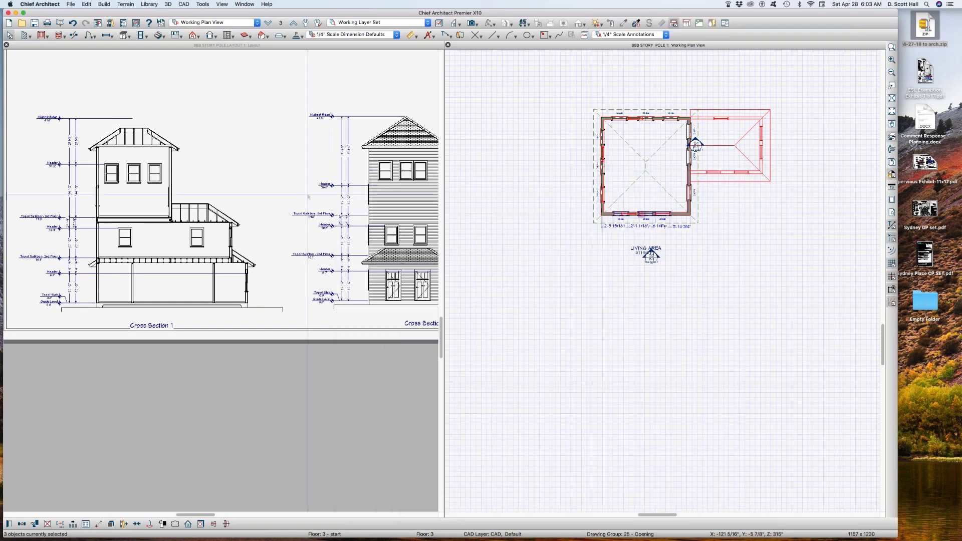
# Select the three third-floor windows on the plan's upper wall and set their floor-to-top height to 80"
pyautogui.moveTo(373, 187); pyautogui.dragTo(385, 198)
pyautogui.moveTo(607, 90); pyautogui.dragTo(684, 132)
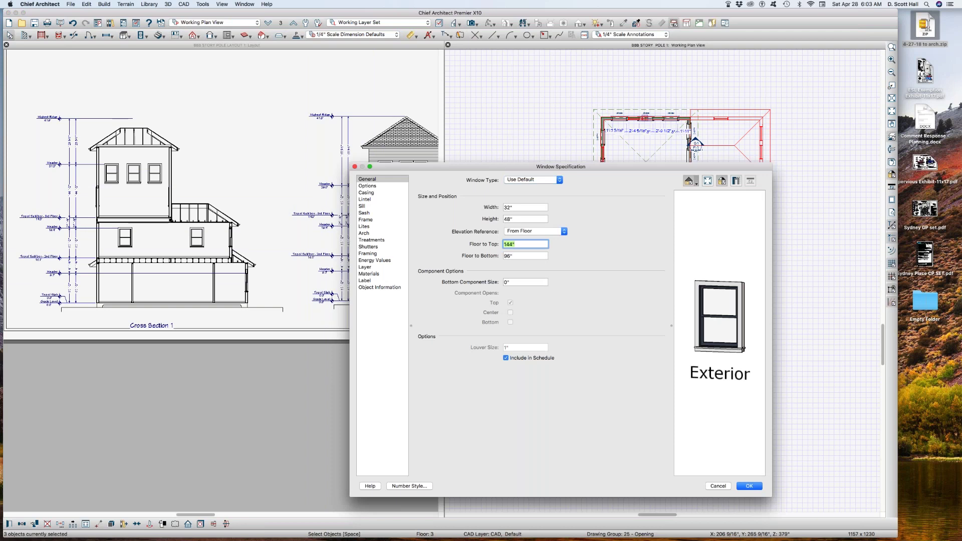
pyautogui.write('80')
pyautogui.press('Return')
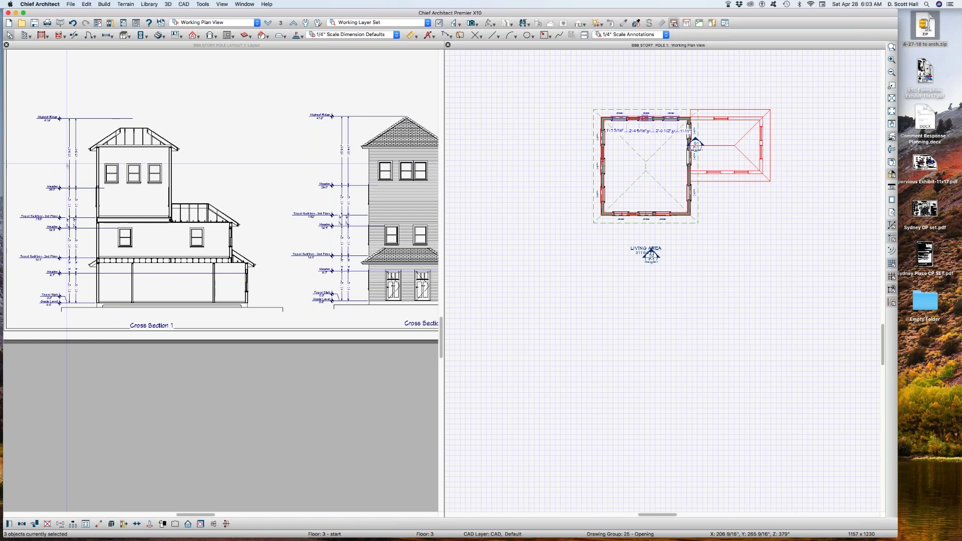
pyautogui.moveTo(21, 169); pyautogui.dragTo(130, 197)
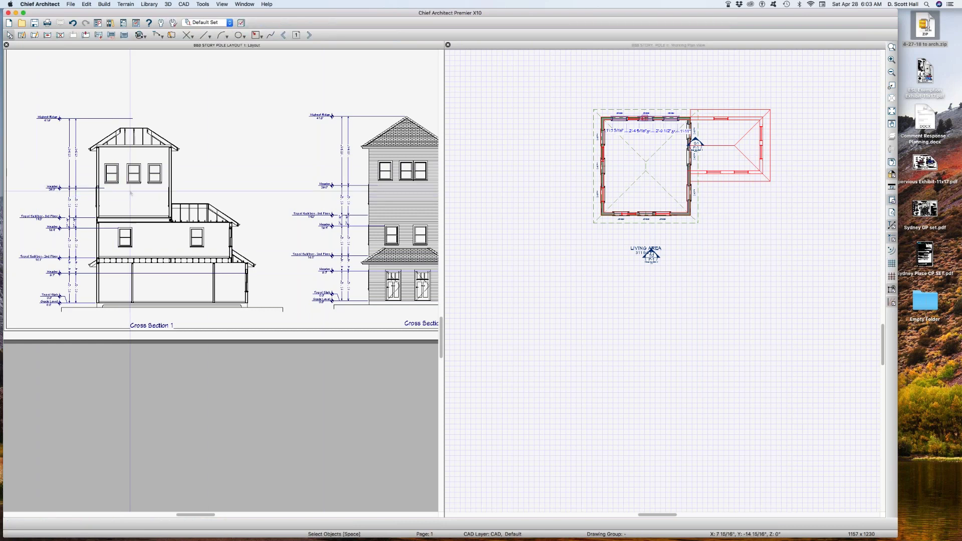
pyautogui.moveTo(62, 160); pyautogui.dragTo(188, 185)
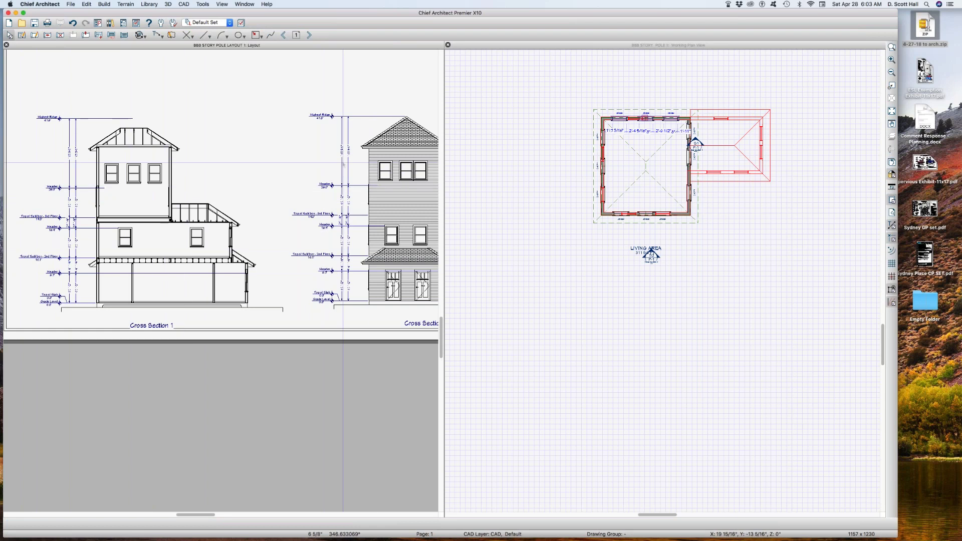
pyautogui.moveTo(341, 158); pyautogui.dragTo(440, 190)
pyautogui.click(535, 240)
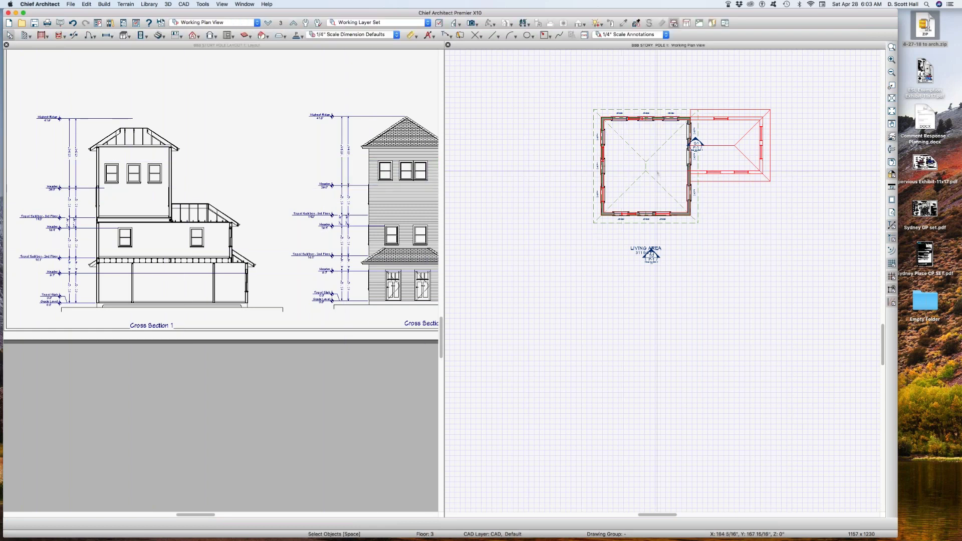
# Set the rough ceiling height of the third-floor room to 3600"
pyautogui.click(635, 158)
pyautogui.doubleClick(634, 157)
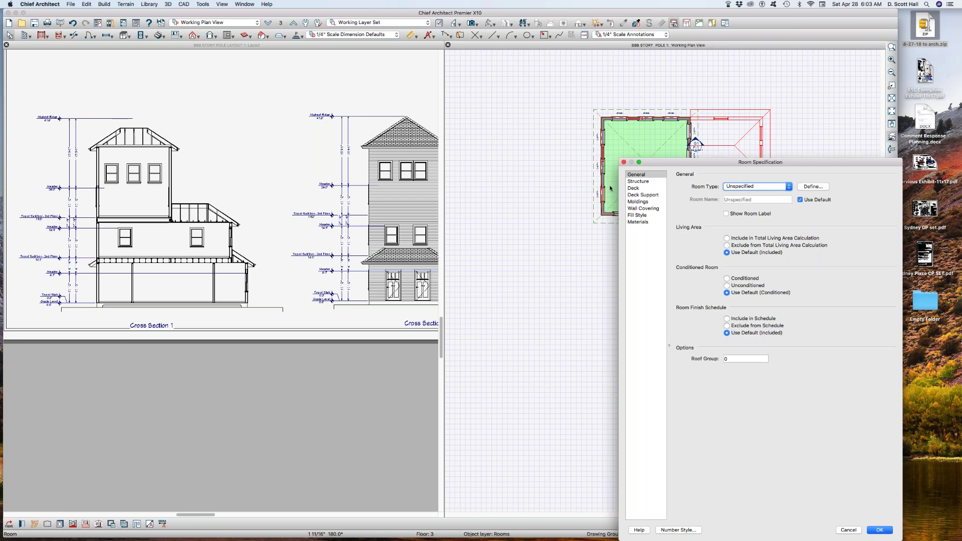
pyautogui.click(635, 182)
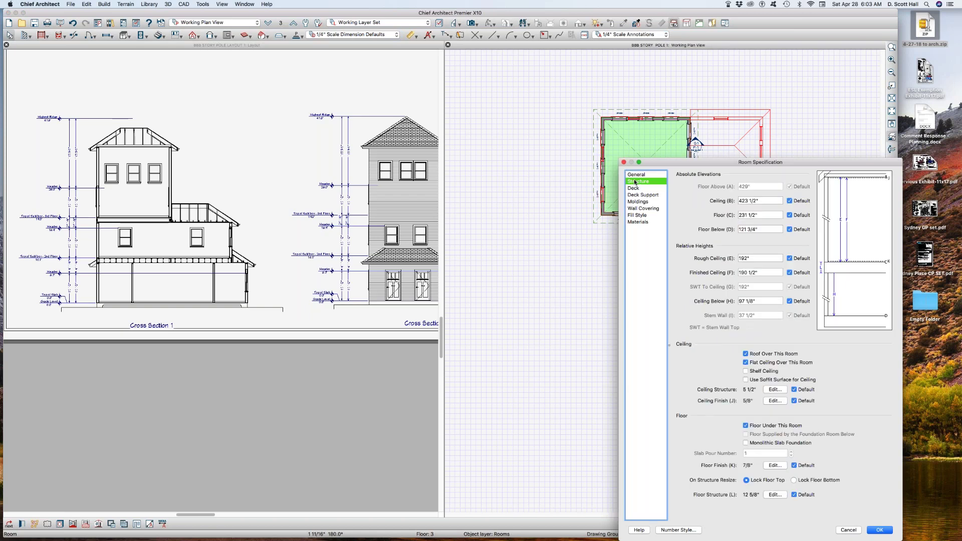
pyautogui.click(756, 258)
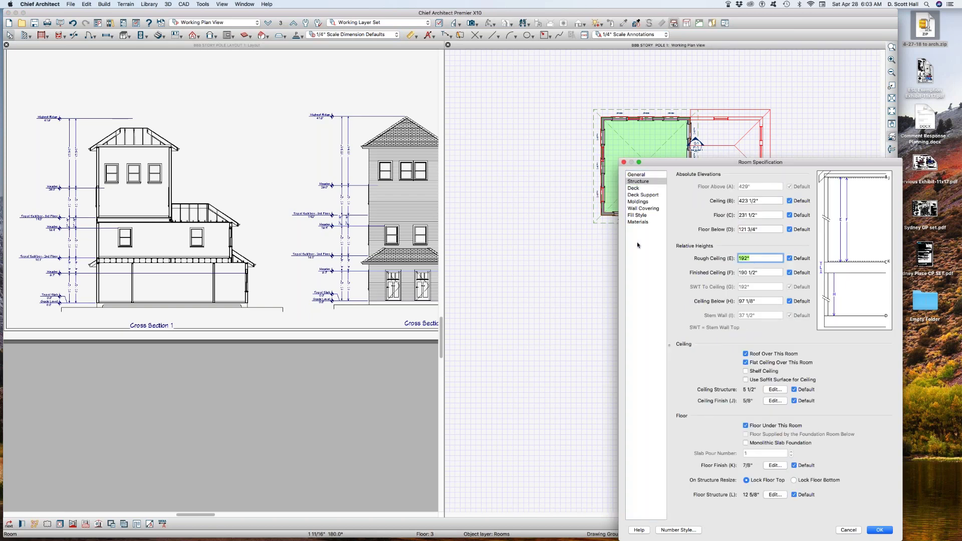
pyautogui.write('120')
pyautogui.press('Return')
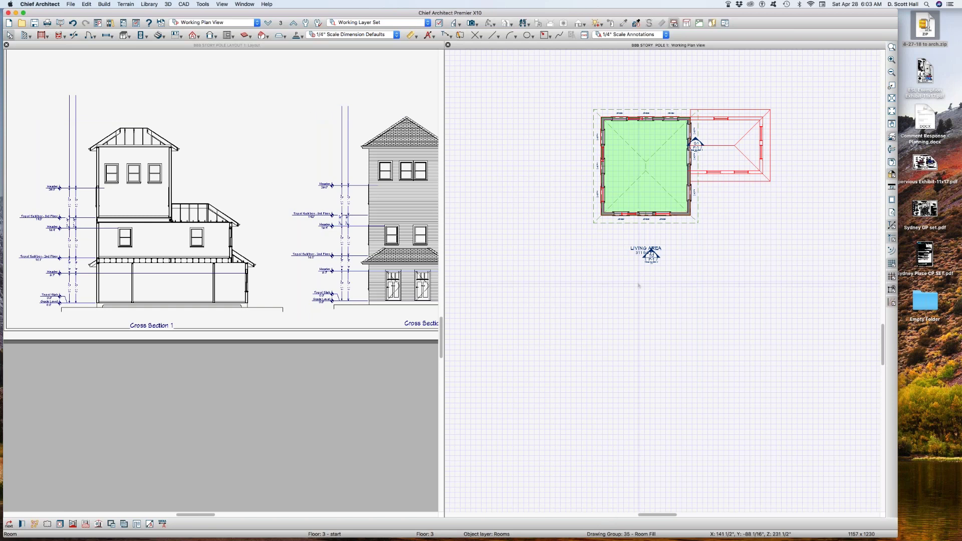
# Extend the upper edges of the Cross Section 1 and Cross Section 2 layout boxes upward to make room for a taller building
pyautogui.click(163, 127)
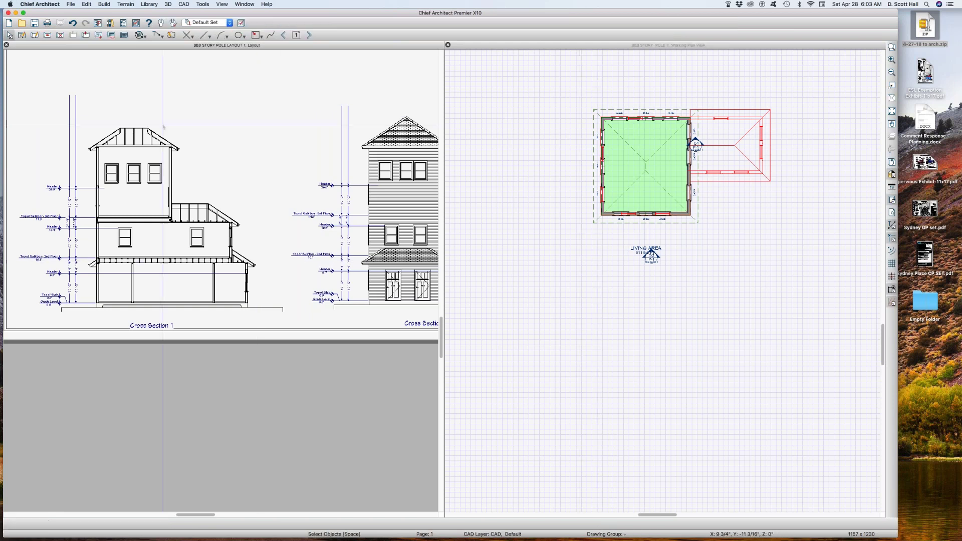
pyautogui.click(163, 127)
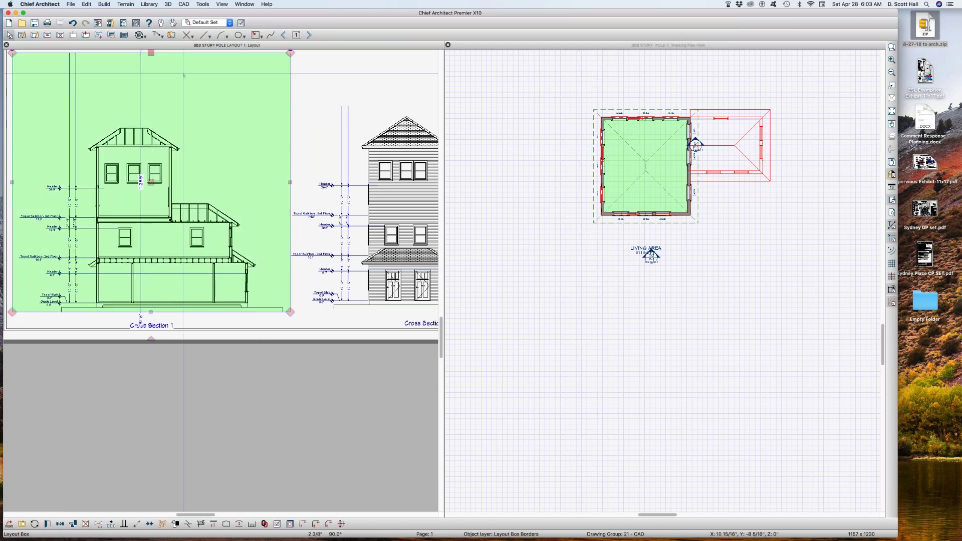
pyautogui.click(306, 150)
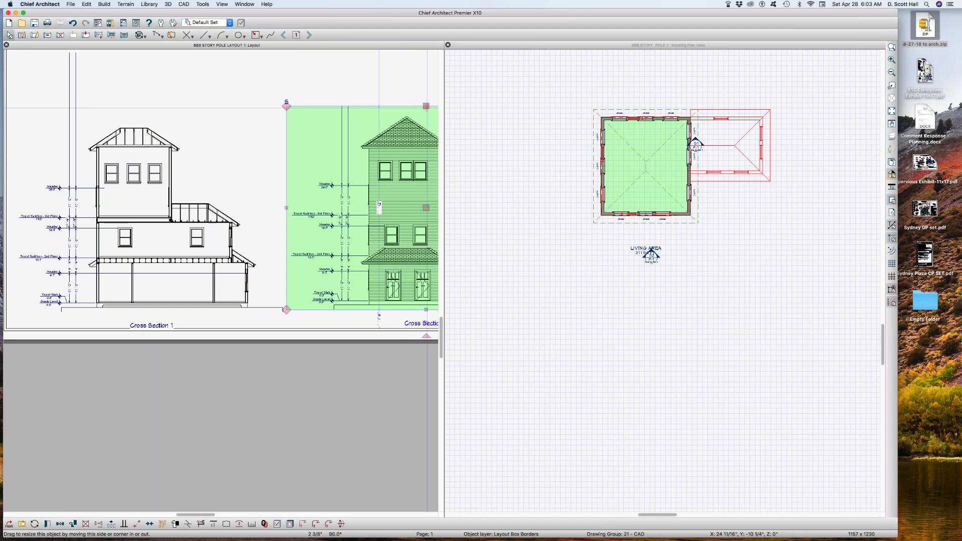
pyautogui.moveTo(380, 107); pyautogui.dragTo(380, 55)
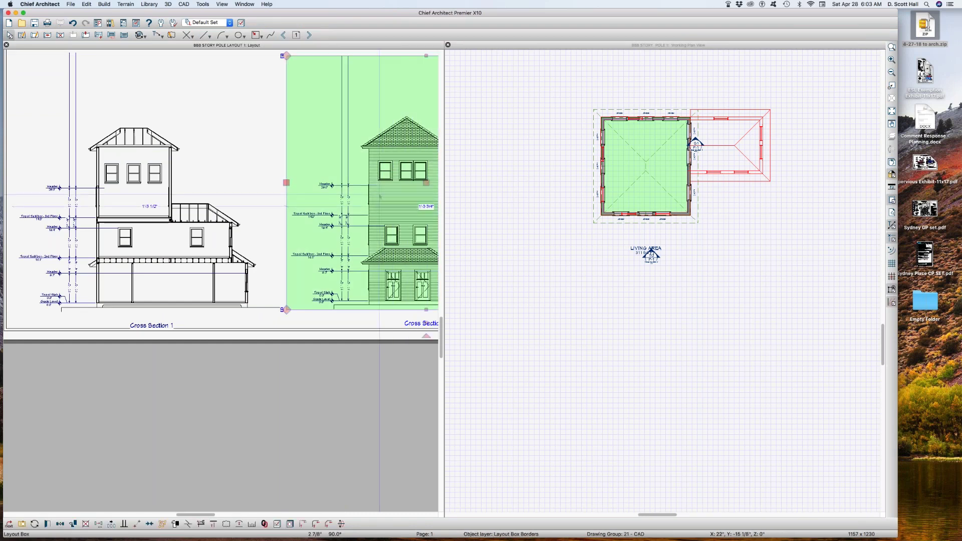
# Open the Cross Section 2 view from its layout box and dismiss the roof plane specification without changes
pyautogui.doubleClick(379, 195)
pyautogui.doubleClick(380, 194)
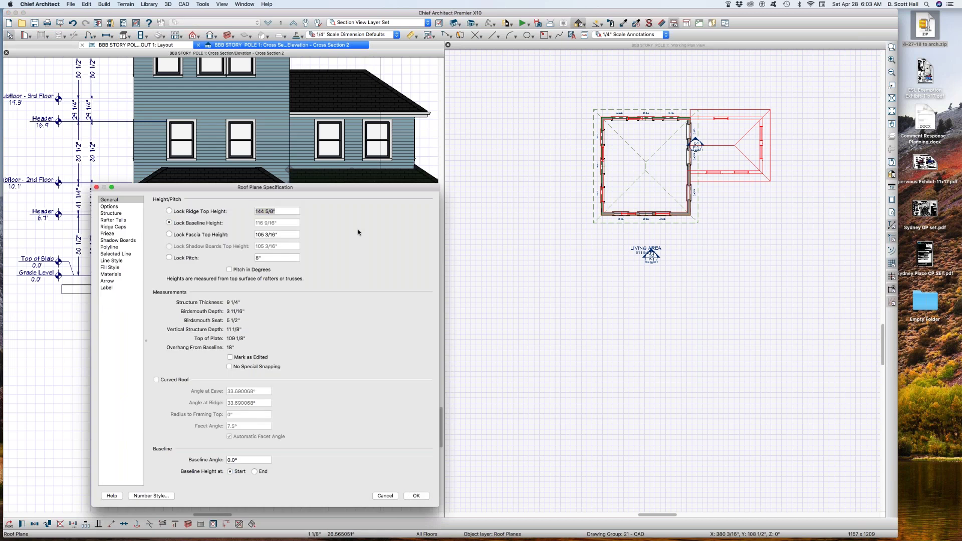
pyautogui.click(379, 496)
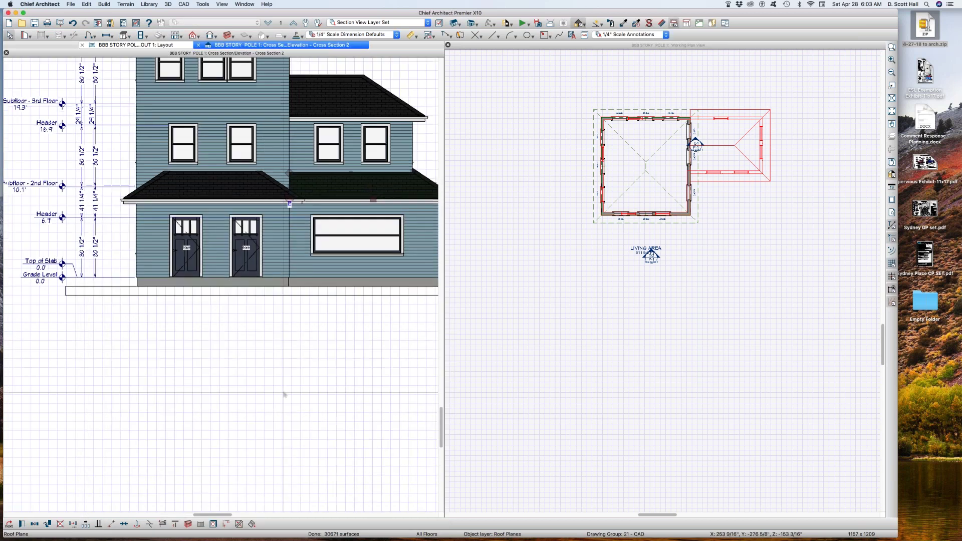
pyautogui.scroll(-3, 284, 400)
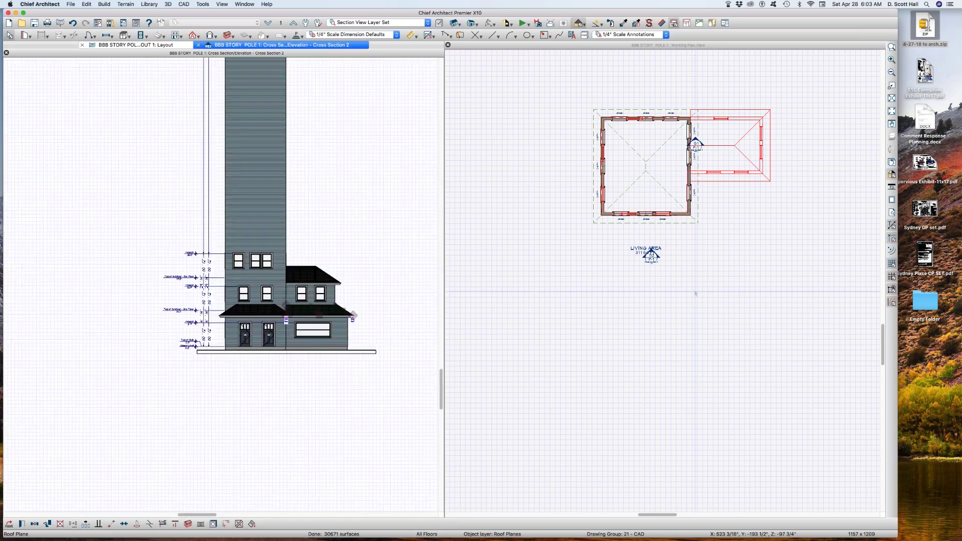
# Set the third-floor room's rough ceiling height to 12' and refresh the Cross Section 2 view
pyautogui.click(601, 315)
pyautogui.doubleClick(626, 210)
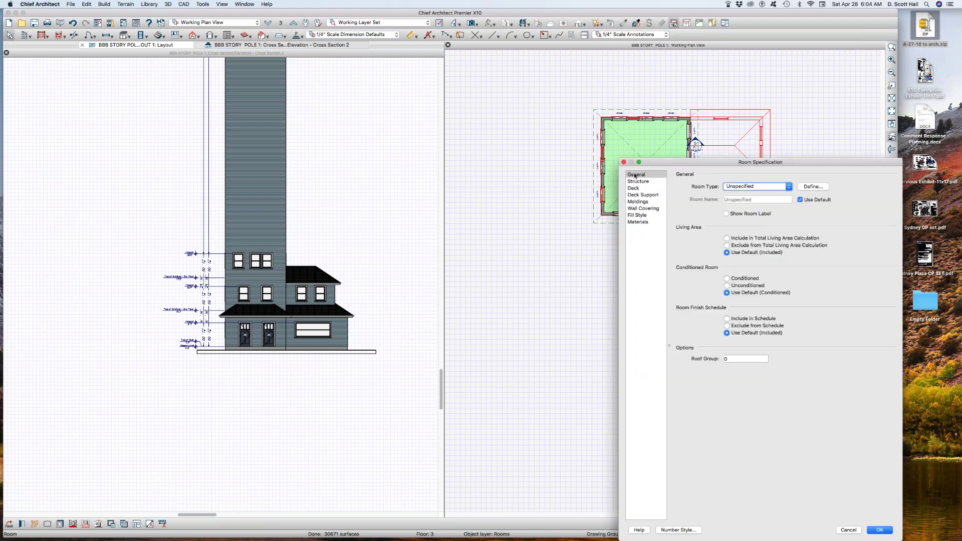
pyautogui.click(637, 182)
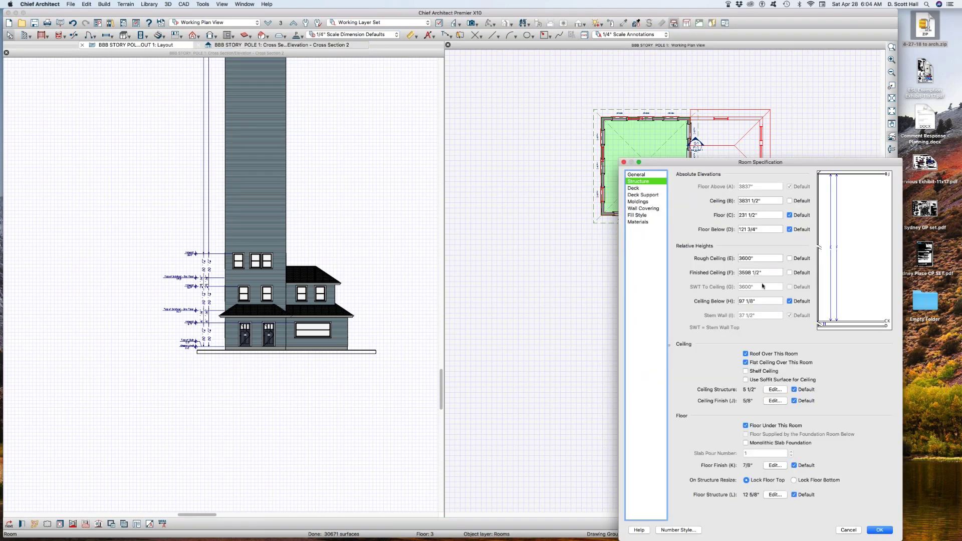
pyautogui.doubleClick(770, 257)
pyautogui.write("12'")
pyautogui.press('Return')
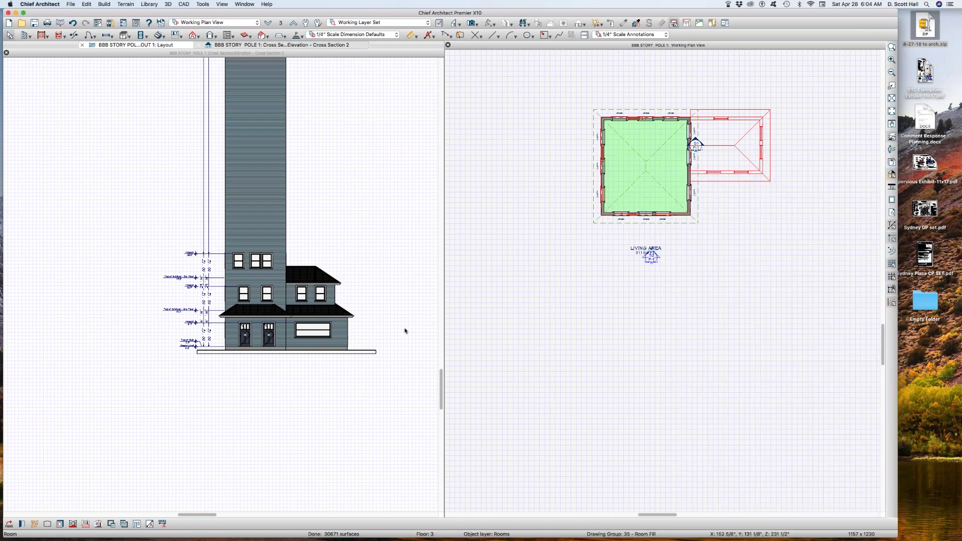
pyautogui.click(326, 251)
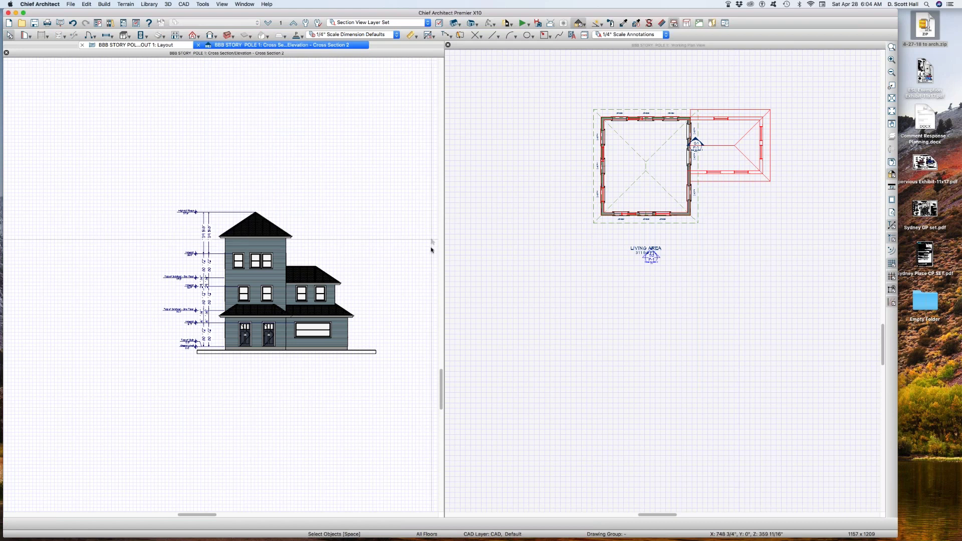
# Open the Cross Section 1 view from its layout box and tile both cross sections, the layout and the plan side by side
pyautogui.hotkey('shift', 'F4')
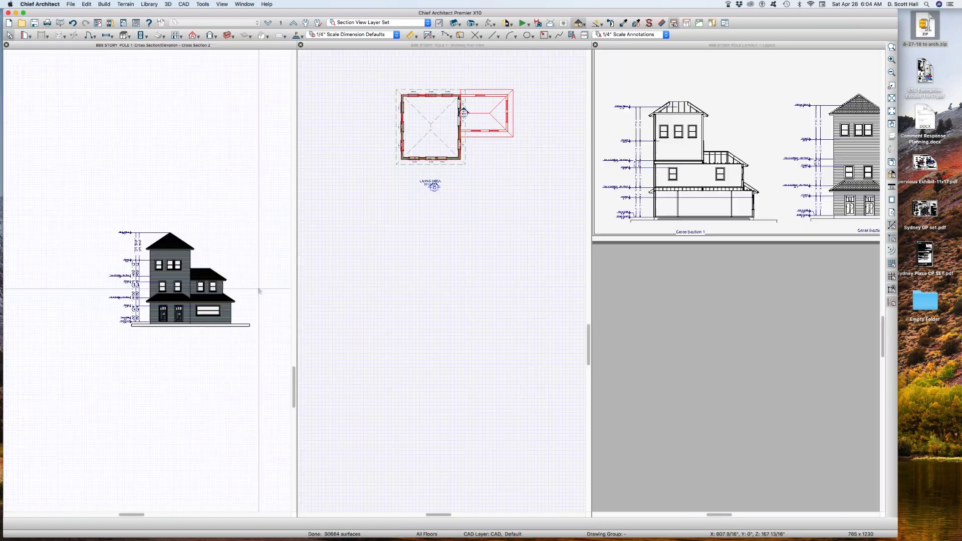
pyautogui.click(685, 171)
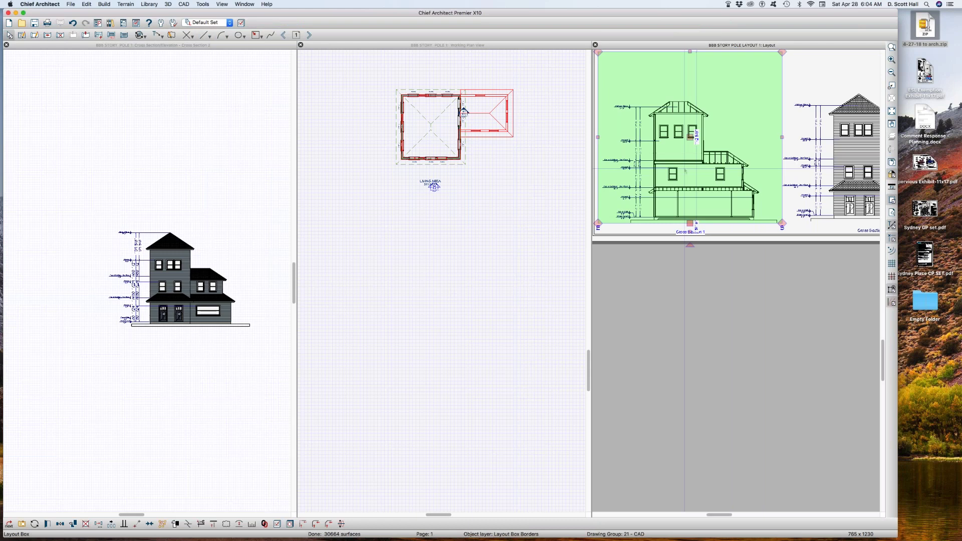
pyautogui.doubleClick(685, 171)
pyautogui.doubleClick(687, 172)
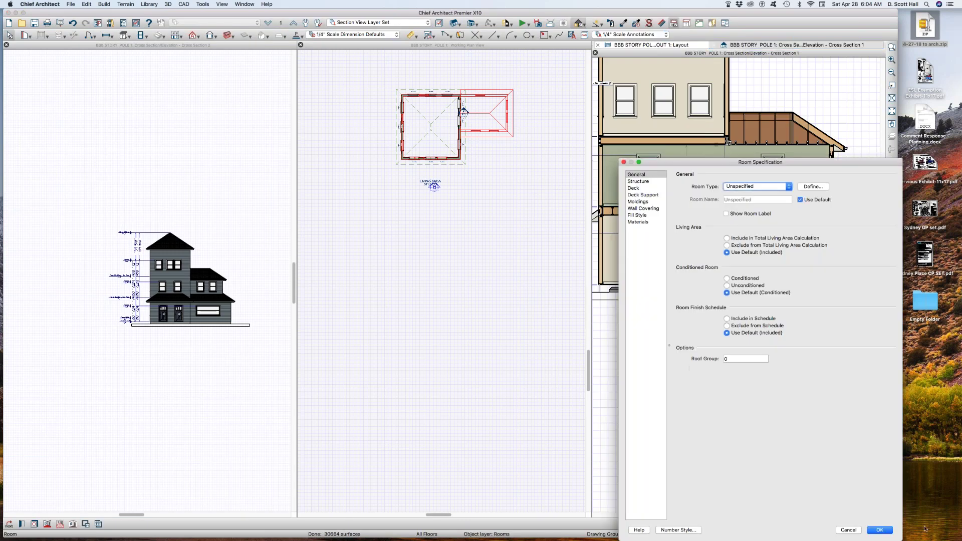
pyautogui.click(849, 530)
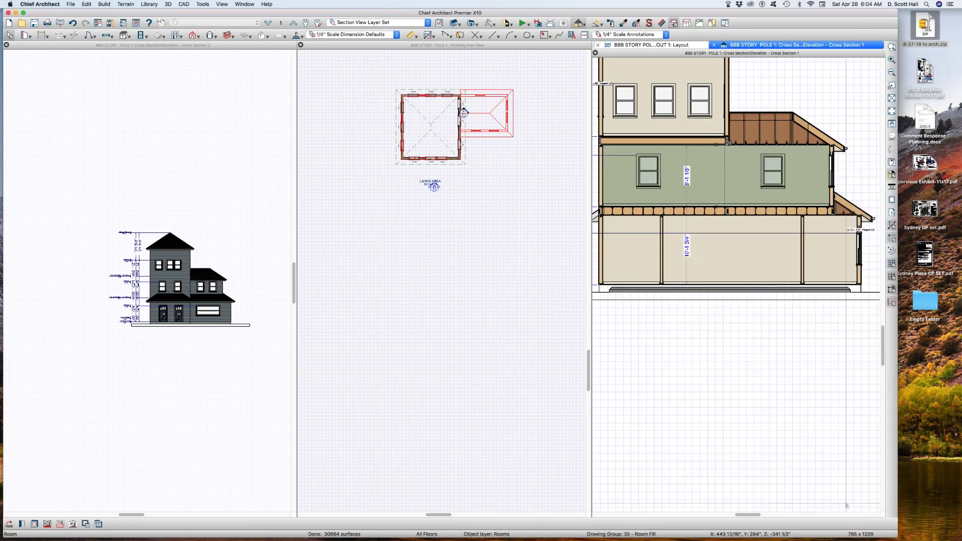
pyautogui.hotkey('shift', 'F10')
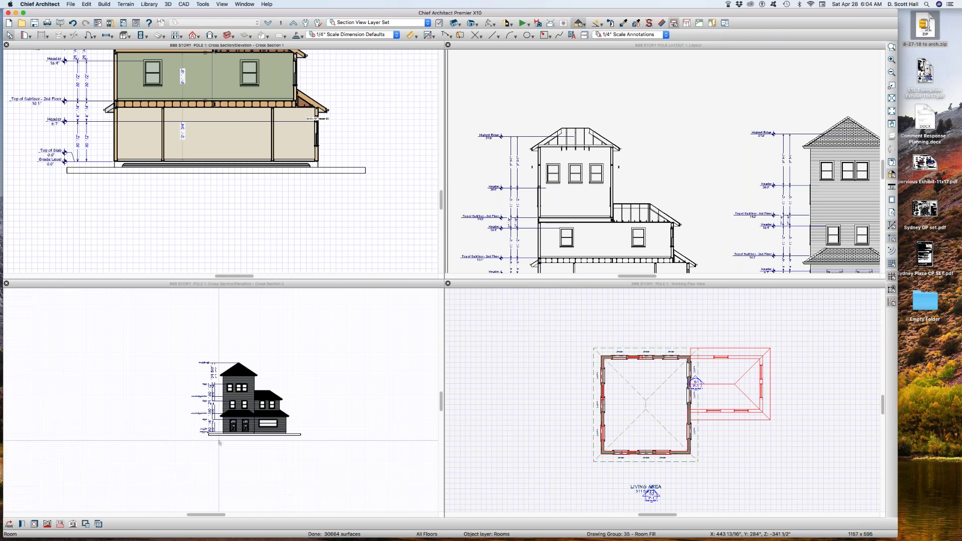
pyautogui.press('Escape')
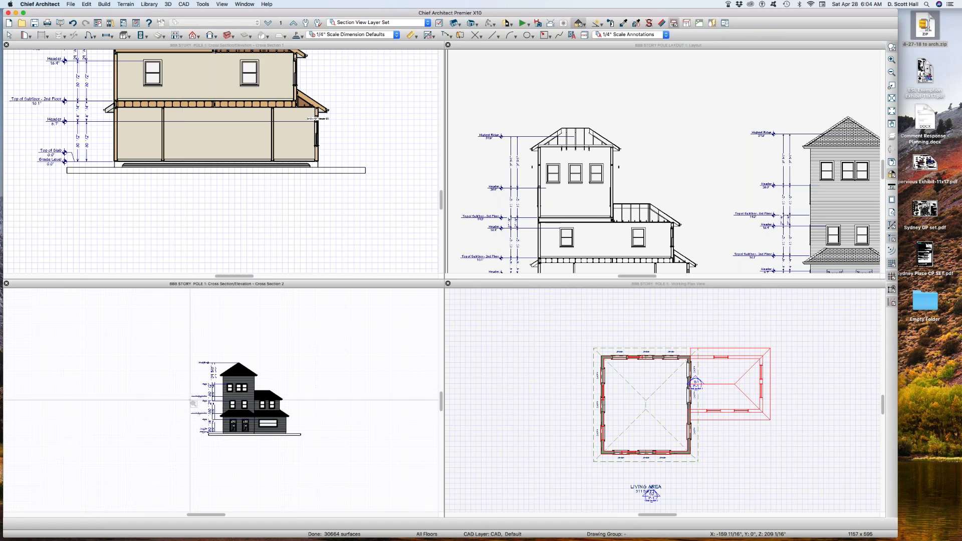
# Examine the slab and grade markers in the cross sections, then review the first-floor terrain perimeter's subfloor height above terrain
pyautogui.moveTo(177, 348); pyautogui.dragTo(325, 457)
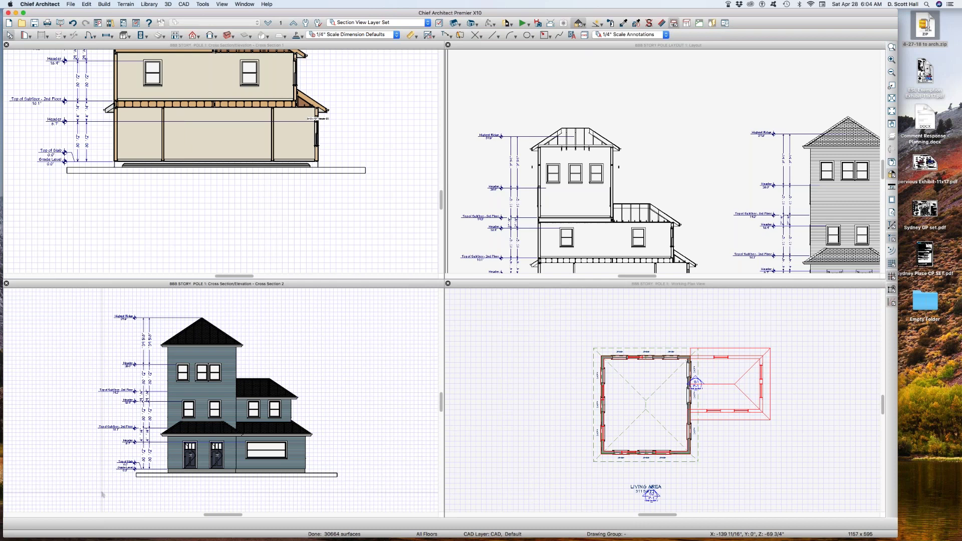
pyautogui.scroll(2, 103, 494)
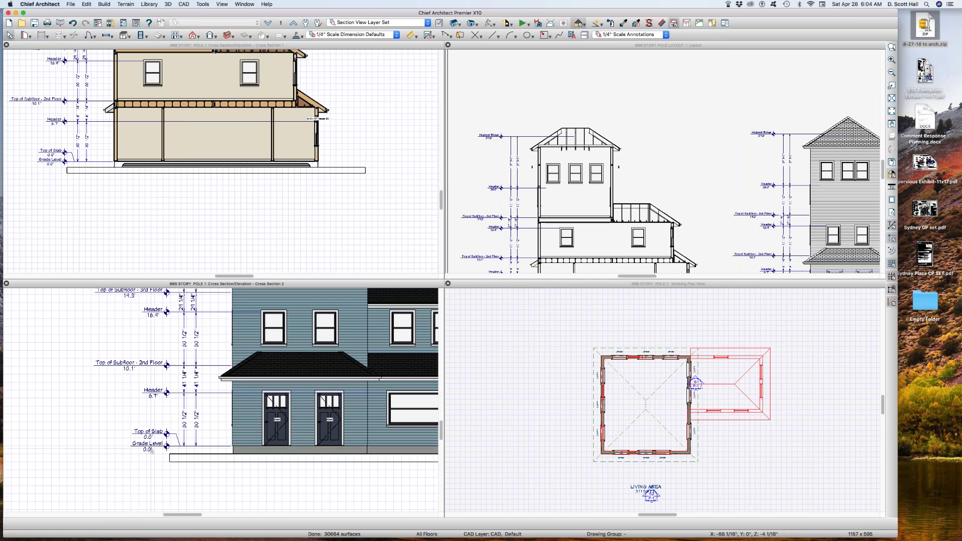
pyautogui.scroll(-1, 198, 223)
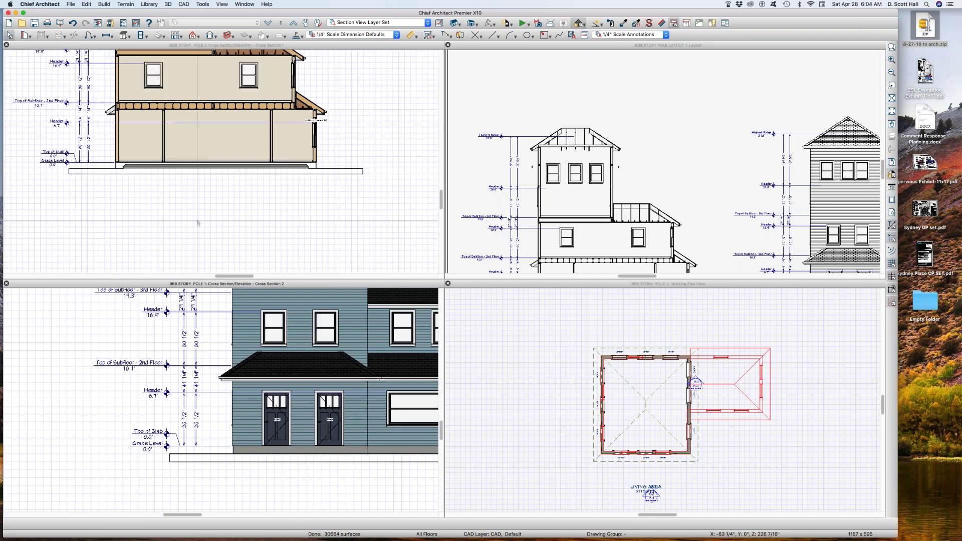
pyautogui.scroll(-3, 198, 223)
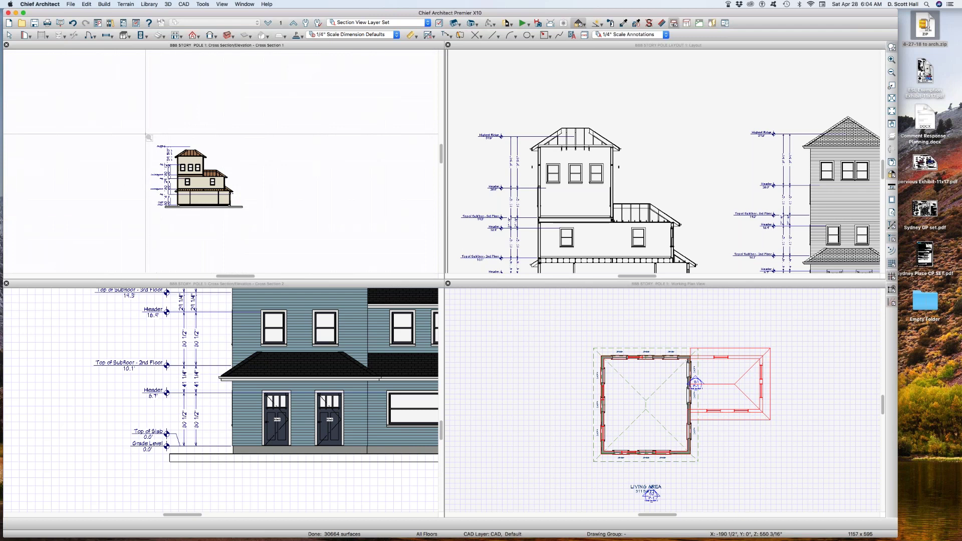
pyautogui.moveTo(145, 134); pyautogui.dragTo(246, 219)
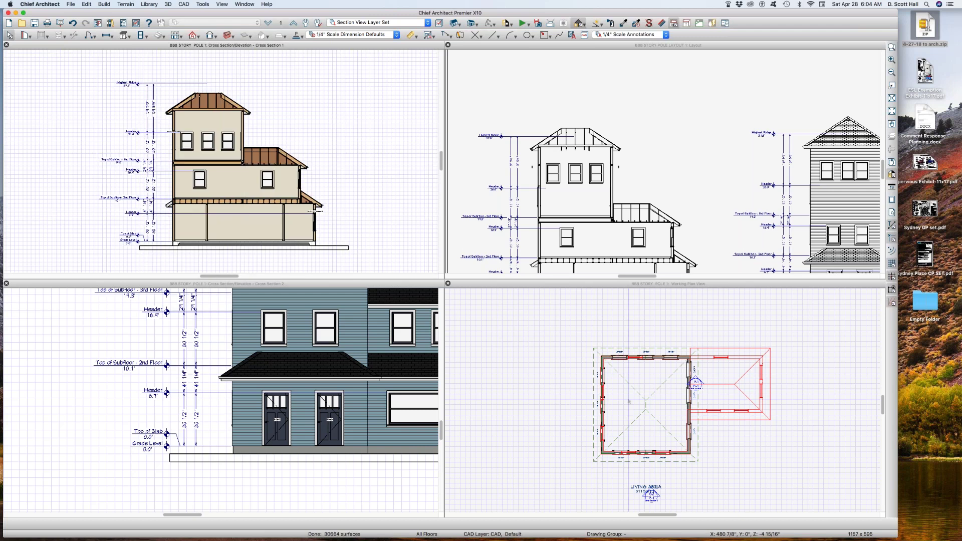
pyautogui.click(588, 412)
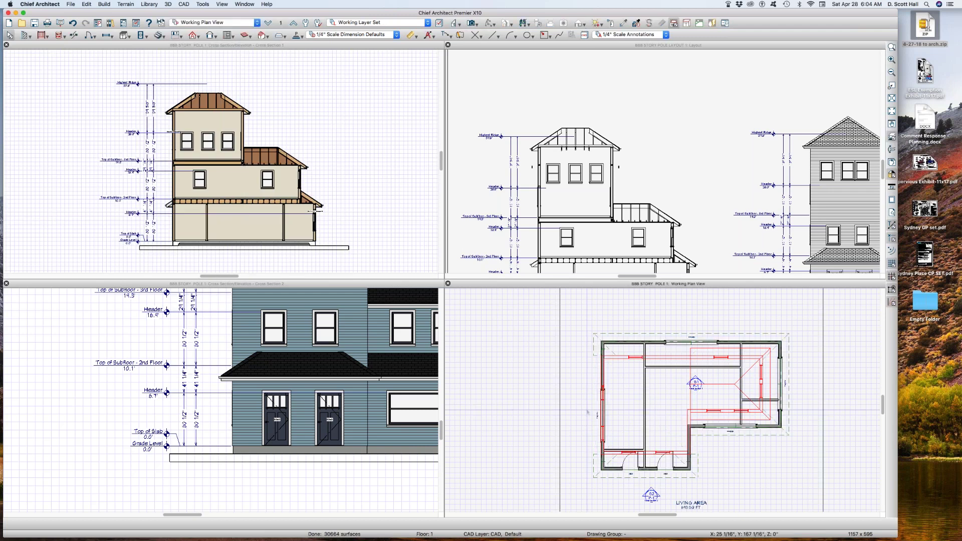
pyautogui.click(563, 411)
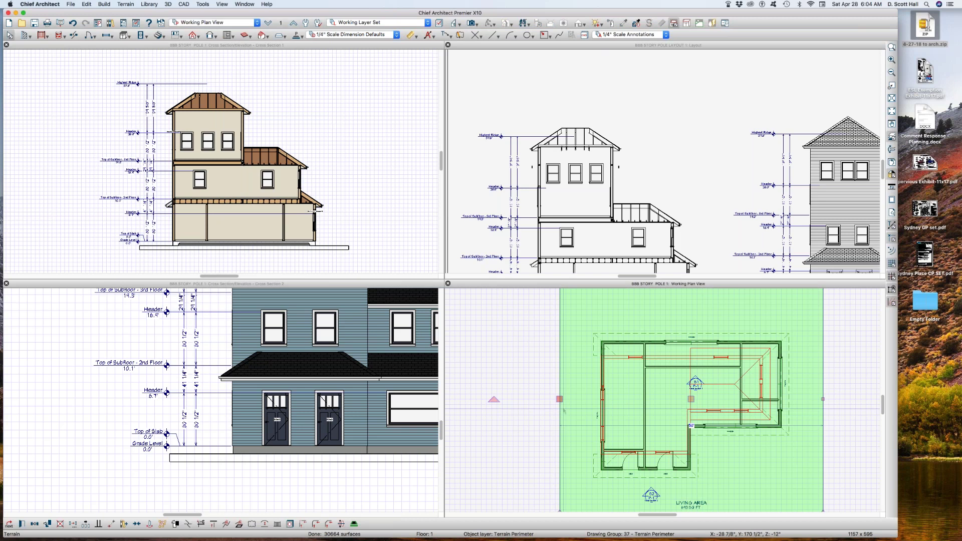
pyautogui.doubleClick(563, 411)
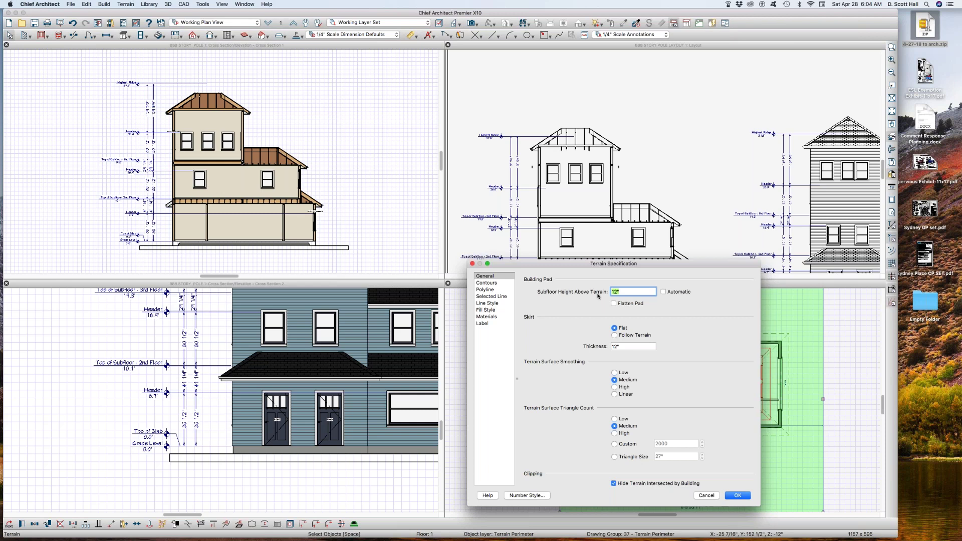
pyautogui.click(738, 496)
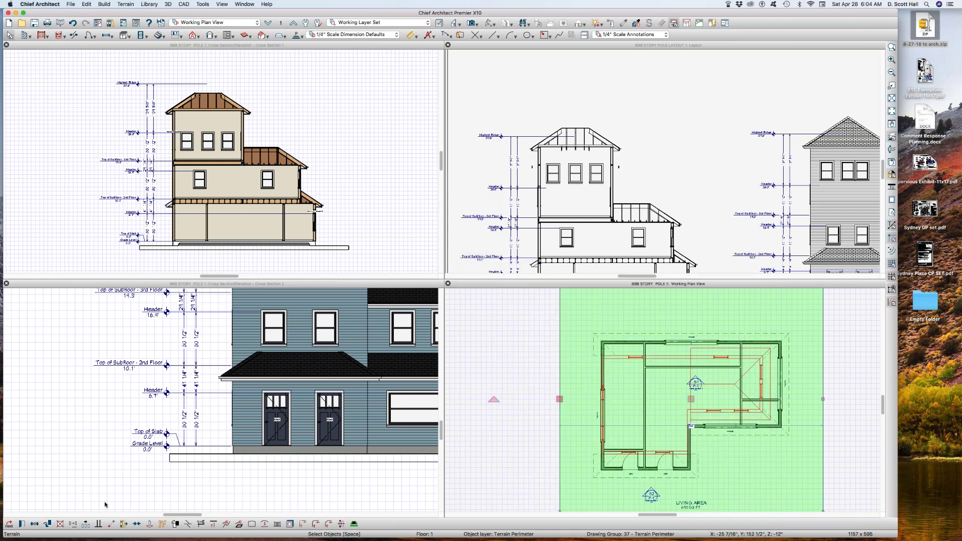
pyautogui.click(111, 432)
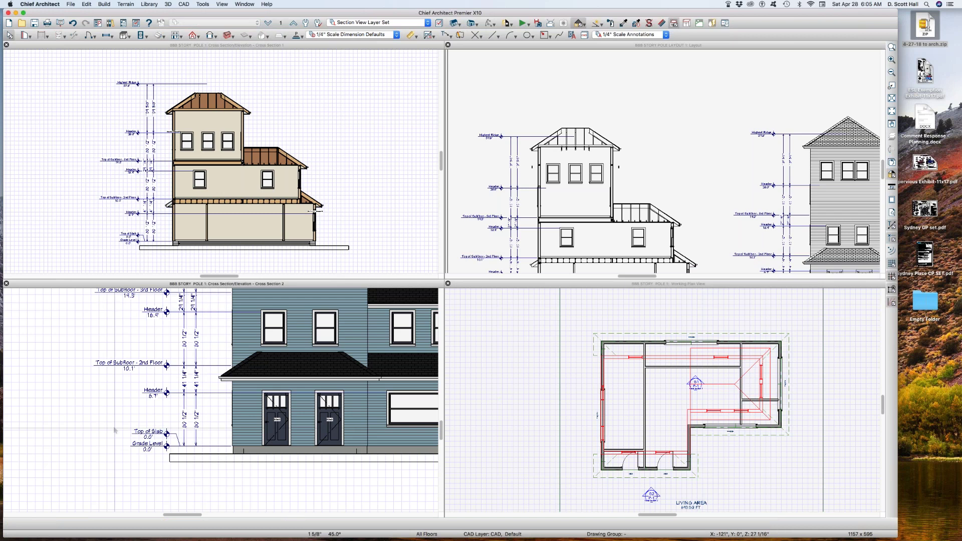
pyautogui.moveTo(114, 429); pyautogui.dragTo(193, 470)
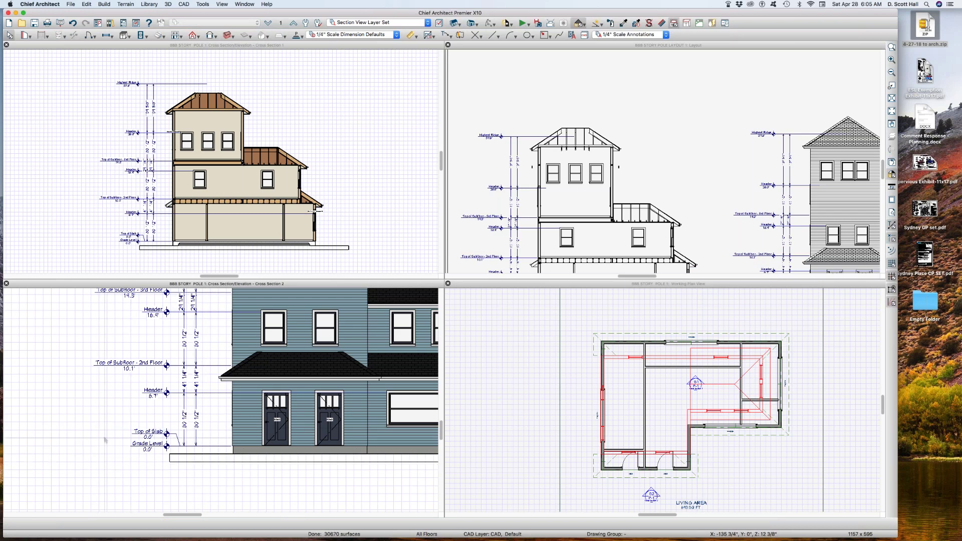
pyautogui.moveTo(111, 434); pyautogui.dragTo(179, 470)
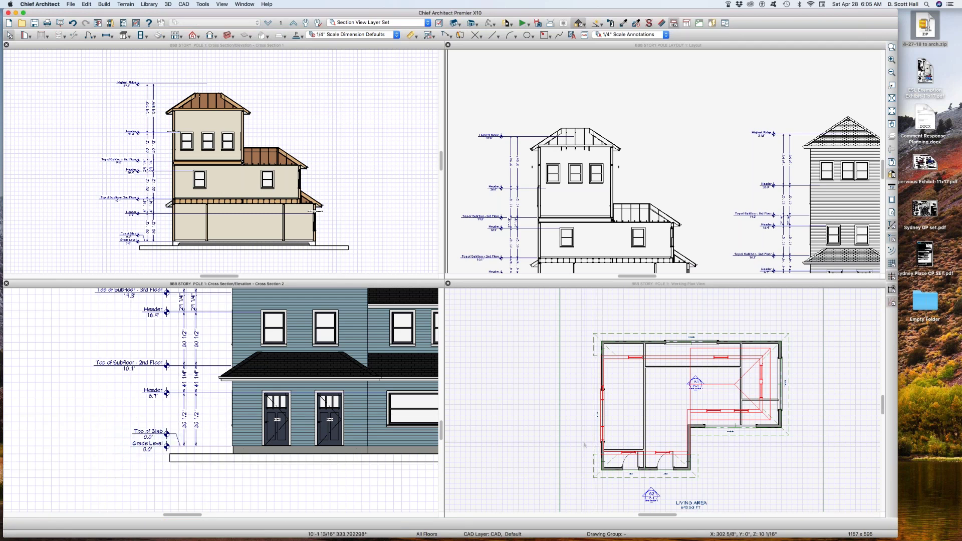
# Open the plan's Auto Story Pole Dimension defaults and enable dimensions on the building's right with 50% reach on both sides
pyautogui.click(571, 432)
pyautogui.press('super+d')
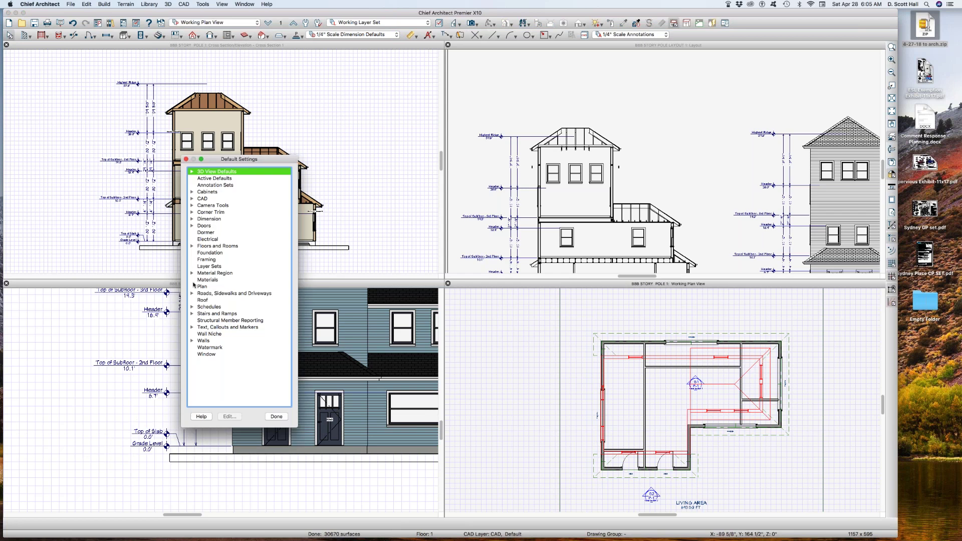
pyautogui.click(192, 219)
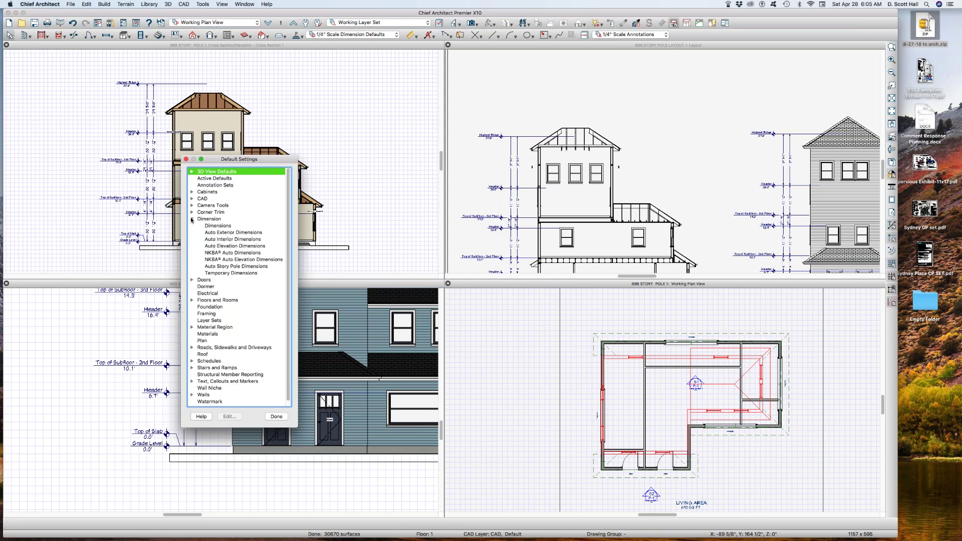
pyautogui.doubleClick(221, 266)
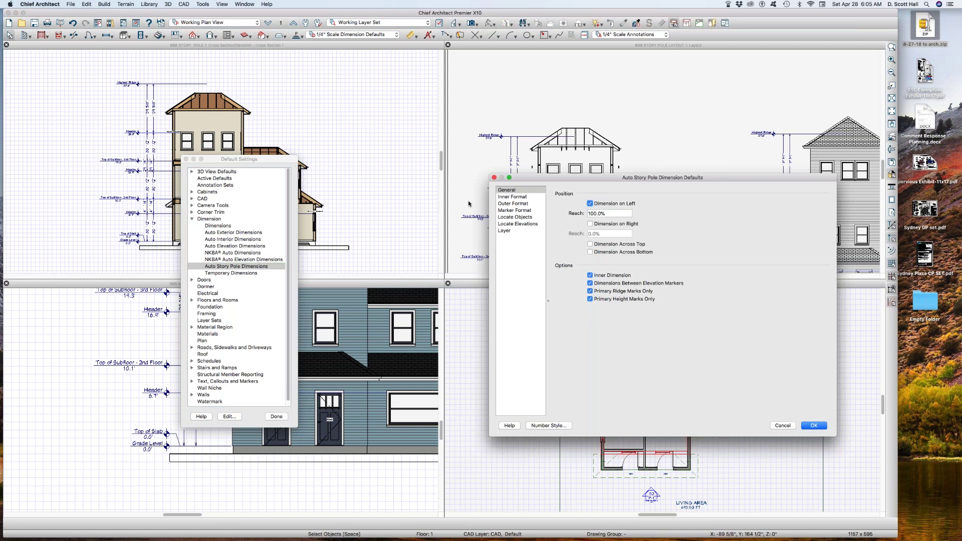
pyautogui.click(590, 225)
pyautogui.press('Tab')
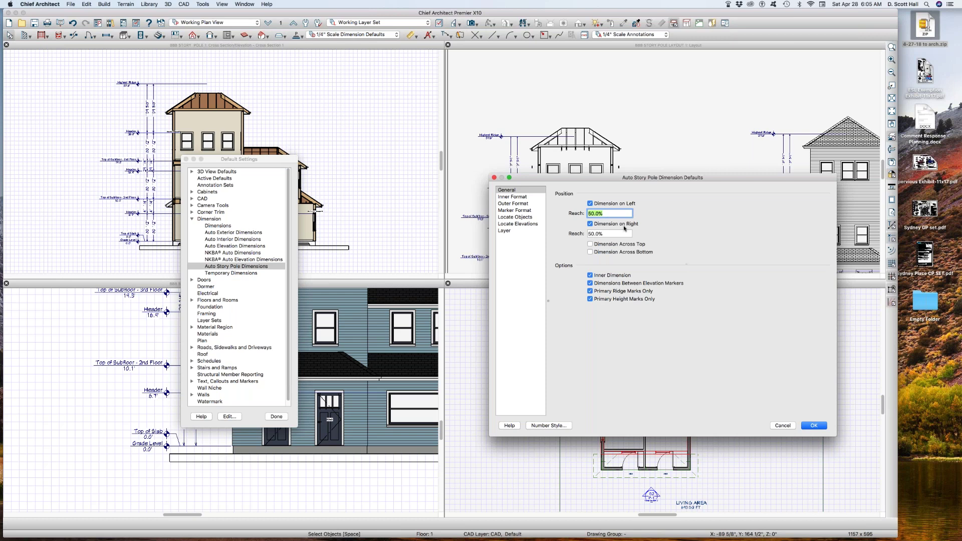
pyautogui.press('Tab')
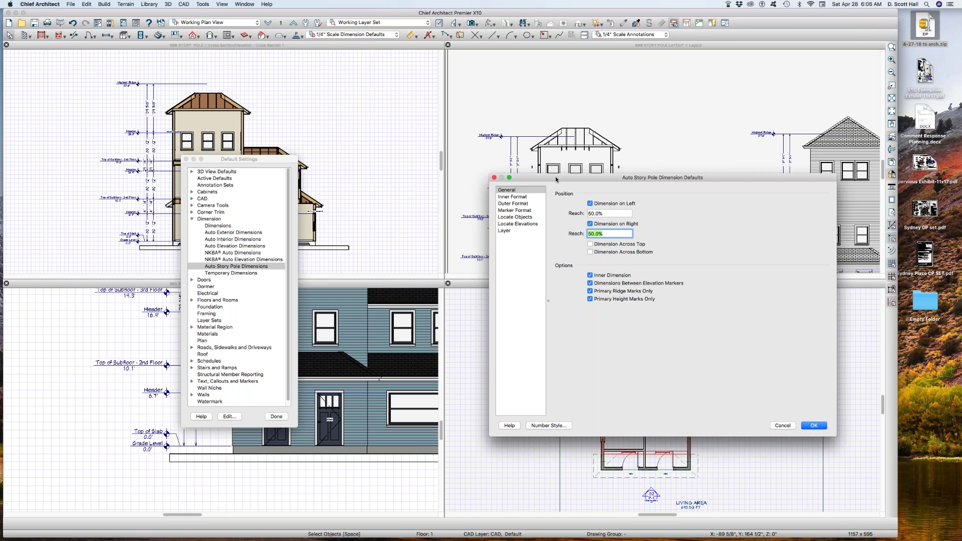
pyautogui.moveTo(556, 180); pyautogui.dragTo(613, 158)
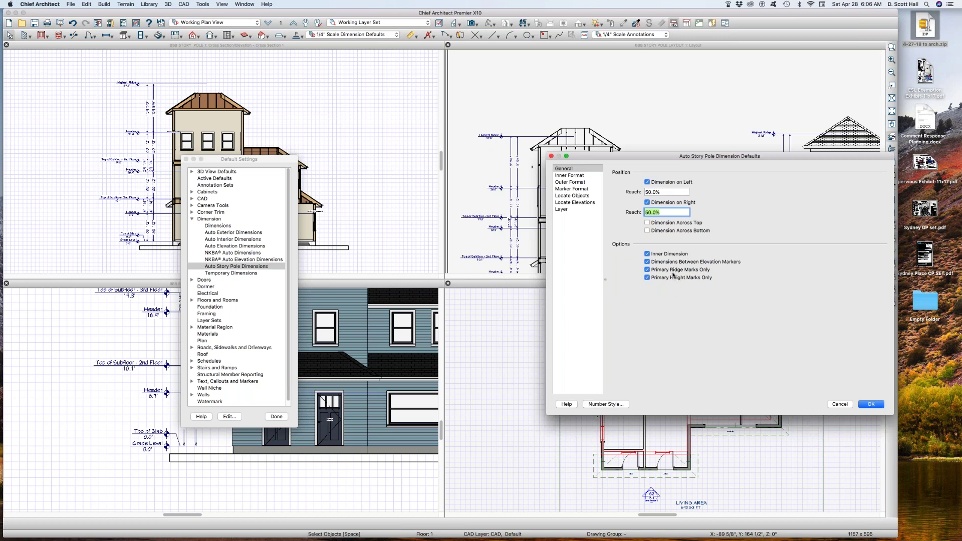
# Override the default formatting of the inner story pole dimensions and set their smallest fraction to 1/2
pyautogui.click(561, 177)
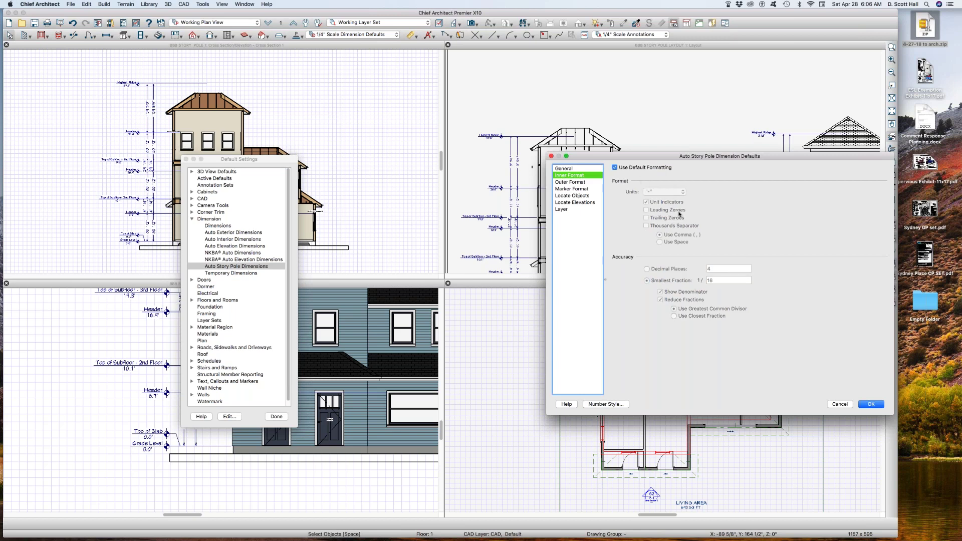
pyautogui.click(620, 167)
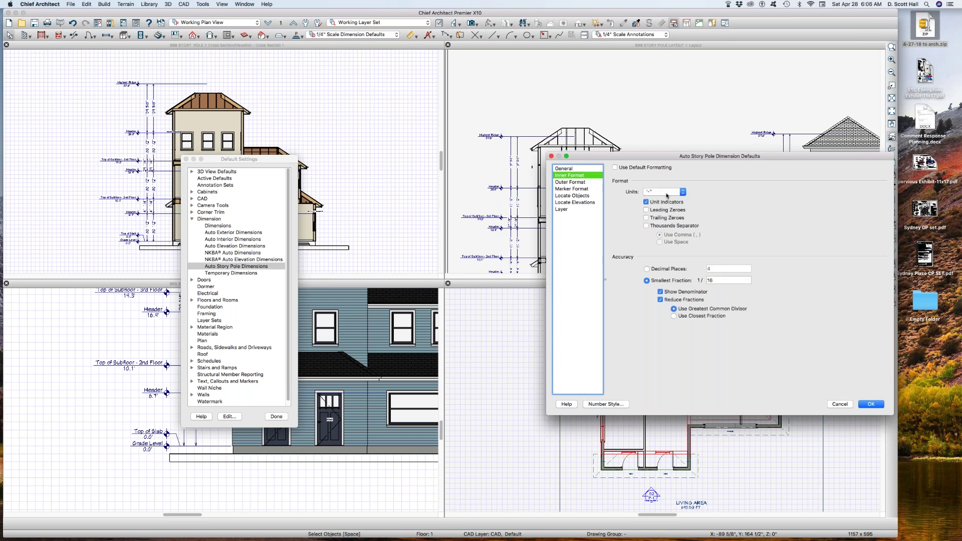
pyautogui.click(712, 281)
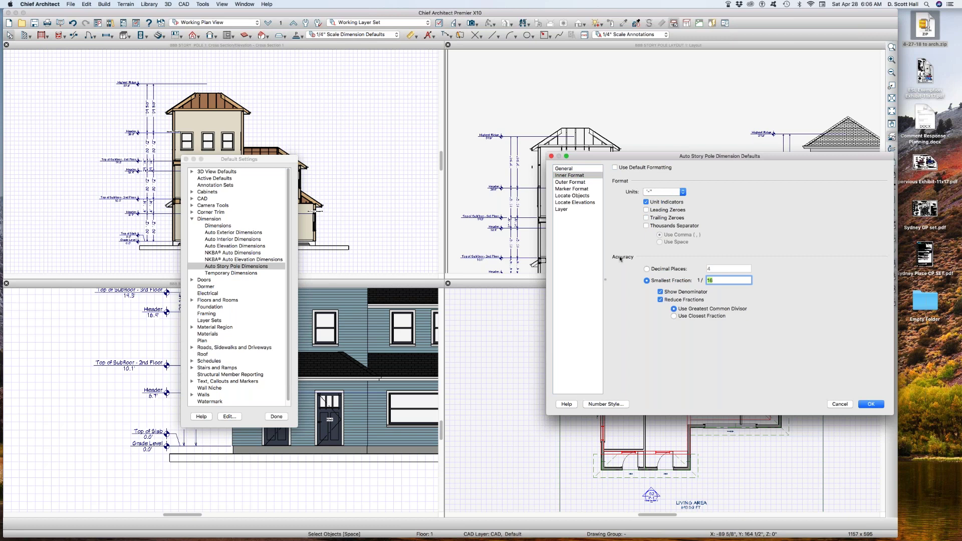
pyautogui.write('2')
# Format the outer story pole dimensions in feet with 2 decimal places
pyautogui.click(569, 183)
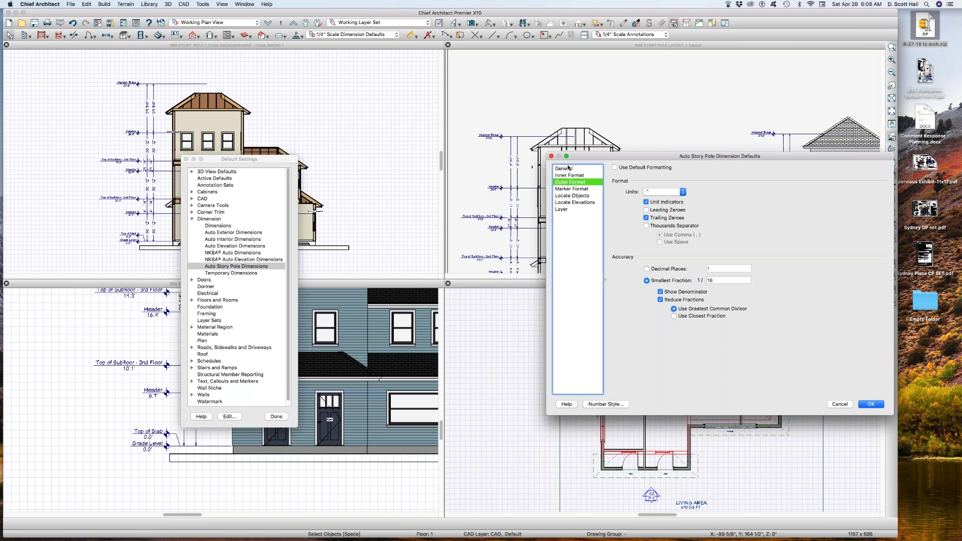
pyautogui.click(654, 193)
pyautogui.click(647, 199)
pyautogui.click(686, 269)
pyautogui.doubleClick(712, 269)
pyautogui.write('2')
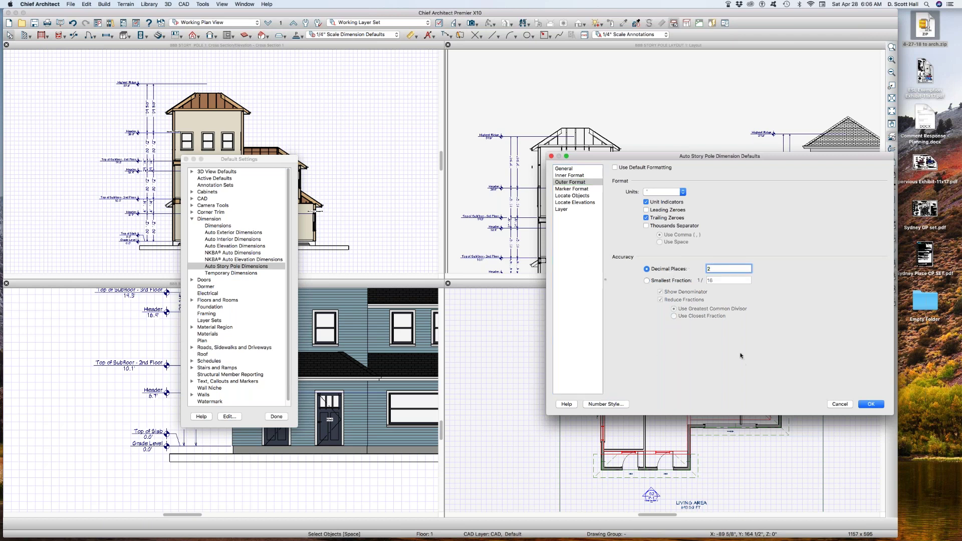
pyautogui.press('Tab')
# Set the story pole marker format to 2 decimal places
pyautogui.click(582, 189)
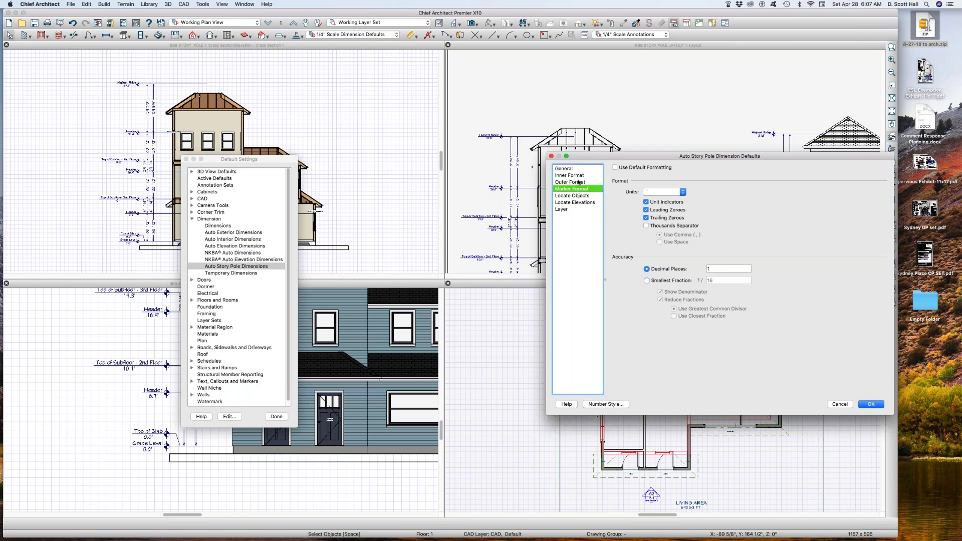
pyautogui.click(670, 269)
pyautogui.press('BackSpace')
pyautogui.write('2')
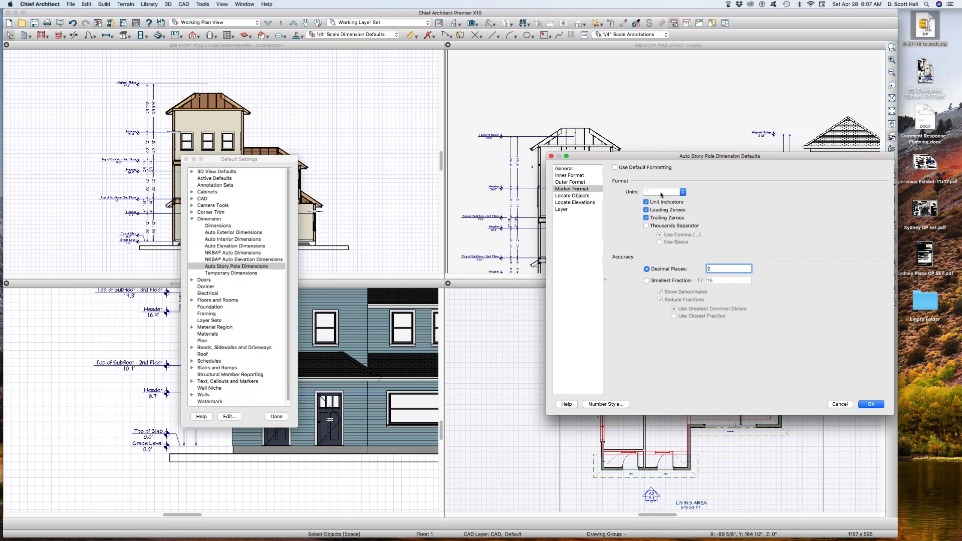
# Copy the "Dimensions, Automatic" layer as "Dimensions, Automatic STORY POLE" and assign it to the auto story pole dimensions
pyautogui.click(576, 196)
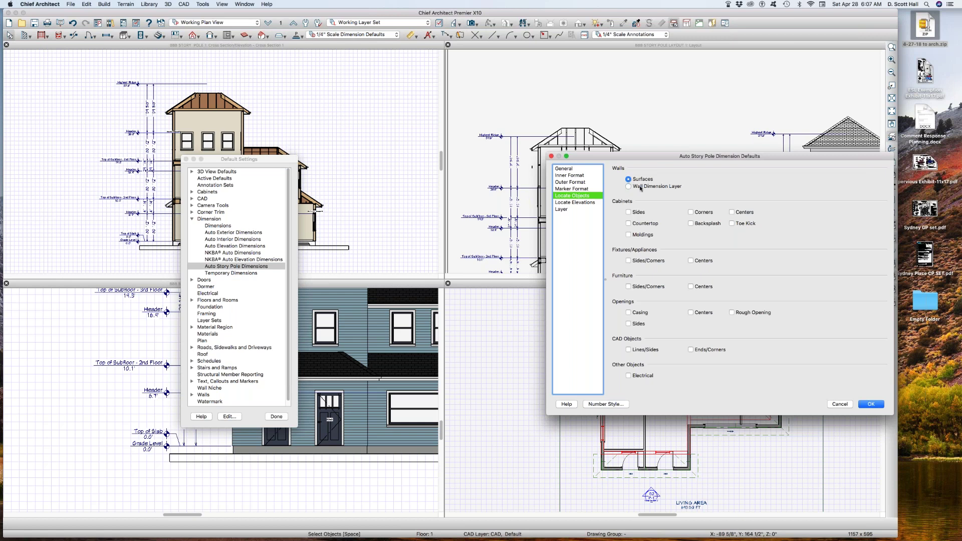
pyautogui.click(586, 202)
pyautogui.click(567, 210)
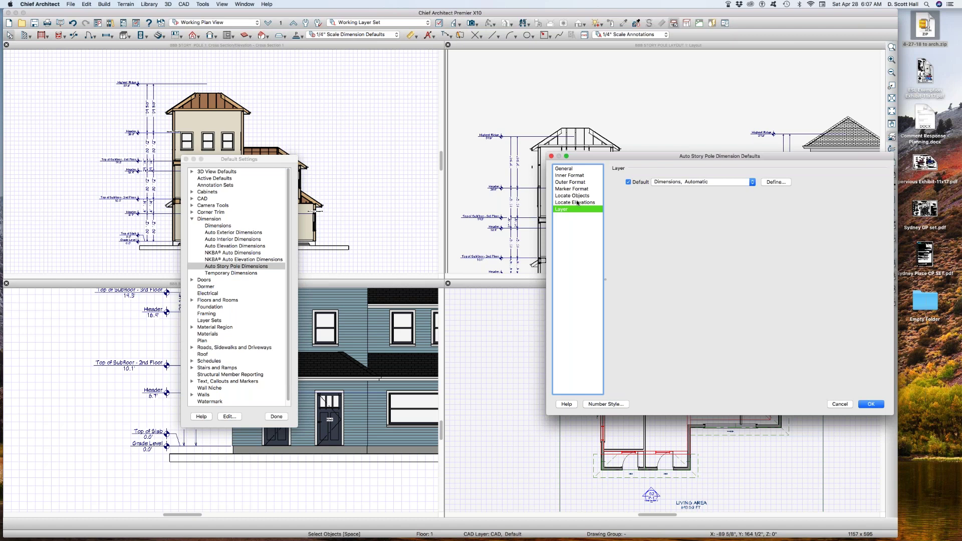
pyautogui.click(778, 182)
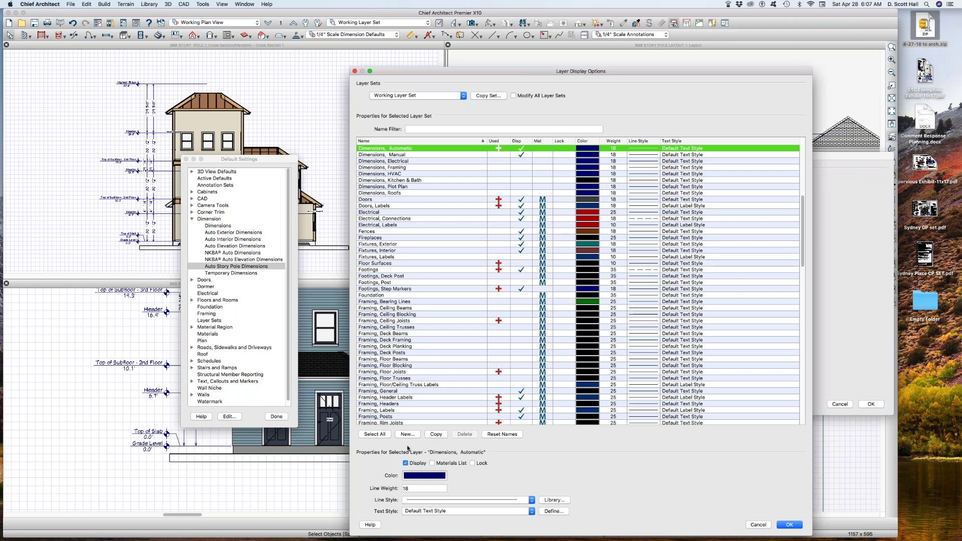
pyautogui.click(436, 435)
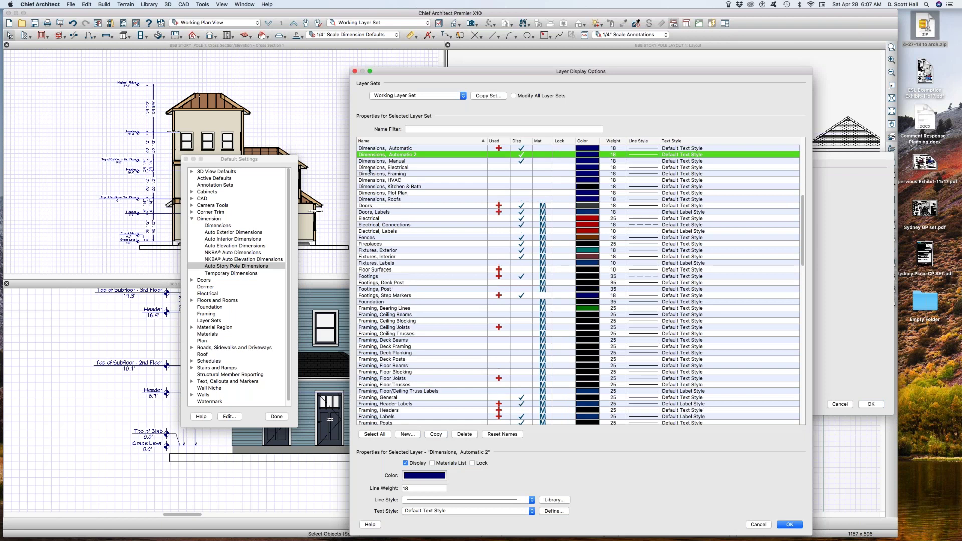
pyautogui.click(416, 155)
pyautogui.press('BackSpace')
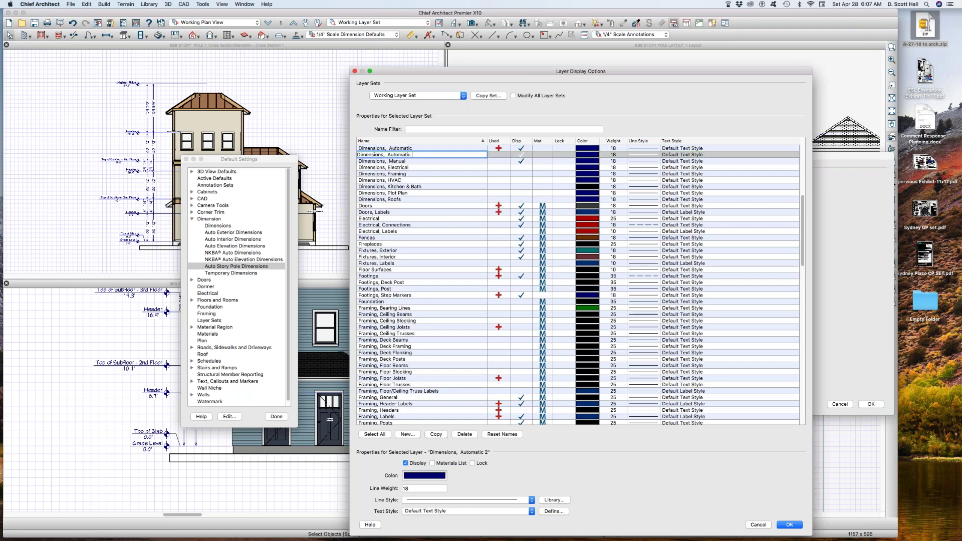
pyautogui.write('STORY POLE')
pyautogui.press('Return')
pyautogui.press('Return')
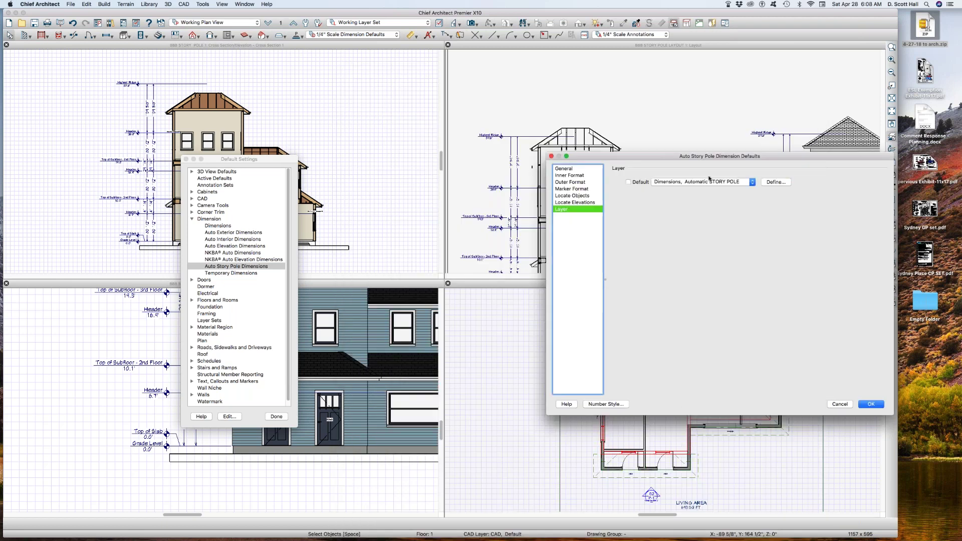
# Set the grade level marker to -12", use the 1st Floor Subfloor as elevation reference, and save the story pole defaults
pyautogui.click(586, 203)
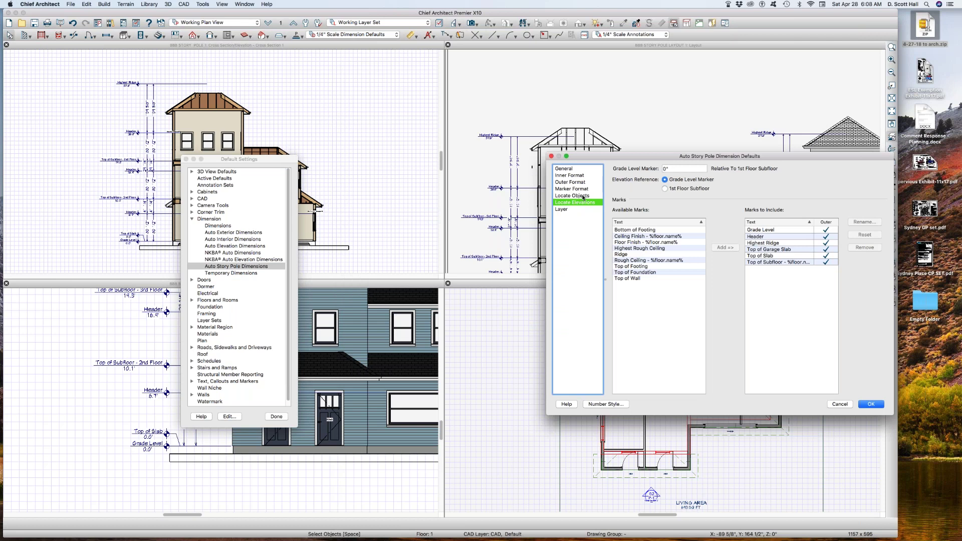
pyautogui.press('Tab')
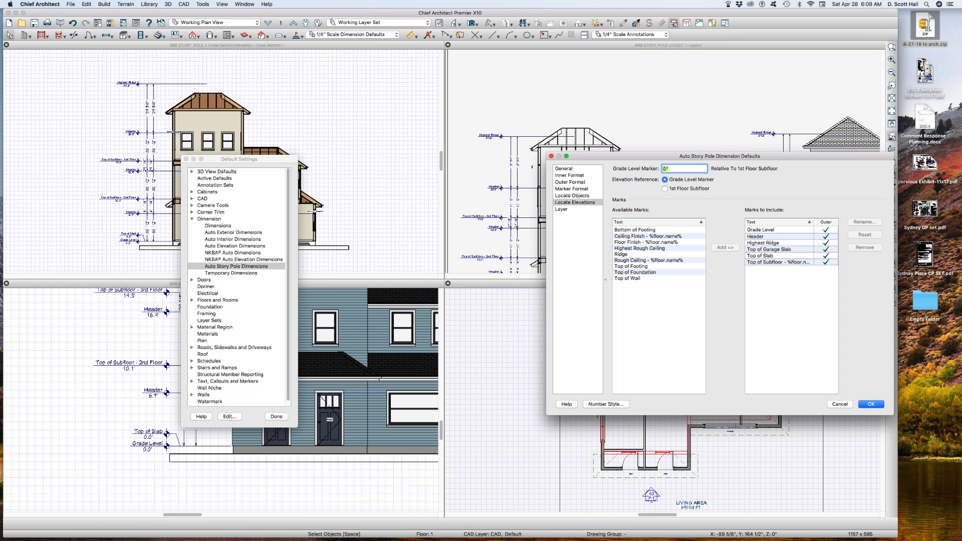
pyautogui.write('-12')
pyautogui.click(664, 189)
pyautogui.click(870, 404)
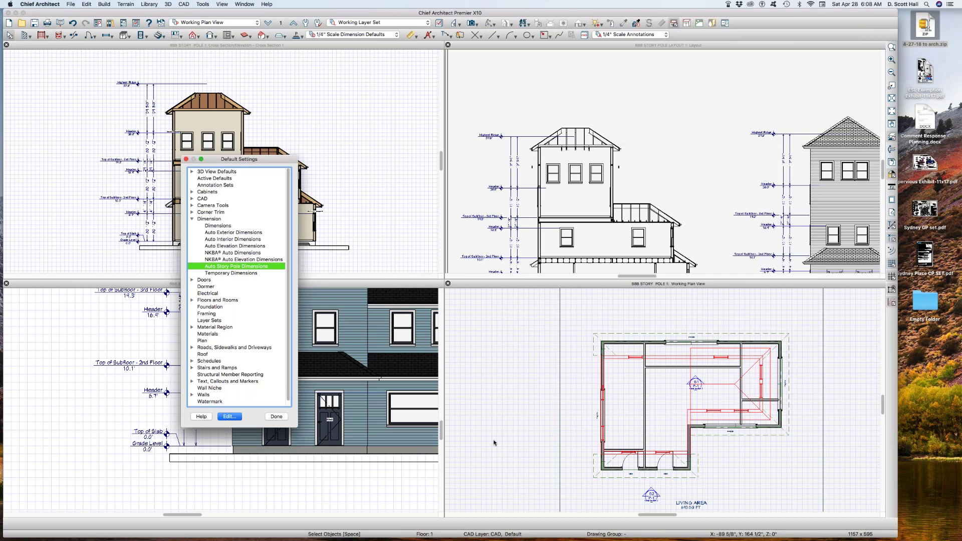
pyautogui.click(276, 416)
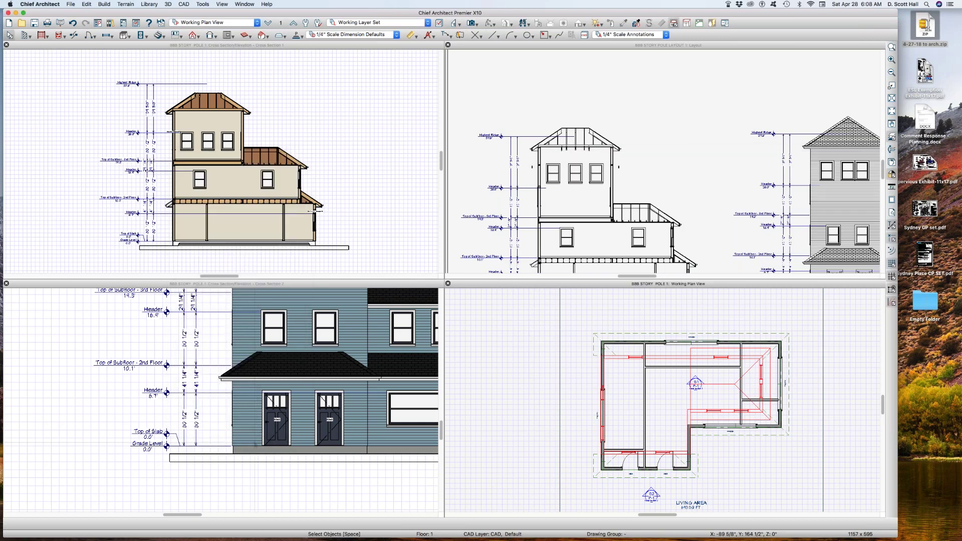
# Delete the old story pole dimensions in Cross Section 2 and regenerate automatic ones on both sides of the house
pyautogui.click(236, 422)
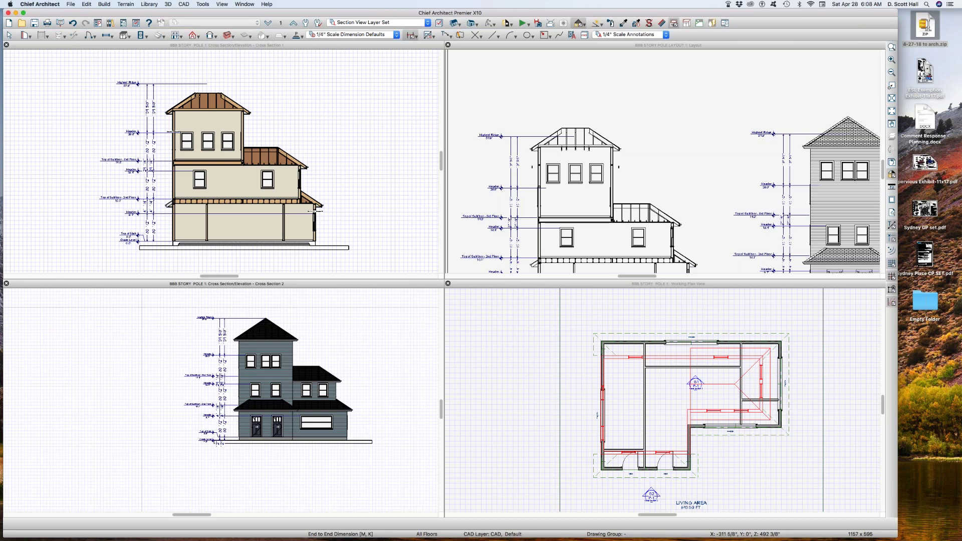
pyautogui.keyDown('shift'); pyautogui.moveTo(142, 302); pyautogui.dragTo(417, 523); pyautogui.keyUp('shift')
pyautogui.press('Delete')
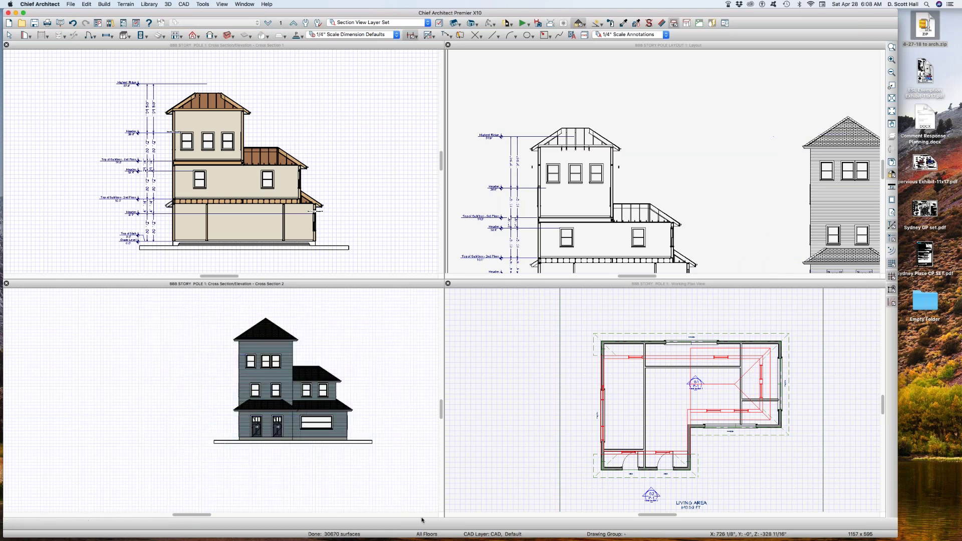
pyautogui.press('super+z')
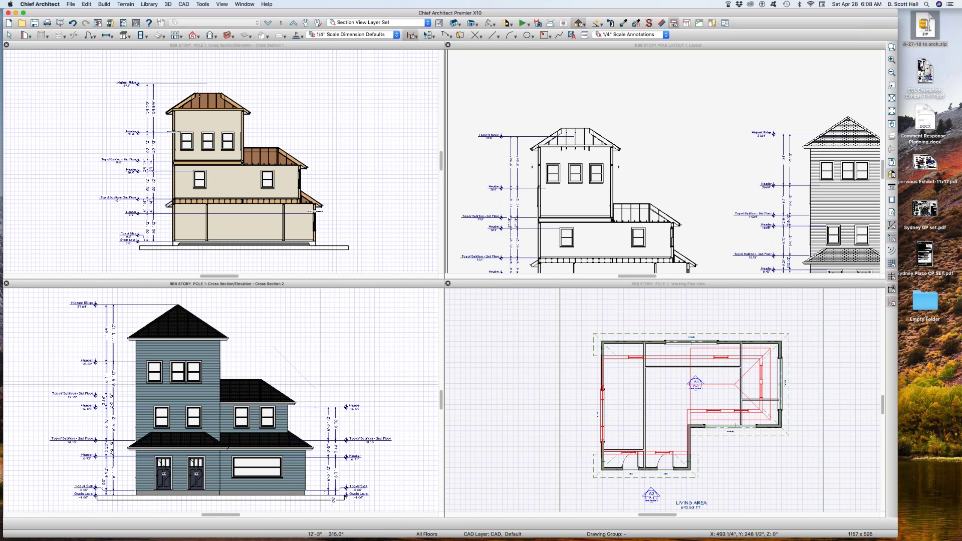
# Examine the new Top of Slab, Grade Level and Header markers and their dimensions beside the house in Cross Section 2
pyautogui.press('z')
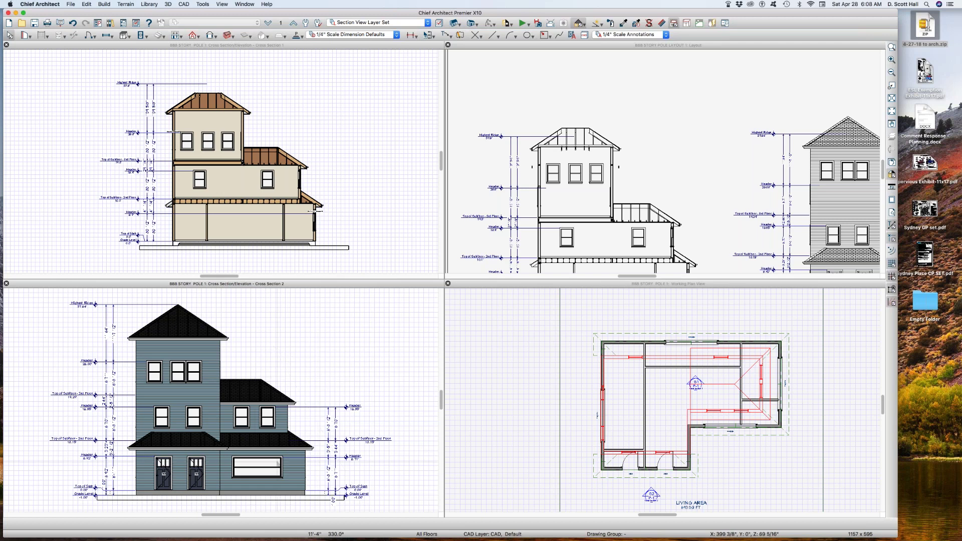
pyautogui.moveTo(252, 475); pyautogui.dragTo(382, 511)
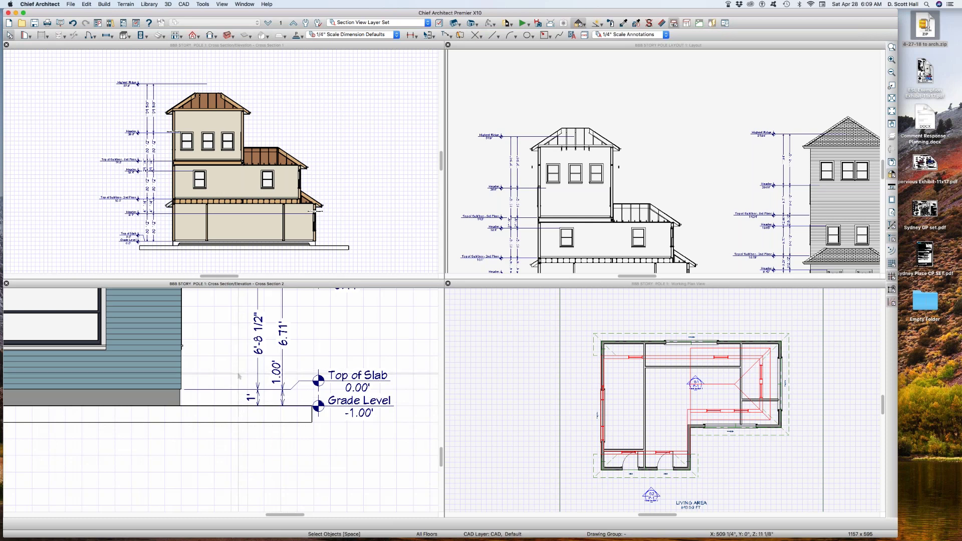
pyautogui.scroll(-2, 238, 376)
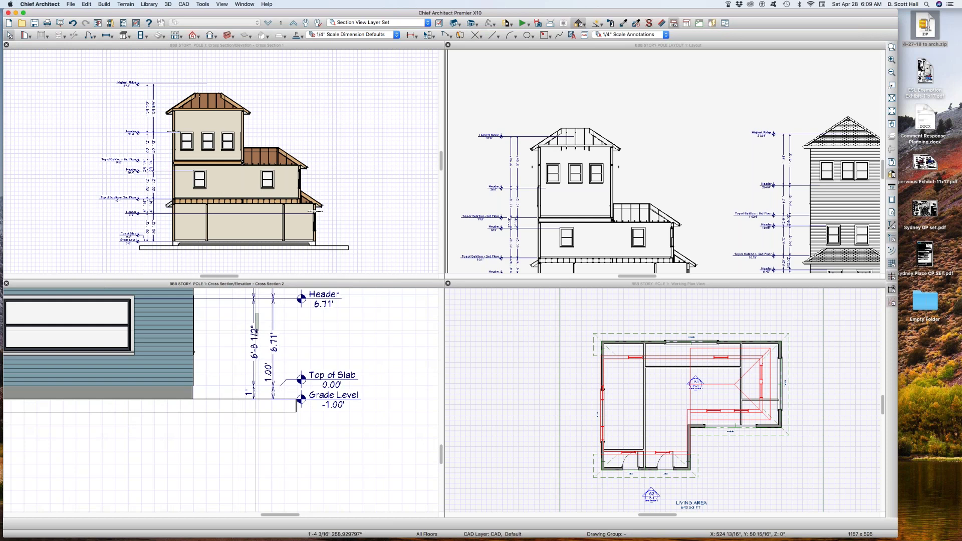
pyautogui.moveTo(272, 375); pyautogui.dragTo(261, 427)
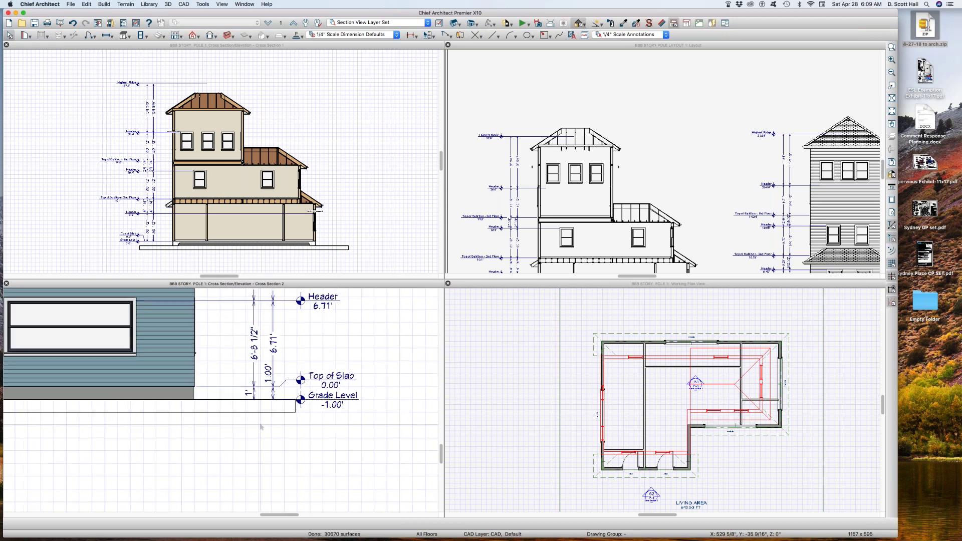
pyautogui.moveTo(275, 327); pyautogui.dragTo(330, 358)
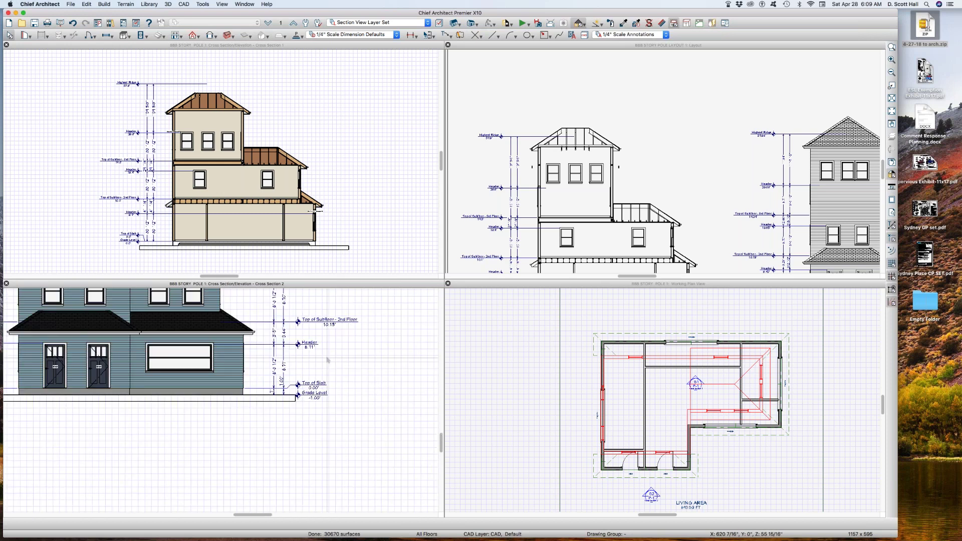
pyautogui.scroll(-4, 328, 360)
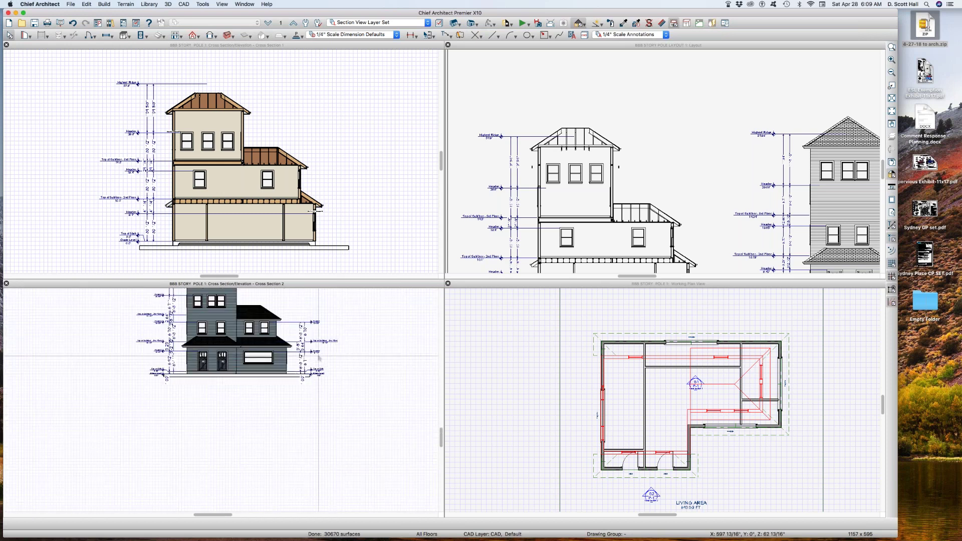
# Examine the Highest Ridge marker and the story pole dimensions on both sides of the house in Cross Section 2
pyautogui.scroll(-2, 319, 358)
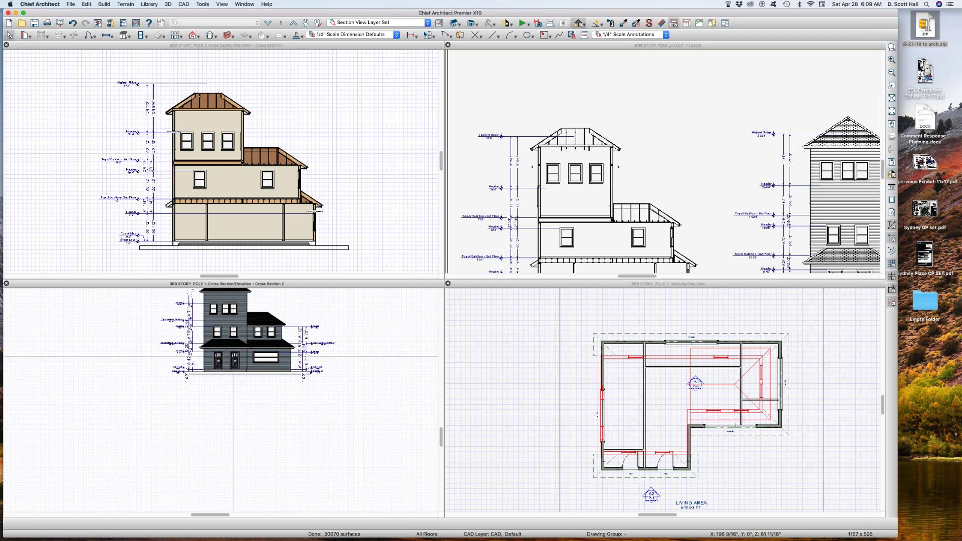
pyautogui.scroll(-2, 185, 409)
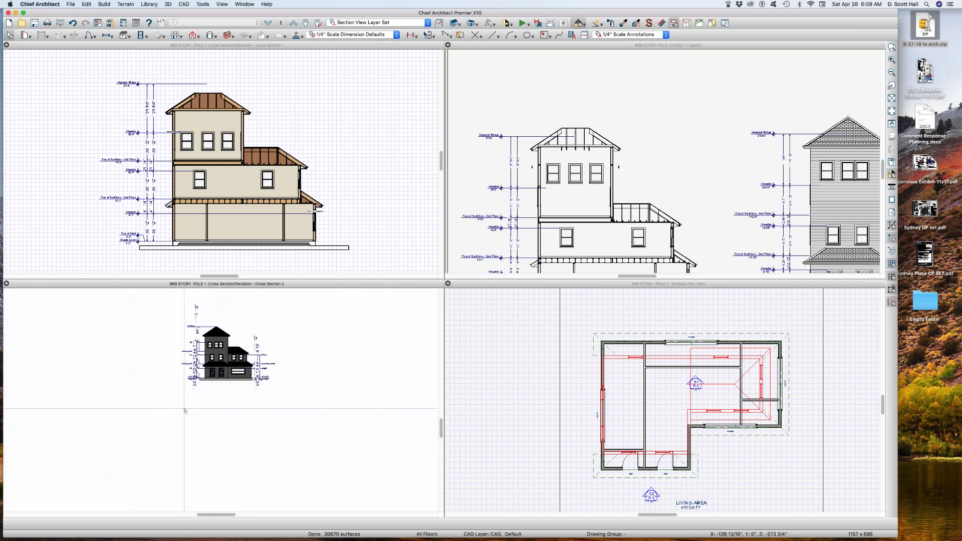
pyautogui.scroll(5, 214, 325)
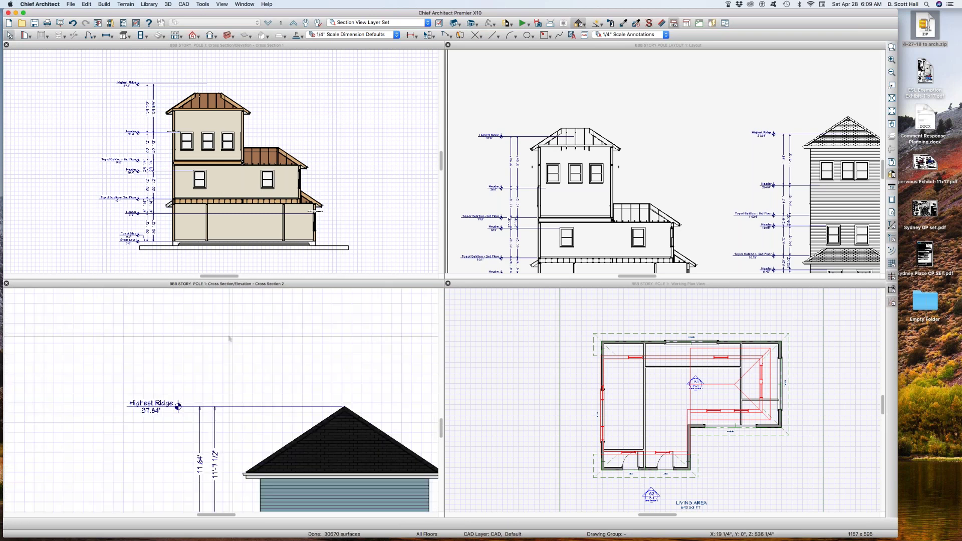
pyautogui.scroll(2, 151, 410)
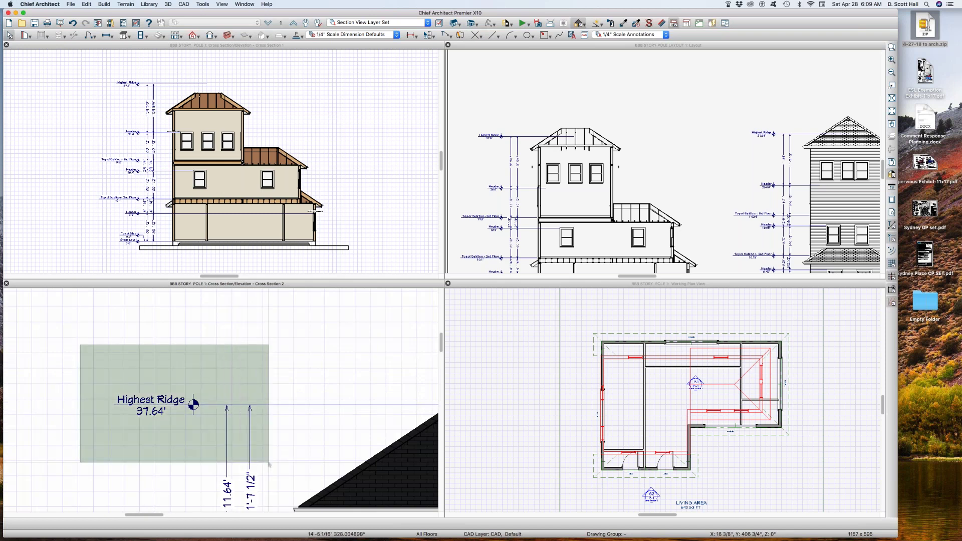
pyautogui.scroll(-1, 126, 414)
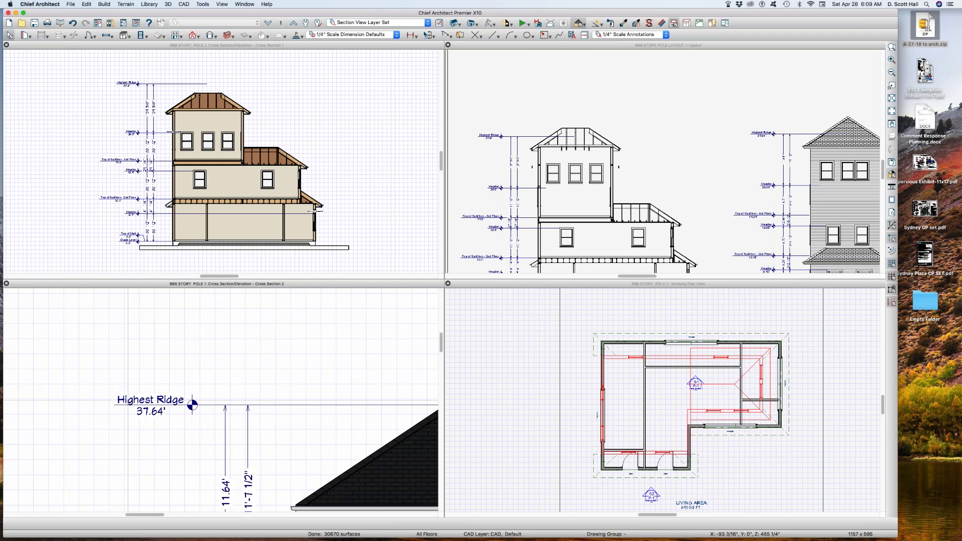
pyautogui.scroll(-1, 121, 401)
pyautogui.moveTo(120, 387); pyautogui.dragTo(198, 452)
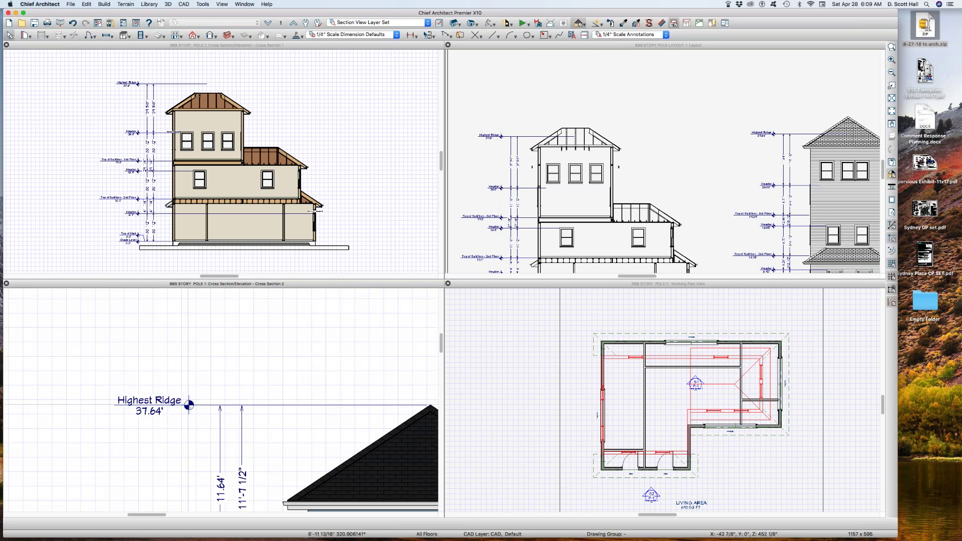
pyautogui.scroll(-3, 195, 345)
pyautogui.scroll(-3, 198, 348)
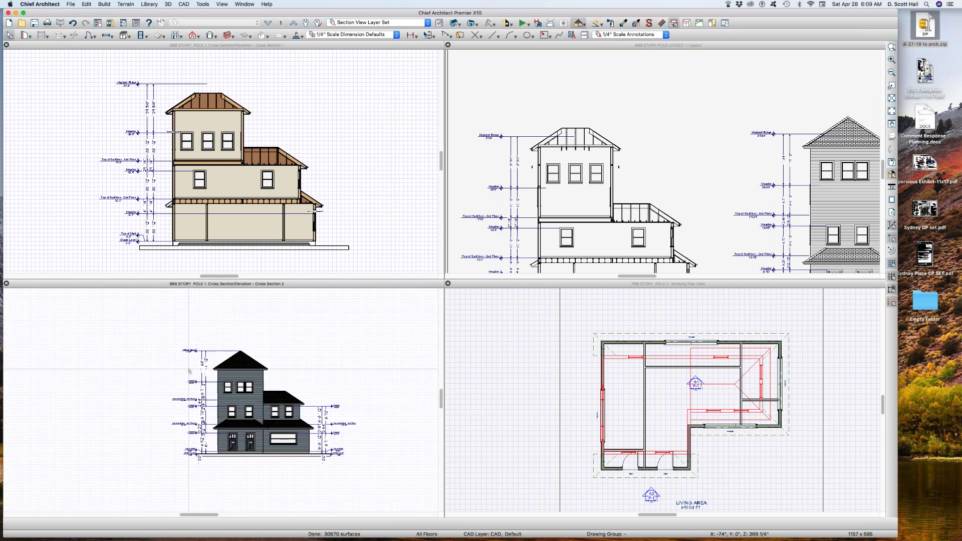
pyautogui.scroll(5, 216, 362)
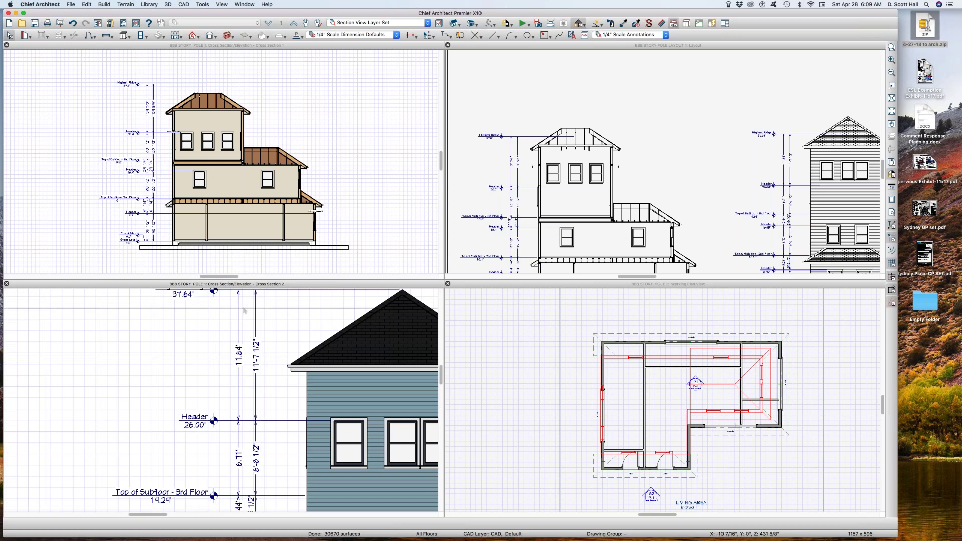
pyautogui.moveTo(247, 306); pyautogui.dragTo(284, 400)
pyautogui.moveTo(192, 324); pyautogui.dragTo(251, 389)
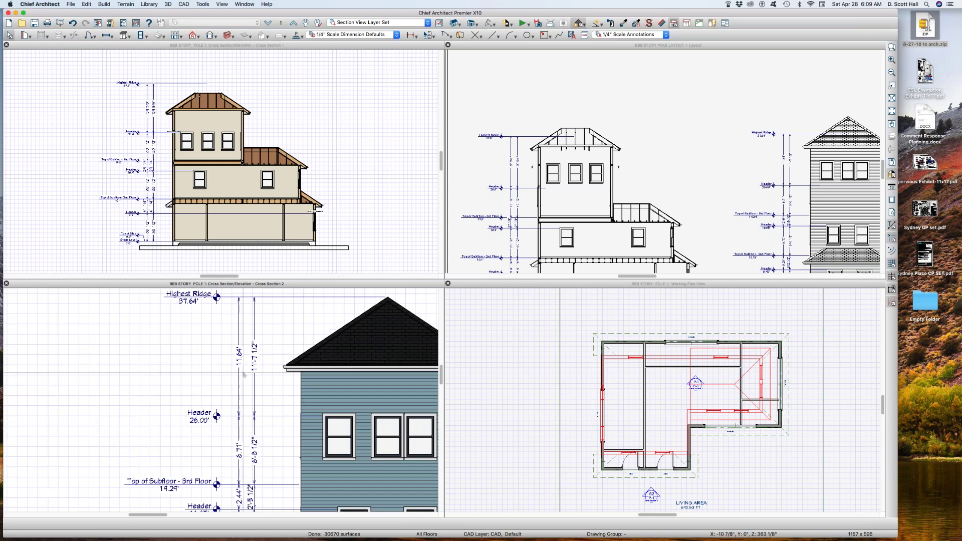
pyautogui.scroll(-5, 243, 371)
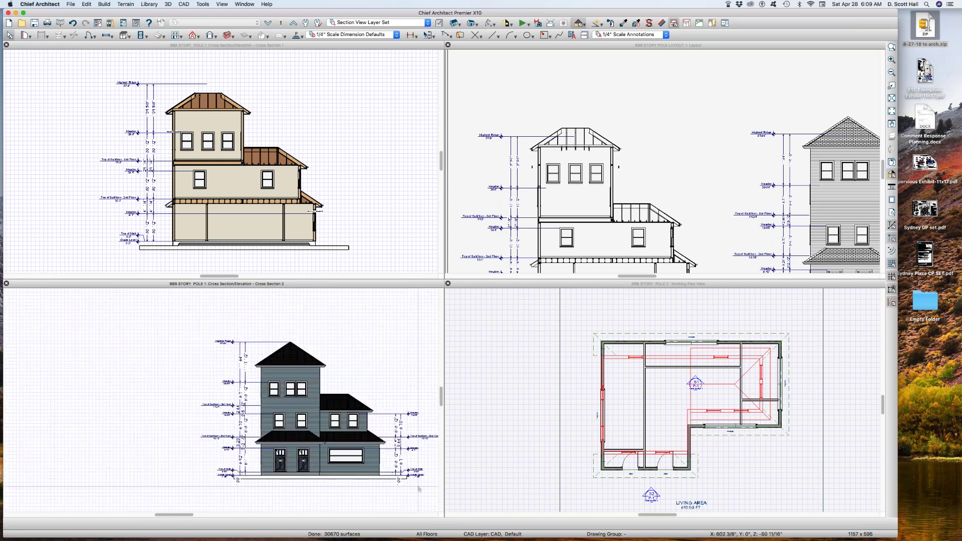
pyautogui.scroll(4, 419, 489)
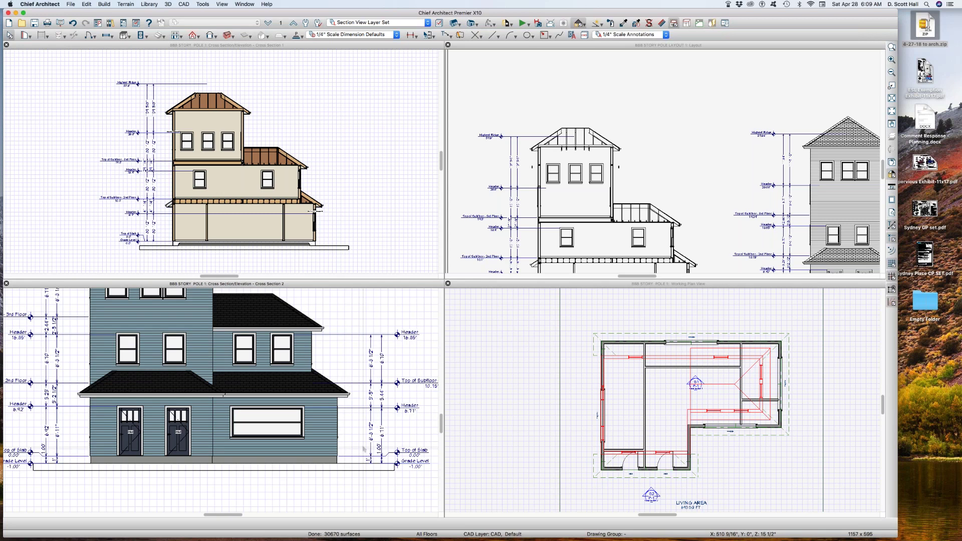
# Open the Auto Story Pole Dimension defaults and review their general, format, located object and layer settings
pyautogui.press('super+d')
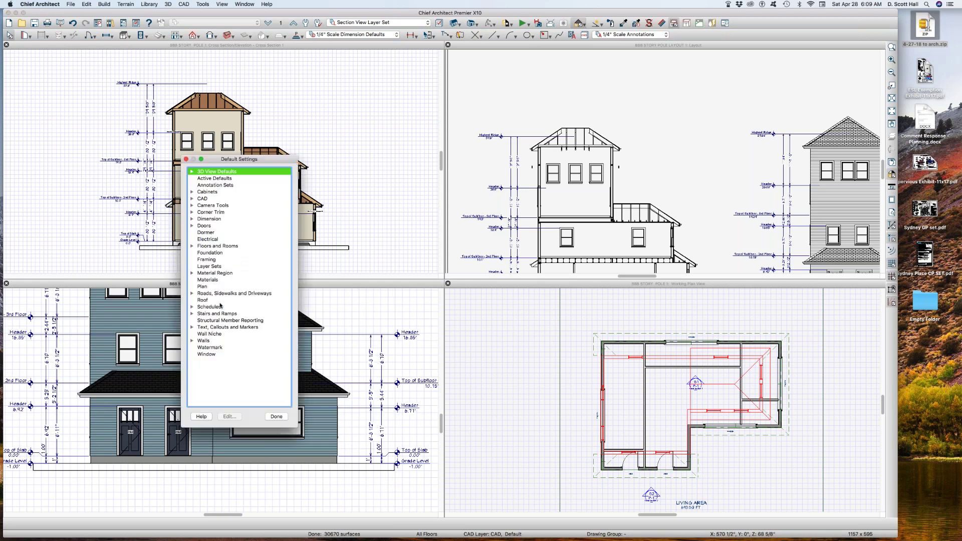
pyautogui.click(191, 219)
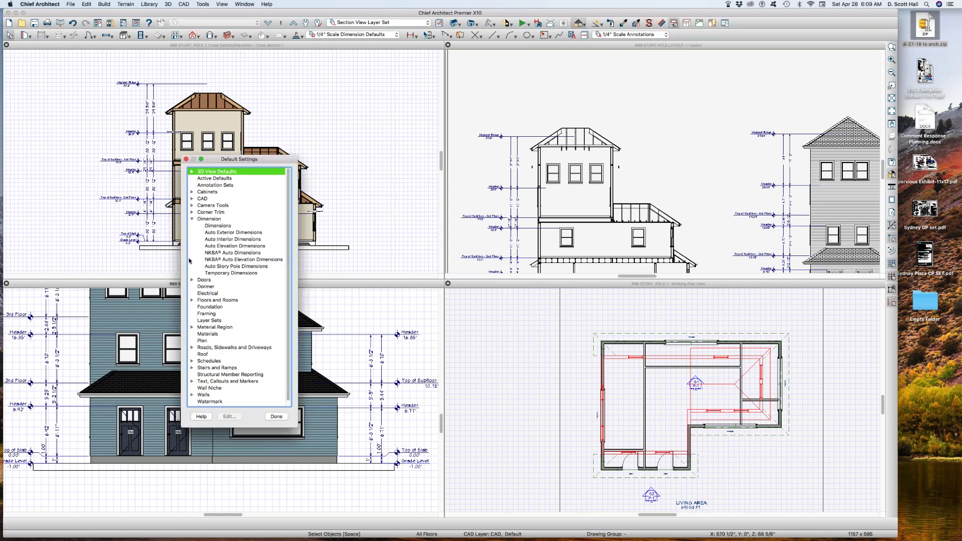
pyautogui.doubleClick(224, 268)
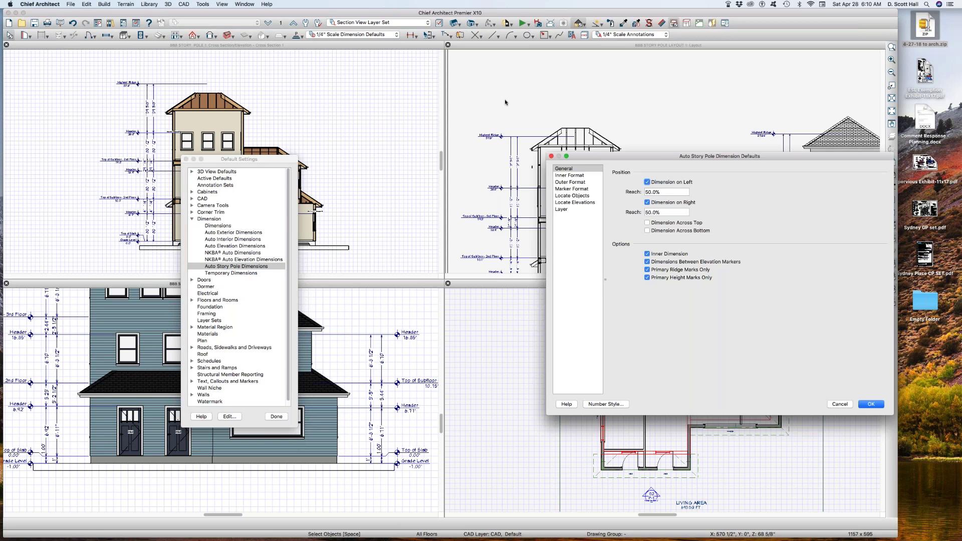
pyautogui.click(563, 167)
pyautogui.click(565, 176)
pyautogui.click(565, 182)
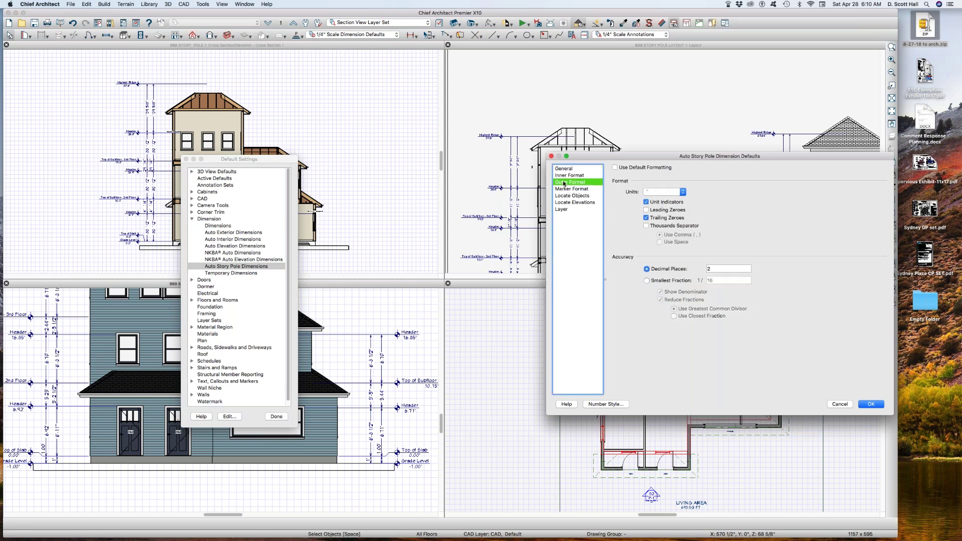
pyautogui.click(575, 189)
pyautogui.click(574, 196)
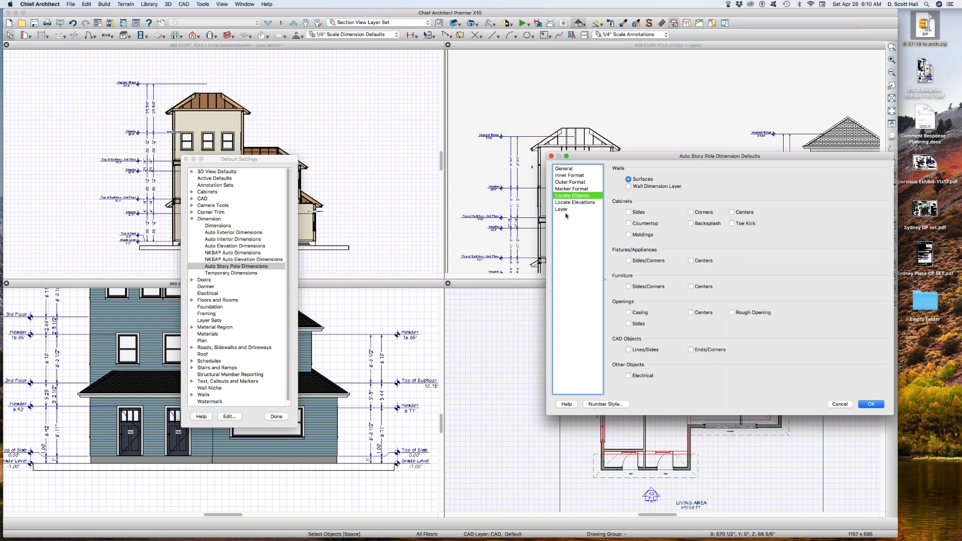
pyautogui.click(567, 210)
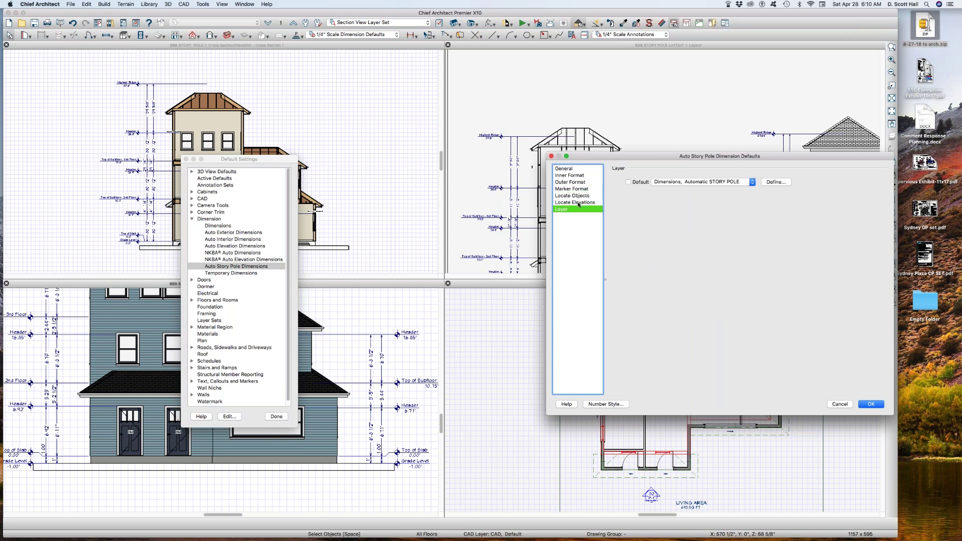
# Set the story pole elevation reference to Grade Level Marker and save the defaults
pyautogui.click(579, 203)
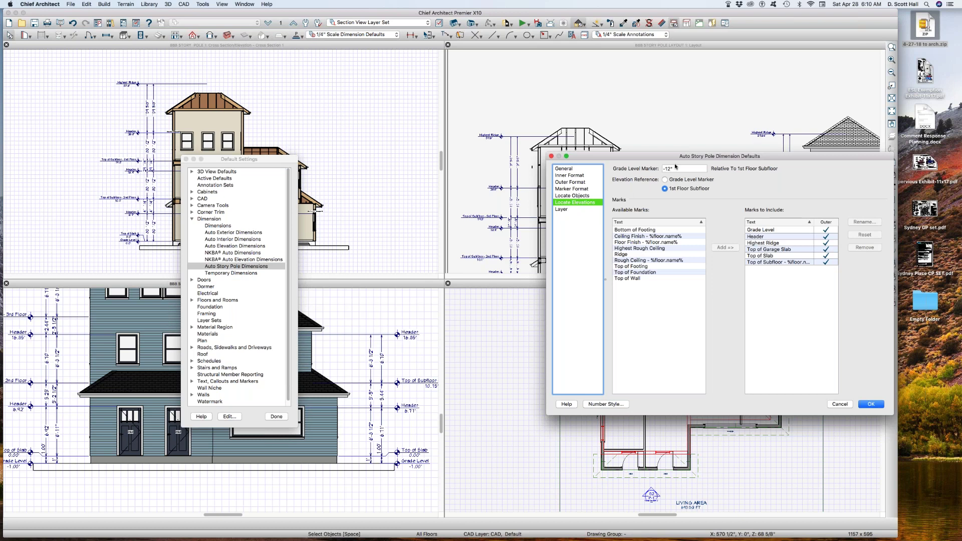
pyautogui.press('Tab')
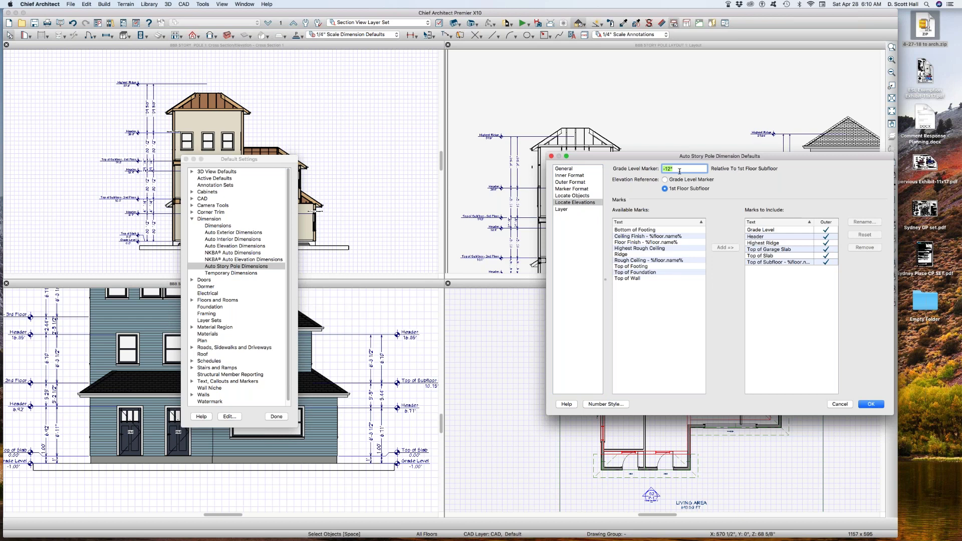
pyautogui.click(680, 180)
pyautogui.click(870, 404)
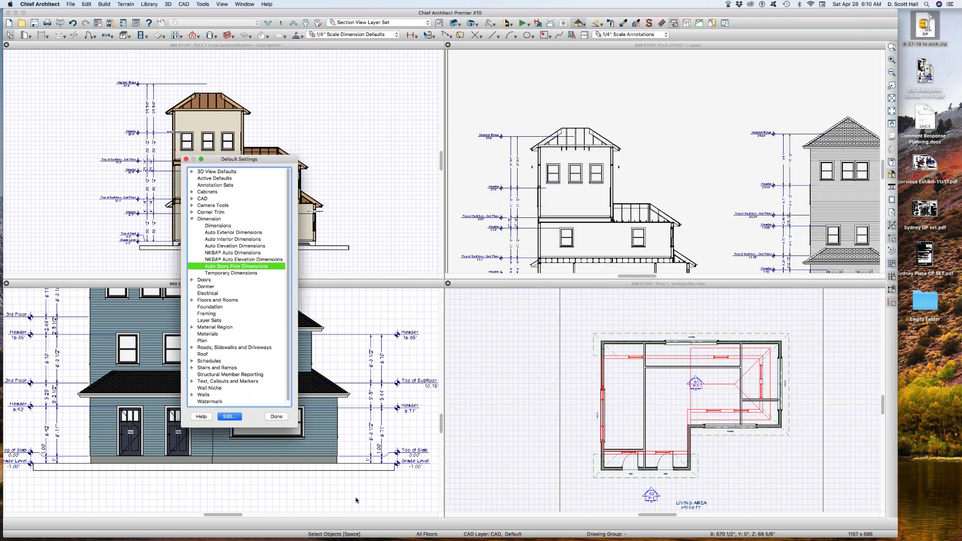
pyautogui.click(276, 417)
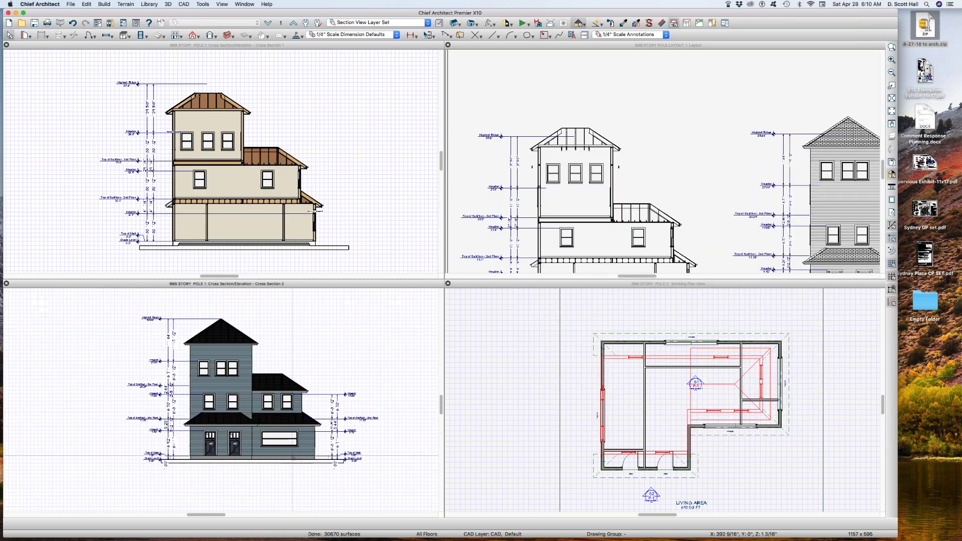
# Move the outer and inner story pole dimension lines beside the tower farther from the house in Cross Section 2
pyautogui.scroll(5, 150, 482)
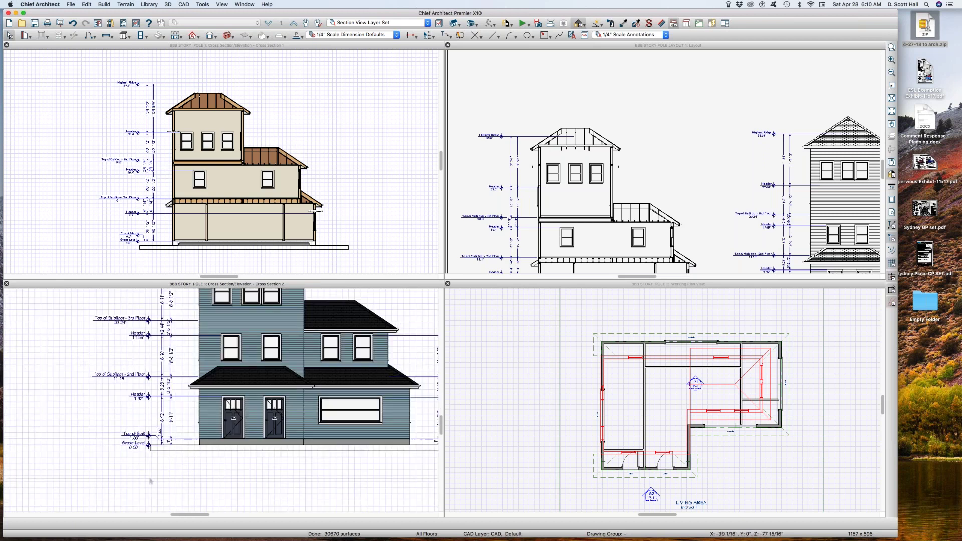
pyautogui.press('F6')
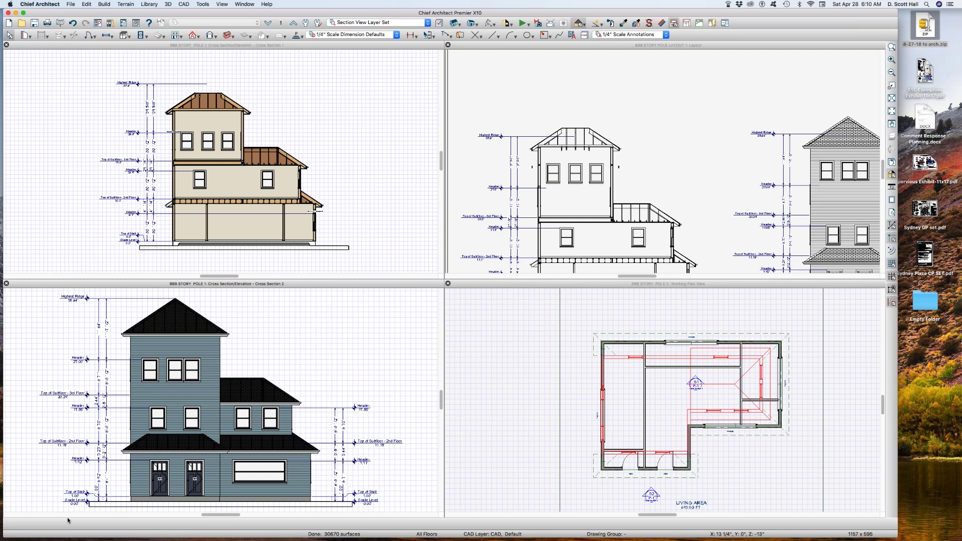
pyautogui.scroll(1, 79, 510)
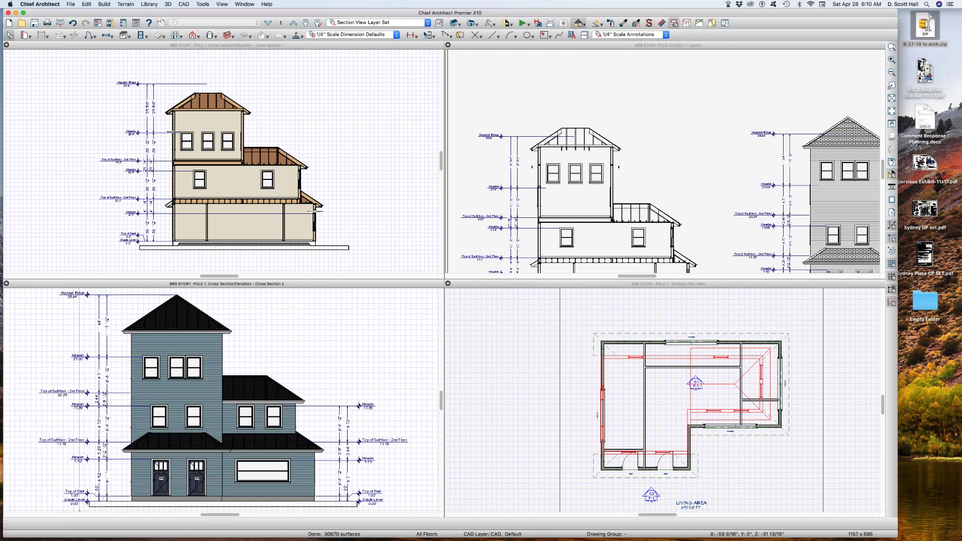
pyautogui.scroll(2, 80, 511)
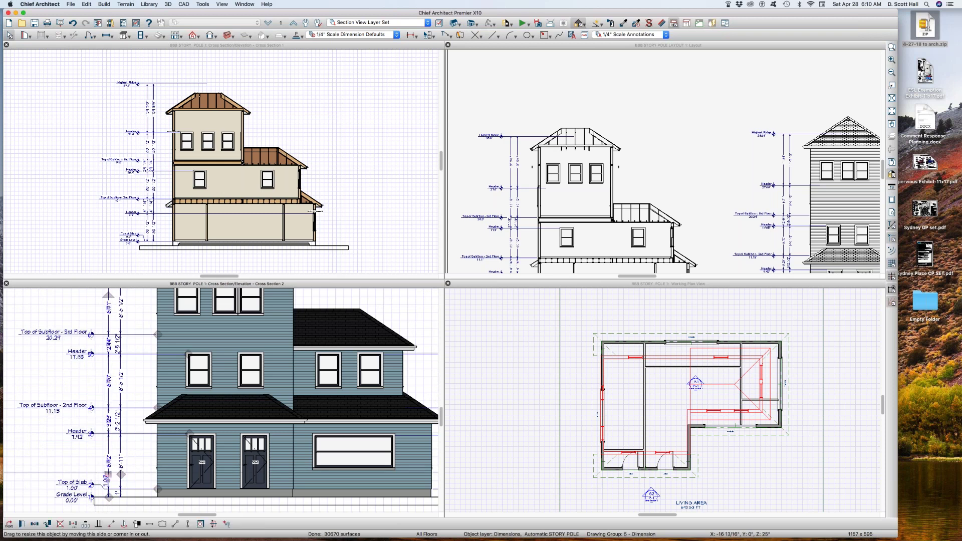
pyautogui.moveTo(111, 474); pyautogui.dragTo(91, 484)
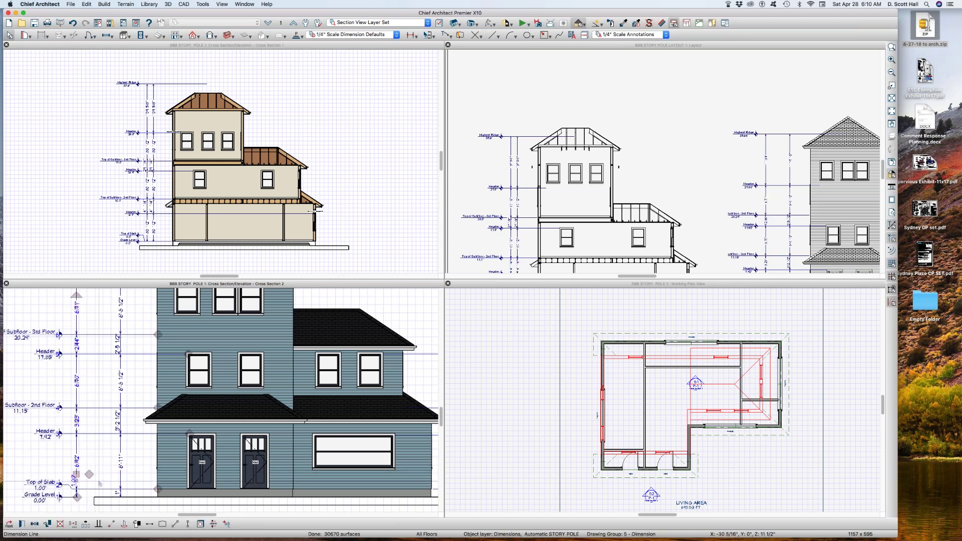
pyautogui.click(120, 476)
pyautogui.moveTo(120, 476); pyautogui.dragTo(106, 475)
pyautogui.scroll(-1, 126, 431)
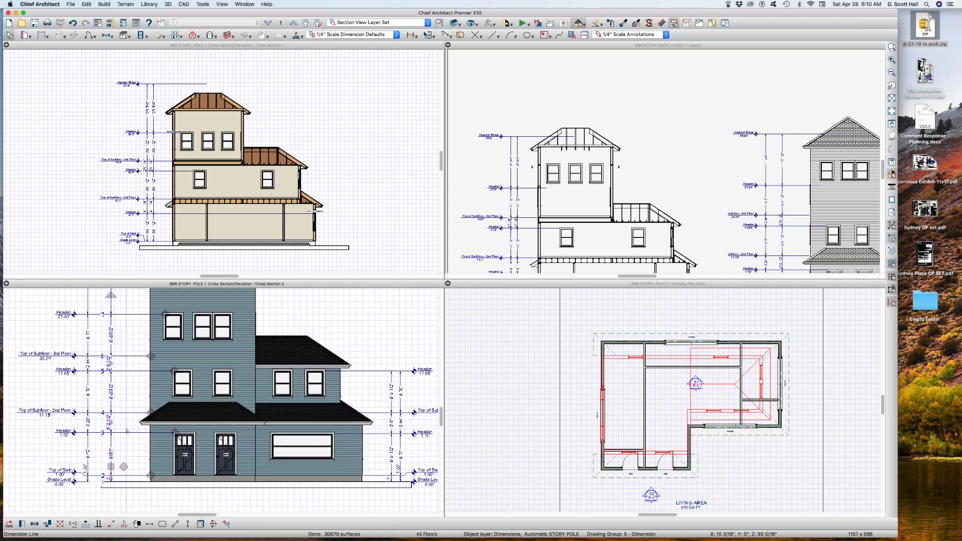
pyautogui.scroll(1, 35, 479)
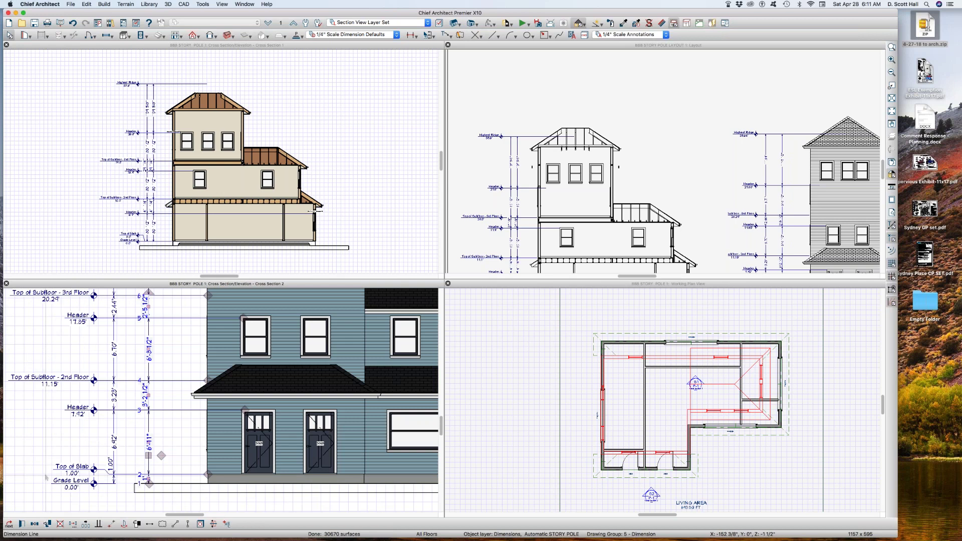
pyautogui.click(435, 36)
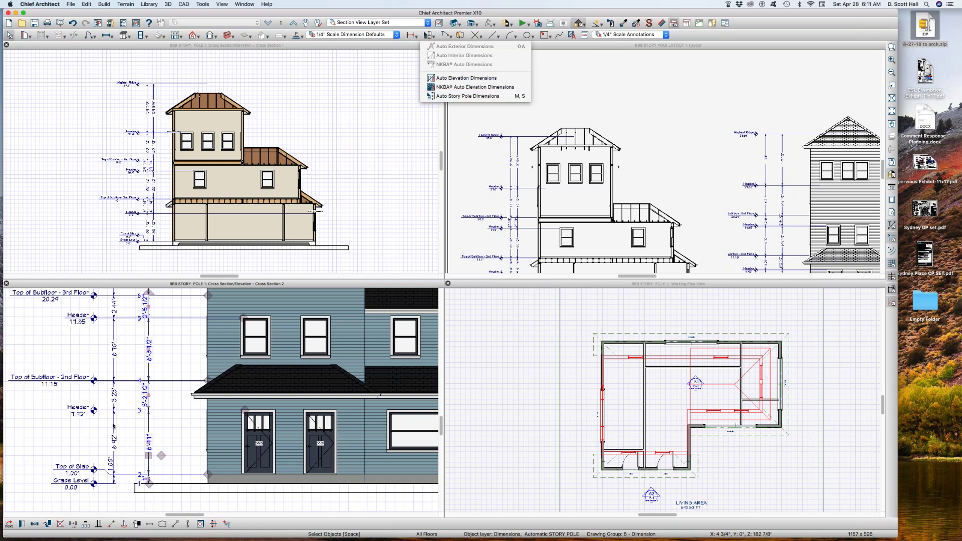
pyautogui.click(518, 96)
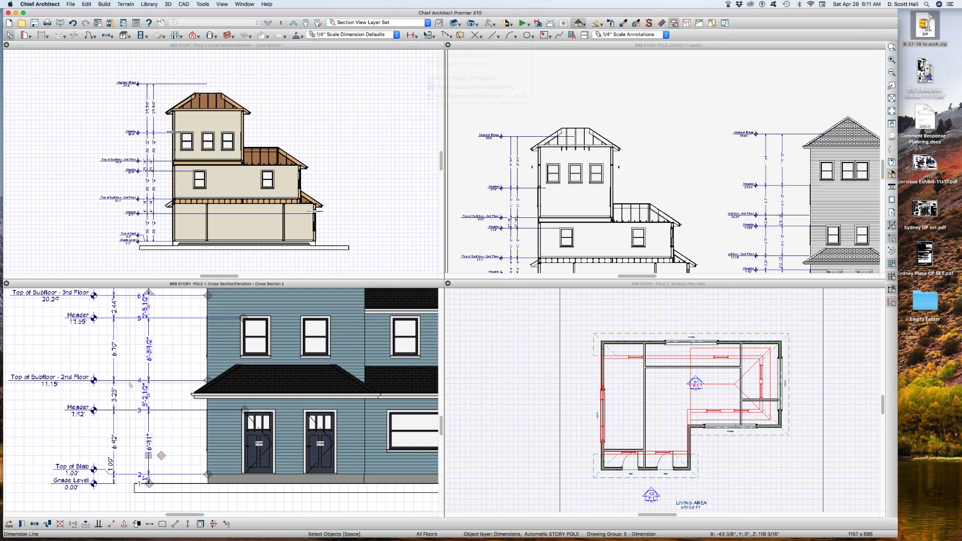
pyautogui.click(433, 36)
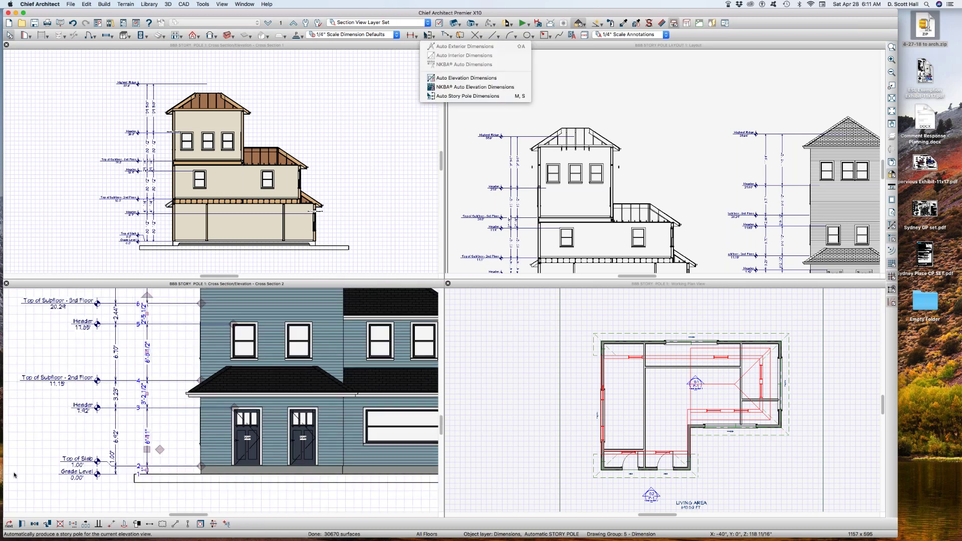
pyautogui.click(53, 457)
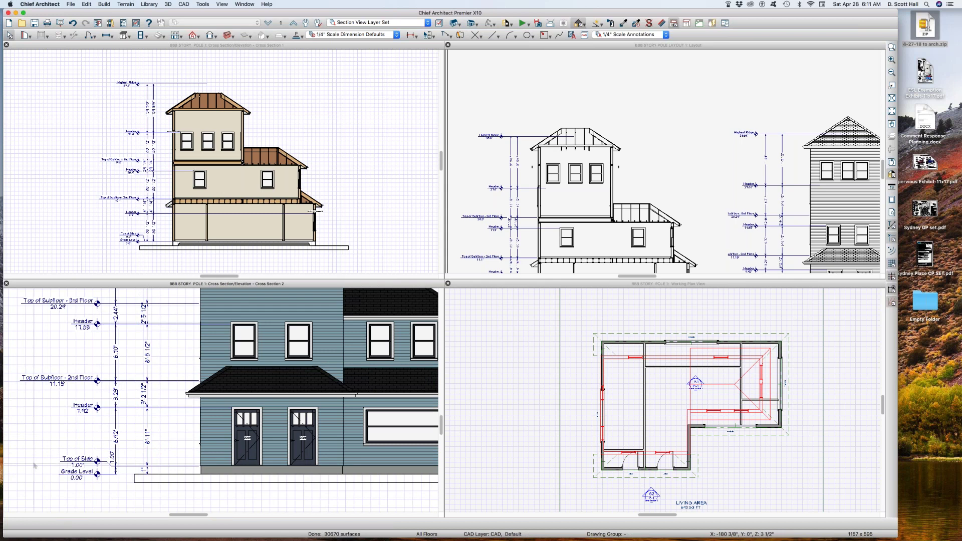
# Examine the Top of Slab and Grade Level markers beside the front doors in Cross Section 2
pyautogui.moveTo(39, 462); pyautogui.dragTo(153, 505)
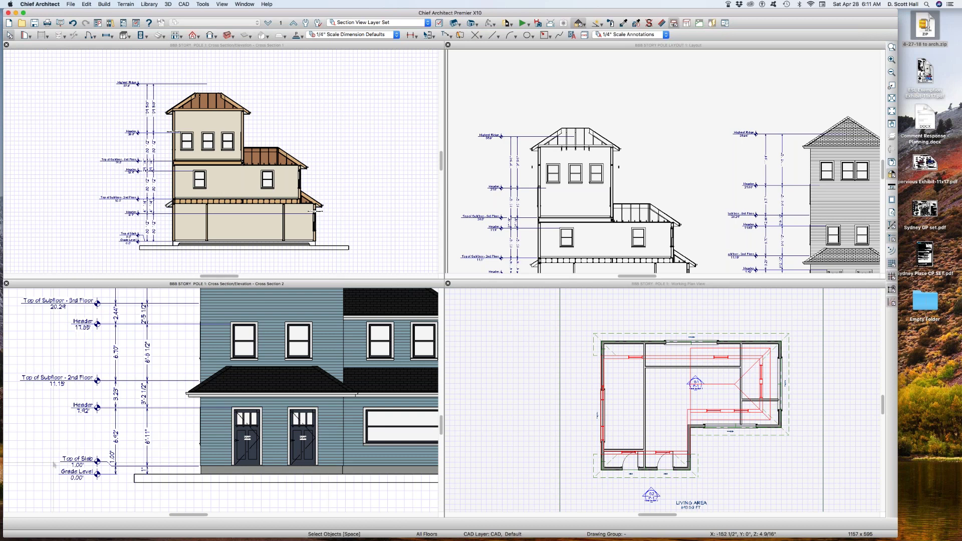
pyautogui.moveTo(50, 460); pyautogui.dragTo(131, 502)
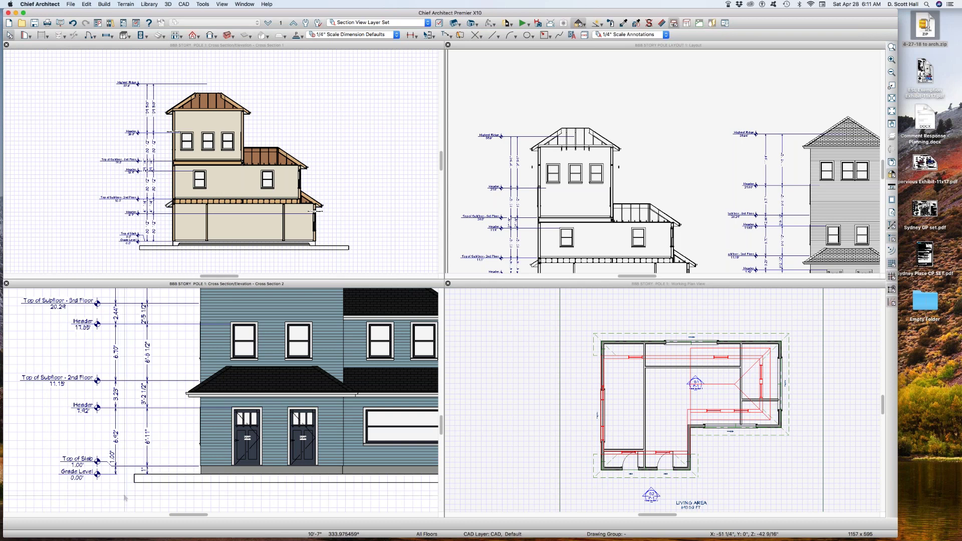
pyautogui.scroll(2, 81, 491)
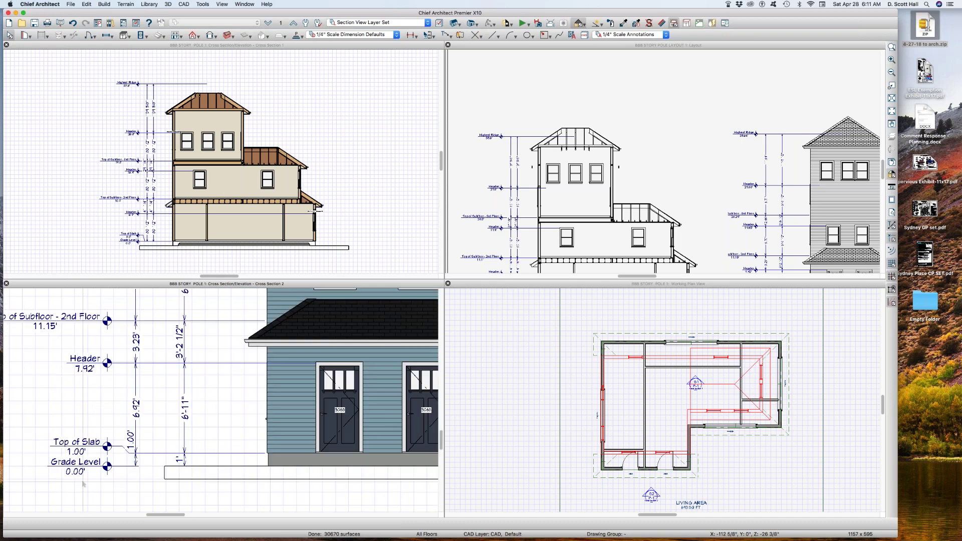
pyautogui.click(100, 478)
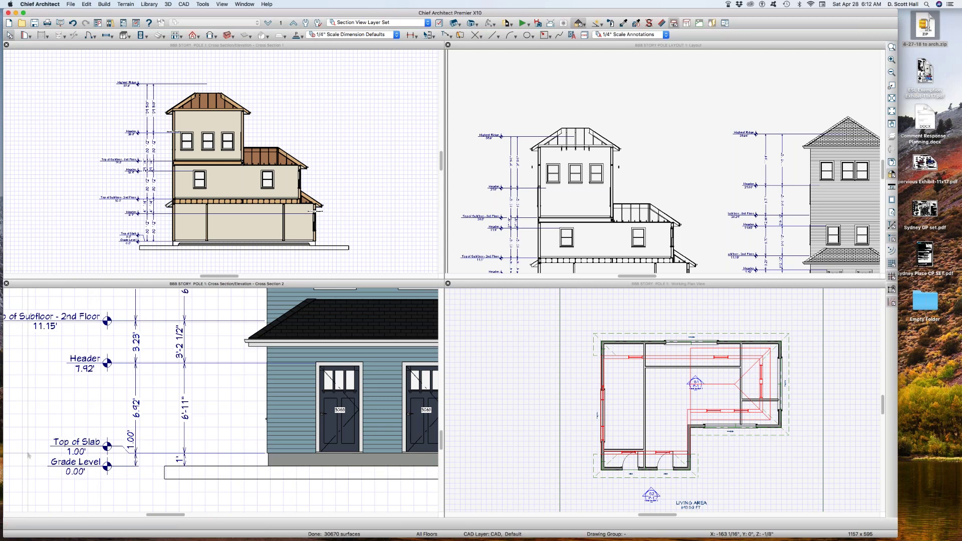
pyautogui.moveTo(27, 454); pyautogui.dragTo(165, 496)
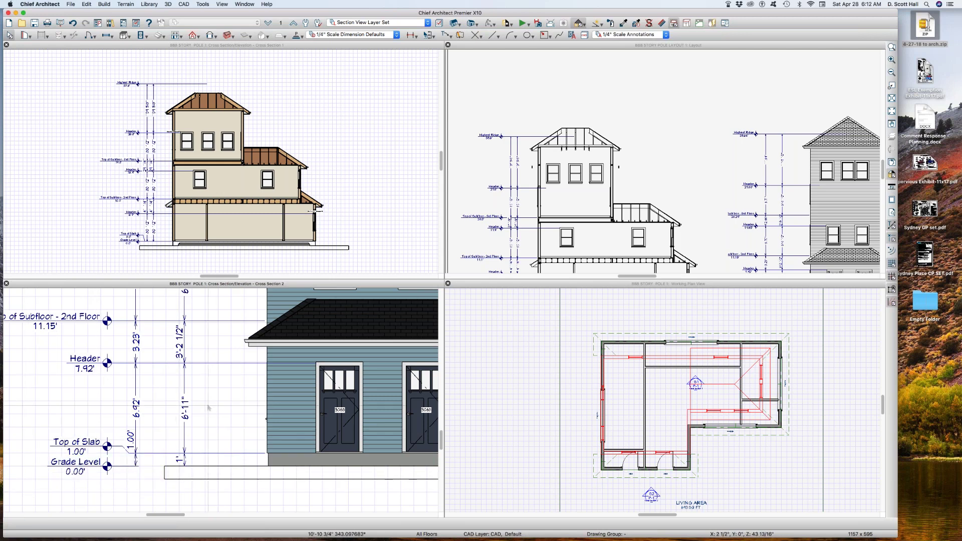
pyautogui.click(134, 445)
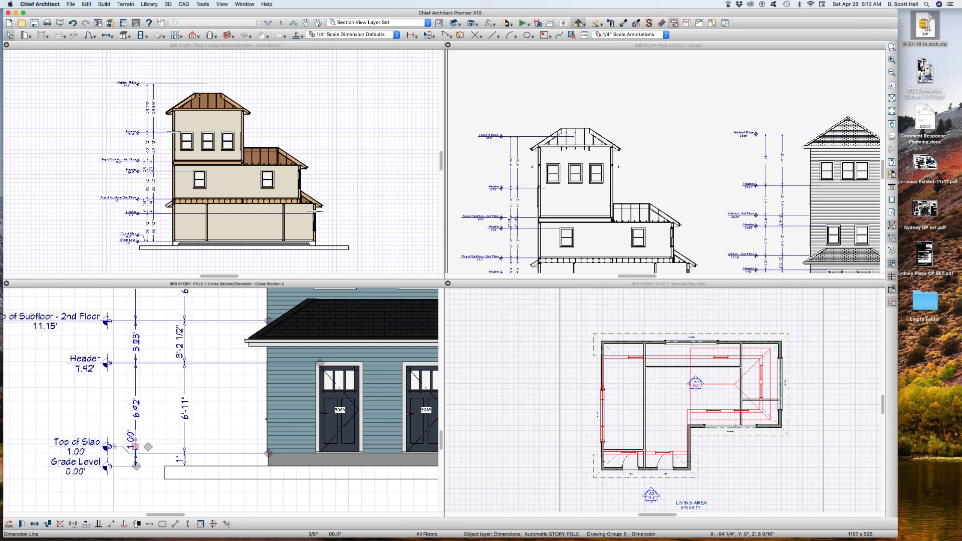
pyautogui.scroll(-2, 113, 437)
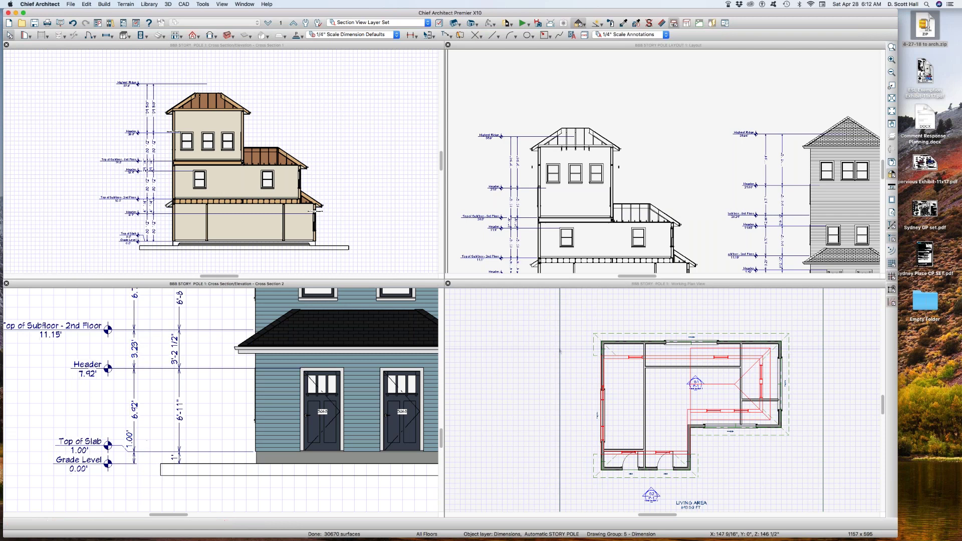
# Set the terrain's subfloor height above terrain to 5' in its specification
pyautogui.click(560, 363)
pyautogui.scroll(-1, 542, 364)
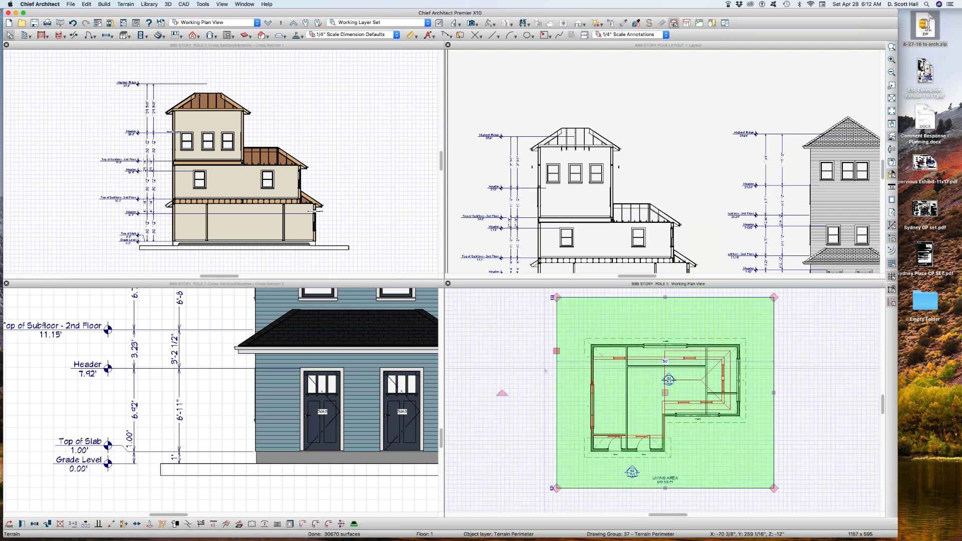
pyautogui.doubleClick(637, 298)
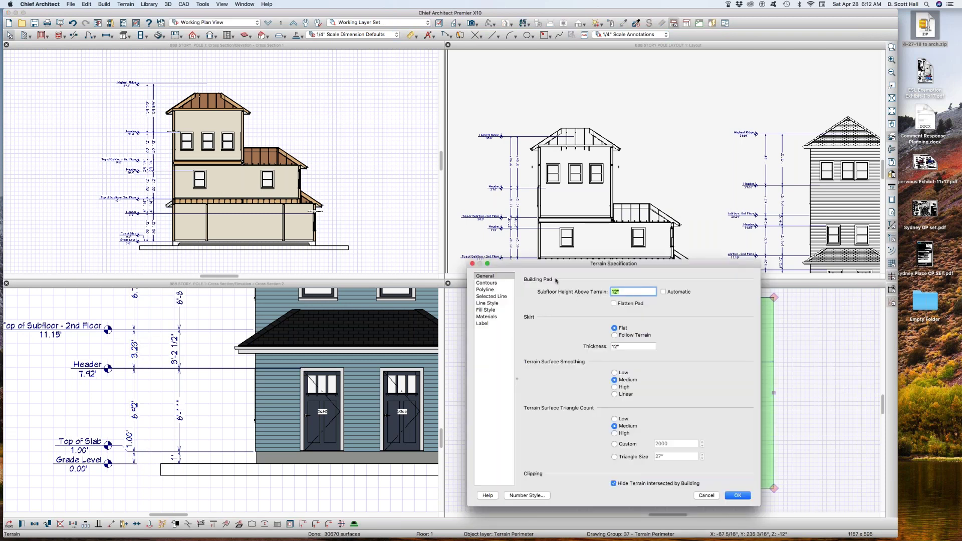
pyautogui.write("5'")
pyautogui.write("'")
pyautogui.press('Return')
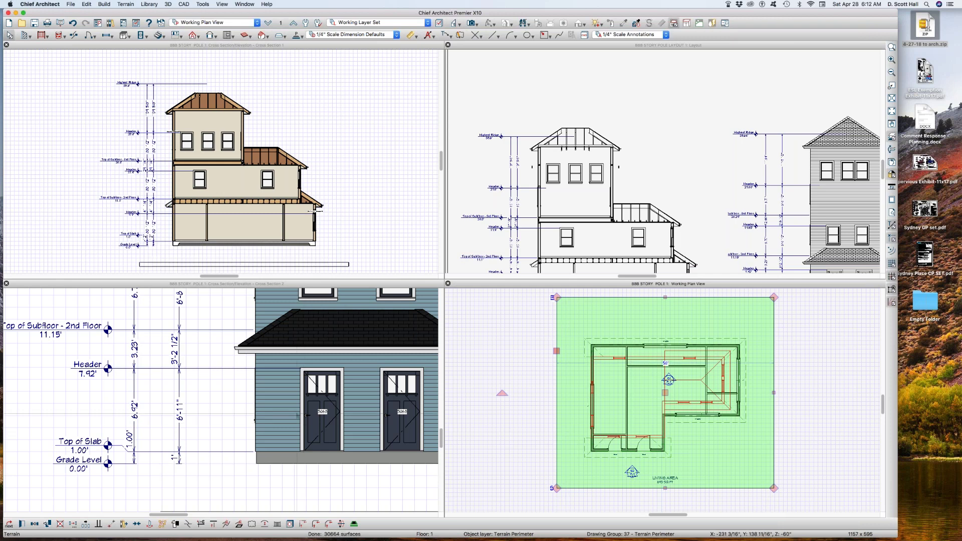
# Generate auto story pole dimensions again in Cross Section 2 and move one of their dimension lines closer to the tower
pyautogui.click(294, 412)
pyautogui.scroll(-5, 292, 412)
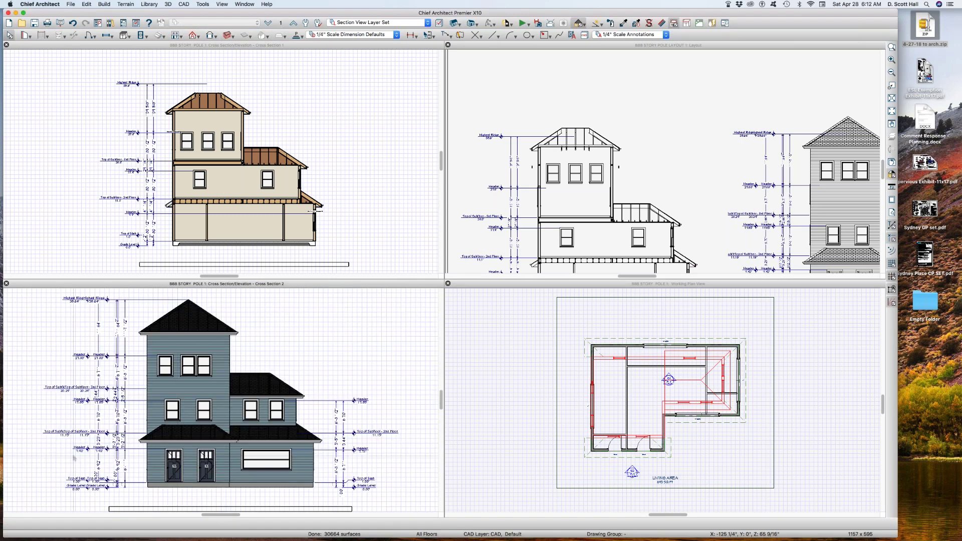
pyautogui.scroll(-2, 75, 460)
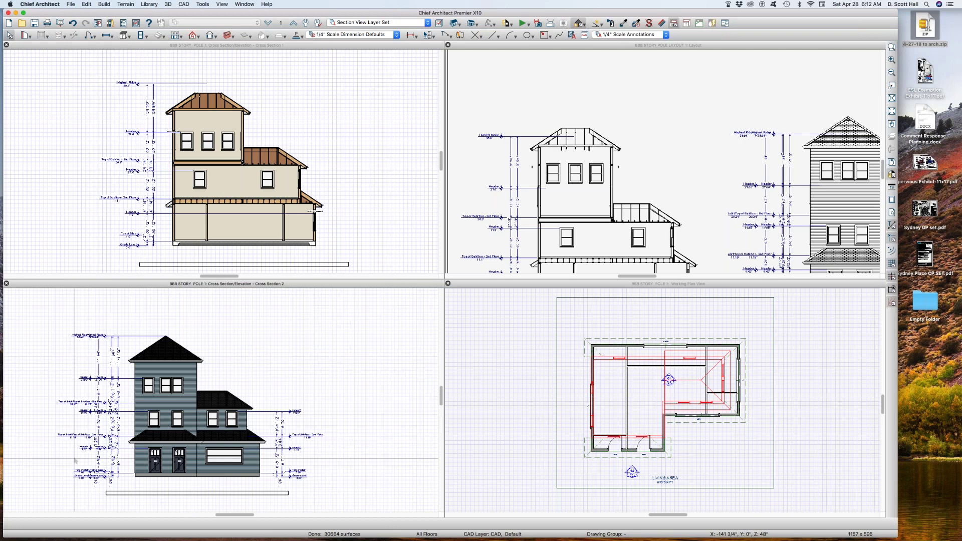
pyautogui.moveTo(43, 445); pyautogui.dragTo(150, 510)
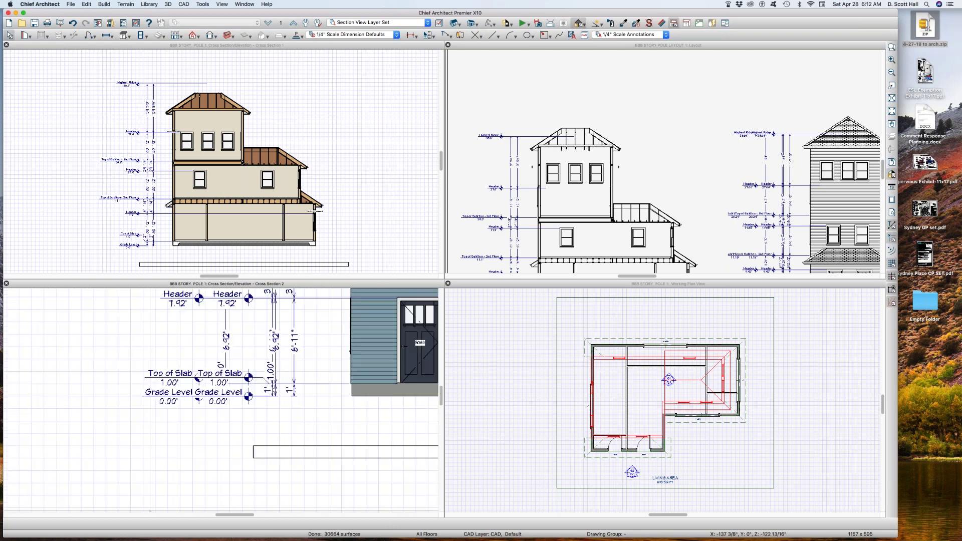
pyautogui.click(276, 370)
pyautogui.moveTo(275, 370); pyautogui.dragTo(318, 371)
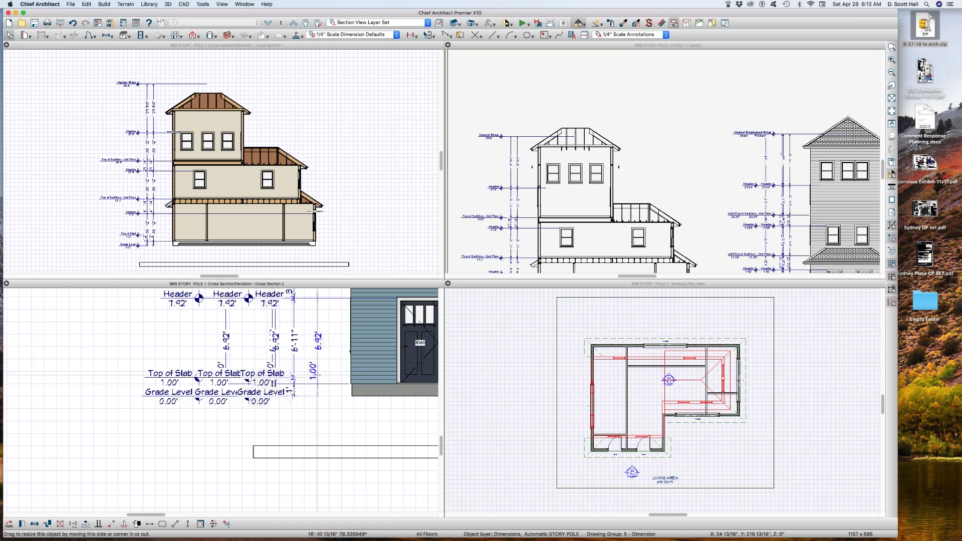
pyautogui.click(297, 364)
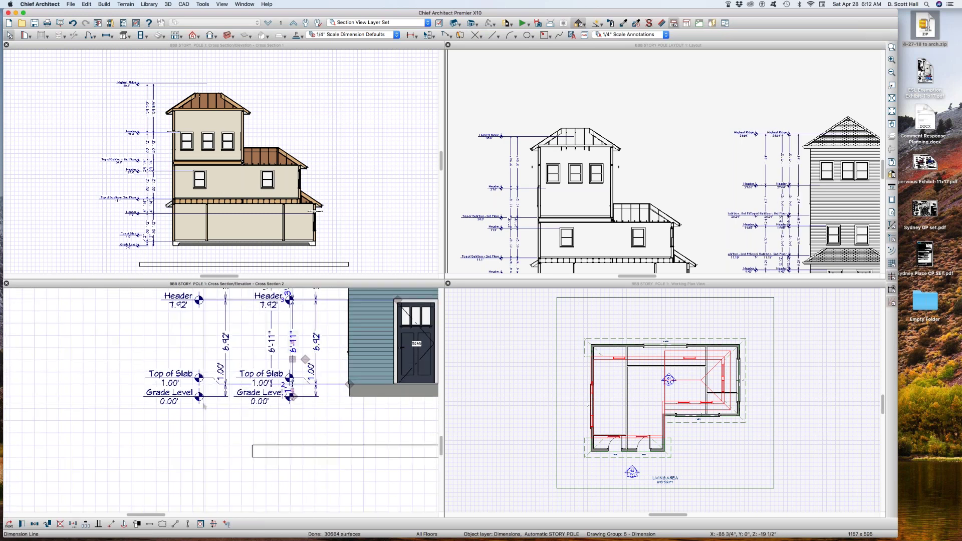
# Delete all duplicated story pole dimensions in Cross Section 2 and generate a fresh set on both sides of the house
pyautogui.scroll(-5, 207, 404)
pyautogui.click(163, 430)
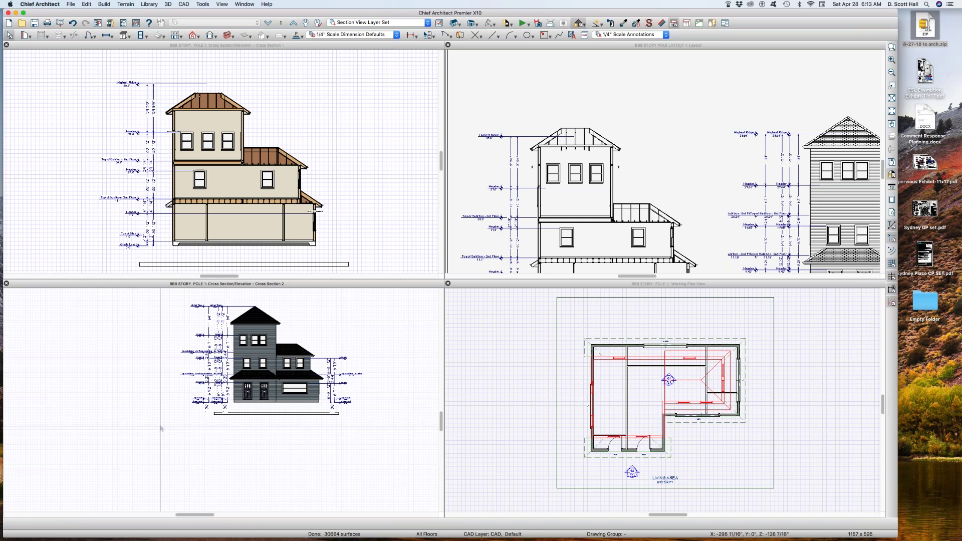
pyautogui.press('d')
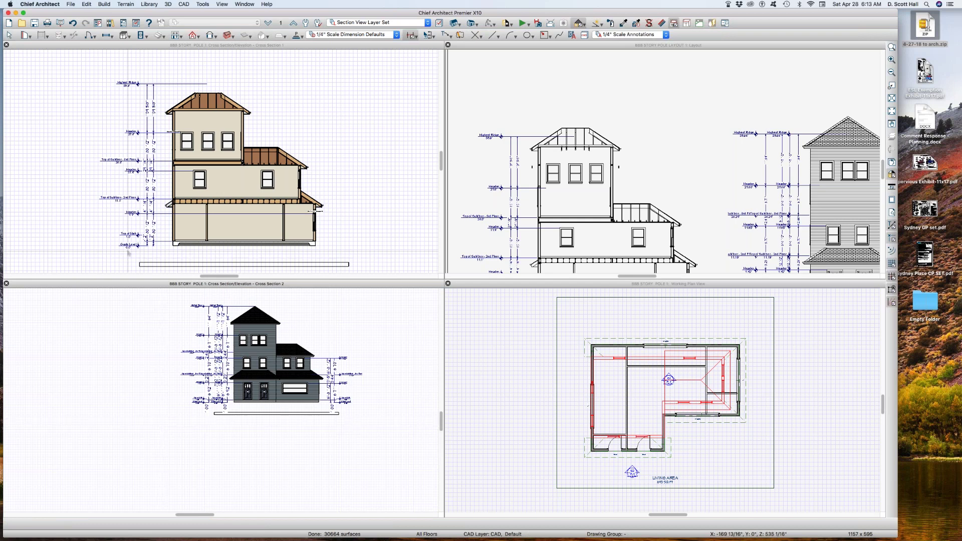
pyautogui.keyDown('shift'); pyautogui.moveTo(151, 294); pyautogui.dragTo(412, 474); pyautogui.keyUp('shift')
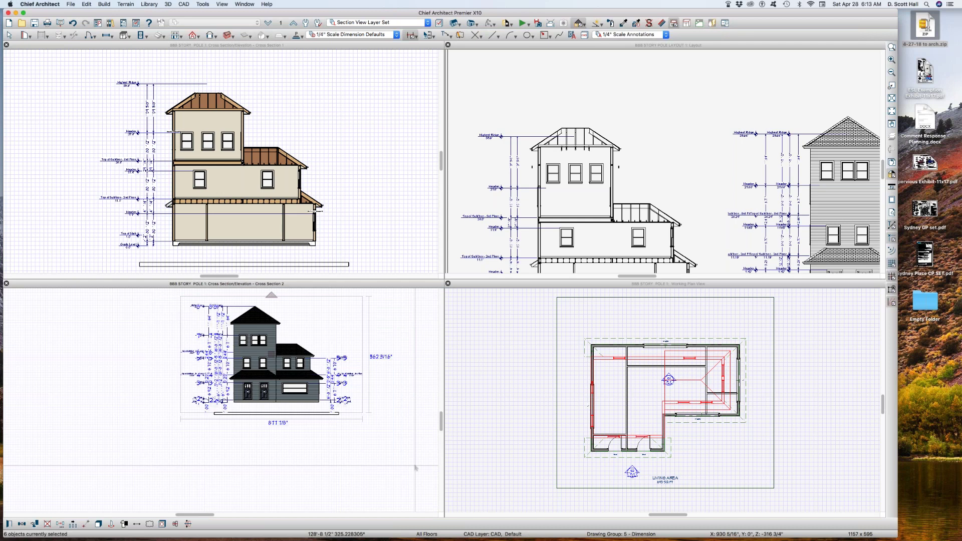
pyautogui.press('Delete')
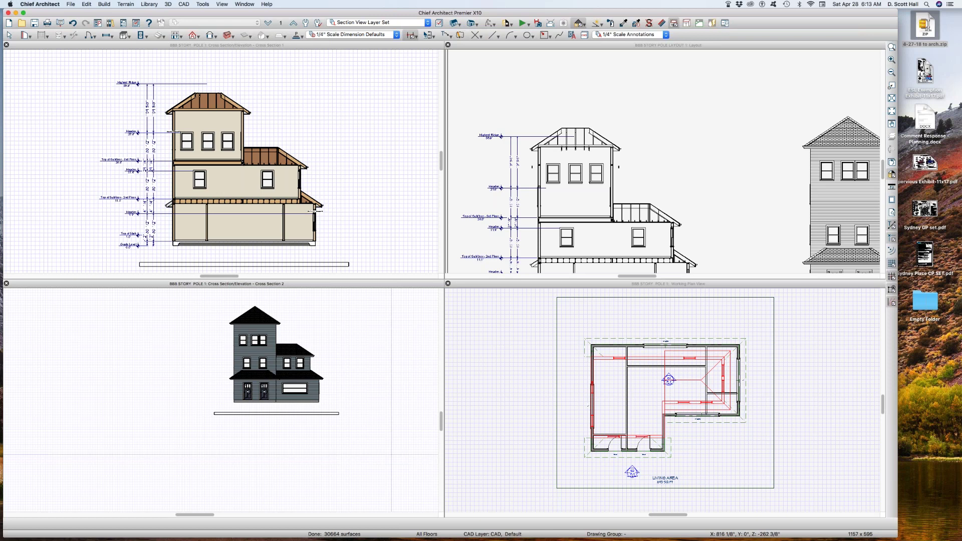
pyautogui.press('super+z')
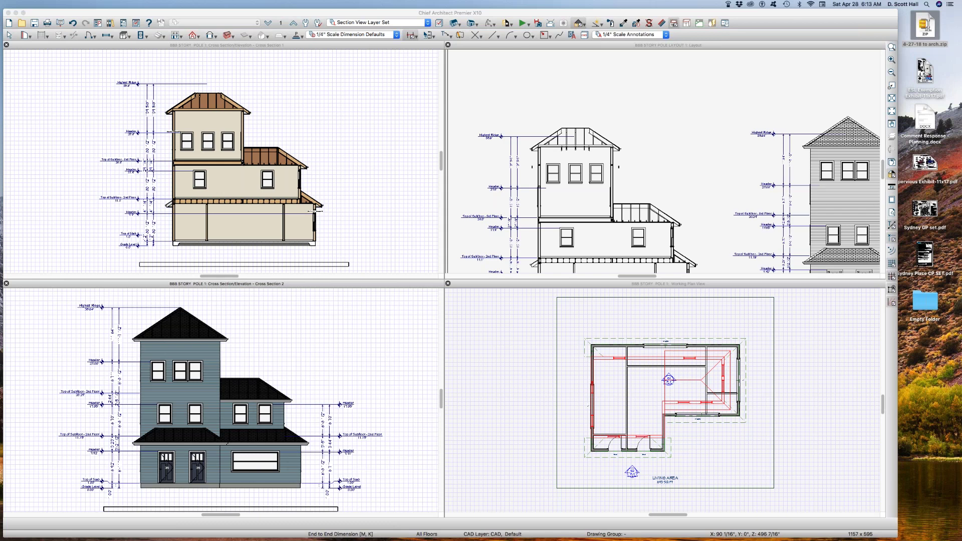
# Set the Auto Story Pole Dimension defaults' Grade Level Marker to -5' relative to the 1st floor subfloor and save the defaults
pyautogui.click(526, 394)
pyautogui.click(525, 395)
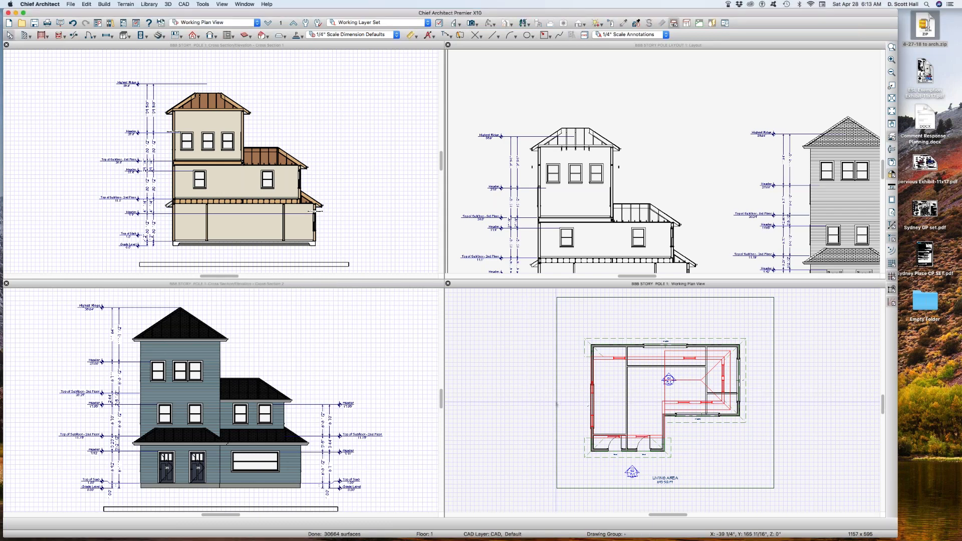
pyautogui.press('d')
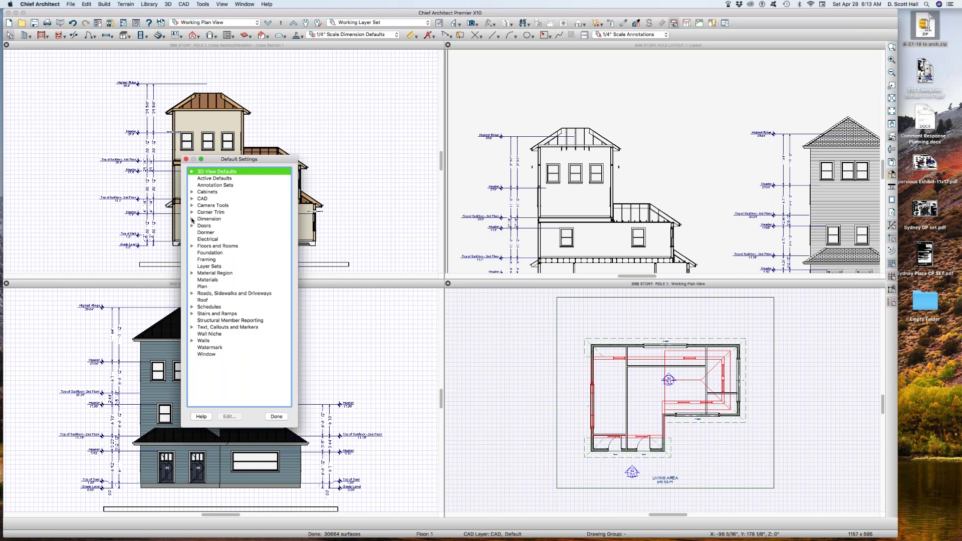
pyautogui.click(192, 219)
pyautogui.doubleClick(211, 267)
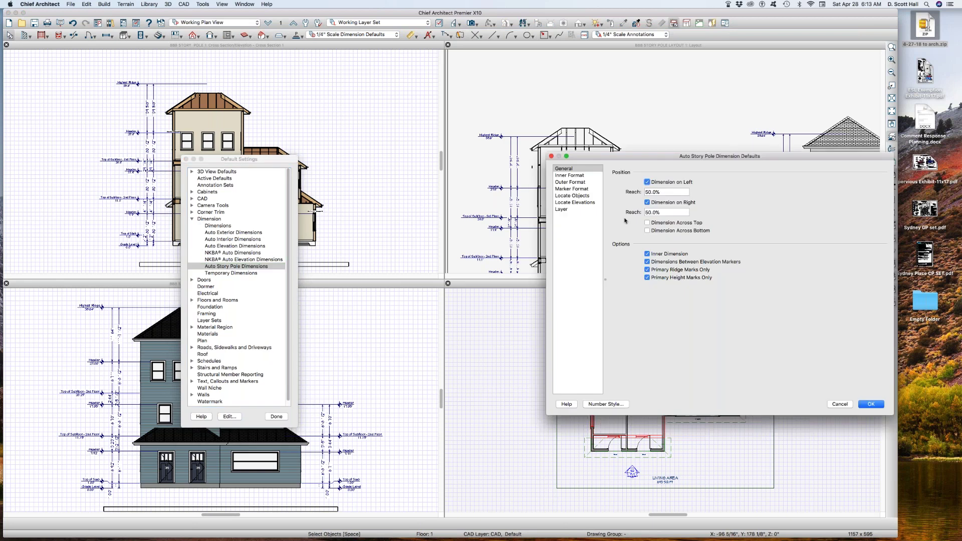
pyautogui.click(565, 203)
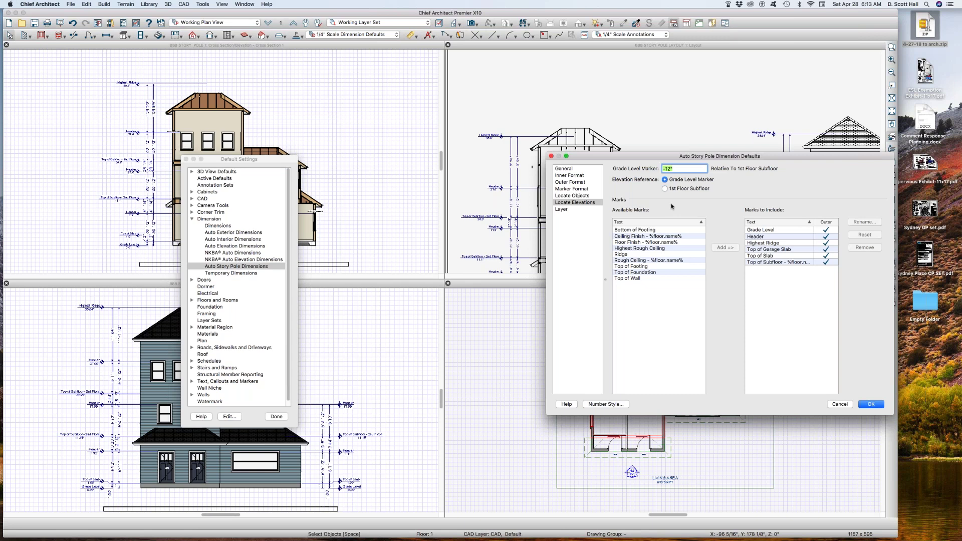
pyautogui.write('-5')
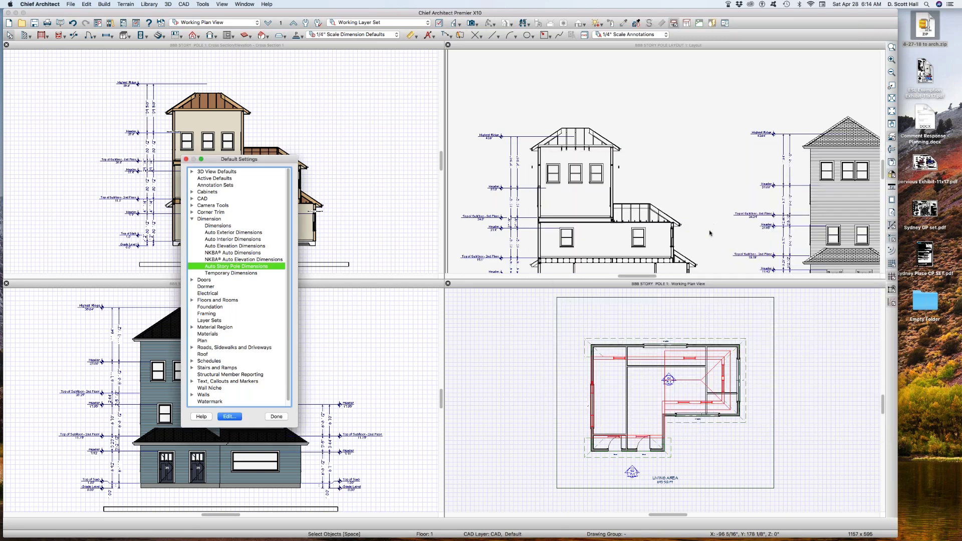
pyautogui.press('Return')
pyautogui.click(276, 417)
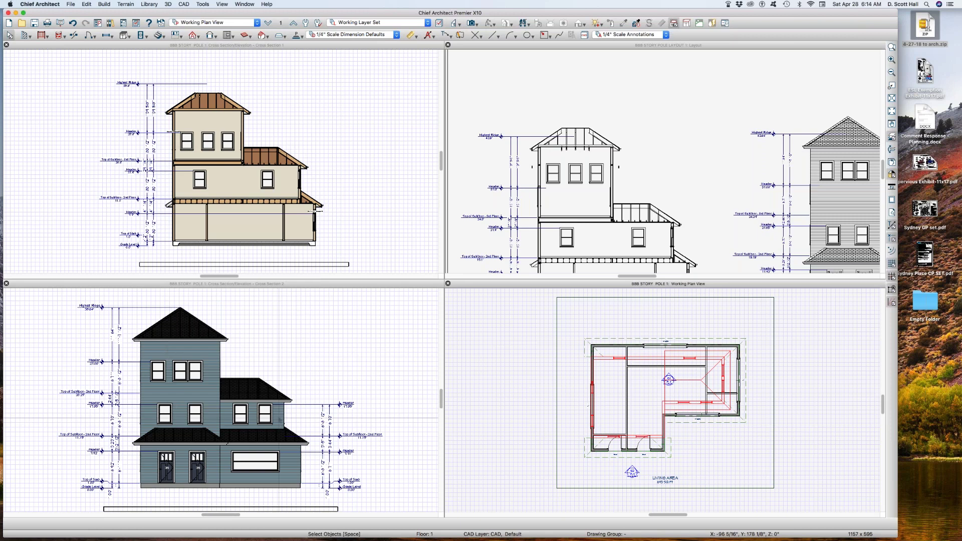
# Set the terrain's subfloor height above terrain to 10'
pyautogui.click(284, 409)
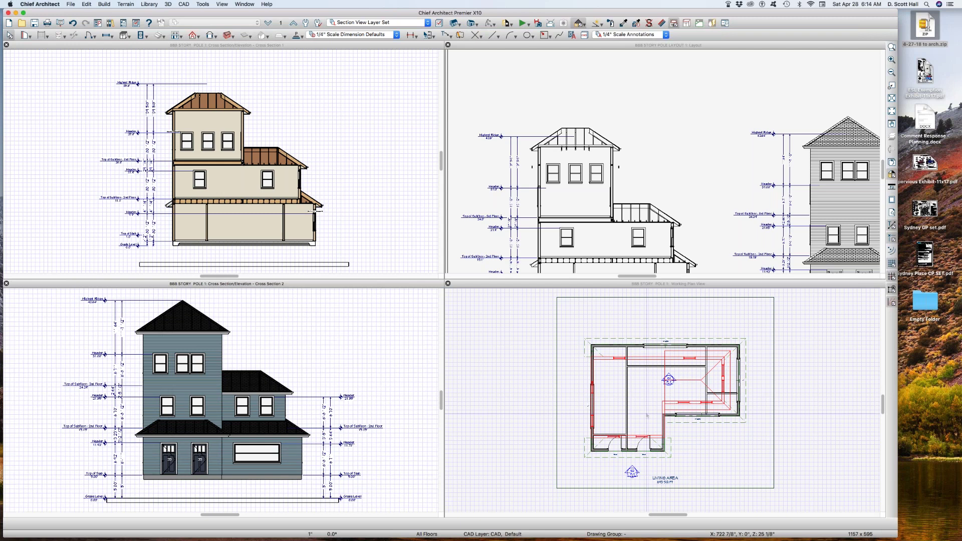
pyautogui.doubleClick(558, 373)
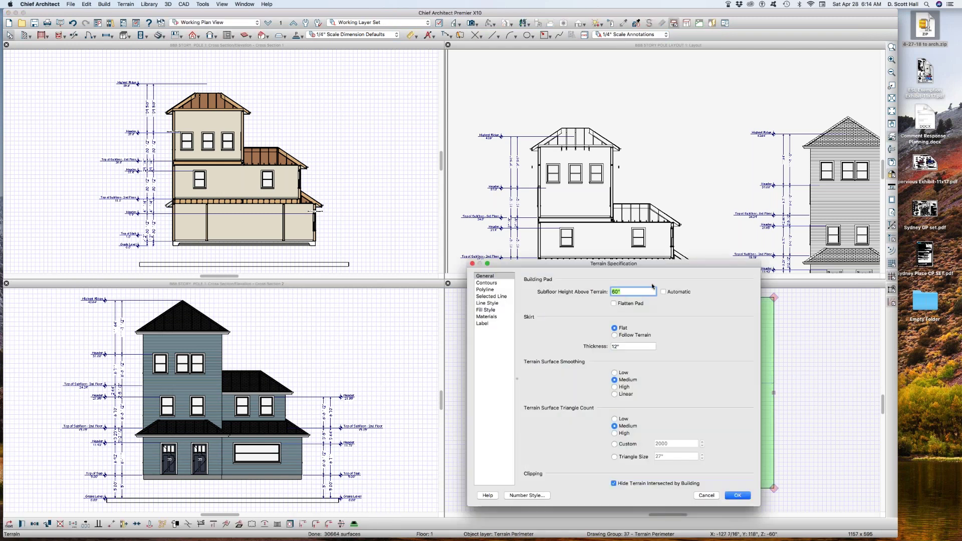
pyautogui.write("10'")
pyautogui.press('Return')
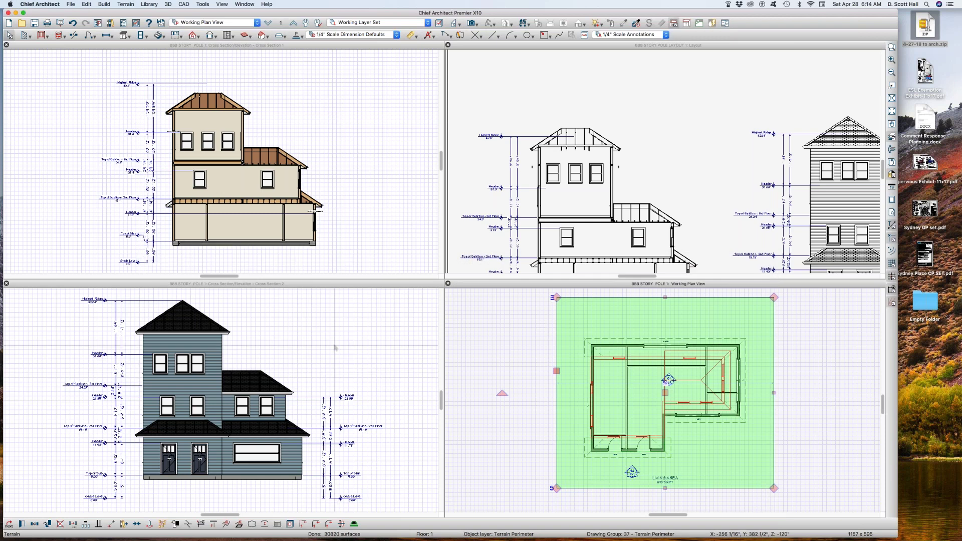
# Set the Auto Story Pole Dimension defaults' Grade Level Marker to -10' to match the lowered terrain and save the defaults
pyautogui.click(277, 395)
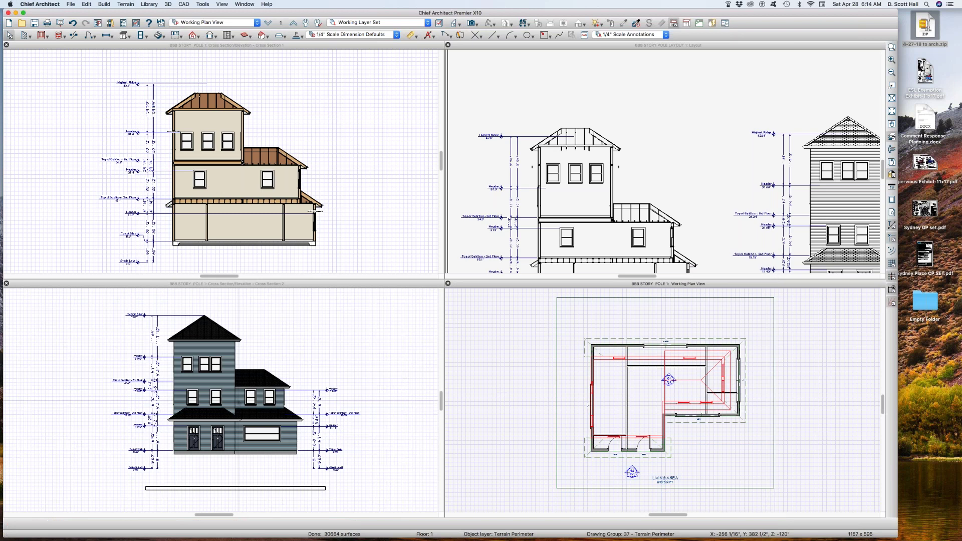
pyautogui.click(152, 454)
pyautogui.moveTo(121, 456); pyautogui.dragTo(351, 508)
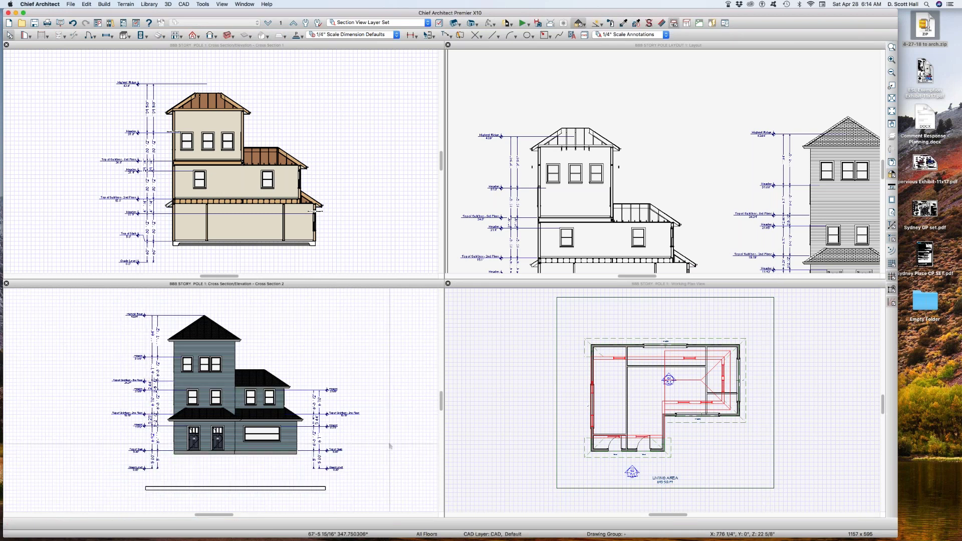
pyautogui.press('F10')
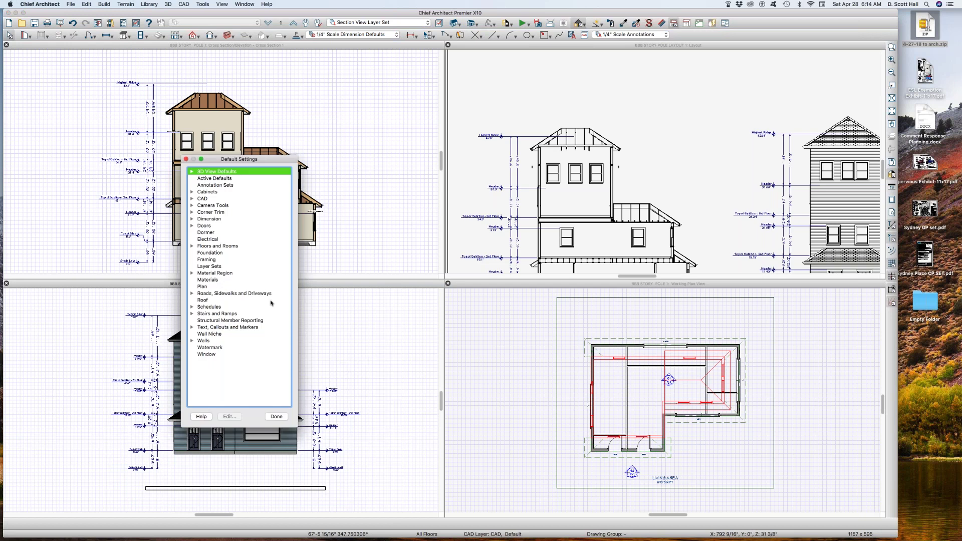
pyautogui.moveTo(226, 160); pyautogui.dragTo(413, 172)
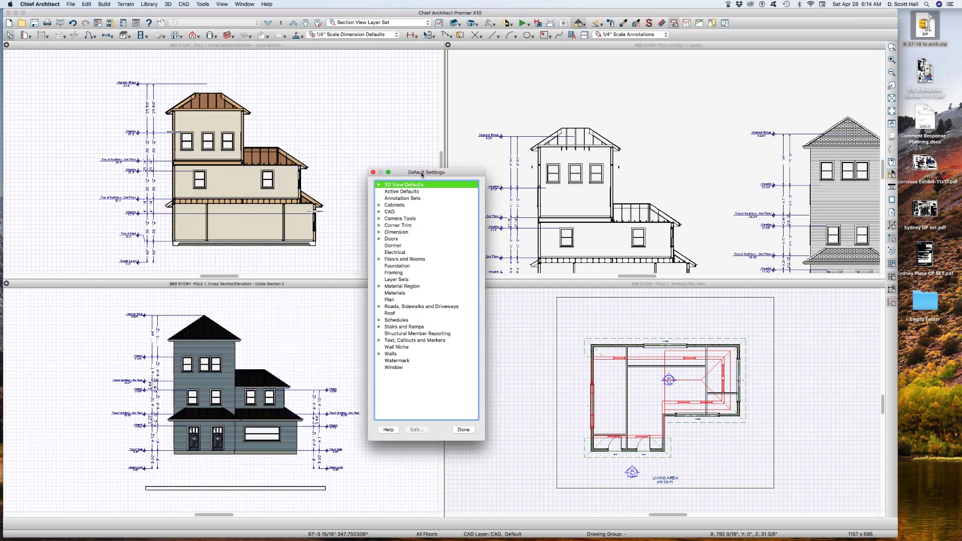
pyautogui.click(379, 229)
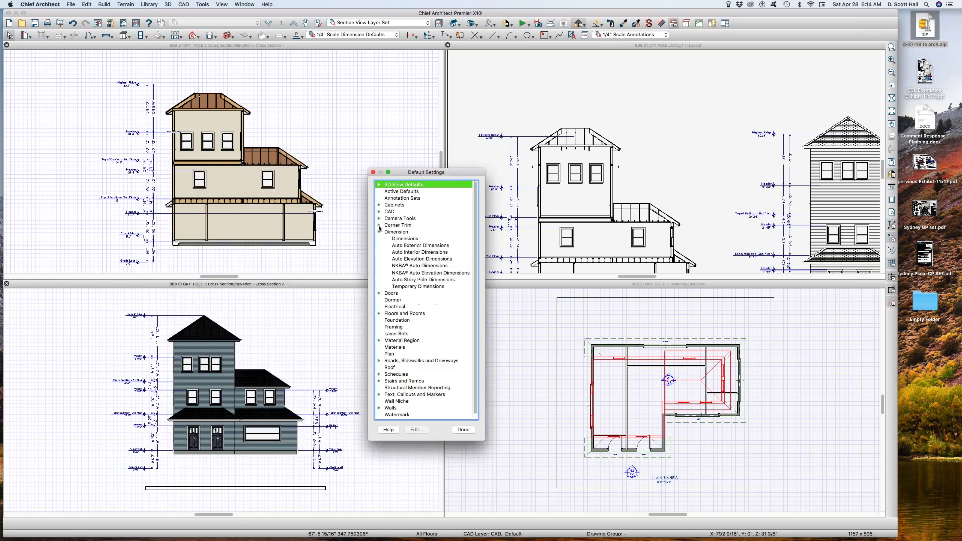
pyautogui.doubleClick(396, 280)
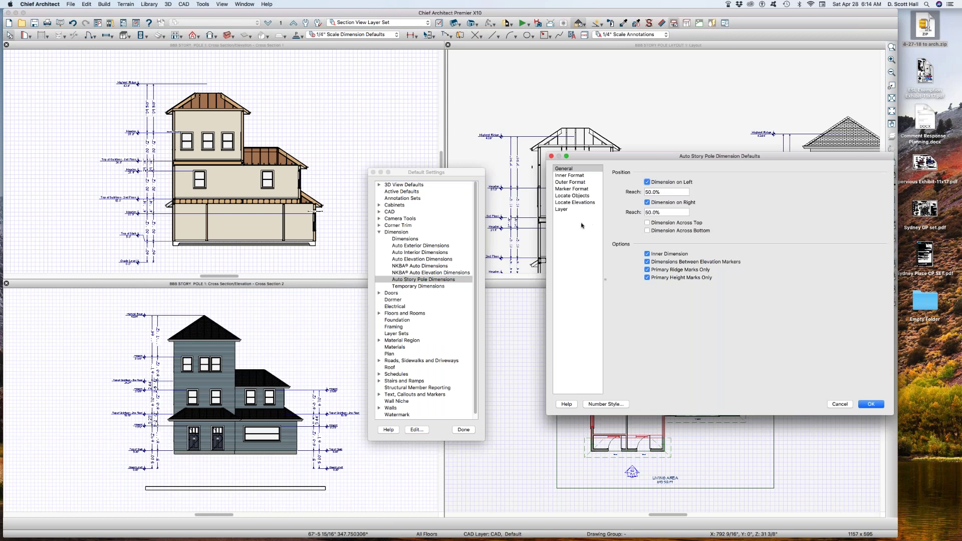
pyautogui.click(565, 202)
pyautogui.moveTo(676, 169); pyautogui.dragTo(579, 146)
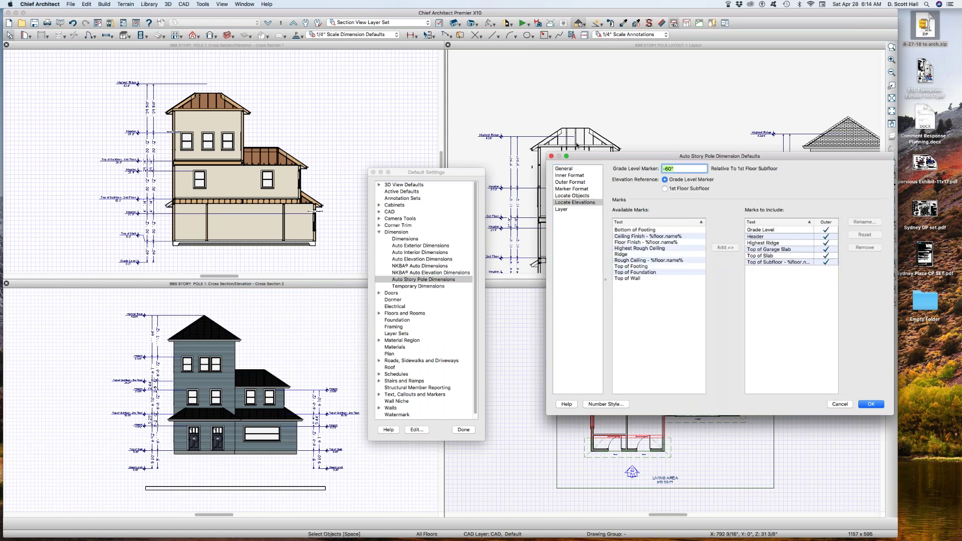
pyautogui.write("-10'")
pyautogui.press('Return')
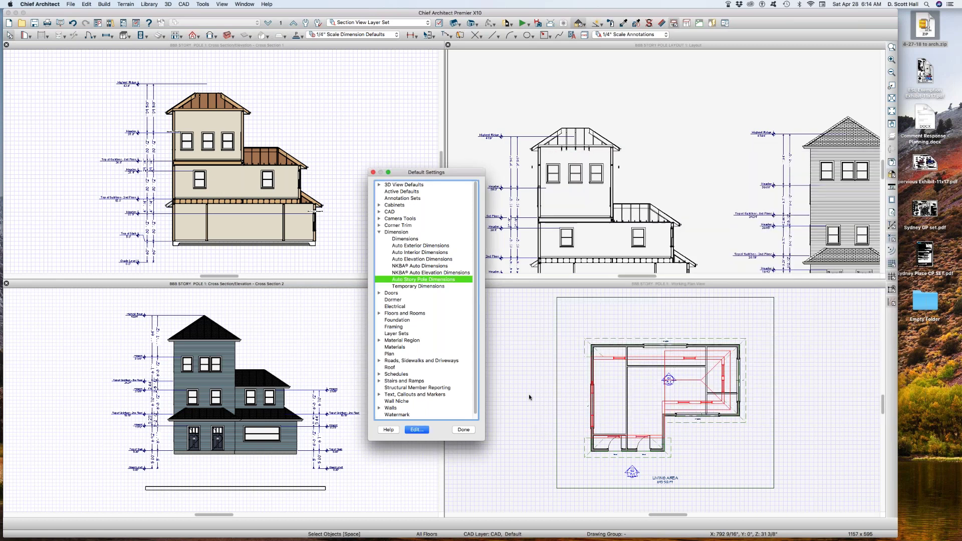
pyautogui.click(464, 429)
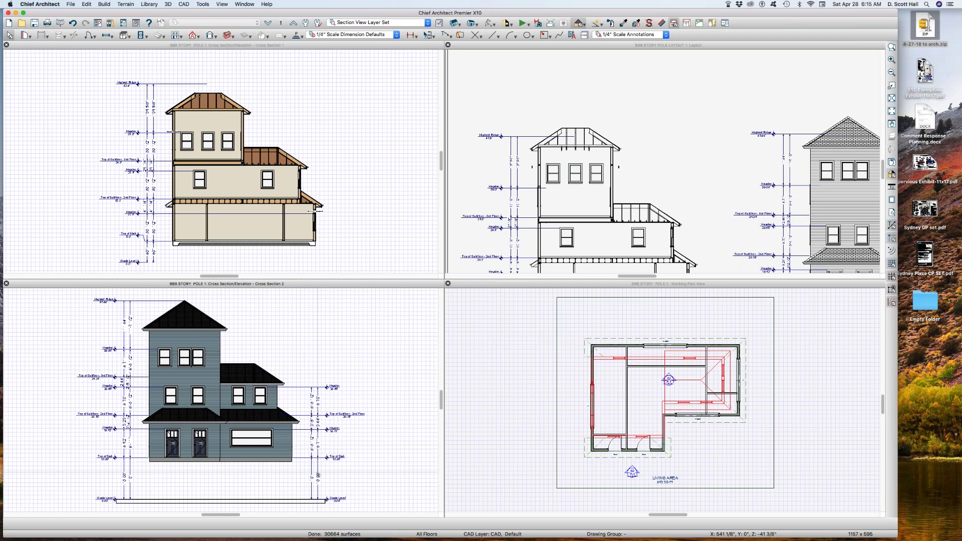
# Move the outer story pole dimension line on the house's right side in Cross Section 2 farther from the house
pyautogui.click(318, 466)
pyautogui.moveTo(319, 466)
pyautogui.mouseDown()
pyautogui.moveTo(341, 467)
pyautogui.moveTo(323, 467)
pyautogui.mouseUp()
pyautogui.click(311, 467)
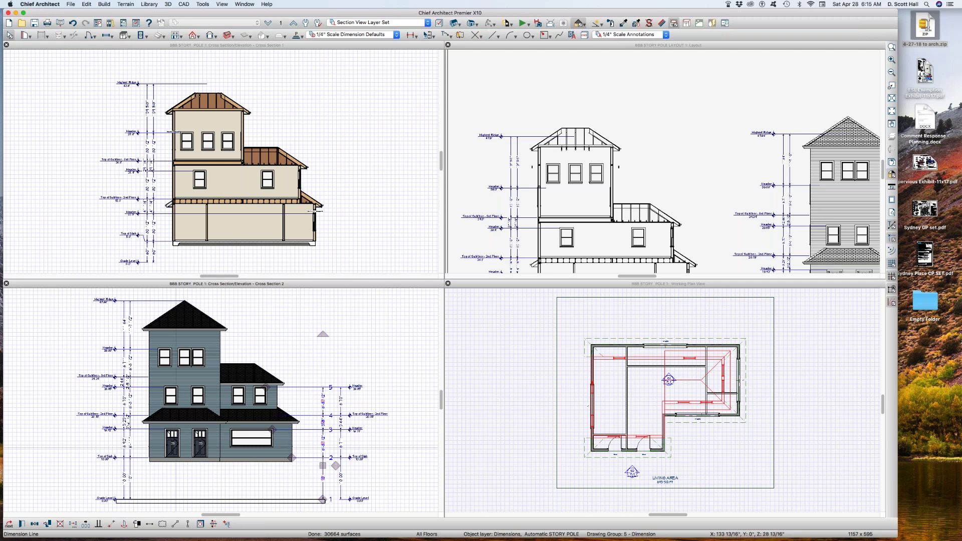
pyautogui.click(74, 414)
pyautogui.moveTo(56, 430); pyautogui.dragTo(394, 515)
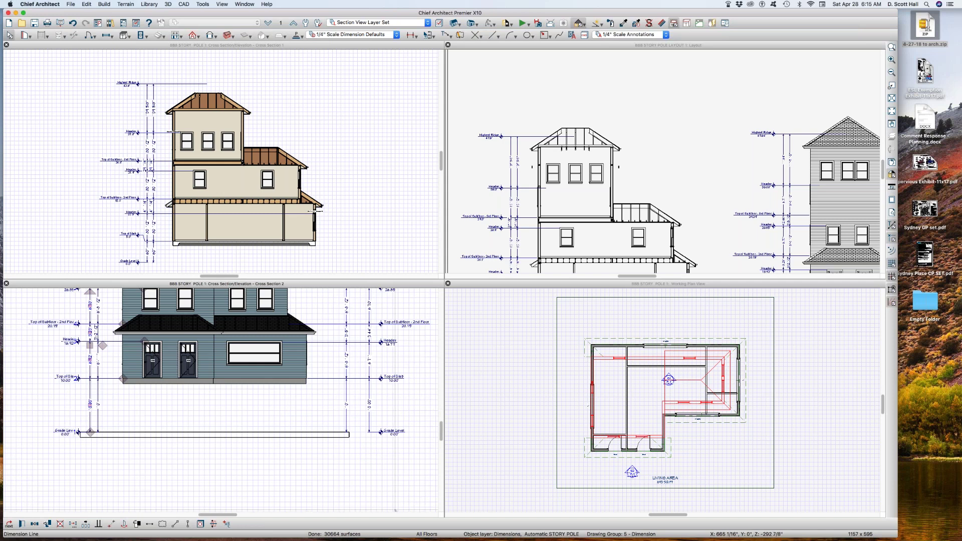
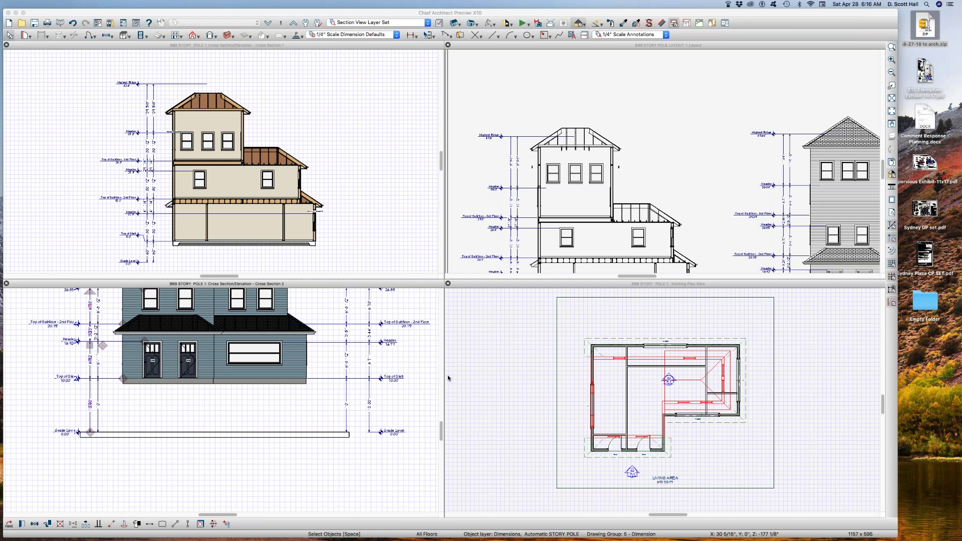
# Set the terrain's subfloor height above terrain to 0"
pyautogui.click(557, 399)
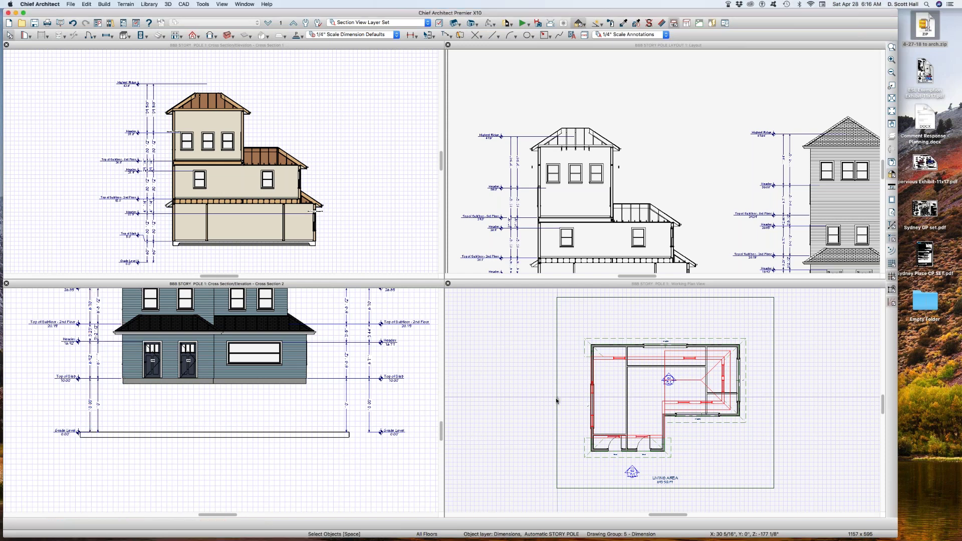
pyautogui.click(557, 401)
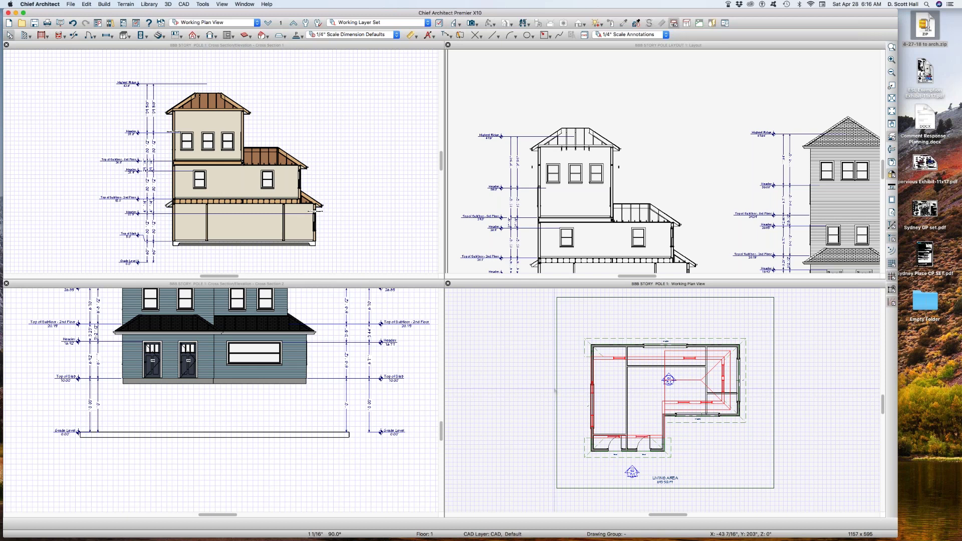
pyautogui.click(555, 391)
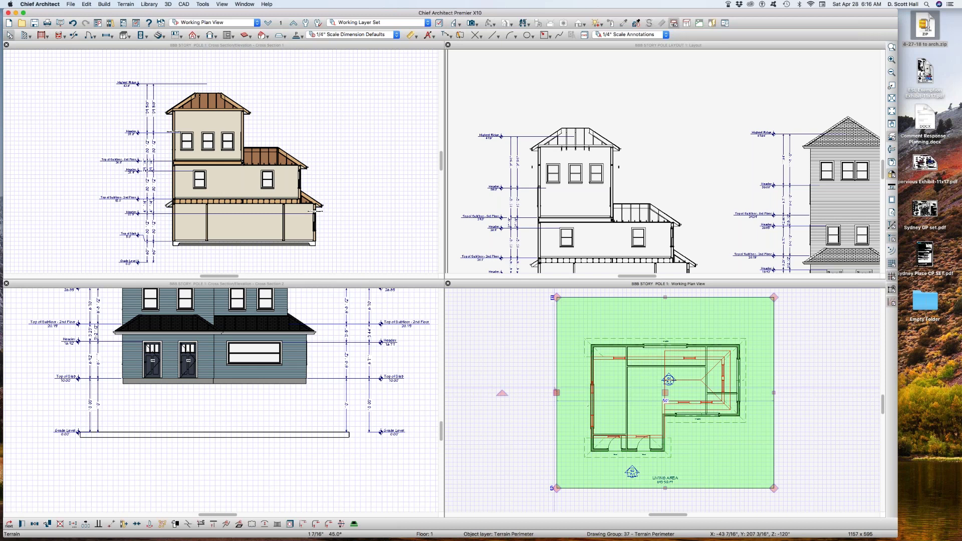
pyautogui.doubleClick(556, 392)
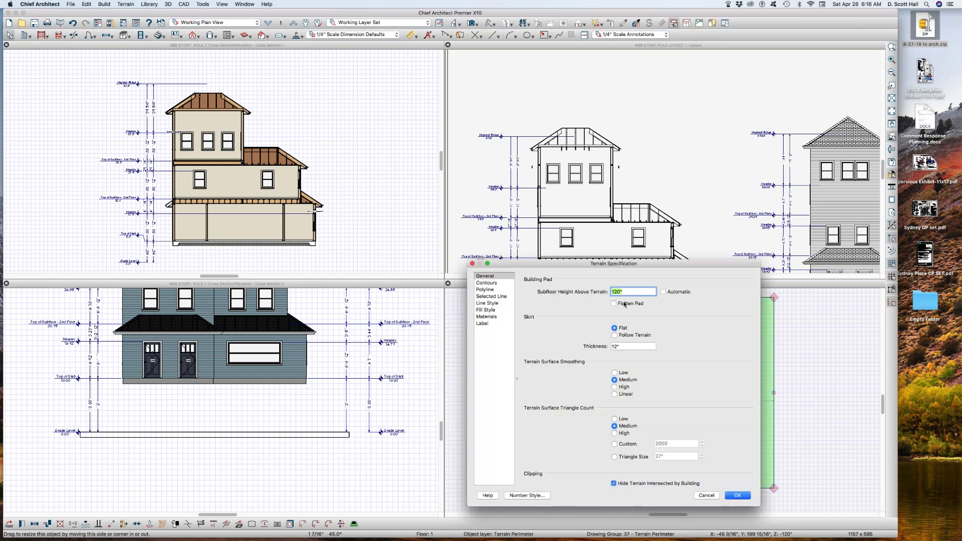
pyautogui.write('0')
pyautogui.press('Tab')
pyautogui.press('Return')
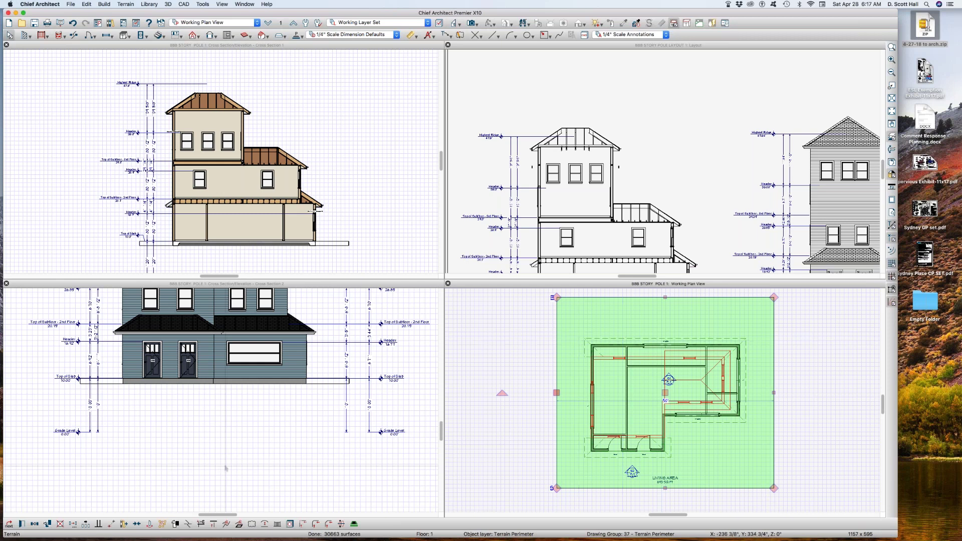
pyautogui.click(296, 426)
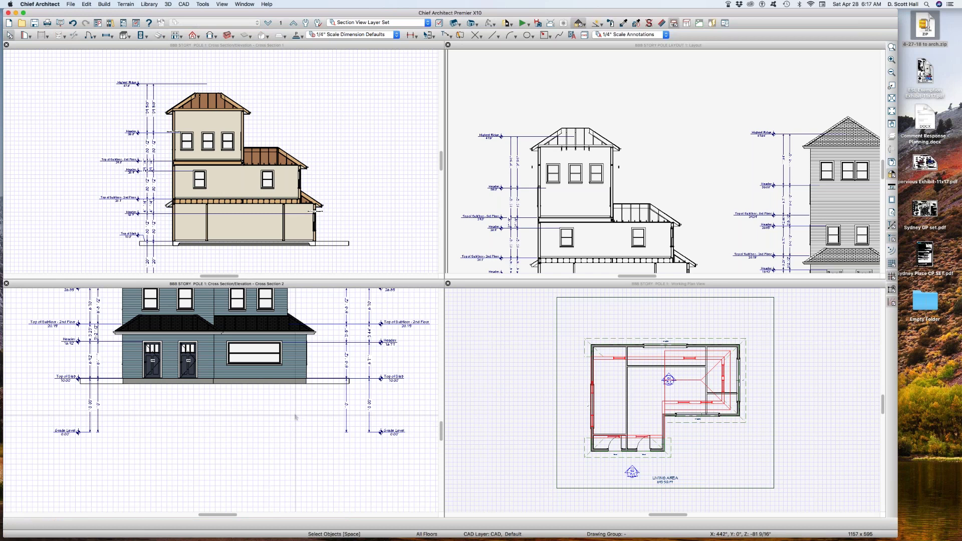
pyautogui.press('d')
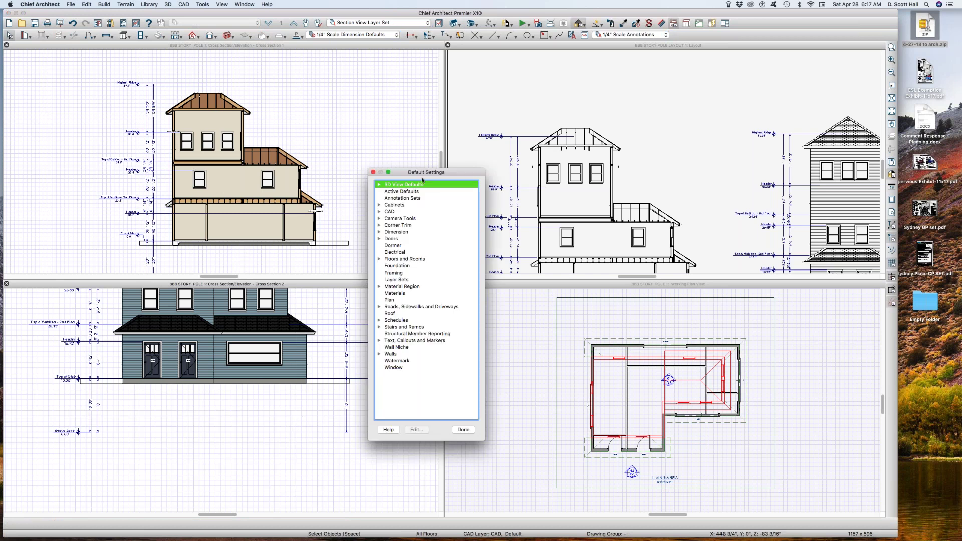
pyautogui.moveTo(397, 172); pyautogui.dragTo(543, 181)
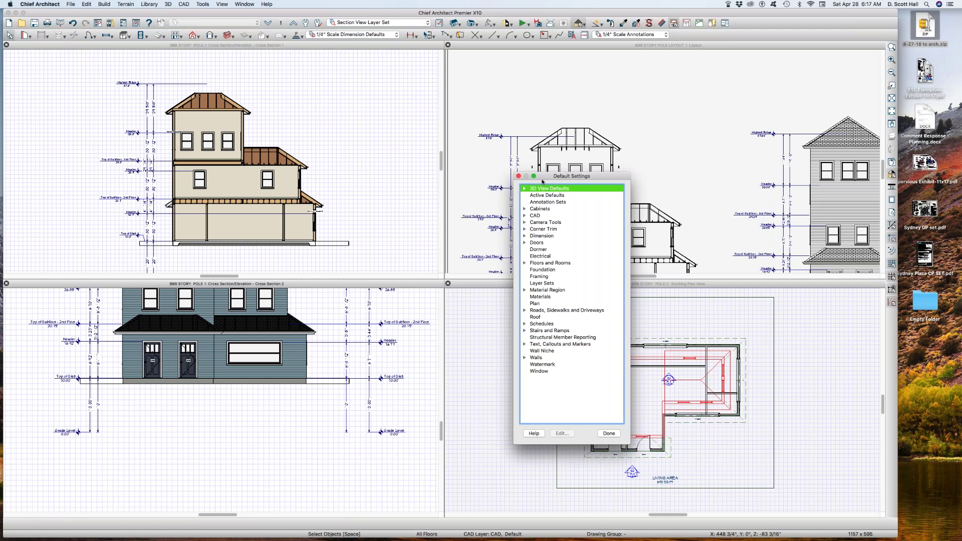
pyautogui.click(610, 433)
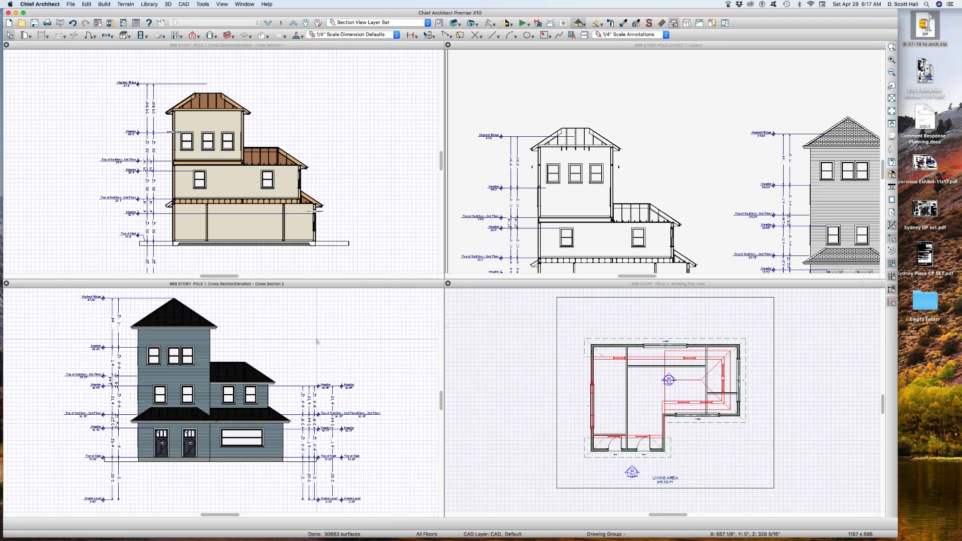
# Move the crowded story pole dimension lines right of the house in Cross Section 2 outward to separate the two sets
pyautogui.scroll(-2, 316, 342)
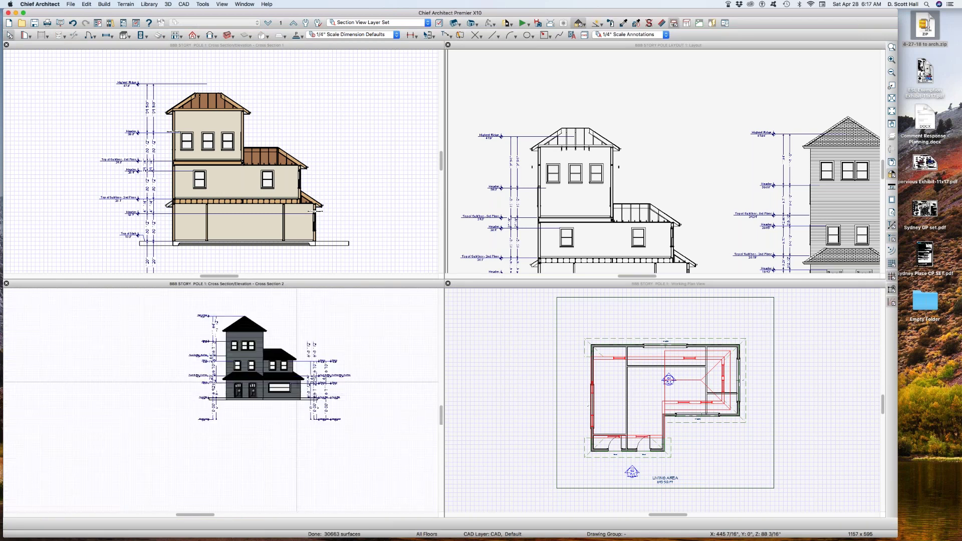
pyautogui.scroll(3, 299, 393)
pyautogui.scroll(2, 311, 451)
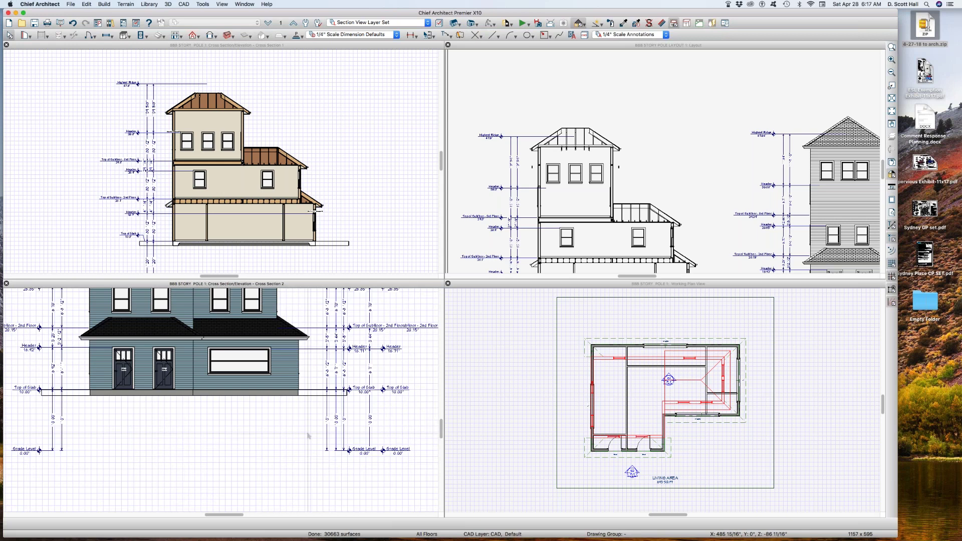
pyautogui.click(309, 407)
pyautogui.moveTo(308, 407); pyautogui.dragTo(335, 408)
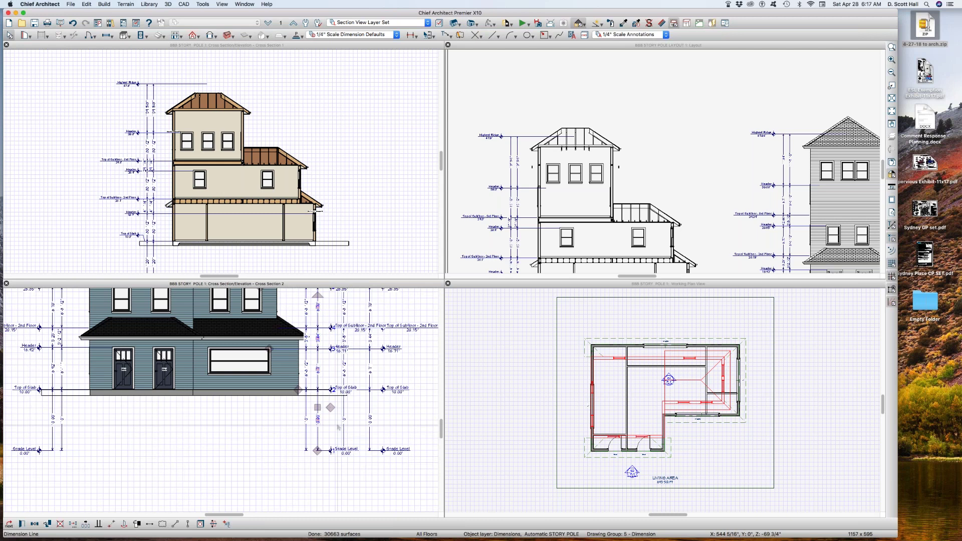
pyautogui.moveTo(343, 402); pyautogui.dragTo(356, 402)
pyautogui.click(314, 468)
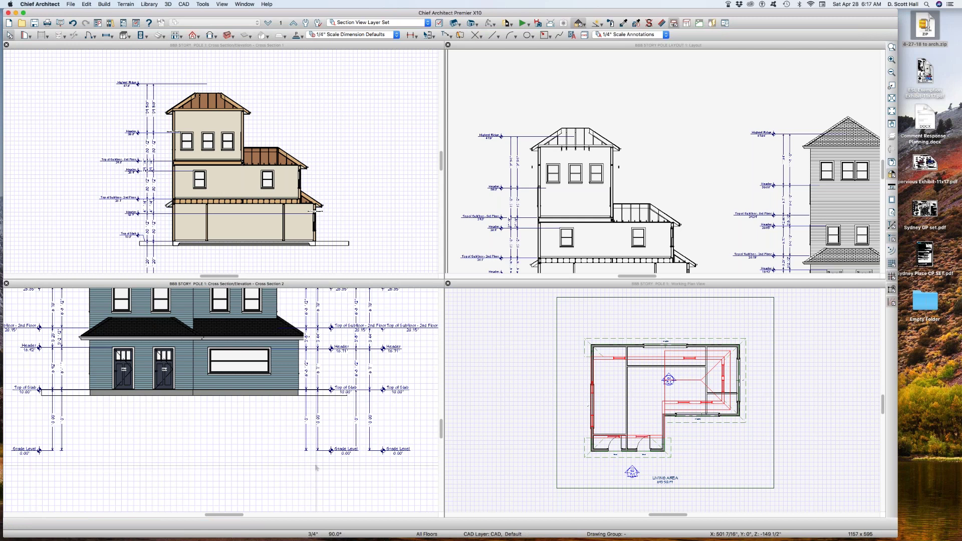
pyautogui.moveTo(268, 428); pyautogui.dragTo(439, 479)
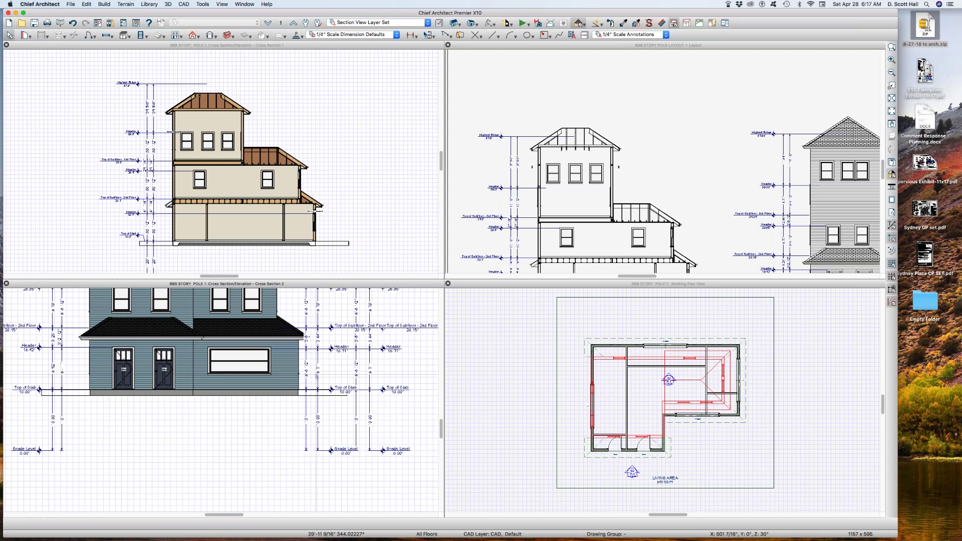
pyautogui.moveTo(317, 375); pyautogui.dragTo(416, 405)
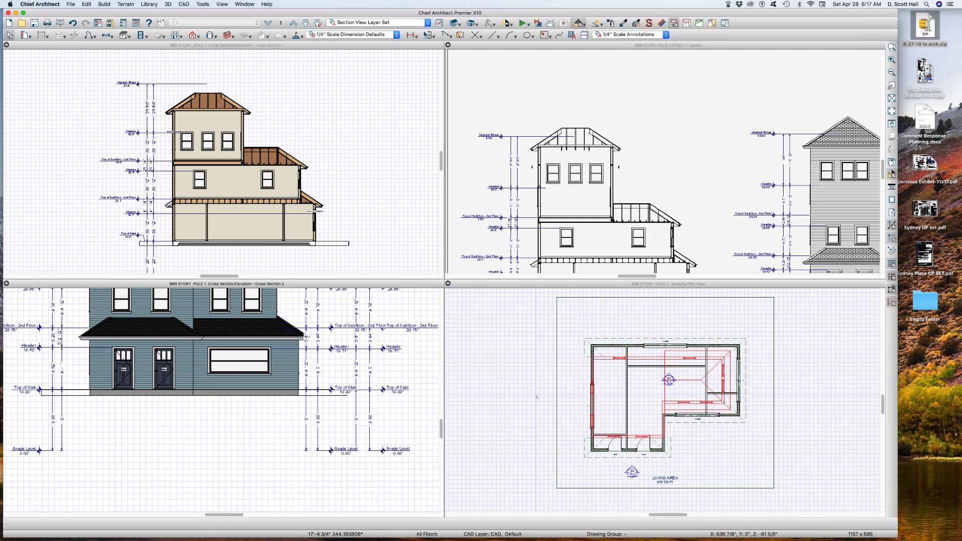
# Draw a rectangular terrain Elevation Region around the whole house in the plan, extending past both sides of the terrain perimeter
pyautogui.click(506, 380)
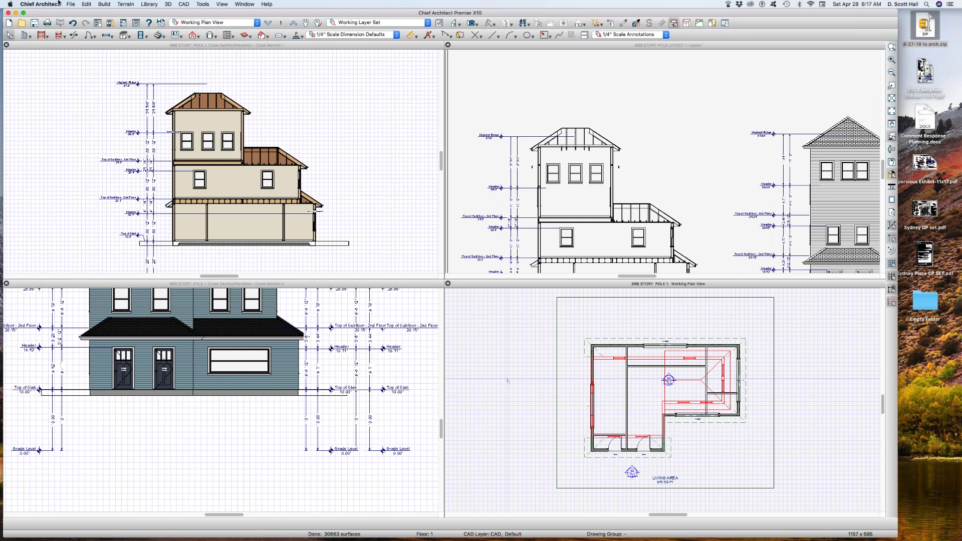
pyautogui.click(126, 4)
pyautogui.moveTo(155, 58)
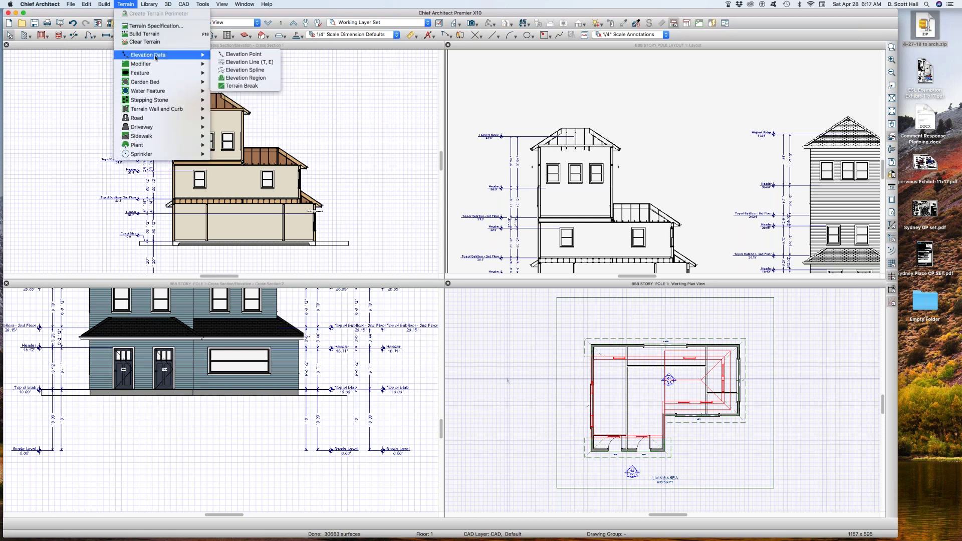
pyautogui.click(245, 78)
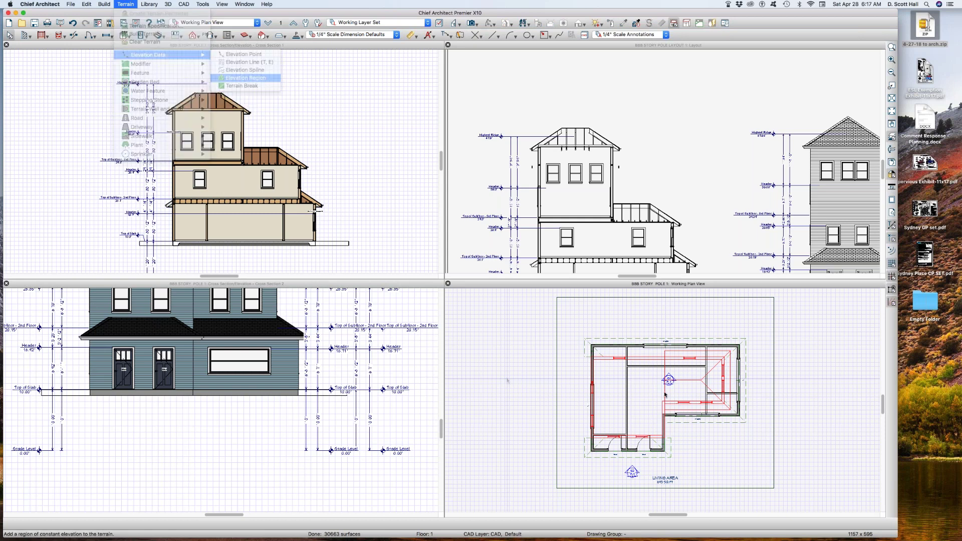
pyautogui.moveTo(533, 321)
pyautogui.mouseDown()
pyautogui.moveTo(762, 468)
pyautogui.moveTo(818, 469)
pyautogui.mouseUp()
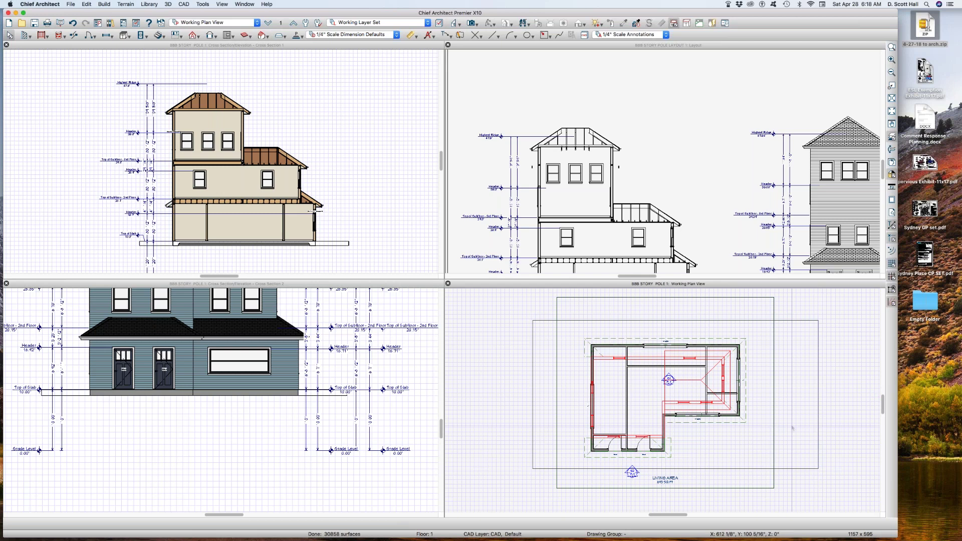
# Give the elevation region a solid fill in green with 70% transparency
pyautogui.click(818, 444)
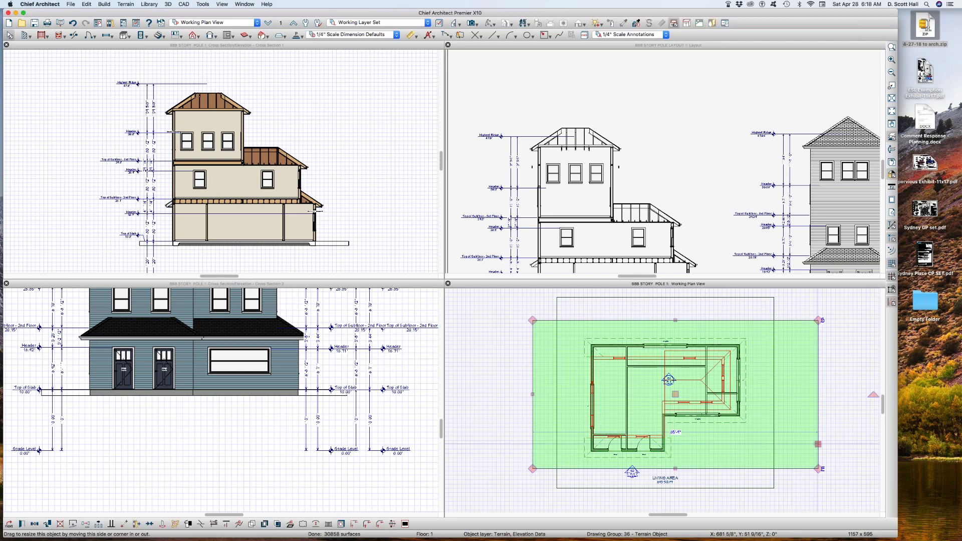
pyautogui.doubleClick(819, 444)
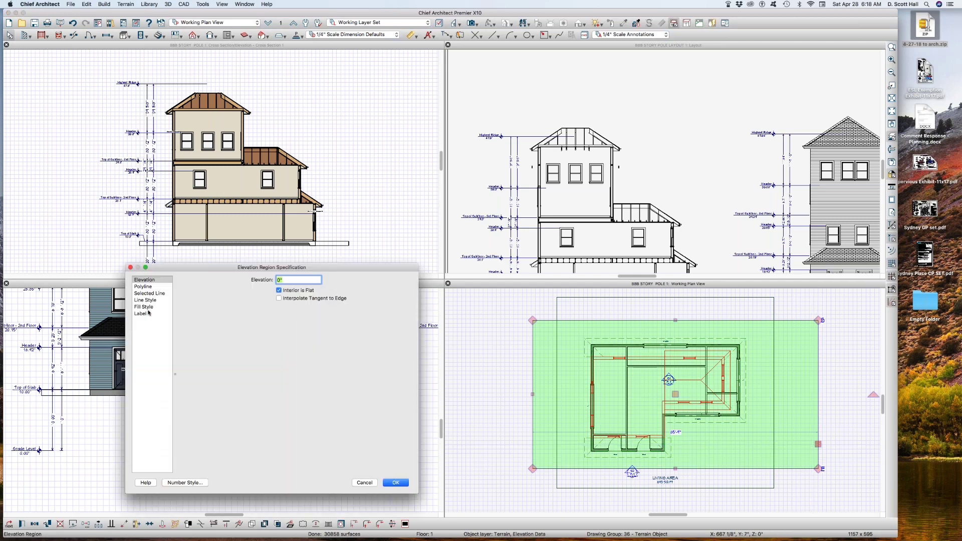
pyautogui.click(149, 306)
pyautogui.click(265, 296)
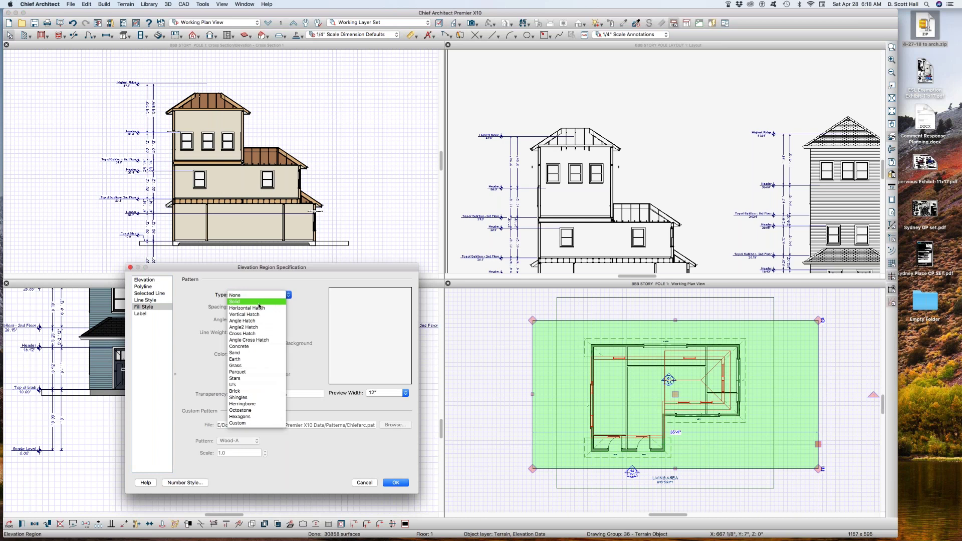
pyautogui.click(258, 303)
pyautogui.click(254, 355)
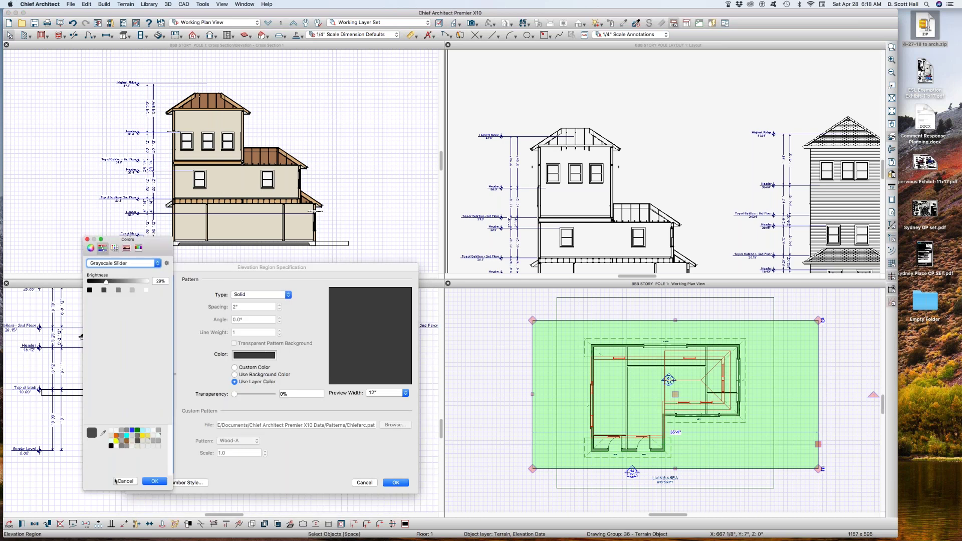
pyautogui.click(114, 248)
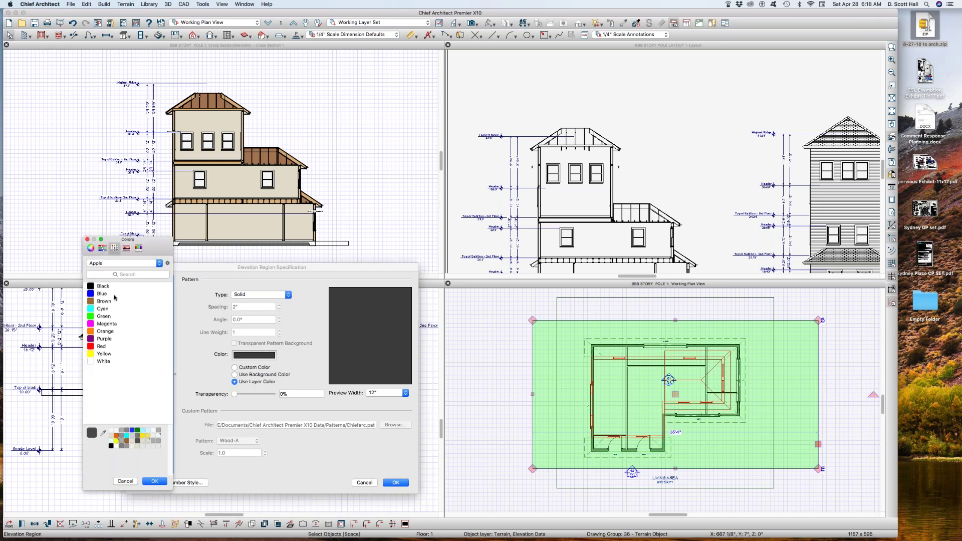
pyautogui.click(92, 317)
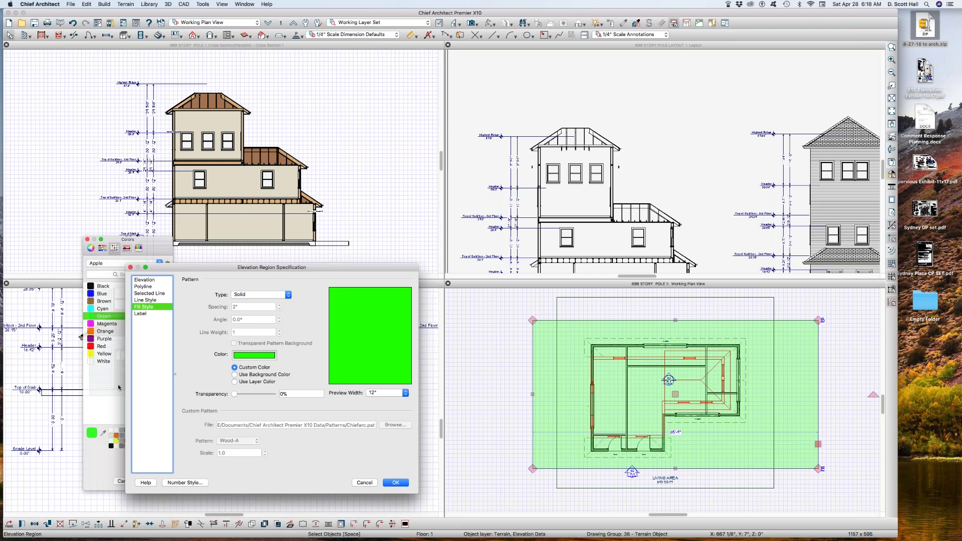
pyautogui.press('Return')
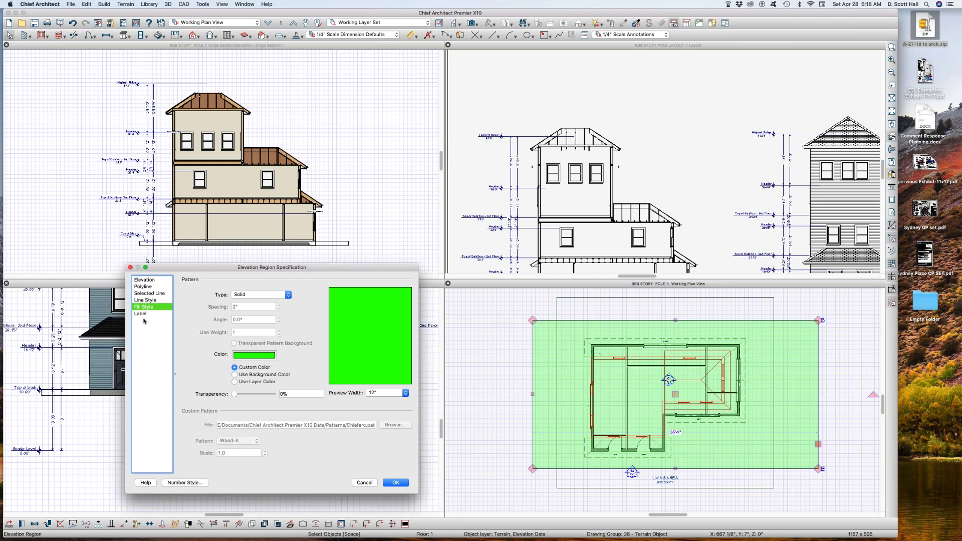
pyautogui.click(301, 394)
pyautogui.write('70')
pyautogui.press('Return')
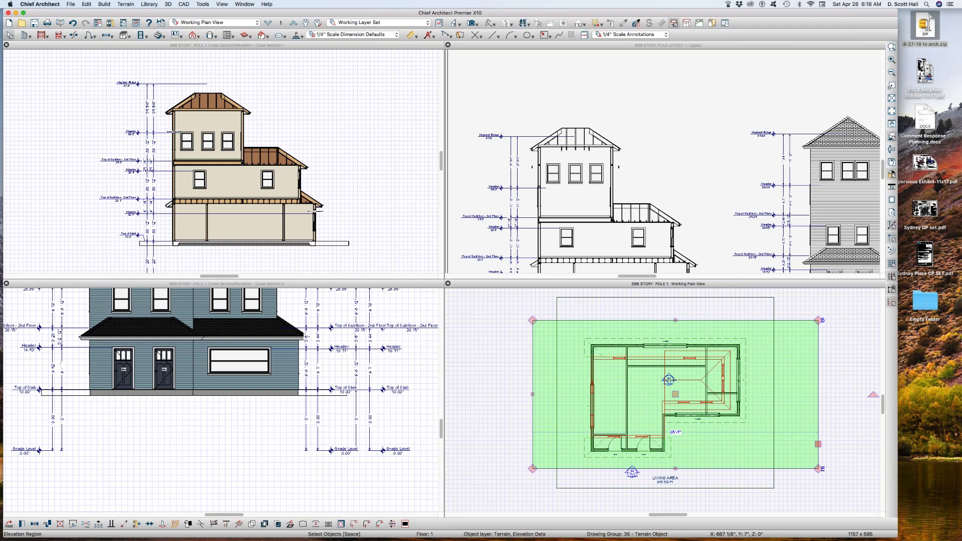
# Set the elevation region's elevation to -2' and stretch its lower edge beyond the terrain perimeter in the plan
pyautogui.click(568, 381)
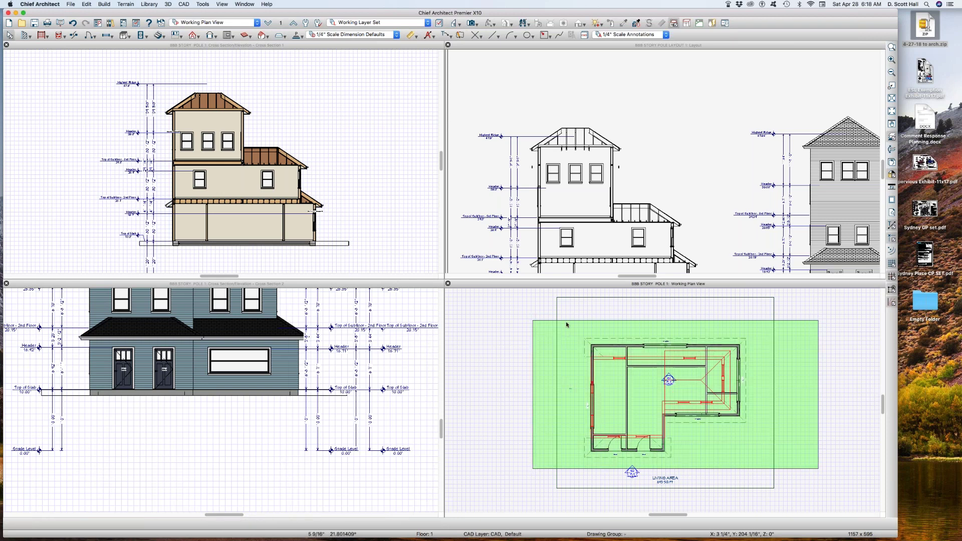
pyautogui.click(535, 372)
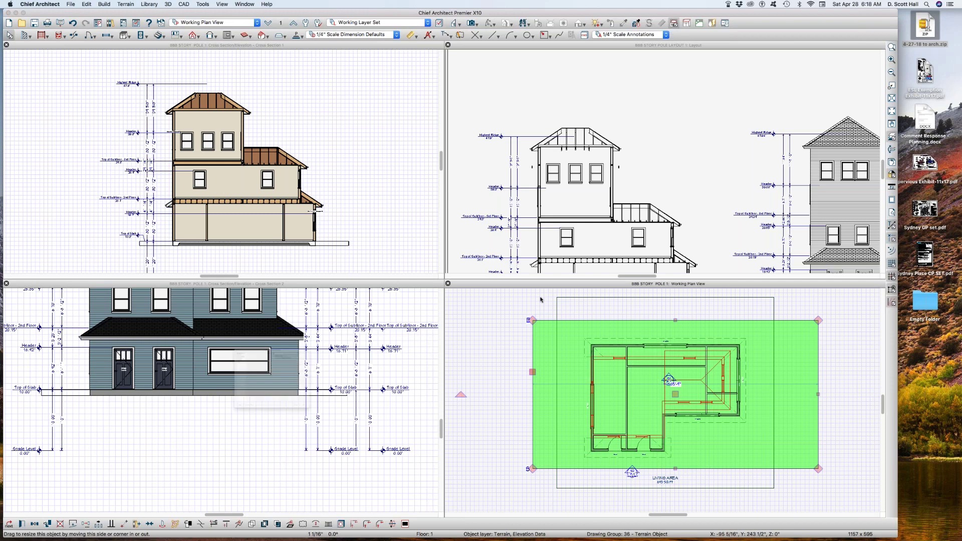
pyautogui.doubleClick(534, 372)
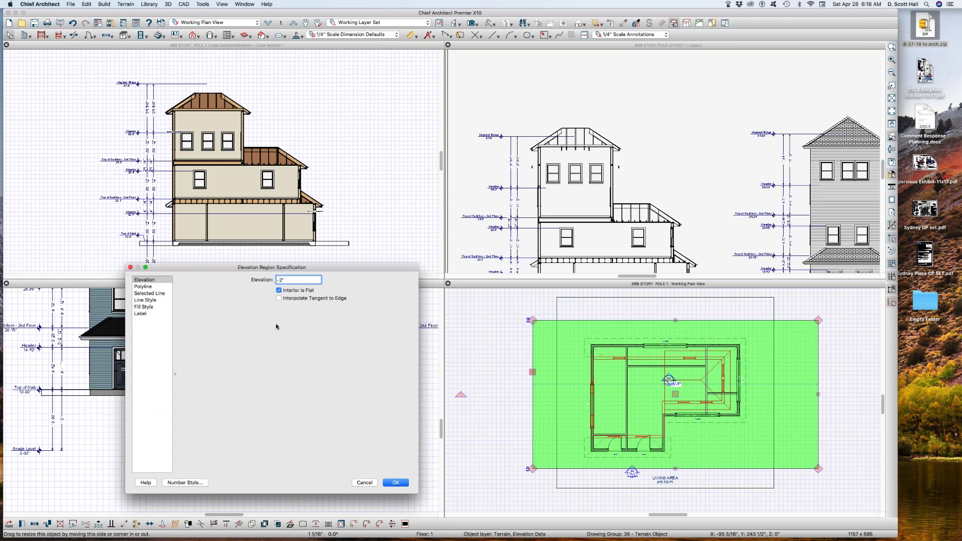
pyautogui.press('Return')
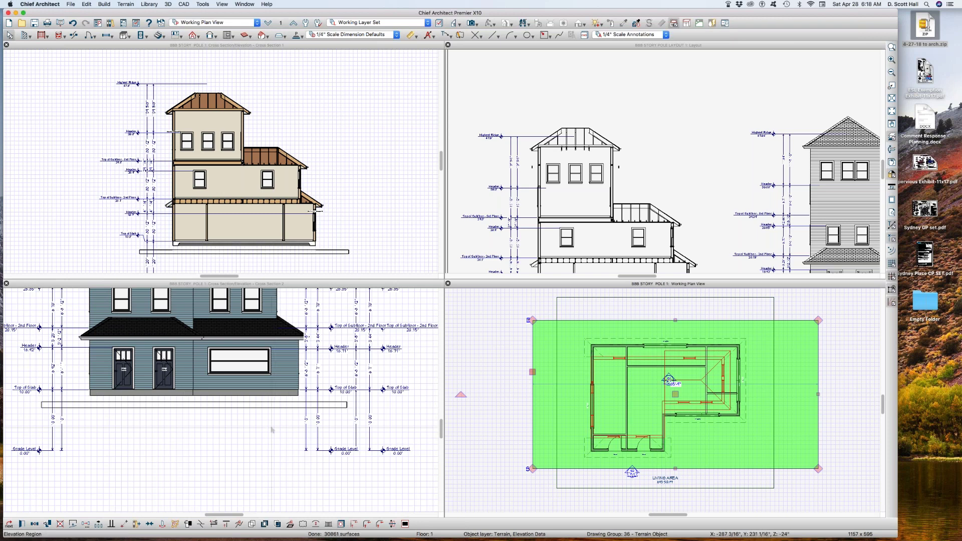
pyautogui.moveTo(595, 476); pyautogui.dragTo(596, 497)
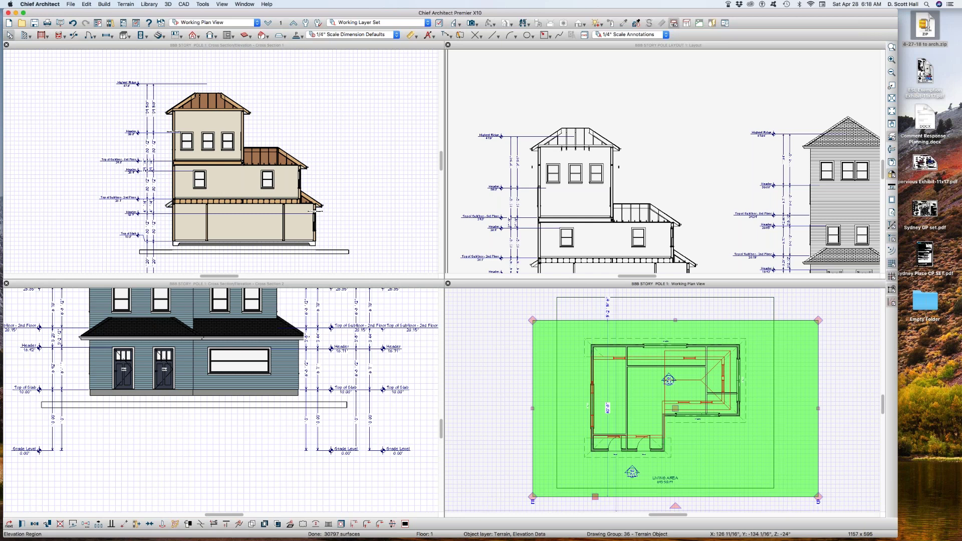
# Pull the elevation region's lower edge in the plan back inside the terrain perimeter, just below the house
pyautogui.moveTo(593, 497); pyautogui.dragTo(591, 466)
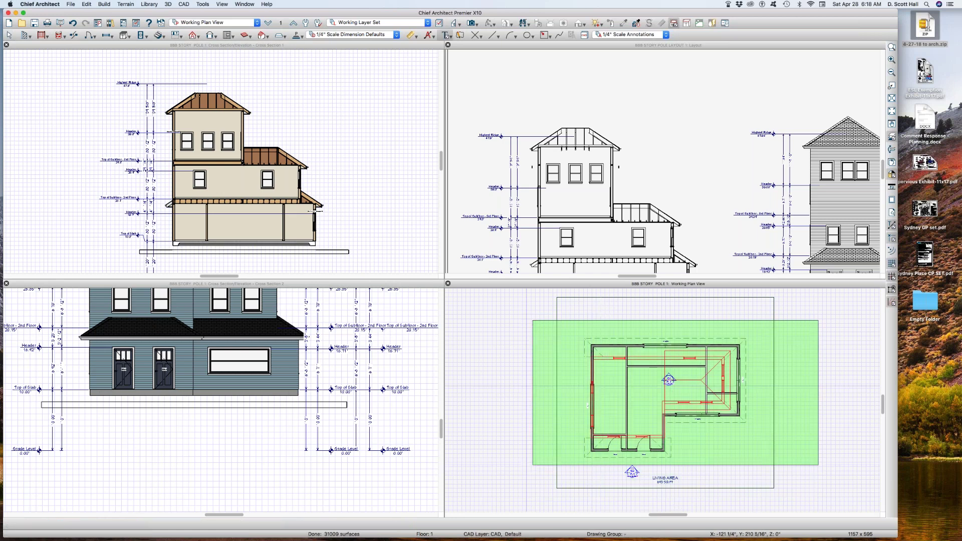
pyautogui.click(216, 411)
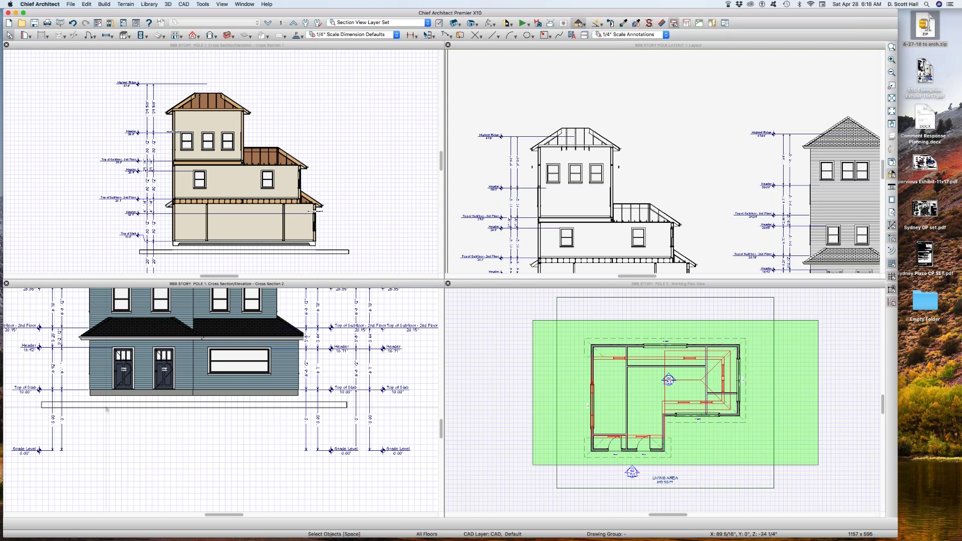
# Set the terrain perimeter's subfloor height above terrain to 6'
pyautogui.click(555, 306)
pyautogui.click(556, 306)
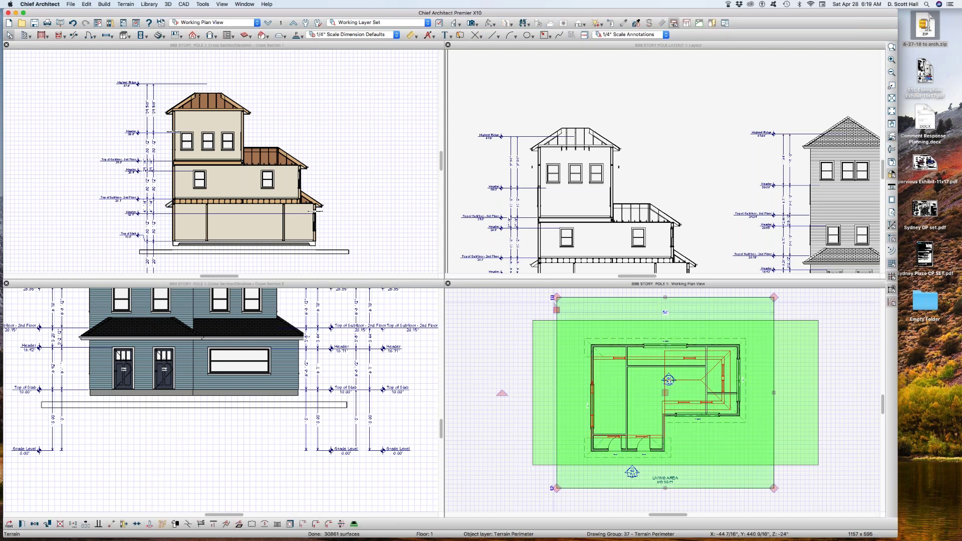
pyautogui.doubleClick(556, 306)
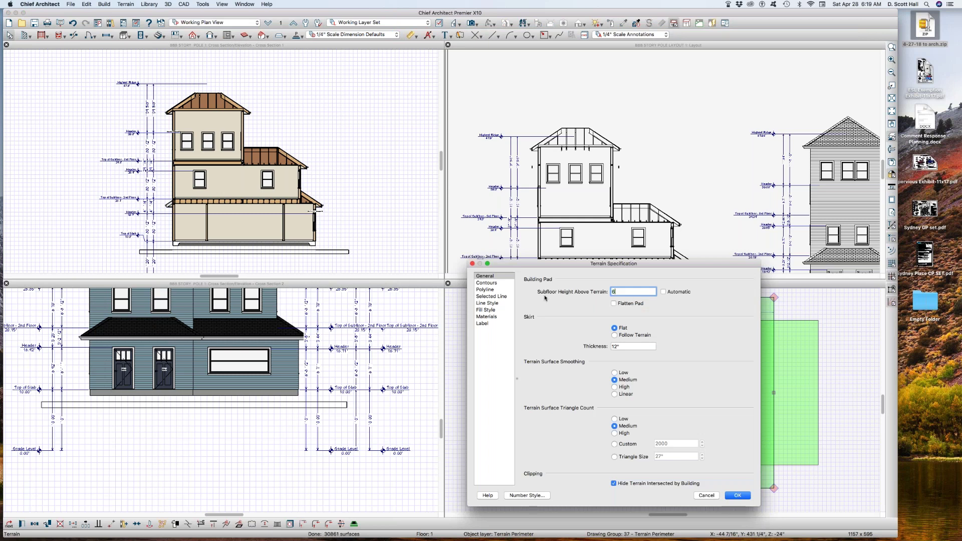
pyautogui.press('Return')
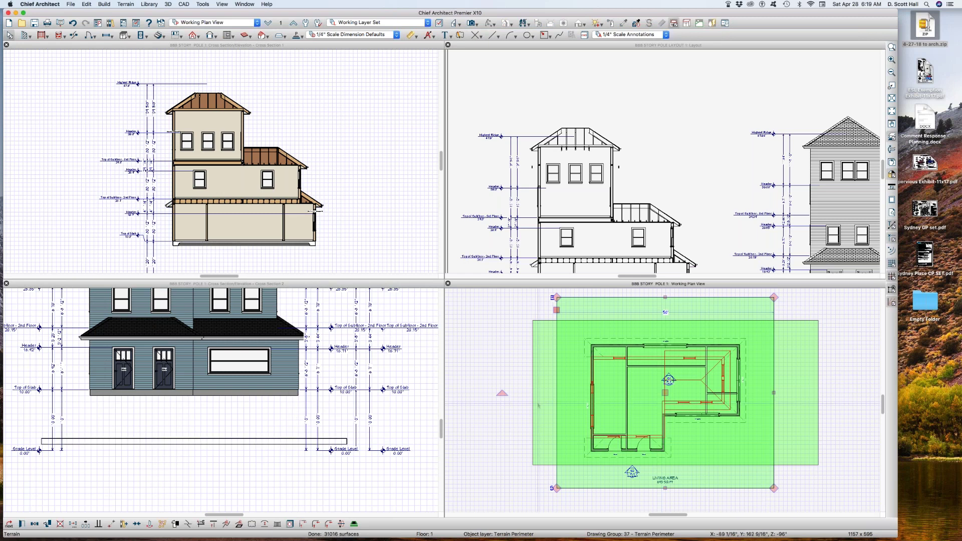
# Set the terrain's subfloor height above terrain to 2' and its skirt thickness to 6'
pyautogui.click(22, 525)
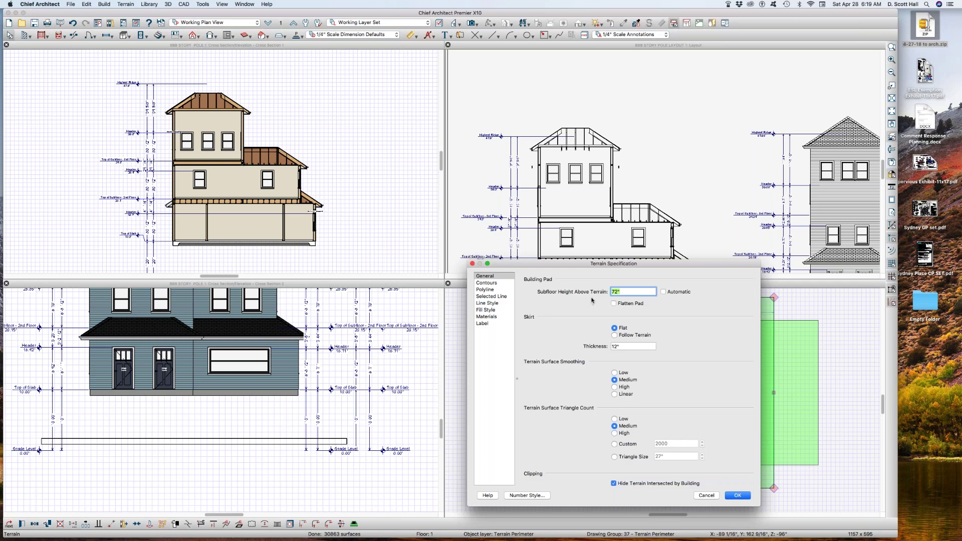
pyautogui.write("2'")
pyautogui.press('Tab')
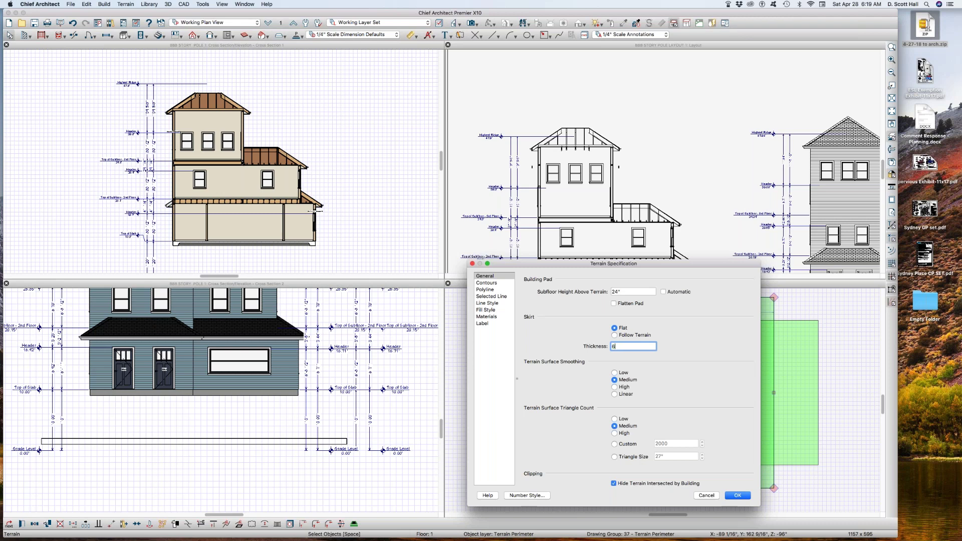
pyautogui.write('6')
pyautogui.press('Return')
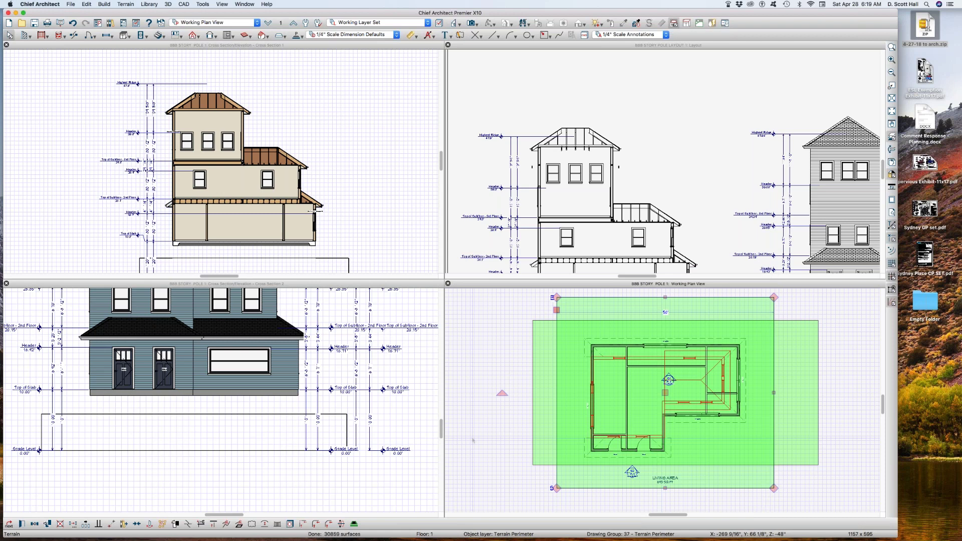
# Draw a shallow rectangular polyline along the terrain's top edge in Cross Section 2, extending past the terrain on both sides
pyautogui.click(291, 428)
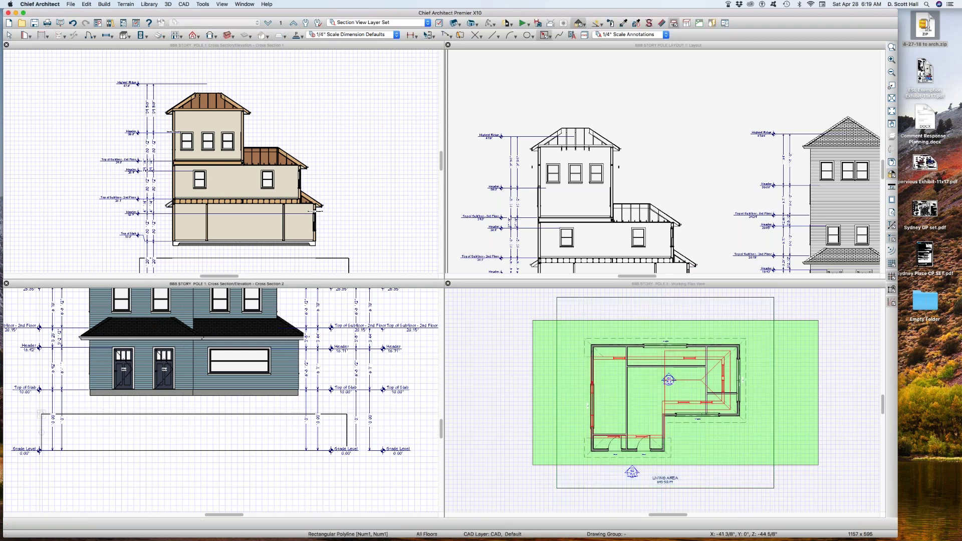
pyautogui.moveTo(42, 415)
pyautogui.mouseDown()
pyautogui.moveTo(401, 440)
pyautogui.moveTo(416, 439)
pyautogui.moveTo(411, 432)
pyautogui.mouseUp()
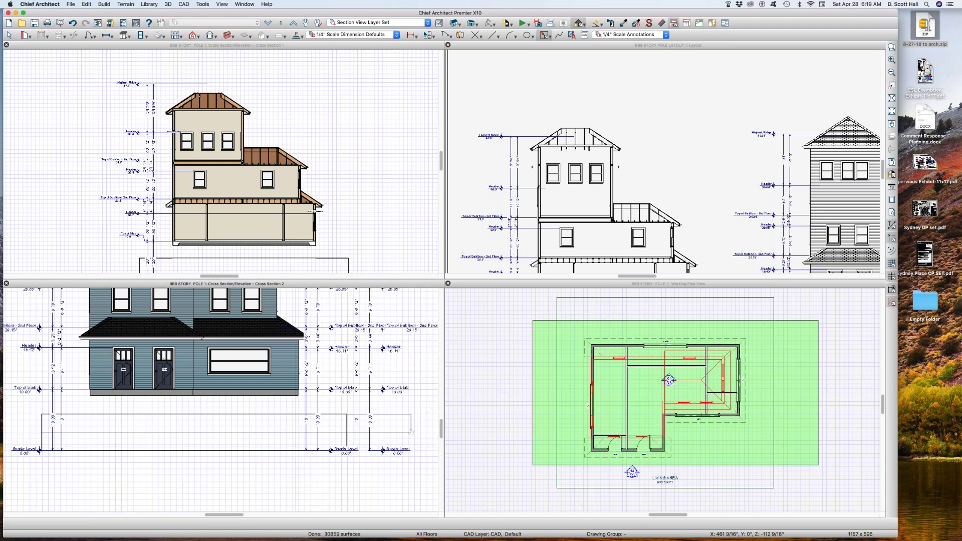
pyautogui.click(206, 432)
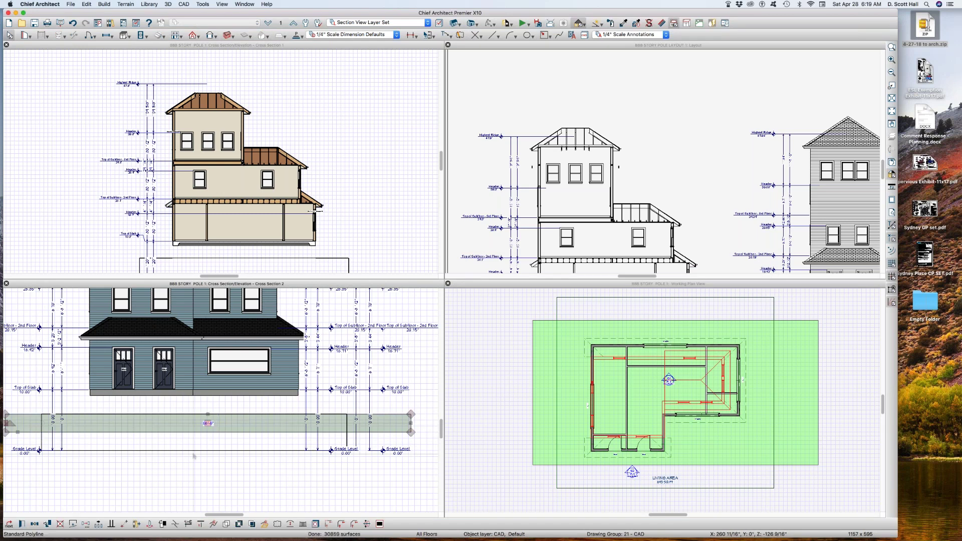
# Give the rectangular polyline in Cross Section 2 a solid medium gray fill
pyautogui.doubleClick(219, 423)
pyautogui.click(571, 252)
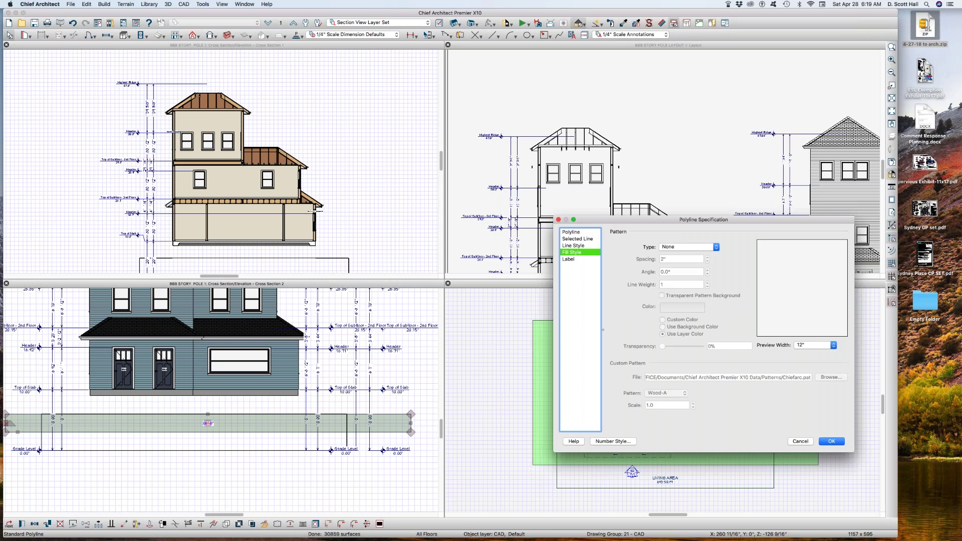
pyautogui.click(689, 247)
pyautogui.click(679, 254)
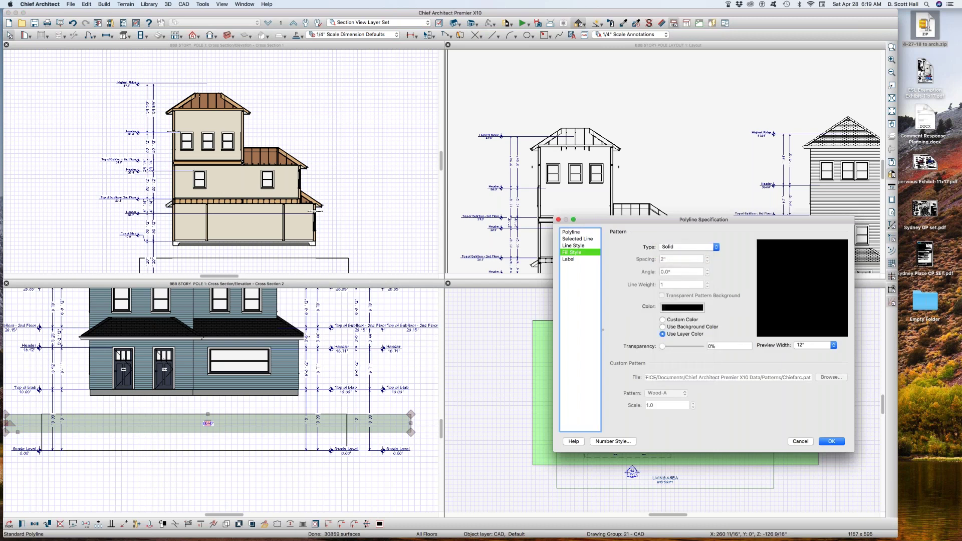
pyautogui.click(682, 308)
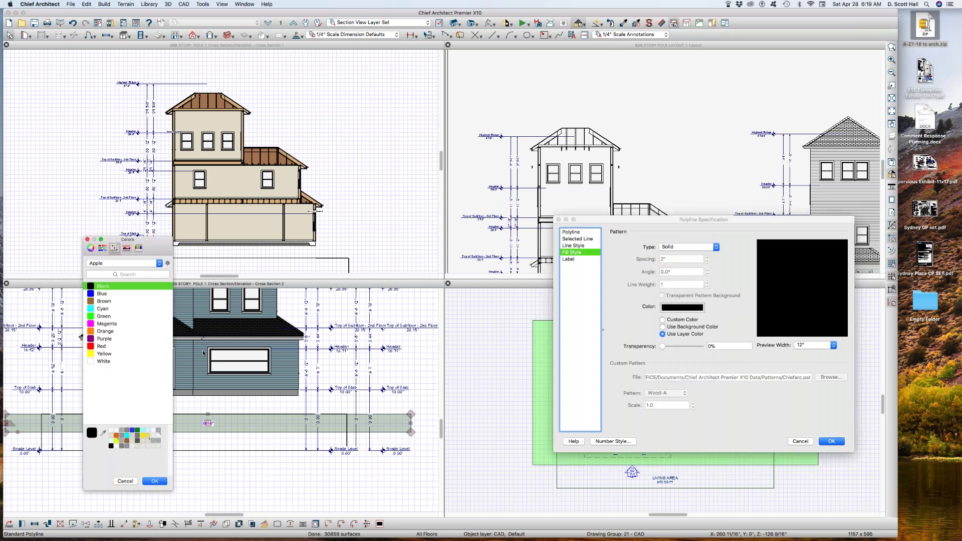
pyautogui.click(102, 248)
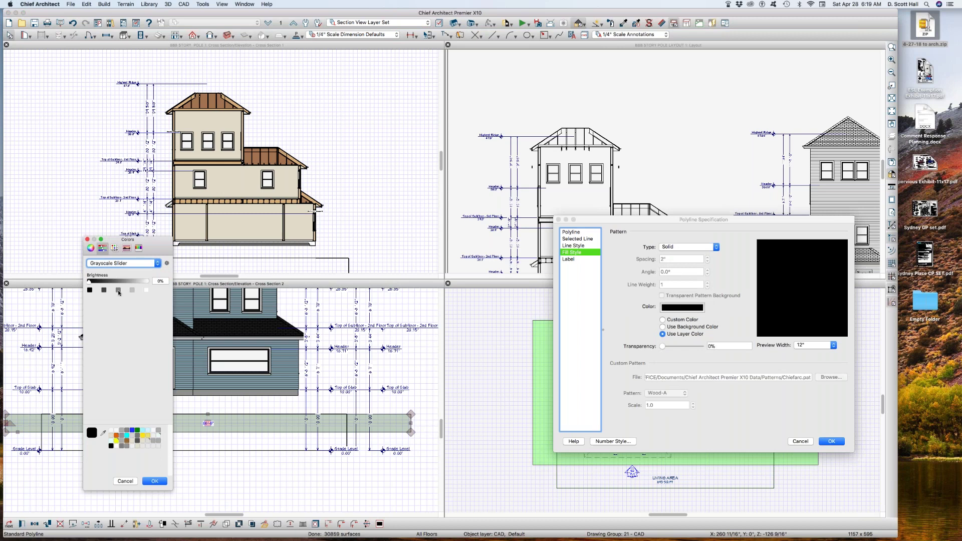
pyautogui.click(118, 290)
pyautogui.click(154, 482)
pyautogui.click(832, 441)
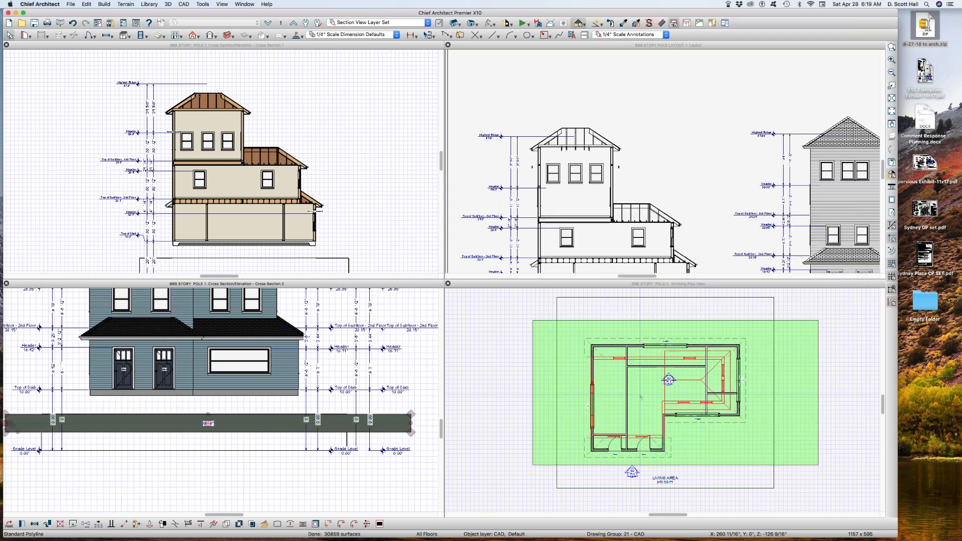
pyautogui.click(241, 469)
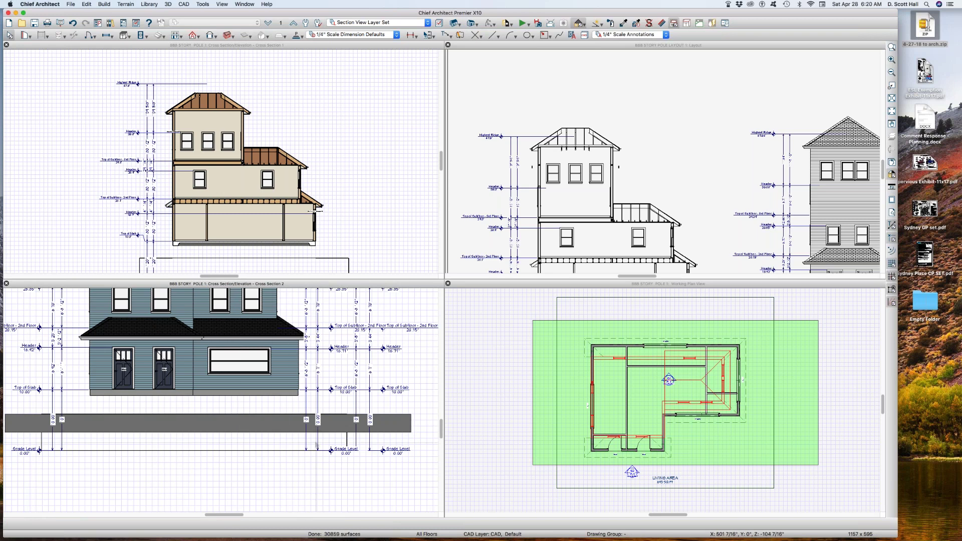
# Make the two story pole lines nearest the house's right side also locate the terrain surface, and move the decimal line outward
pyautogui.scroll(2, 324, 439)
pyautogui.moveTo(317, 343); pyautogui.dragTo(395, 382)
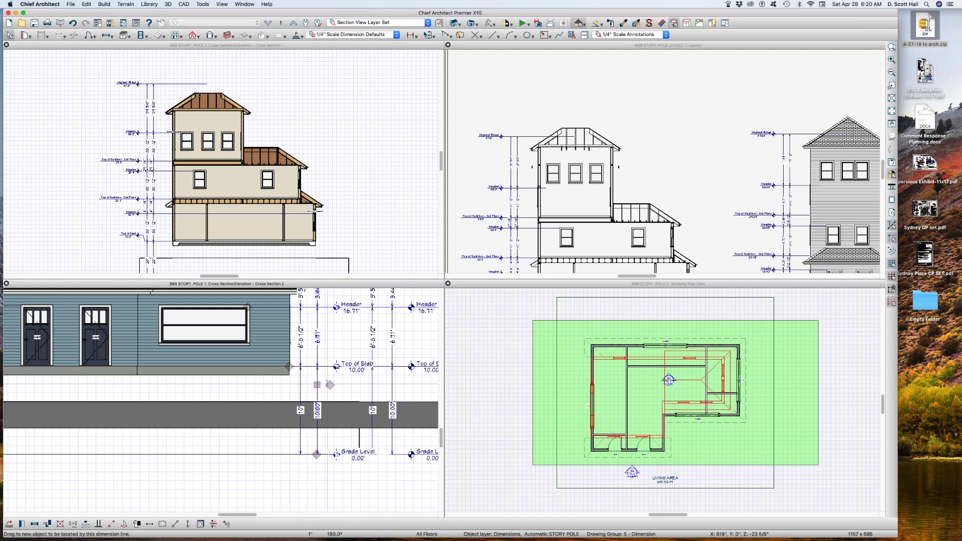
pyautogui.moveTo(330, 384); pyautogui.dragTo(330, 400)
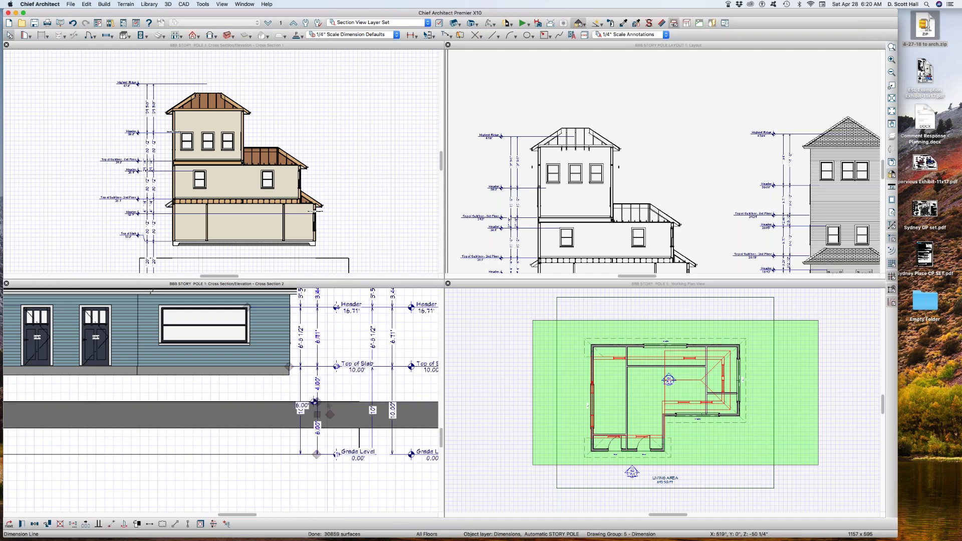
pyautogui.click(301, 381)
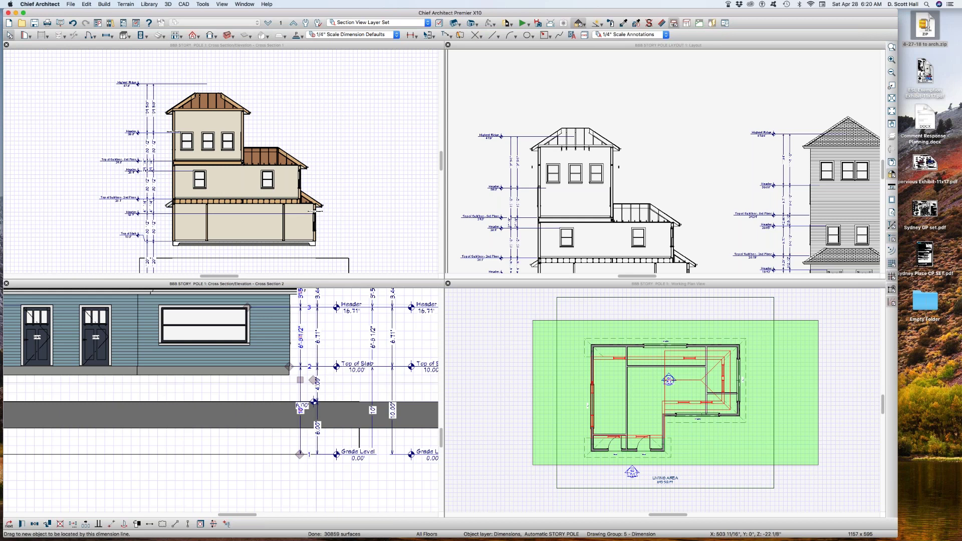
pyautogui.moveTo(314, 381); pyautogui.dragTo(294, 402)
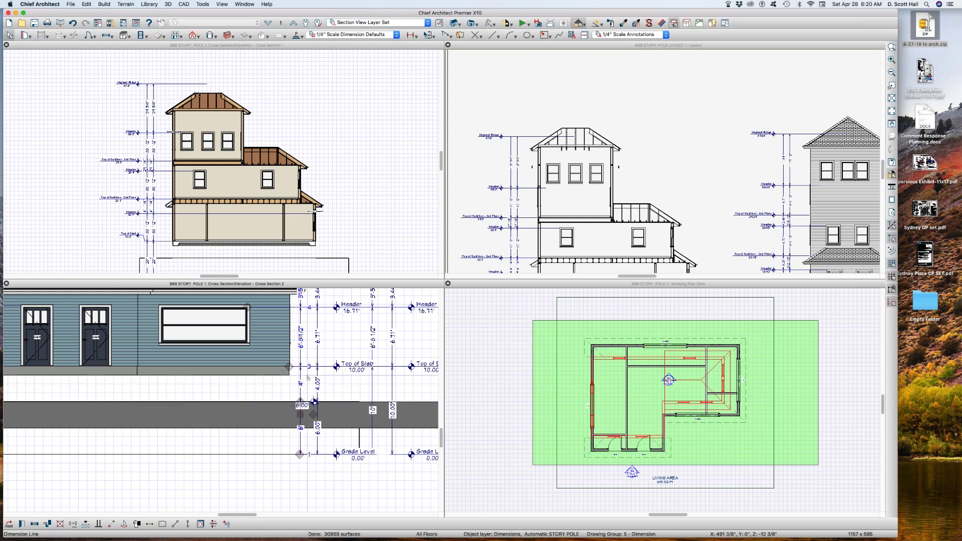
pyautogui.click(320, 353)
pyautogui.moveTo(319, 352); pyautogui.dragTo(334, 353)
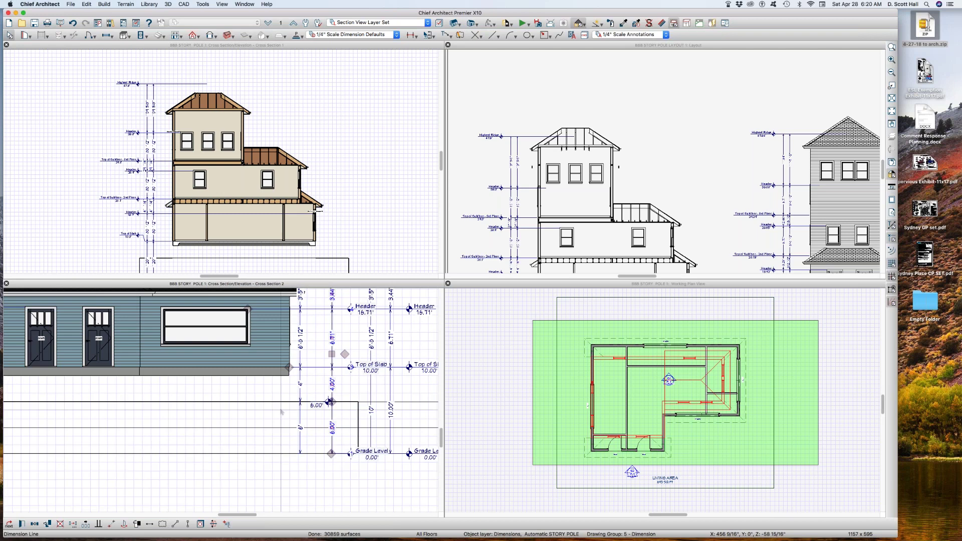
# Delete all the story pole dimensions in Cross Section 2 and regenerate one automatic set on each side of the house
pyautogui.scroll(-1, 307, 430)
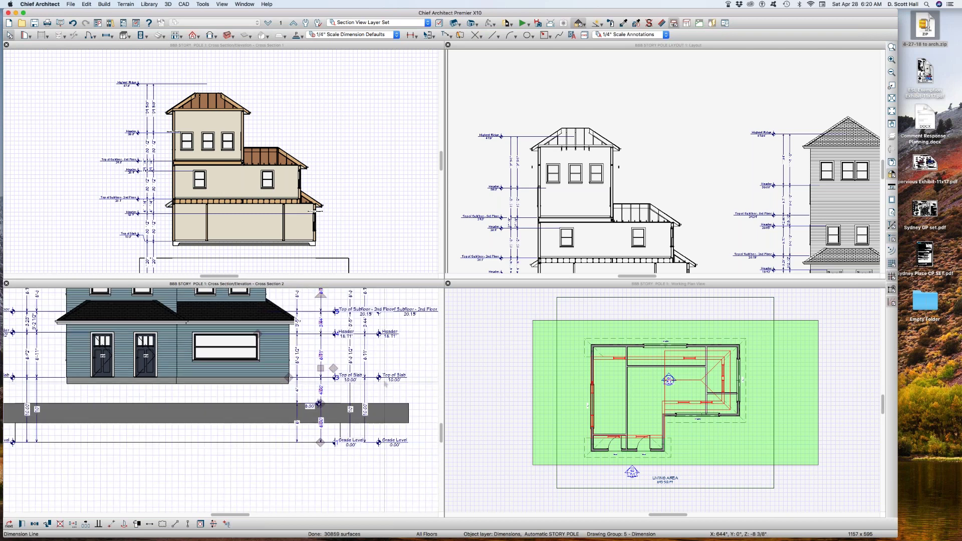
pyautogui.scroll(-3, 384, 389)
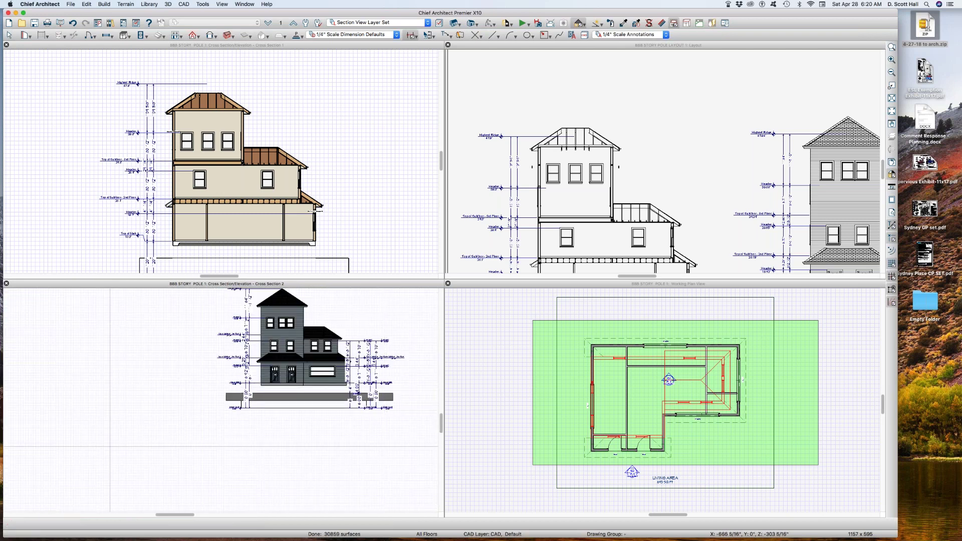
pyautogui.scroll(-1, 111, 441)
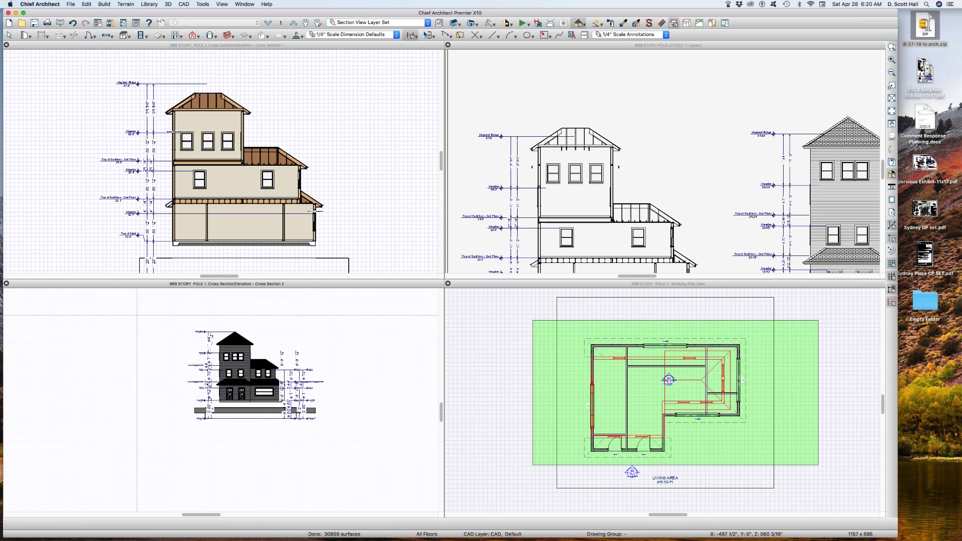
pyautogui.keyDown('shift'); pyautogui.moveTo(138, 317); pyautogui.dragTo(401, 466); pyautogui.keyUp('shift')
pyautogui.press('Delete')
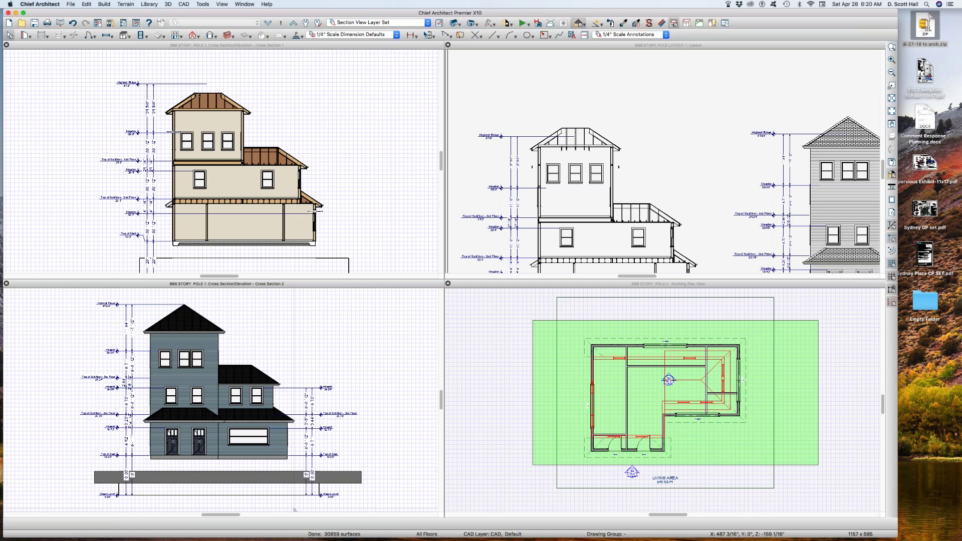
# Examine the Top of Slab and Grade Level markers on the story pole right of the house against the terrain surface
pyautogui.scroll(3, 290, 474)
pyautogui.scroll(2, 321, 466)
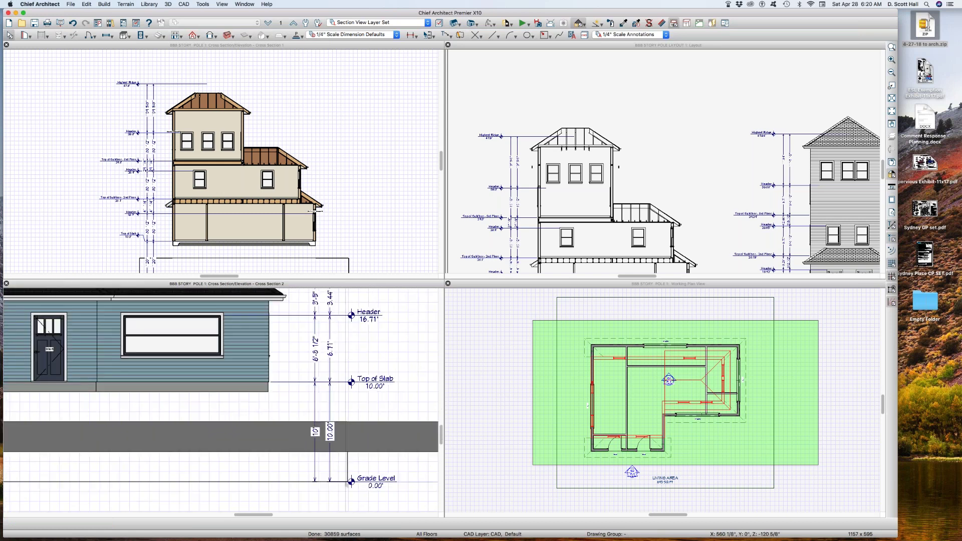
pyautogui.moveTo(330, 362)
pyautogui.mouseDown()
pyautogui.moveTo(450, 403)
pyautogui.moveTo(427, 409)
pyautogui.mouseUp()
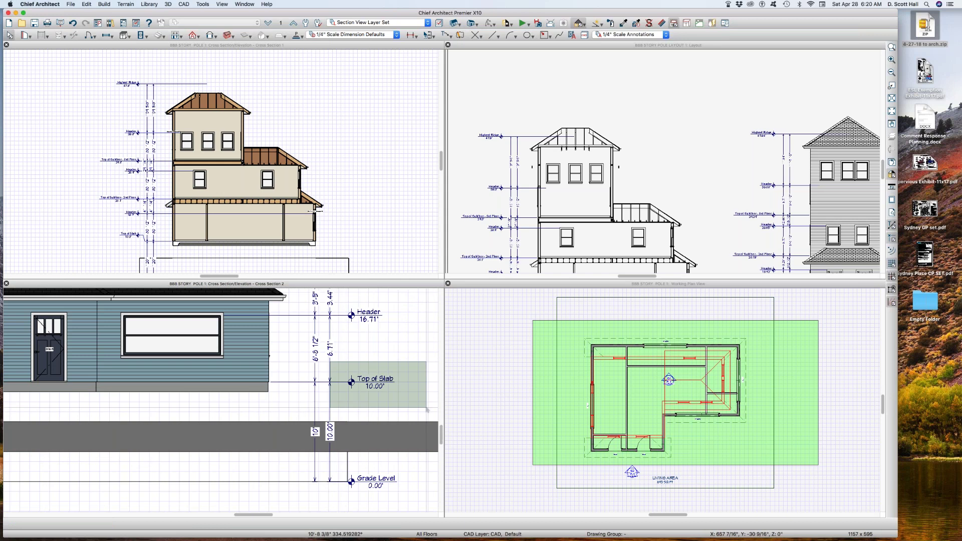
pyautogui.moveTo(427, 408); pyautogui.dragTo(426, 410)
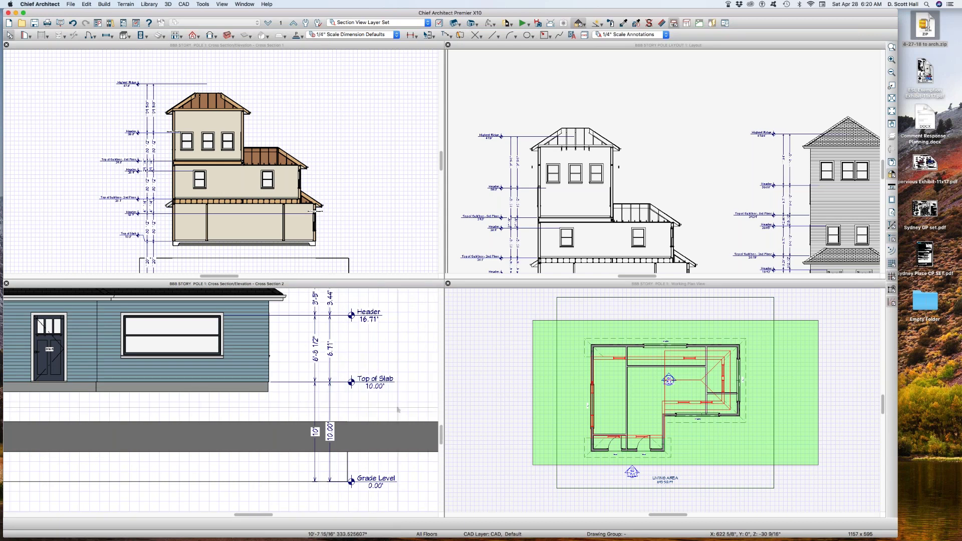
pyautogui.moveTo(345, 358); pyautogui.dragTo(421, 408)
pyautogui.moveTo(342, 463); pyautogui.dragTo(406, 502)
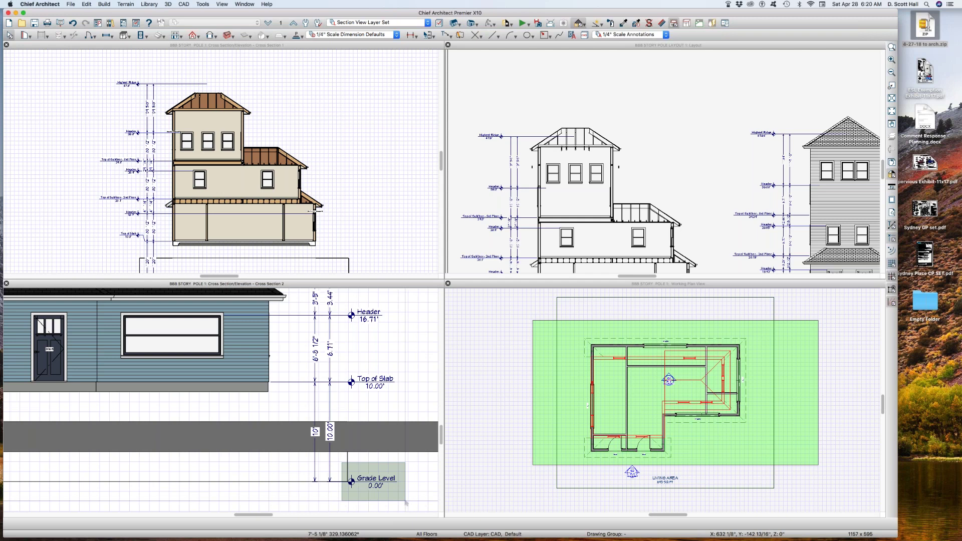
pyautogui.moveTo(406, 502); pyautogui.dragTo(406, 503)
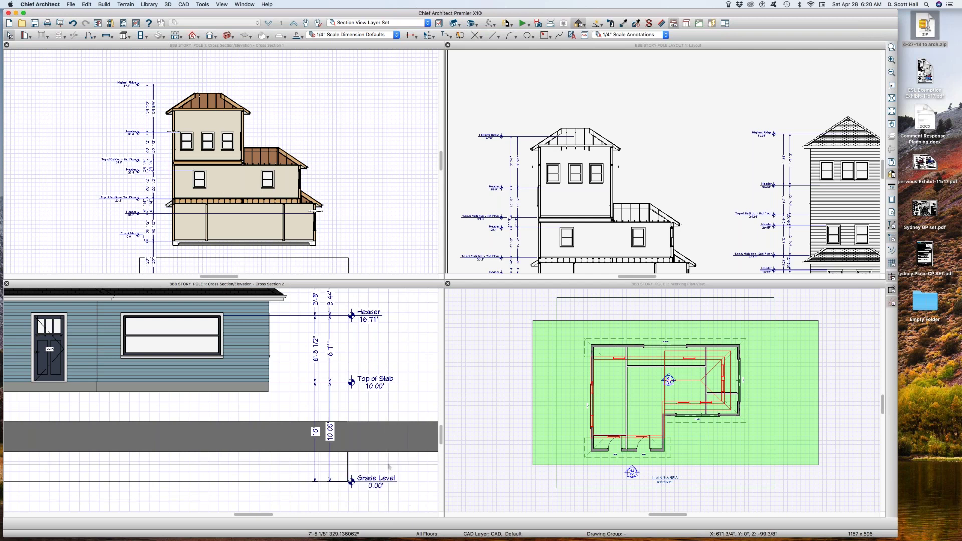
pyautogui.moveTo(334, 346); pyautogui.dragTo(386, 508)
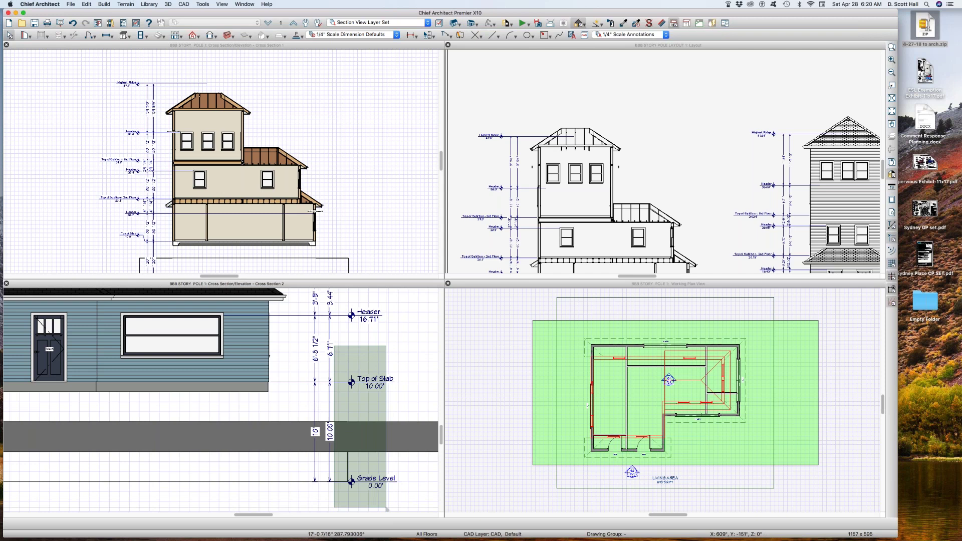
pyautogui.moveTo(386, 508); pyautogui.dragTo(387, 509)
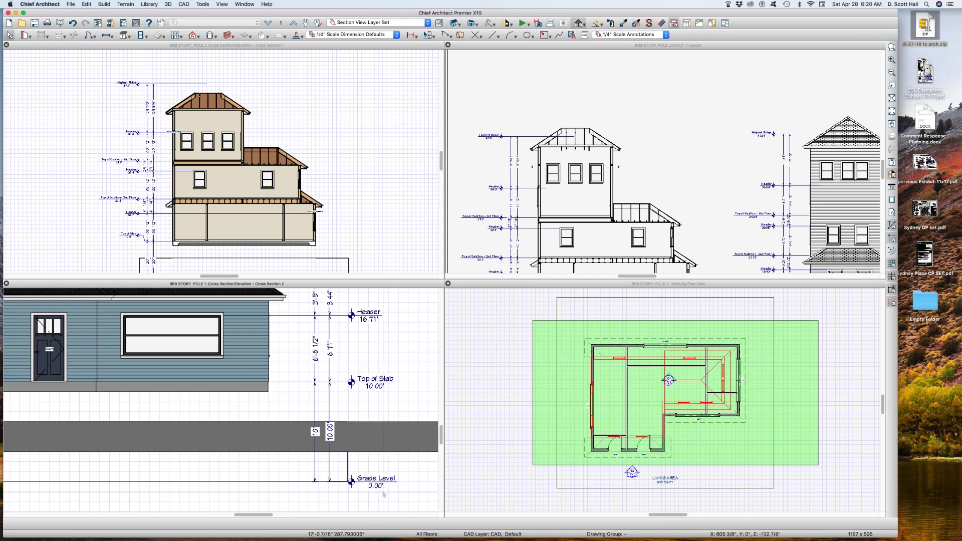
# Separate the two story pole lines right of the house, moving the feet-and-inches line closer and the decimal line farther out
pyautogui.click(296, 406)
pyautogui.press('Delete')
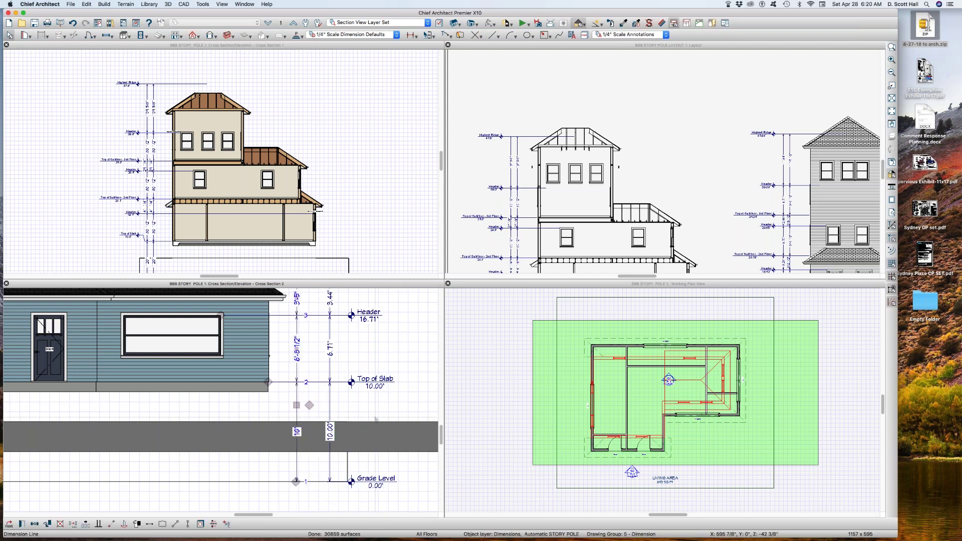
pyautogui.moveTo(330, 398); pyautogui.dragTo(371, 398)
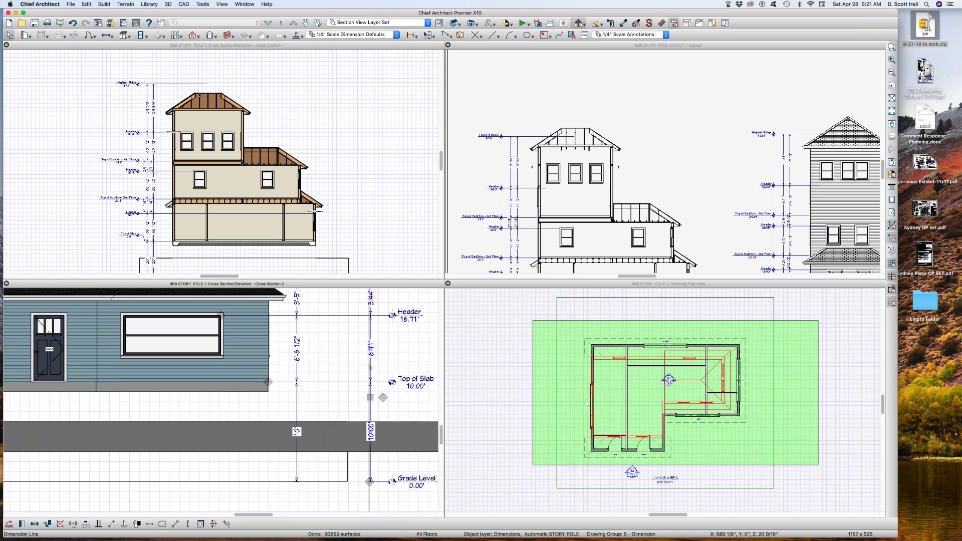
# Make the outer decimal story pole line right of the house in Cross Section 2 also locate the terrain surface
pyautogui.moveTo(383, 364); pyautogui.dragTo(387, 422)
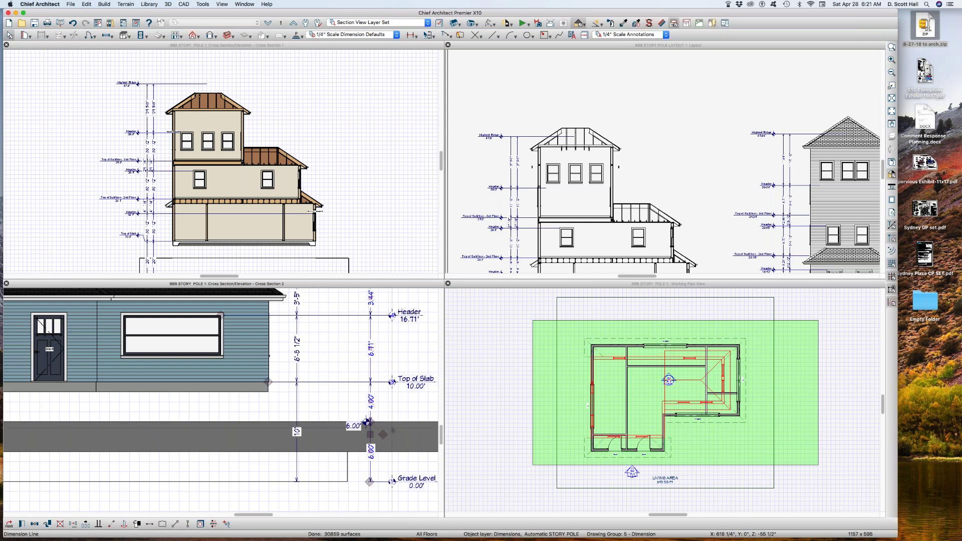
pyautogui.moveTo(324, 401); pyautogui.dragTo(381, 444)
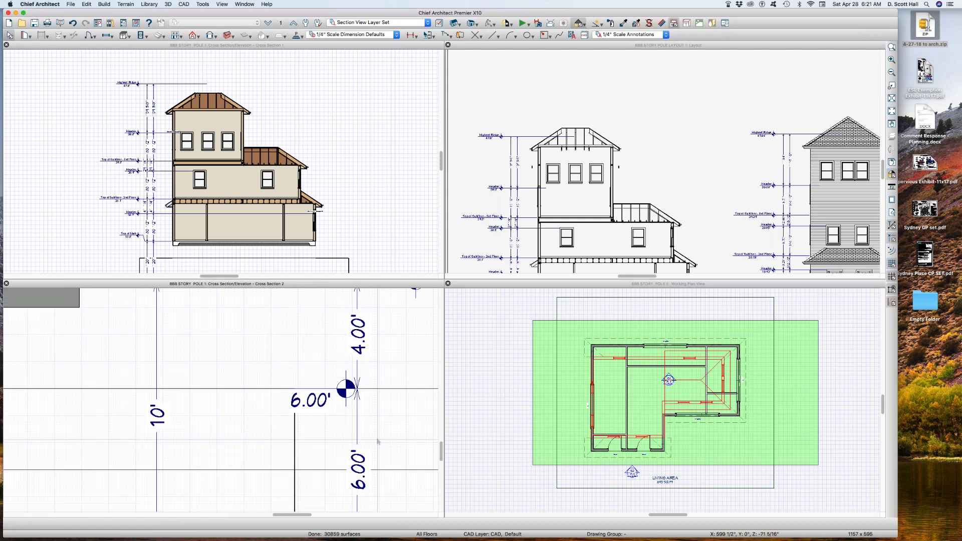
pyautogui.click(357, 418)
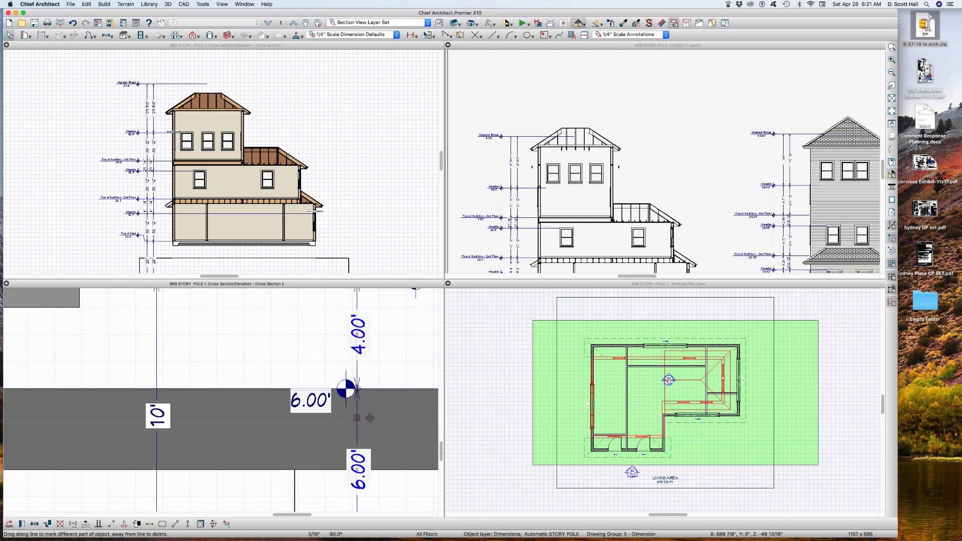
pyautogui.moveTo(359, 388); pyautogui.dragTo(429, 389)
pyautogui.scroll(-1, 271, 386)
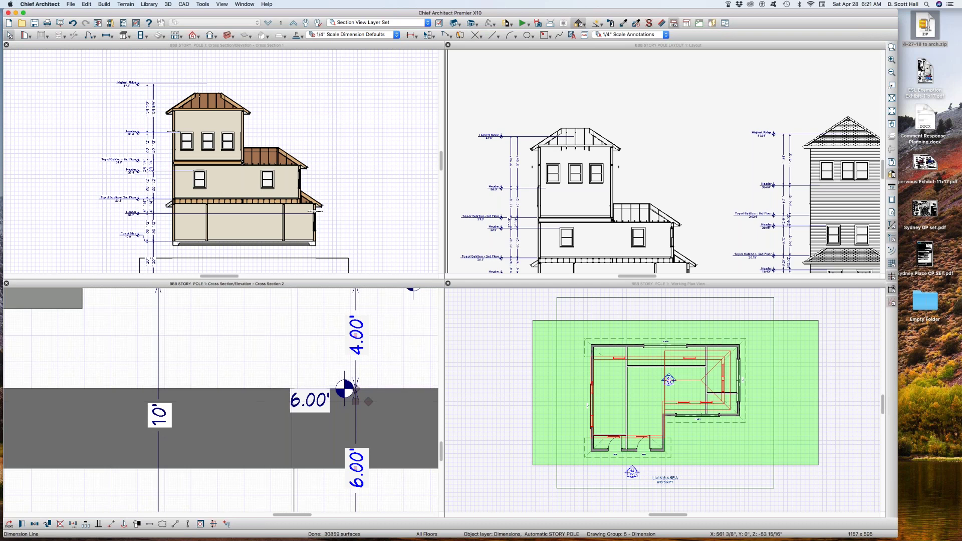
pyautogui.scroll(-1, 261, 383)
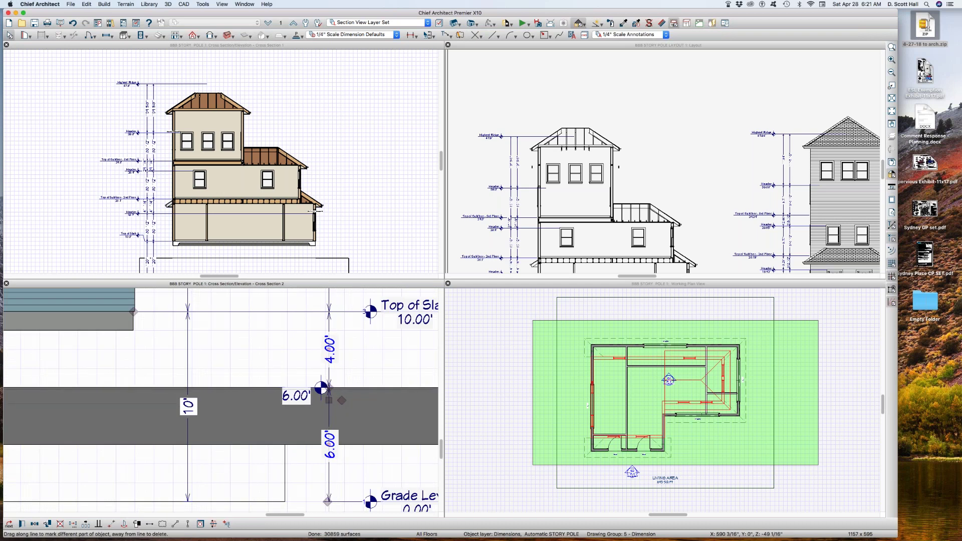
pyautogui.scroll(-2, 316, 391)
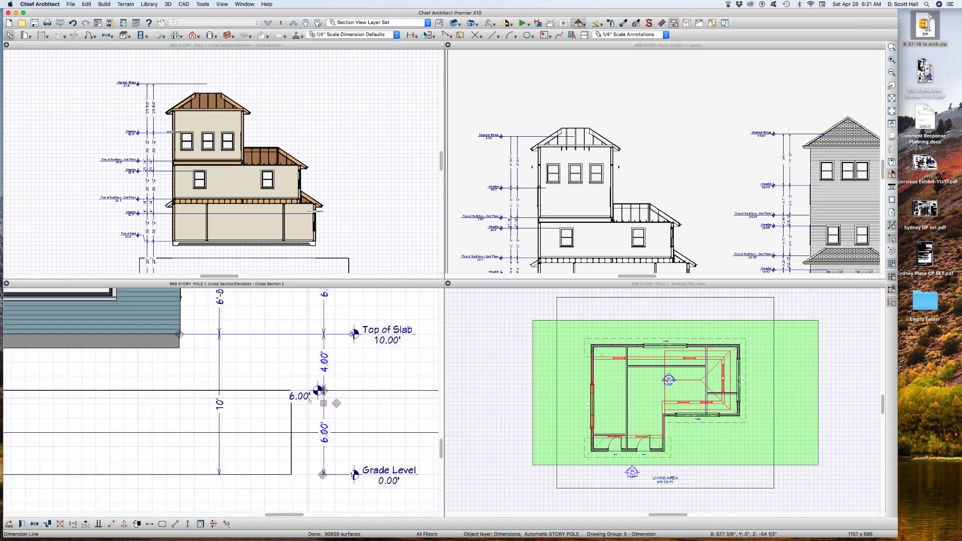
# Compare the Top of Slab, terrain surface and Grade Level positions along the two story pole lines right of the house
pyautogui.click(309, 399)
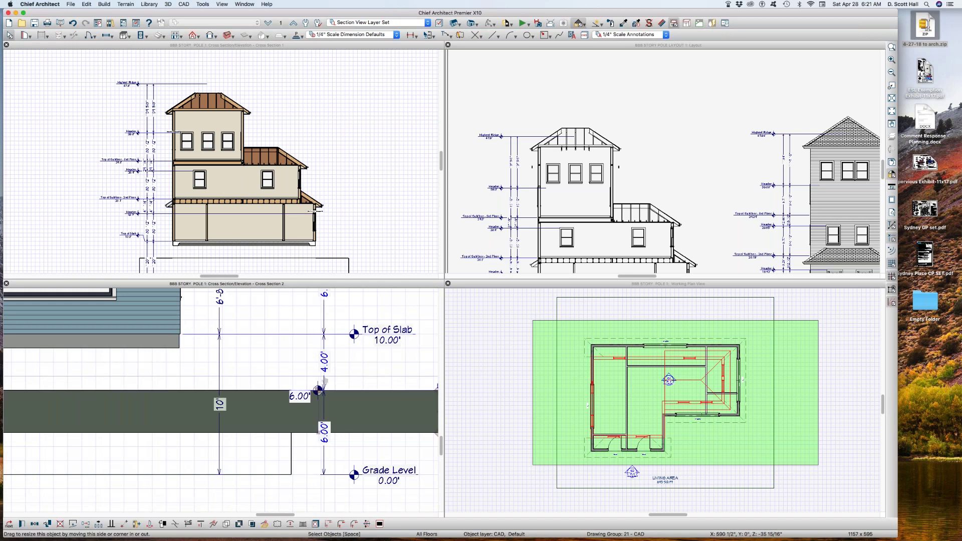
pyautogui.click(324, 374)
pyautogui.press('Escape')
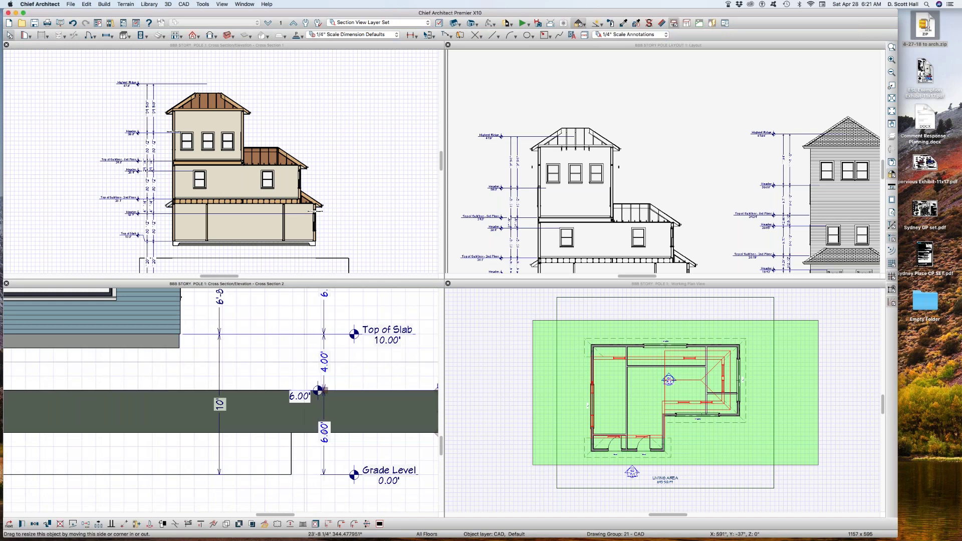
pyautogui.press('Escape')
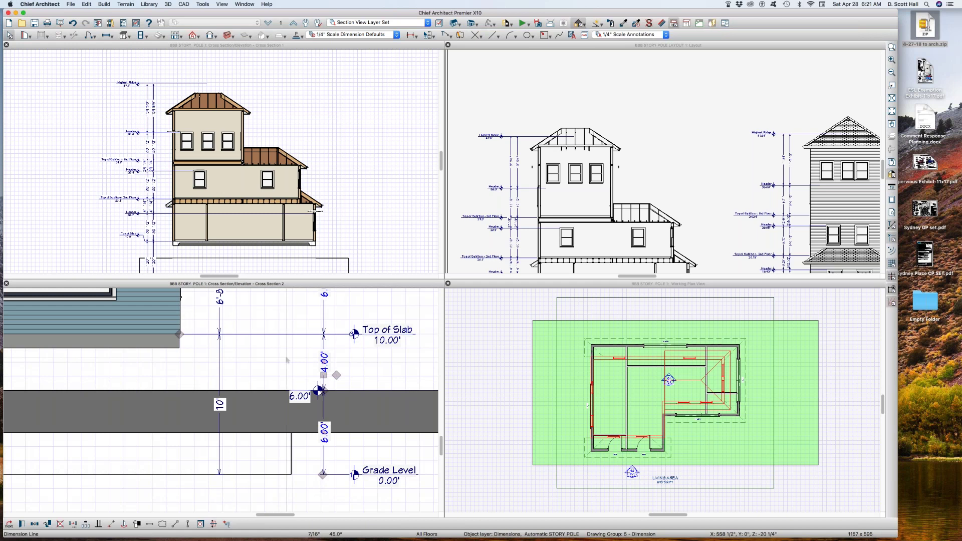
pyautogui.moveTo(261, 357); pyautogui.dragTo(378, 426)
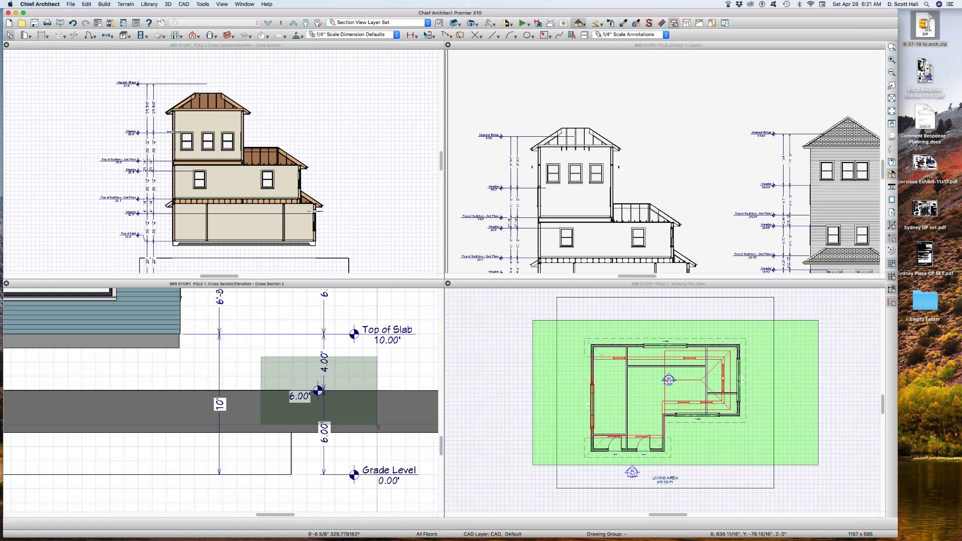
pyautogui.moveTo(379, 427); pyautogui.dragTo(379, 427)
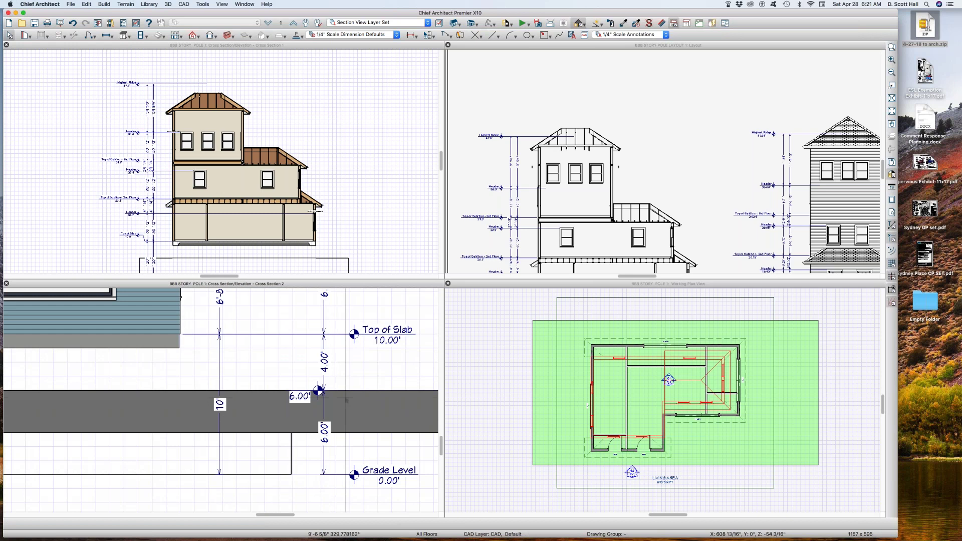
pyautogui.moveTo(307, 345); pyautogui.dragTo(349, 385)
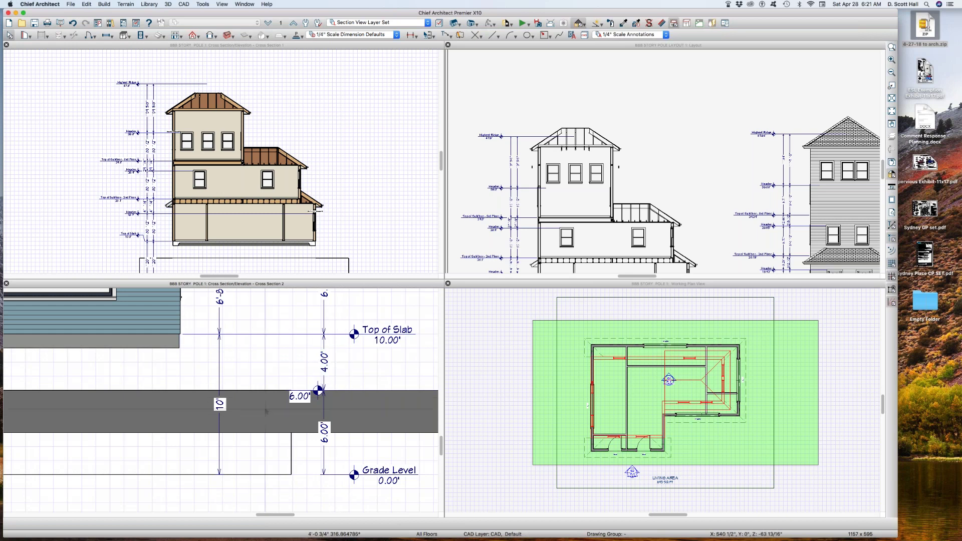
pyautogui.moveTo(260, 386); pyautogui.dragTo(348, 422)
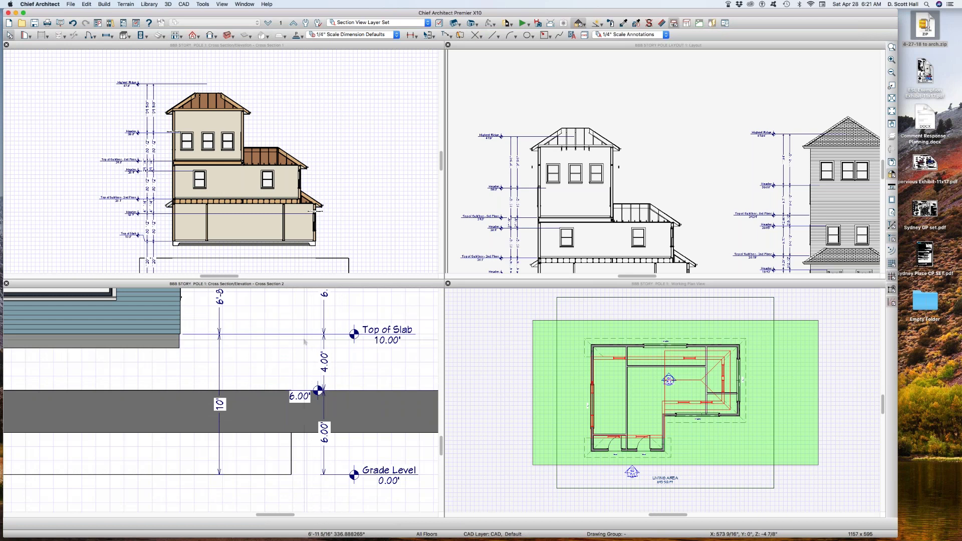
pyautogui.scroll(-2, 304, 342)
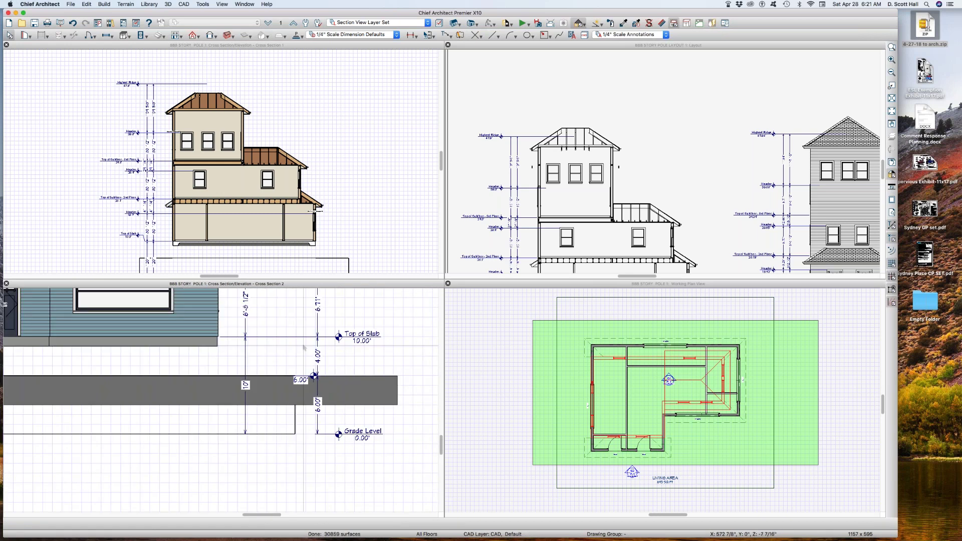
pyautogui.click(246, 358)
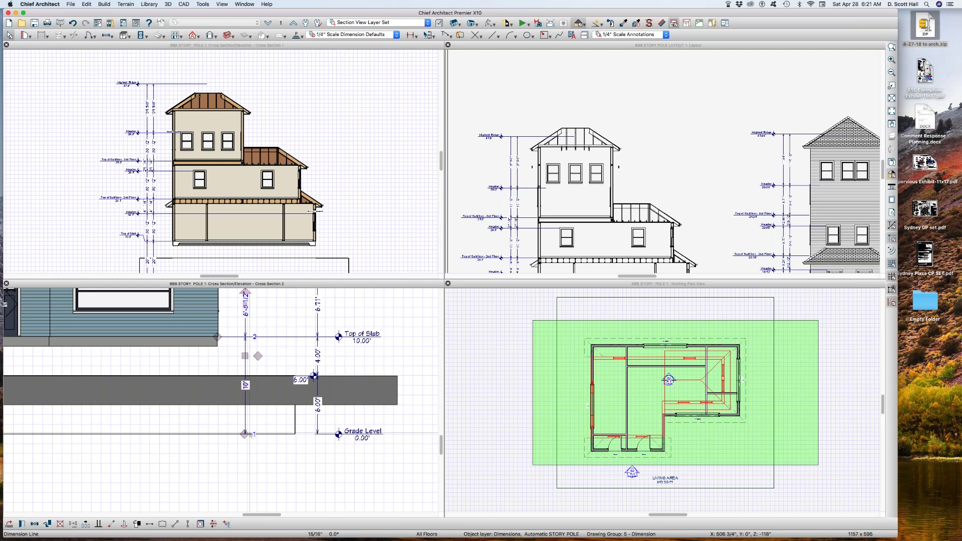
pyautogui.click(265, 459)
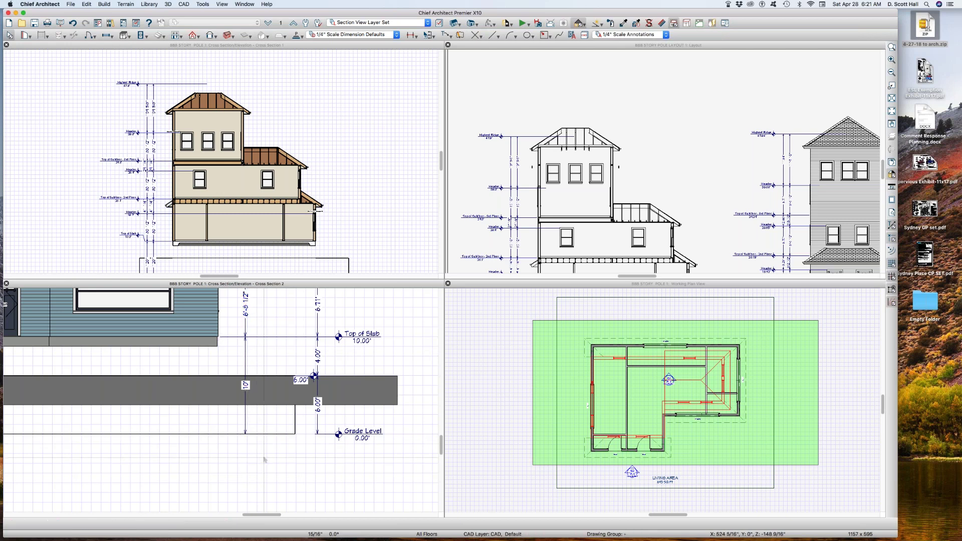
pyautogui.scroll(-1, 331, 452)
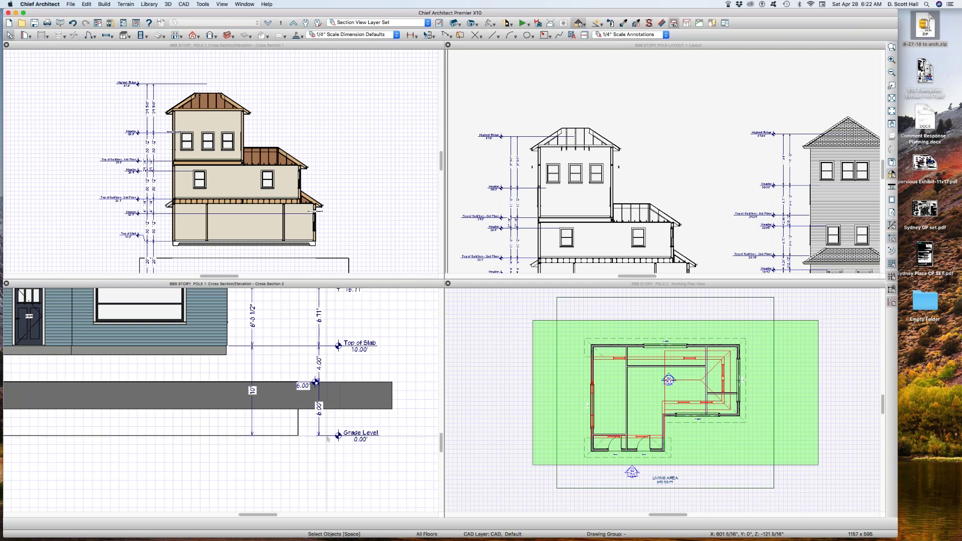
pyautogui.moveTo(298, 420); pyautogui.dragTo(415, 458)
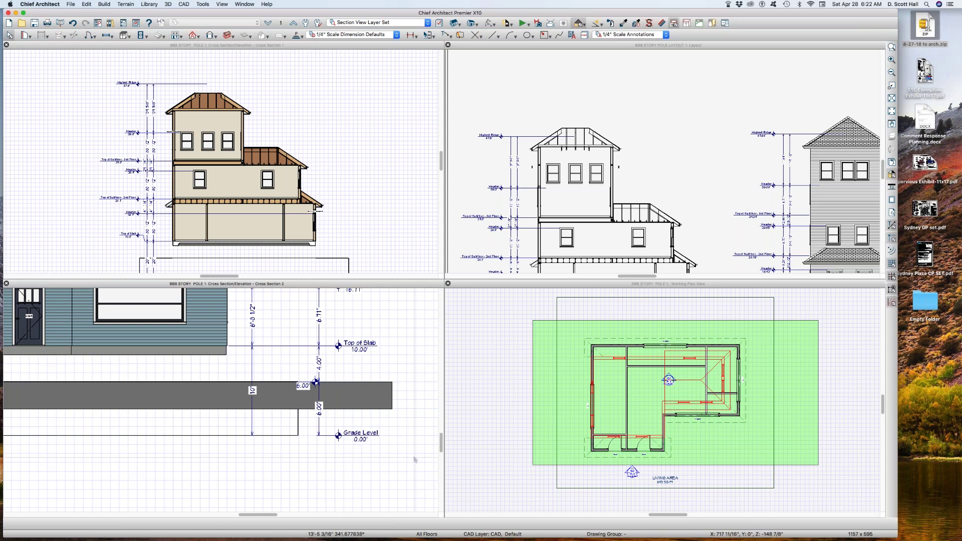
pyautogui.moveTo(276, 367)
pyautogui.mouseDown()
pyautogui.moveTo(370, 413)
pyautogui.moveTo(354, 394)
pyautogui.mouseUp()
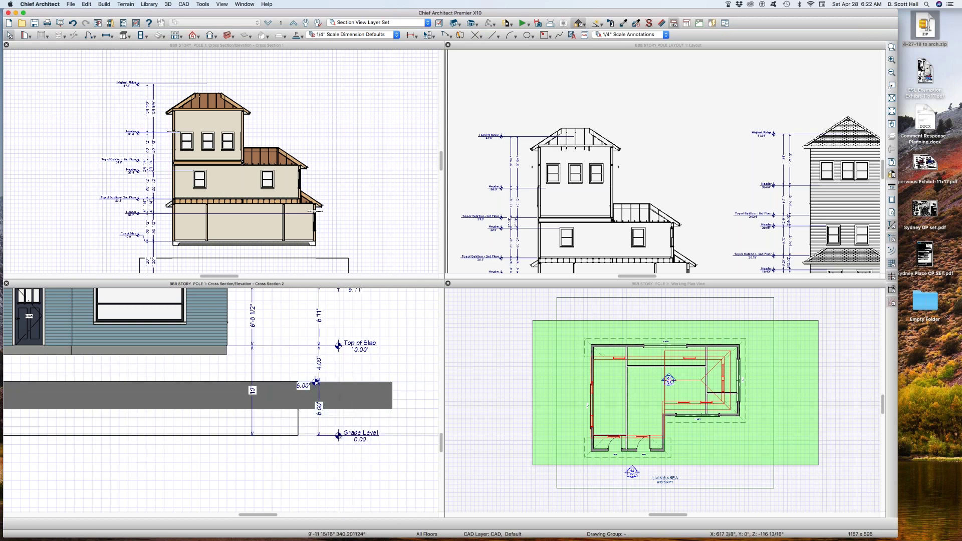
pyautogui.moveTo(306, 414); pyautogui.dragTo(422, 473)
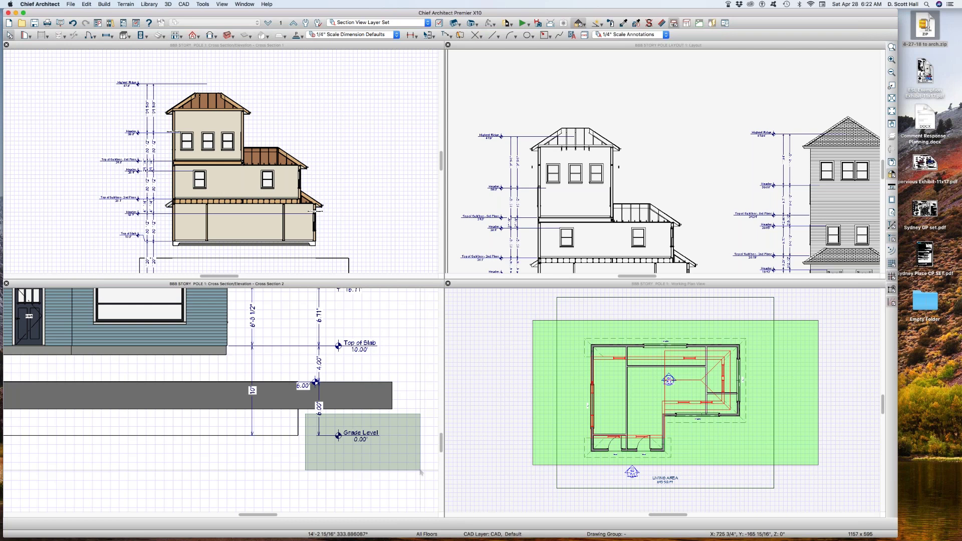
pyautogui.moveTo(421, 472); pyautogui.dragTo(420, 472)
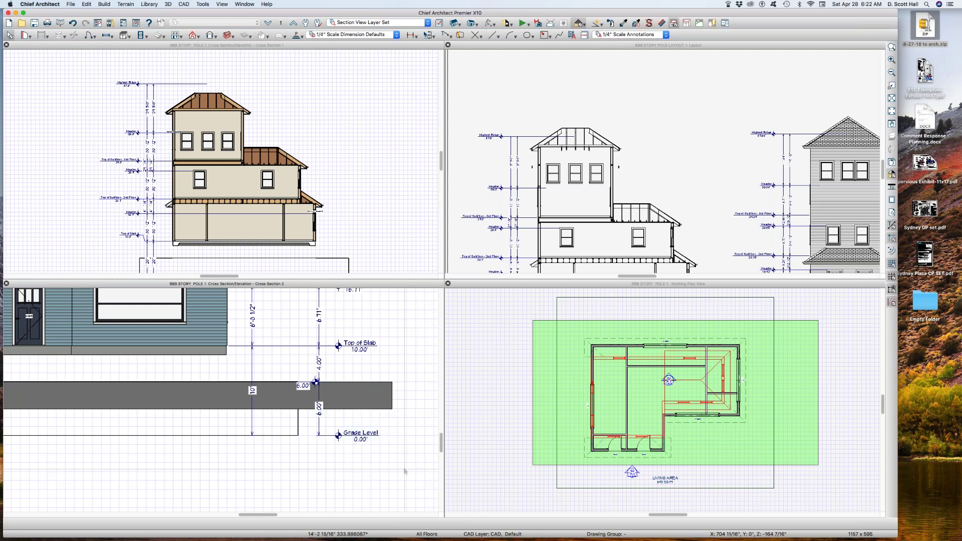
# Set the Grade Level Marker to -48" relative to the 1st floor subfloor in the Auto Story Pole Dimension defaults
pyautogui.press('d')
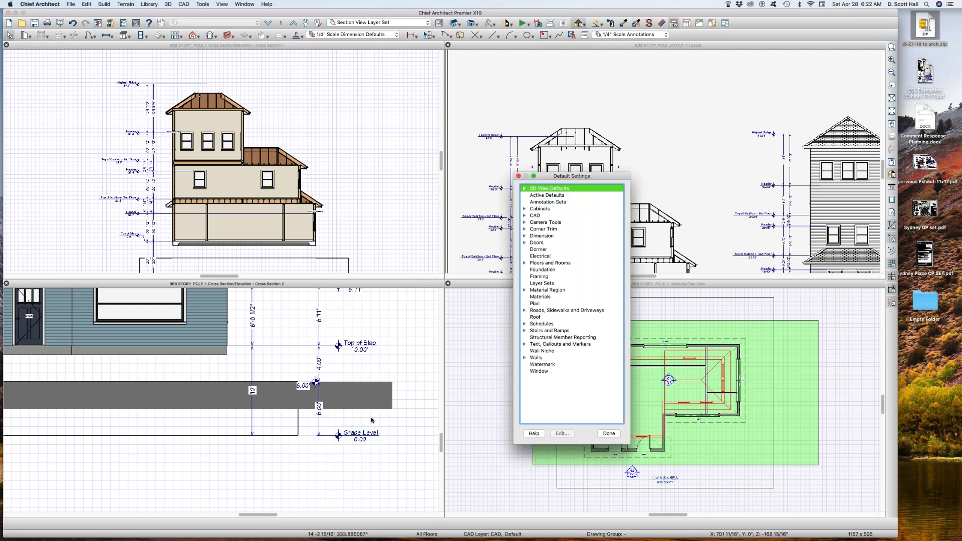
pyautogui.click(526, 237)
pyautogui.click(552, 284)
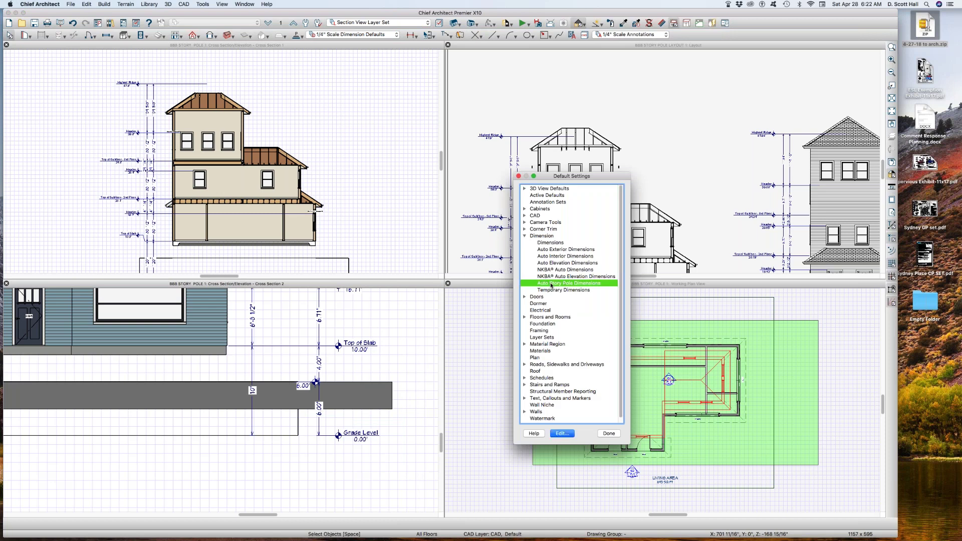
pyautogui.doubleClick(551, 284)
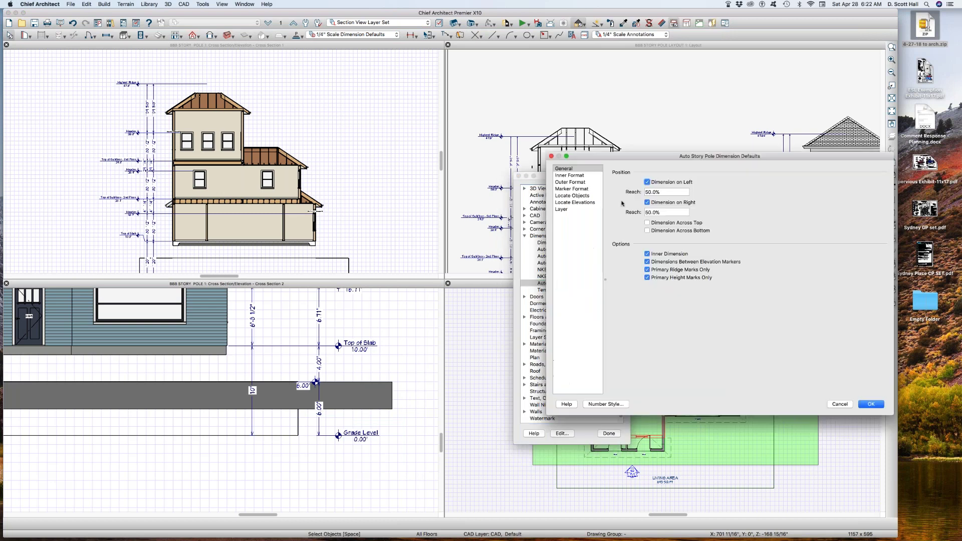
pyautogui.click(591, 203)
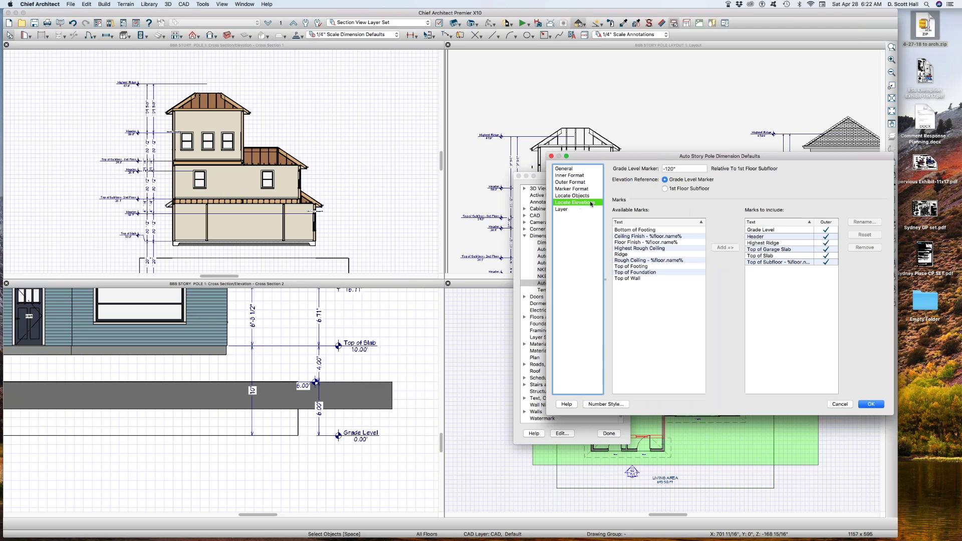
pyautogui.press('Tab')
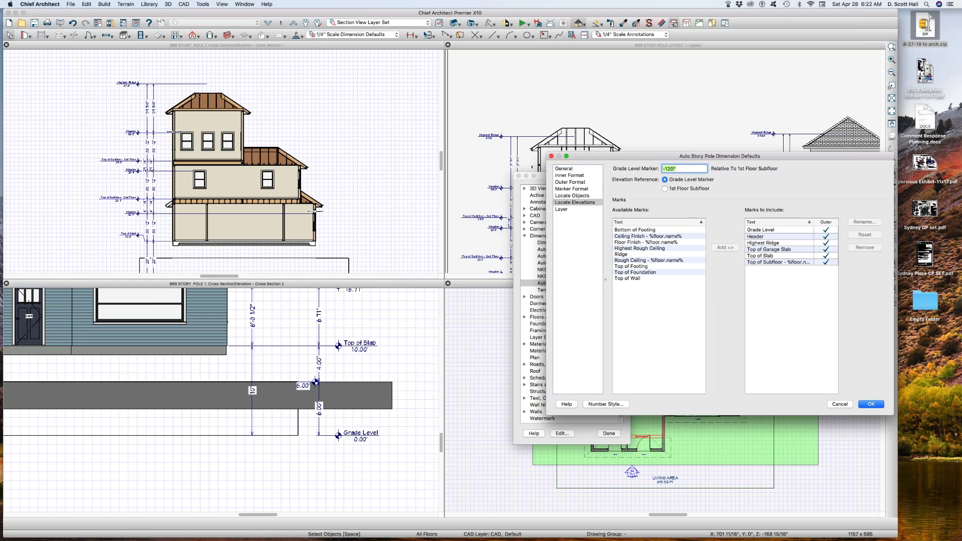
pyautogui.write('-48')
pyautogui.press('Return')
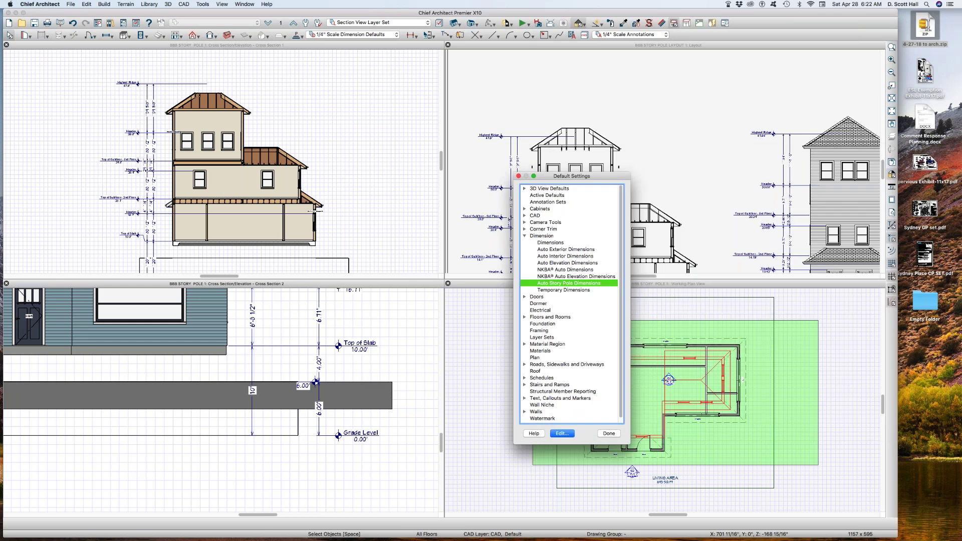
pyautogui.click(609, 434)
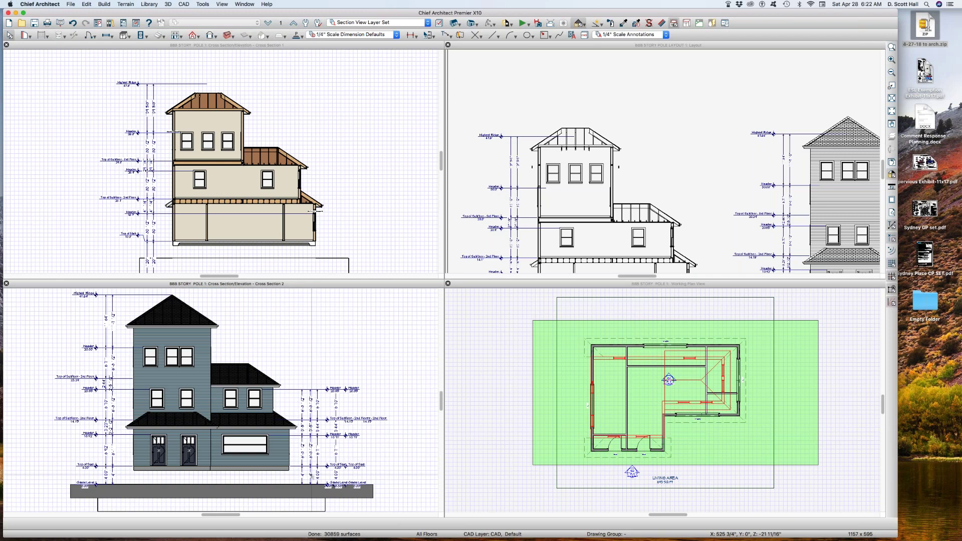
# Delete all the duplicated story pole dimensions around the house in Cross Section 2
pyautogui.scroll(3, 322, 500)
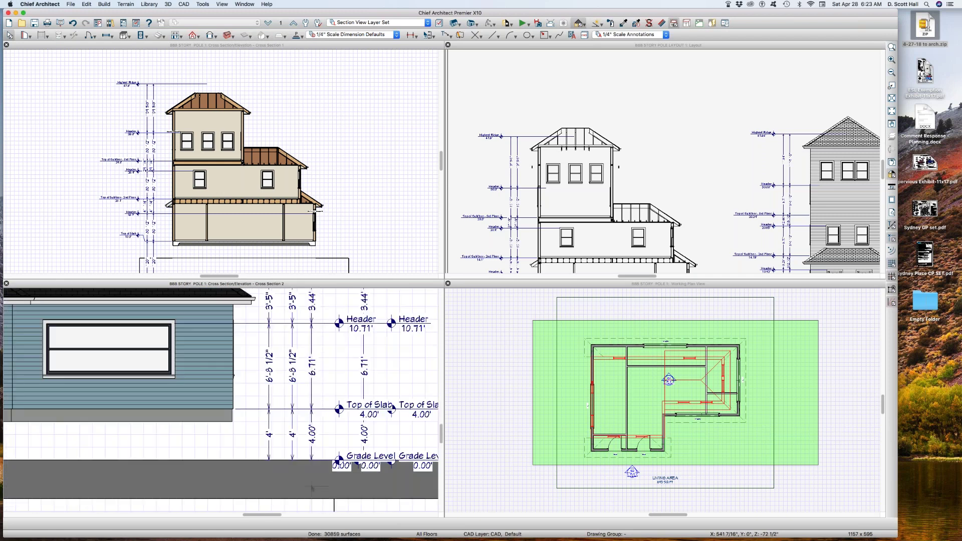
pyautogui.scroll(-5, 379, 444)
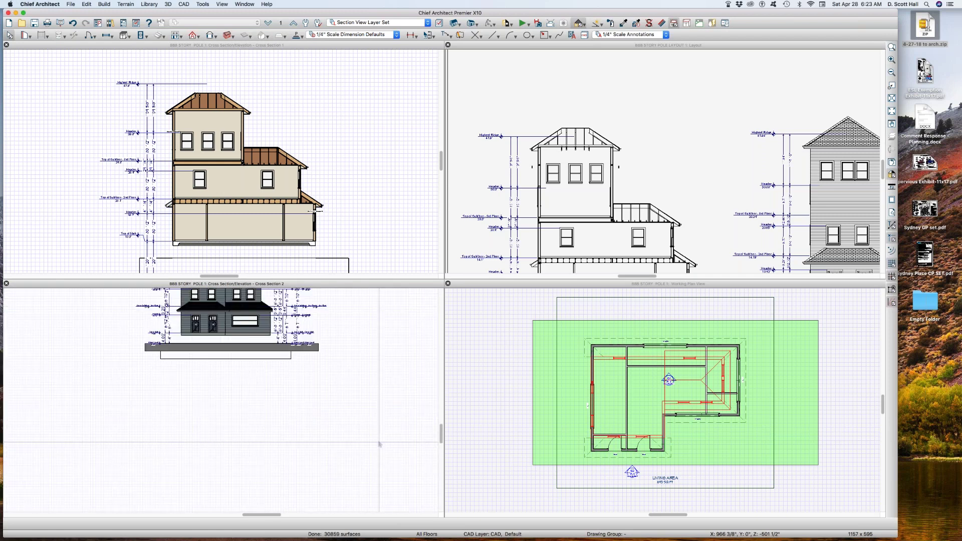
pyautogui.scroll(-3, 380, 445)
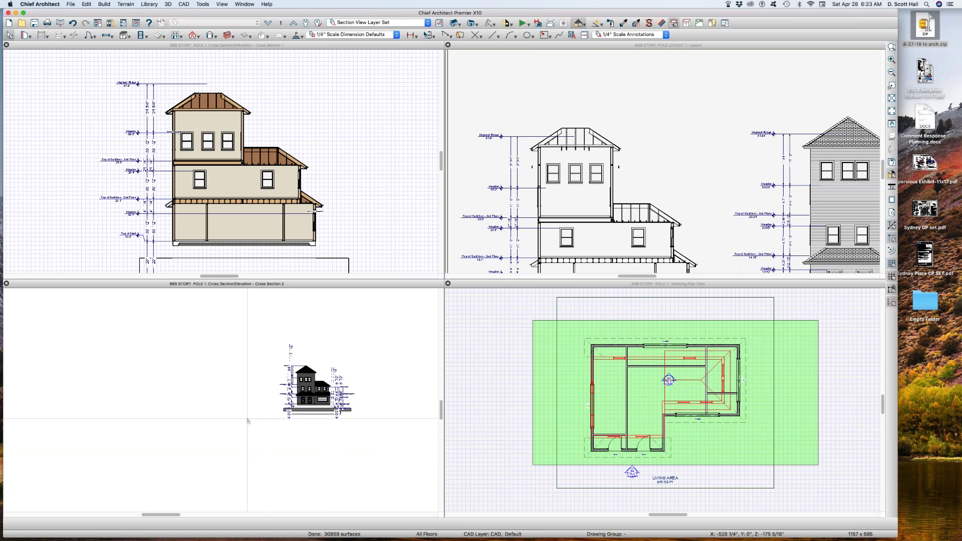
pyautogui.press('d')
pyautogui.moveTo(248, 322); pyautogui.dragTo(400, 460)
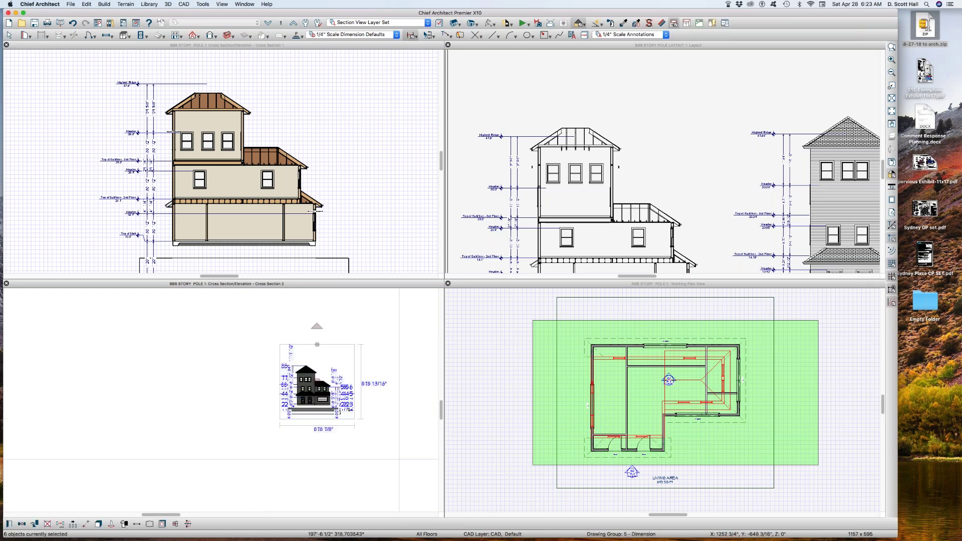
pyautogui.press('Delete')
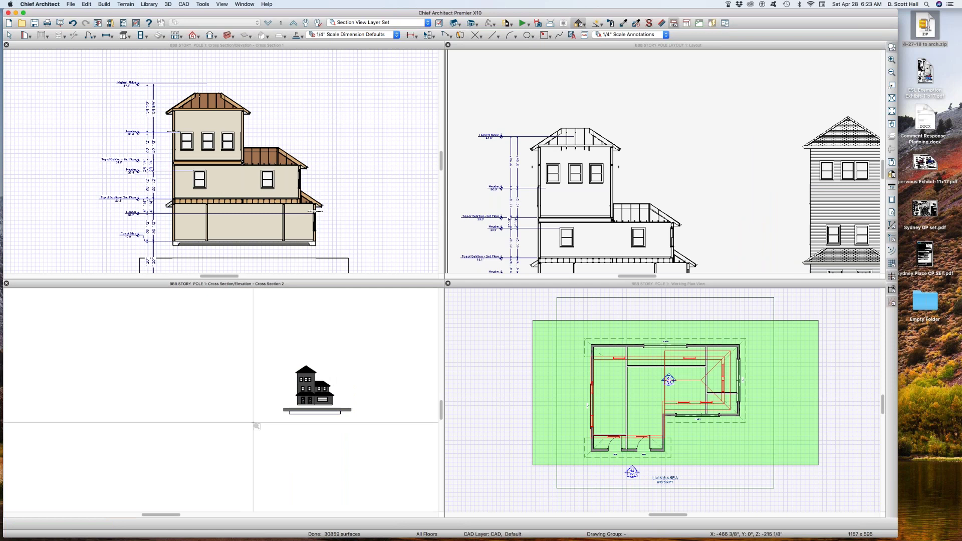
# Generate a fresh set of automatic story pole dimensions on both sides of the house in Cross Section 2
pyautogui.moveTo(269, 430); pyautogui.dragTo(376, 361)
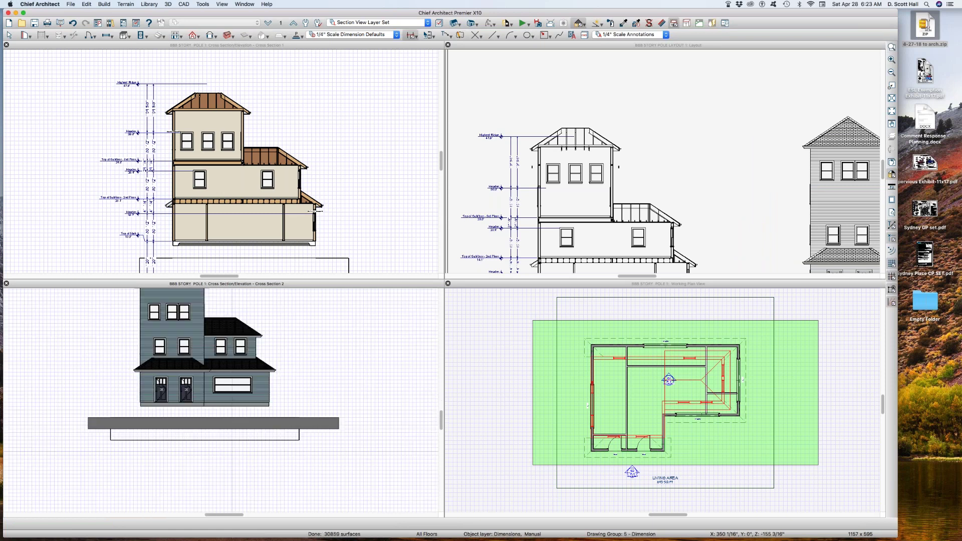
pyautogui.scroll(2, 234, 407)
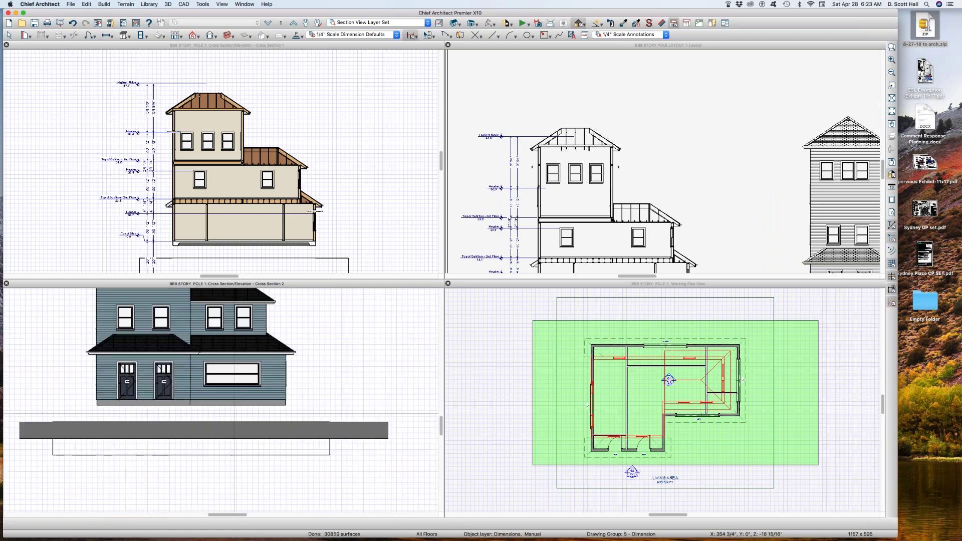
pyautogui.click(234, 414)
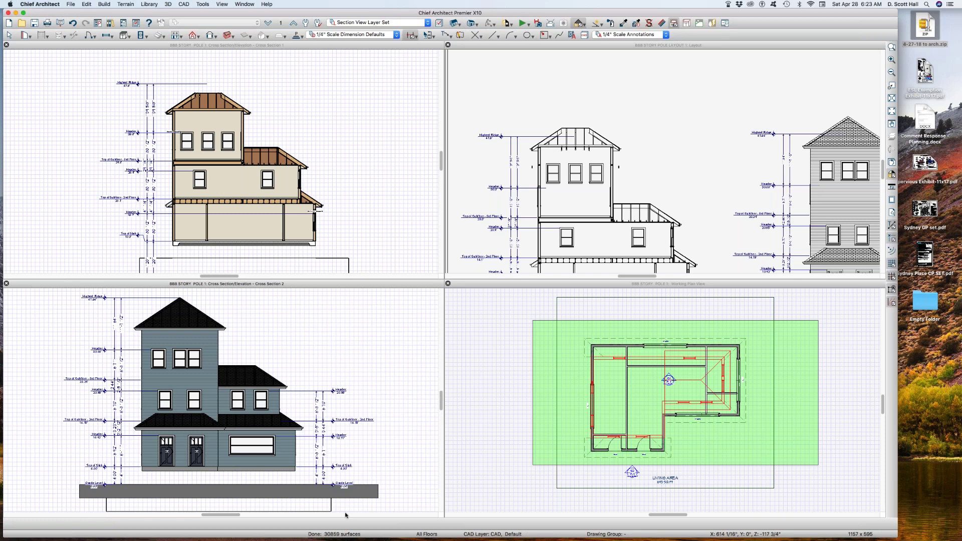
pyautogui.hscroll(-3, 346, 515)
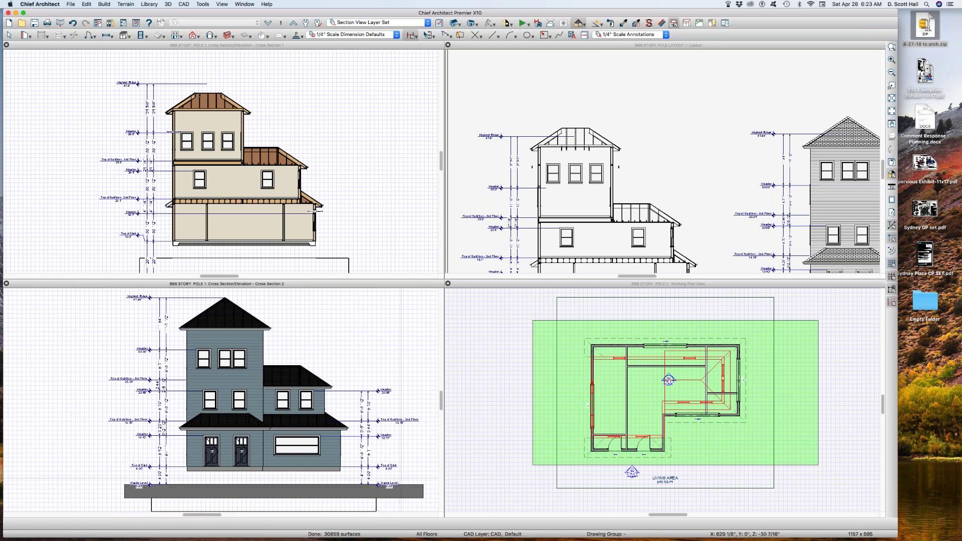
# Set the terrain perimeter's subfloor height above terrain to 0
pyautogui.scroll(3, 401, 479)
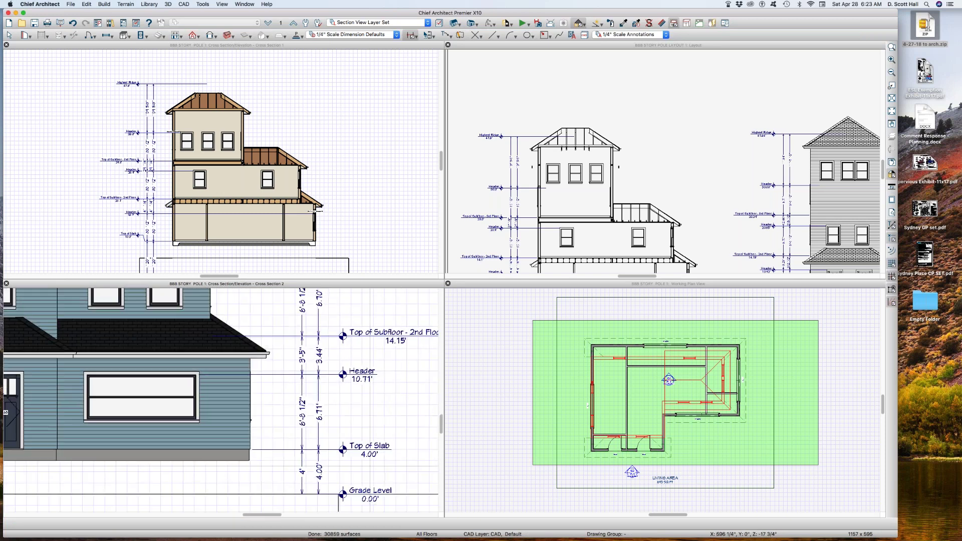
pyautogui.scroll(-2, 370, 464)
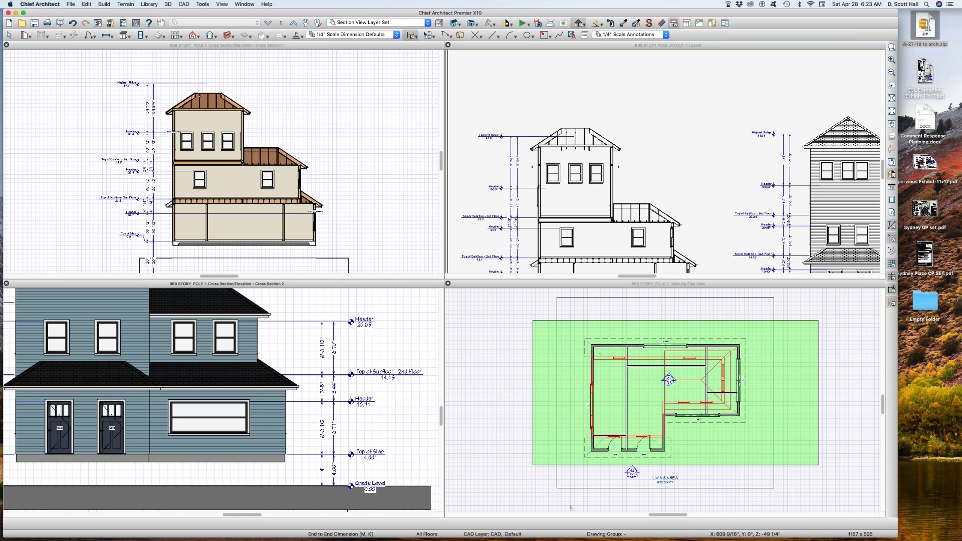
pyautogui.click(570, 488)
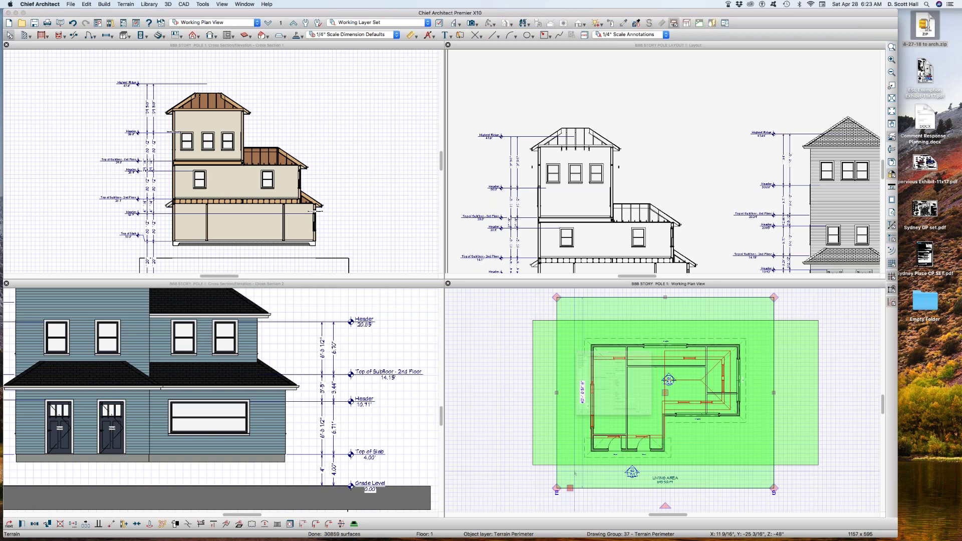
pyautogui.doubleClick(574, 473)
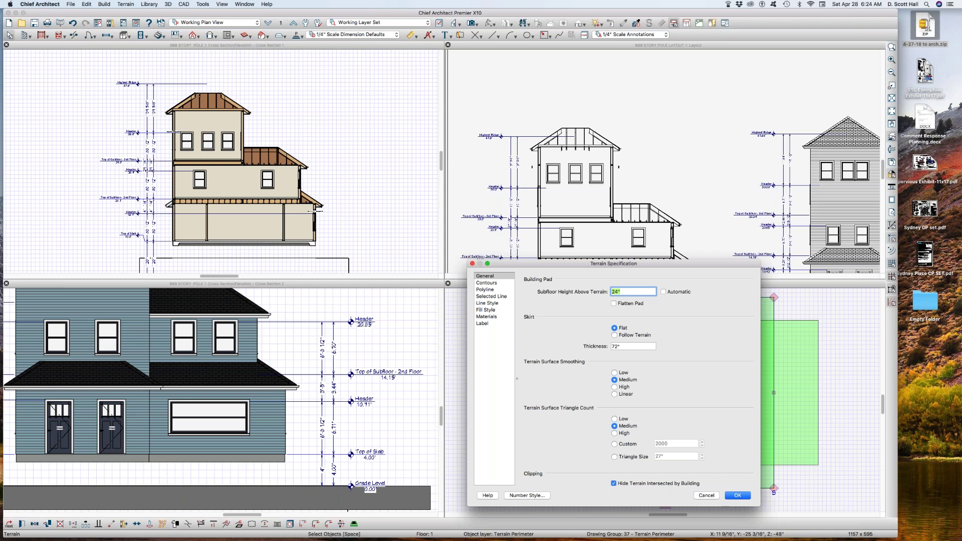
pyautogui.press('Return')
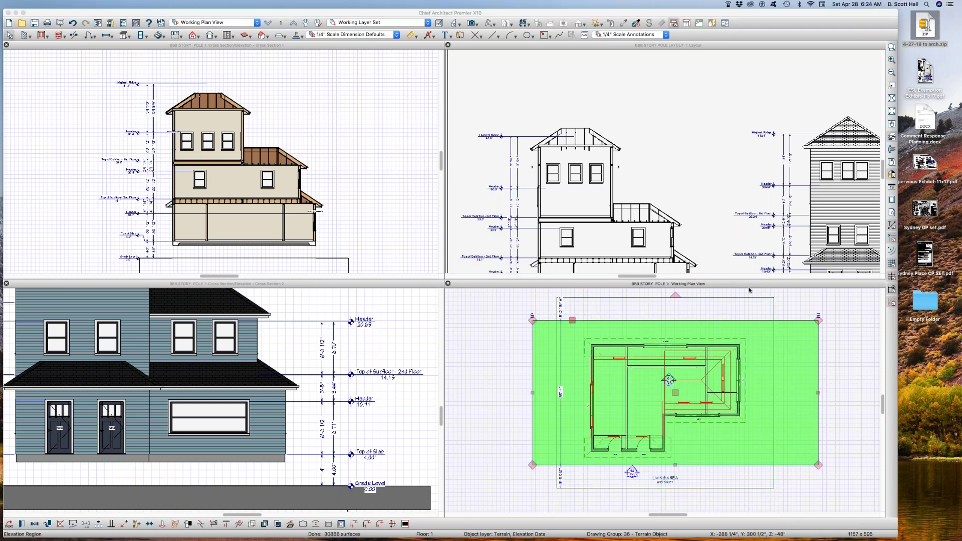
pyautogui.click(612, 299)
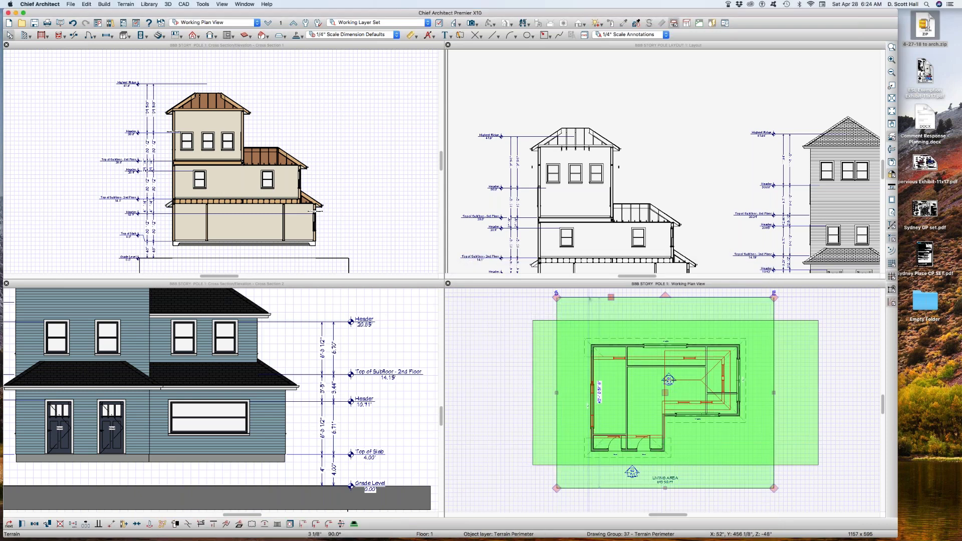
pyautogui.doubleClick(590, 299)
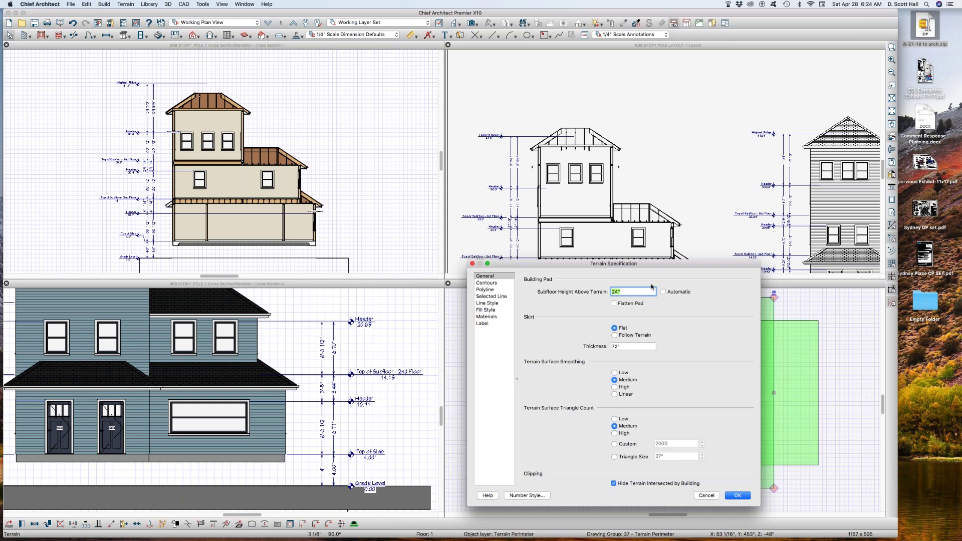
pyautogui.write('0')
pyautogui.press('Tab')
pyautogui.press('Return')
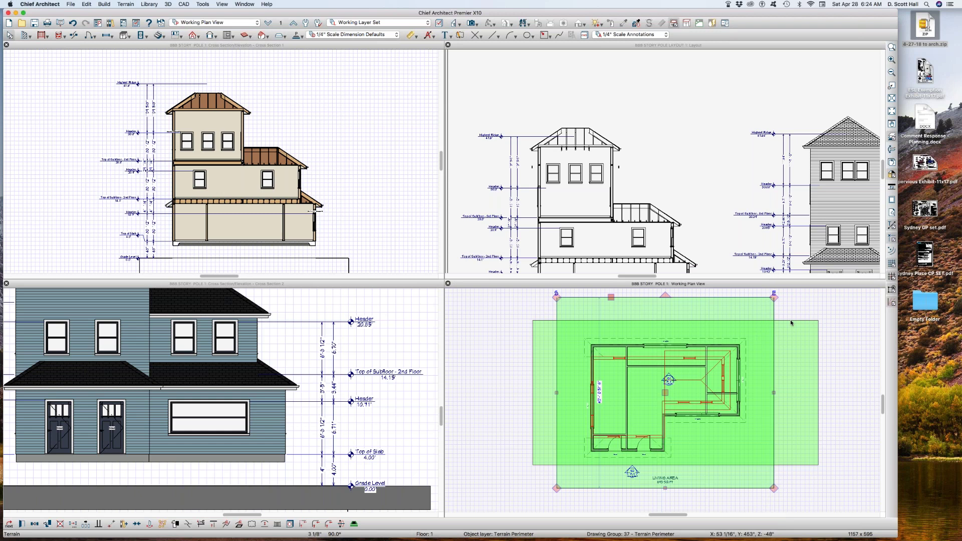
pyautogui.click(874, 406)
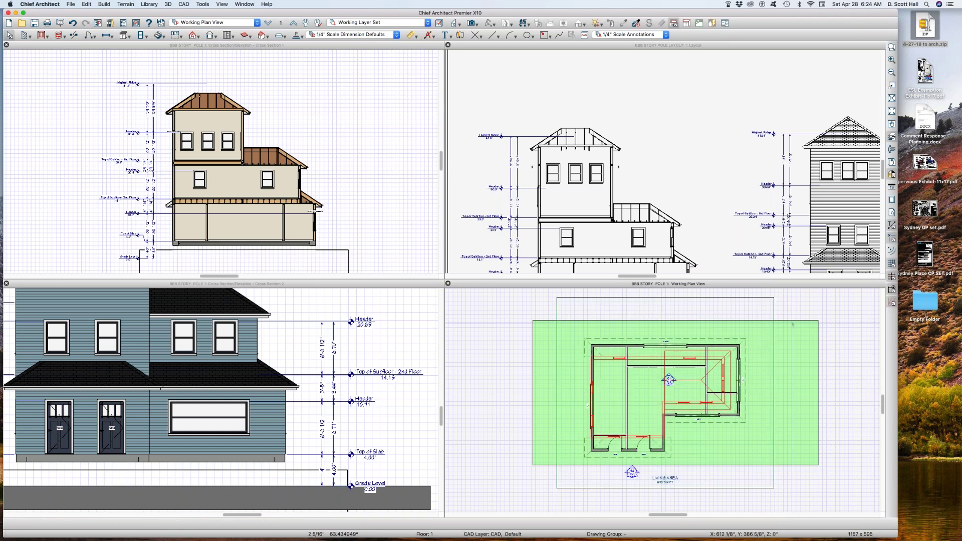
# Set the elevation of the terrain elevation region in the plan to -24 inches
pyautogui.click(796, 321)
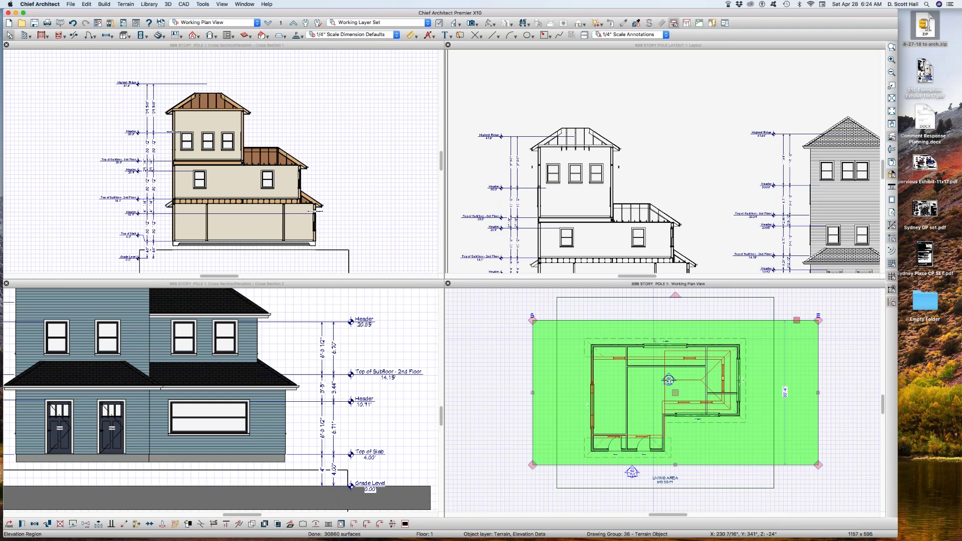
pyautogui.doubleClick(699, 351)
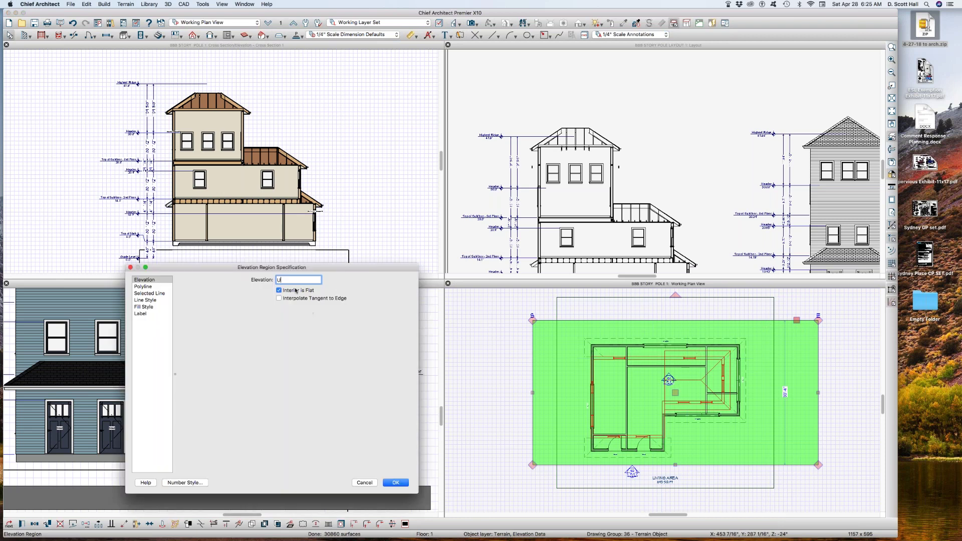
pyautogui.write('-24')
pyautogui.press('Return')
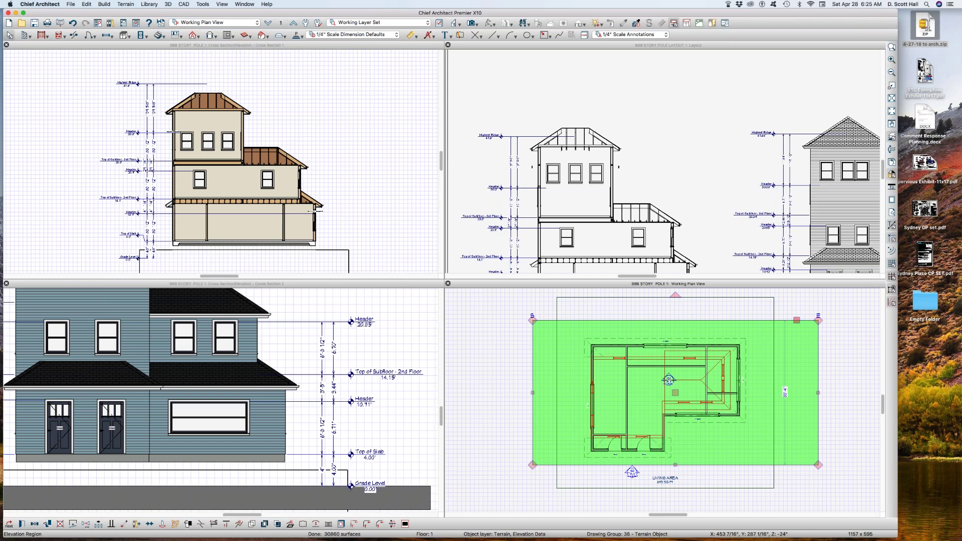
pyautogui.click(308, 381)
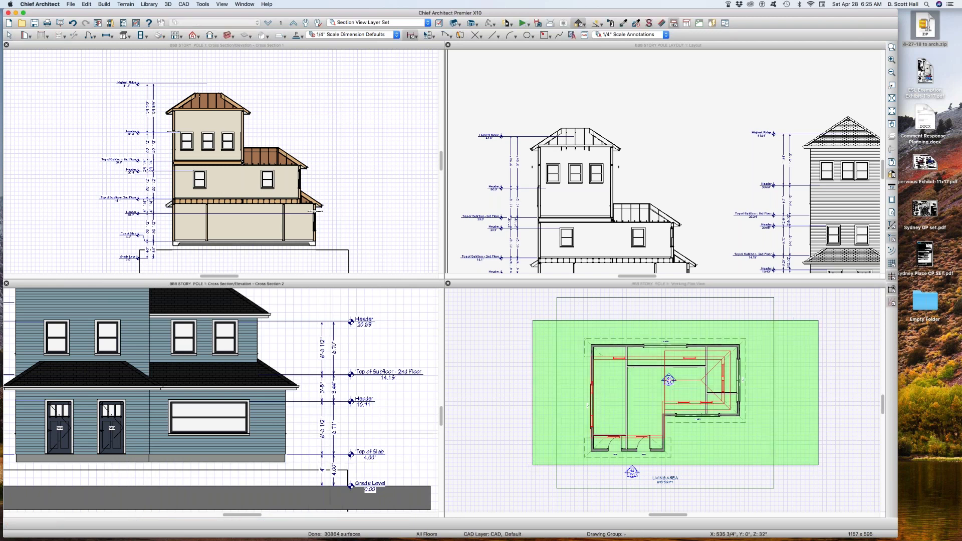
pyautogui.press('F6')
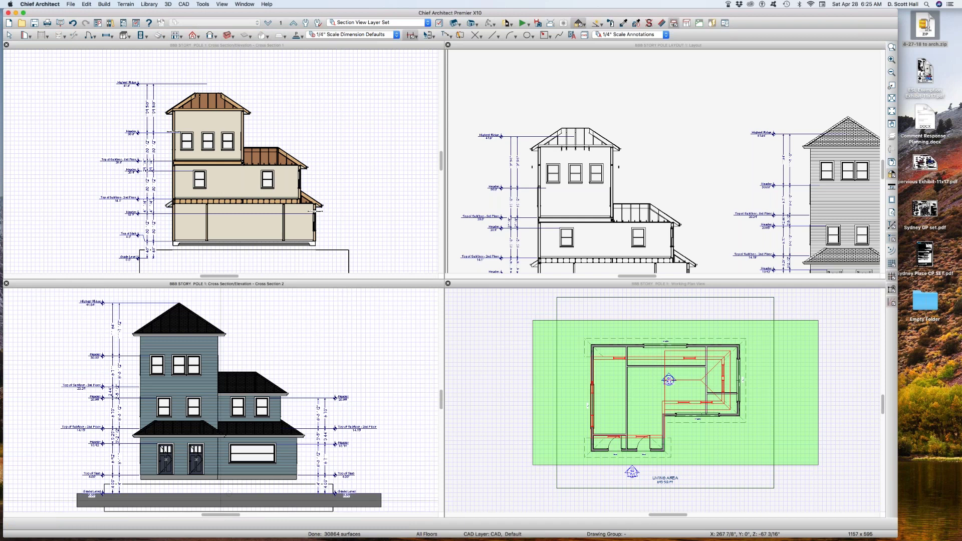
pyautogui.scroll(-4, 187, 465)
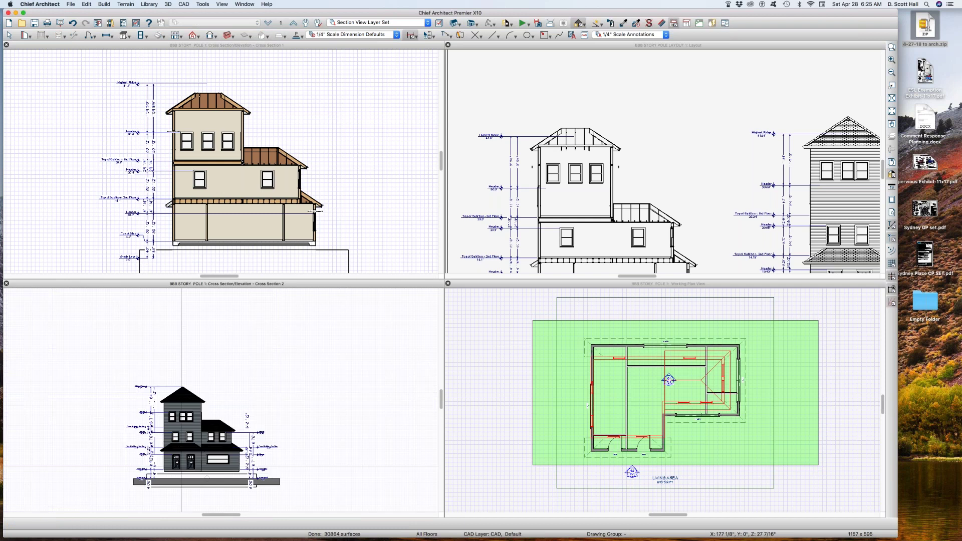
pyautogui.click(151, 462)
pyautogui.press('Escape')
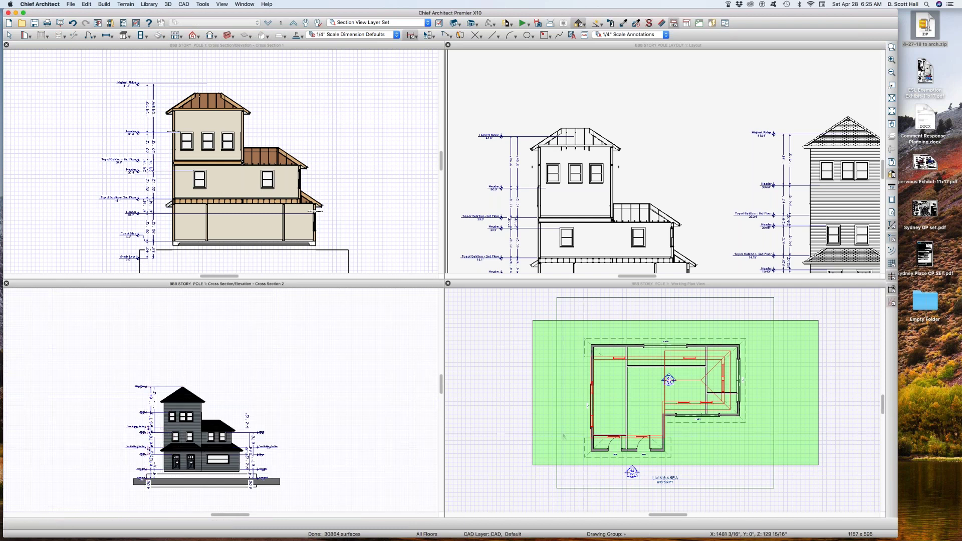
# In the auto story pole dimension defaults, set the grade level marker to -24" relative to the 1st floor subfloor
pyautogui.click(563, 437)
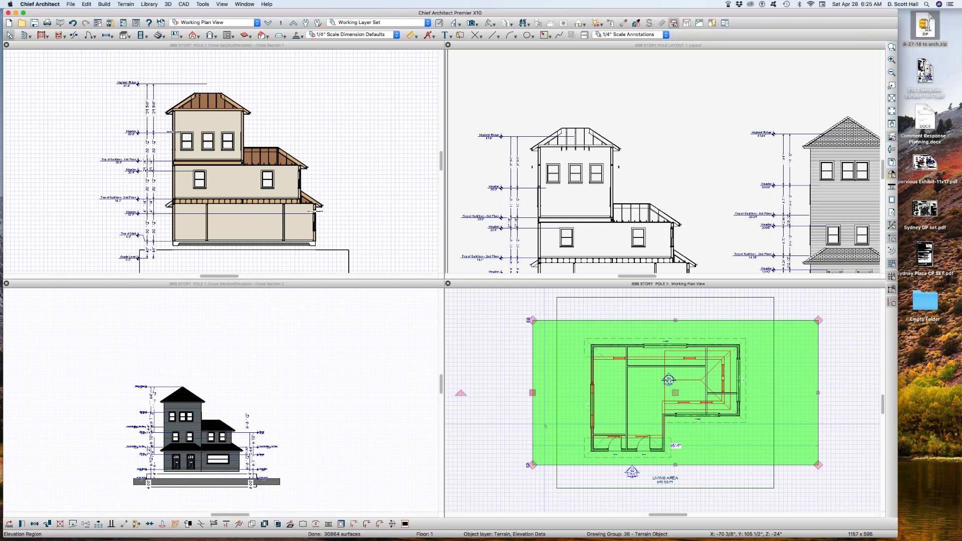
pyautogui.press('d')
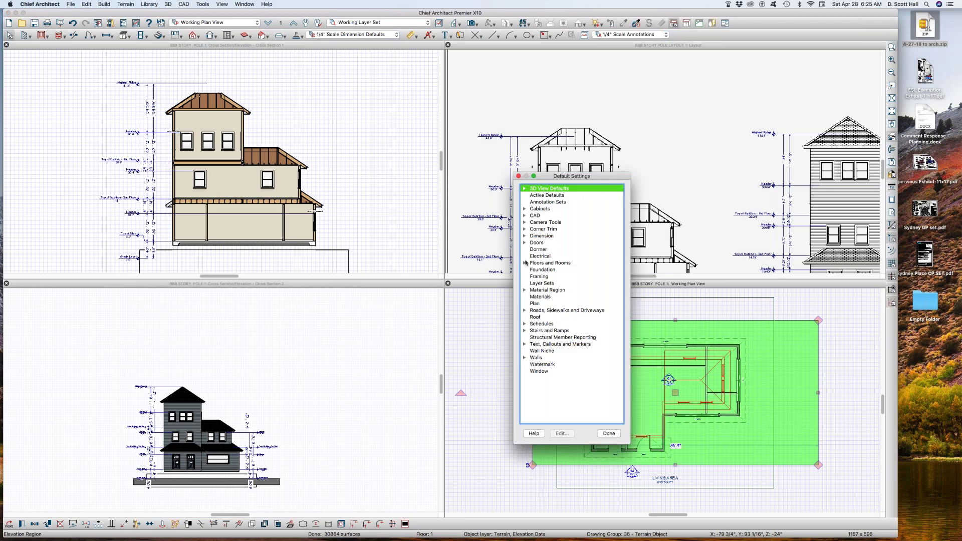
pyautogui.click(524, 236)
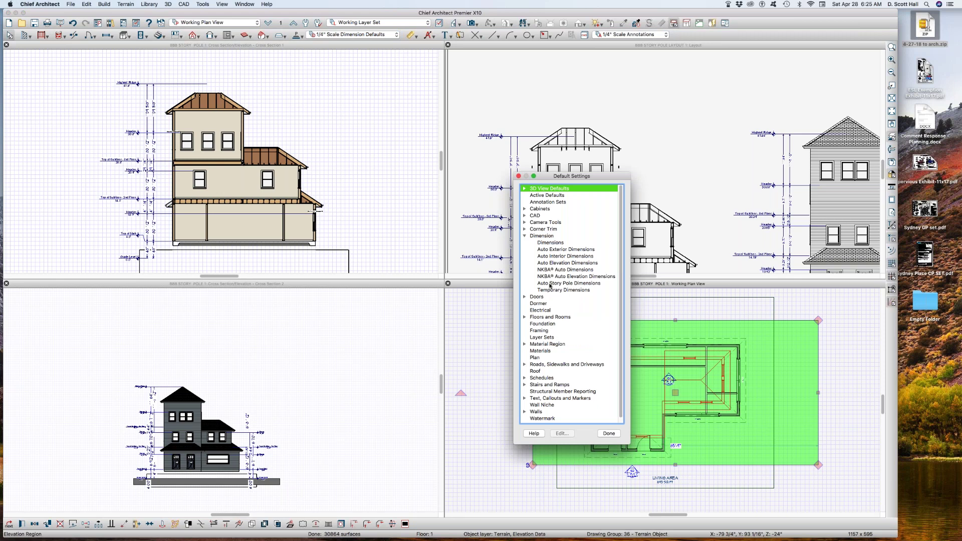
pyautogui.doubleClick(548, 283)
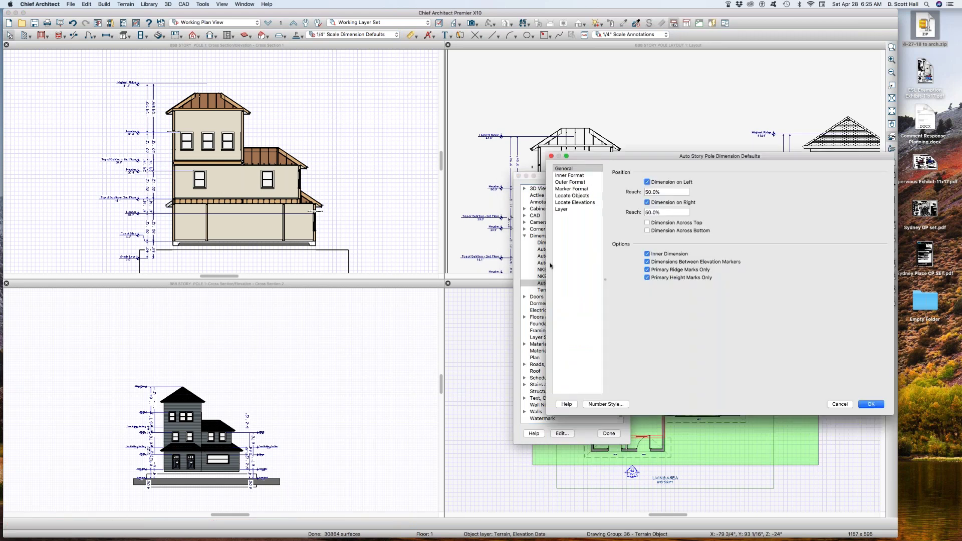
pyautogui.click(571, 203)
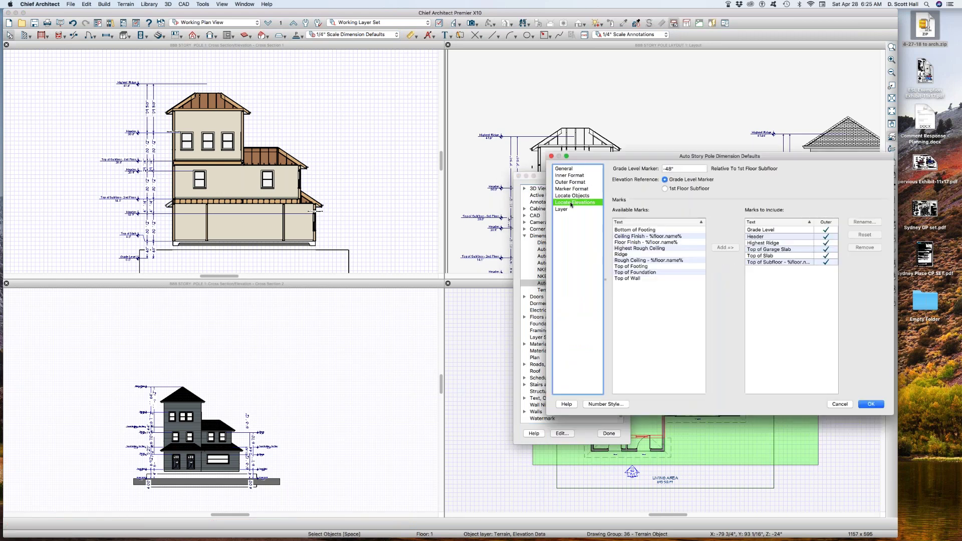
pyautogui.press('Tab')
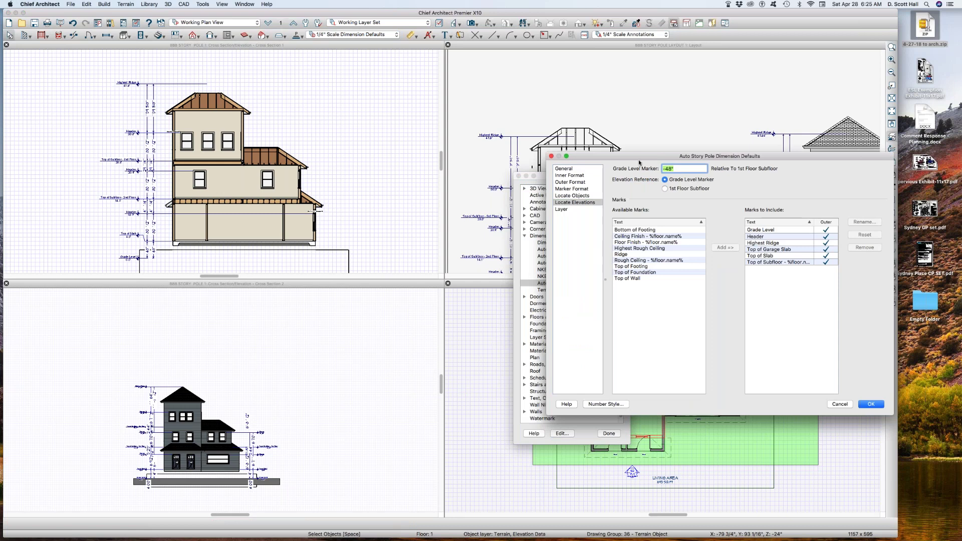
pyautogui.write('-')
pyautogui.press('Return')
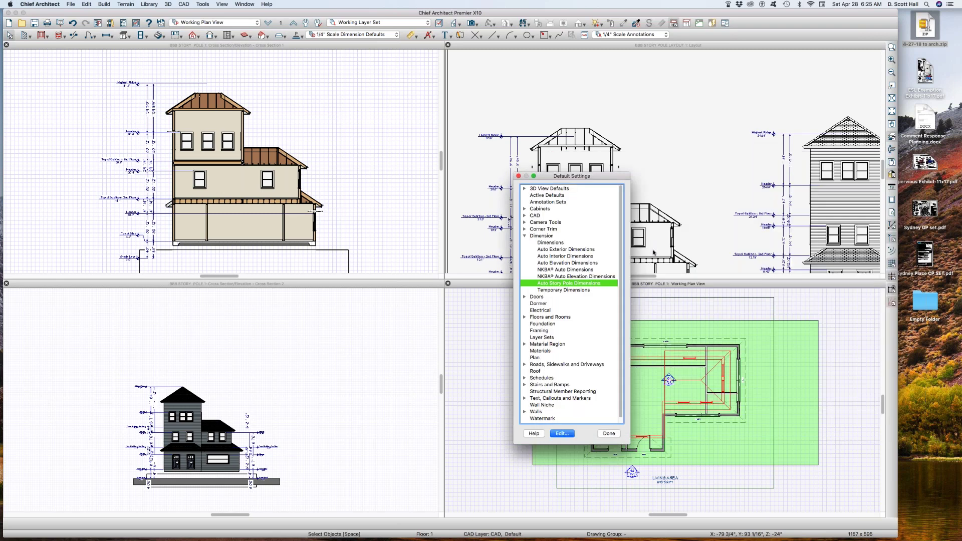
pyautogui.click(606, 434)
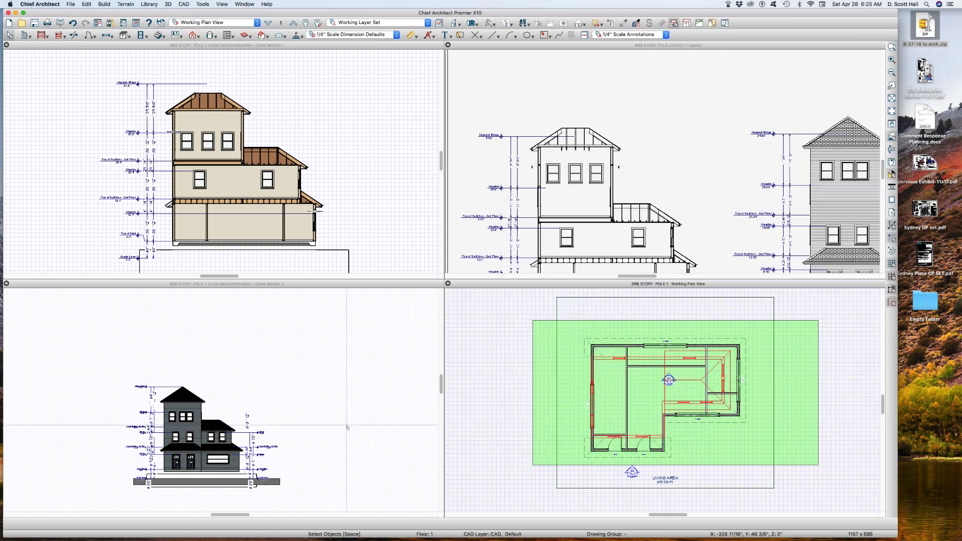
# Move the gray ground polyline in Cross Section 2 up so its top edge aligns with the Grade Level marker
pyautogui.click(348, 428)
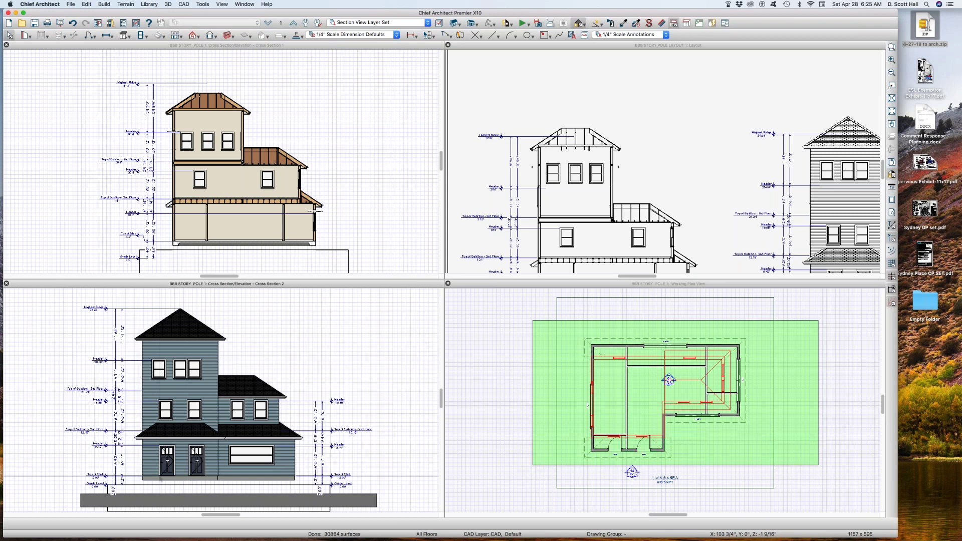
pyautogui.scroll(1, 286, 506)
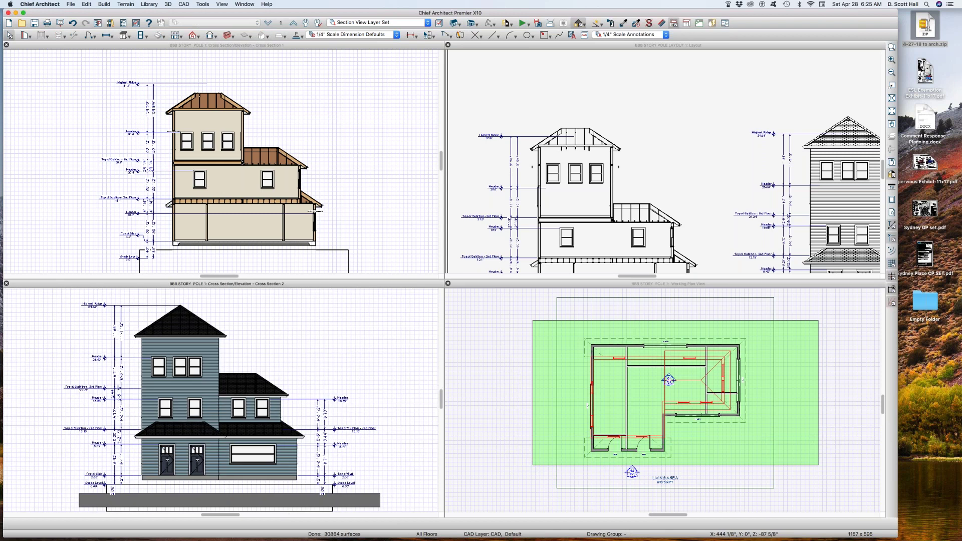
pyautogui.click(287, 495)
pyautogui.moveTo(286, 494); pyautogui.dragTo(285, 485)
pyautogui.scroll(-1, 294, 503)
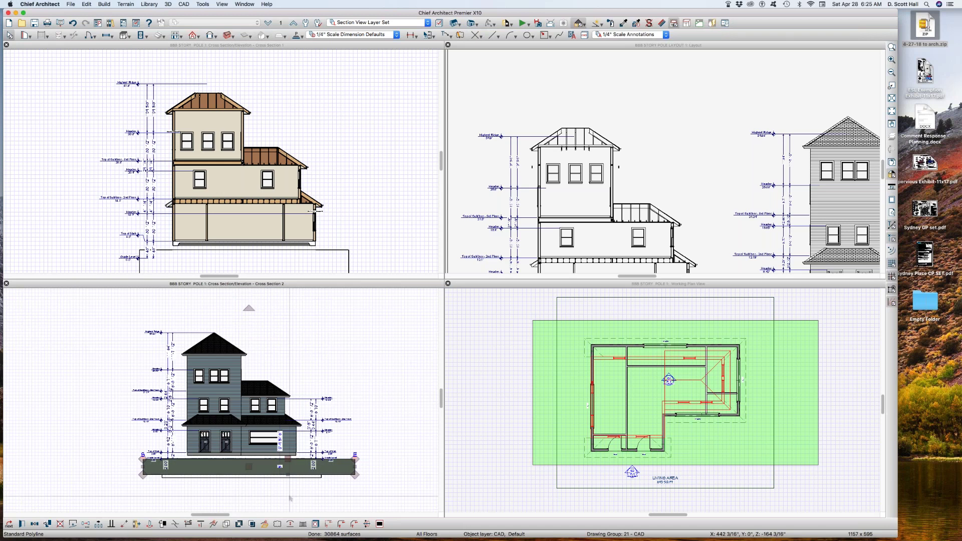
pyautogui.scroll(3, 294, 503)
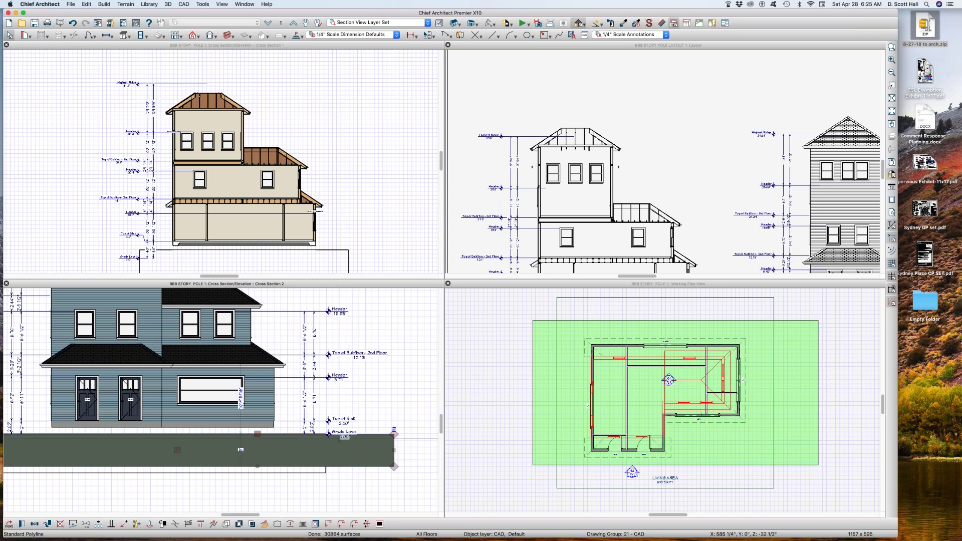
pyautogui.moveTo(301, 410); pyautogui.dragTo(372, 430)
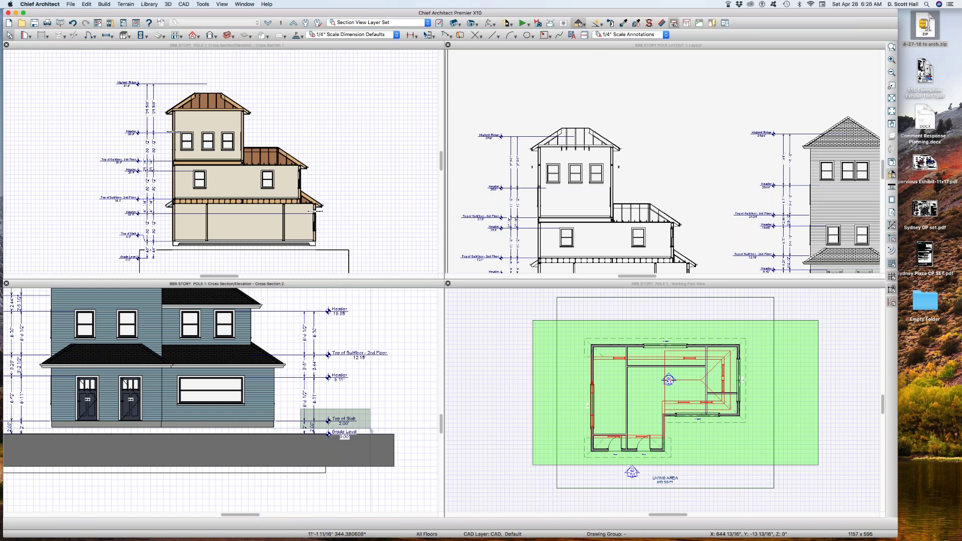
pyautogui.moveTo(371, 430); pyautogui.dragTo(370, 429)
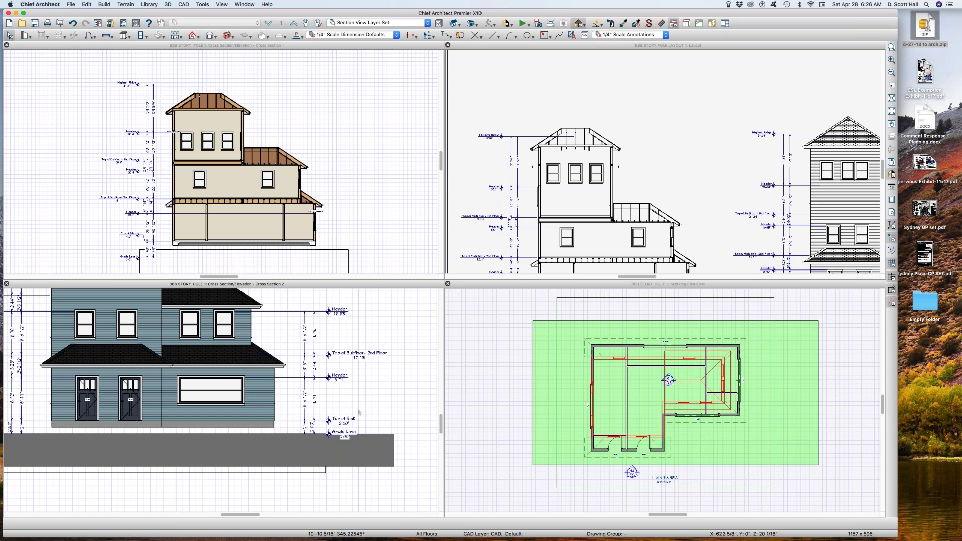
pyautogui.moveTo(301, 409); pyautogui.dragTo(371, 428)
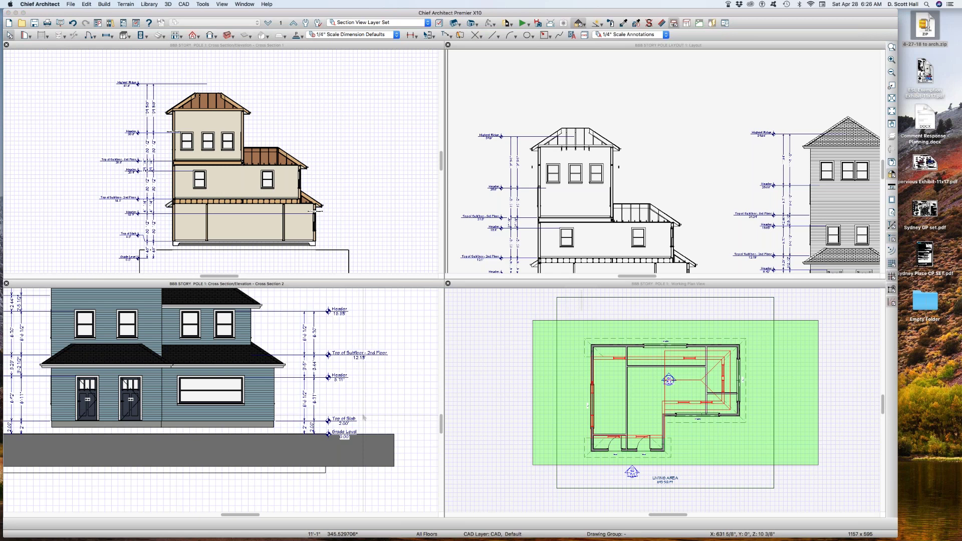
pyautogui.press('l')
pyautogui.click(758, 525)
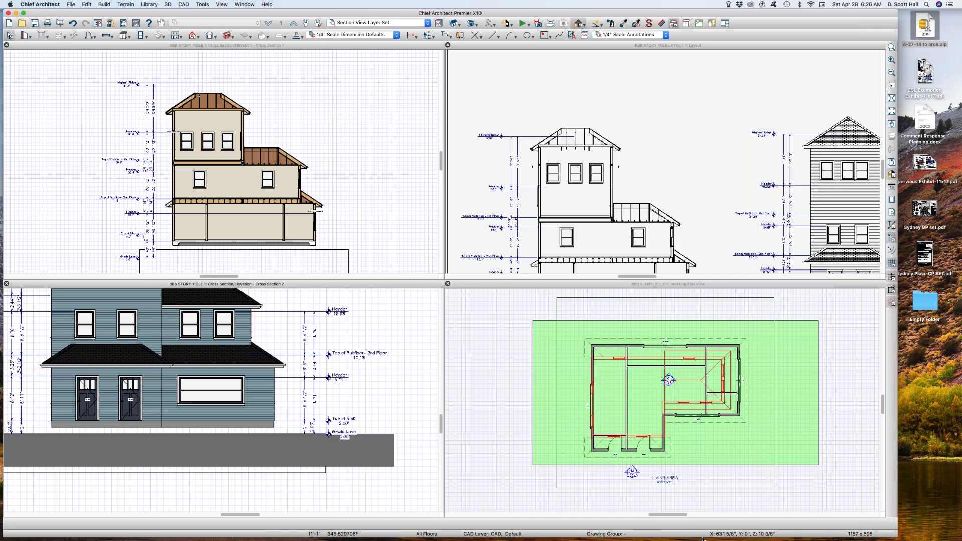
# In the auto story pole dimension defaults, set the grade level marker to -120" relative to the 1st floor subfloor
pyautogui.press('d')
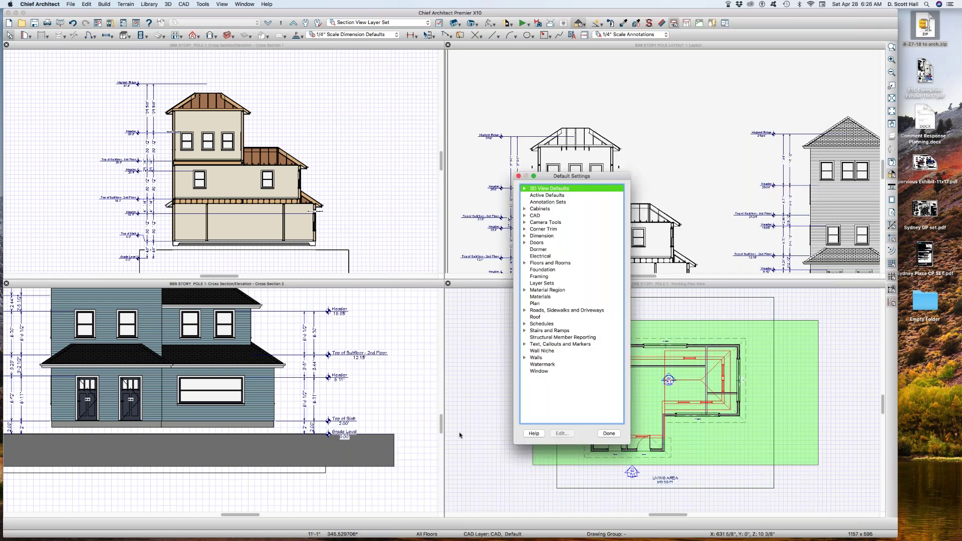
pyautogui.click(525, 236)
pyautogui.doubleClick(561, 284)
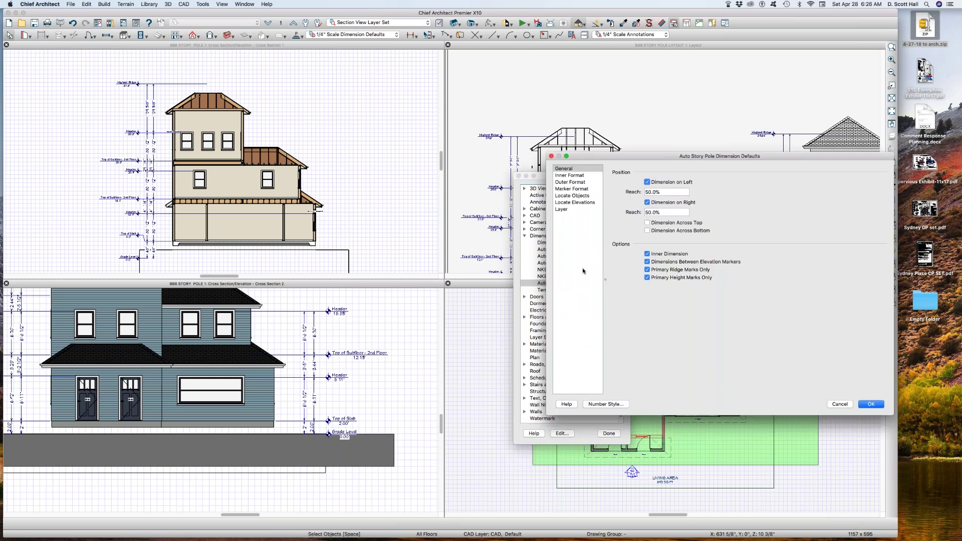
pyautogui.click(571, 203)
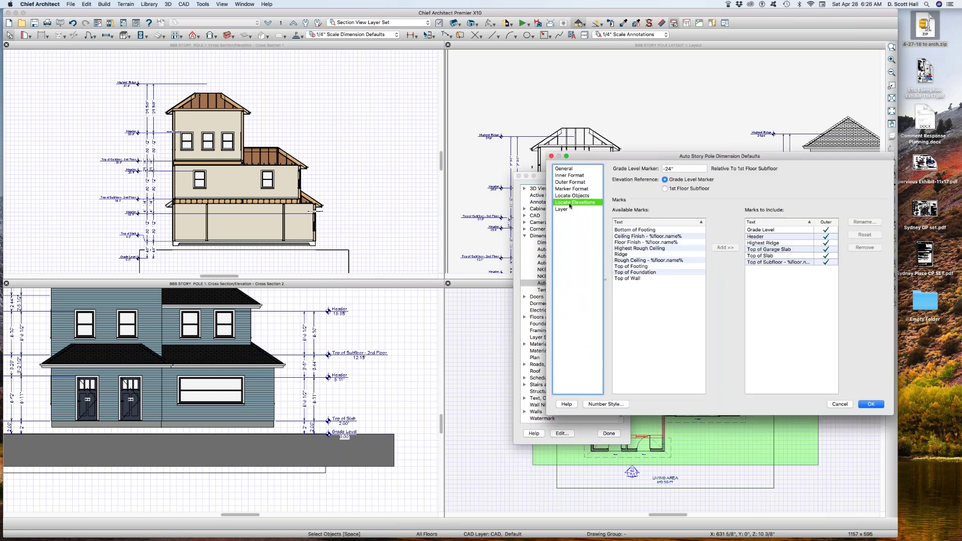
pyautogui.press('Tab')
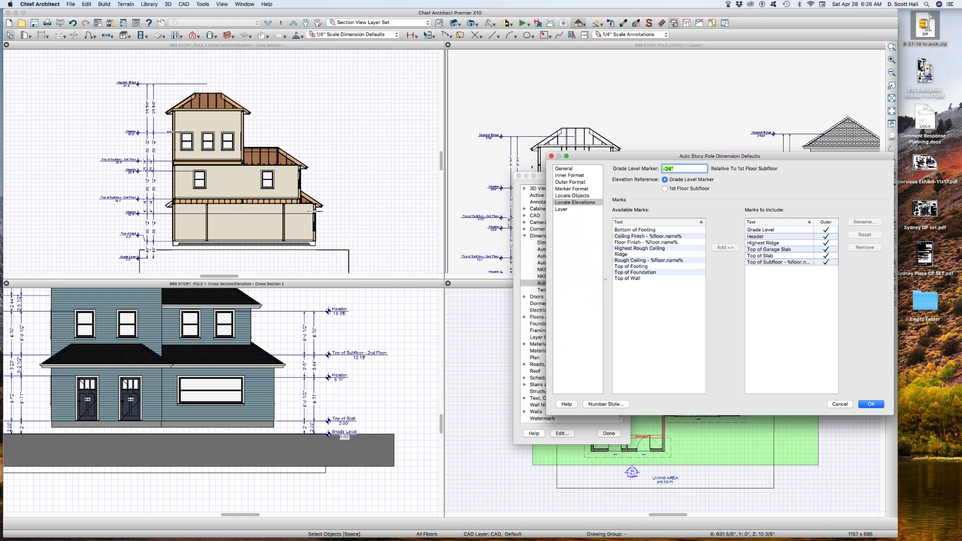
pyautogui.write('-10')
pyautogui.press('Return')
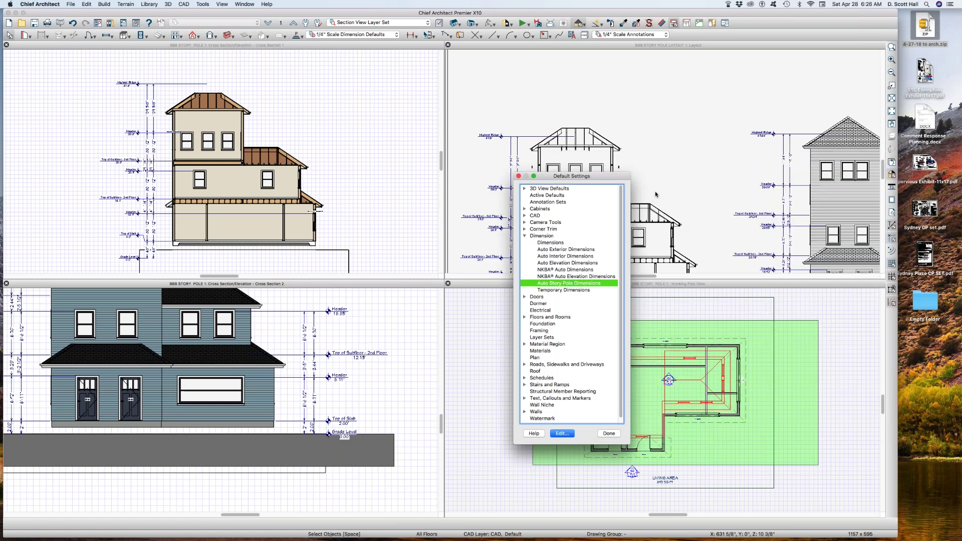
pyautogui.press('Return')
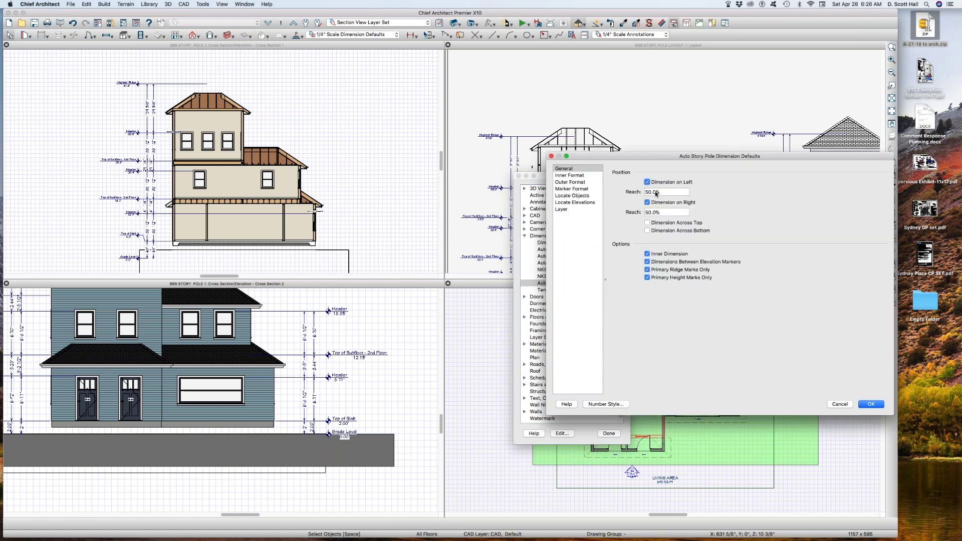
pyautogui.click(871, 404)
pyautogui.click(609, 434)
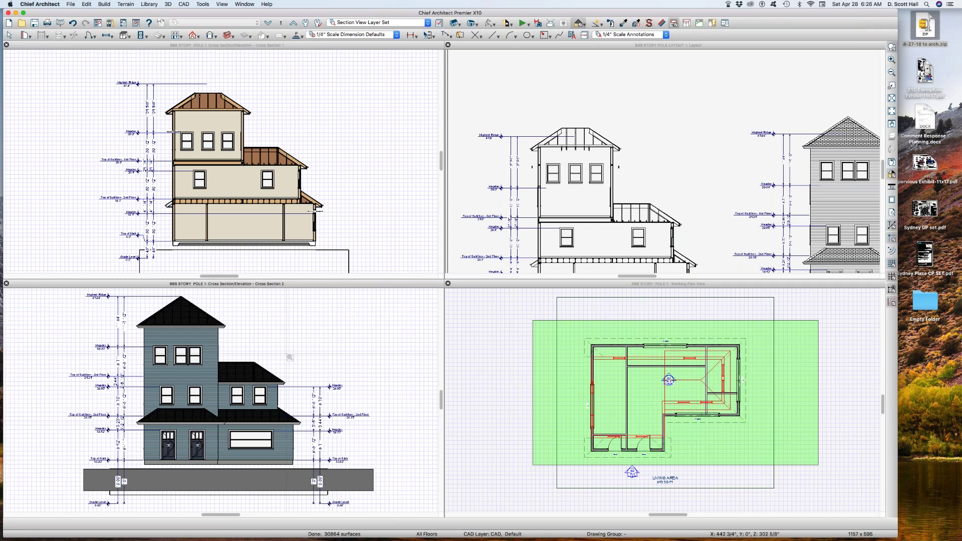
# Extend the outer story pole dimension beside the one-window bay to locate the ground's top edge, and move the inner dimension line closer to the house
pyautogui.moveTo(283, 350); pyautogui.dragTo(405, 514)
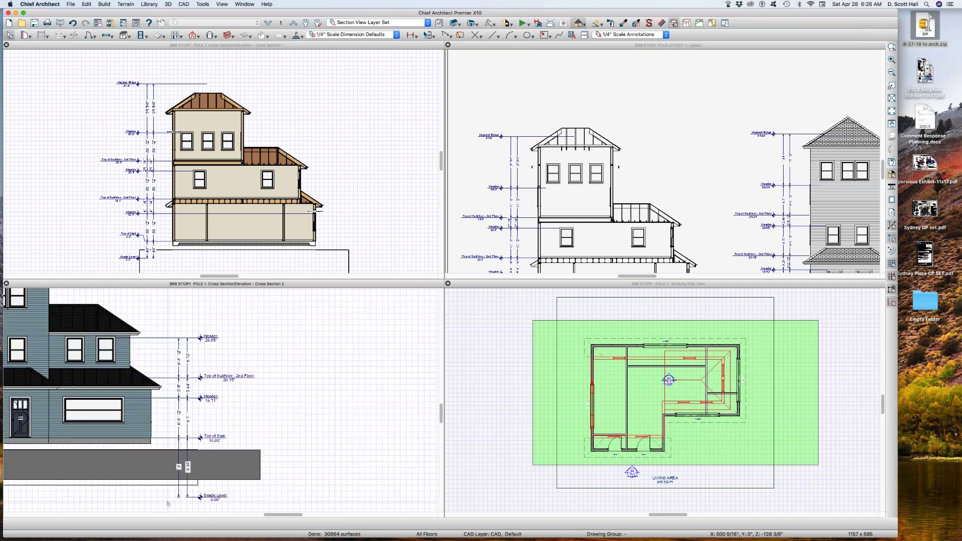
pyautogui.scroll(2, 168, 503)
pyautogui.scroll(1, 168, 503)
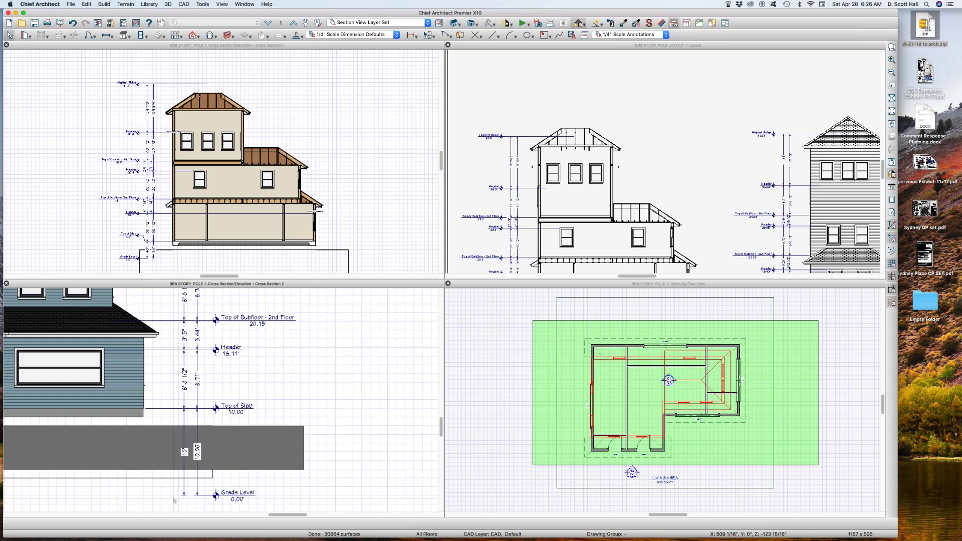
pyautogui.click(211, 414)
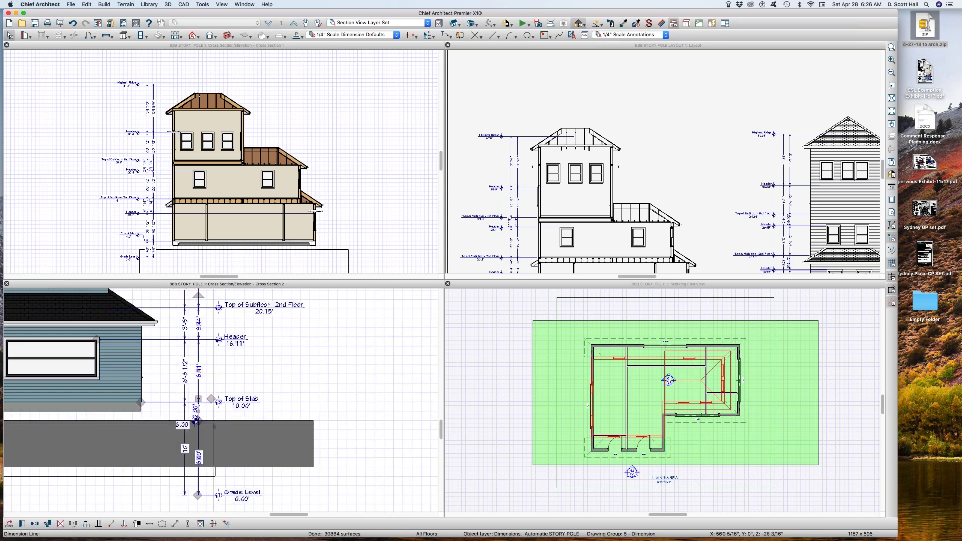
pyautogui.click(197, 420)
pyautogui.moveTo(186, 383); pyautogui.dragTo(169, 387)
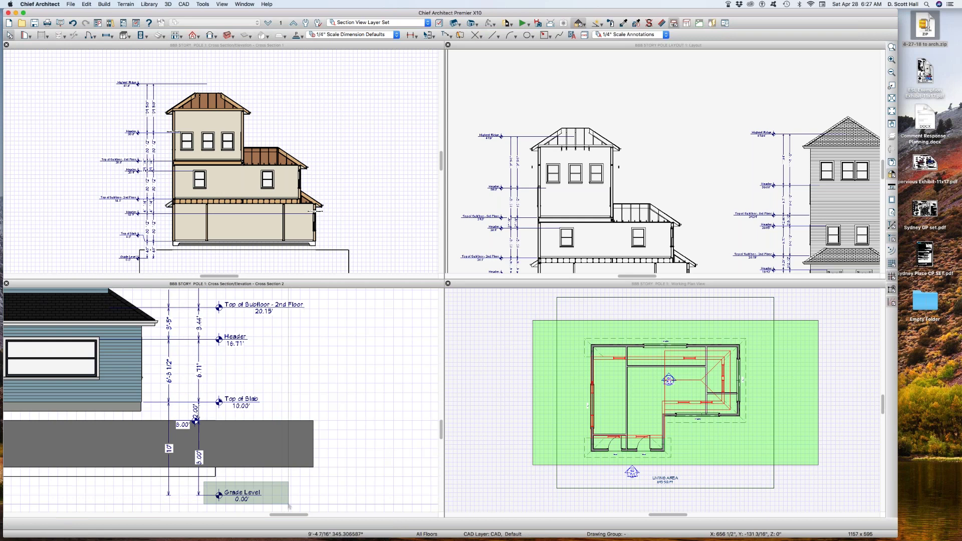
# Compare the Grade Level marker and the ground's top edge in Cross Section 2 with the terrain perimeter in the plan
pyautogui.click(325, 418)
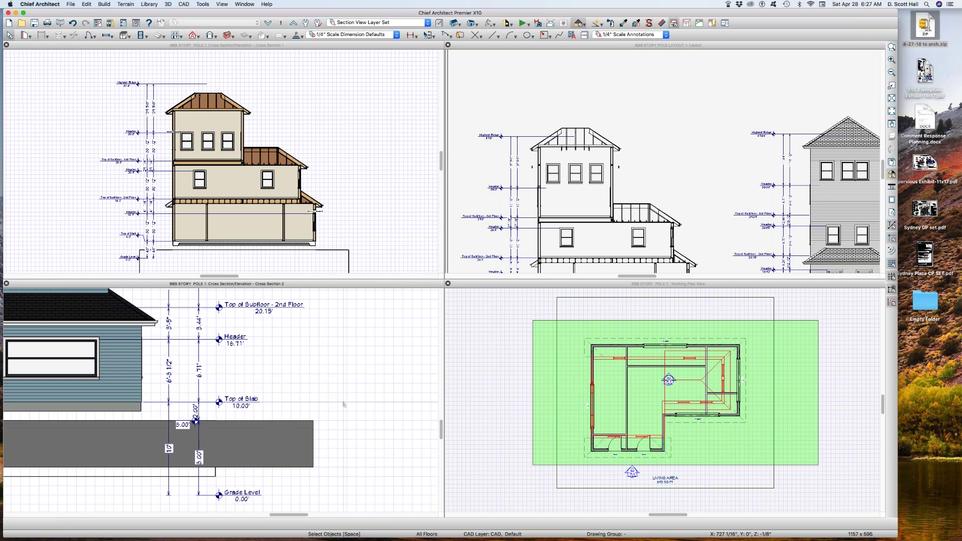
pyautogui.click(493, 384)
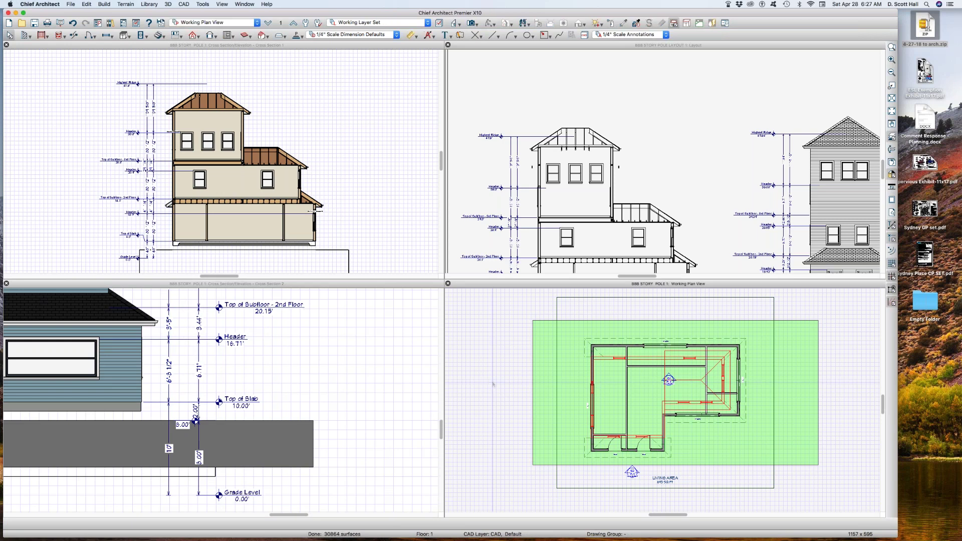
pyautogui.click(493, 384)
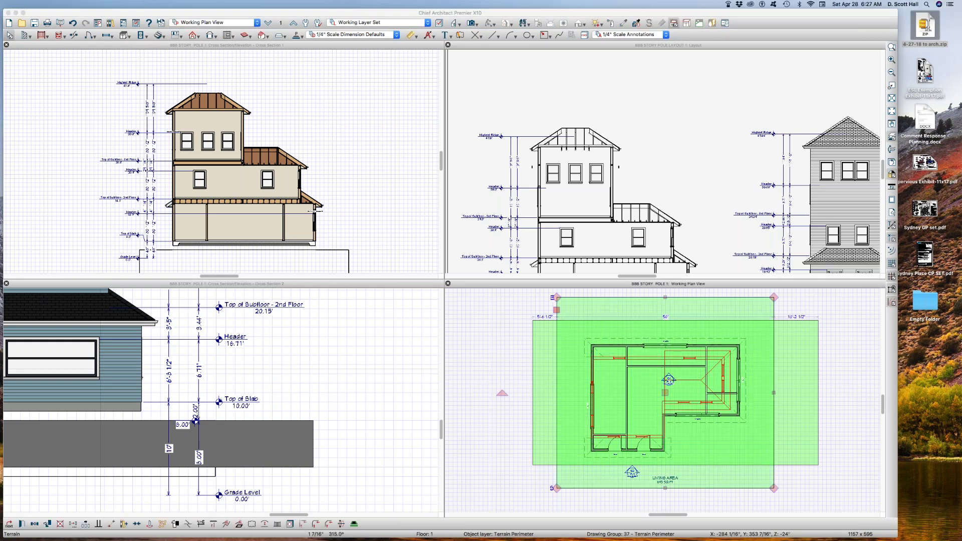
pyautogui.click(610, 298)
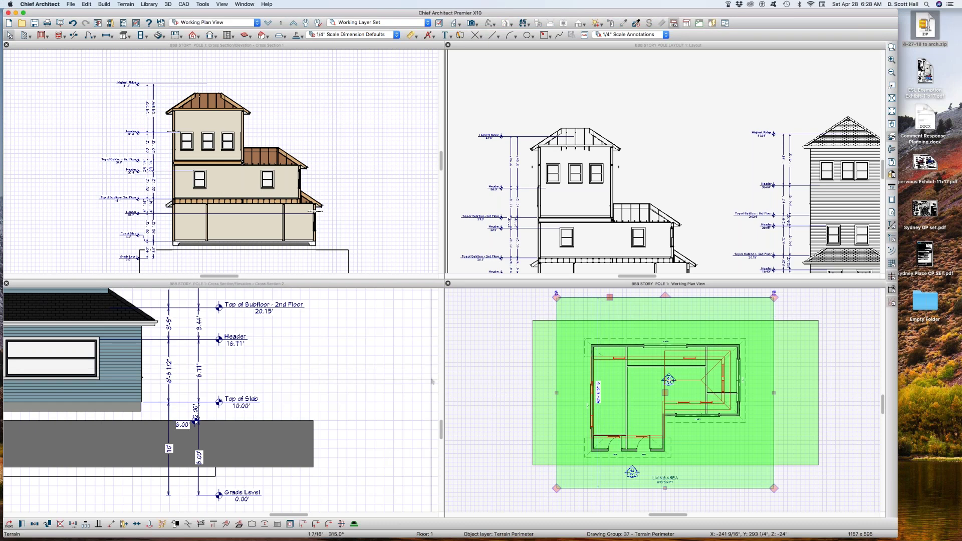
pyautogui.click(189, 482)
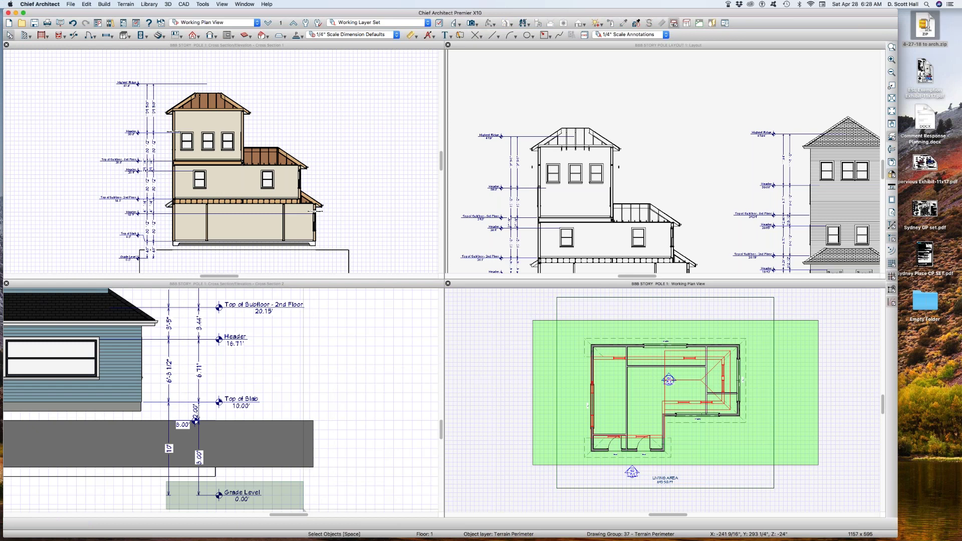
pyautogui.click(304, 511)
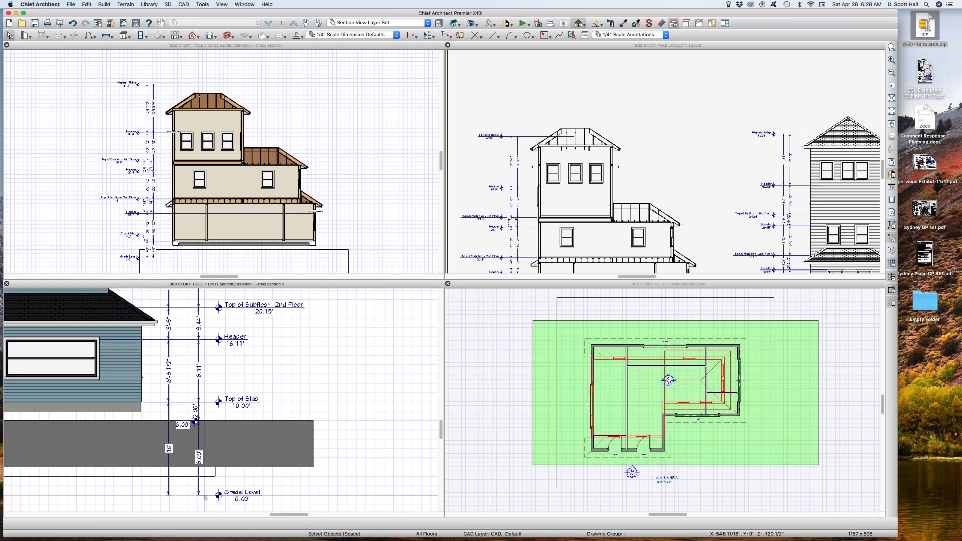
pyautogui.moveTo(191, 416); pyautogui.dragTo(368, 430)
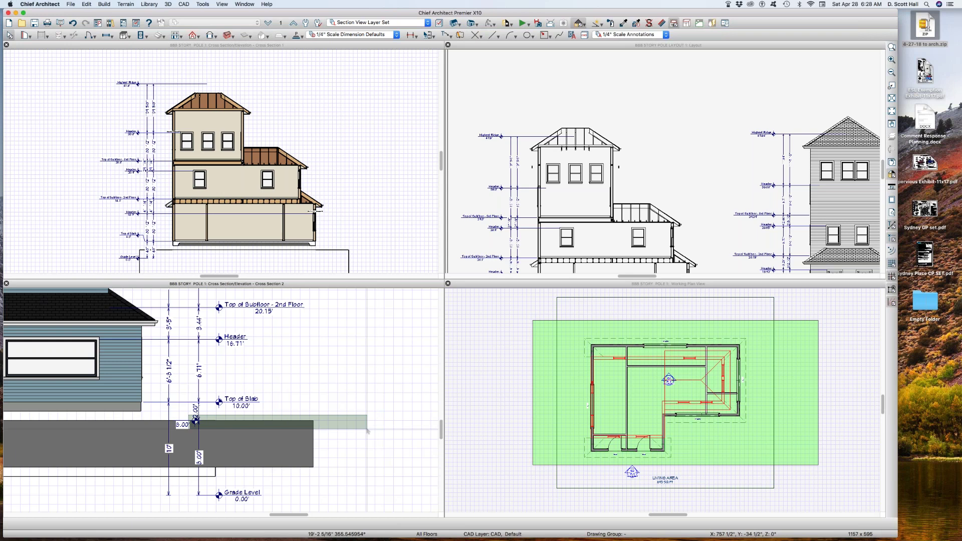
pyautogui.moveTo(367, 430); pyautogui.dragTo(368, 430)
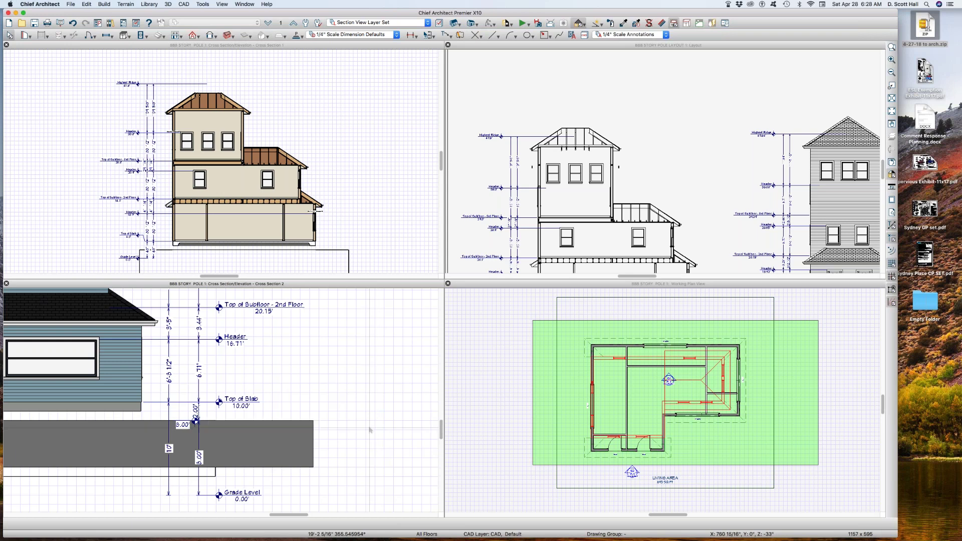
# Set the terrain perimeter's subfloor height above terrain to 10 feet
pyautogui.doubleClick(631, 296)
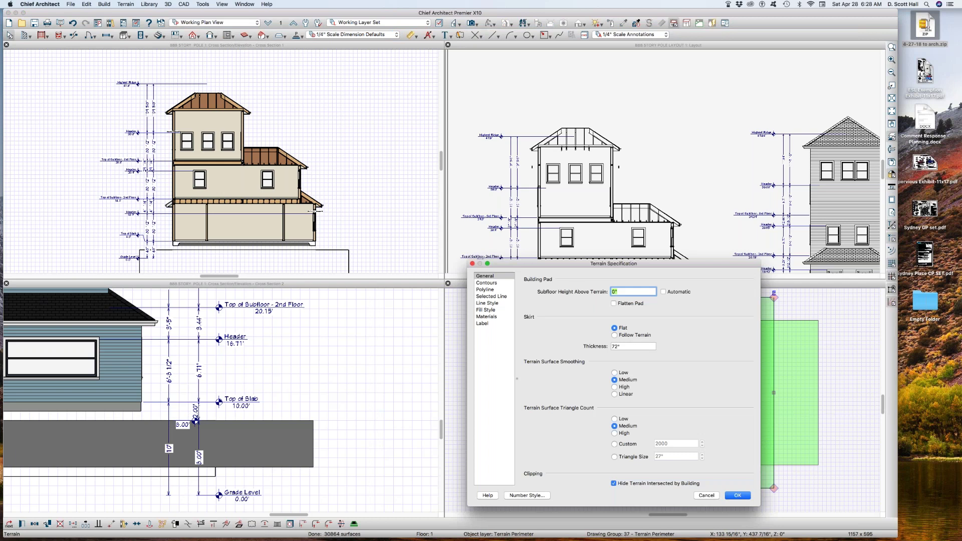
pyautogui.write('10')
pyautogui.press('Return')
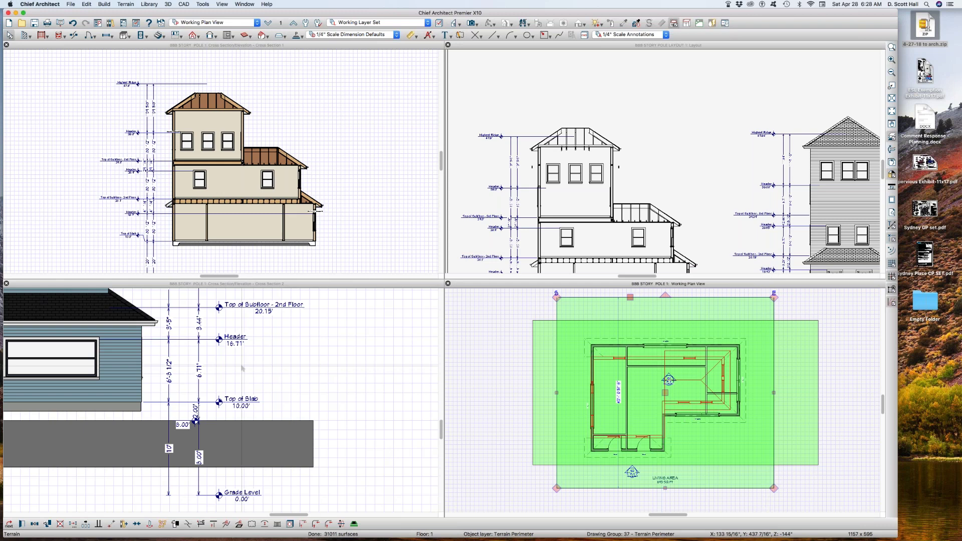
pyautogui.scroll(-3, 262, 346)
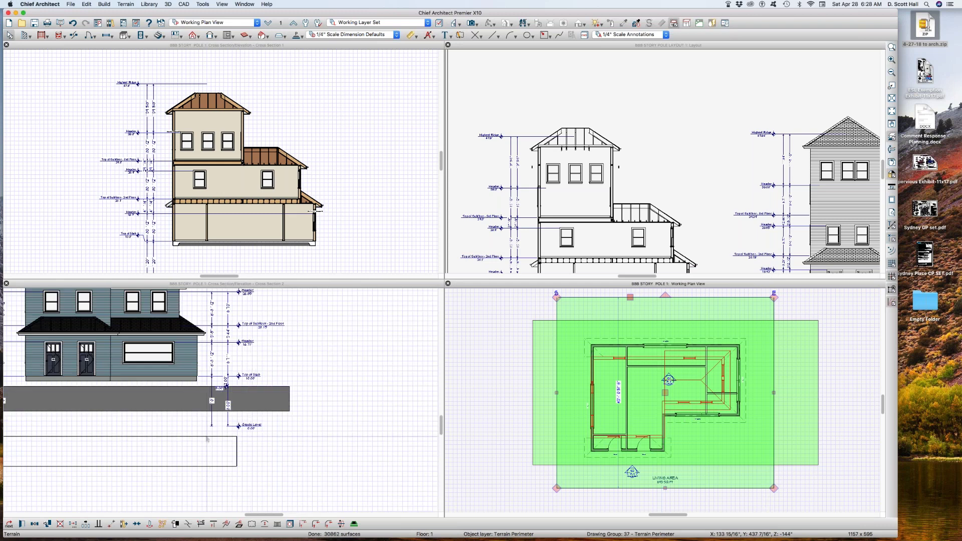
# Set the elevation of the terrain elevation region in the plan to 96 inches
pyautogui.click(534, 366)
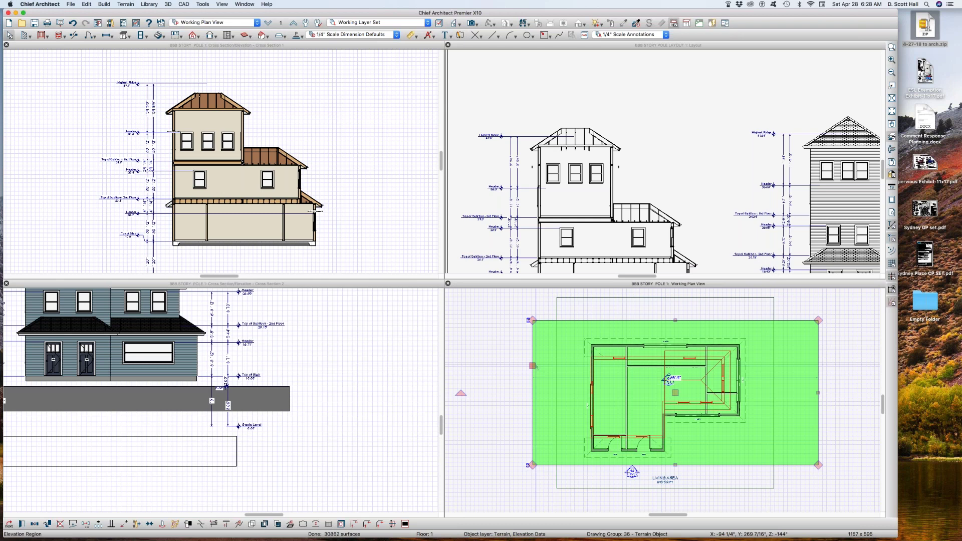
pyautogui.doubleClick(543, 373)
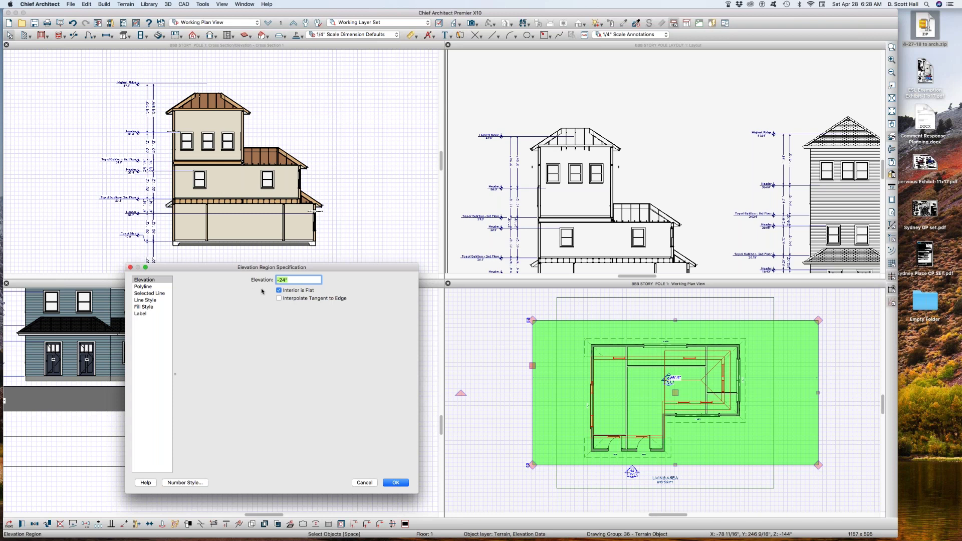
pyautogui.write('96')
pyautogui.press('Tab')
pyautogui.press('Return')
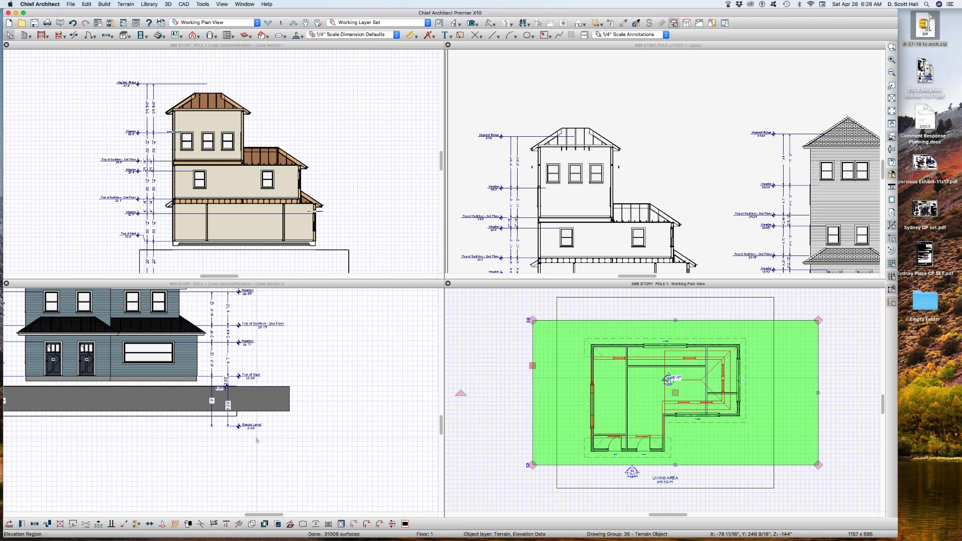
pyautogui.click(235, 401)
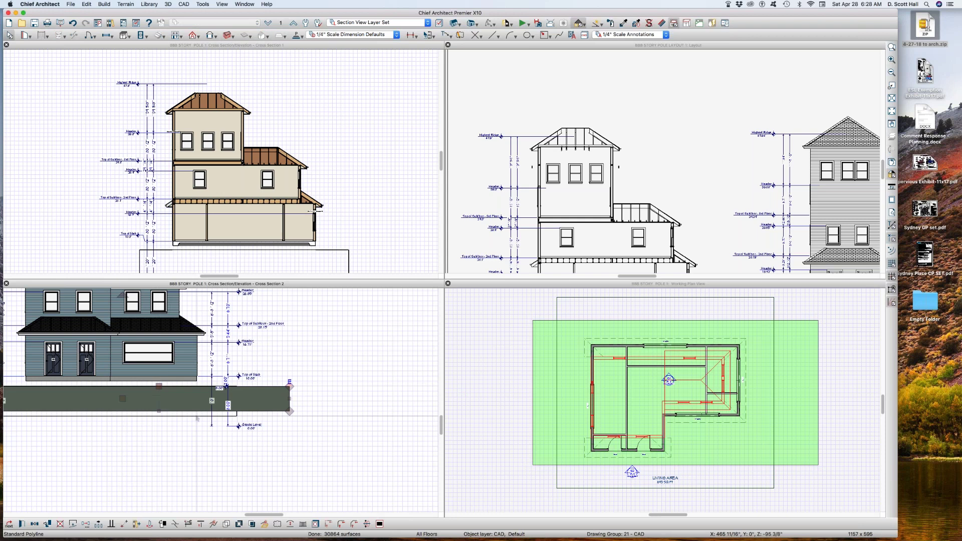
pyautogui.click(284, 462)
# Set the auto story pole grade level marker default to -24" relative to the 1st floor subfloor and close the default settings
pyautogui.scroll(-2, 281, 459)
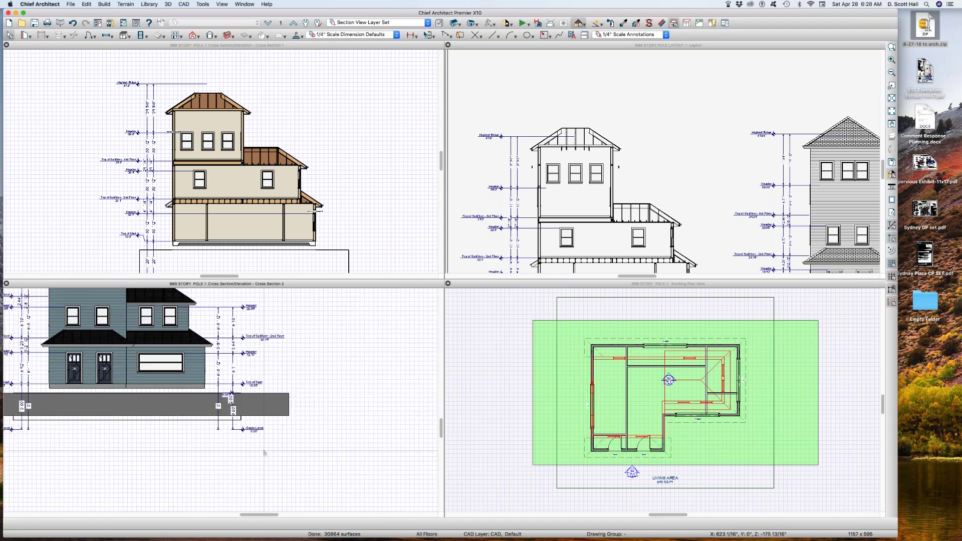
pyautogui.scroll(-3, 265, 449)
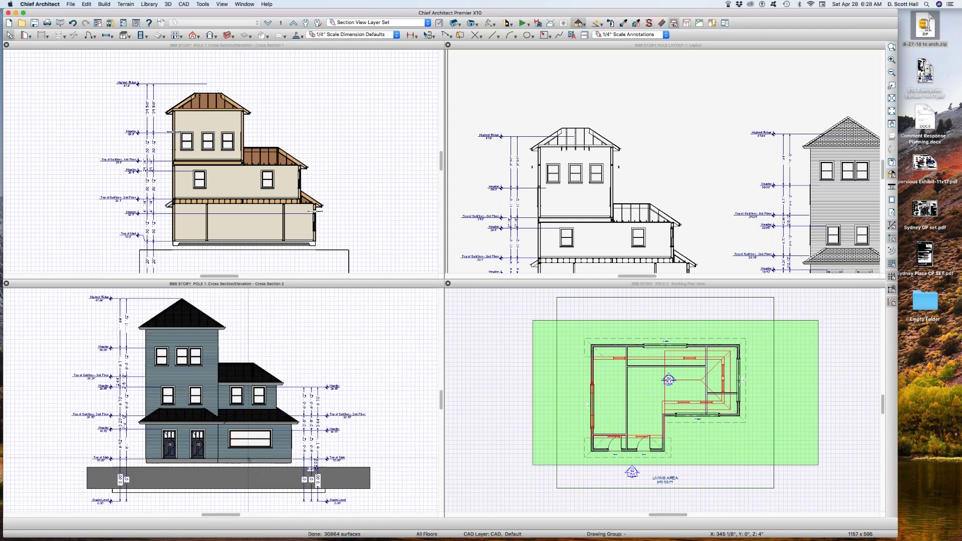
pyautogui.moveTo(242, 444); pyautogui.dragTo(379, 516)
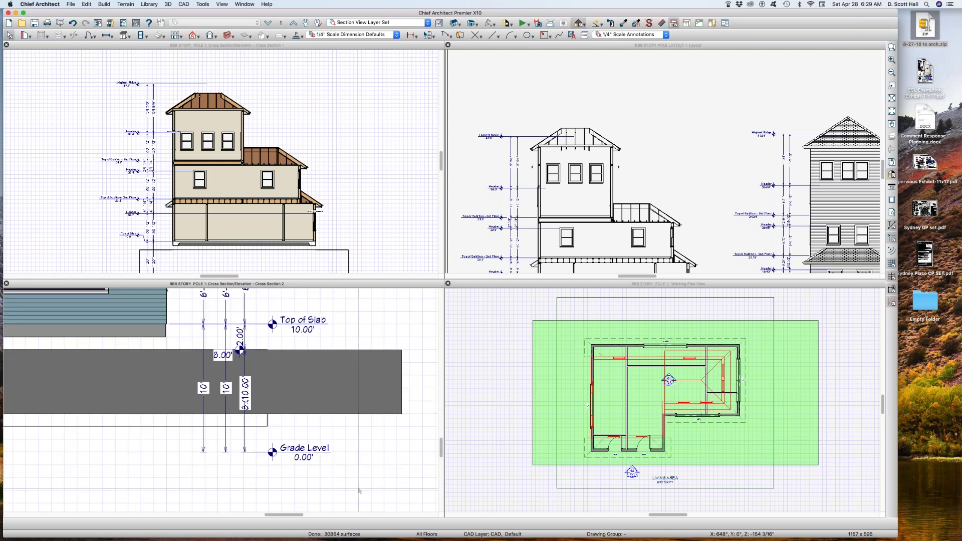
pyautogui.press('d')
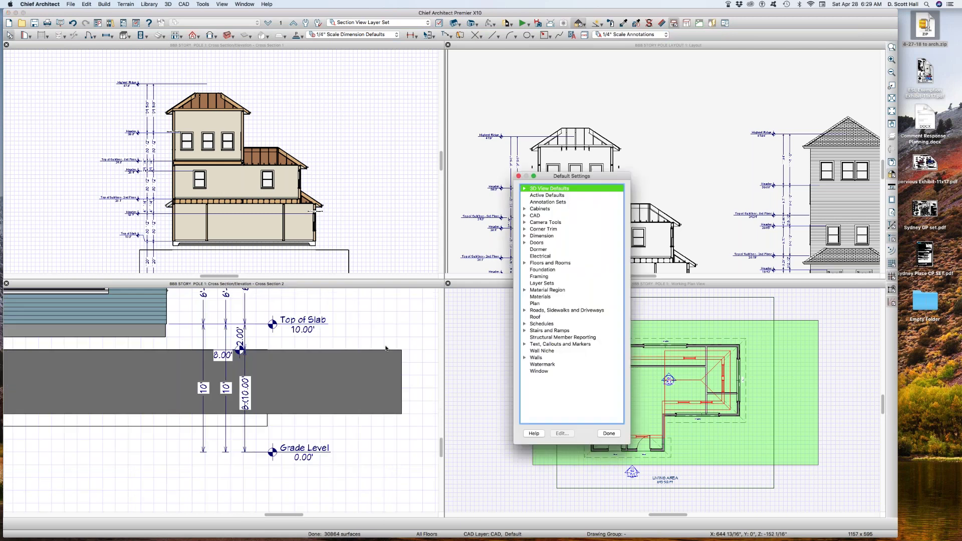
pyautogui.click(525, 236)
pyautogui.doubleClick(564, 283)
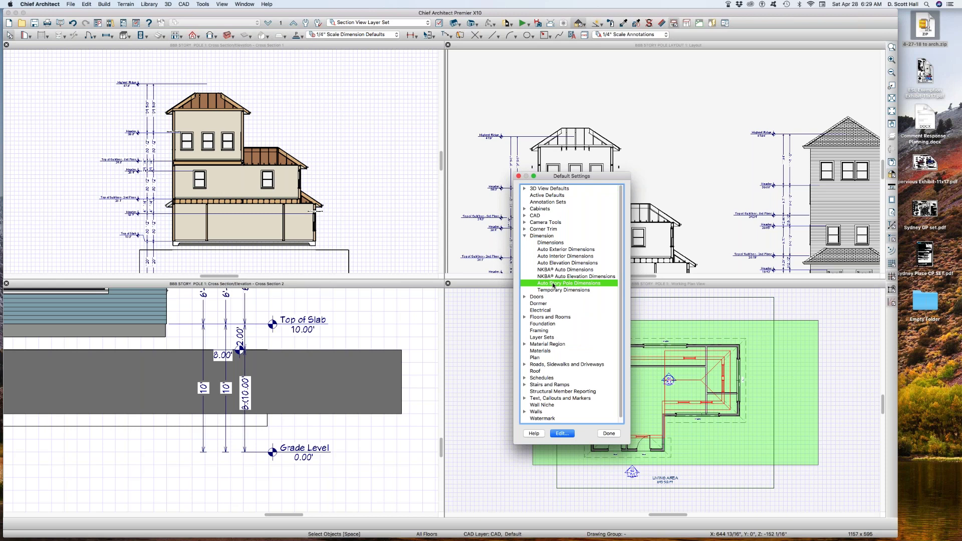
pyautogui.click(575, 202)
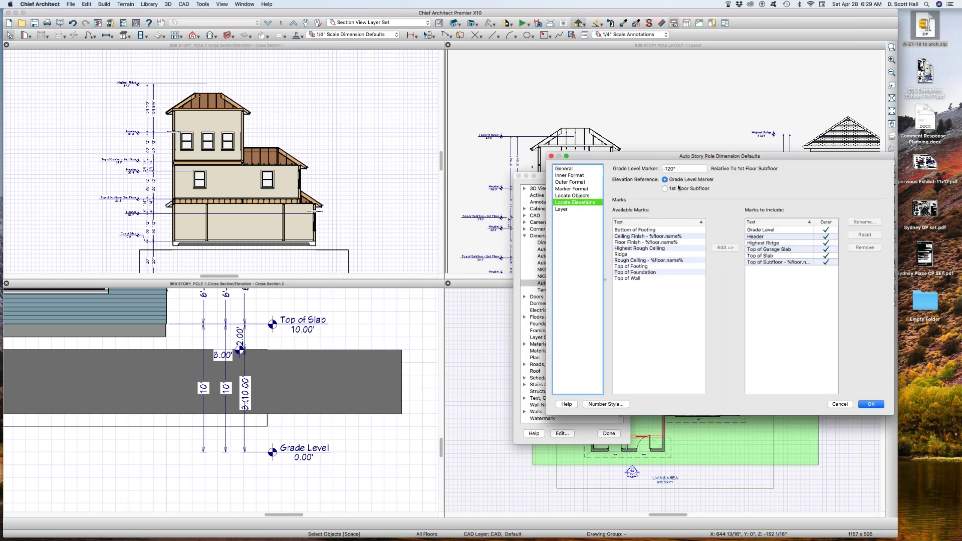
pyautogui.click(672, 169)
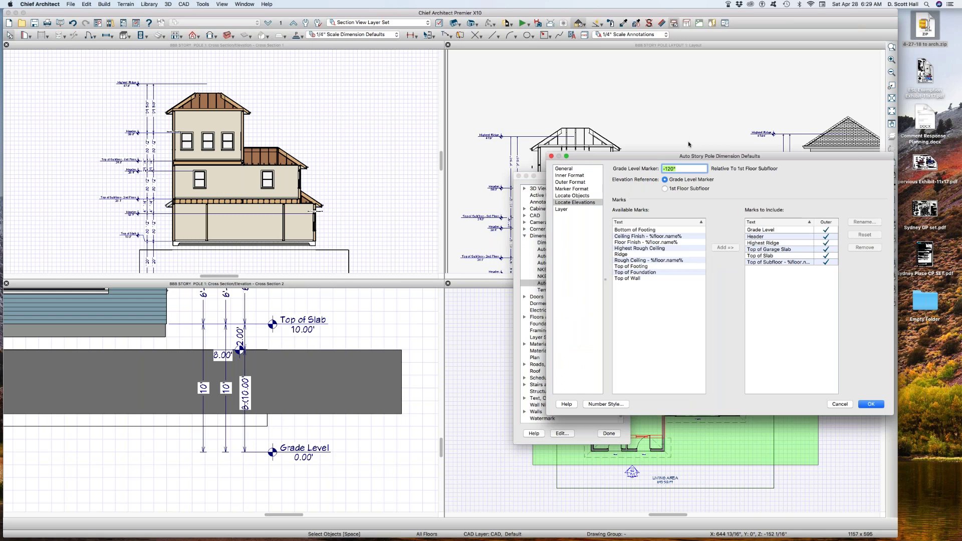
pyautogui.write('-24')
pyautogui.press('Return')
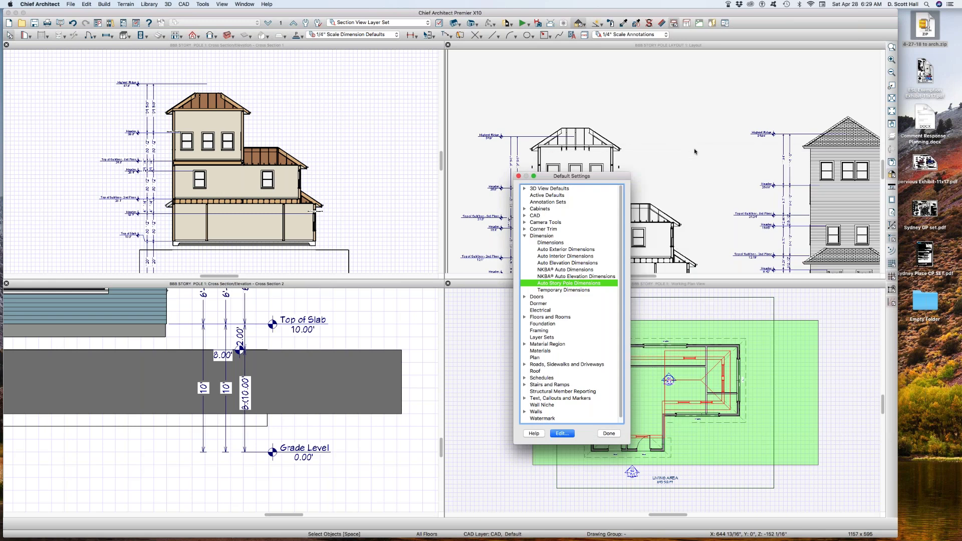
pyautogui.click(609, 434)
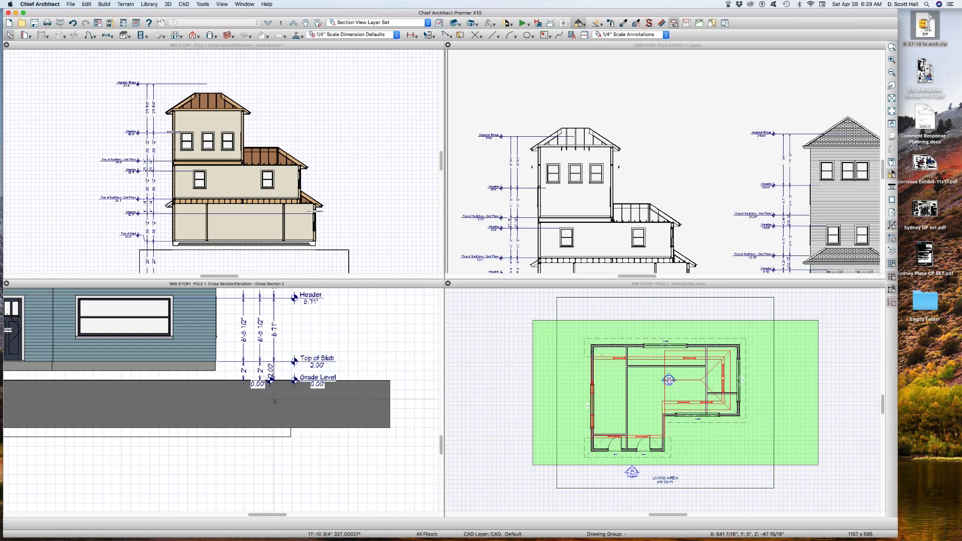
# Set the auto story pole grade level marker default to -10' relative to the 1st floor subfloor and close the default settings
pyautogui.click(289, 390)
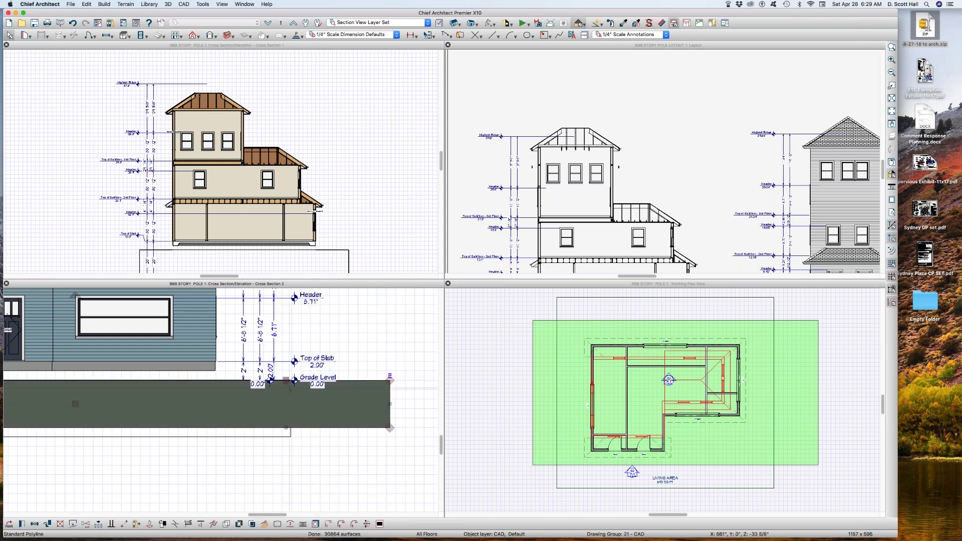
pyautogui.click(279, 442)
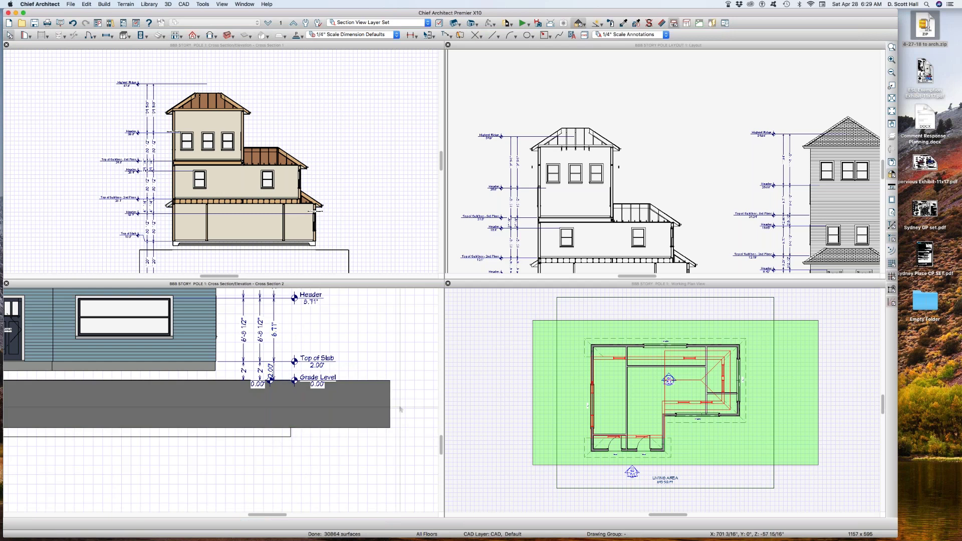
pyautogui.press('d')
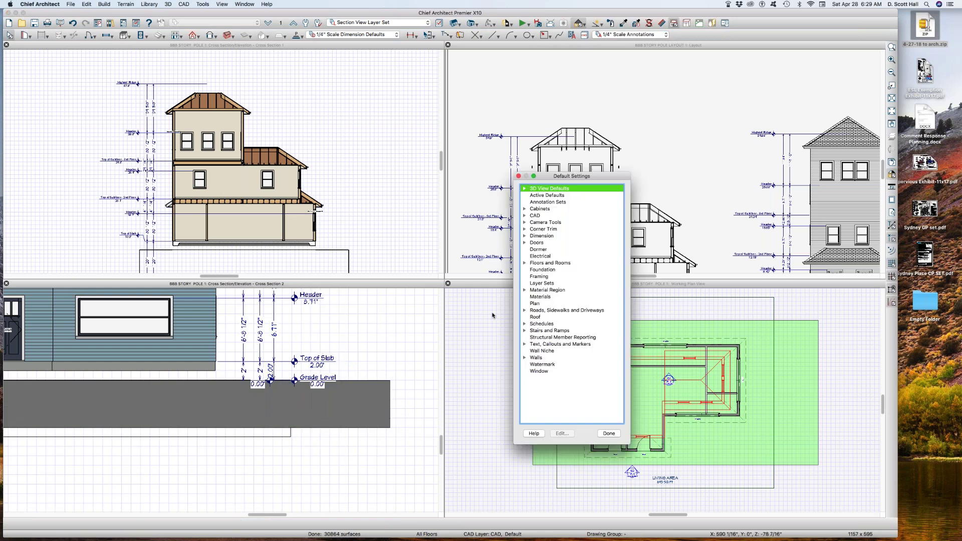
pyautogui.click(524, 236)
pyautogui.click(568, 284)
pyautogui.doubleClick(568, 284)
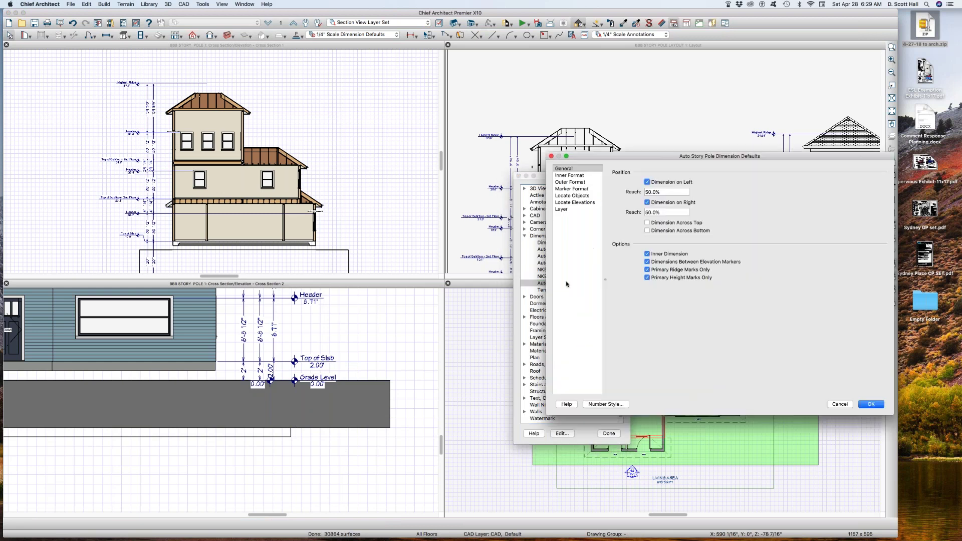
pyautogui.click(560, 203)
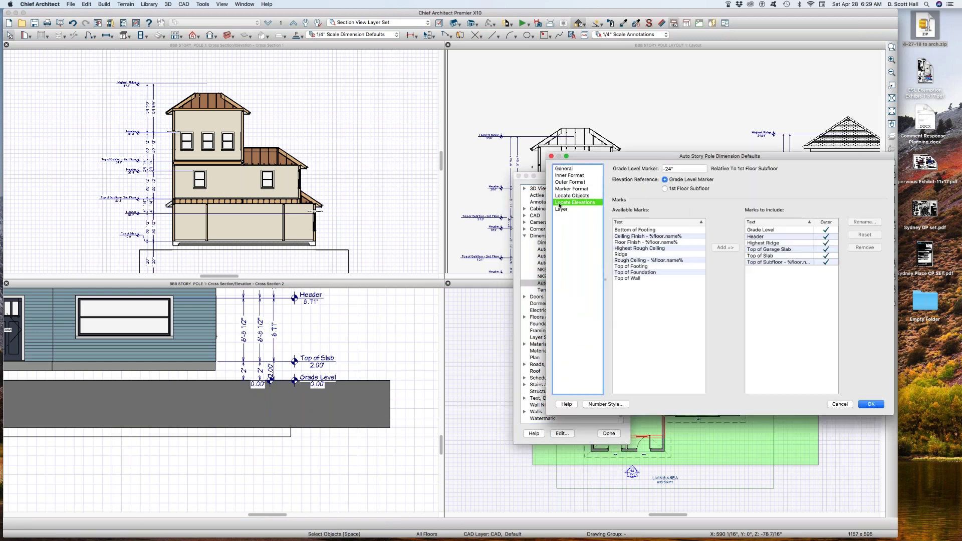
pyautogui.moveTo(682, 167); pyautogui.dragTo(604, 162)
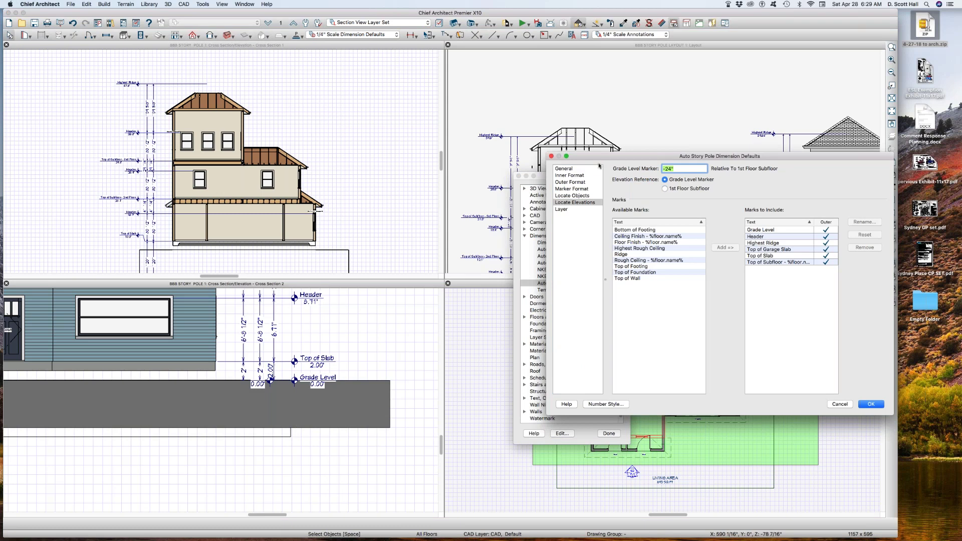
pyautogui.write("-10'")
pyautogui.press('Tab')
pyautogui.click(871, 405)
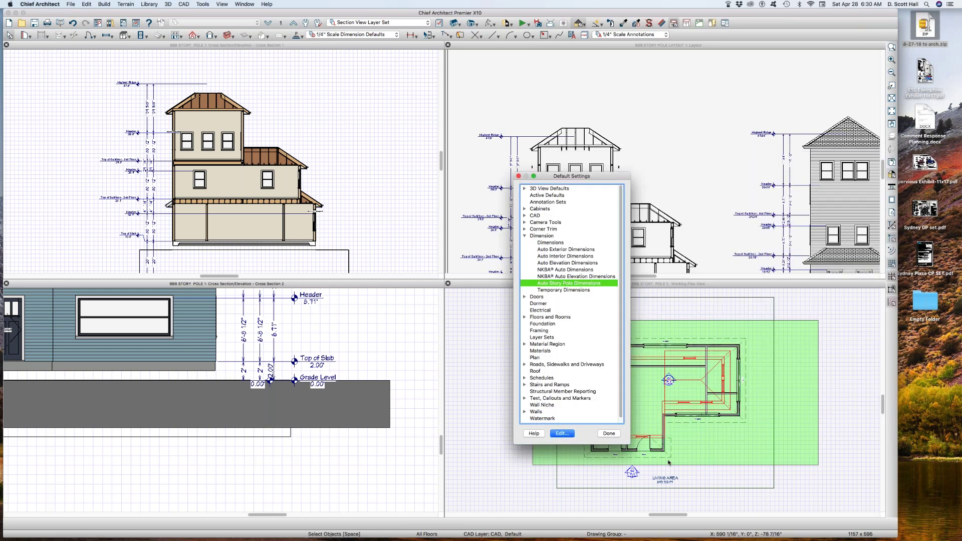
pyautogui.click(610, 434)
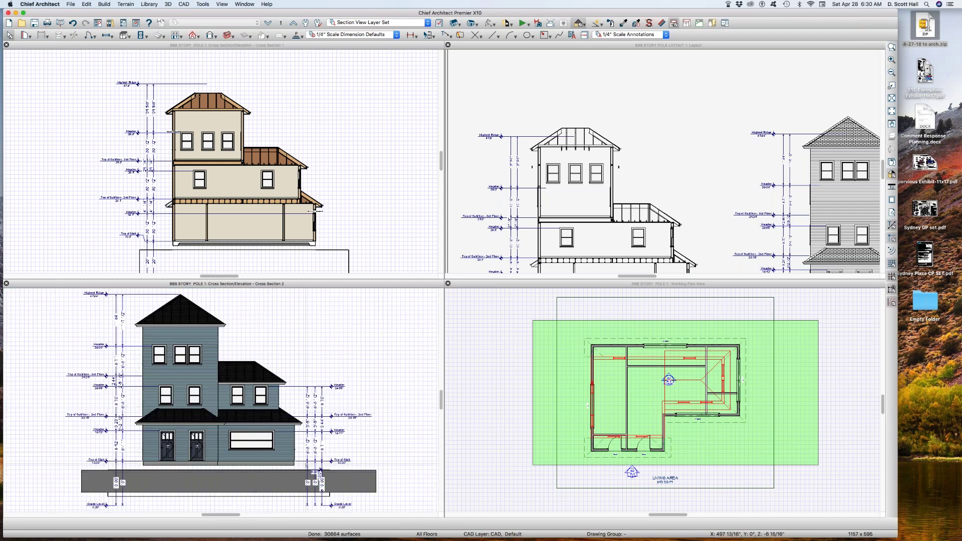
# Turn off the Outer option for the Grade Level mark in the auto story pole dimension defaults and close the default settings
pyautogui.moveTo(274, 443); pyautogui.dragTo(401, 511)
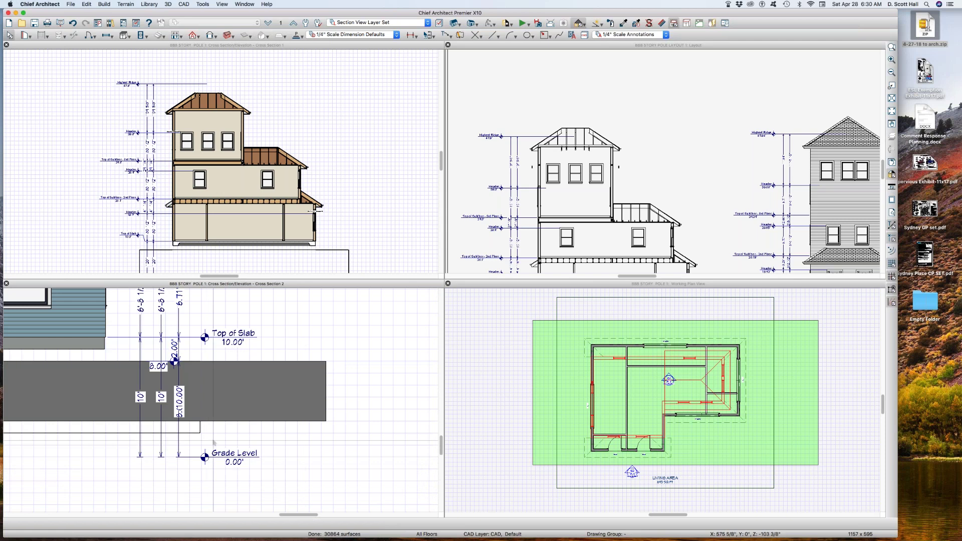
pyautogui.press('d')
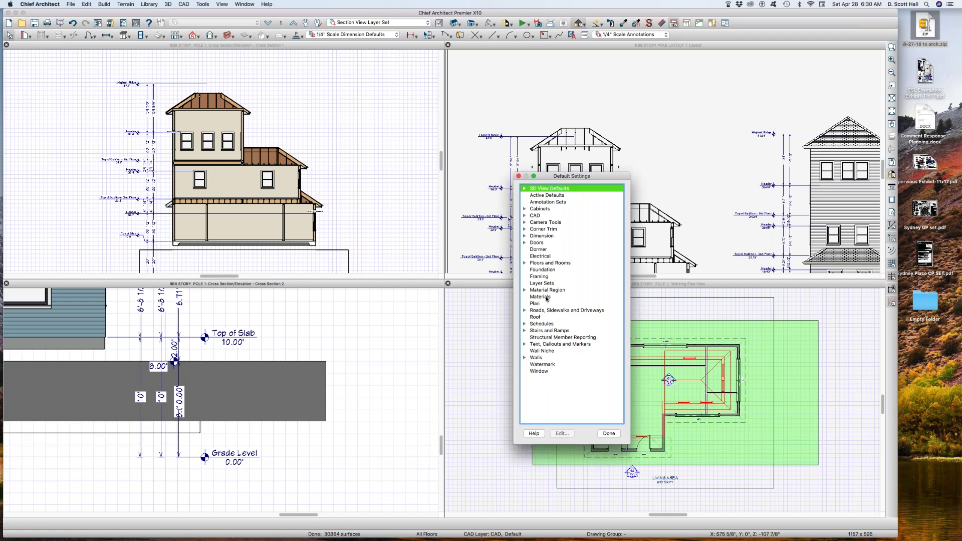
pyautogui.click(524, 237)
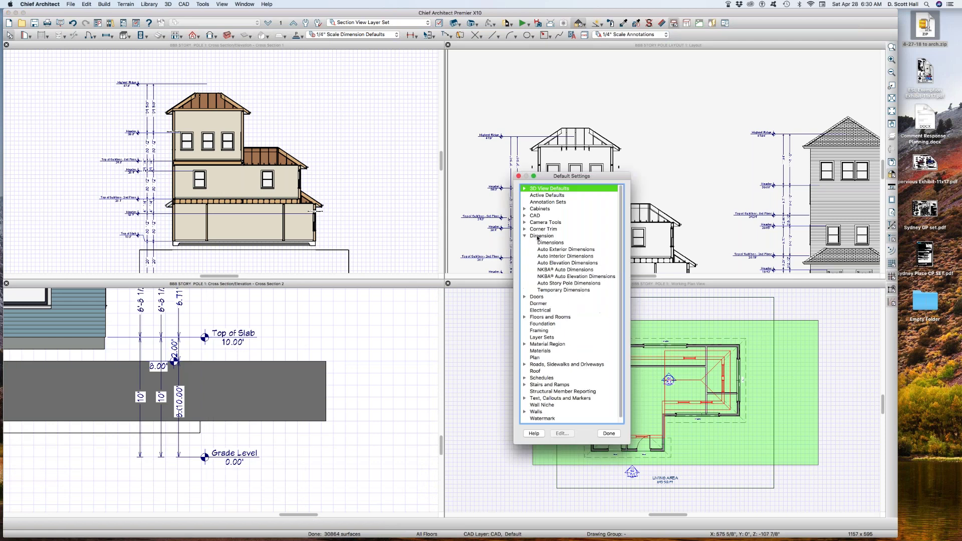
pyautogui.doubleClick(555, 283)
pyautogui.click(575, 202)
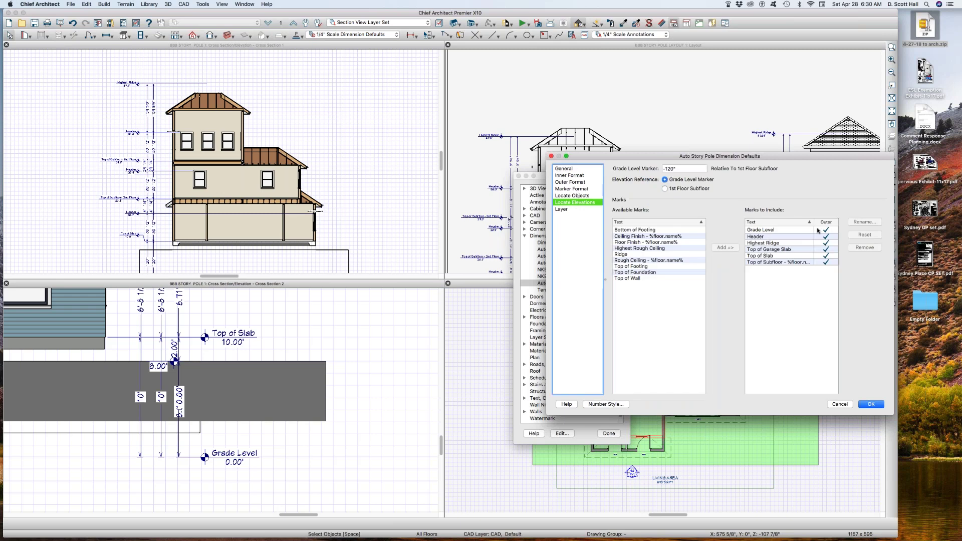
pyautogui.click(818, 231)
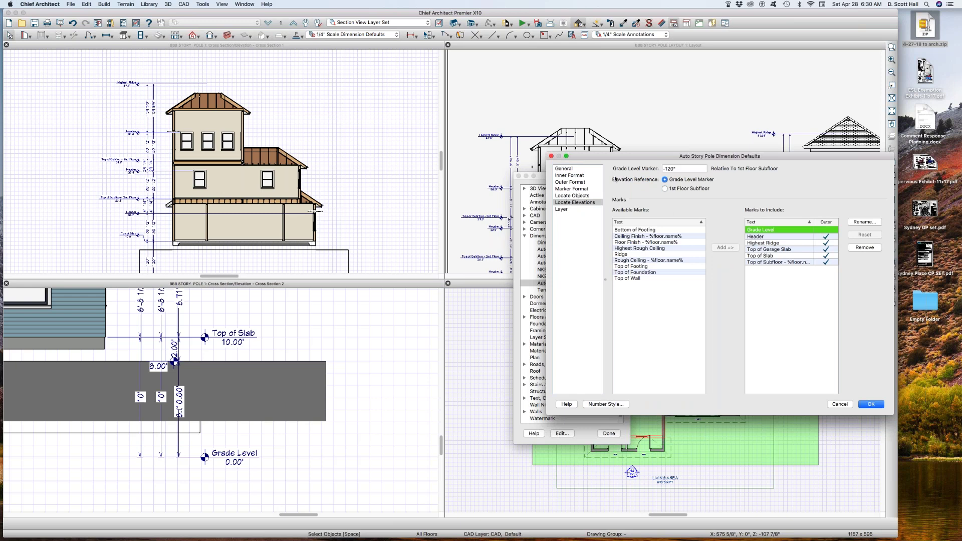
pyautogui.press('Tab')
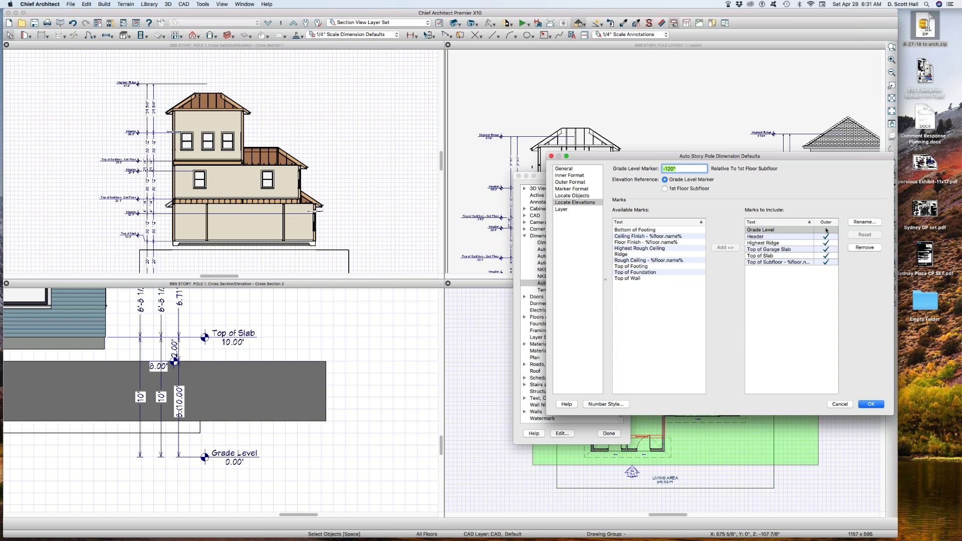
pyautogui.click(877, 405)
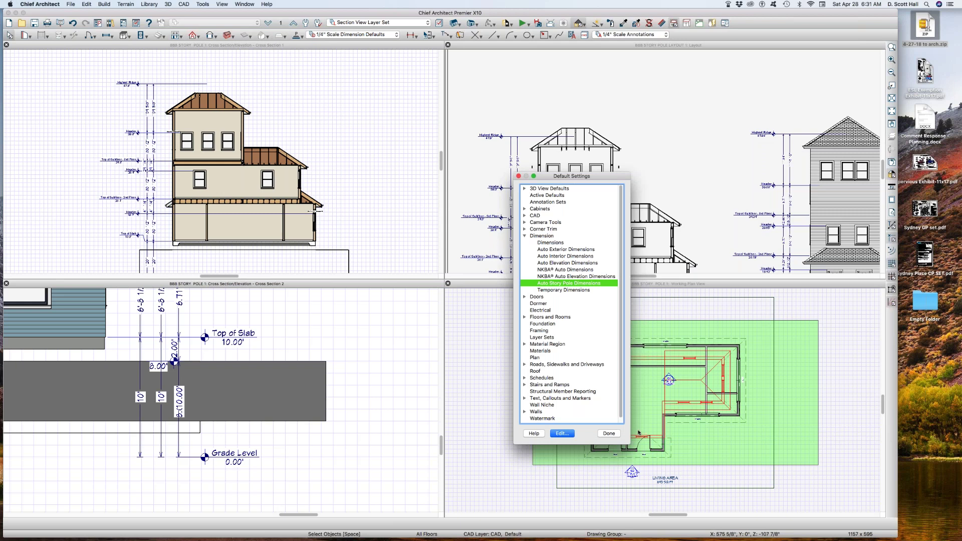
pyautogui.click(609, 434)
# Select all the story pole dimensions around the building in Cross Section 2 and delete them
pyautogui.click(326, 373)
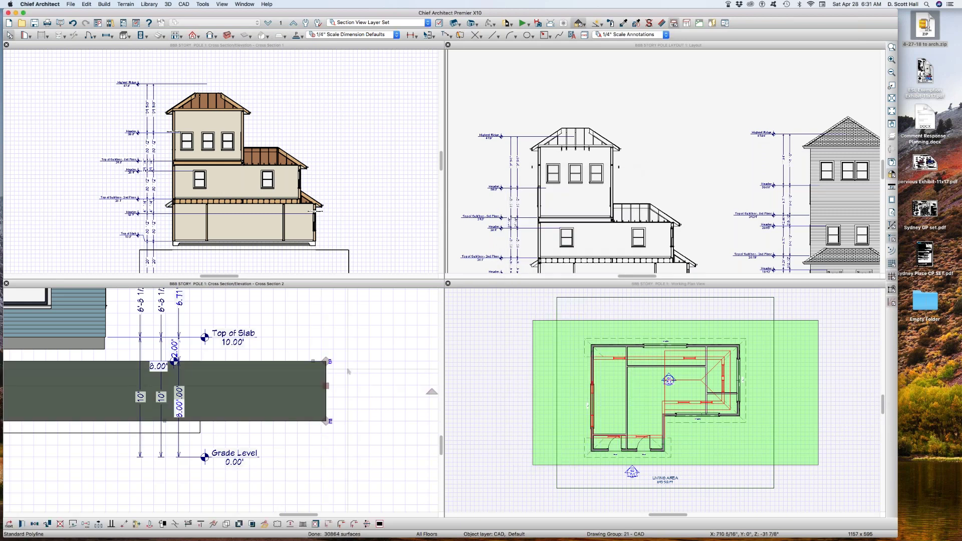
pyautogui.scroll(-5, 348, 371)
pyautogui.scroll(-3, 332, 387)
pyautogui.press('Escape')
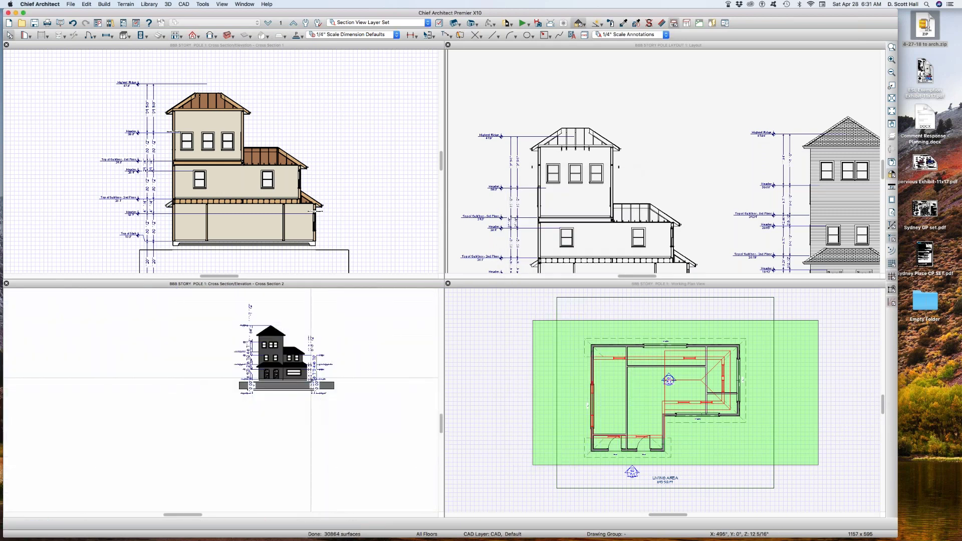
pyautogui.press('d')
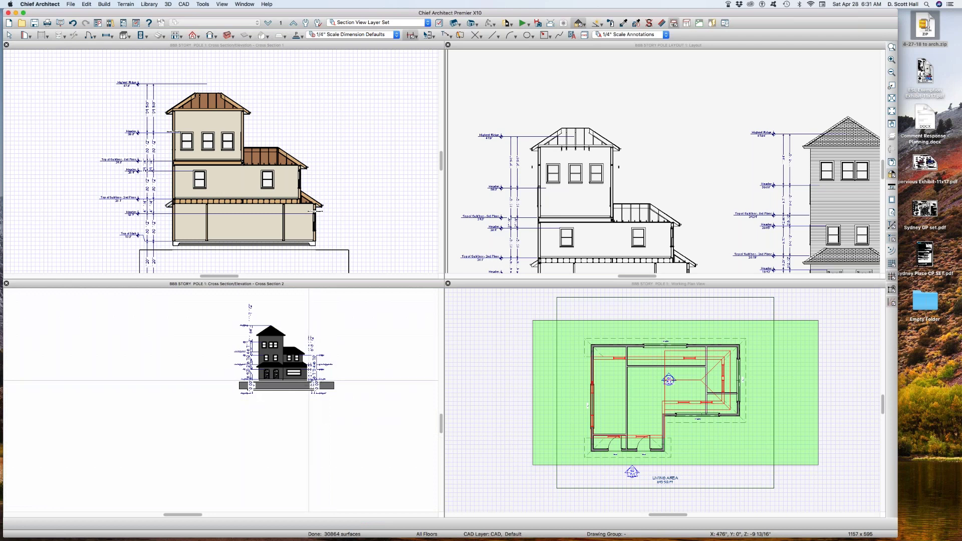
pyautogui.moveTo(199, 302); pyautogui.dragTo(338, 423)
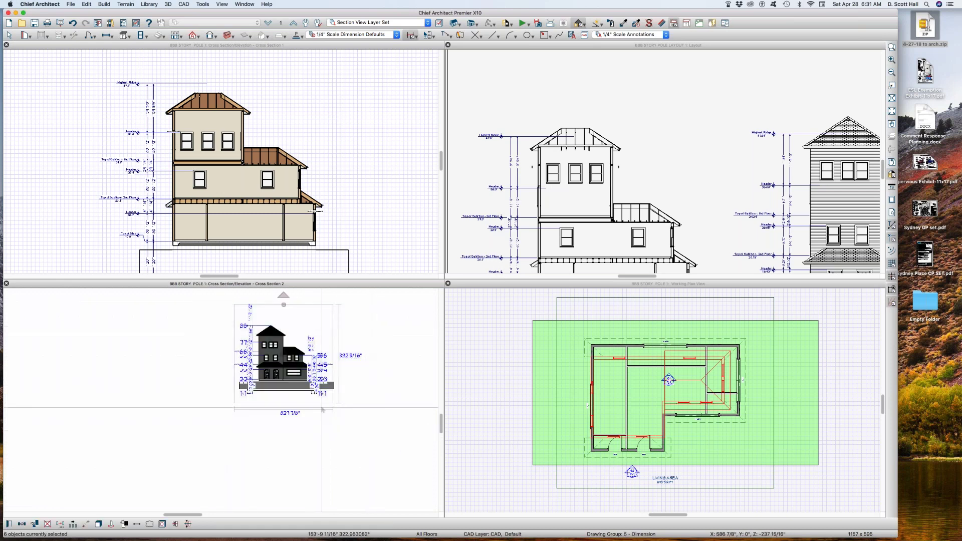
pyautogui.press('Delete')
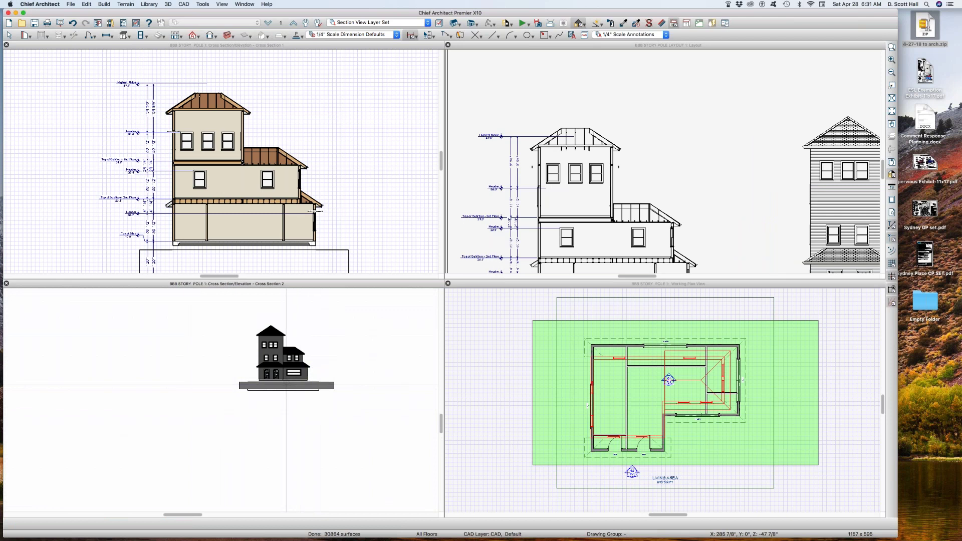
pyautogui.moveTo(247, 317); pyautogui.dragTo(326, 404)
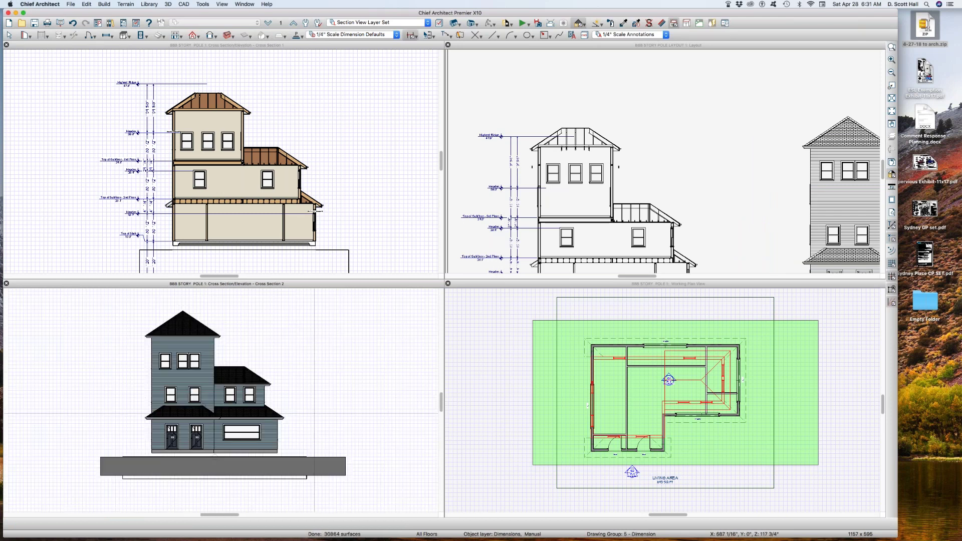
# Close Cross Section 1 without updating its layout view, and maximize Cross Section 2 with new auto story pole dimensions
pyautogui.click(197, 124)
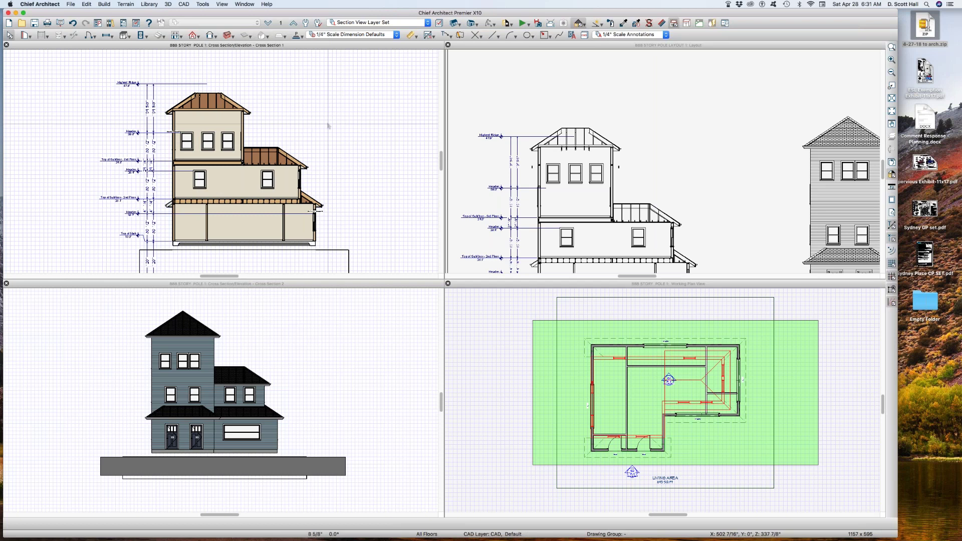
pyautogui.press('super+w')
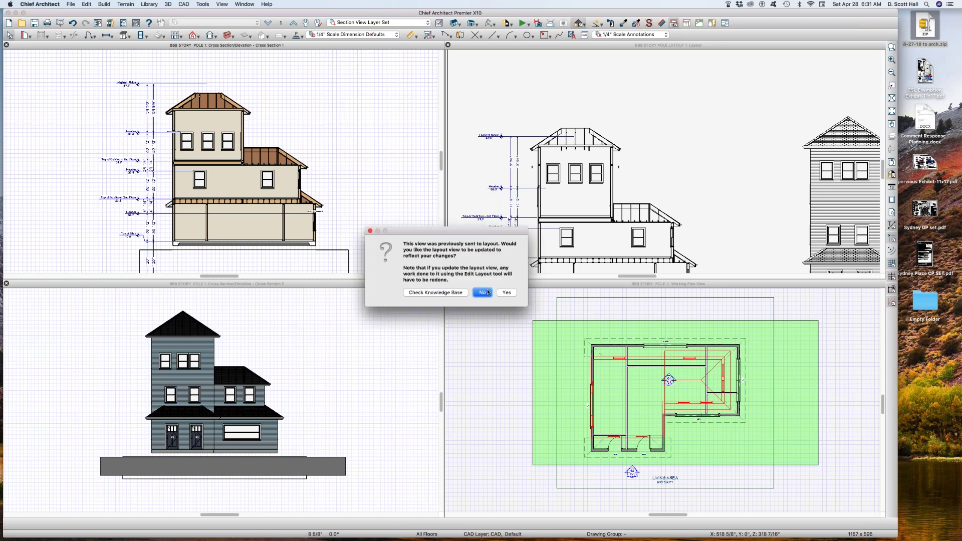
pyautogui.click(482, 293)
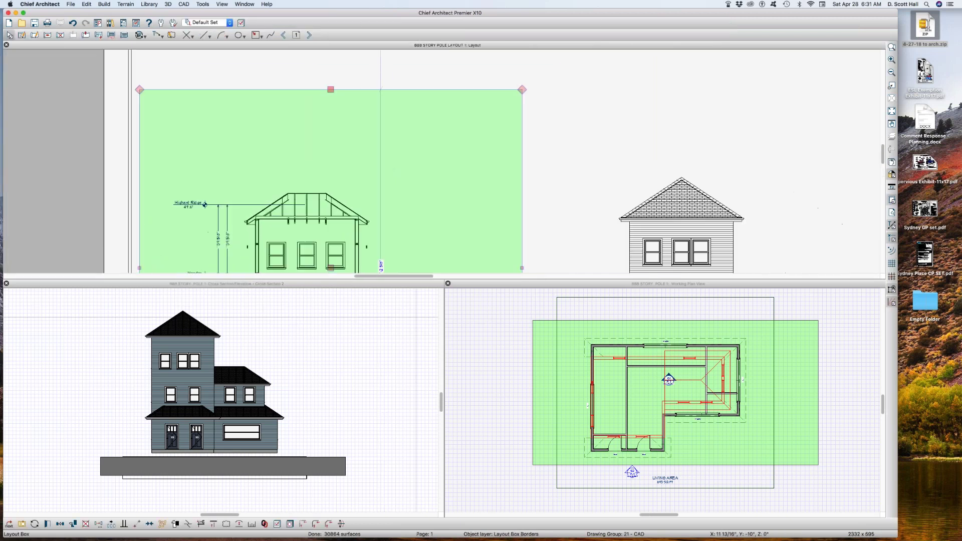
pyautogui.doubleClick(393, 285)
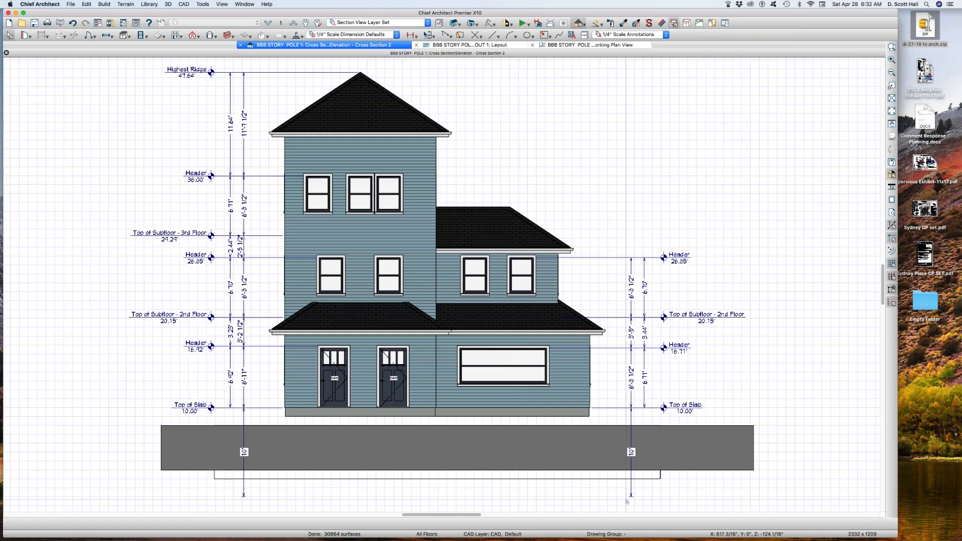
# Extend the right-hand outer story pole string down to the ground's top edge and move the inner string closer to the building
pyautogui.click(644, 392)
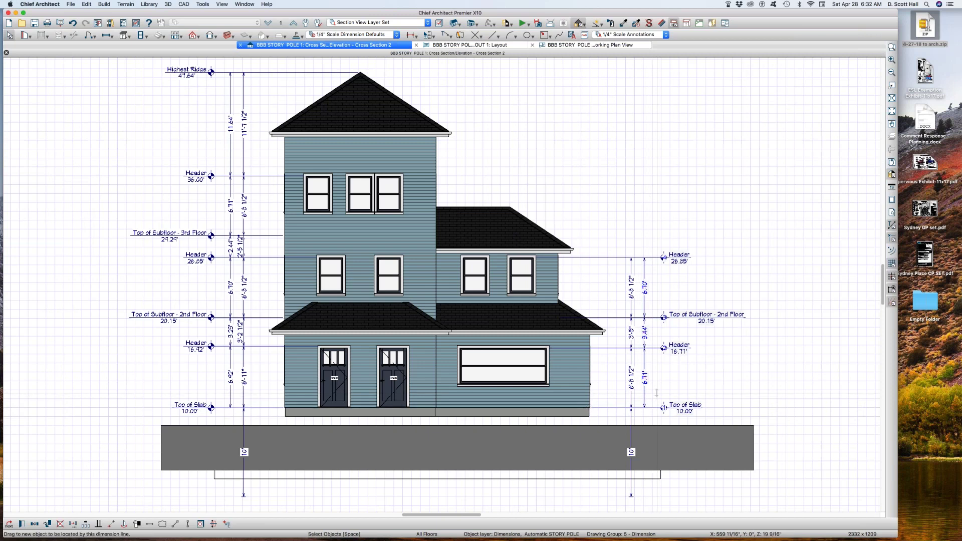
pyautogui.moveTo(657, 394); pyautogui.dragTo(647, 426)
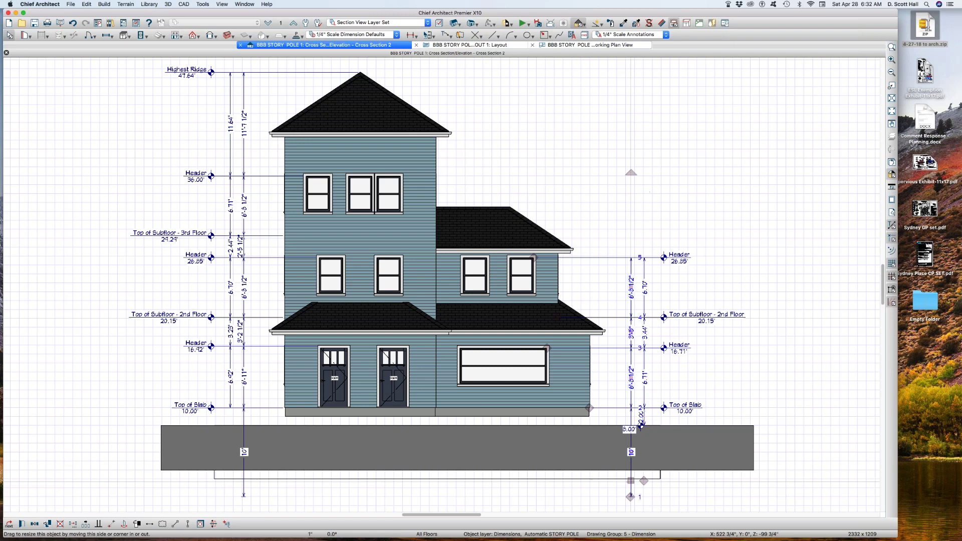
pyautogui.moveTo(631, 481); pyautogui.dragTo(614, 480)
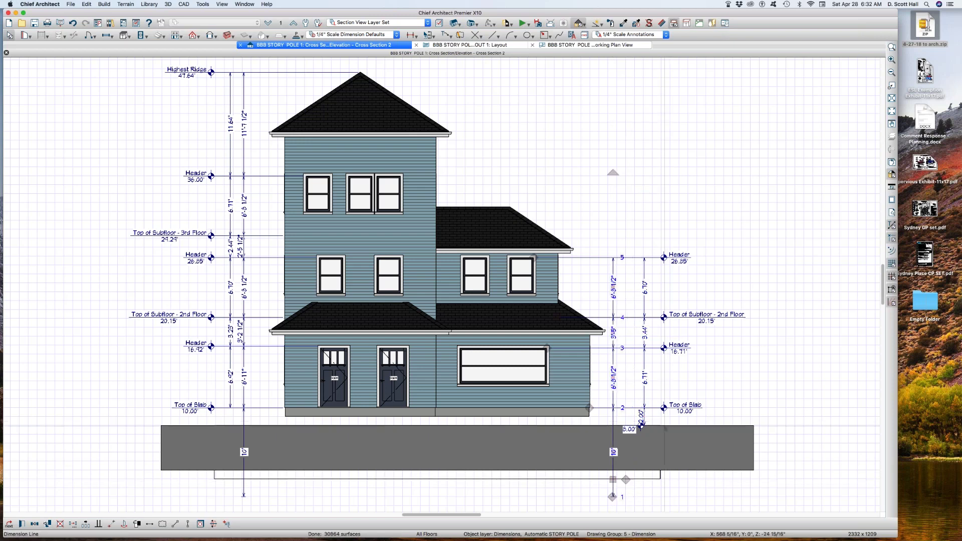
# Examine the outer story pole string's elevation marker at the ground's top edge below the Top of Slab marker
pyautogui.scroll(1, 664, 429)
pyautogui.scroll(2, 664, 429)
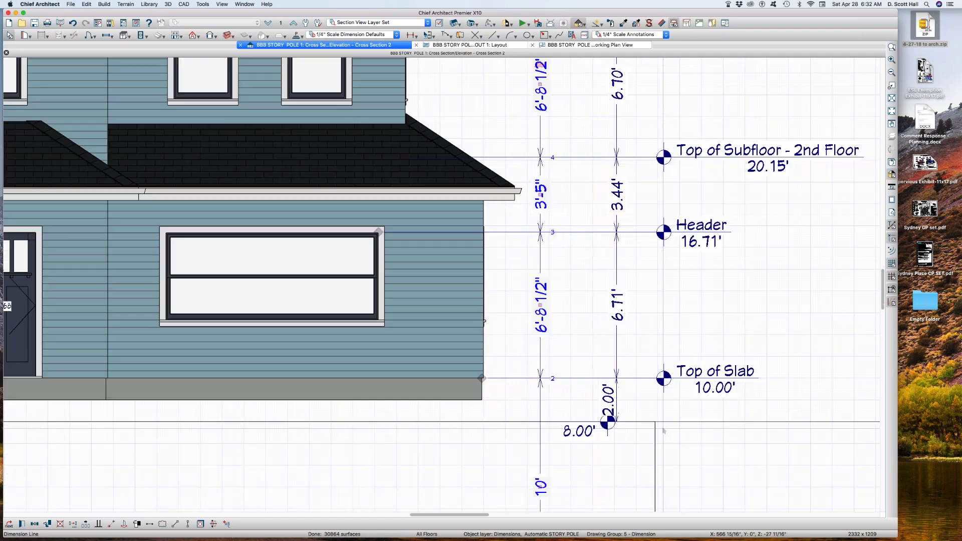
pyautogui.moveTo(559, 397); pyautogui.dragTo(641, 471)
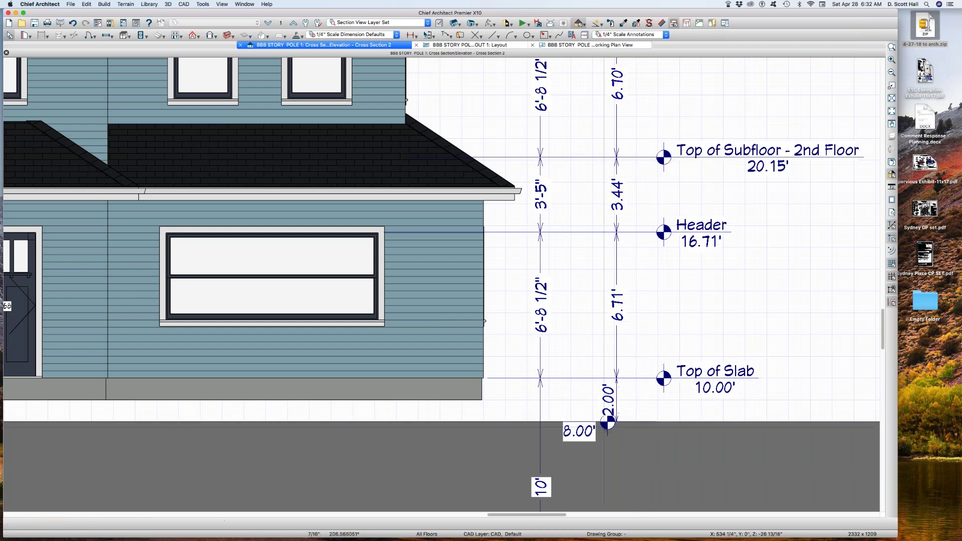
pyautogui.click(617, 412)
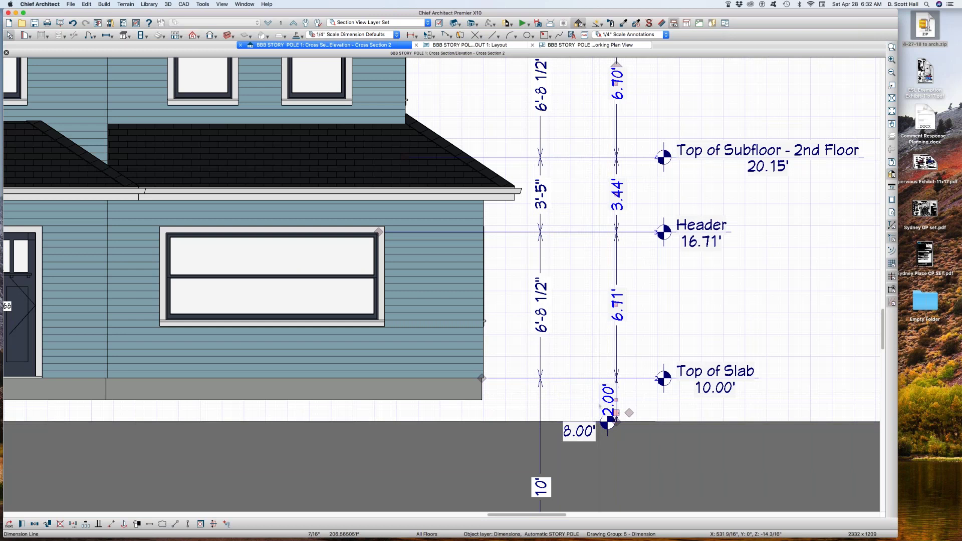
pyautogui.scroll(-4, 600, 401)
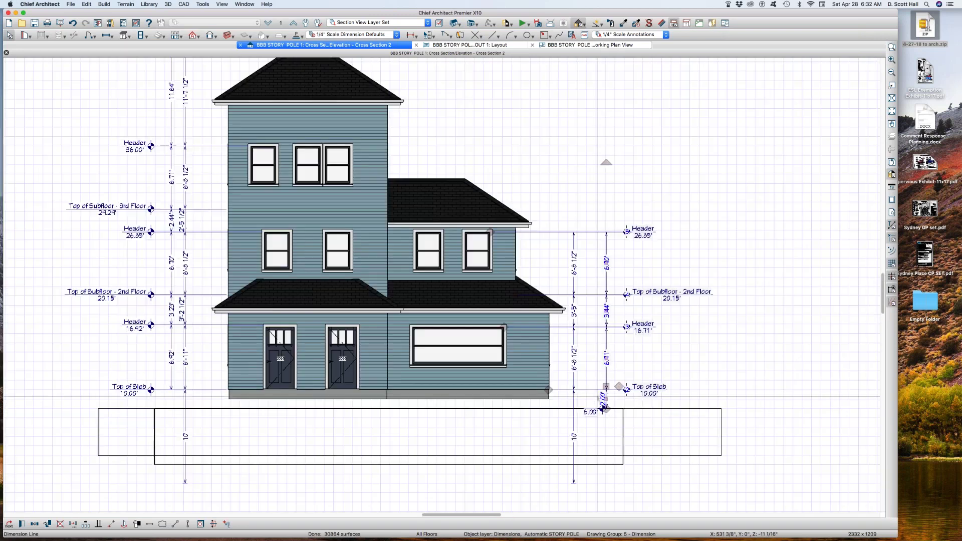
pyautogui.click(603, 409)
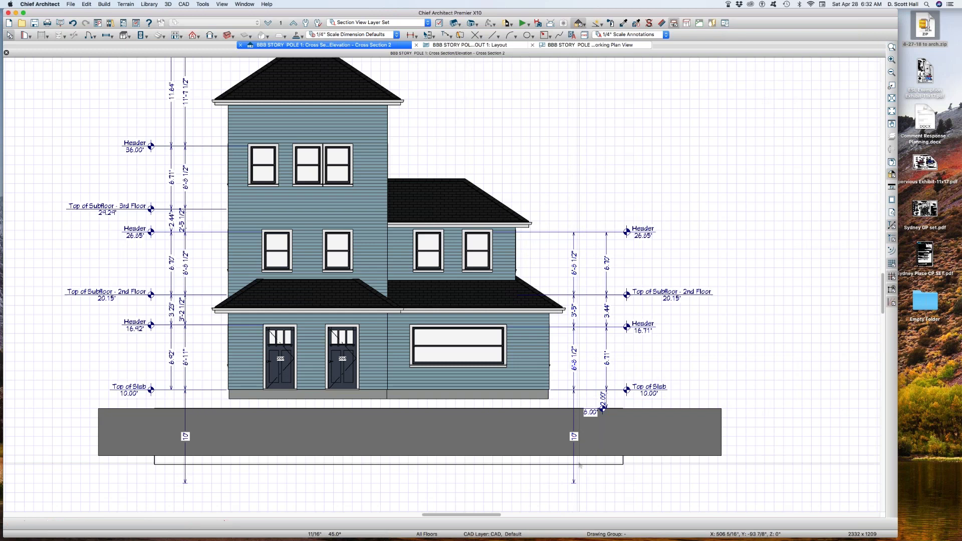
# Remove Grade Level from the elevation marks to include in the Auto Story Pole Dimension defaults and close the default settings
pyautogui.doubleClick(599, 387)
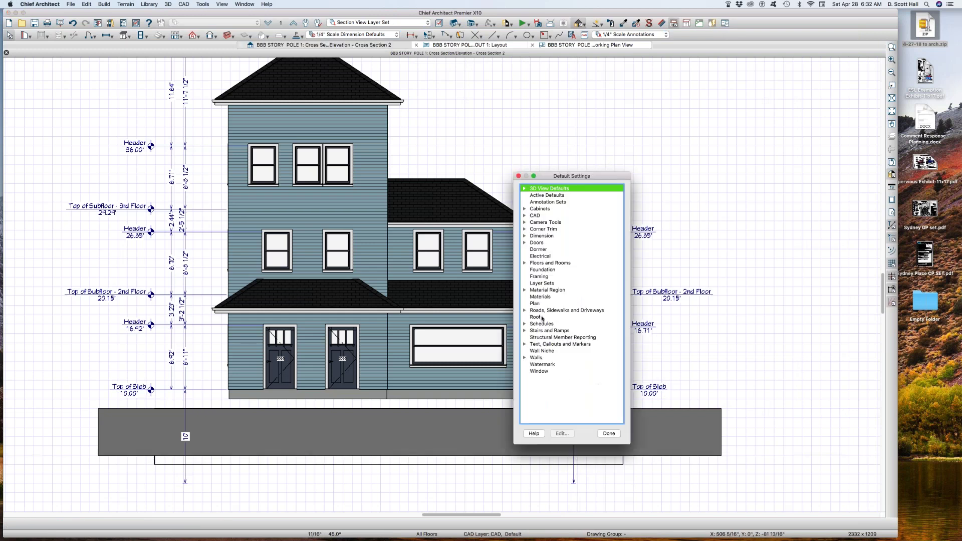
pyautogui.click(525, 237)
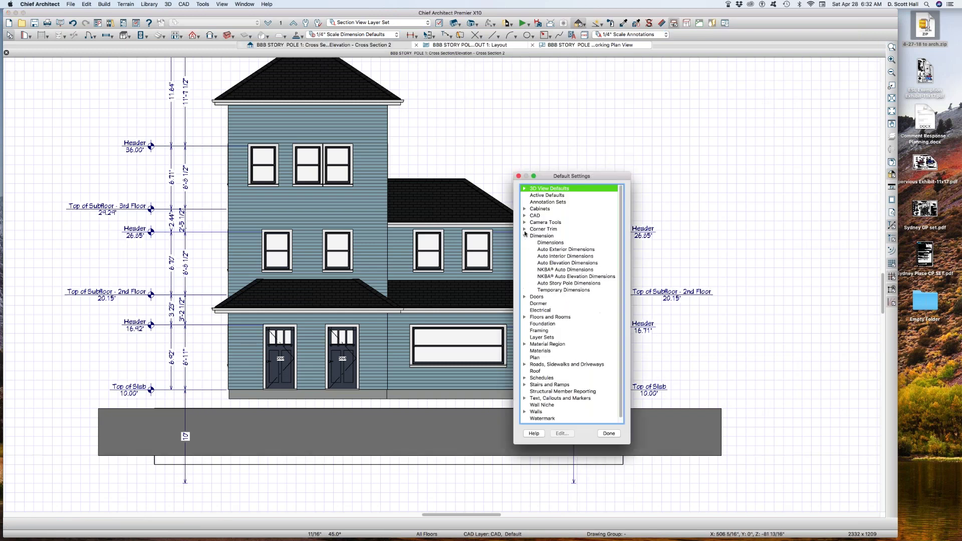
pyautogui.doubleClick(550, 284)
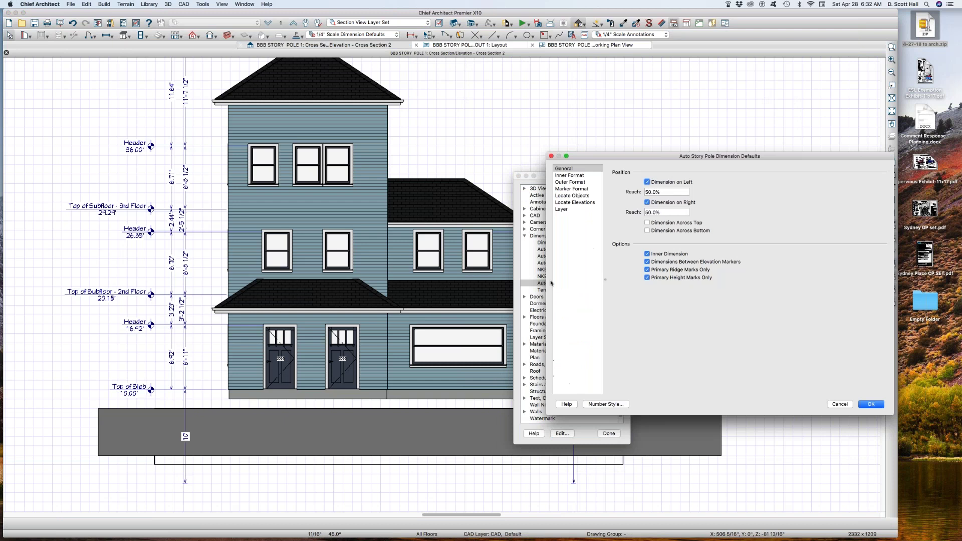
pyautogui.click(565, 203)
pyautogui.click(796, 230)
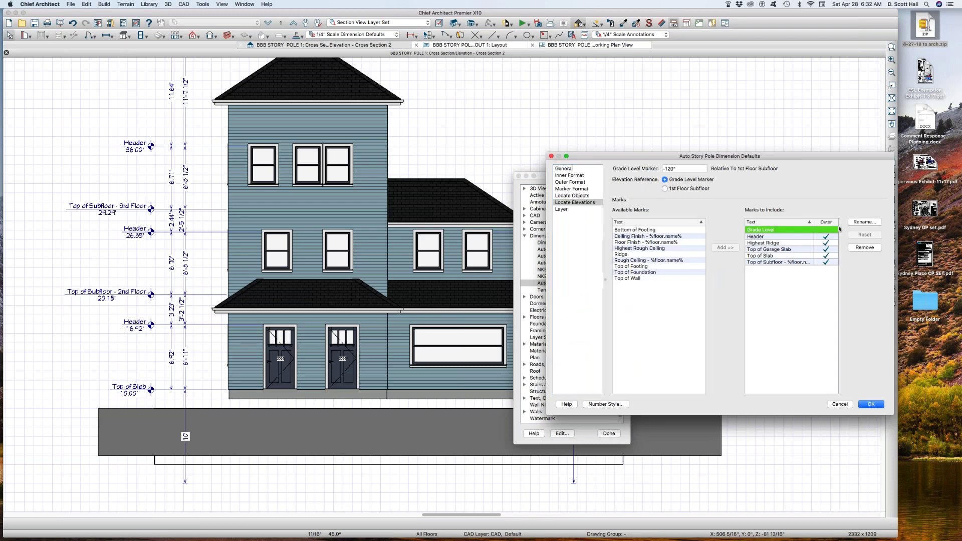
pyautogui.click(865, 248)
pyautogui.click(871, 405)
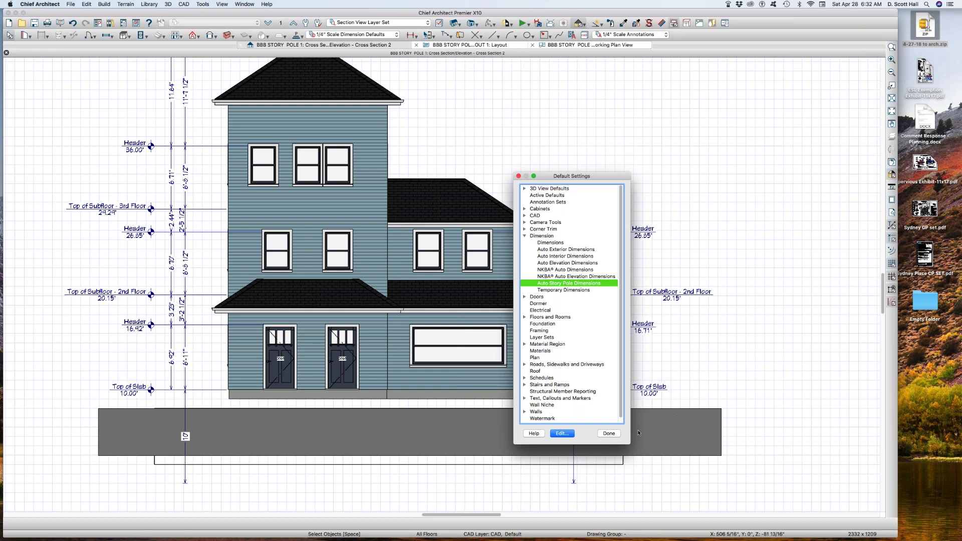
pyautogui.click(610, 433)
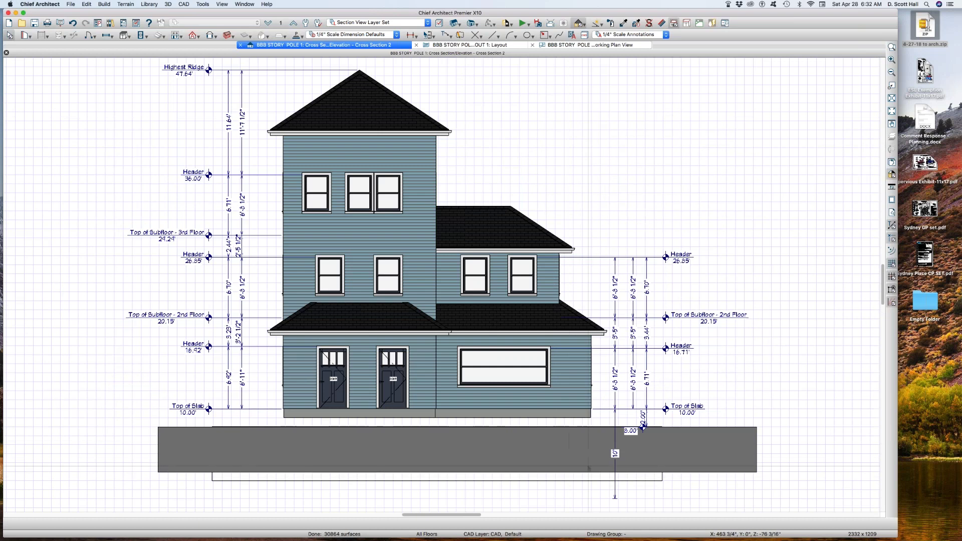
# Delete the right-hand inner string running below the ground and move the remaining story pole strings on both sides of the building
pyautogui.click(613, 484)
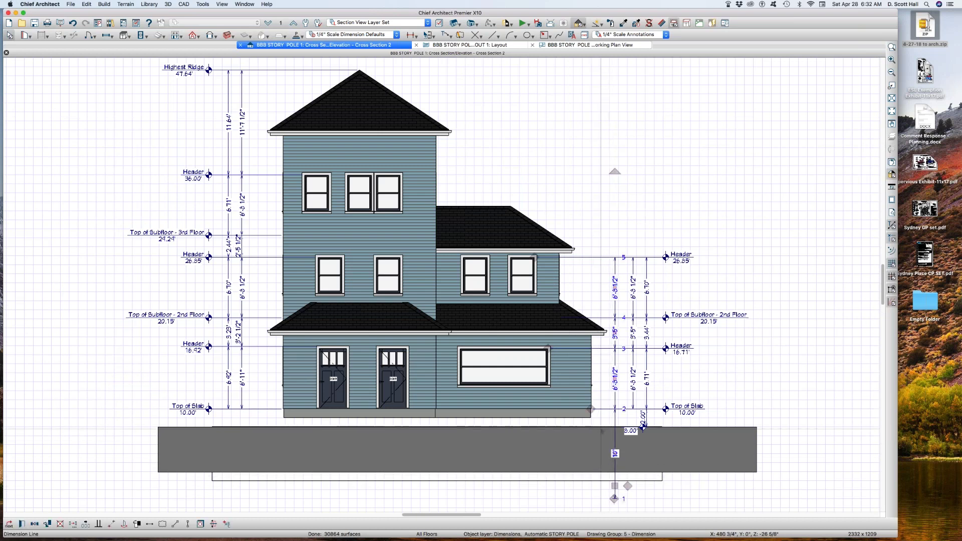
pyautogui.press('Delete')
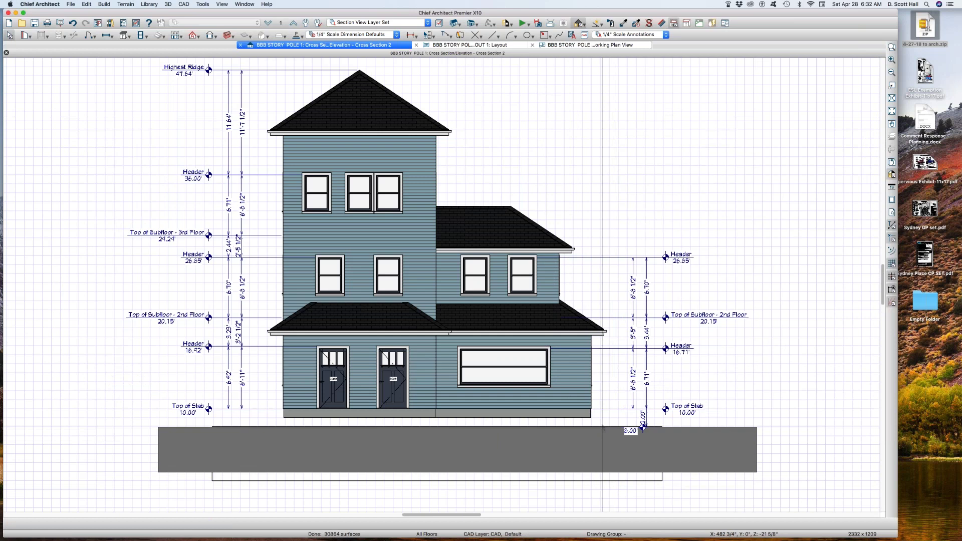
pyautogui.click(634, 397)
pyautogui.moveTo(634, 397); pyautogui.dragTo(764, 396)
pyautogui.click(645, 396)
pyautogui.press('c')
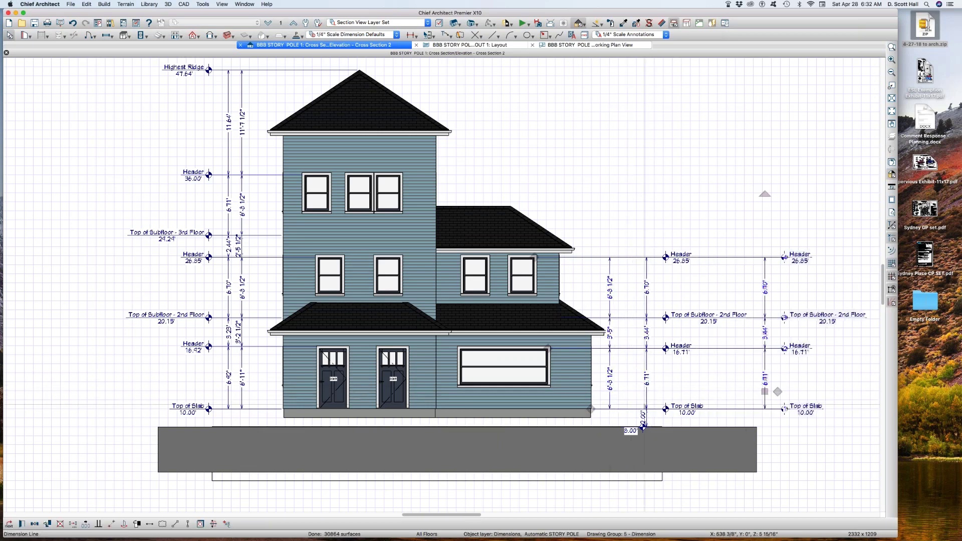
pyautogui.press('Escape')
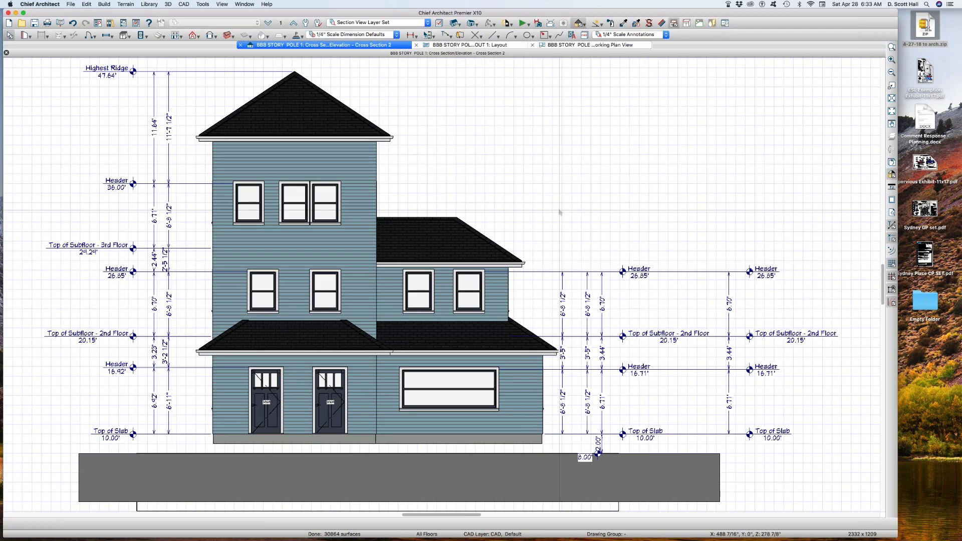
pyautogui.click(154, 382)
pyautogui.moveTo(153, 383)
pyautogui.mouseDown()
pyautogui.moveTo(169, 387)
pyautogui.moveTo(158, 383)
pyautogui.mouseUp()
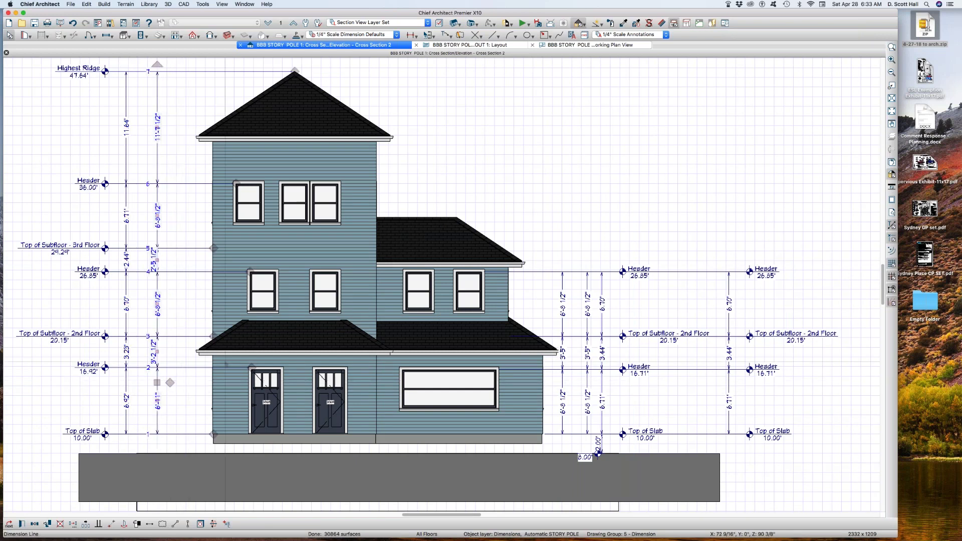
# Delete all the story pole dimensions around the building and generate fresh auto story pole dimensions in Cross Section 2
pyautogui.scroll(-3, 228, 359)
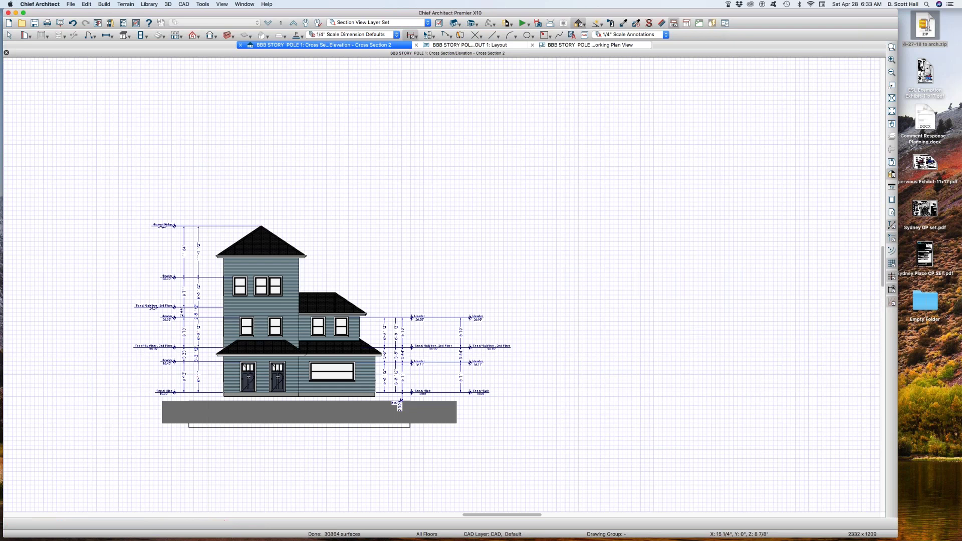
pyautogui.moveTo(69, 159); pyautogui.dragTo(540, 486)
pyautogui.press('Delete')
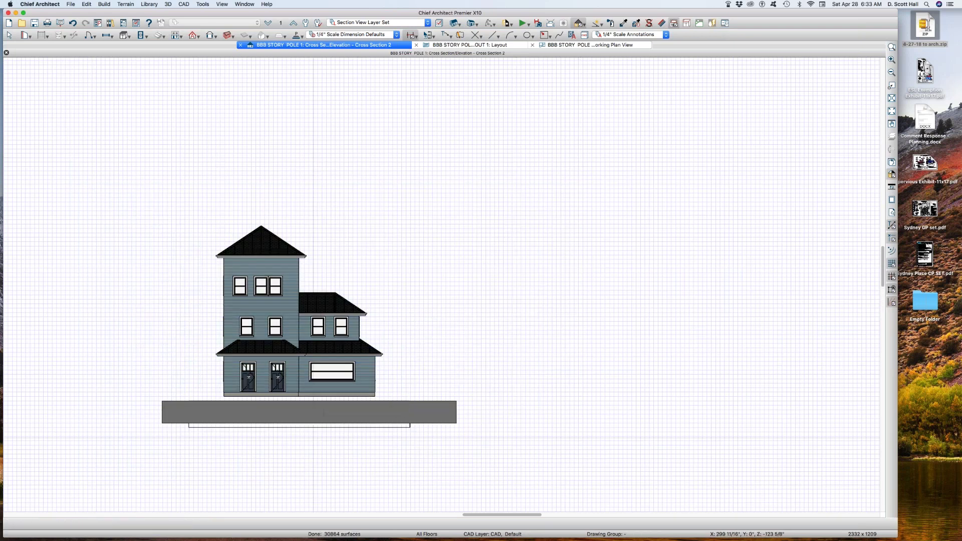
pyautogui.scroll(3, 295, 437)
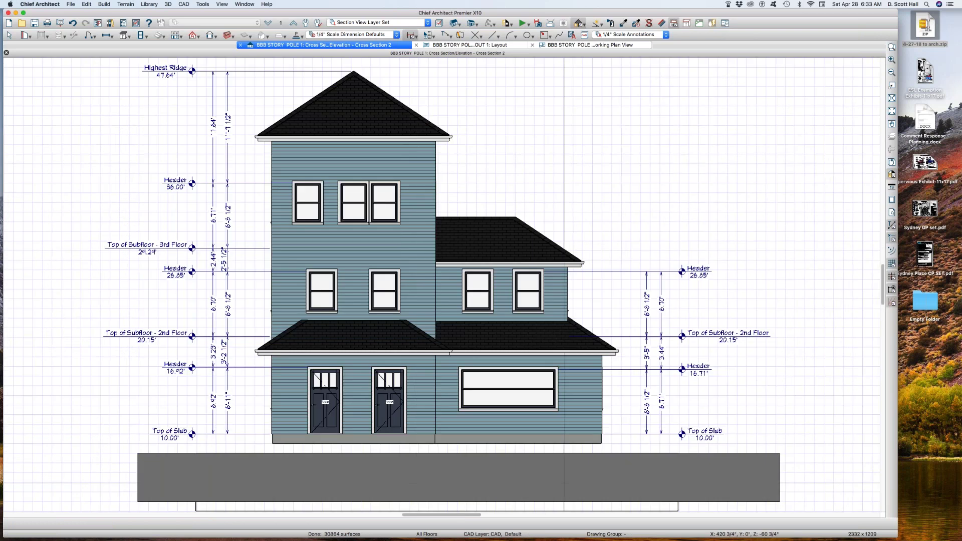
# Extend the right-hand outer and inner story pole strings from Top of Slab down to the ground's top edge
pyautogui.scroll(-1, 565, 490)
pyautogui.scroll(3, 542, 484)
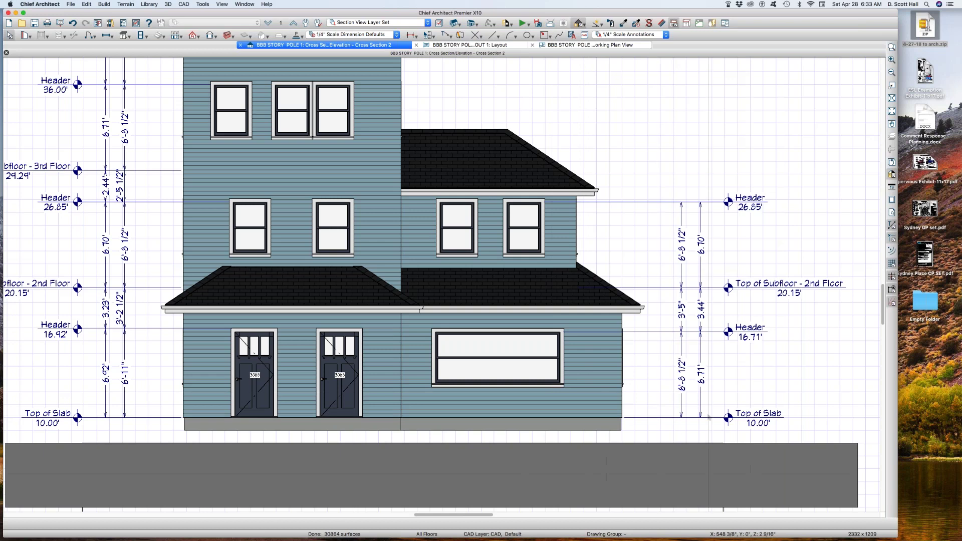
pyautogui.press('space')
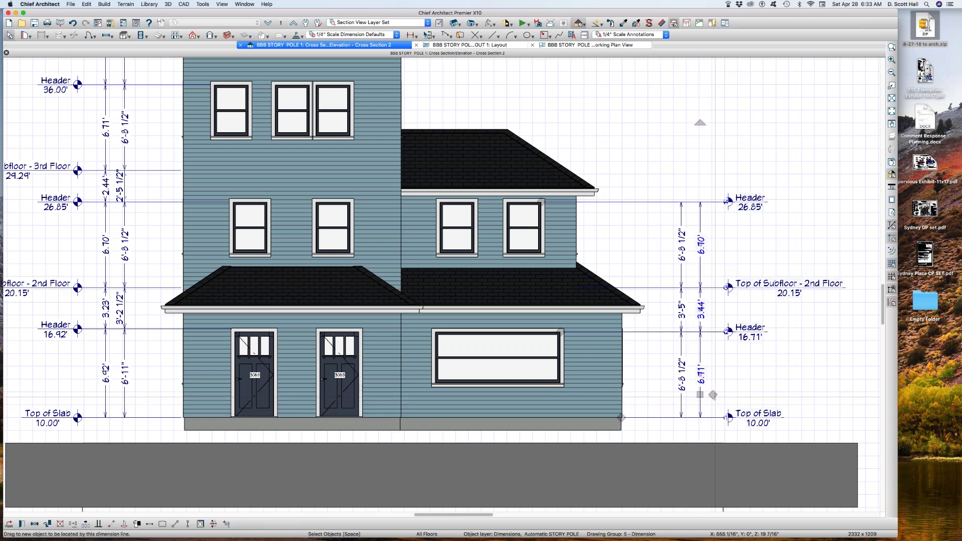
pyautogui.click(723, 470)
pyautogui.moveTo(724, 470); pyautogui.dragTo(694, 470)
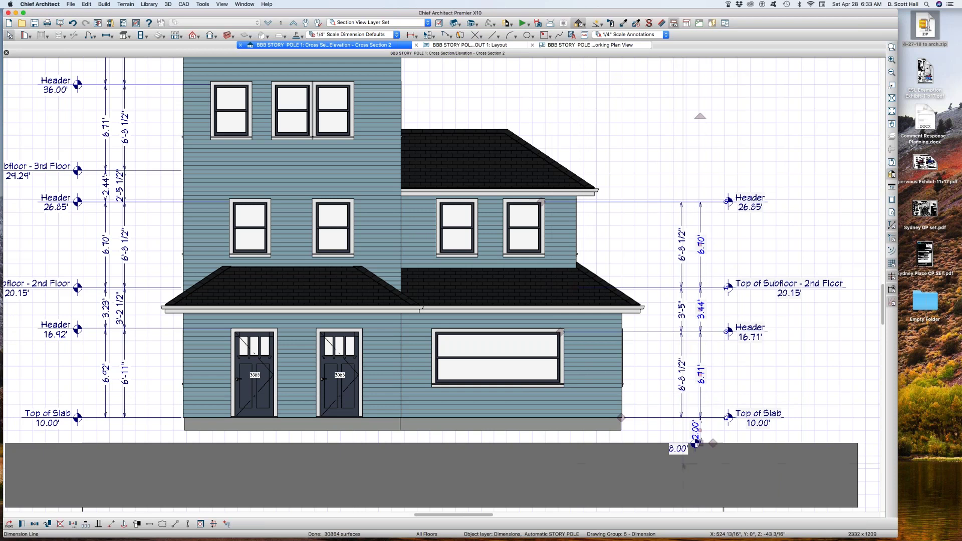
pyautogui.moveTo(665, 431); pyautogui.dragTo(723, 455)
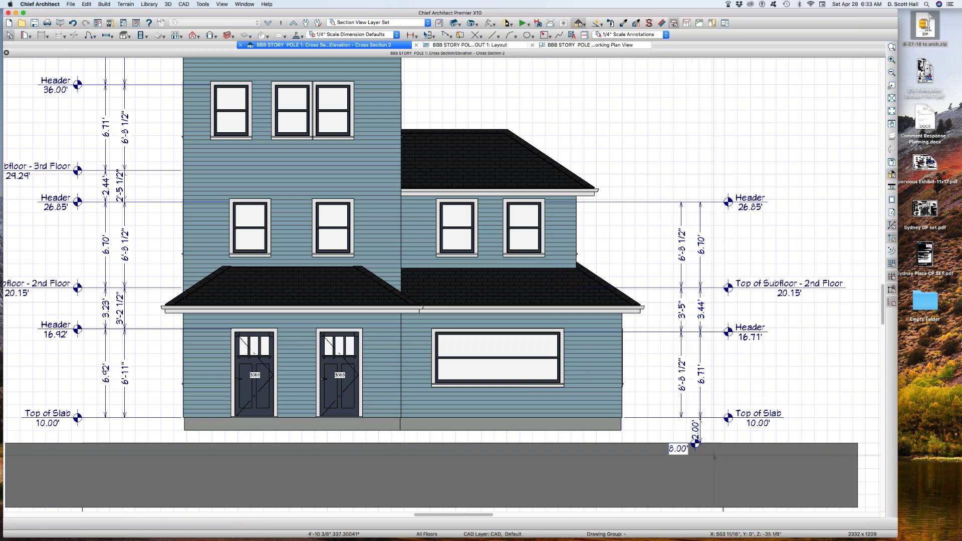
pyautogui.click(693, 397)
pyautogui.moveTo(692, 397); pyautogui.dragTo(678, 439)
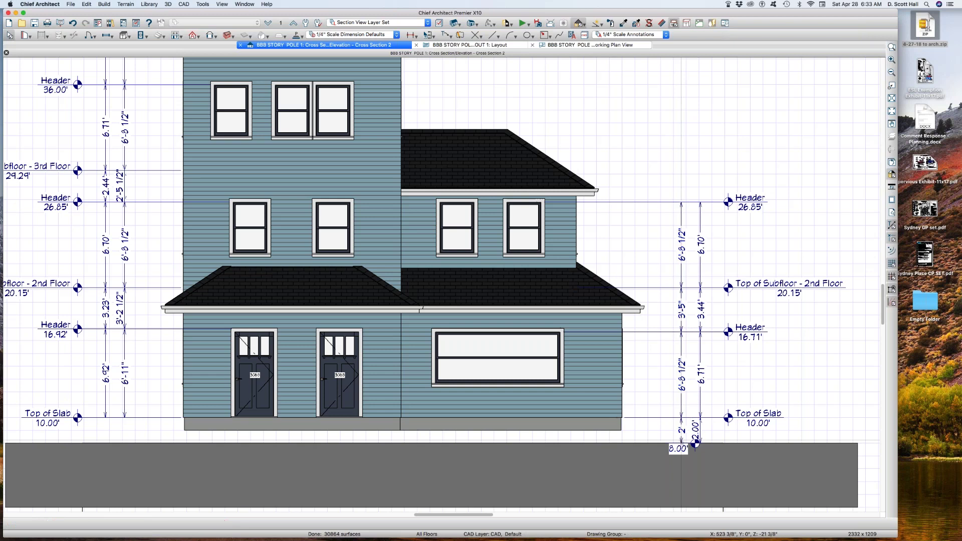
pyautogui.press('Escape')
# Run the auto story pole dimensions again and move the overlapping right-hand outer and inner strings apart
pyautogui.scroll(-2, 544, 487)
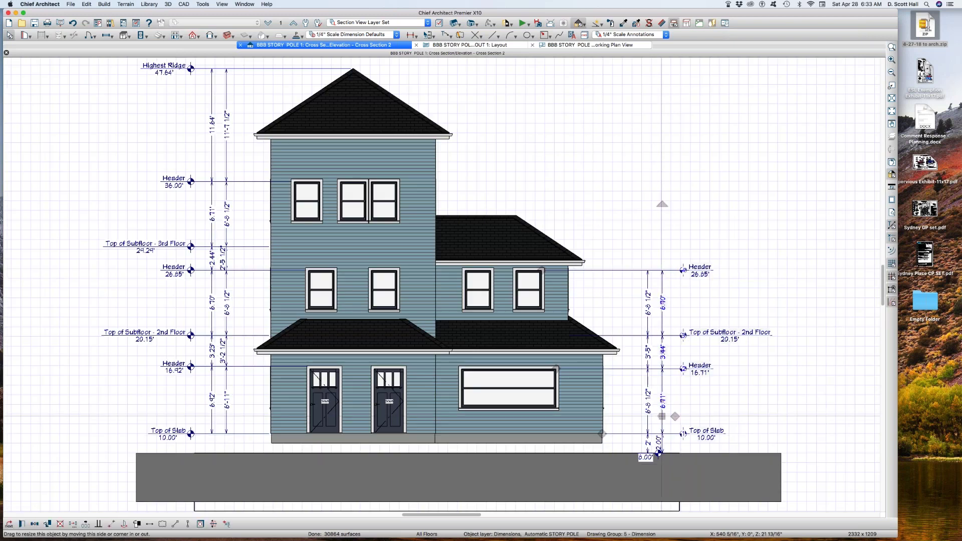
pyautogui.click(661, 418)
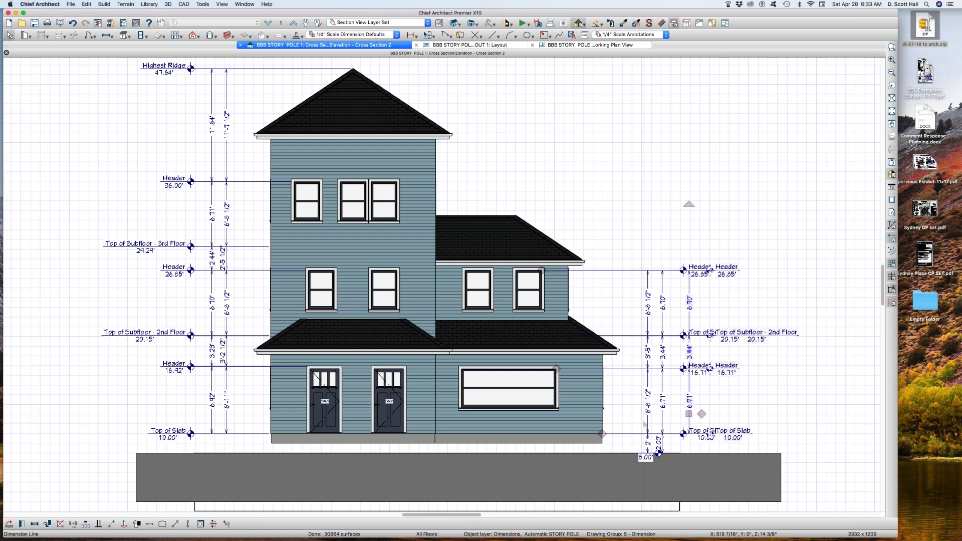
pyautogui.moveTo(647, 424); pyautogui.dragTo(635, 421)
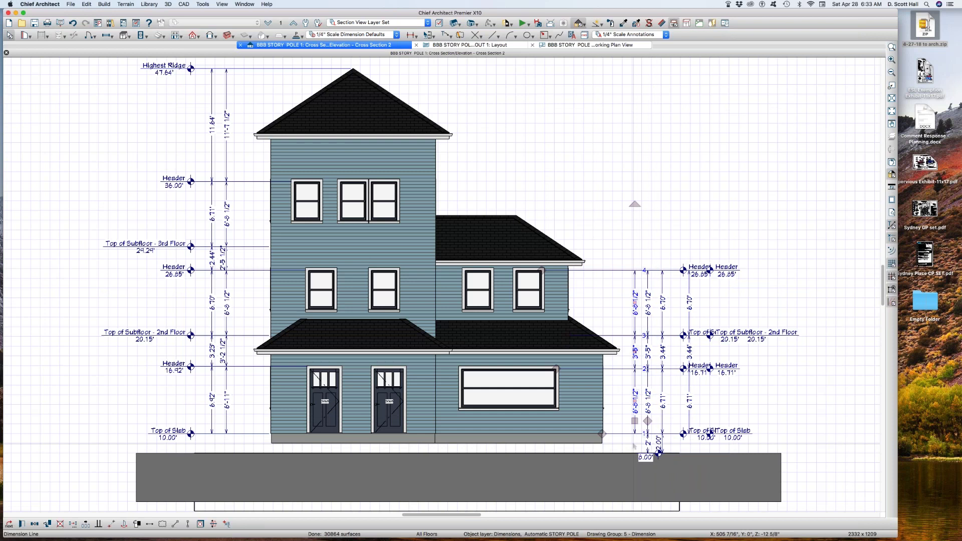
pyautogui.click(661, 420)
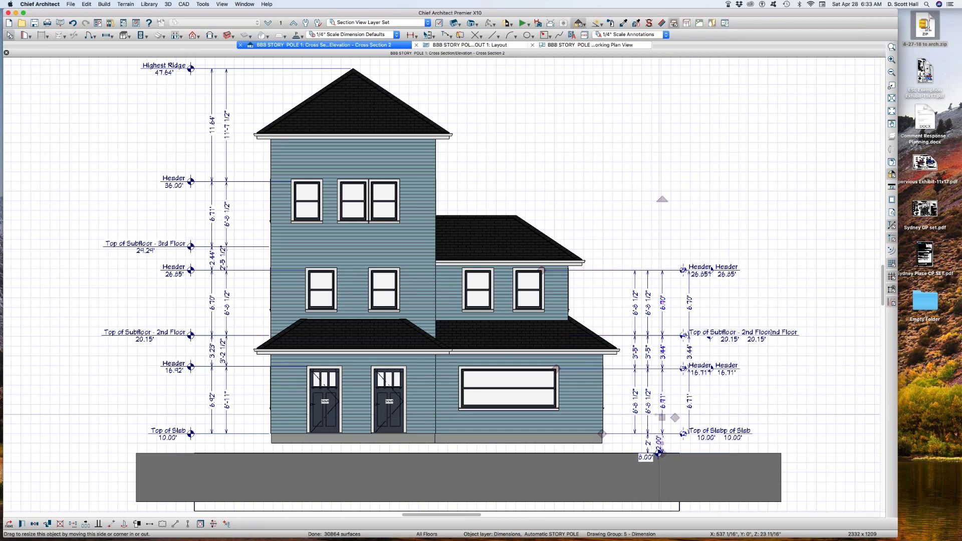
pyautogui.moveTo(653, 419); pyautogui.dragTo(649, 414)
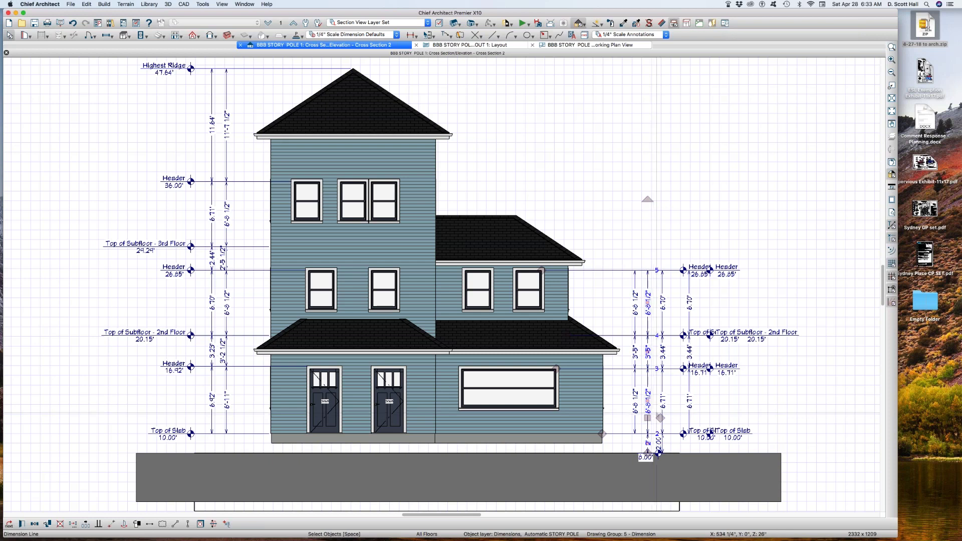
pyautogui.press('Escape')
# Select all the story pole strings on the building's right side and delete them
pyautogui.press('m')
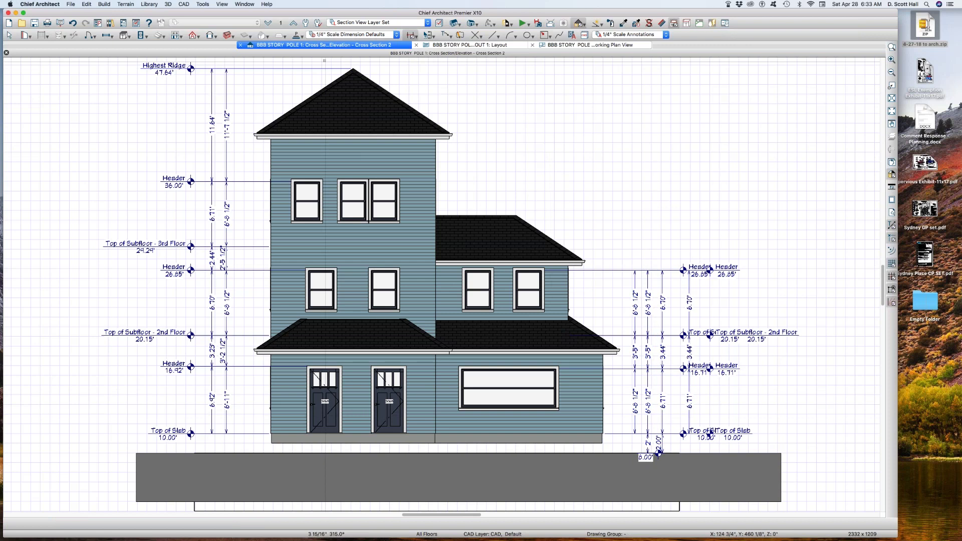
pyautogui.keyDown('shift'); pyautogui.moveTo(321, 60); pyautogui.dragTo(845, 496); pyautogui.keyUp('shift')
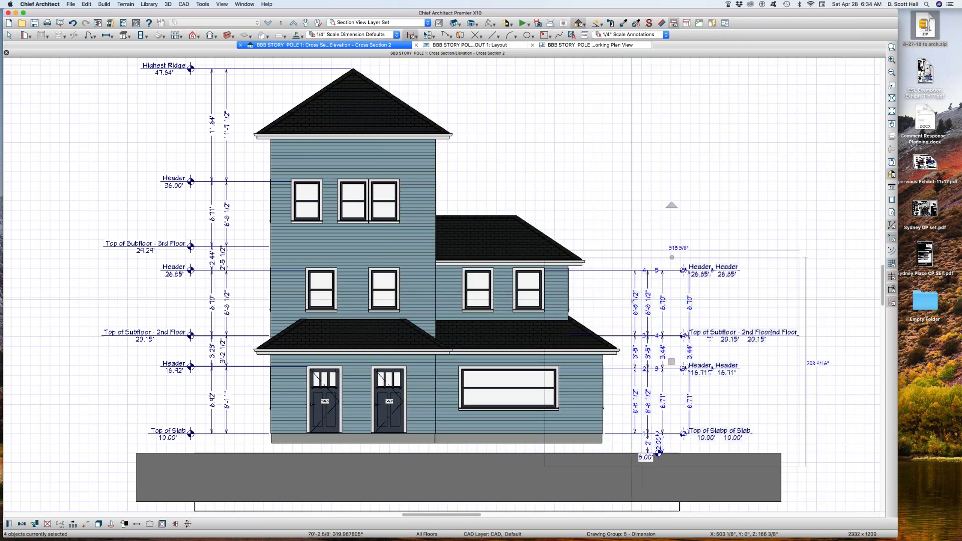
pyautogui.click(546, 202)
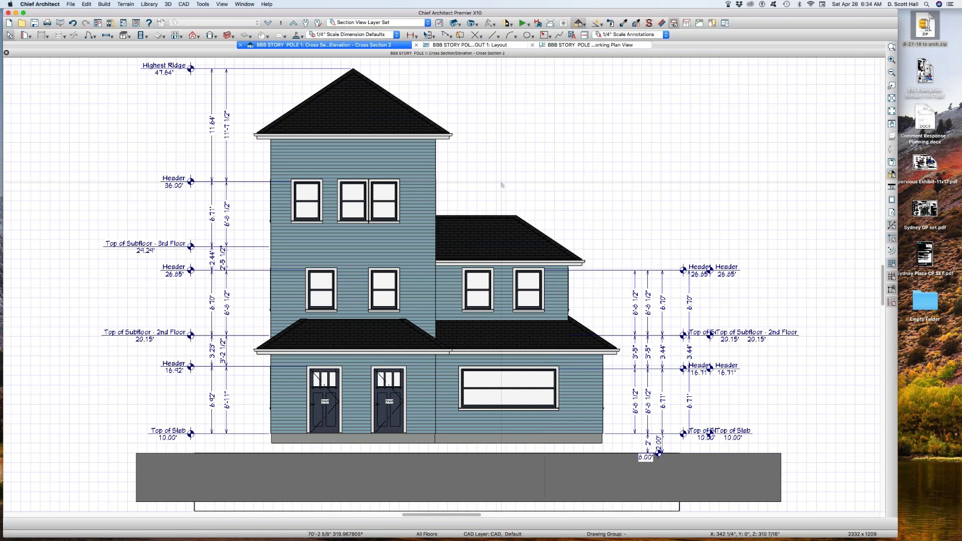
pyautogui.moveTo(501, 183); pyautogui.dragTo(790, 324)
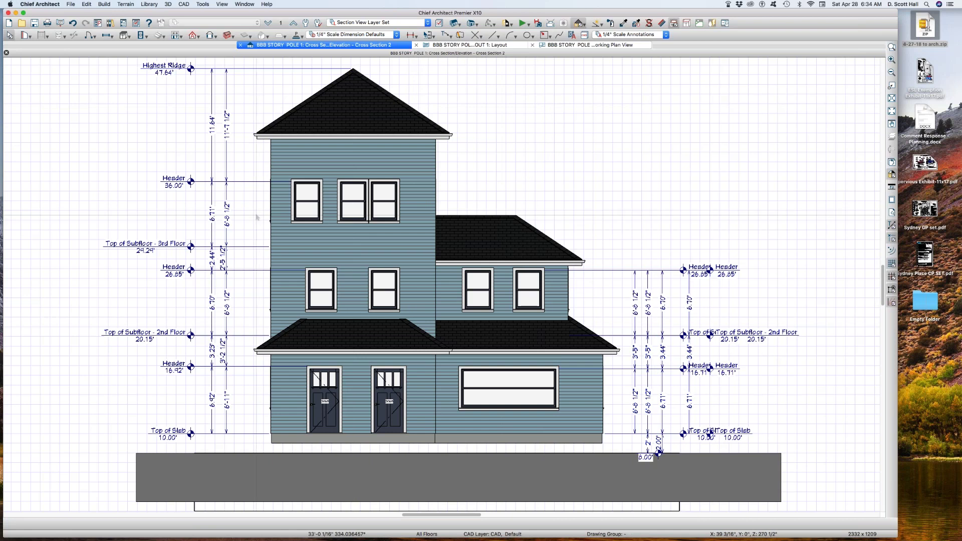
pyautogui.moveTo(273, 215); pyautogui.dragTo(441, 359)
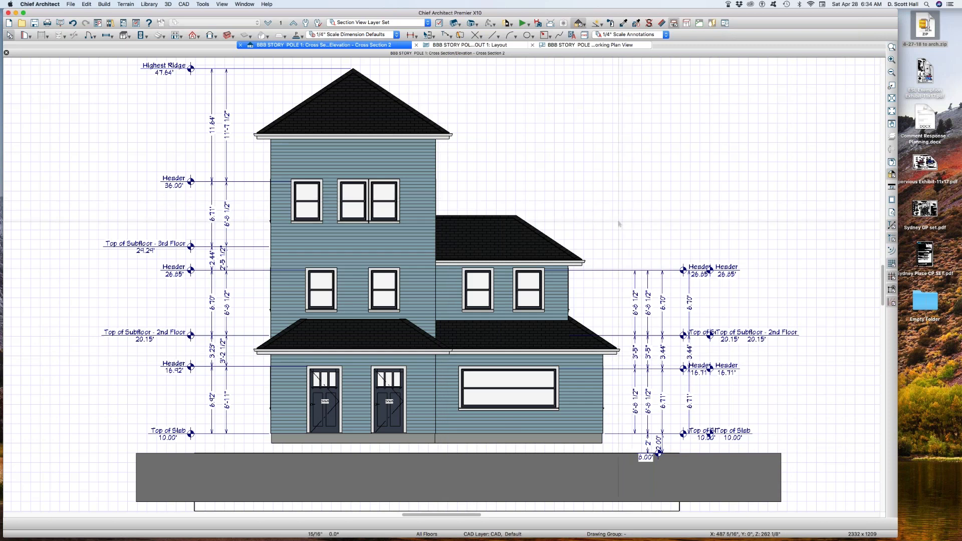
pyautogui.press('d')
pyautogui.moveTo(404, 191); pyautogui.dragTo(798, 466)
pyautogui.press('Delete')
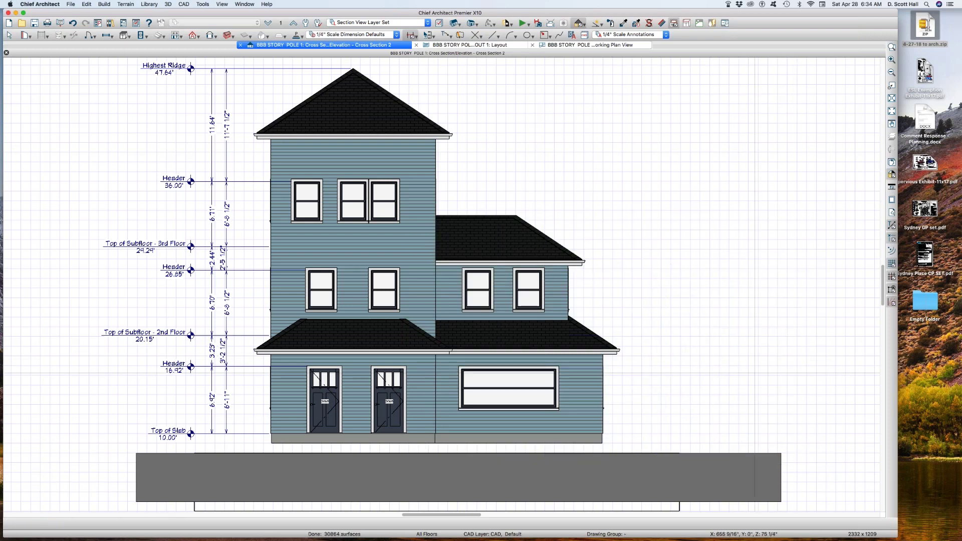
# In the Auto Story Pole Dimension Defaults' elevation marks, turn off Outer for the Header and Top of Garage Slab marks
pyautogui.press('d')
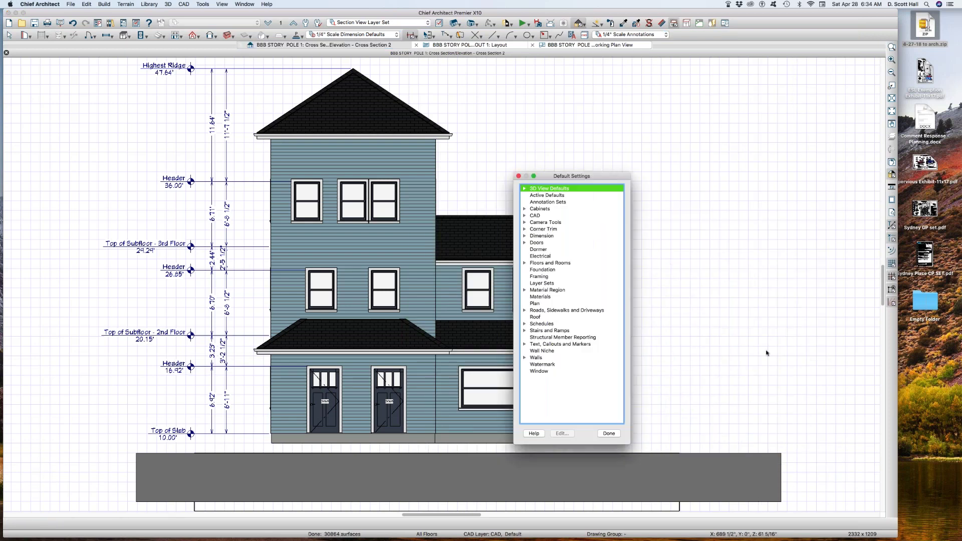
pyautogui.click(525, 236)
pyautogui.doubleClick(566, 283)
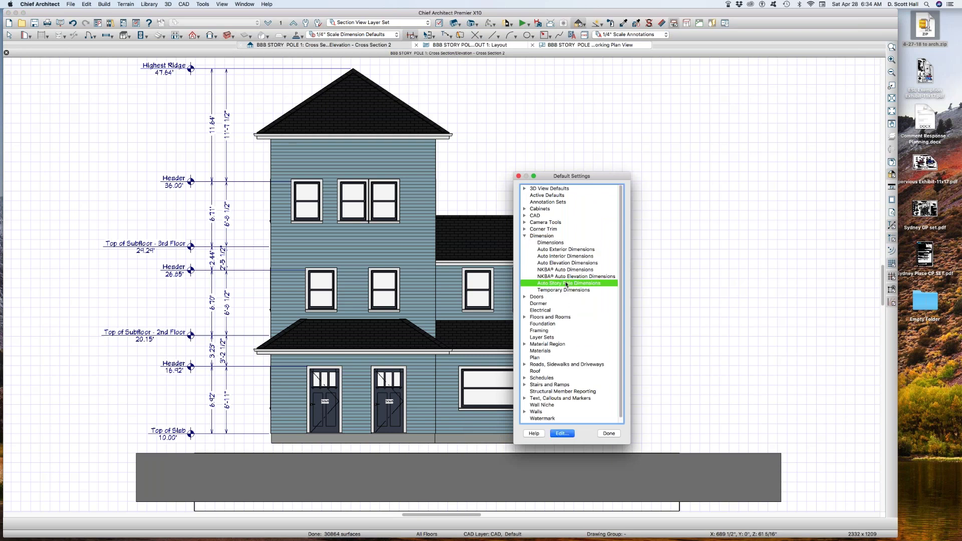
pyautogui.click(575, 203)
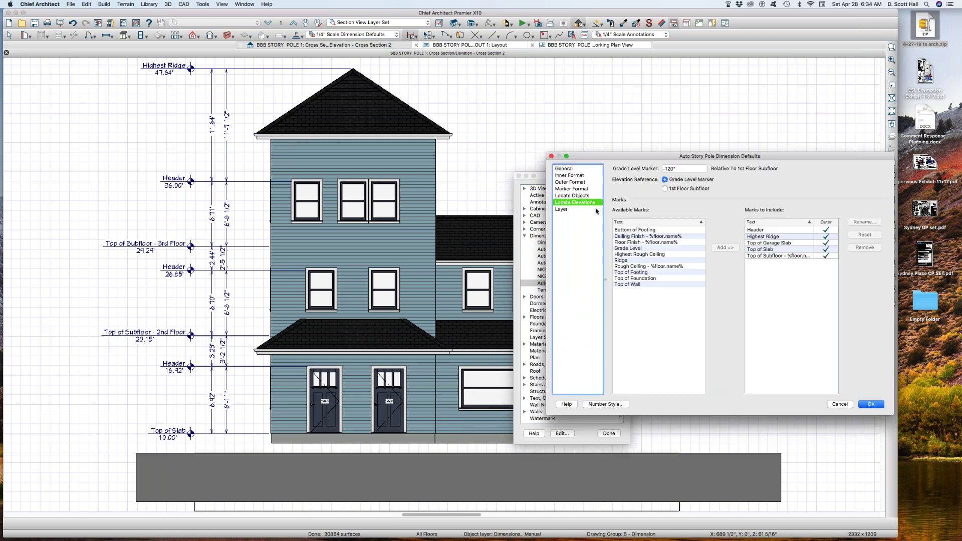
pyautogui.moveTo(630, 157); pyautogui.dragTo(555, 139)
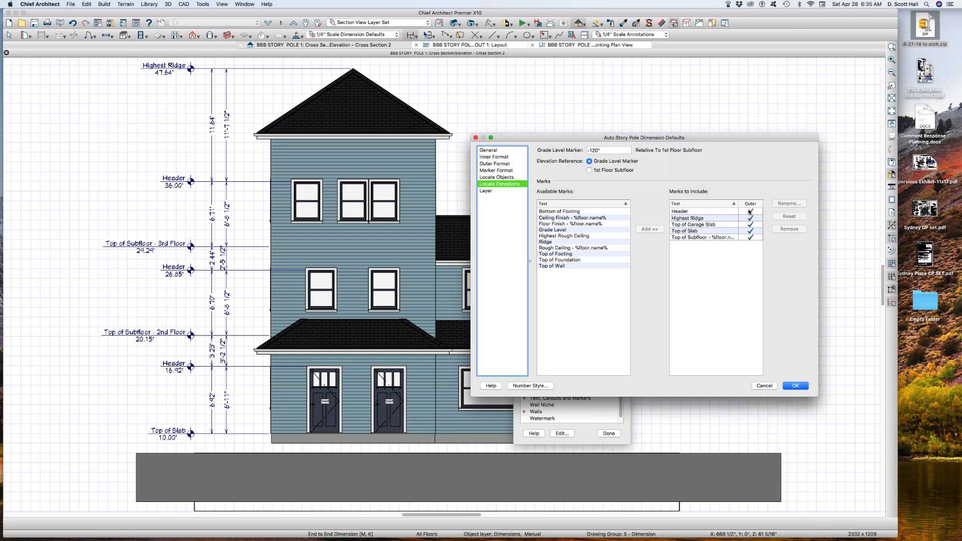
pyautogui.click(750, 211)
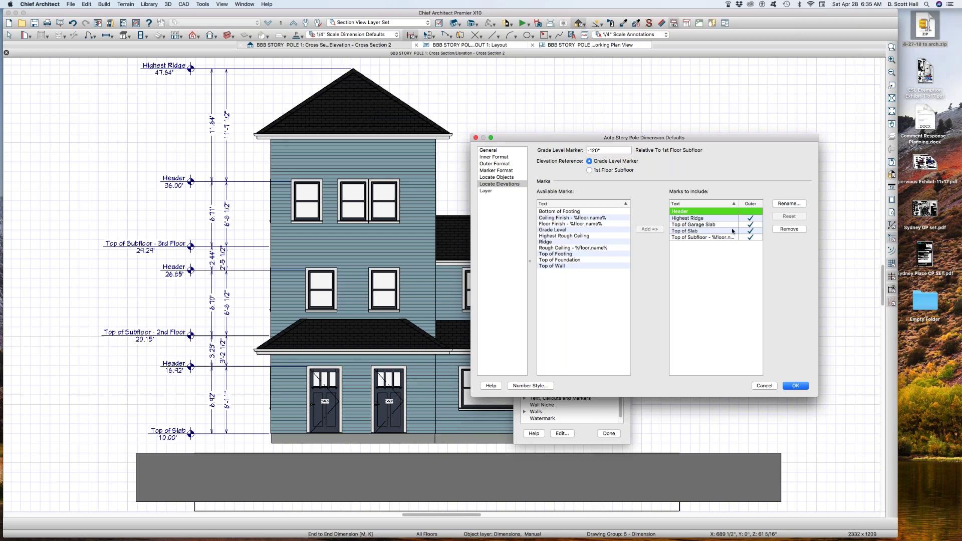
pyautogui.click(749, 225)
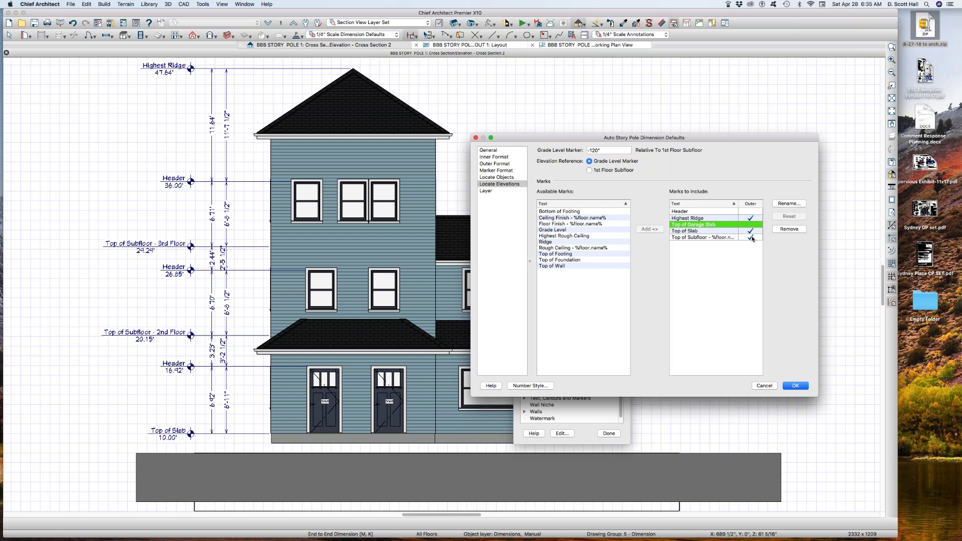
# Add the Ridge mark to the included elevation marks and turn off its Outer option
pyautogui.click(557, 212)
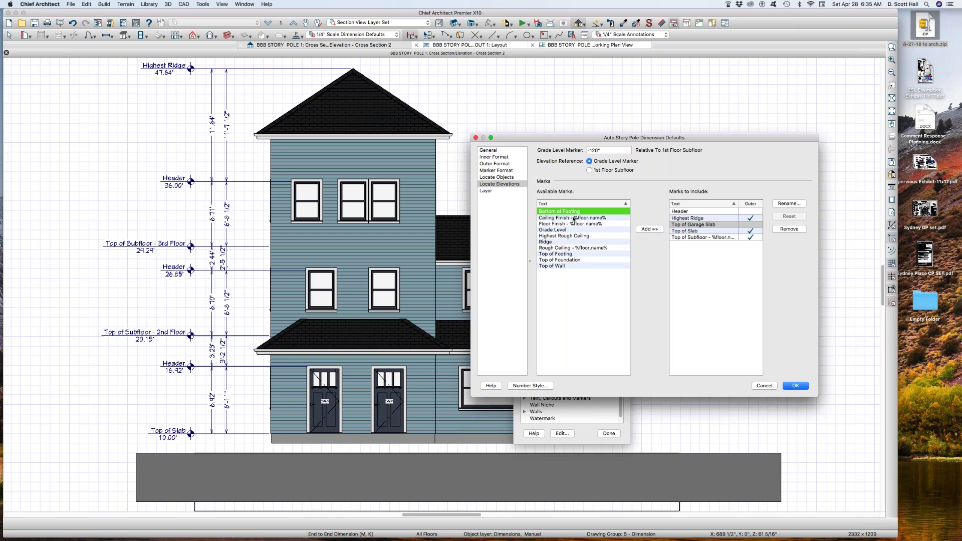
pyautogui.click(575, 230)
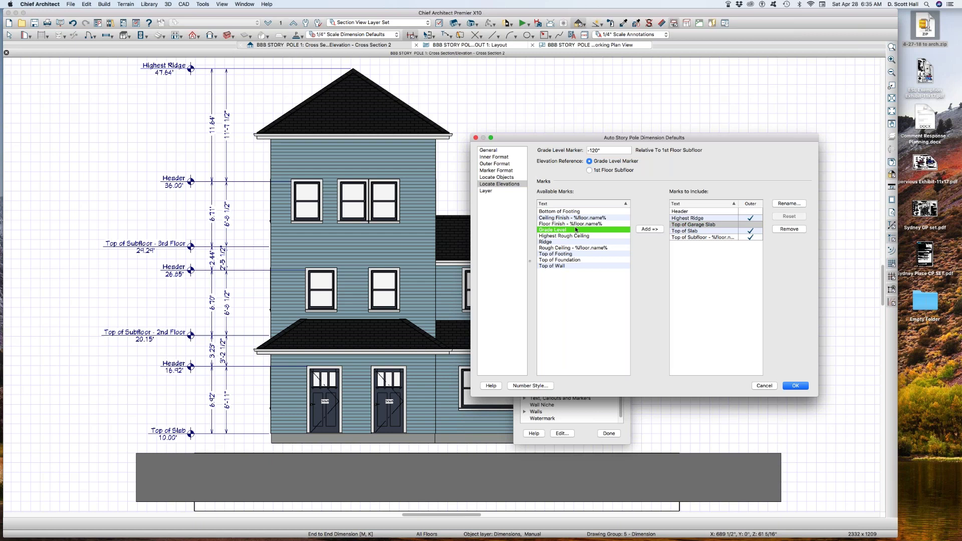
pyautogui.click(582, 236)
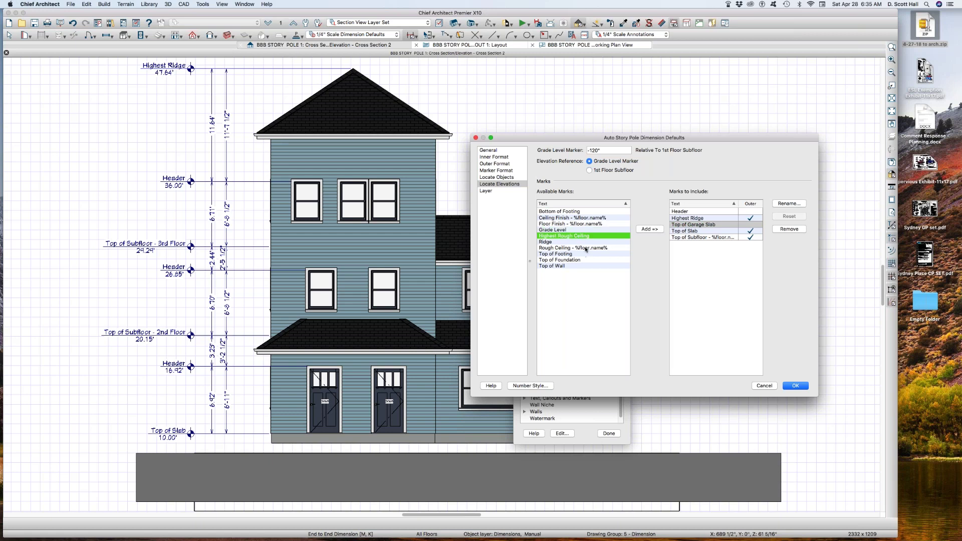
pyautogui.click(587, 248)
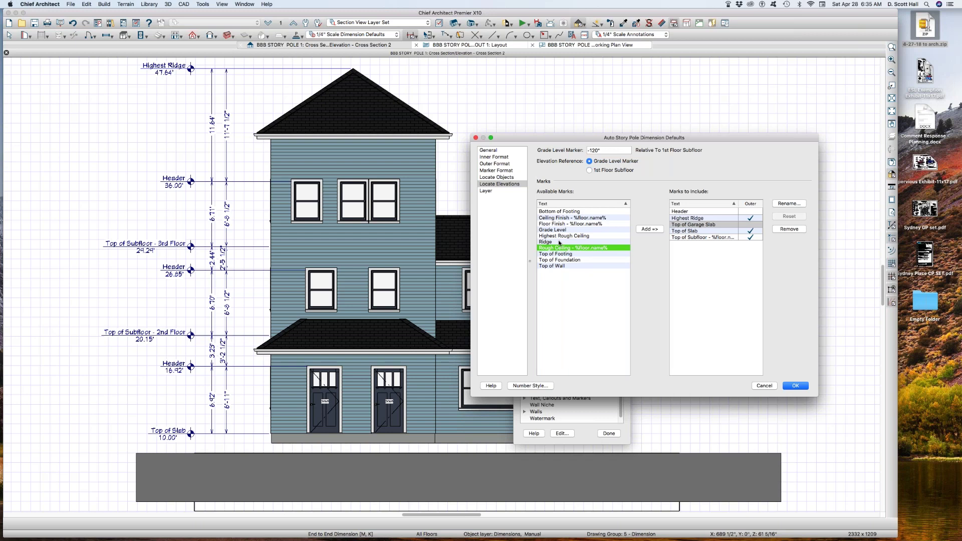
pyautogui.moveTo(561, 138); pyautogui.dragTo(591, 166)
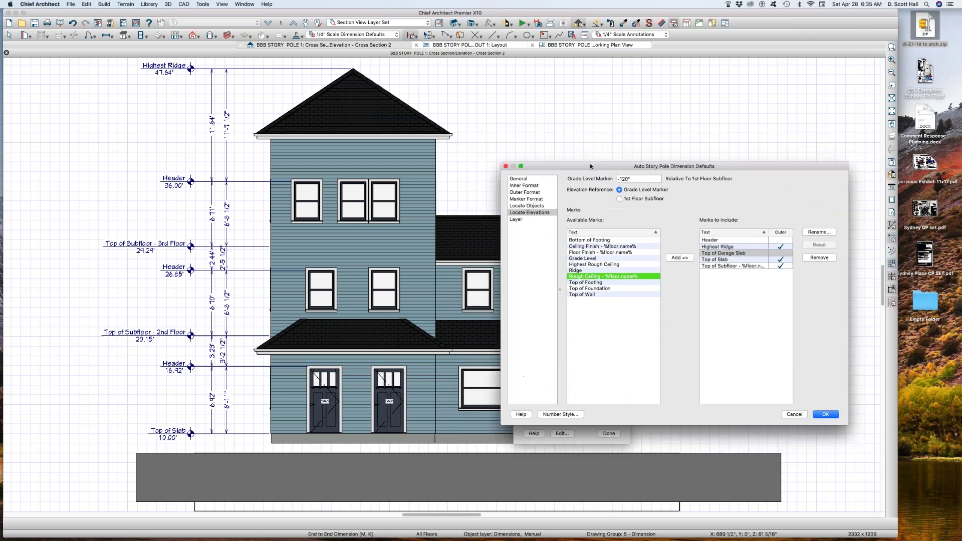
pyautogui.click(594, 270)
pyautogui.click(672, 258)
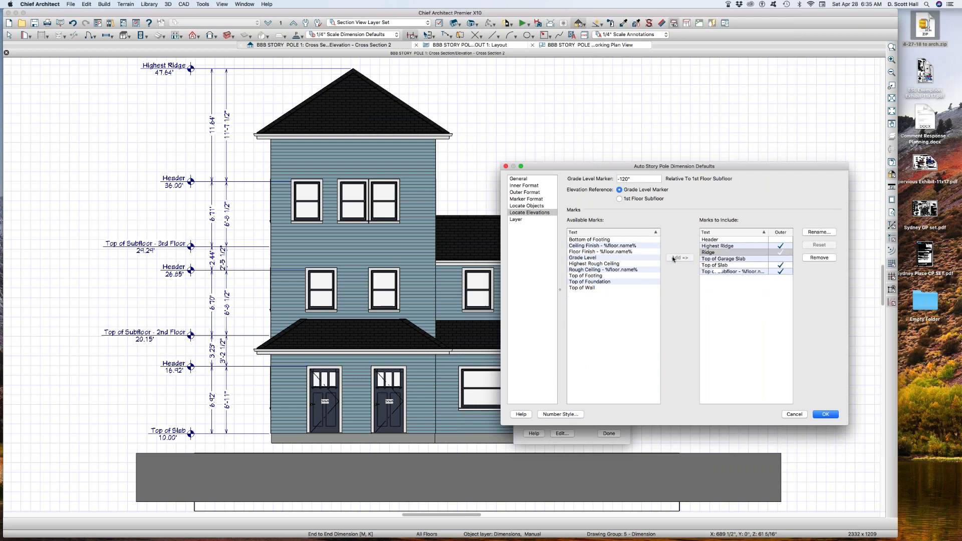
pyautogui.click(783, 254)
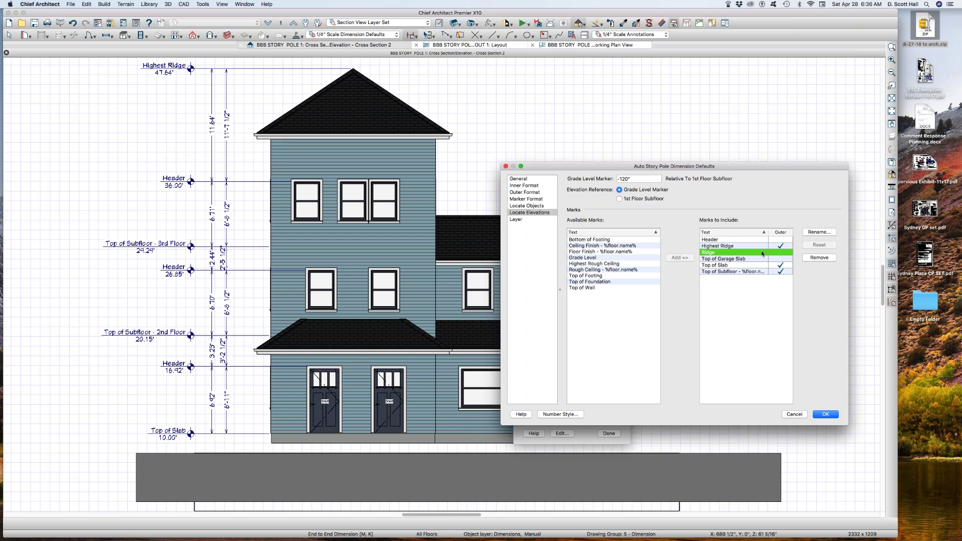
# Add the Rough Ceiling - %floor.name% mark to the included marks and look through the remaining footing, foundation and wall marks
pyautogui.click(594, 270)
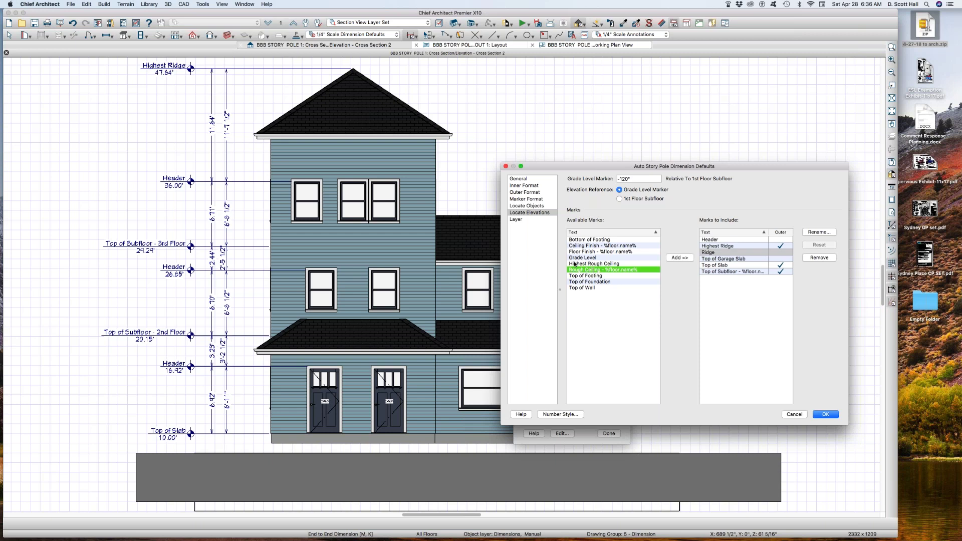
pyautogui.click(680, 257)
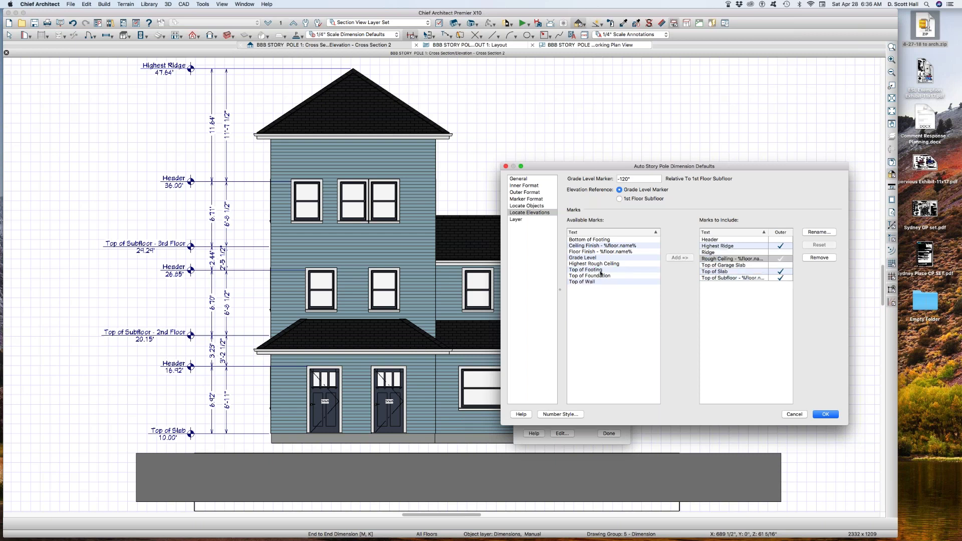
pyautogui.click(600, 270)
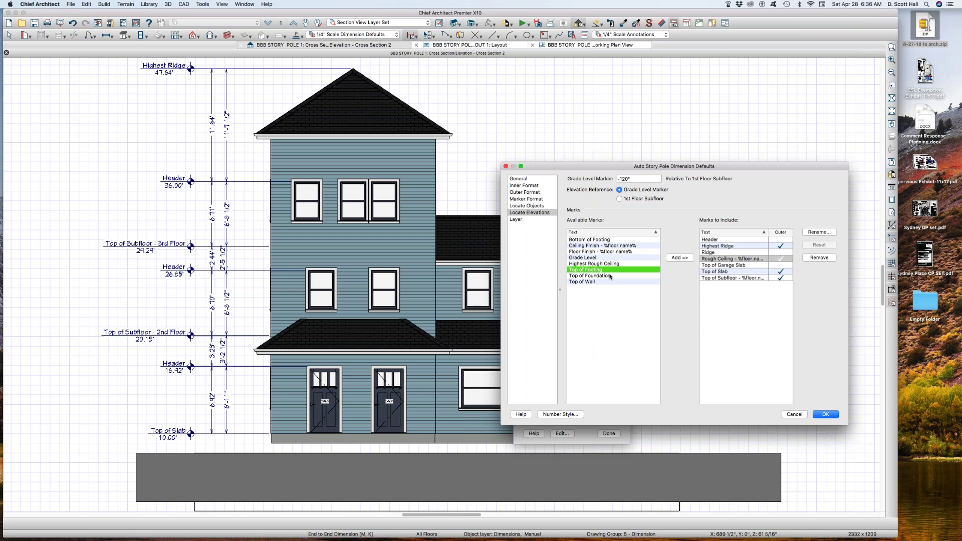
pyautogui.click(603, 277)
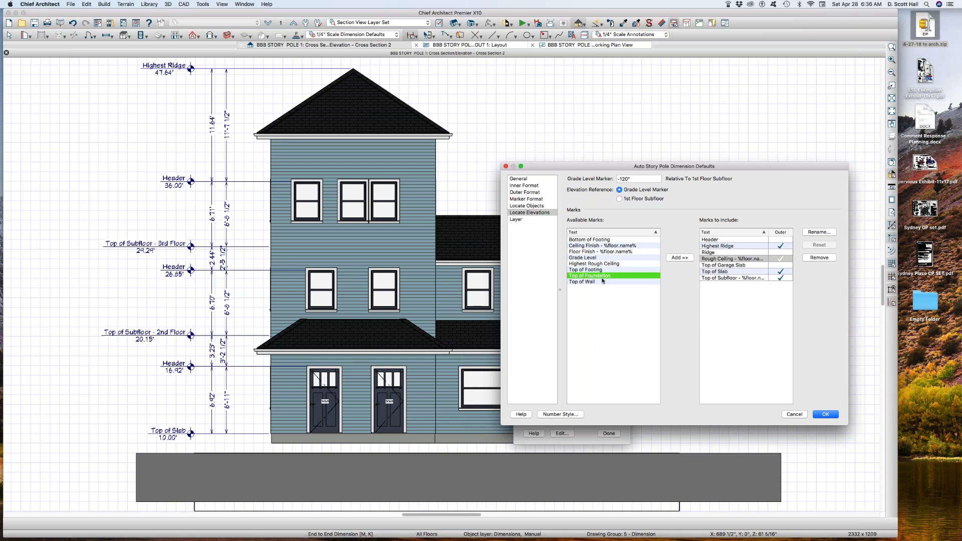
pyautogui.click(603, 282)
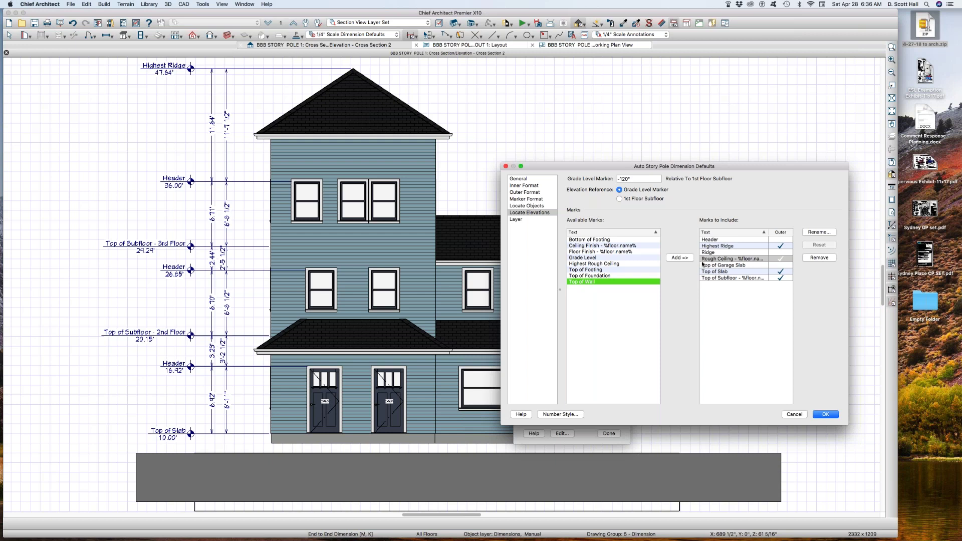
# Rename the included Rough Ceiling mark to %floor.name%
pyautogui.click(728, 259)
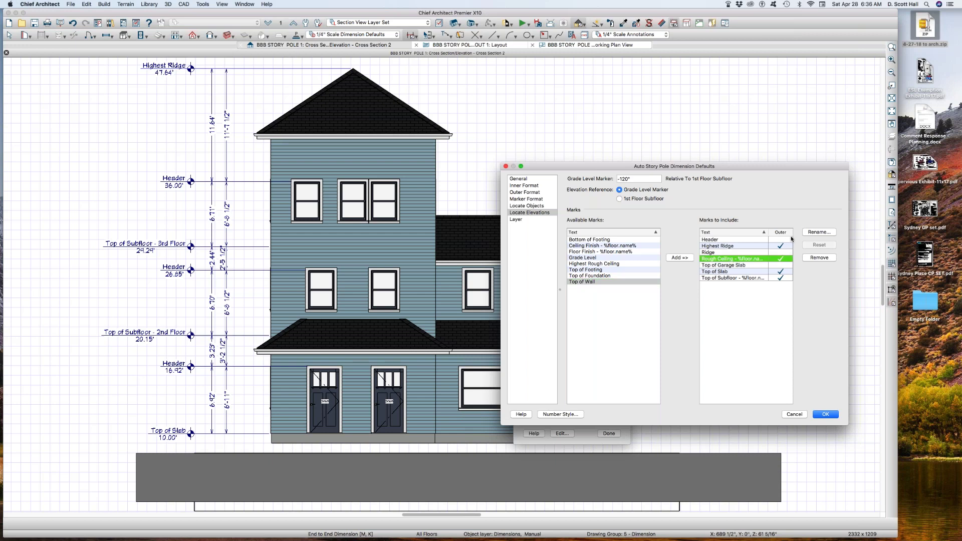
pyautogui.click(819, 233)
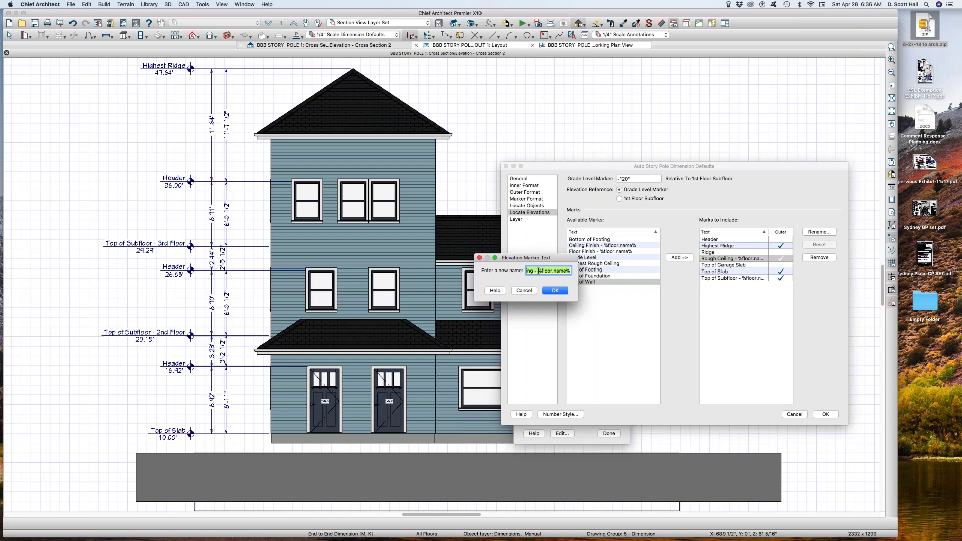
pyautogui.moveTo(537, 272); pyautogui.dragTo(491, 271)
pyautogui.press('BackSpace')
pyautogui.click(552, 291)
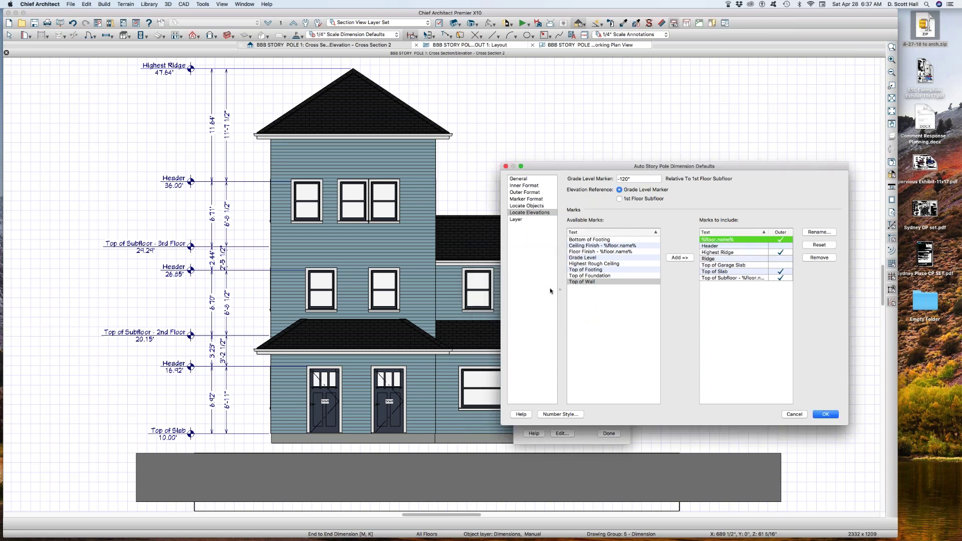
# Remove the Top of Garage Slab mark from the included elevation marks
pyautogui.click(736, 265)
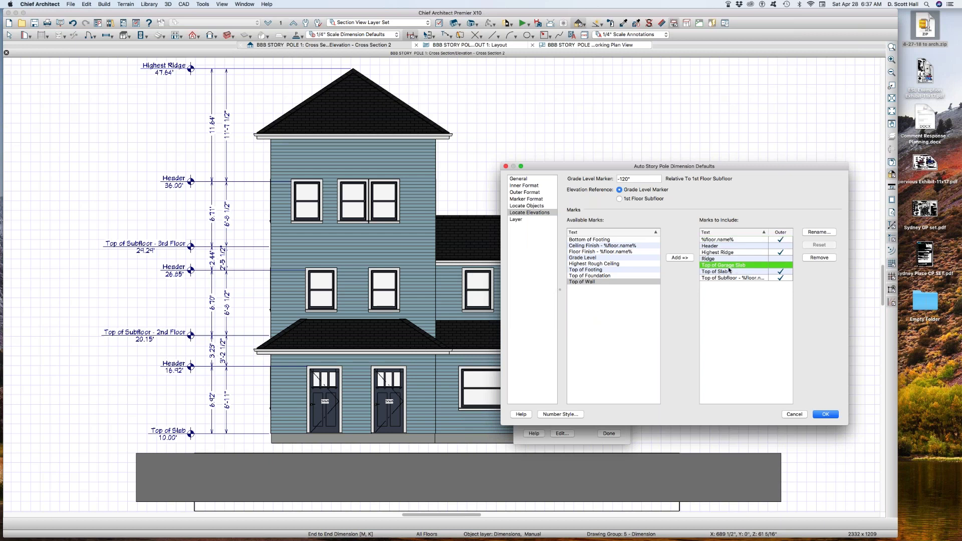
pyautogui.click(723, 271)
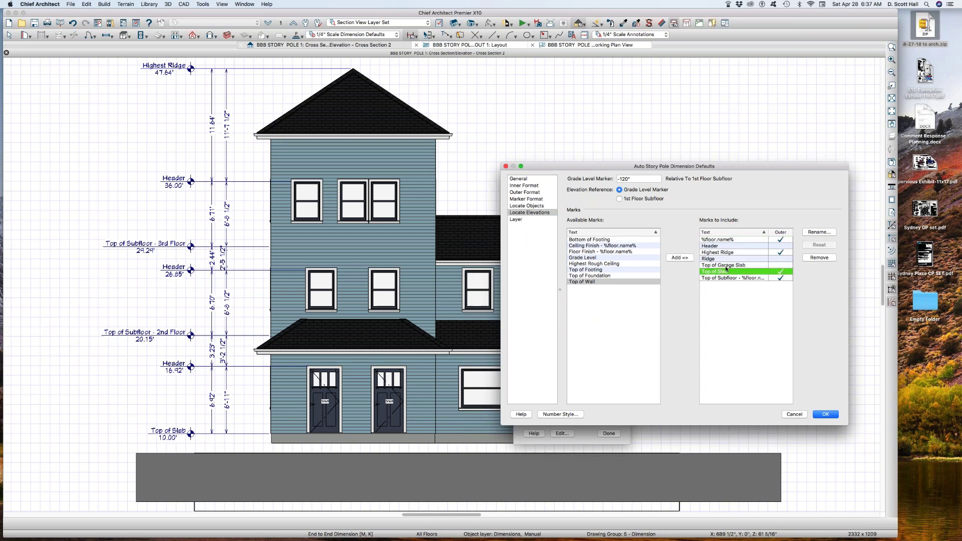
pyautogui.click(726, 266)
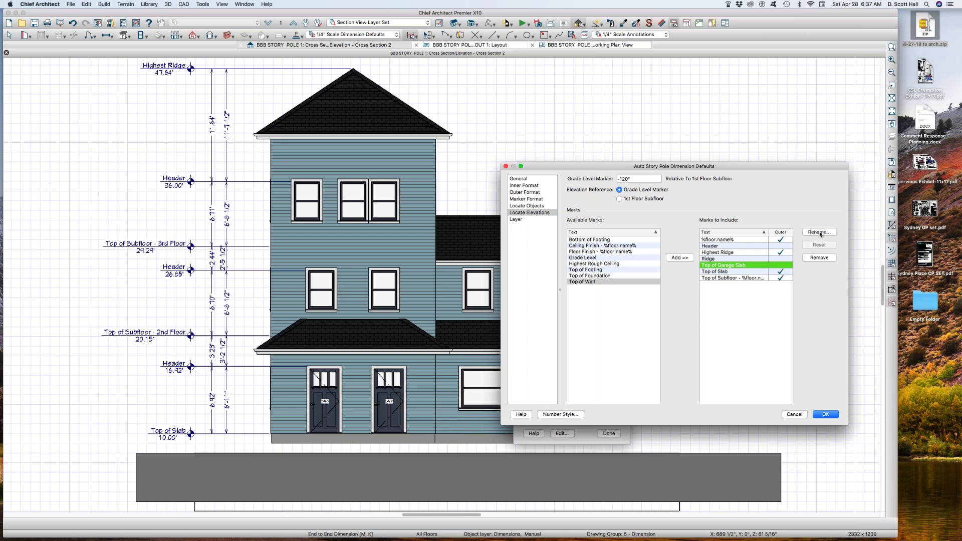
pyautogui.click(819, 258)
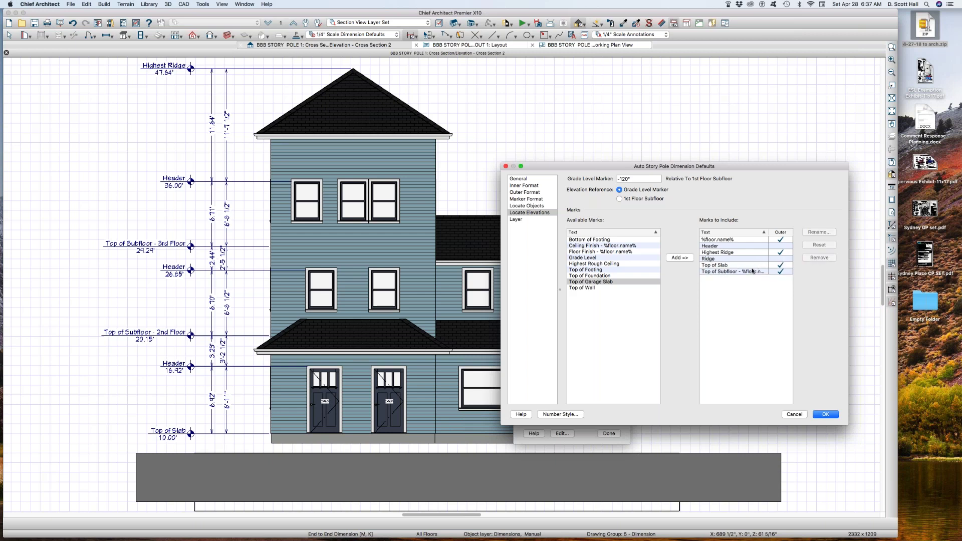
# Rename the included Top of Subfloor mark to %floor.name% and accept the changed story pole defaults
pyautogui.click(754, 271)
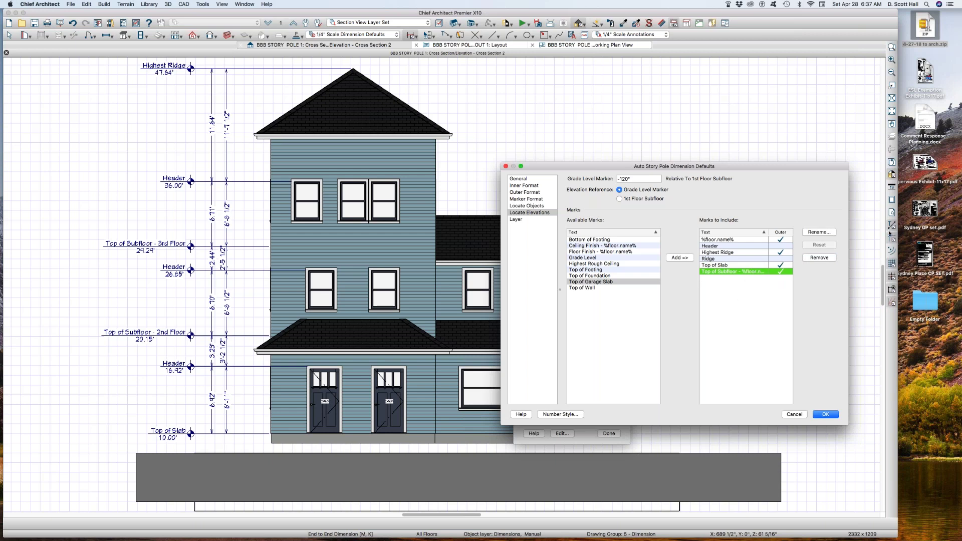
pyautogui.click(827, 232)
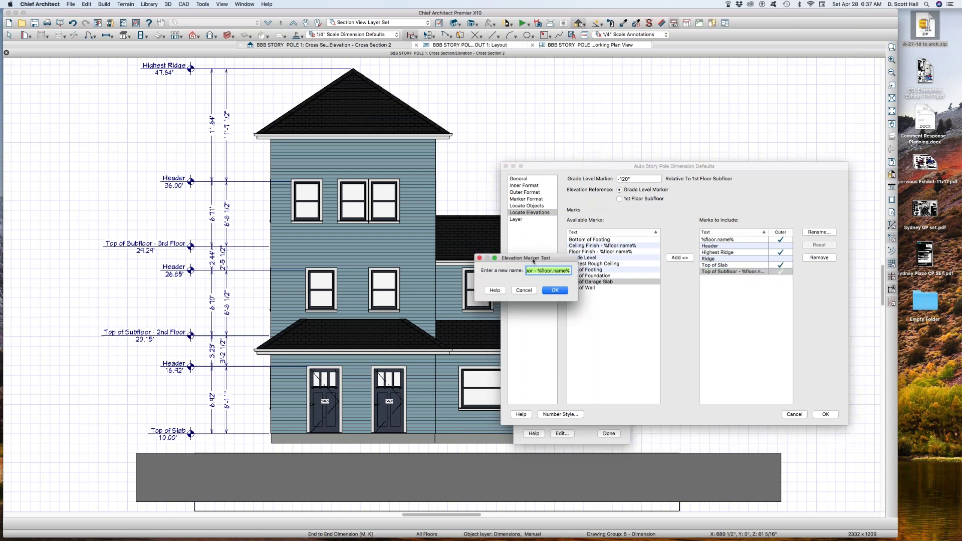
pyautogui.moveTo(540, 271); pyautogui.dragTo(482, 271)
pyautogui.press('BackSpace')
pyautogui.click(548, 292)
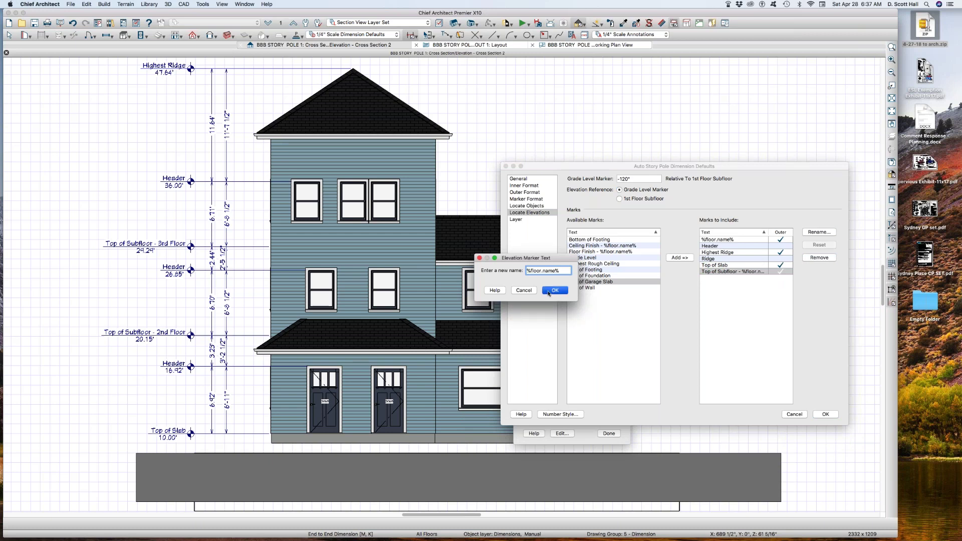
pyautogui.click(827, 416)
pyautogui.click(609, 434)
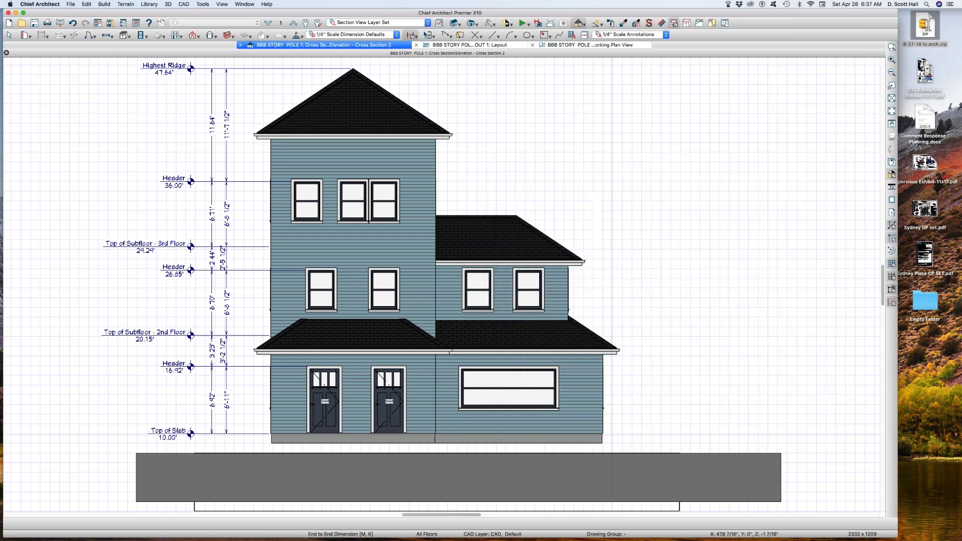
# Delete all the story pole dimensions around the building and regenerate them with the revised defaults
pyautogui.scroll(-3, 630, 366)
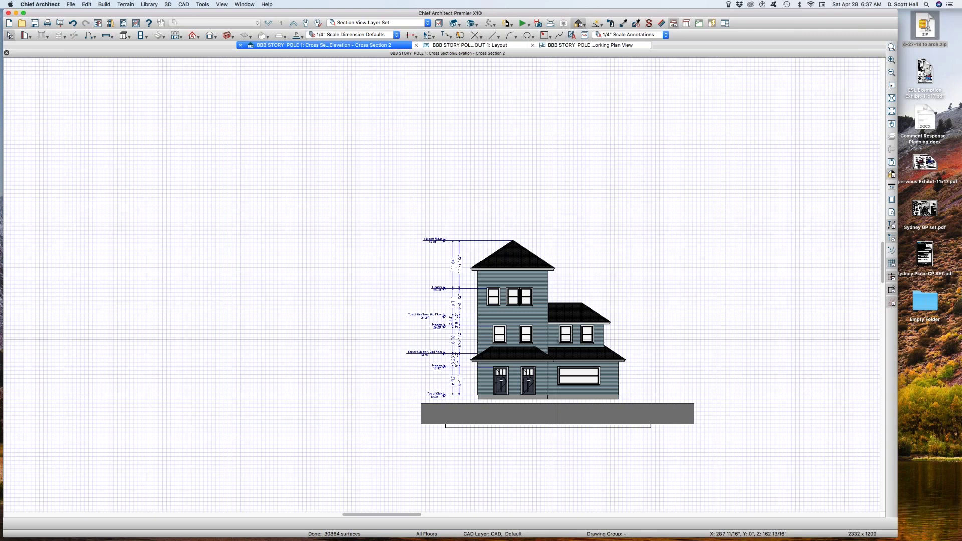
pyautogui.press('d')
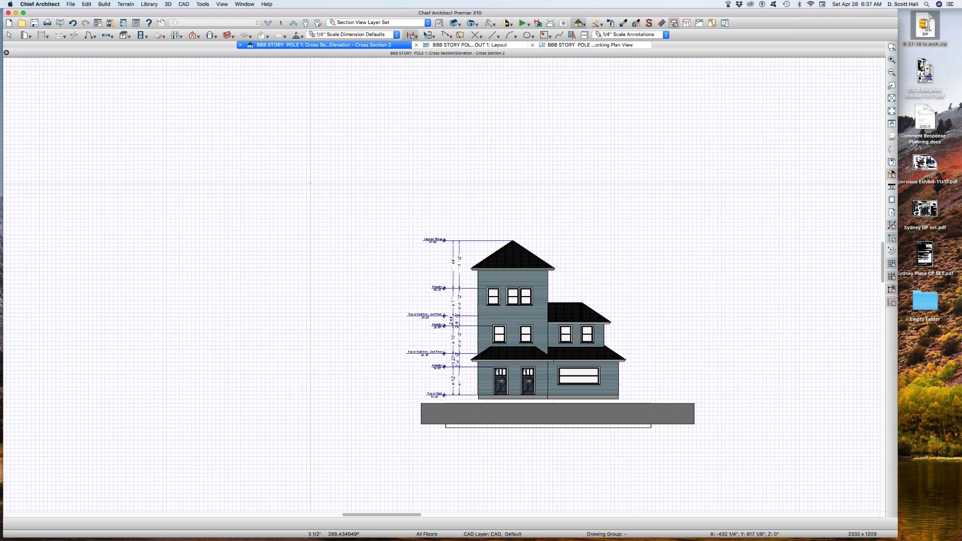
pyautogui.keyDown('shift'); pyautogui.moveTo(311, 182); pyautogui.dragTo(781, 475); pyautogui.keyUp('shift')
pyautogui.press('Delete')
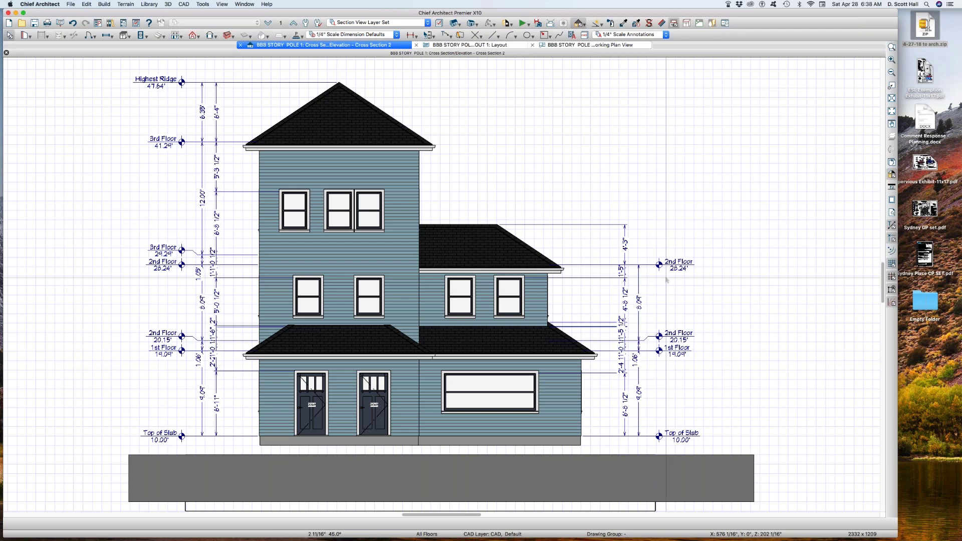
# Remove the Ridge mark from the included elevation marks in the auto story pole defaults, accept the change and update the story pole dimensions
pyautogui.press('d')
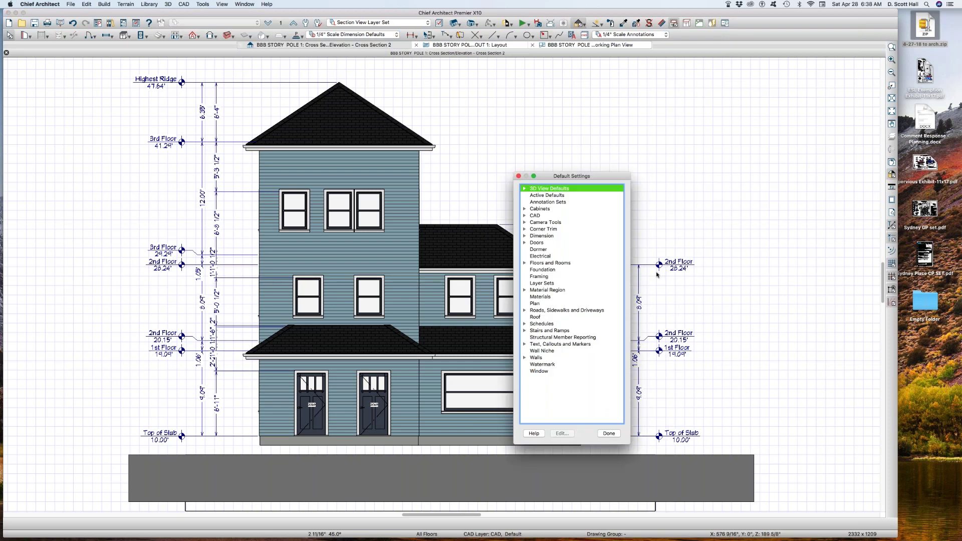
pyautogui.click(525, 263)
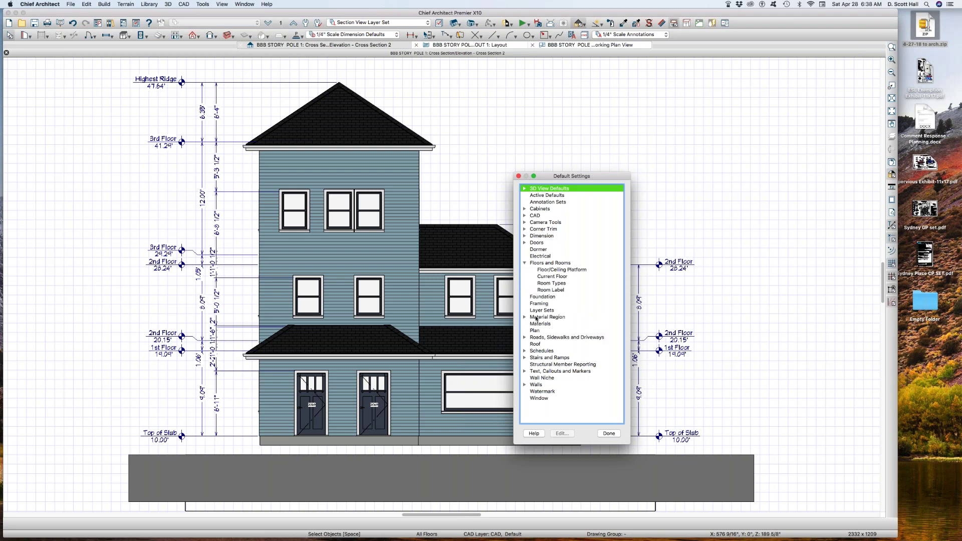
pyautogui.doubleClick(526, 236)
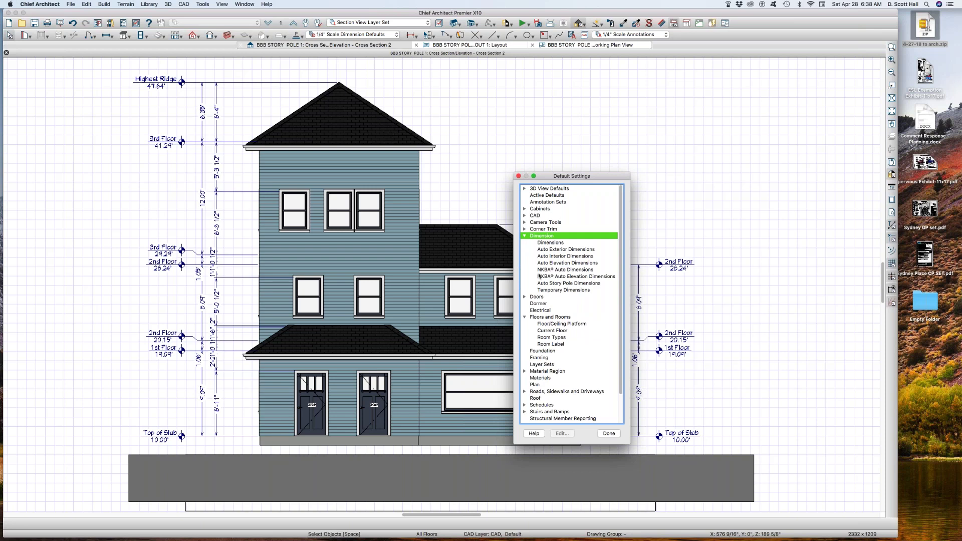
pyautogui.doubleClick(554, 283)
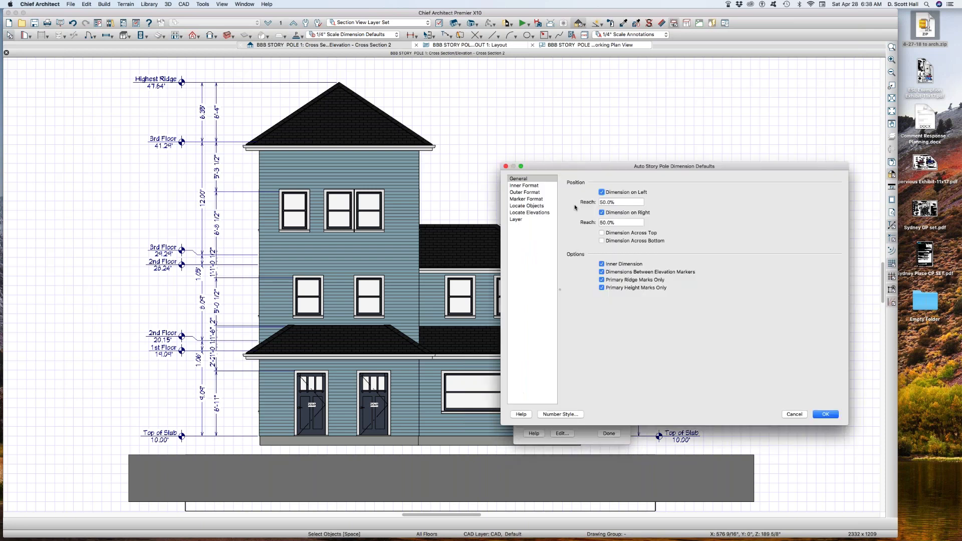
pyautogui.click(530, 212)
pyautogui.moveTo(596, 165); pyautogui.dragTo(297, 205)
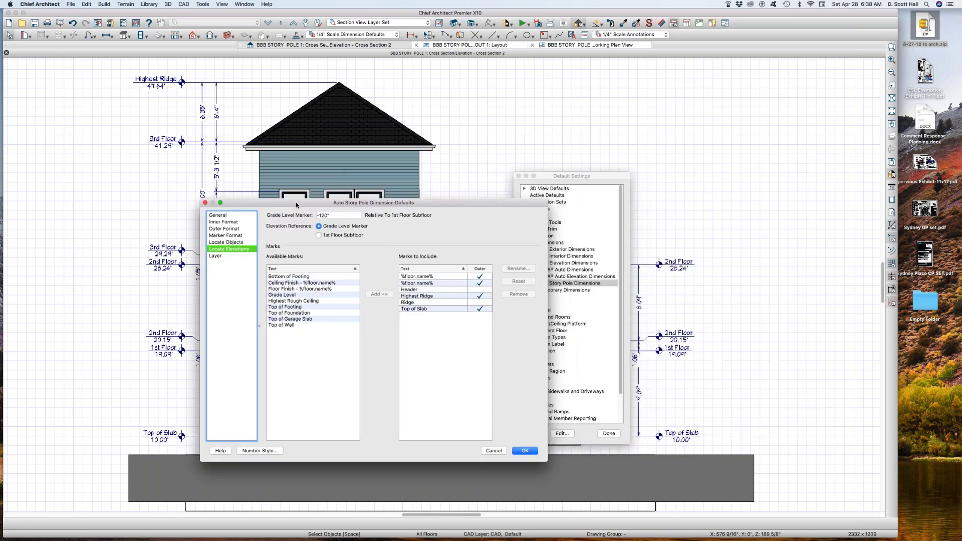
pyautogui.click(439, 290)
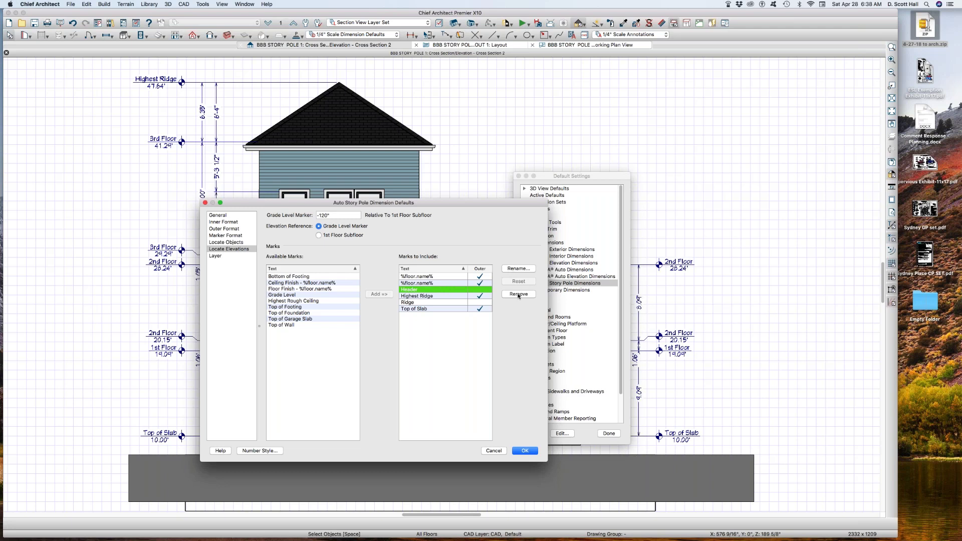
pyautogui.moveTo(316, 203); pyautogui.dragTo(467, 207)
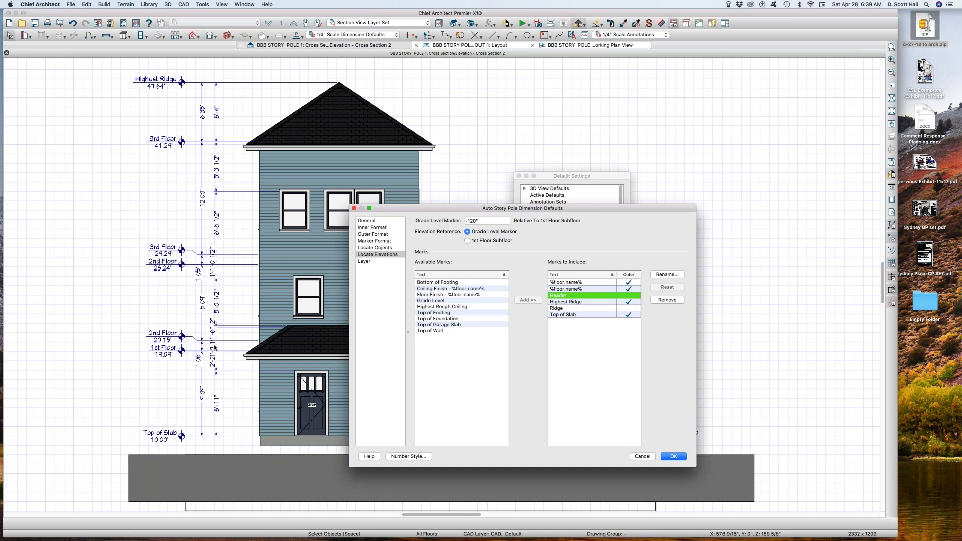
pyautogui.click(573, 308)
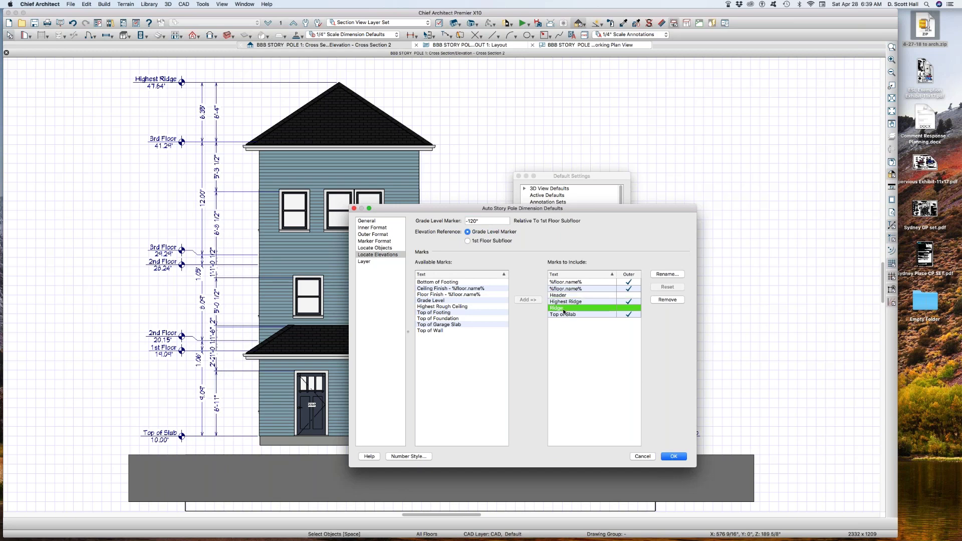
pyautogui.click(668, 301)
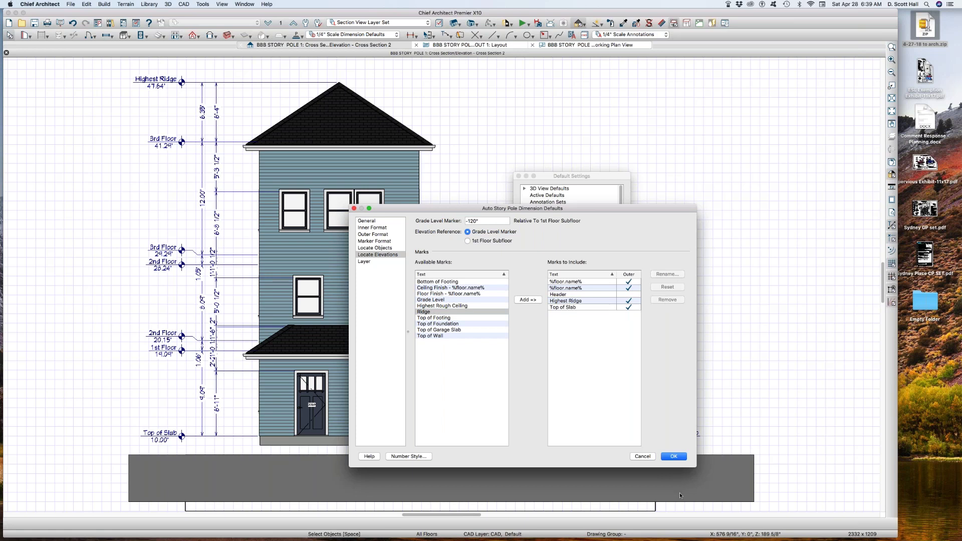
pyautogui.click(674, 457)
pyautogui.click(609, 434)
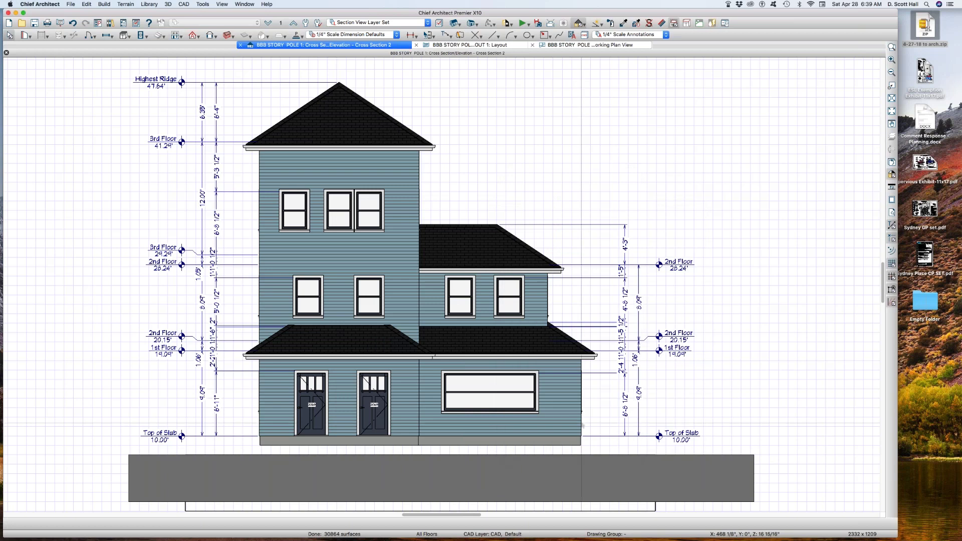
pyautogui.click(577, 418)
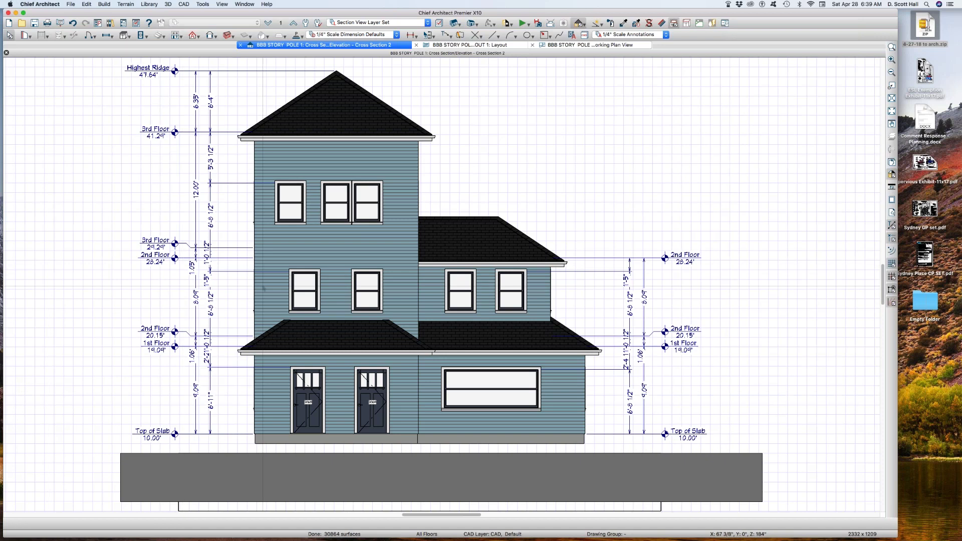
# Delete all the story pole dimensions around the building and undo the deletion
pyautogui.scroll(-3, 263, 296)
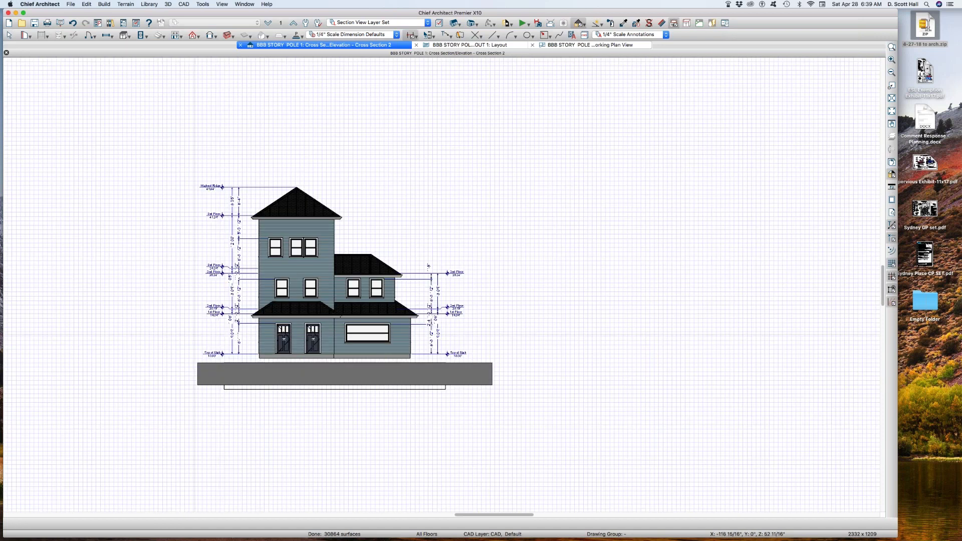
pyautogui.moveTo(118, 139); pyautogui.dragTo(615, 469)
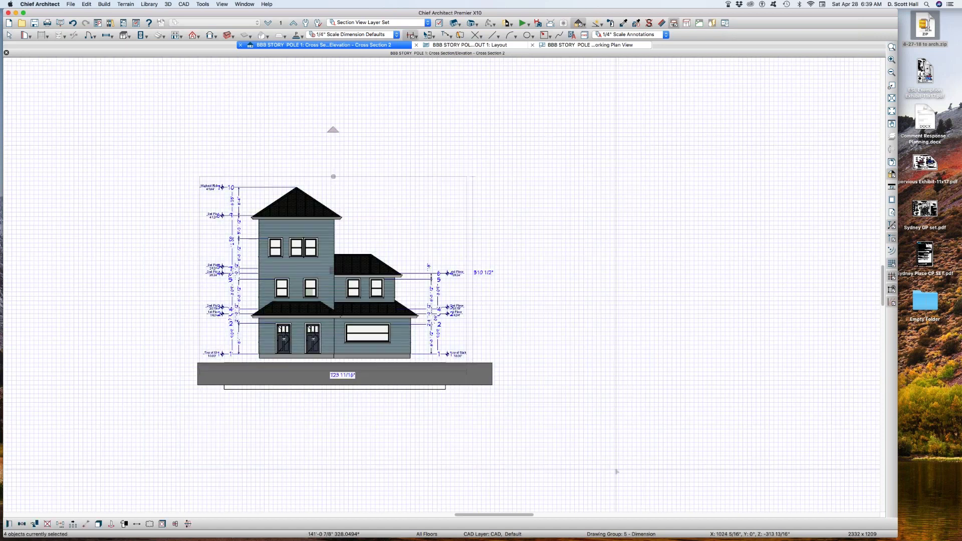
pyautogui.press('Delete')
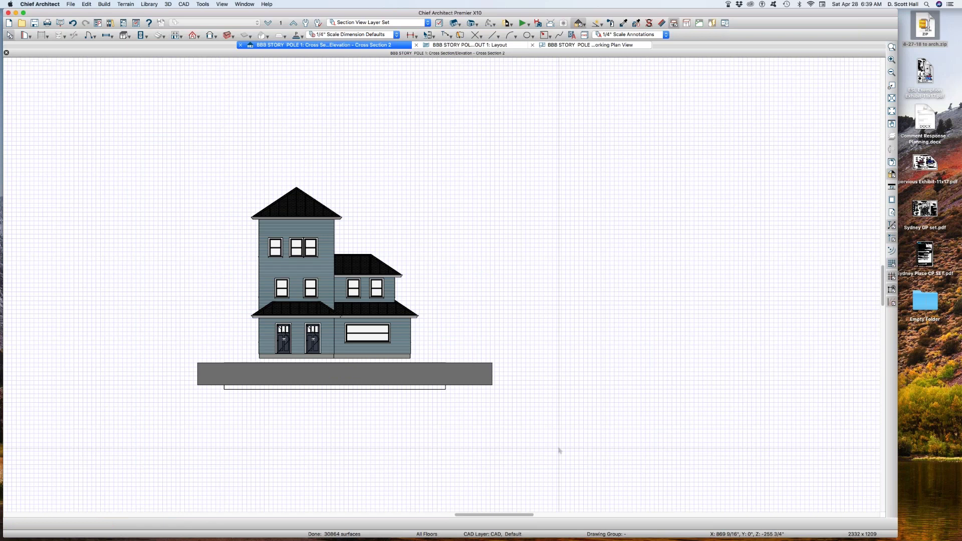
pyautogui.press('super+z')
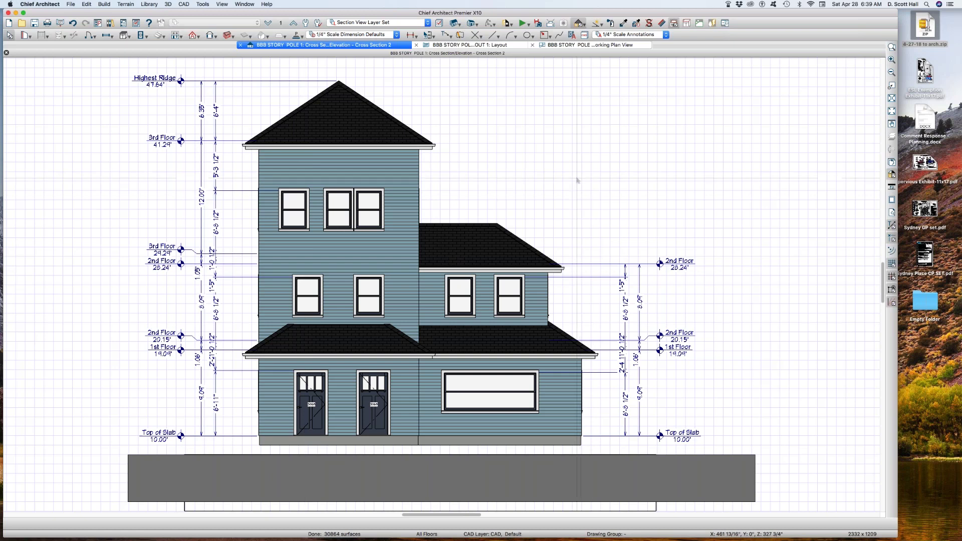
# Check the section view's layer display options and the Header entry among the auto story pole's included elevation marks without changing anything
pyautogui.press('l')
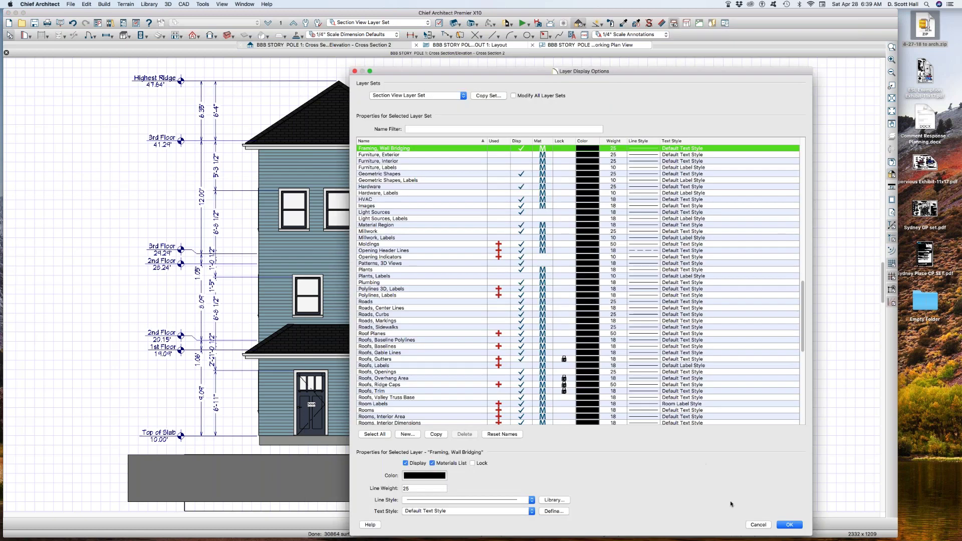
pyautogui.click(748, 527)
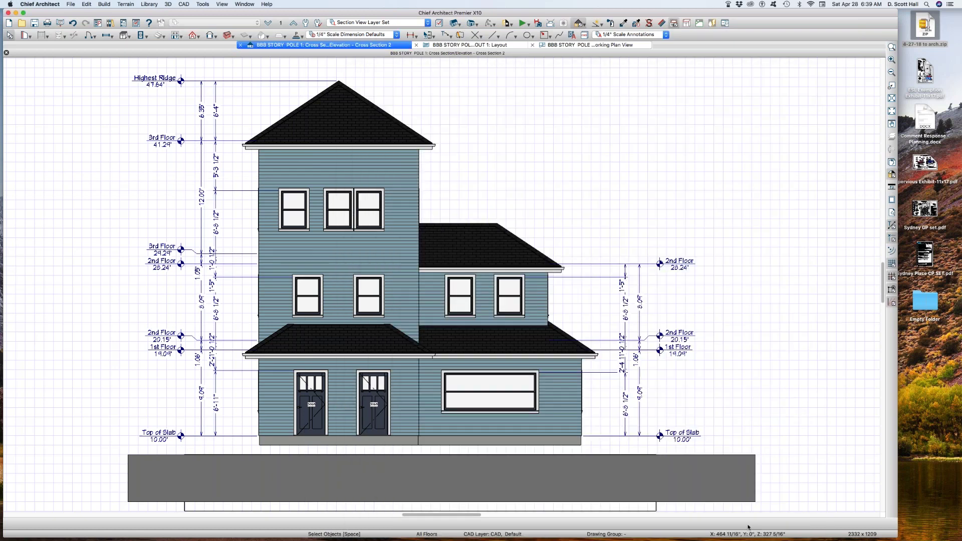
pyautogui.press('d')
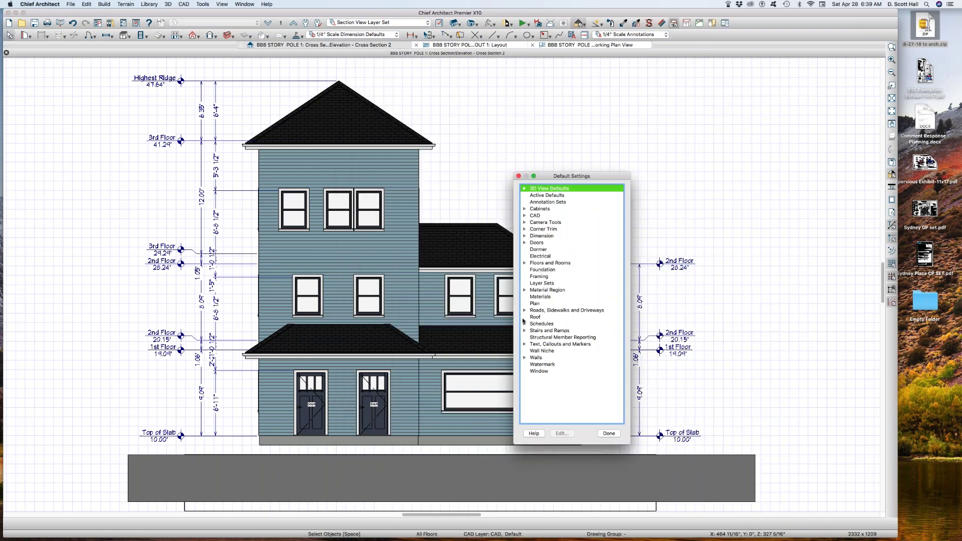
pyautogui.click(525, 236)
pyautogui.doubleClick(563, 283)
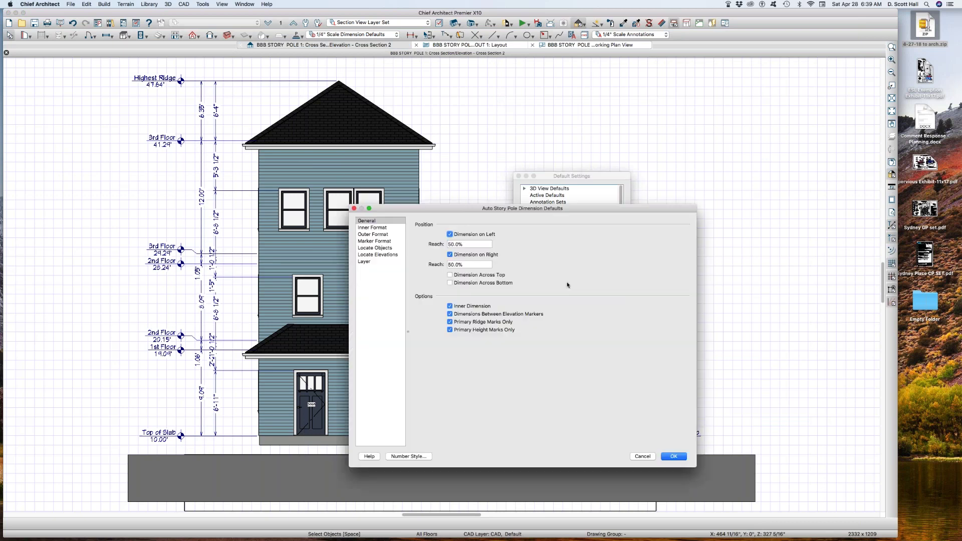
pyautogui.click(401, 255)
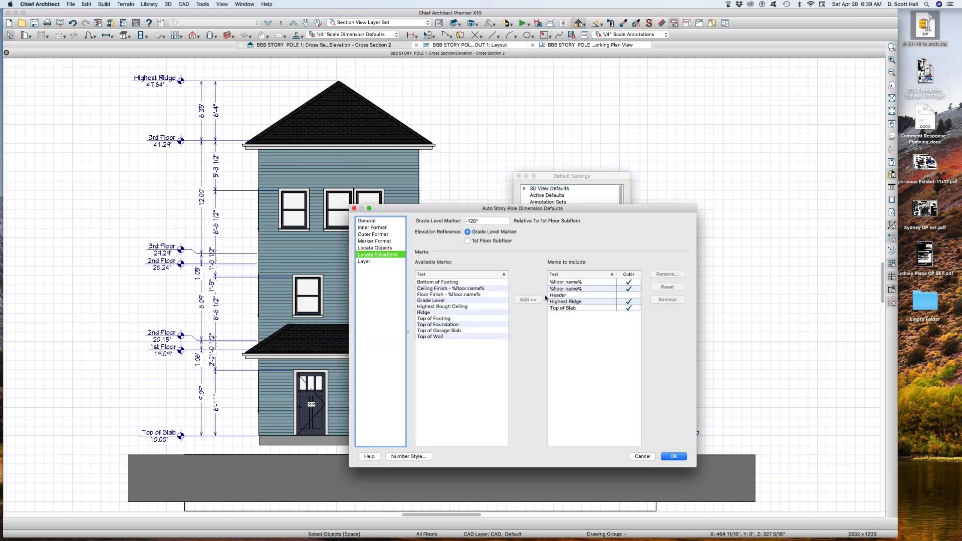
pyautogui.click(581, 295)
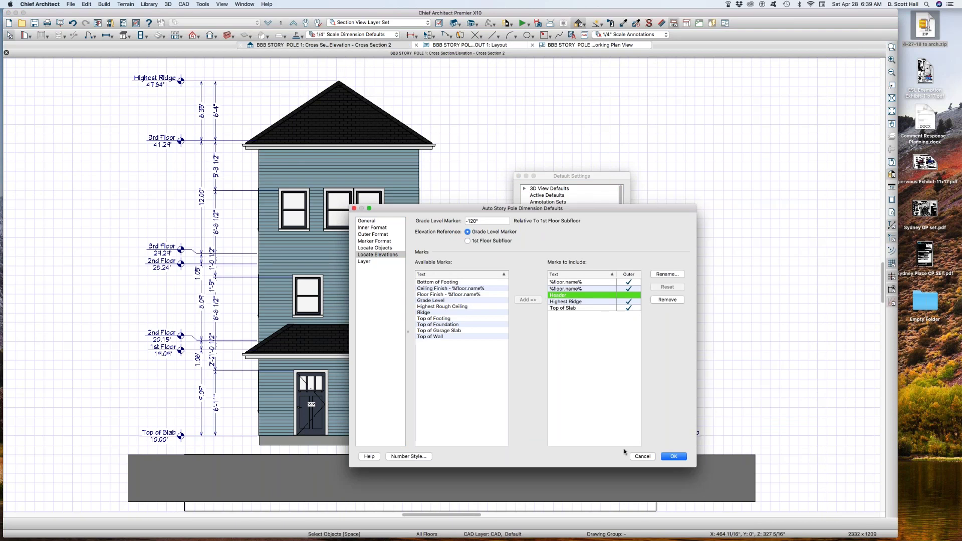
pyautogui.click(663, 460)
pyautogui.click(607, 433)
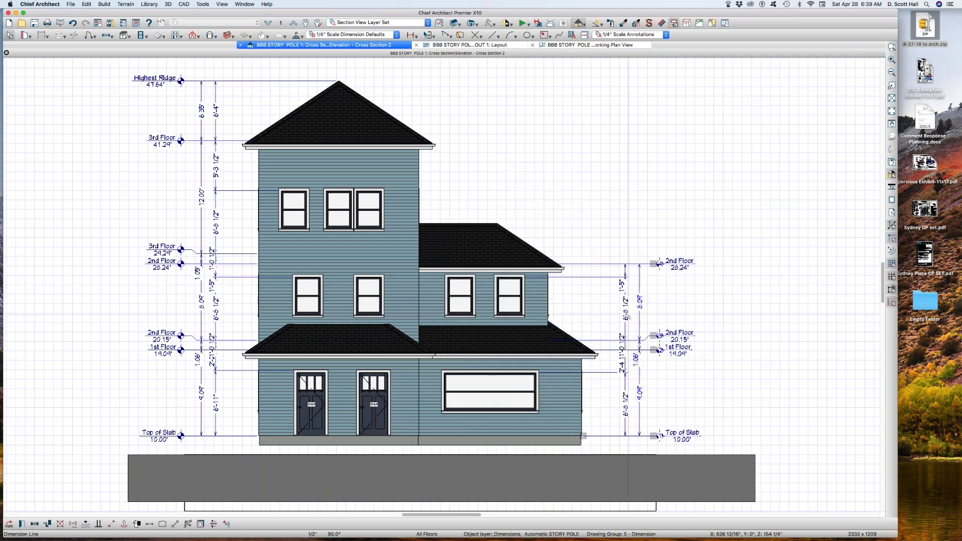
# Set the Dimensions, Automatic STORY POLE layer to 1" Text Style through the story pole dimension beside the two-story wing
pyautogui.click(626, 301)
pyautogui.press('l')
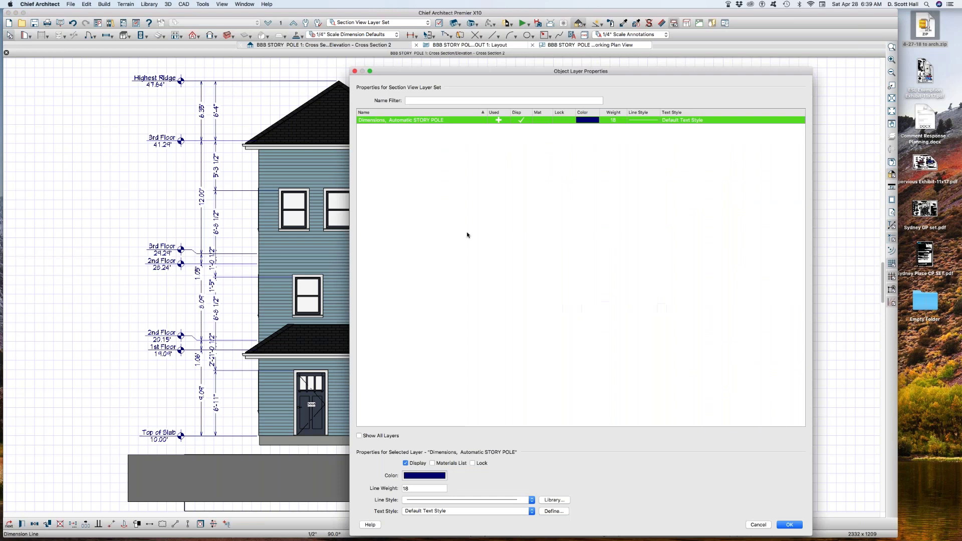
pyautogui.click(430, 511)
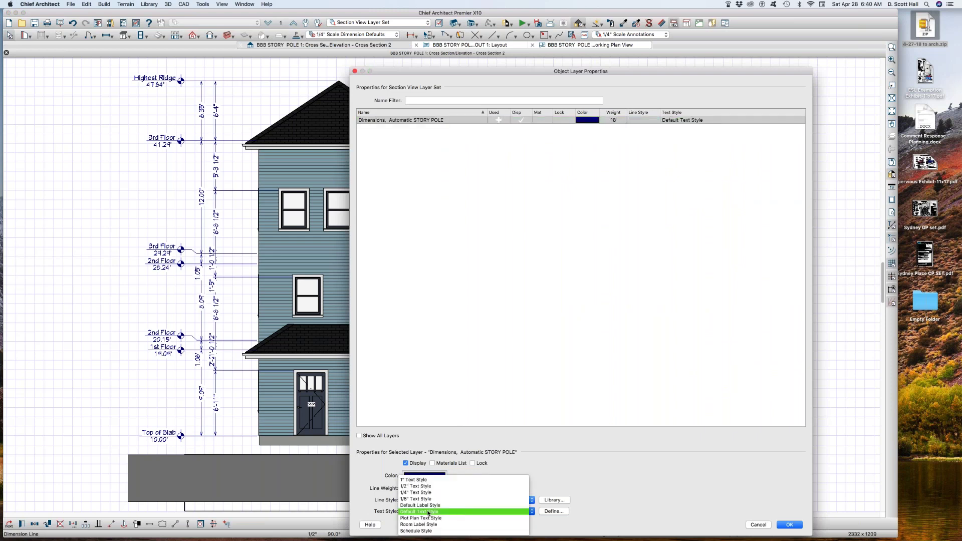
pyautogui.click(424, 481)
pyautogui.click(790, 524)
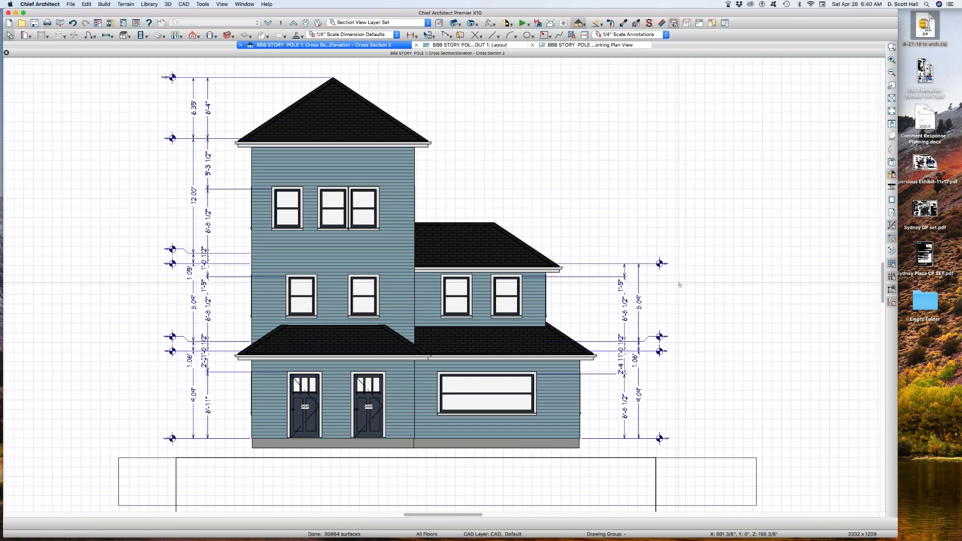
# Set the Dimensions, Automatic STORY POLE layer to 1/4" Text Style through the outer story pole dimension beside the two-story wing
pyautogui.scroll(2, 680, 285)
pyautogui.scroll(2, 631, 231)
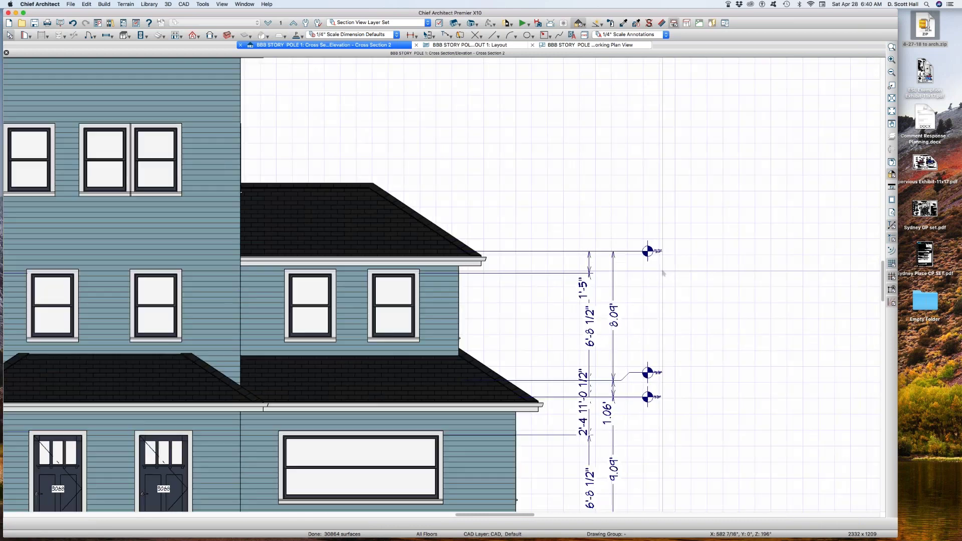
pyautogui.click(648, 249)
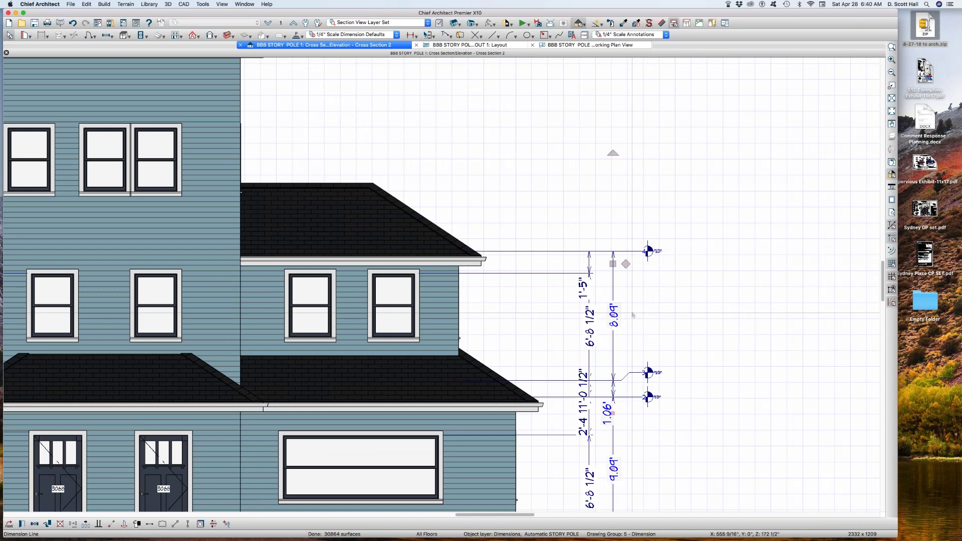
pyautogui.press('l')
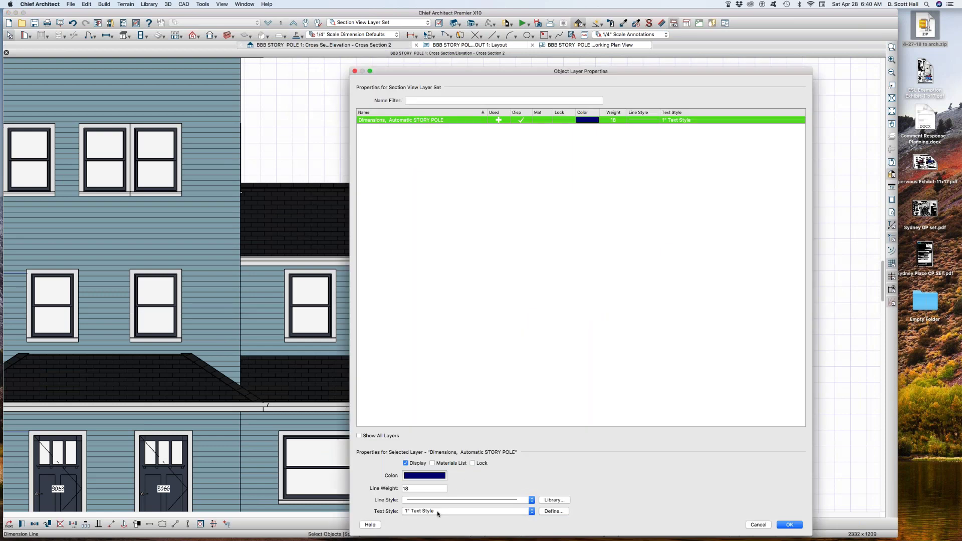
pyautogui.click(438, 514)
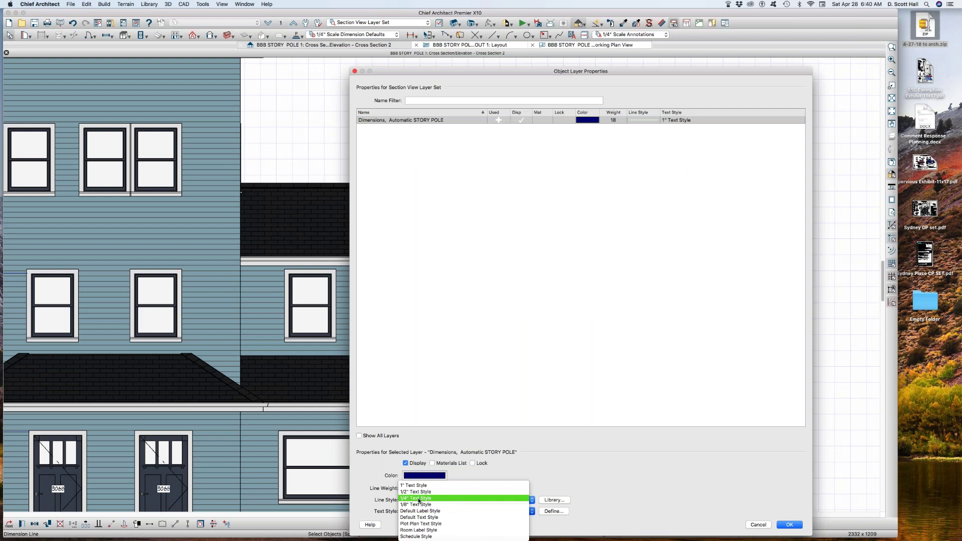
pyautogui.click(419, 500)
pyautogui.press('Return')
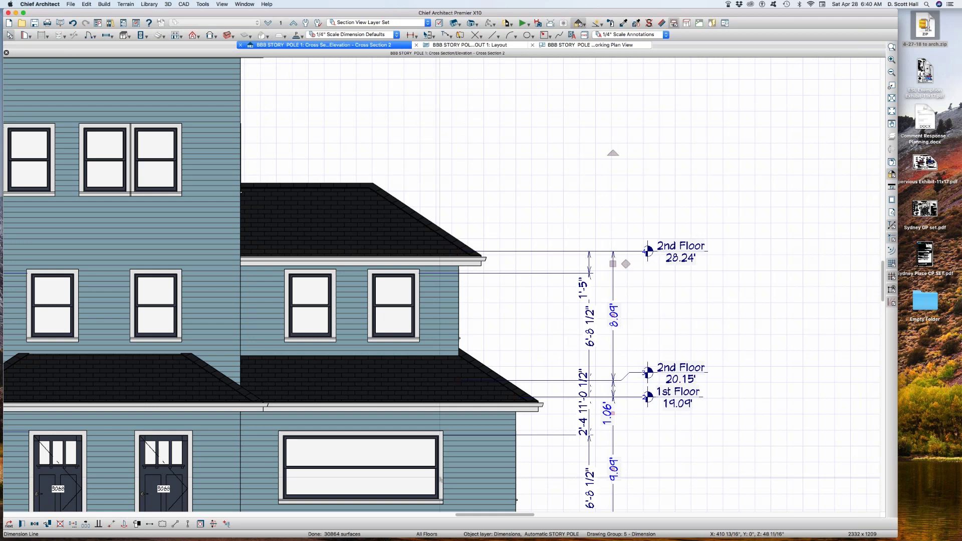
# Copy the 1/4" Text Style as 4 CB from the layer properties of the outer story pole dimension beside the two-story wing
pyautogui.press('super+e')
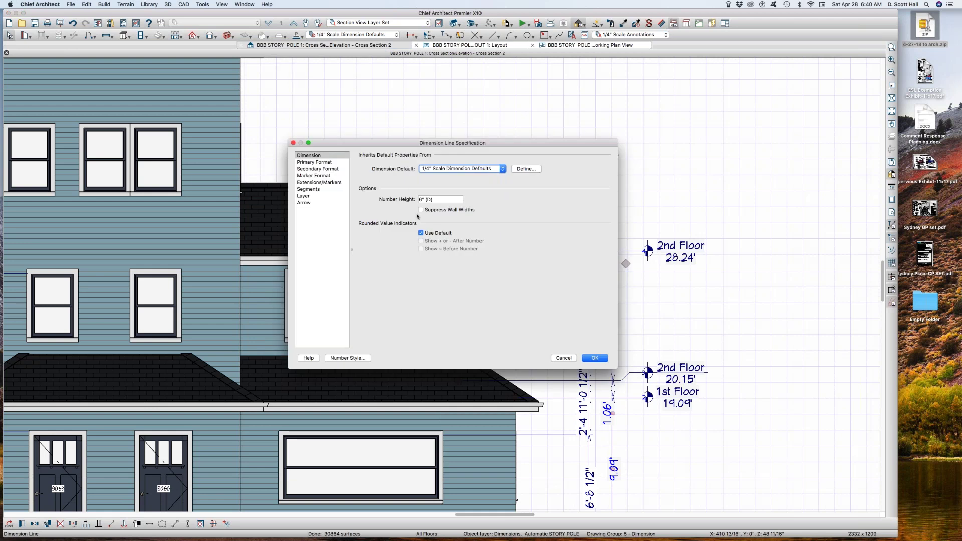
pyautogui.click(595, 358)
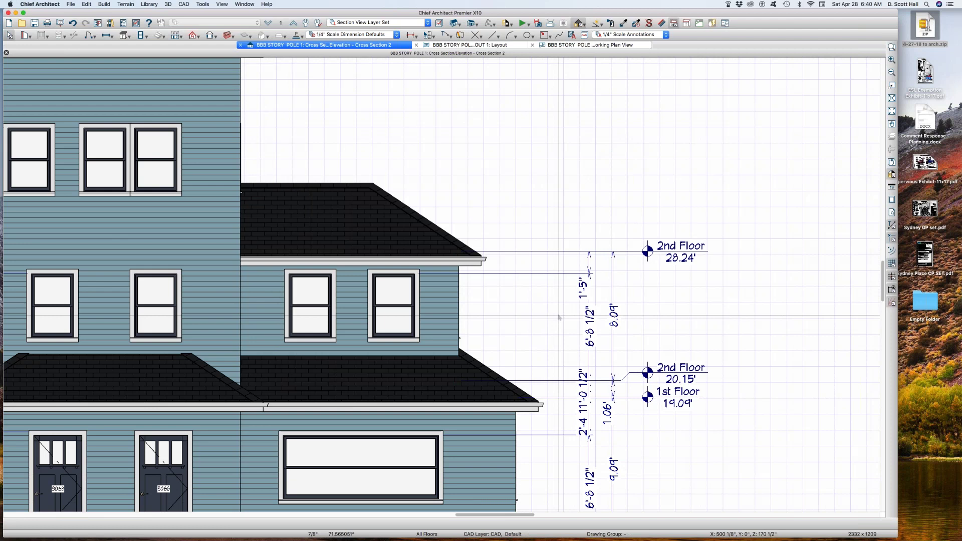
pyautogui.click(613, 280)
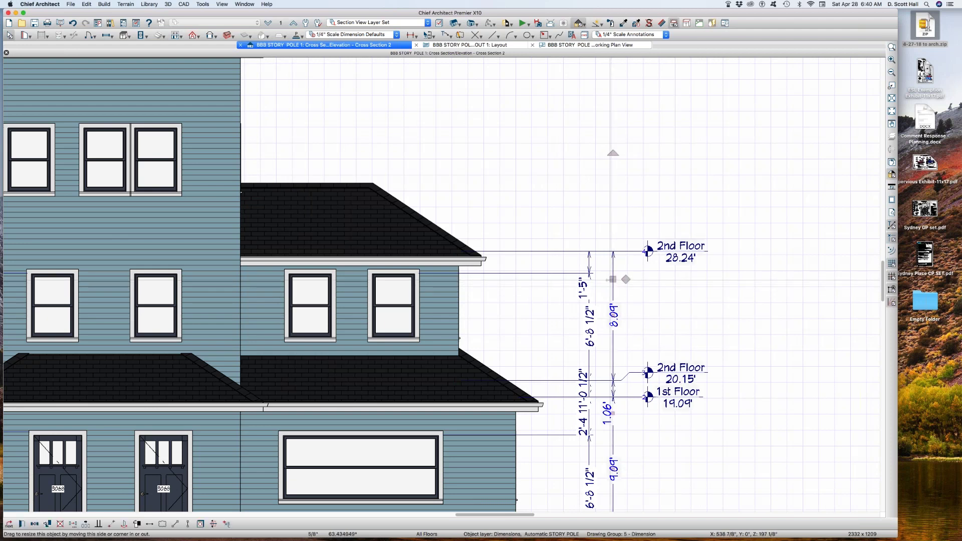
pyautogui.press('l')
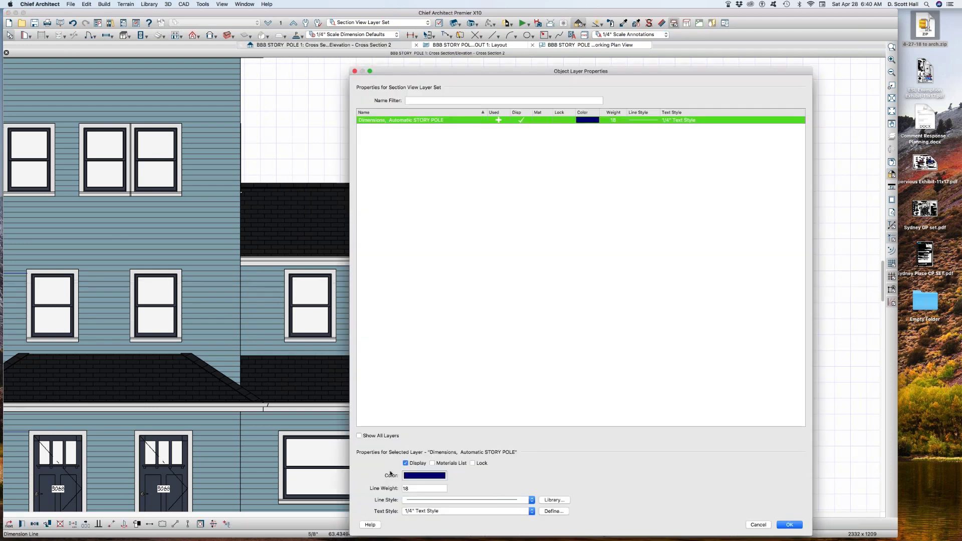
pyautogui.click(553, 512)
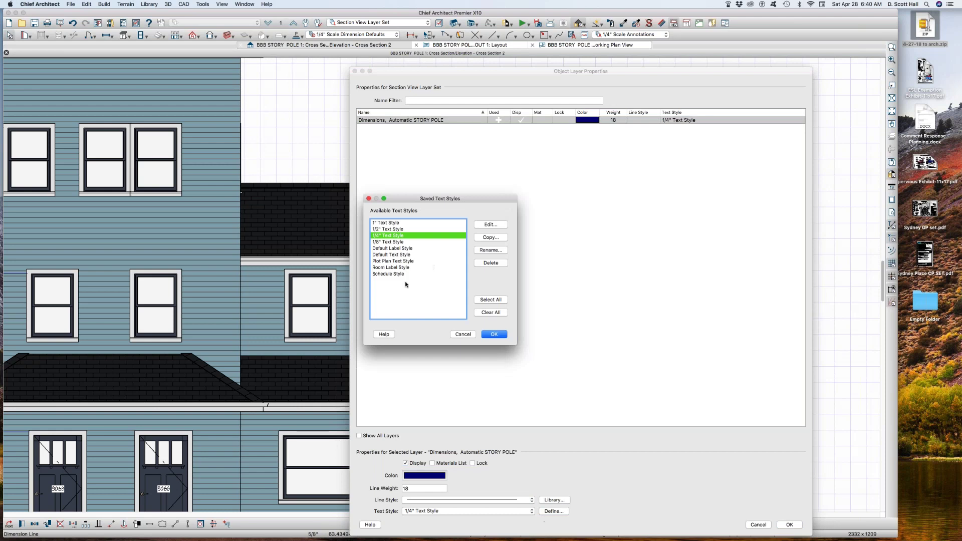
pyautogui.click(490, 238)
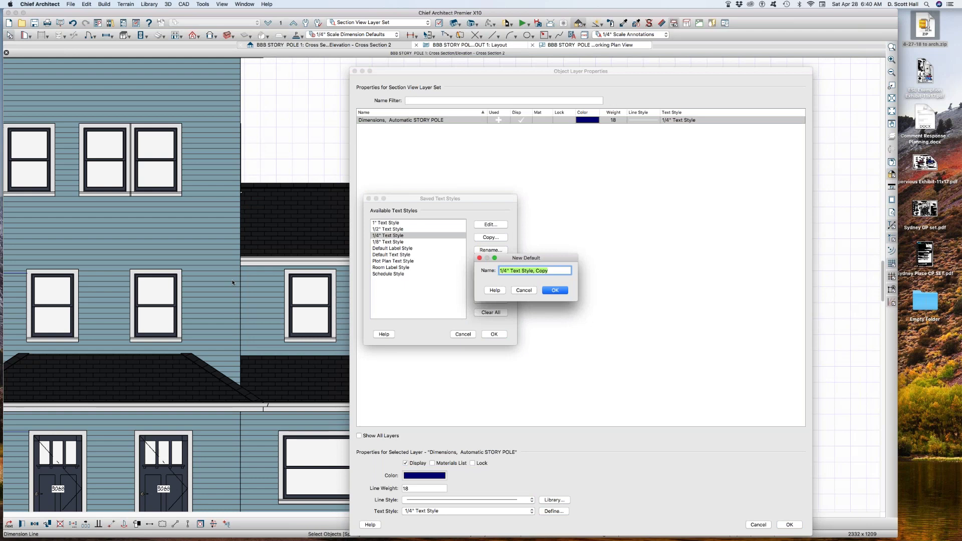
pyautogui.write('4 CB')
pyautogui.press('Return')
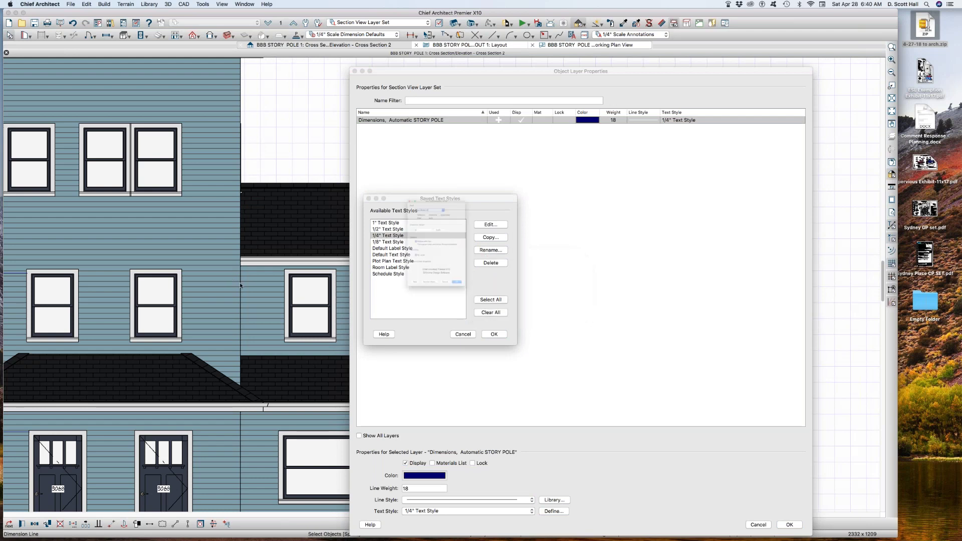
# Set the 4 CB style's character height to 4" and apply it to the Dimensions, Automatic STORY POLE layer
pyautogui.press('Tab')
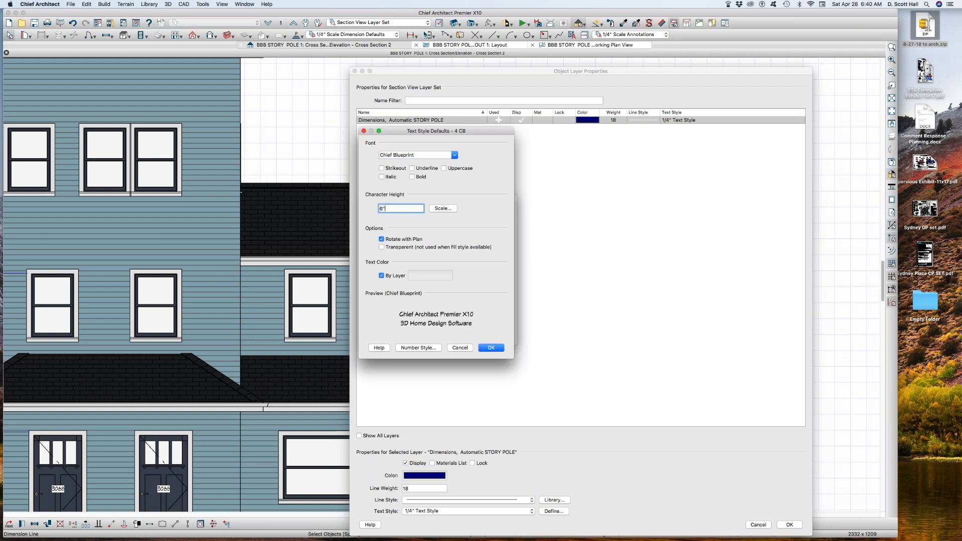
pyautogui.write('4')
pyautogui.press('Return')
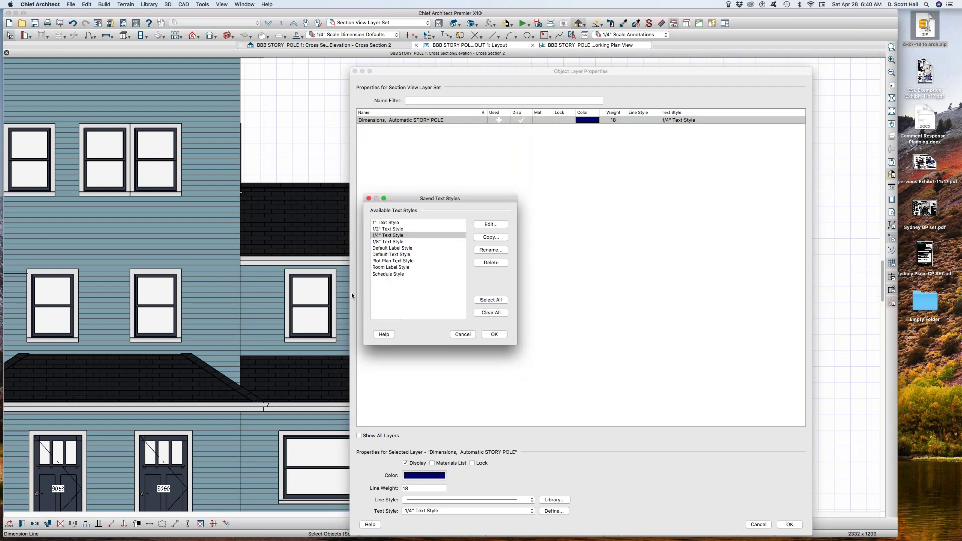
pyautogui.press('Return')
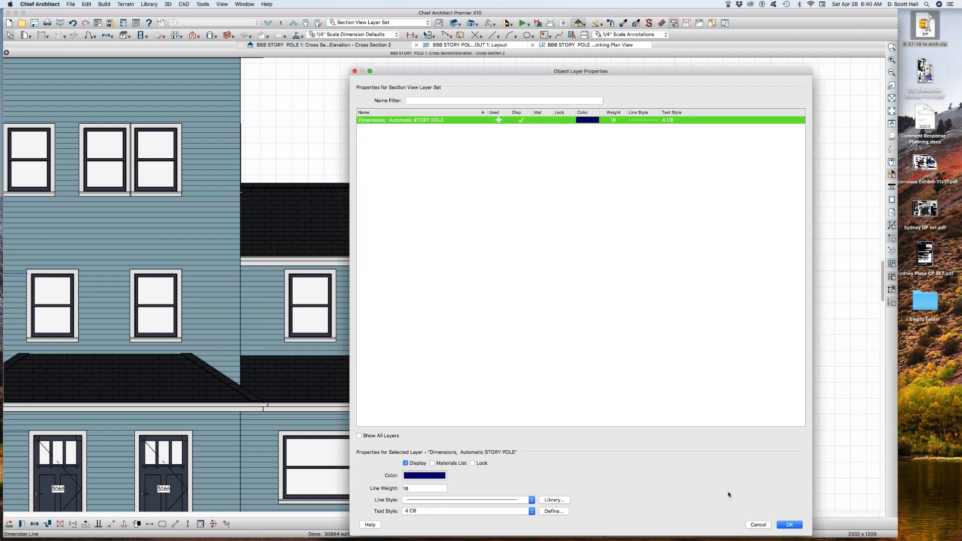
pyautogui.click(788, 525)
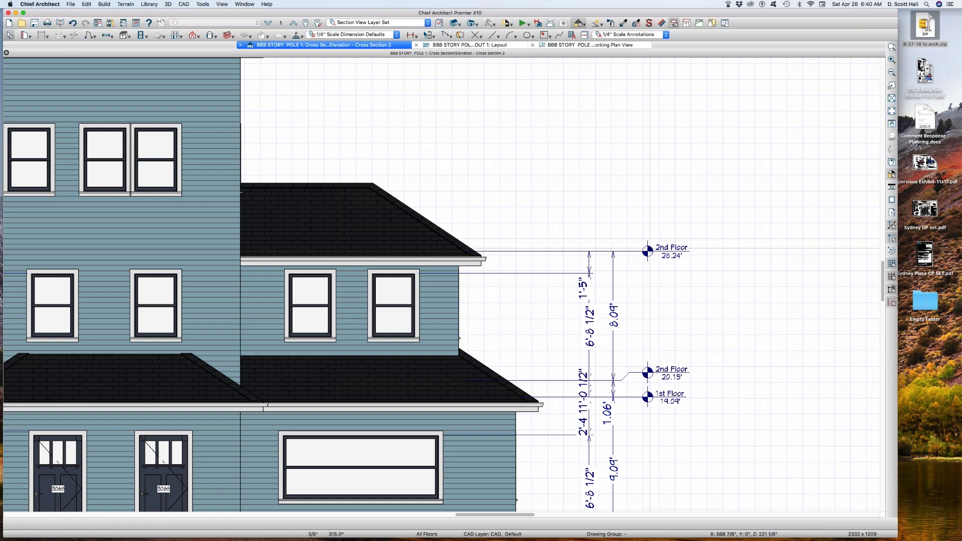
# Check the outer story pole dimension's layer properties and compare the label sizes across the whole elevation
pyautogui.click(613, 279)
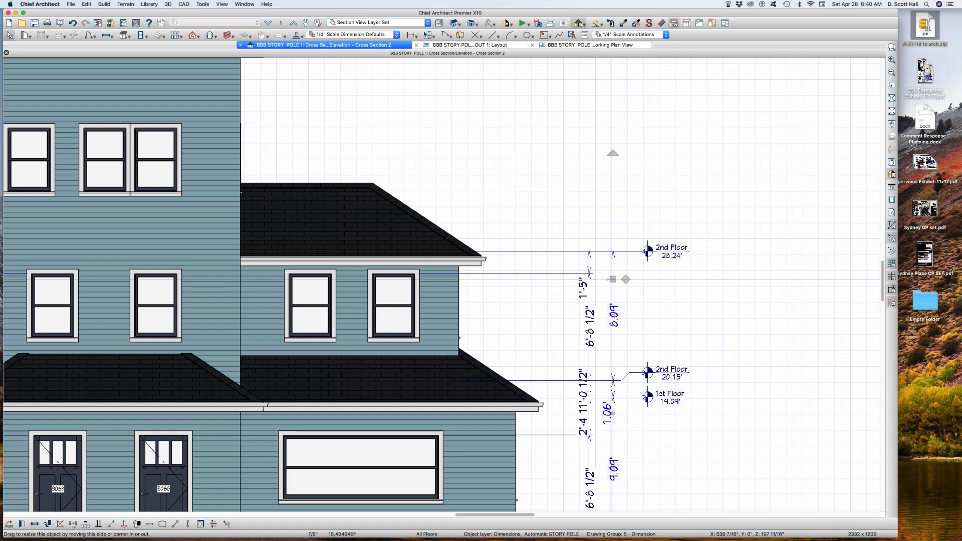
pyautogui.hotkey('ctrl', 'l')
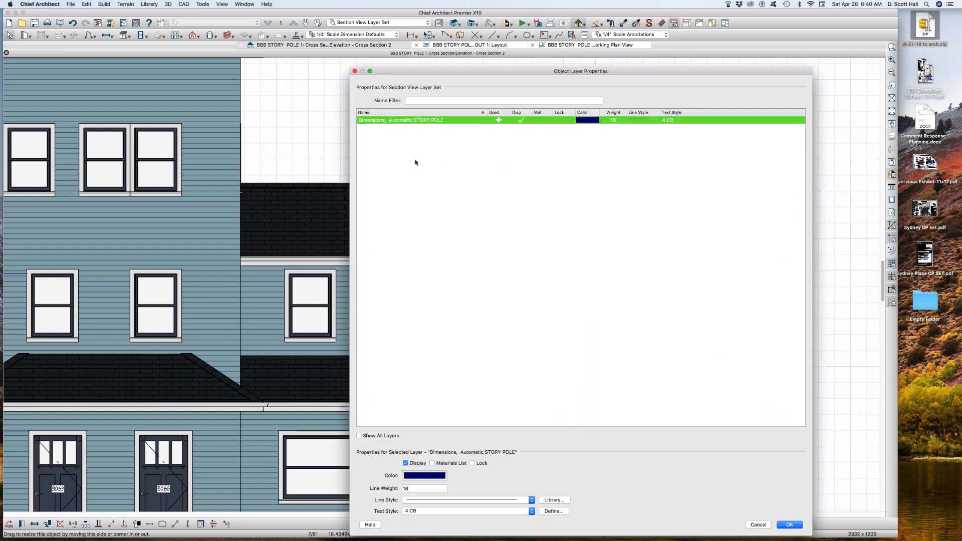
pyautogui.click(759, 526)
pyautogui.scroll(-3, 613, 404)
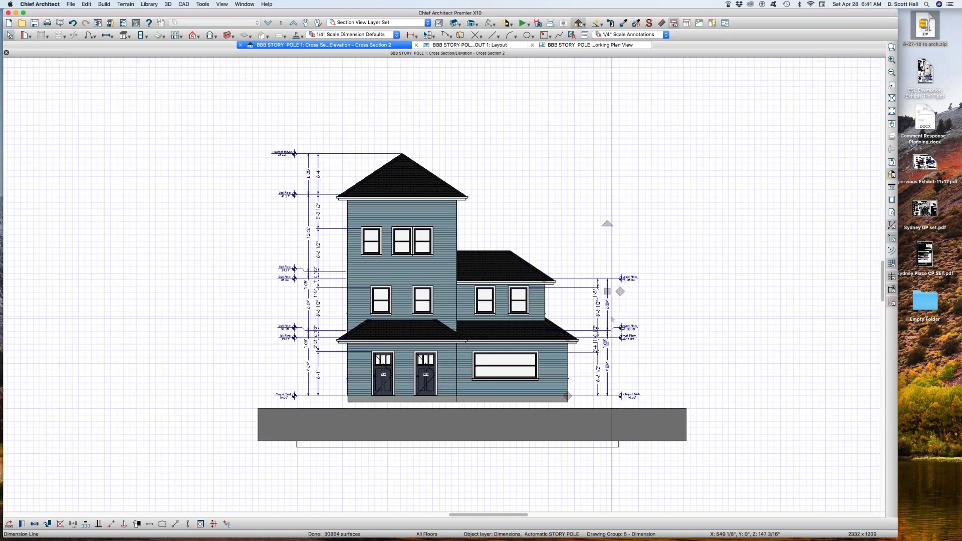
pyautogui.scroll(1, 620, 355)
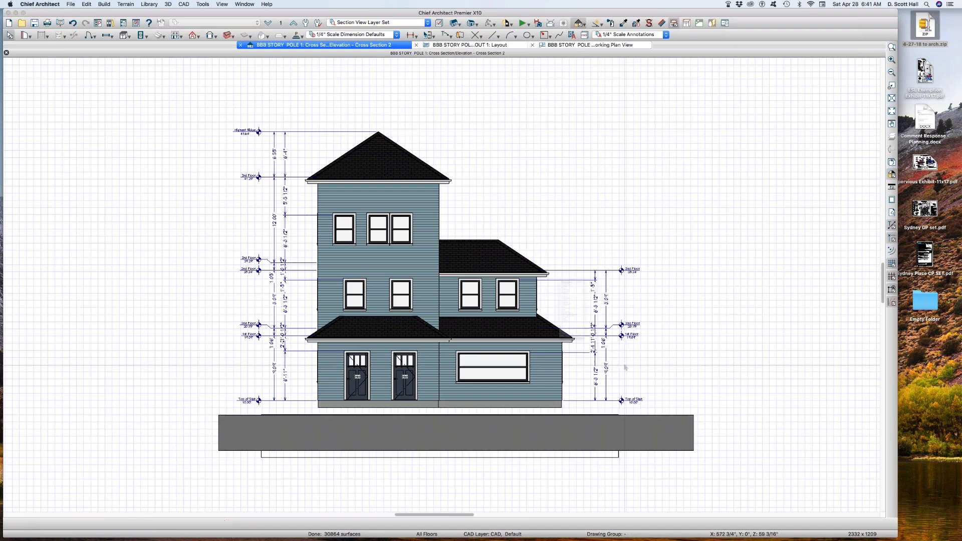
# Set the active 1/4" Scale Dimension Defaults to use the layer for text style
pyautogui.press('super+d')
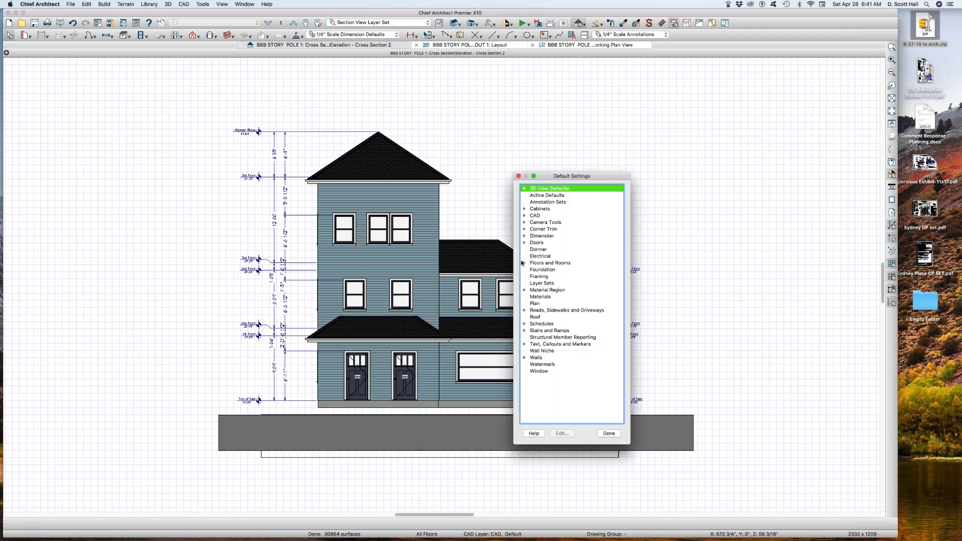
pyautogui.click(525, 235)
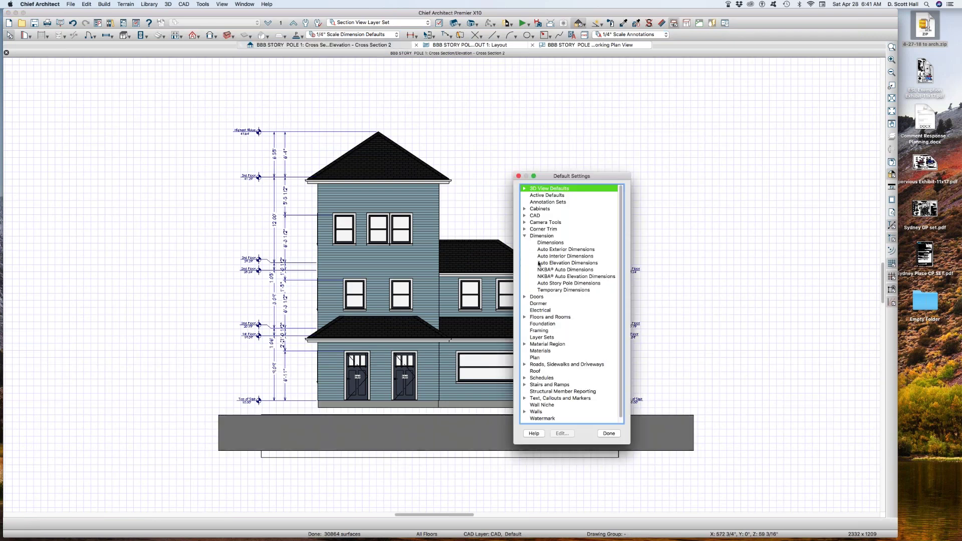
pyautogui.doubleClick(546, 243)
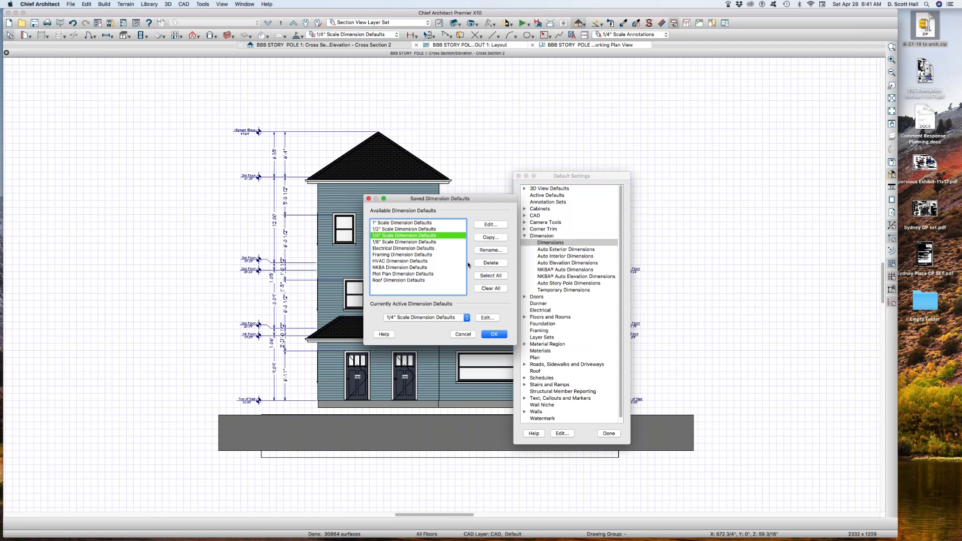
pyautogui.click(486, 318)
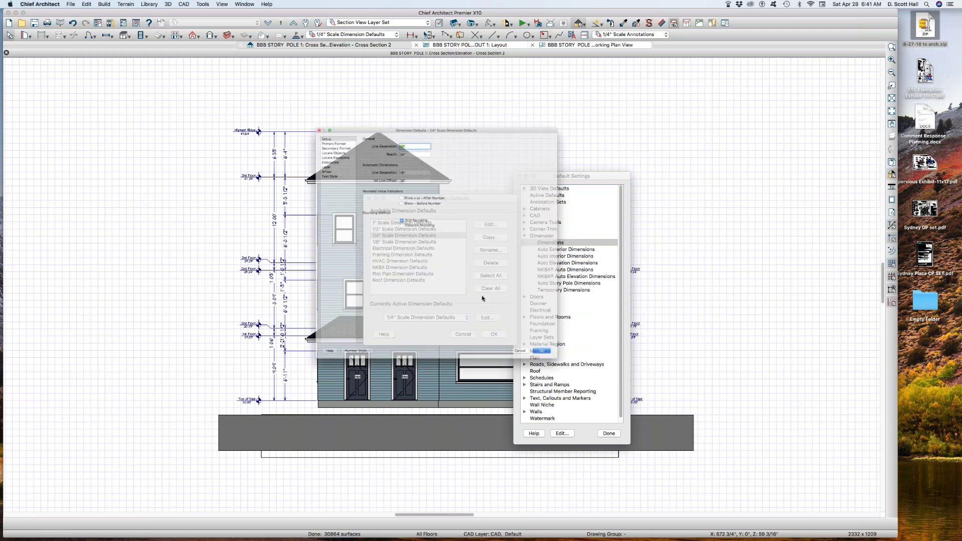
pyautogui.click(283, 147)
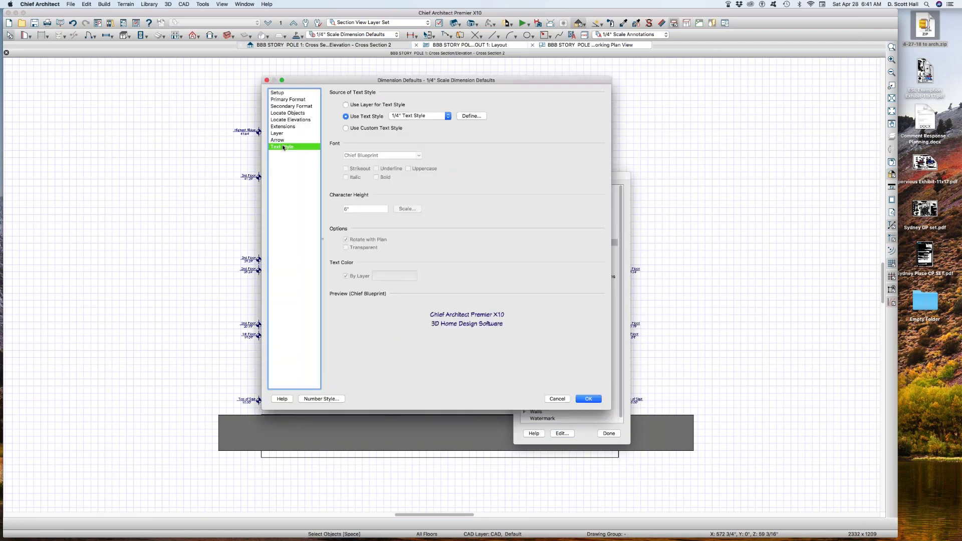
pyautogui.click(477, 117)
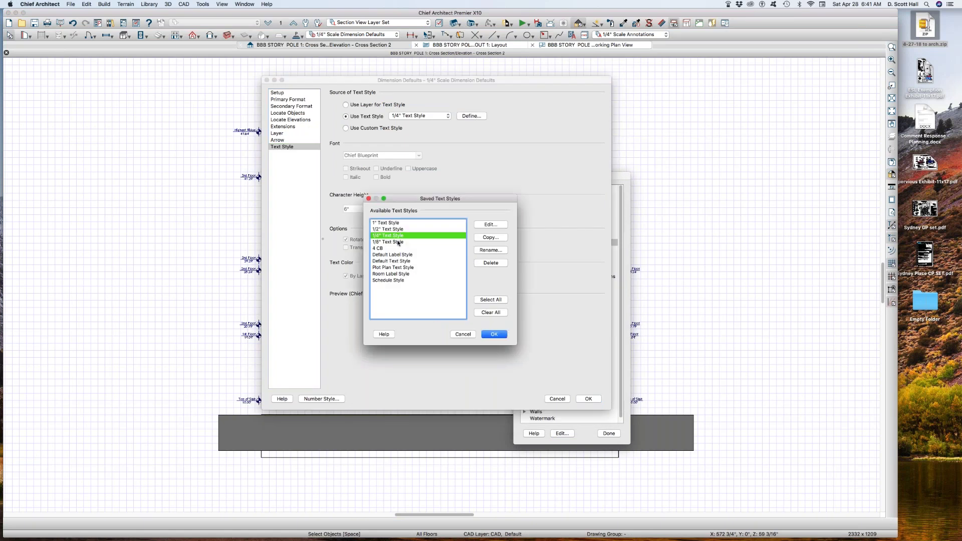
pyautogui.press('Escape')
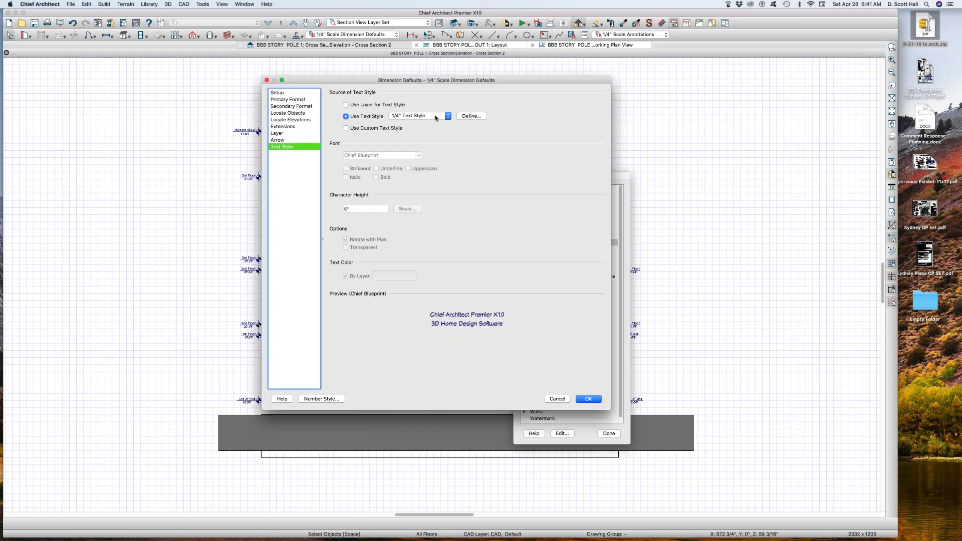
pyautogui.click(369, 105)
pyautogui.click(584, 399)
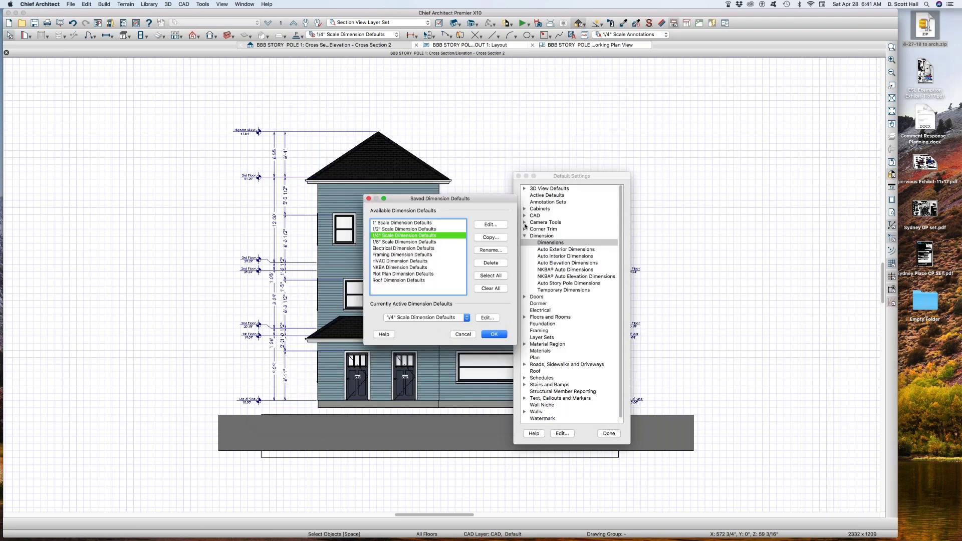
pyautogui.press('Return')
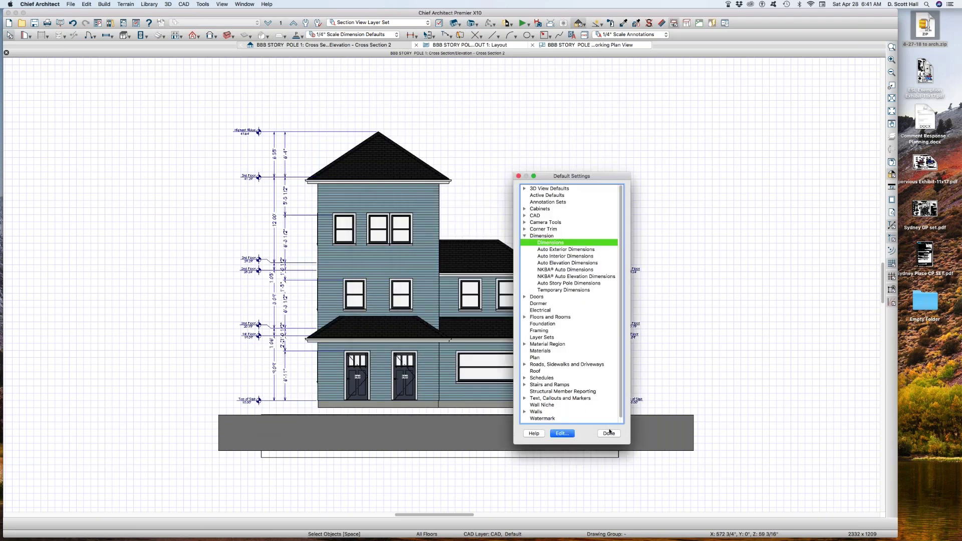
pyautogui.click(608, 434)
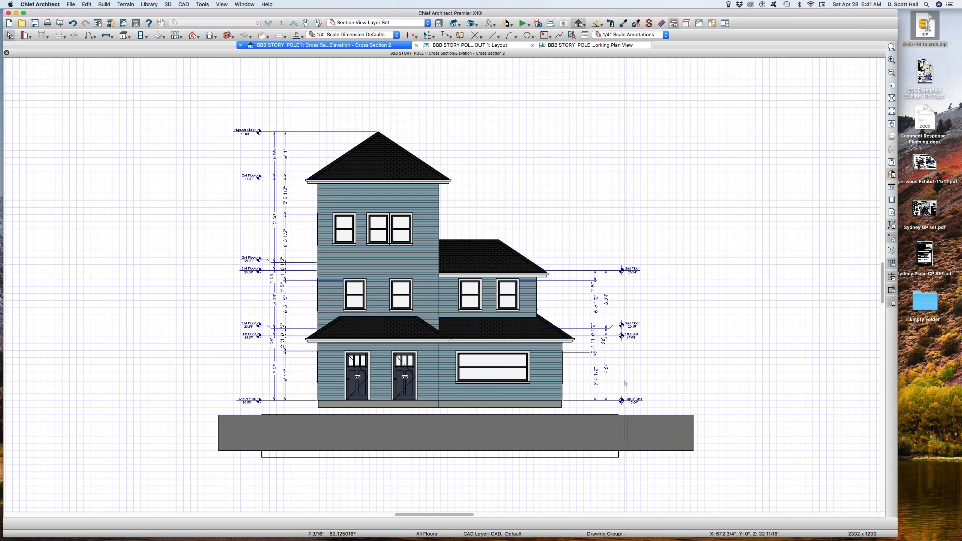
# Check the text style assigned to the layer of the outer story pole dimension beside the two-story wing
pyautogui.scroll(3, 603, 401)
pyautogui.scroll(1, 603, 396)
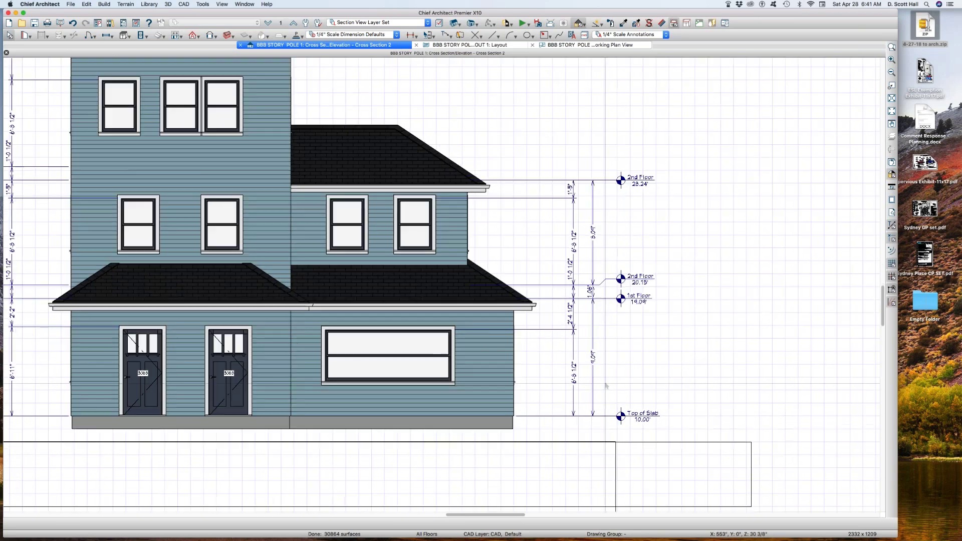
pyautogui.click(597, 393)
pyautogui.press('l')
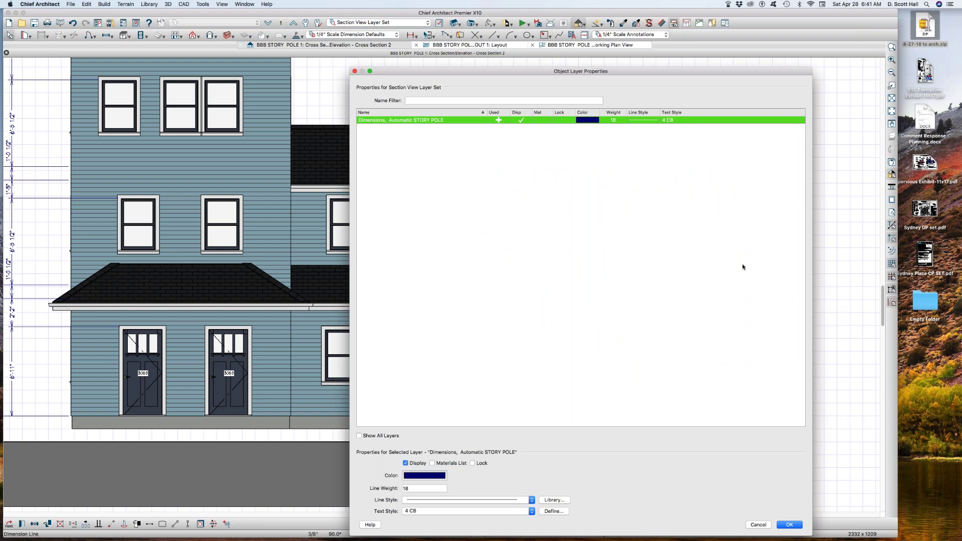
pyautogui.click(760, 526)
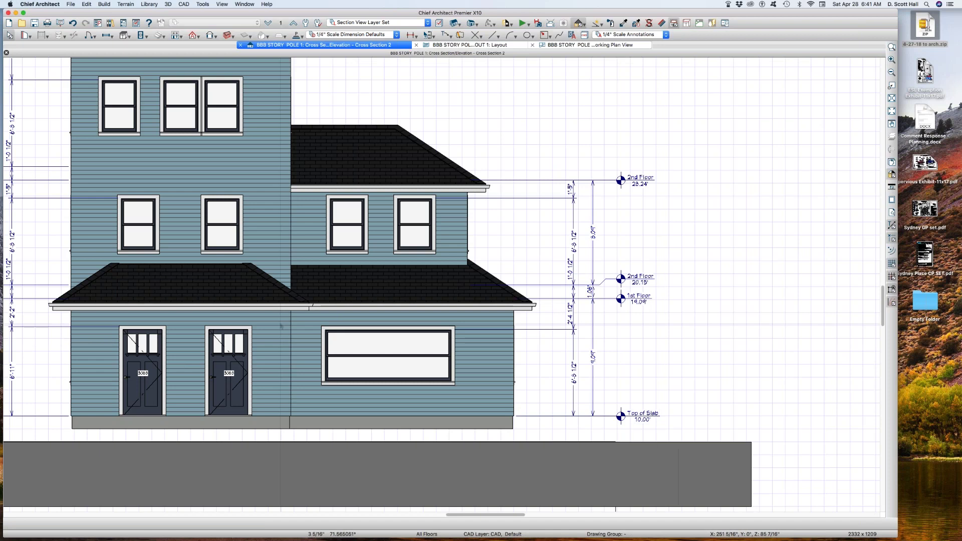
# Review the size and floor-to-top height of the wide ground-floor window without changing them
pyautogui.click(421, 349)
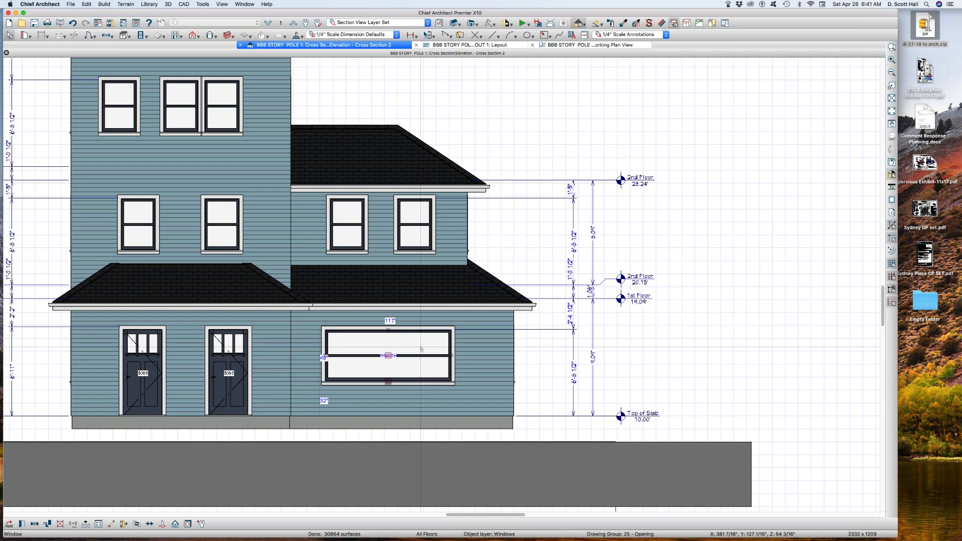
pyautogui.doubleClick(426, 343)
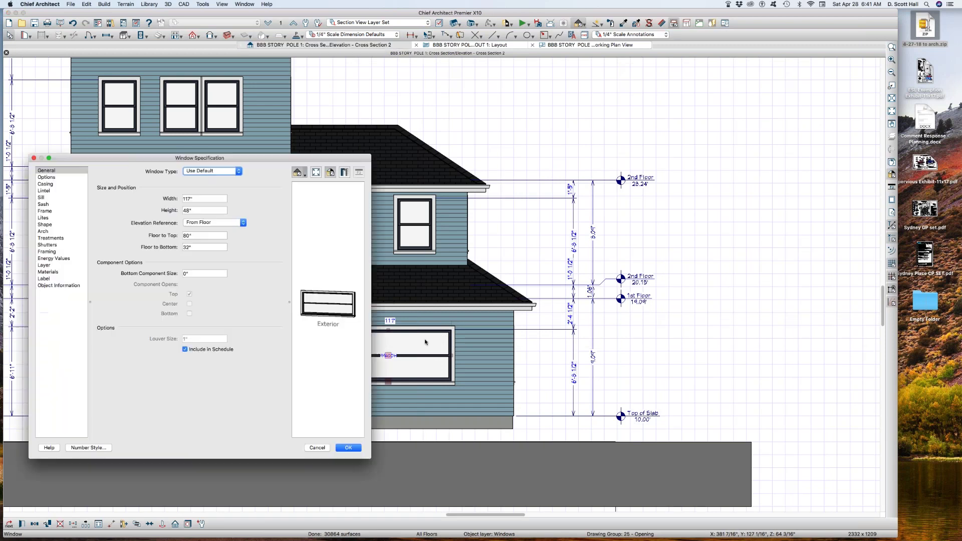
pyautogui.click(203, 225)
pyautogui.click(199, 235)
pyautogui.press('Return')
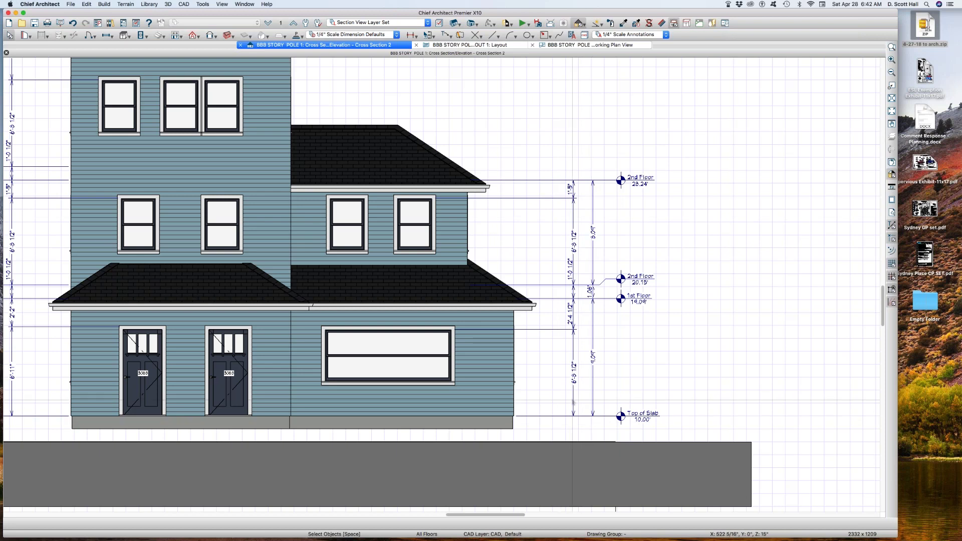
# Remove the wide ground-floor window's point from the inner story pole dimension and relocate it at the window's top edge
pyautogui.click(573, 401)
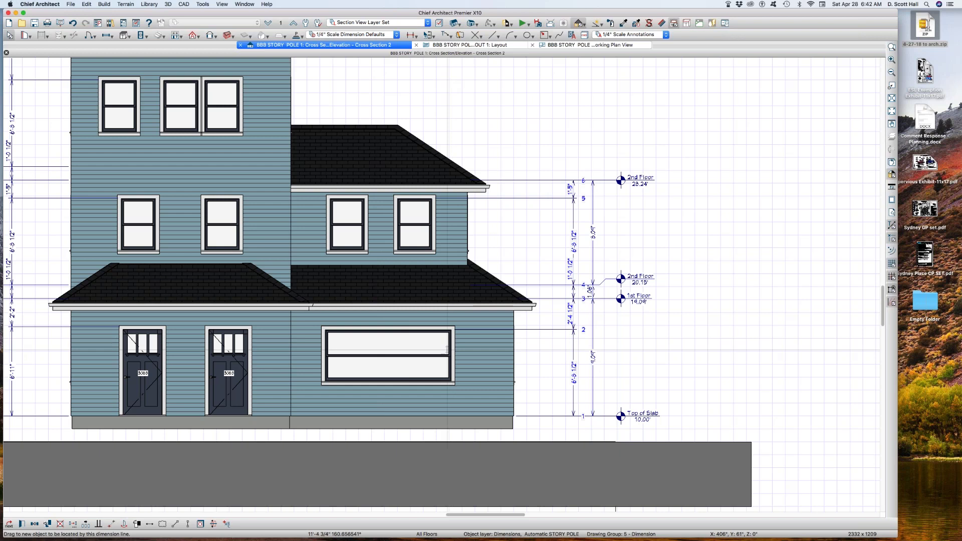
pyautogui.moveTo(447, 349); pyautogui.dragTo(685, 373)
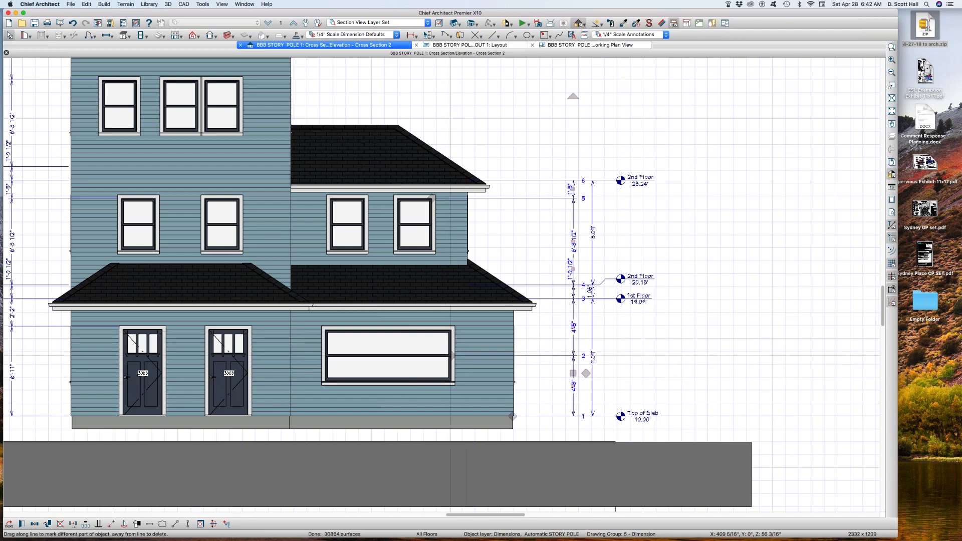
pyautogui.moveTo(452, 356); pyautogui.dragTo(661, 379)
pyautogui.click(662, 381)
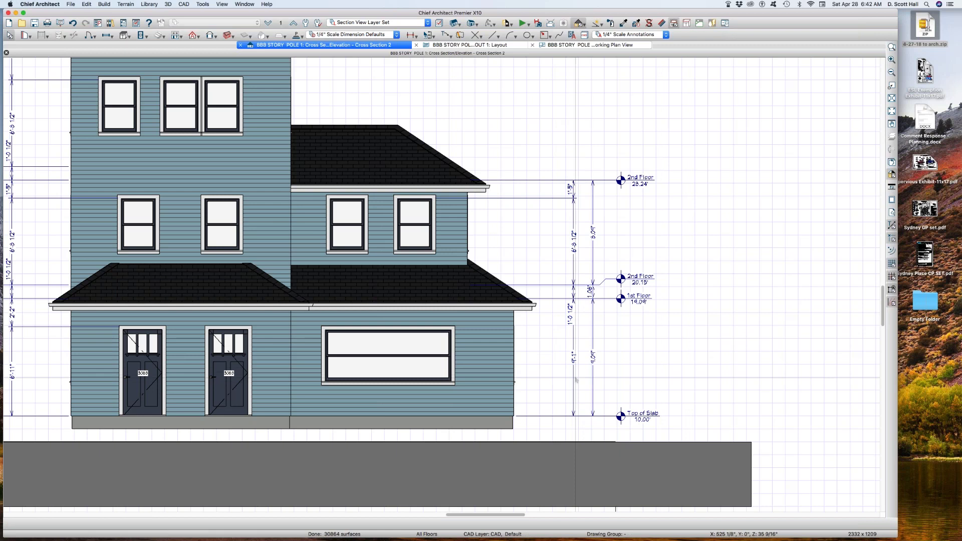
pyautogui.click(575, 379)
pyautogui.moveTo(576, 380); pyautogui.dragTo(440, 330)
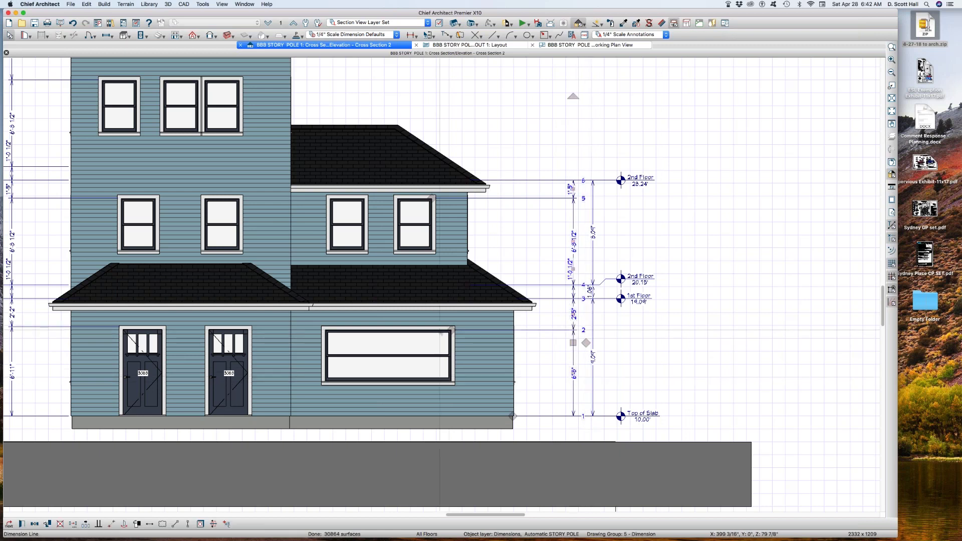
# Move the upper-floor window's point on the inner story pole dimension from its casing to the window's top edge
pyautogui.click(707, 354)
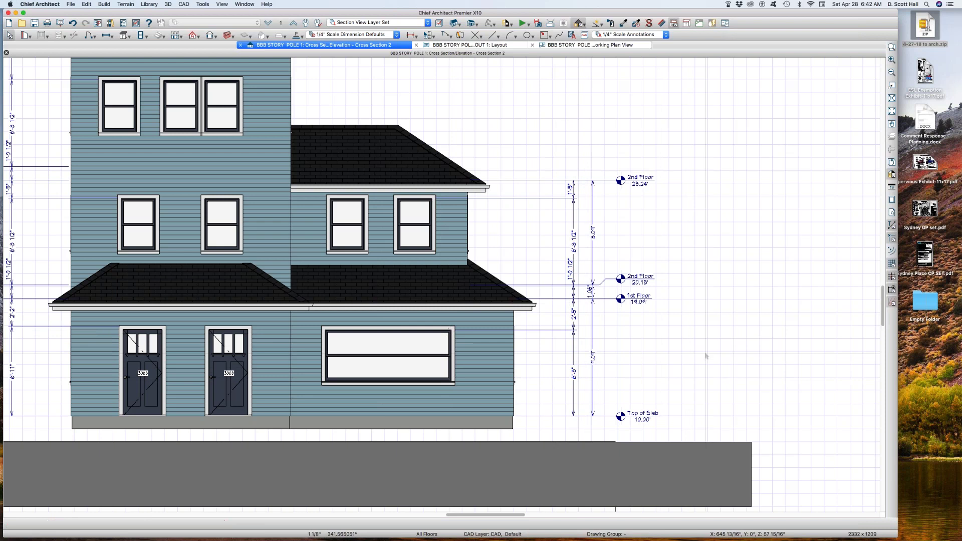
pyautogui.click(573, 214)
pyautogui.moveTo(438, 202); pyautogui.dragTo(427, 203)
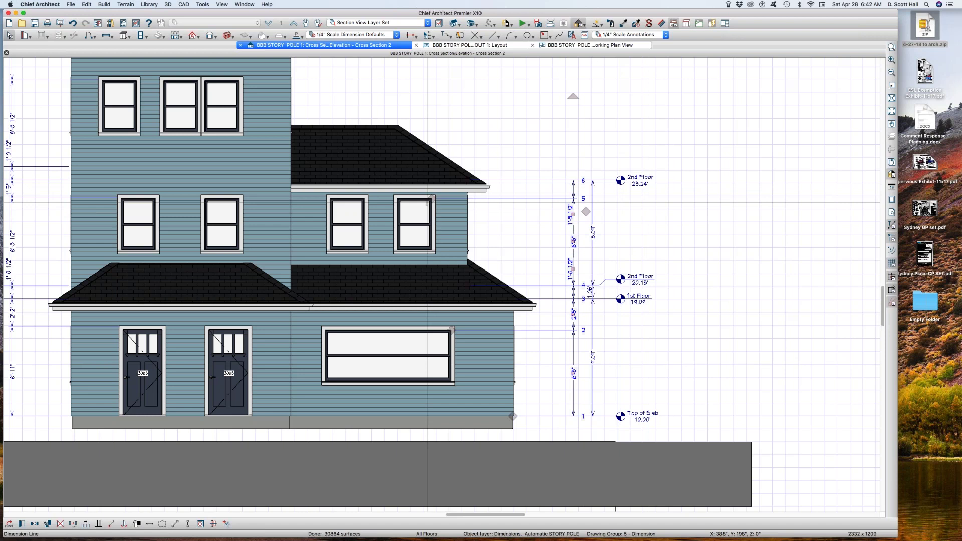
pyautogui.click(741, 235)
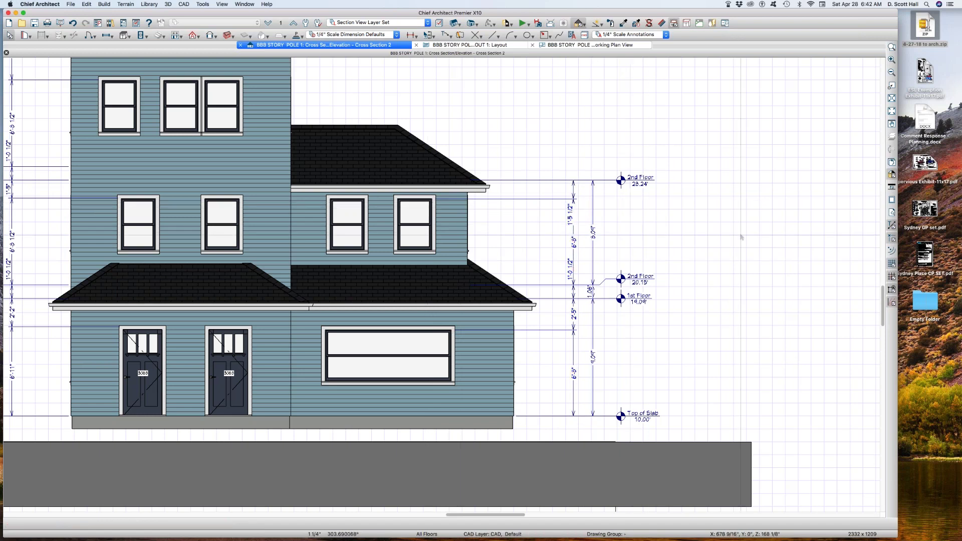
# Turn on locating opening casings in the Auto Story Pole Dimension Defaults
pyautogui.press('d')
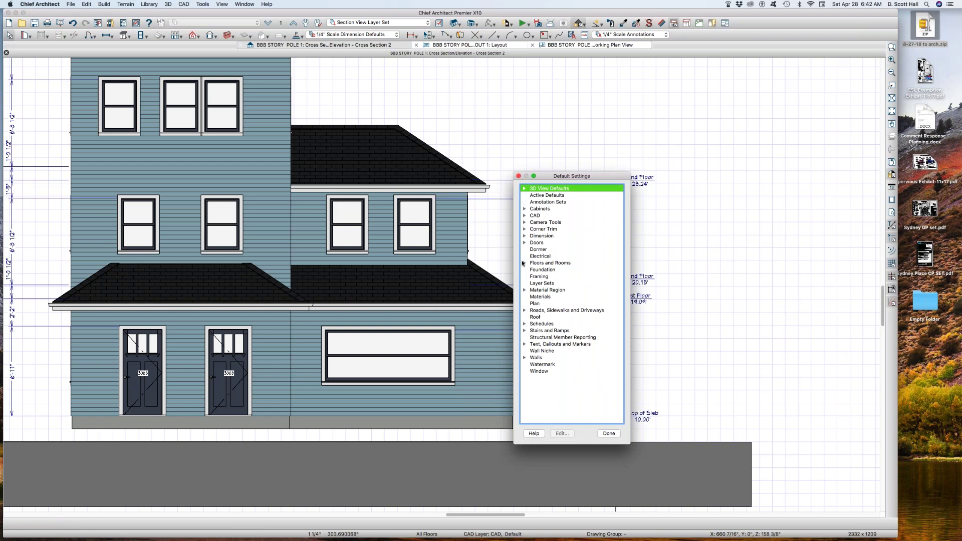
pyautogui.click(524, 236)
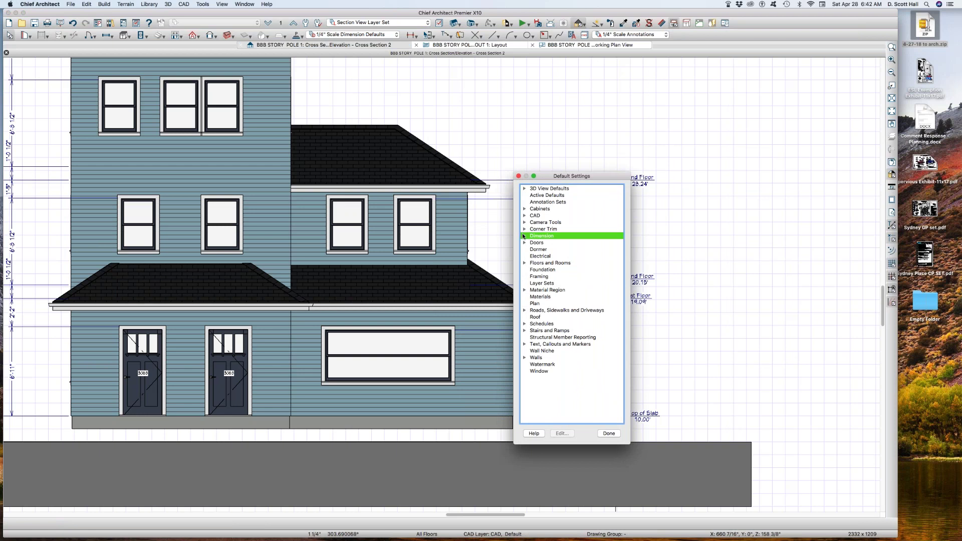
pyautogui.click(524, 236)
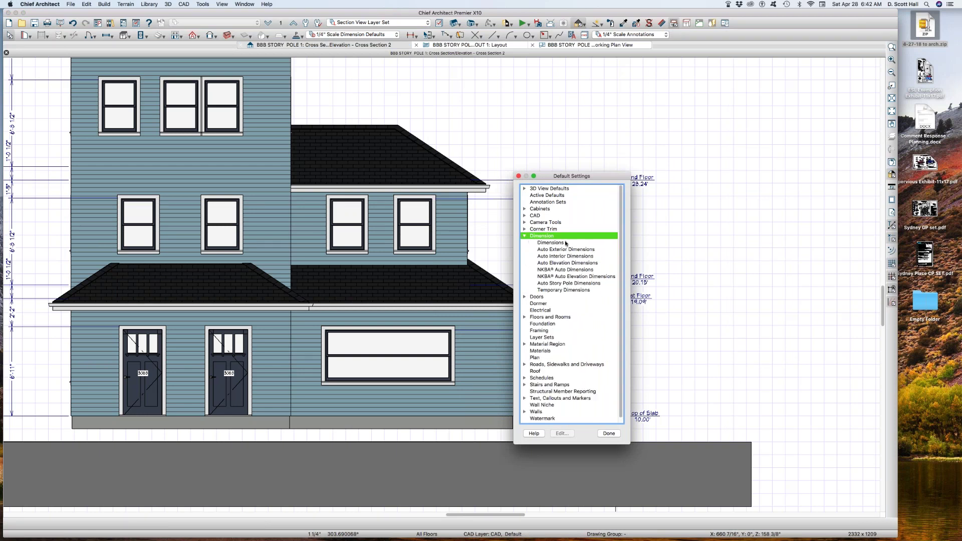
pyautogui.doubleClick(573, 284)
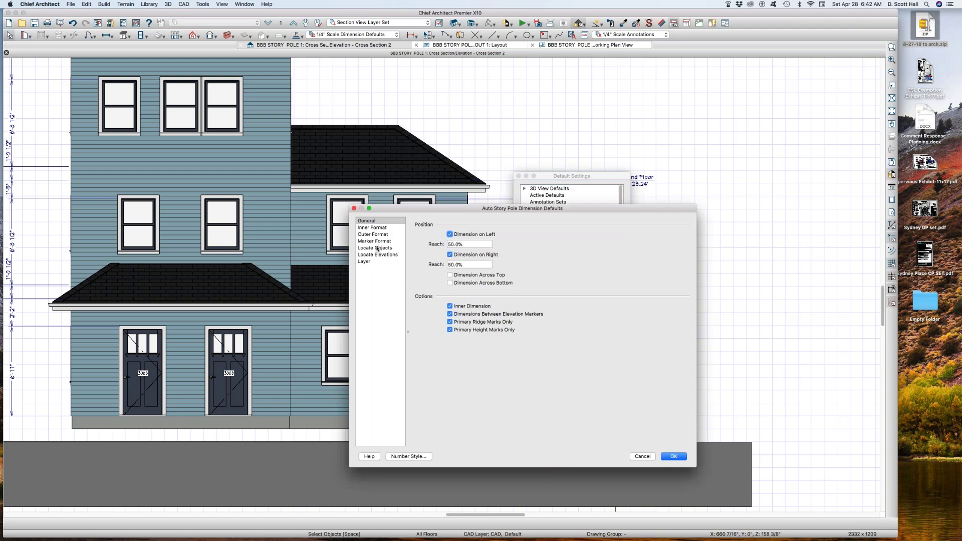
pyautogui.click(377, 248)
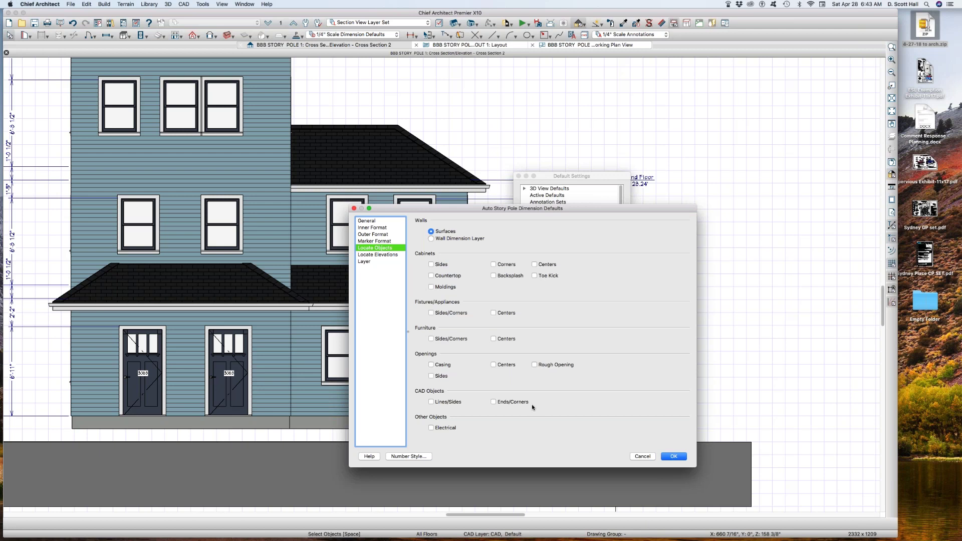
pyautogui.click(447, 367)
pyautogui.click(674, 456)
pyautogui.click(609, 434)
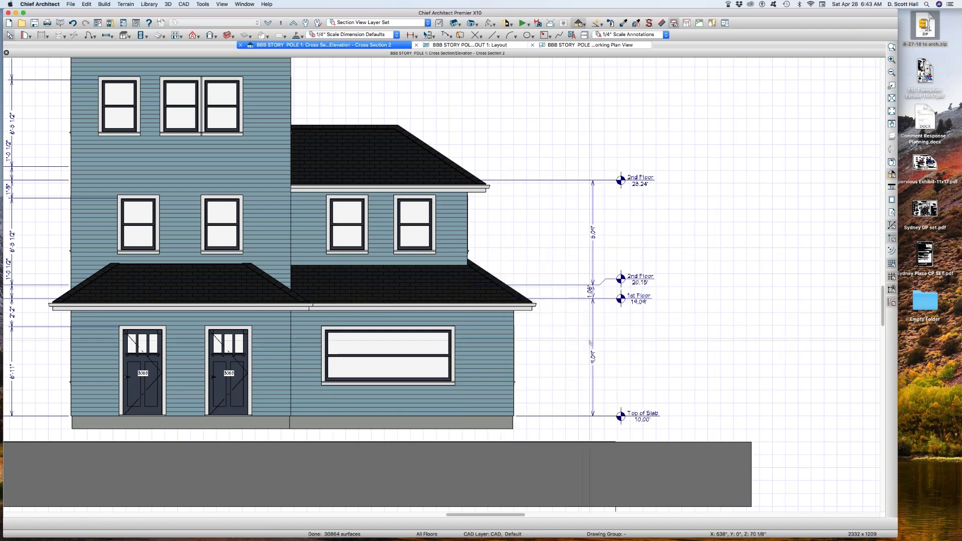
# Delete the remaining story pole dimension beside the two-story wing and regenerate the automatic story pole dimensions
pyautogui.click(591, 338)
pyautogui.press('Delete')
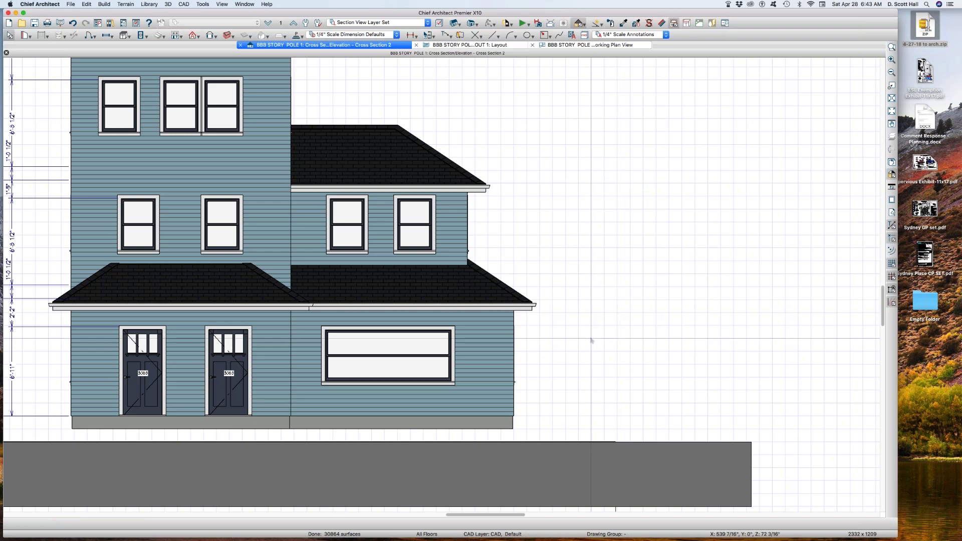
pyautogui.press('super+z')
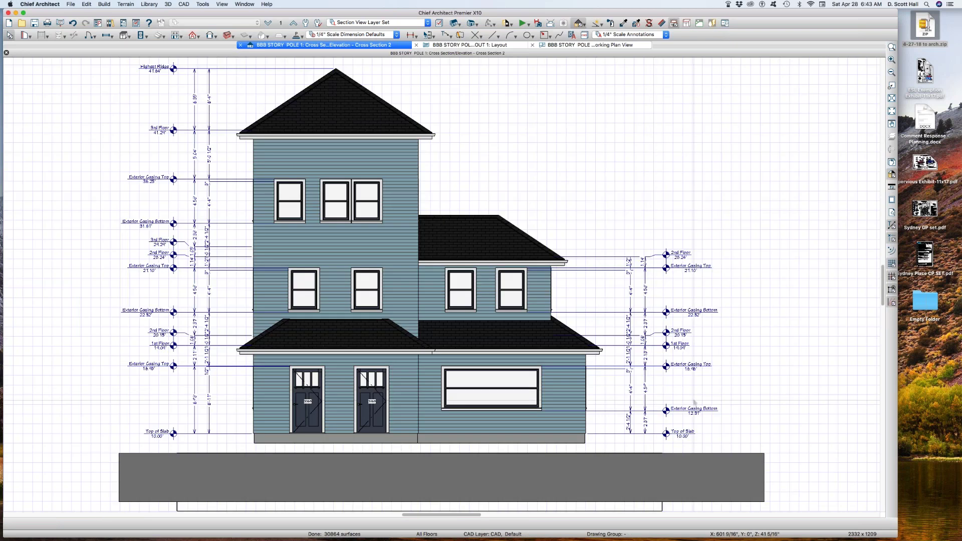
pyautogui.scroll(1, 696, 402)
pyautogui.scroll(3, 696, 403)
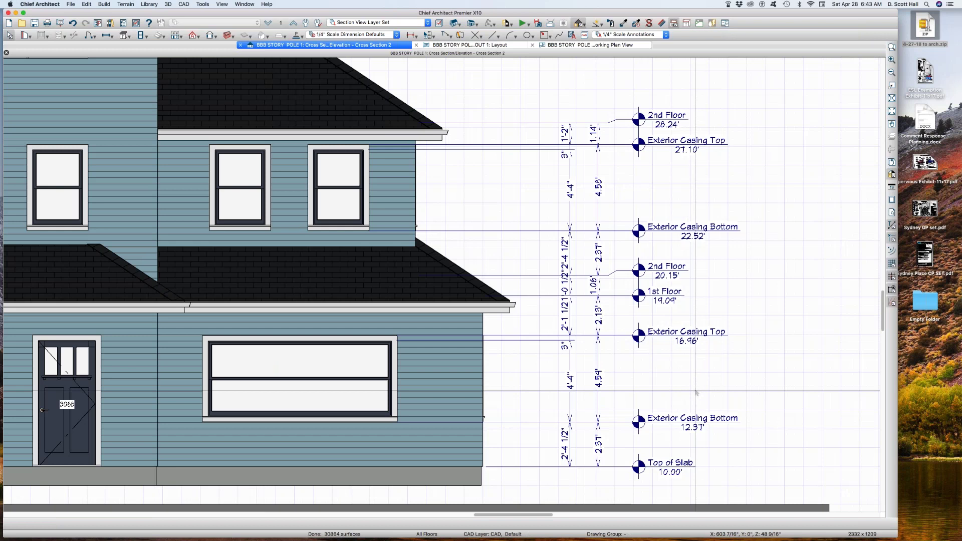
# Delete the regenerated inner and outer story pole dimensions beside the two-story wing
pyautogui.click(568, 396)
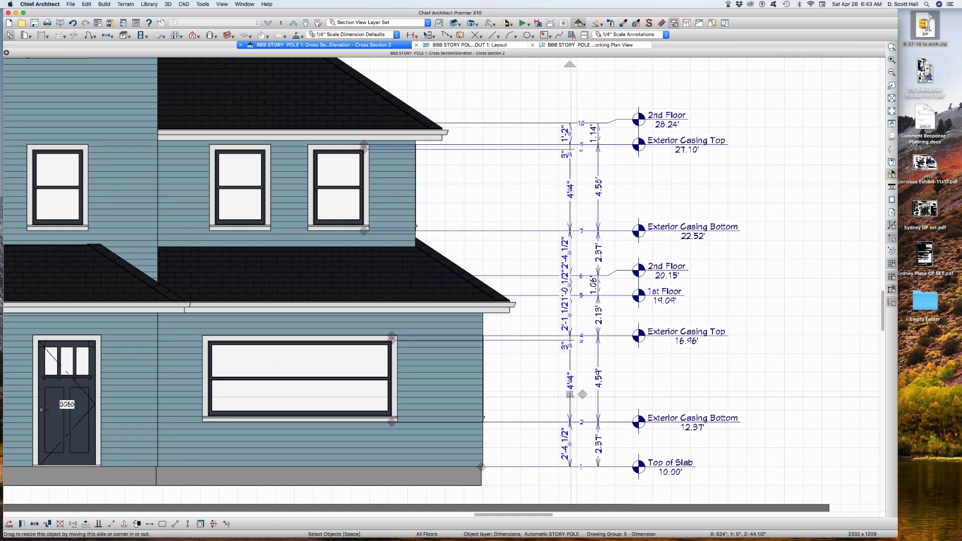
pyautogui.press('Delete')
pyautogui.click(598, 397)
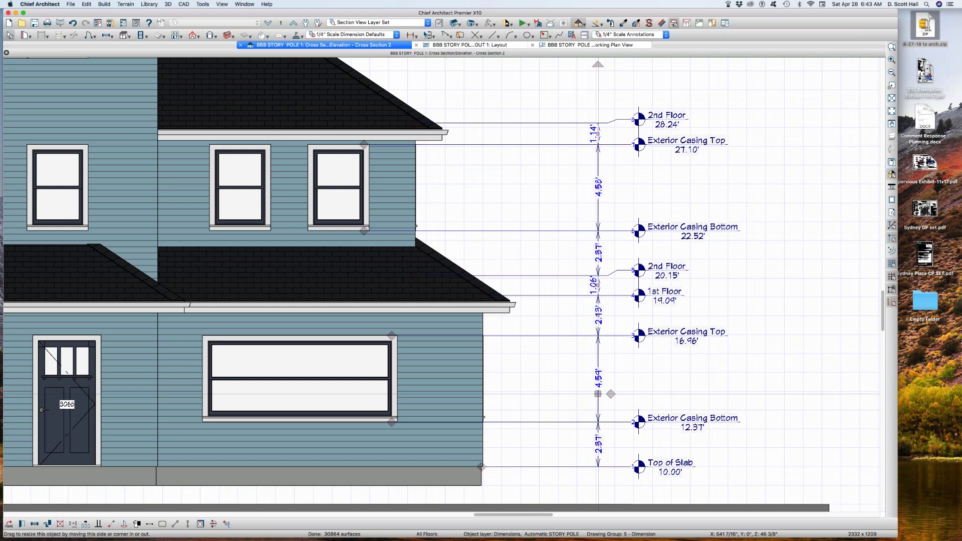
pyautogui.press('Delete')
pyautogui.press('super+l')
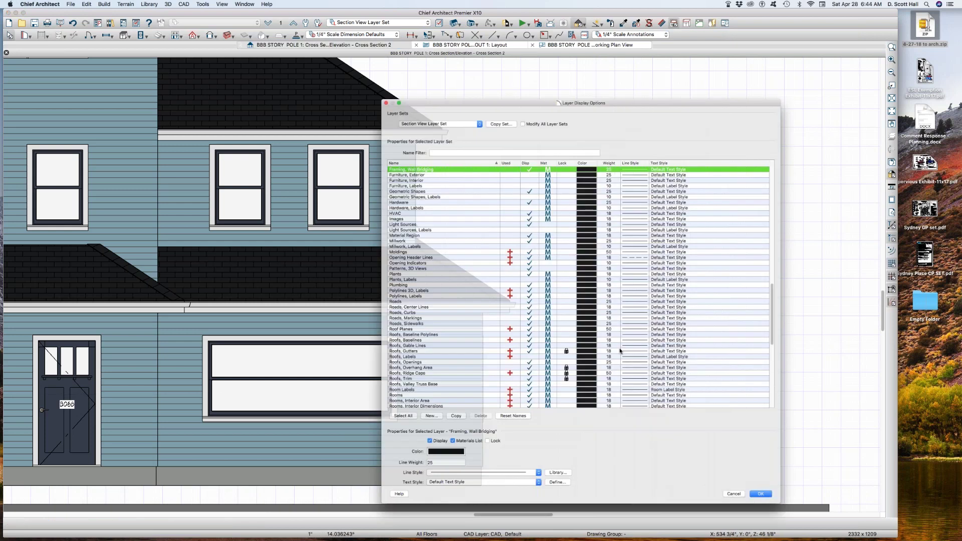
pyautogui.click(759, 525)
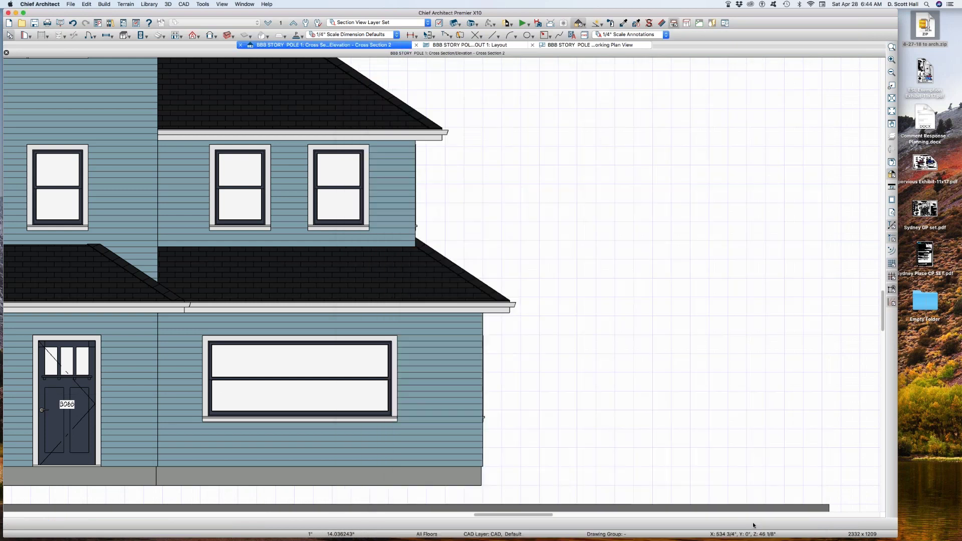
# Turn off locating opening casings in the Auto Story Pole Dimension Defaults
pyautogui.press('super+d')
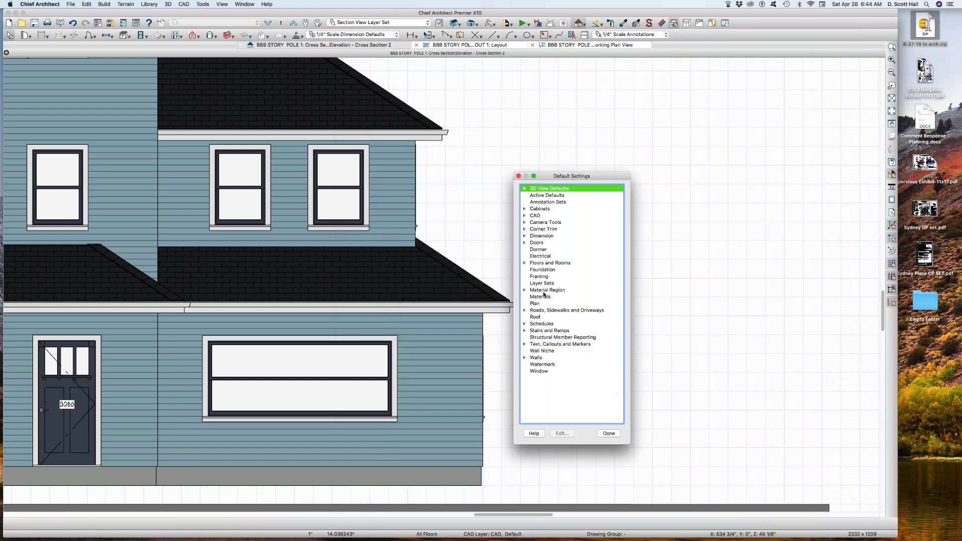
pyautogui.click(525, 236)
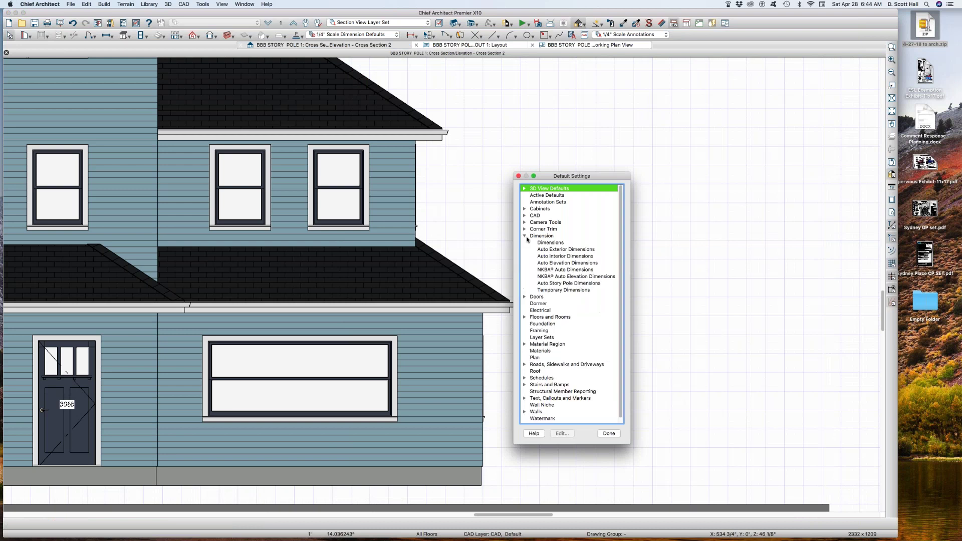
pyautogui.doubleClick(544, 283)
pyautogui.click(365, 247)
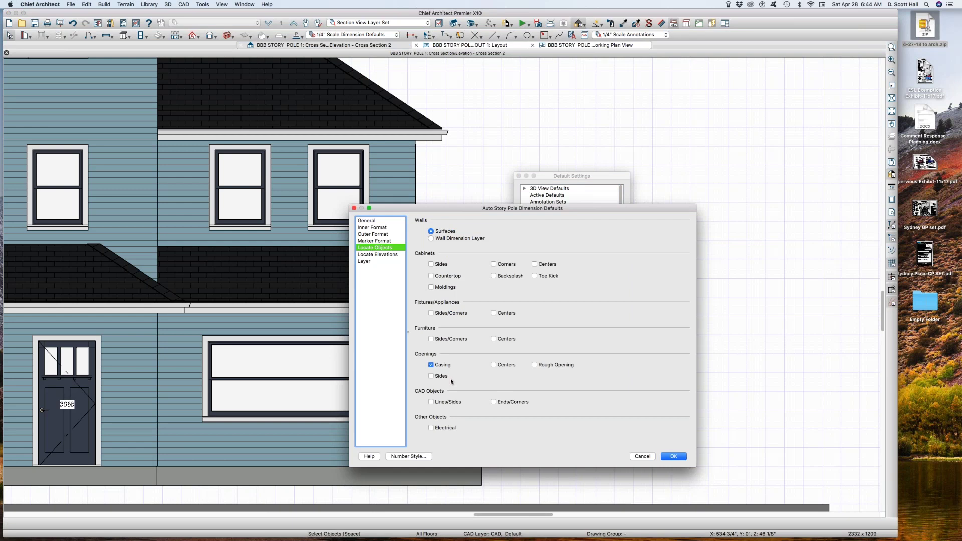
pyautogui.click(442, 367)
pyautogui.click(674, 457)
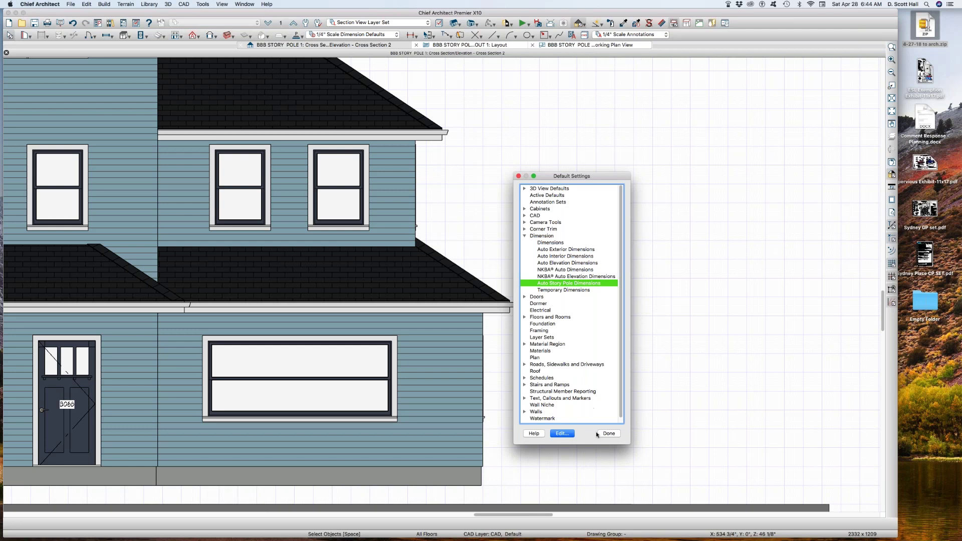
pyautogui.click(609, 434)
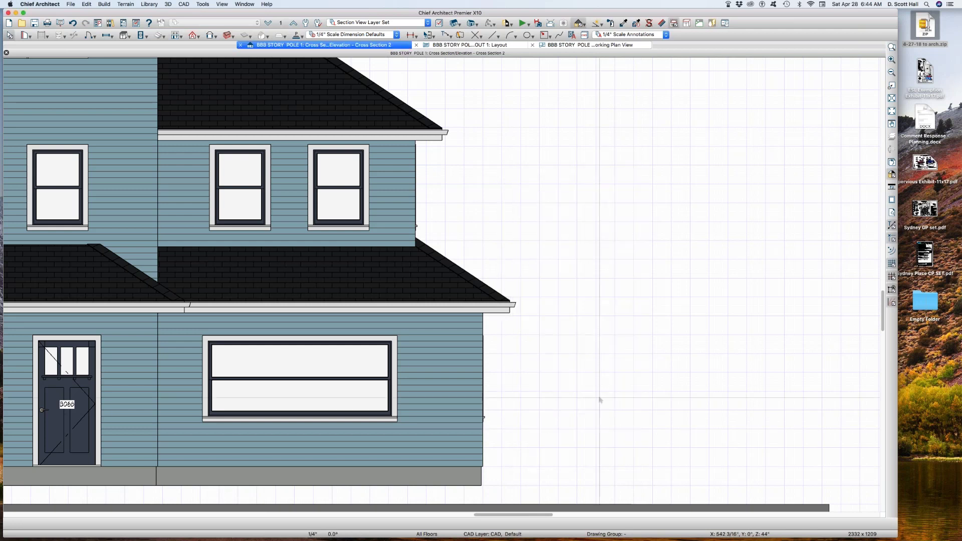
# Remove the Header mark from the marks to include in the Auto Story Pole Dimension Defaults
pyautogui.press('d')
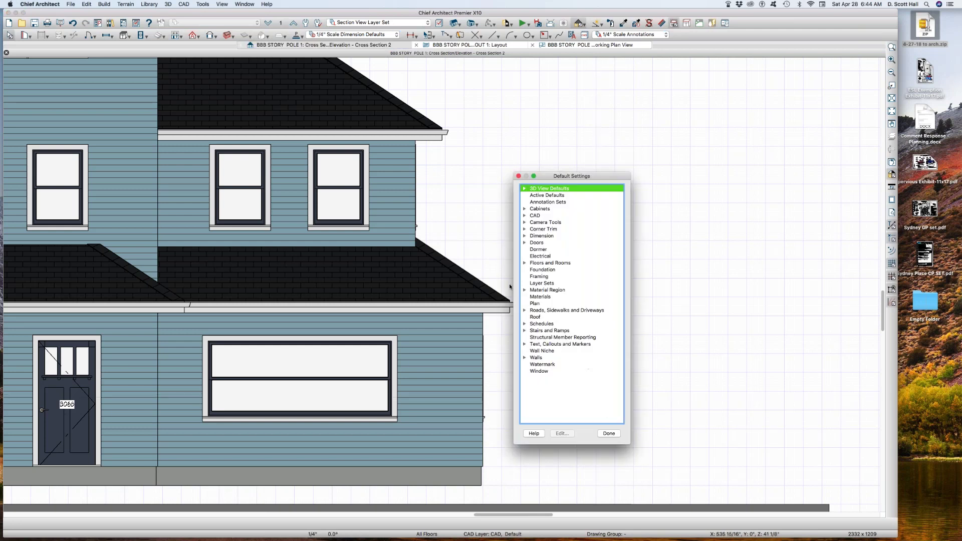
pyautogui.click(525, 236)
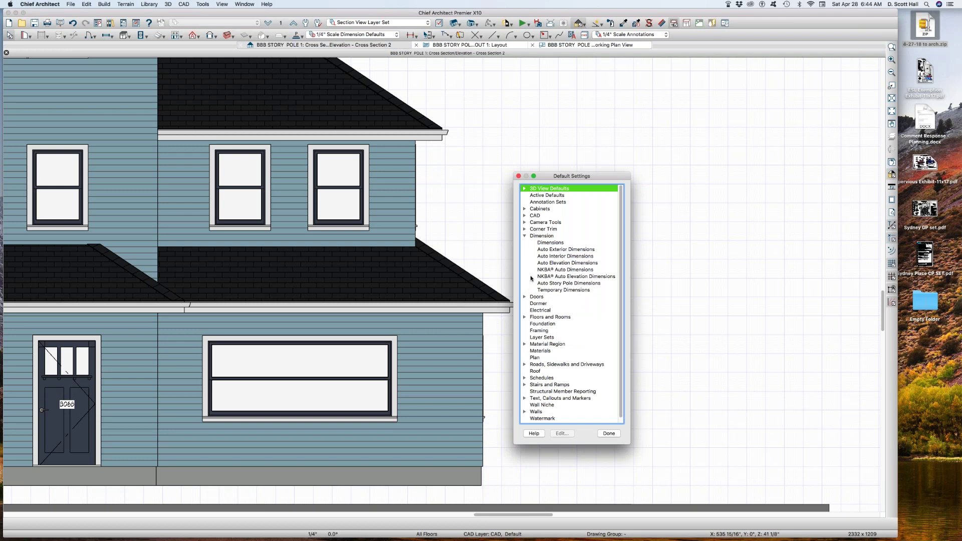
pyautogui.doubleClick(542, 284)
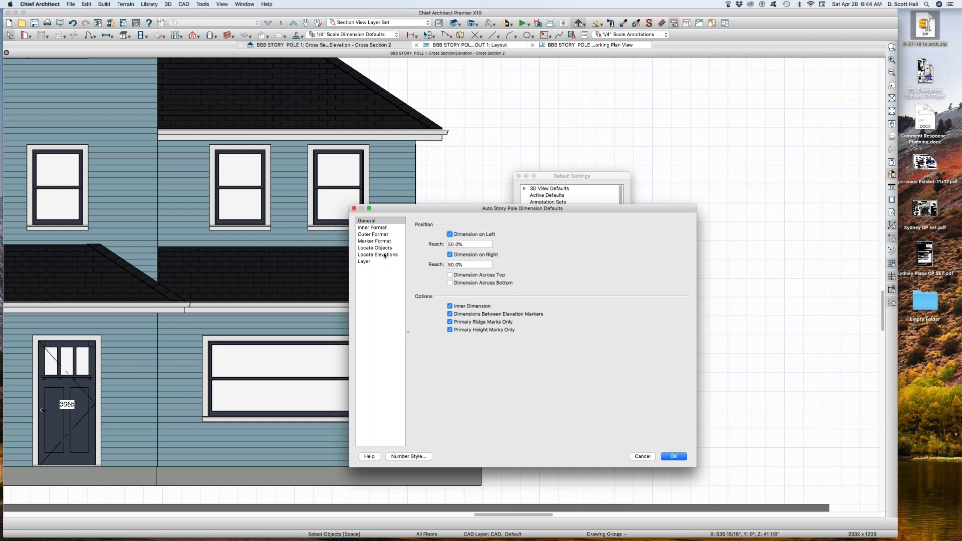
pyautogui.click(385, 255)
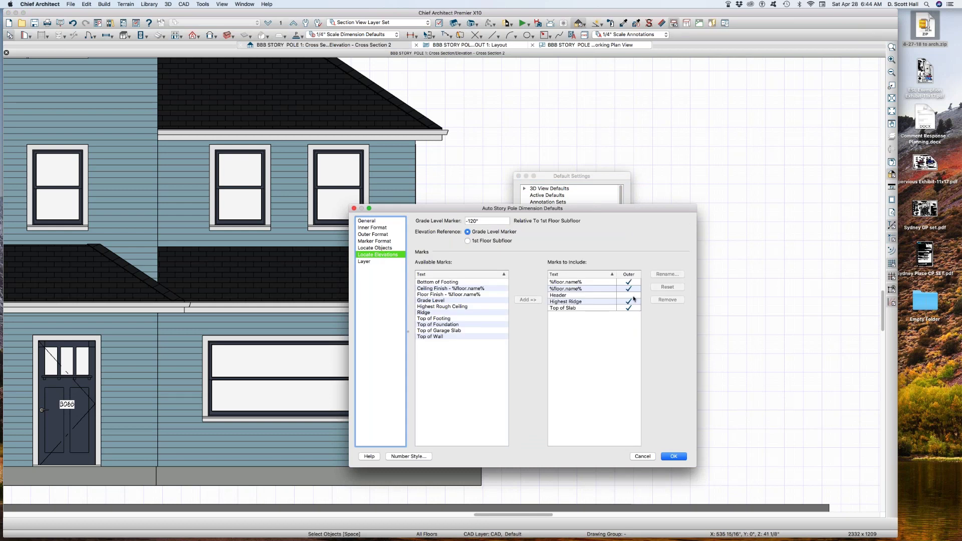
pyautogui.click(628, 295)
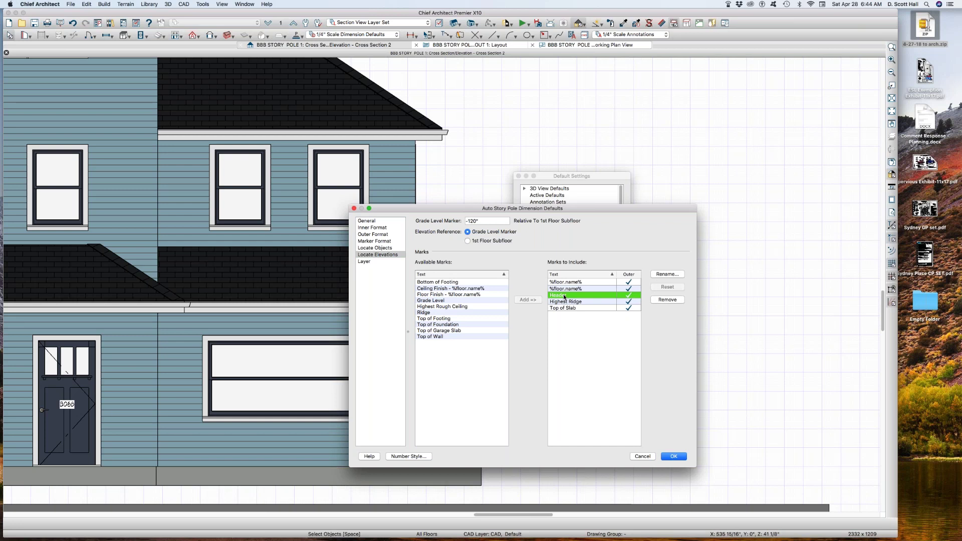
pyautogui.click(659, 300)
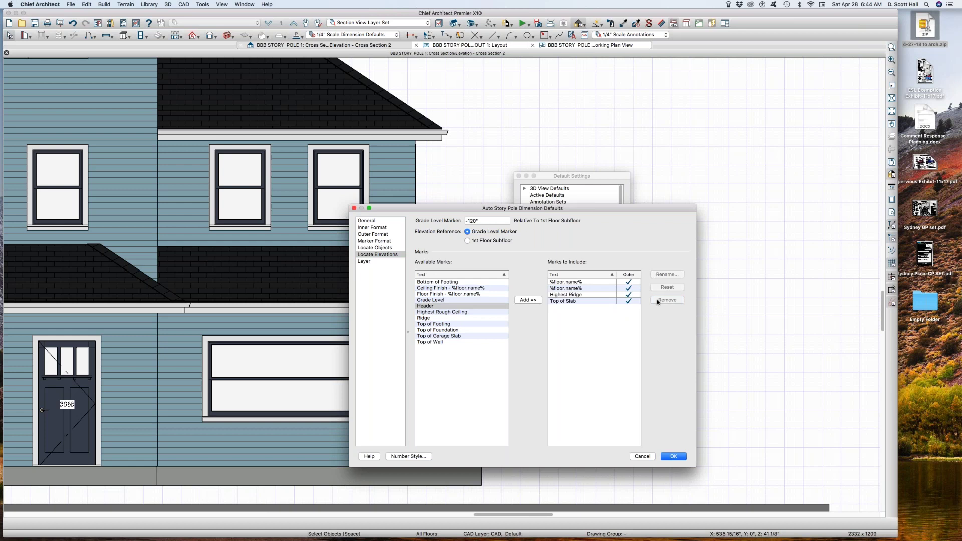
# Reset the first %floor.name% elevation mark to its default text, then shorten it to %floor.name%
pyautogui.click(587, 282)
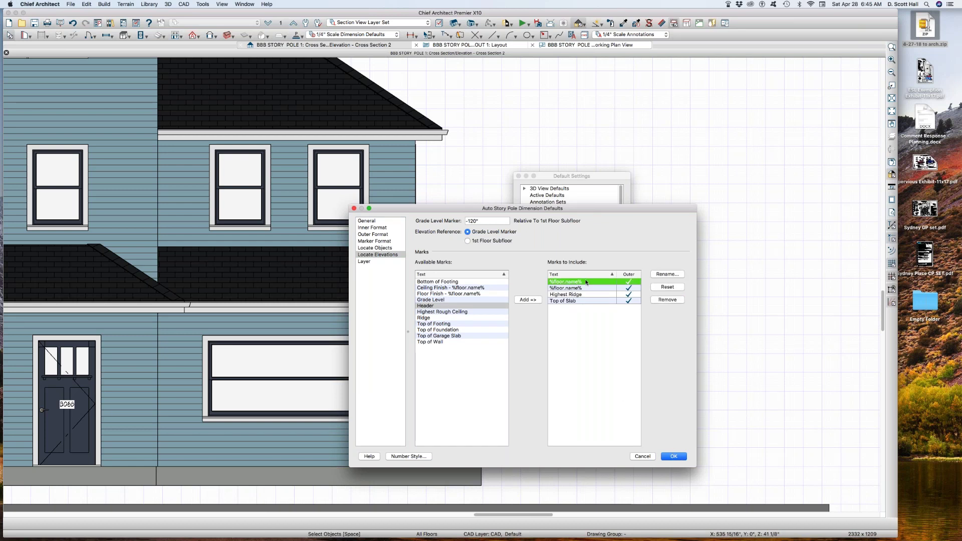
pyautogui.click(662, 288)
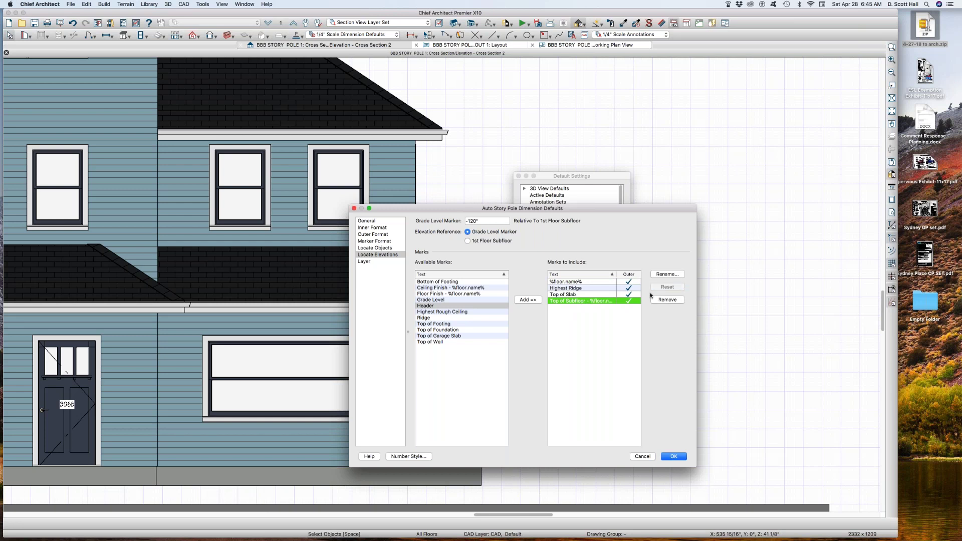
pyautogui.click(667, 275)
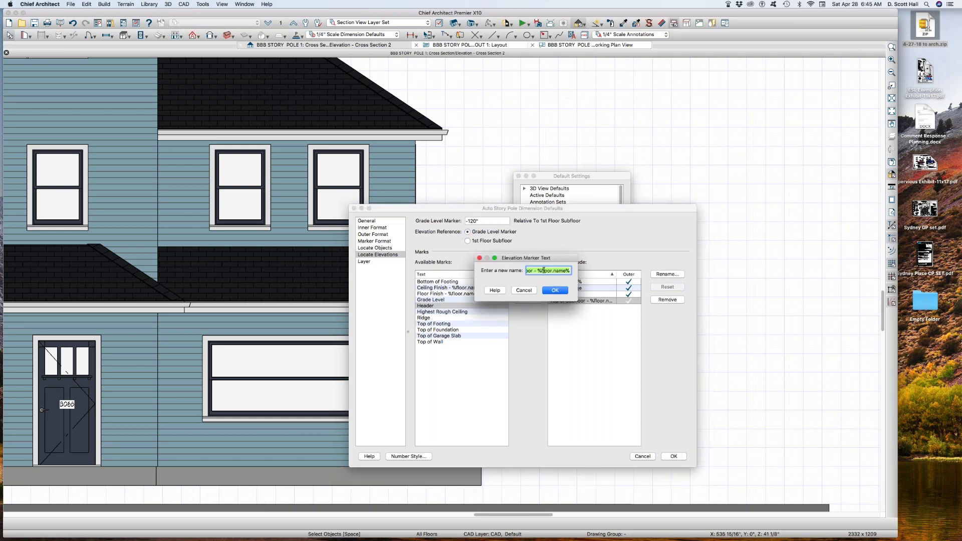
pyautogui.moveTo(570, 271); pyautogui.dragTo(499, 274)
pyautogui.press('BackSpace')
pyautogui.click(542, 271)
pyautogui.press('BackSpace')
pyautogui.click(552, 292)
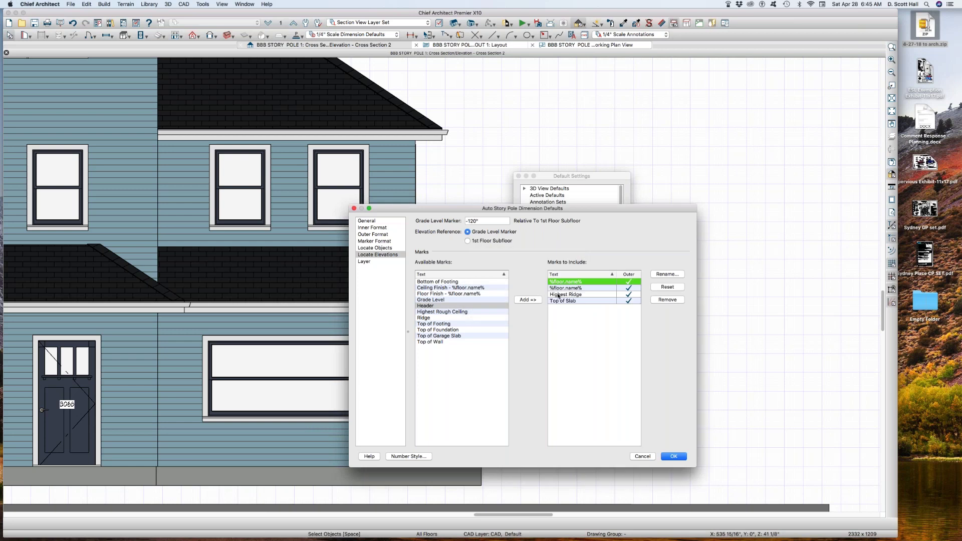
# Reset the second %floor.name% elevation mark to its default text and rename it %floor.name% Clg
pyautogui.click(572, 289)
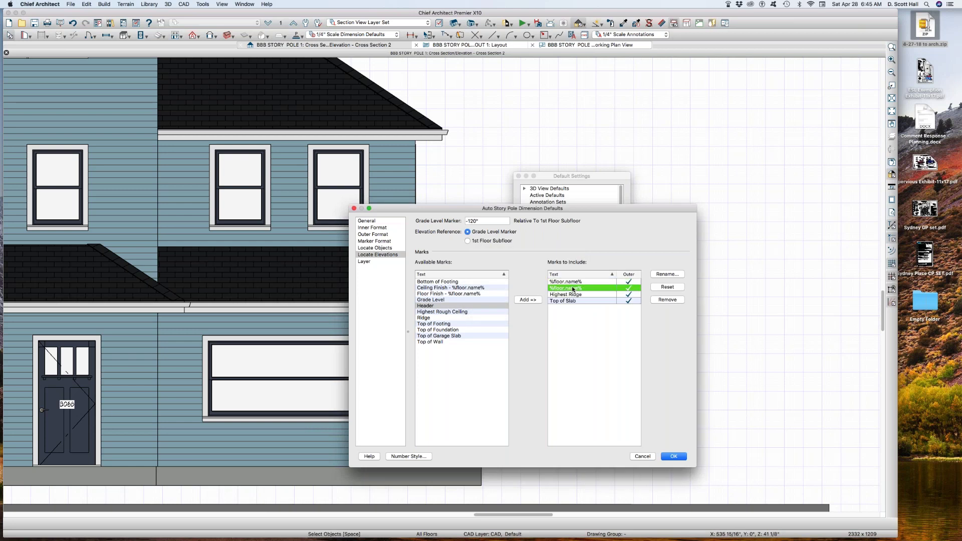
pyautogui.click(671, 287)
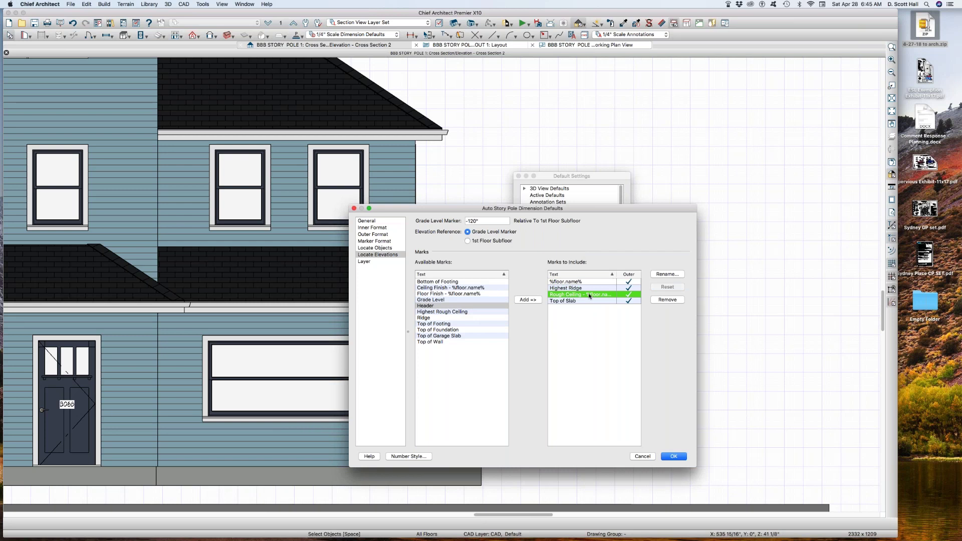
pyautogui.click(671, 274)
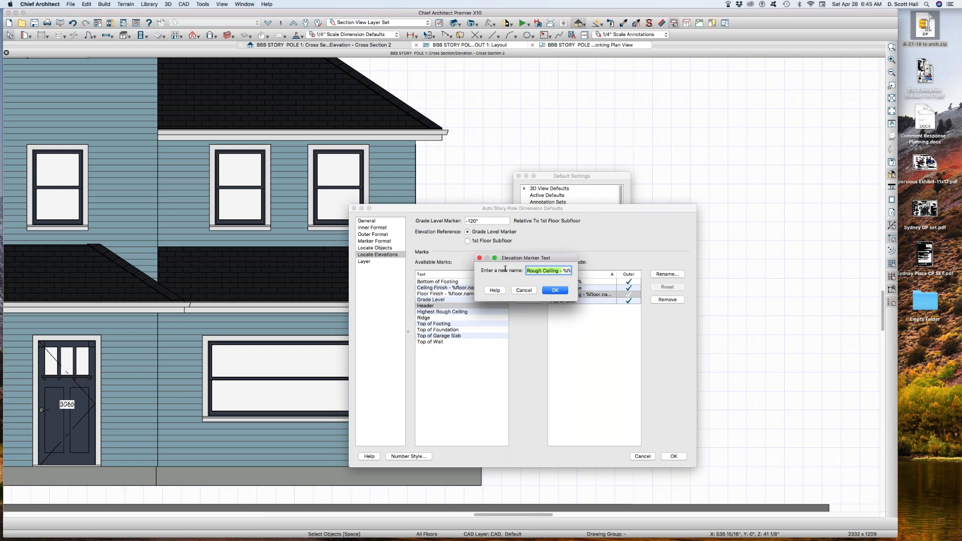
pyautogui.write('%floor.name%')
pyautogui.press('Return')
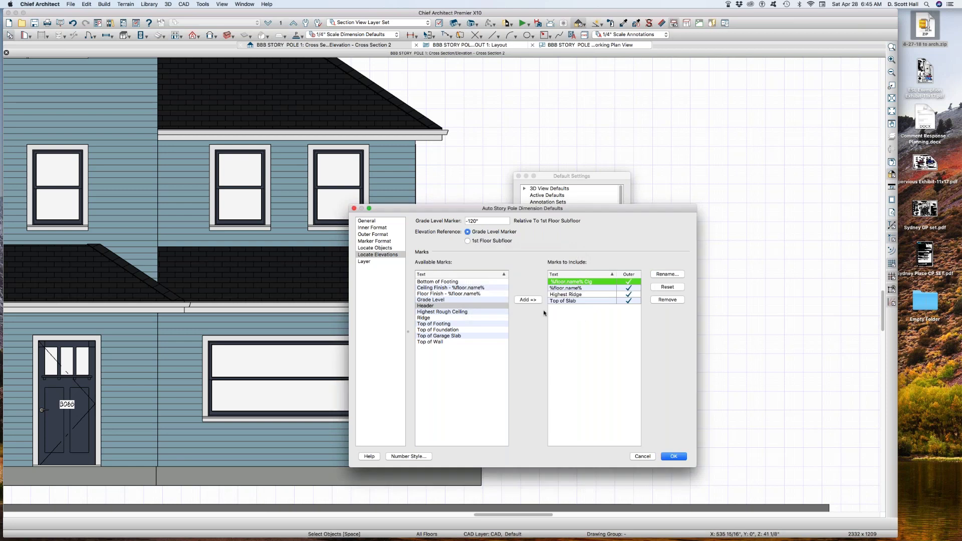
# Apply the Auto Story Pole Dimension Defaults and regenerate the story pole dimensions in Cross Section 2 to check the renamed marks
pyautogui.click(675, 457)
pyautogui.click(607, 433)
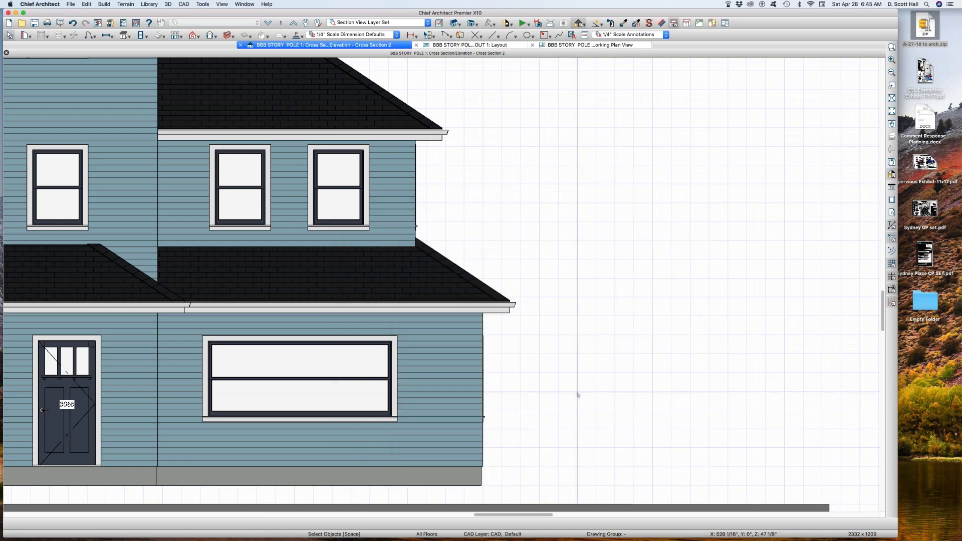
pyautogui.press('space')
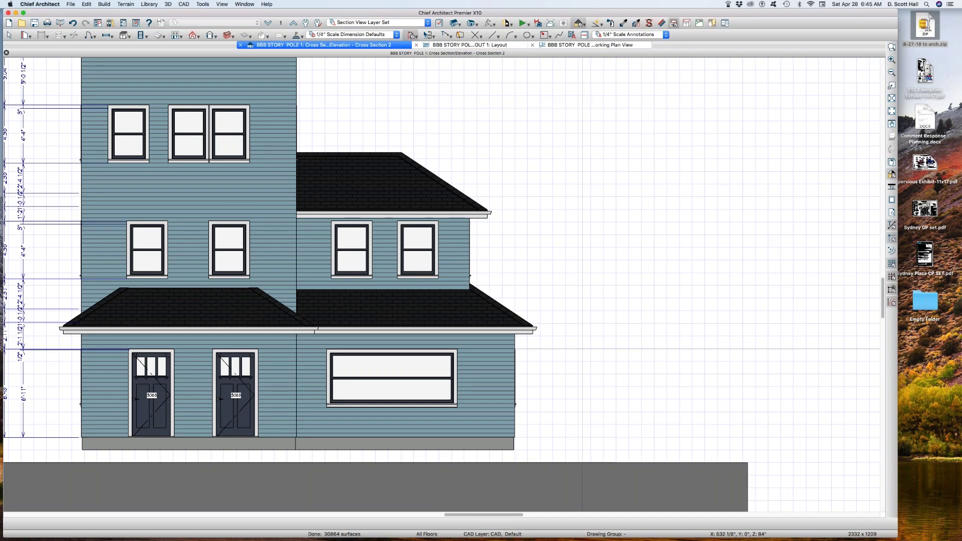
pyautogui.click(597, 349)
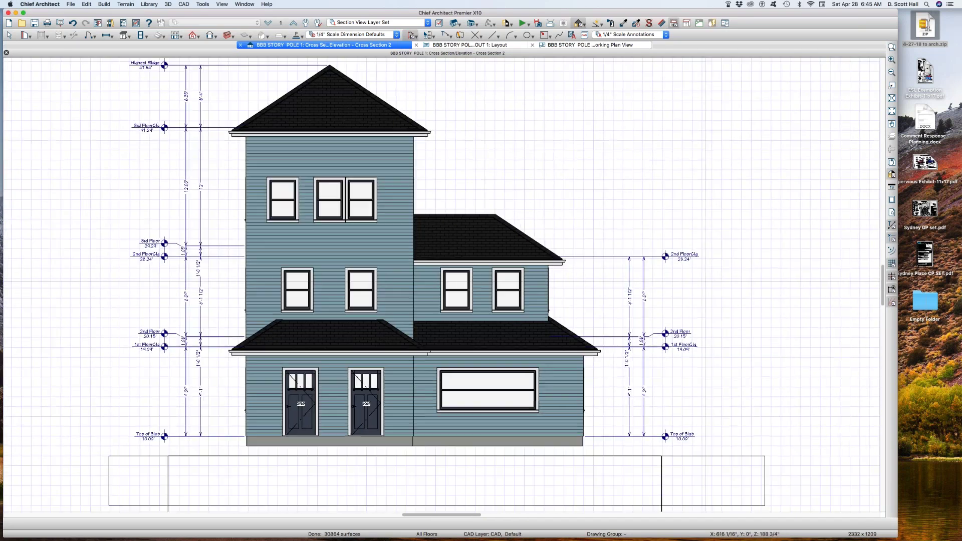
pyautogui.scroll(2, 672, 346)
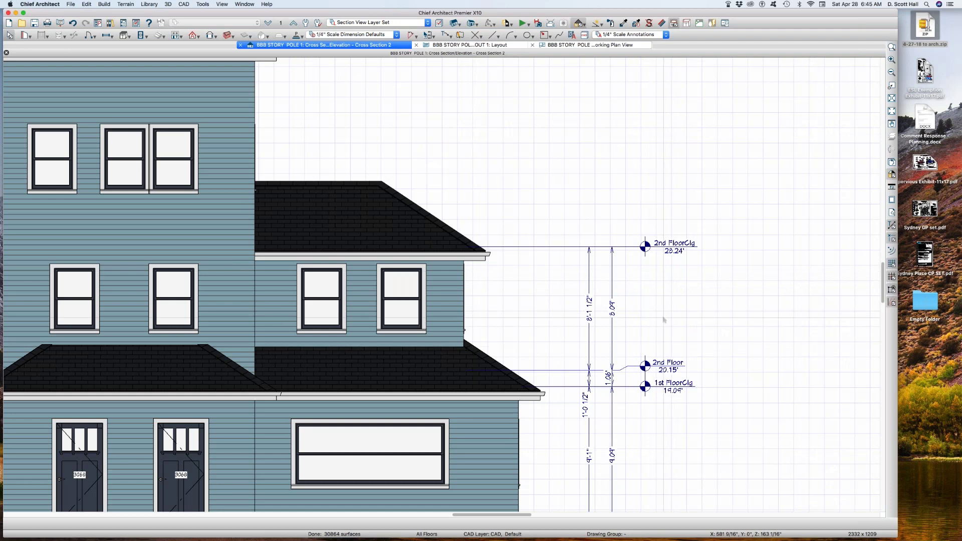
pyautogui.scroll(-2, 663, 320)
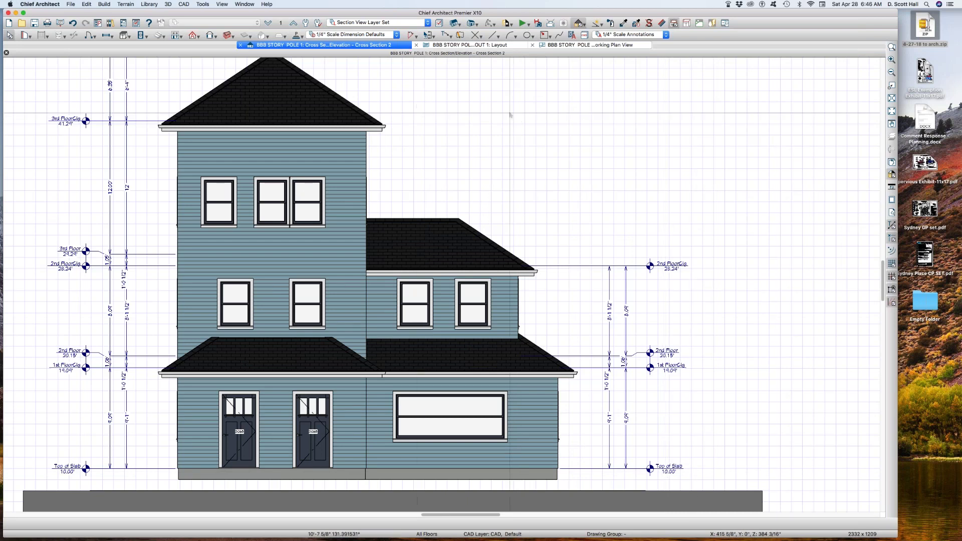
# Switch to the Working Plan View and turn off display of the terrain region's layer, Terrain, Elevation Data
pyautogui.click(592, 44)
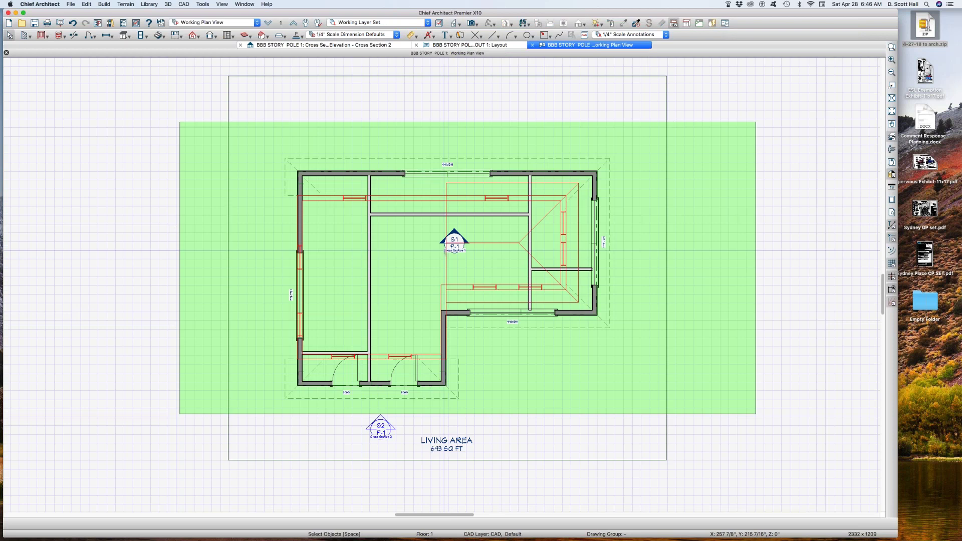
pyautogui.click(357, 260)
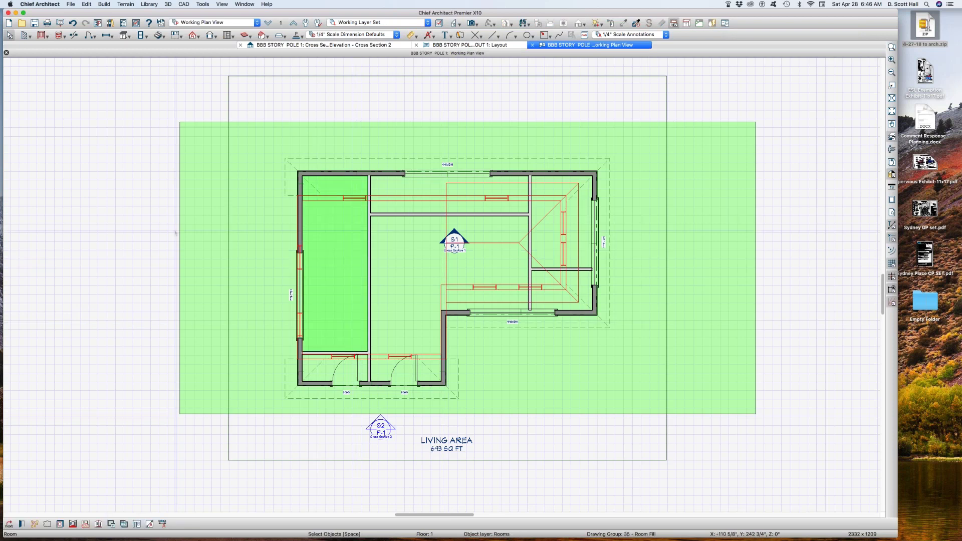
pyautogui.click(173, 258)
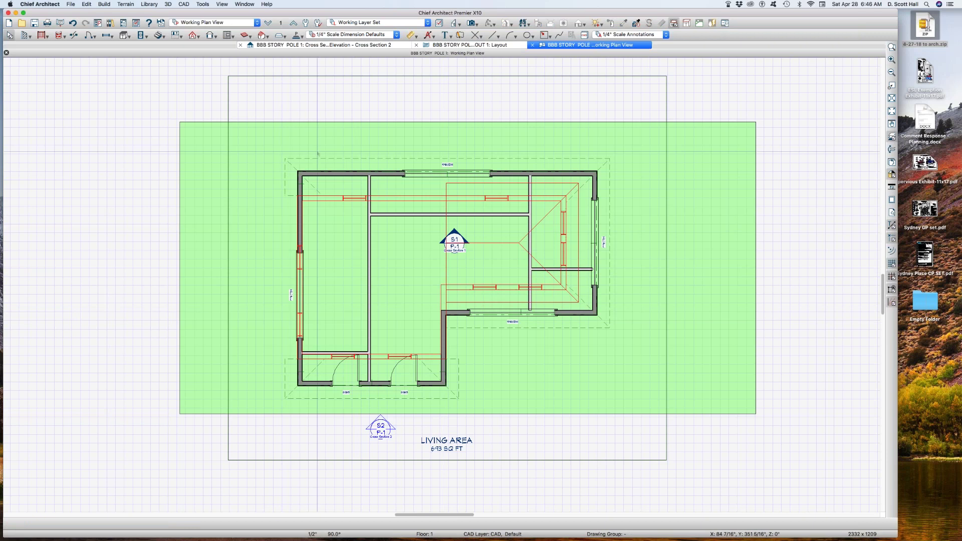
pyautogui.click(336, 138)
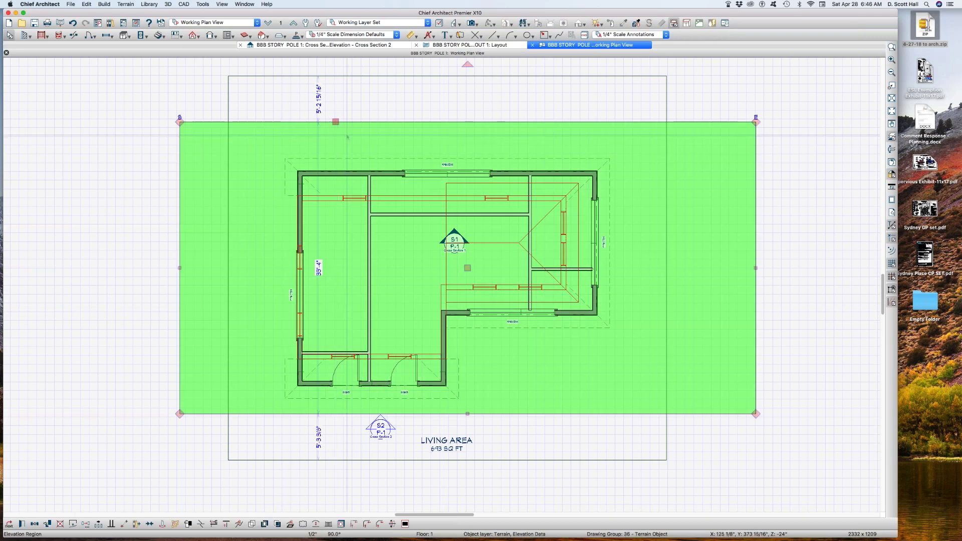
pyautogui.press('l')
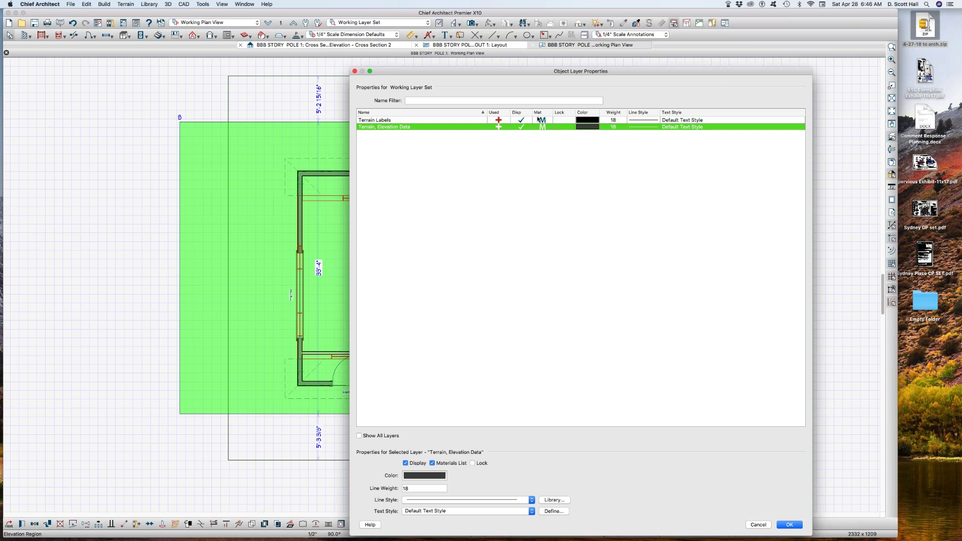
pyautogui.click(522, 127)
pyautogui.press('Return')
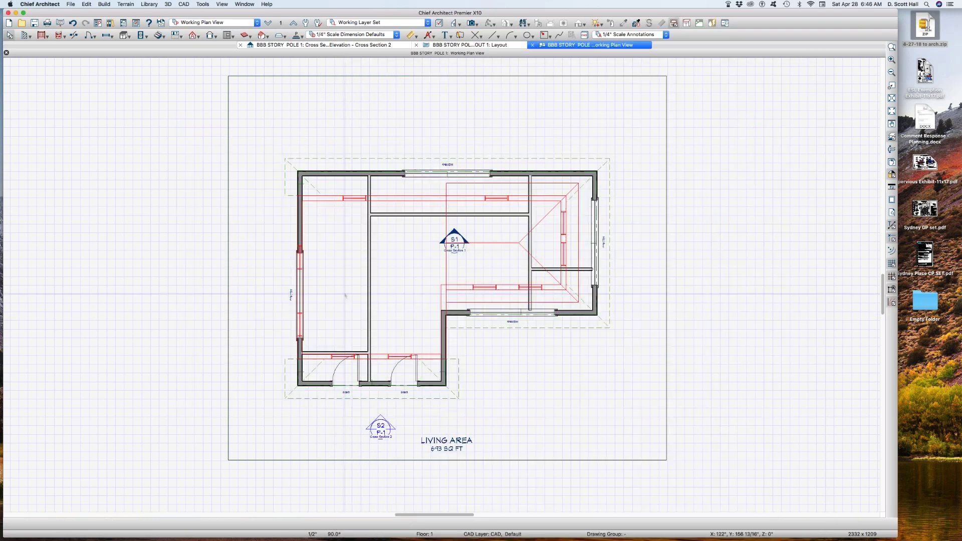
# Draw a straight interior wall from the plan's inside corner up to the rear exterior wall
pyautogui.click(344, 282)
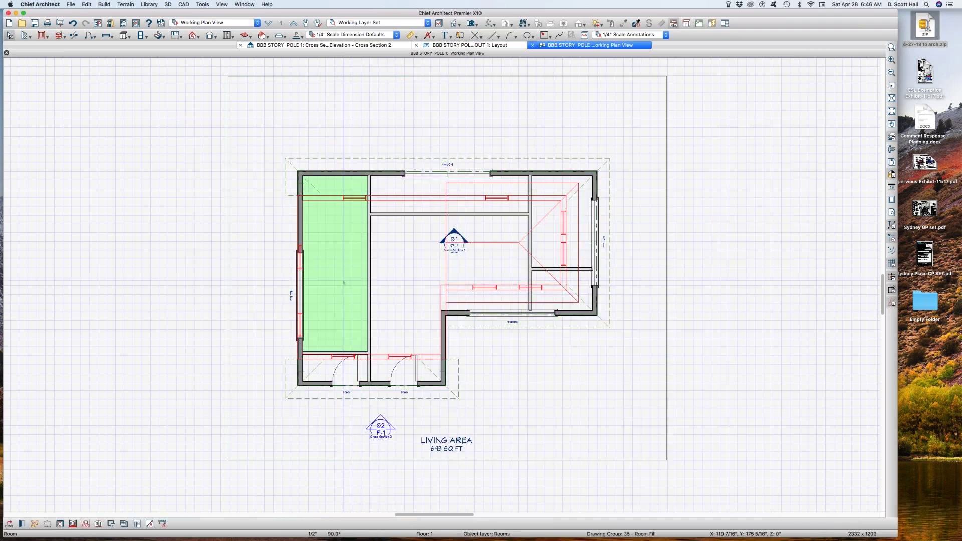
pyautogui.click(448, 320)
pyautogui.click(445, 319)
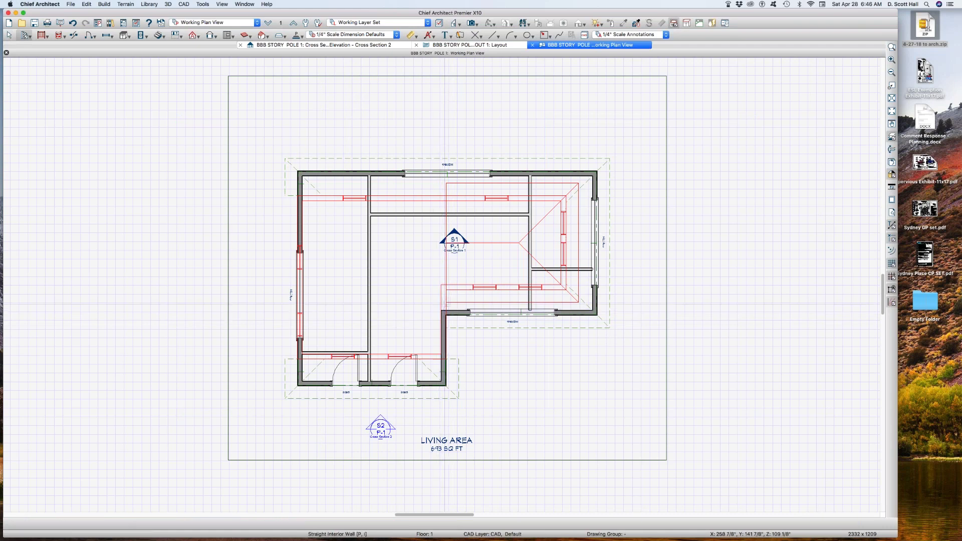
pyautogui.moveTo(445, 310)
pyautogui.mouseDown()
pyautogui.moveTo(433, 151)
pyautogui.moveTo(443, 160)
pyautogui.mouseUp()
# Join the spaces left of the new wall into one room by trimming the two long interior walls and deleting the short wall behind the entry
pyautogui.click(446, 216)
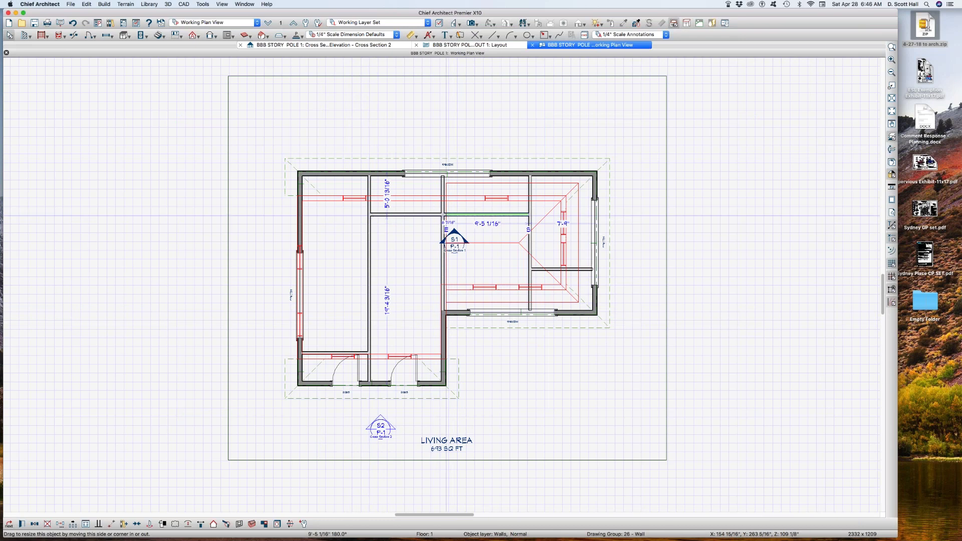
pyautogui.moveTo(446, 216); pyautogui.dragTo(444, 346)
pyautogui.press('Delete')
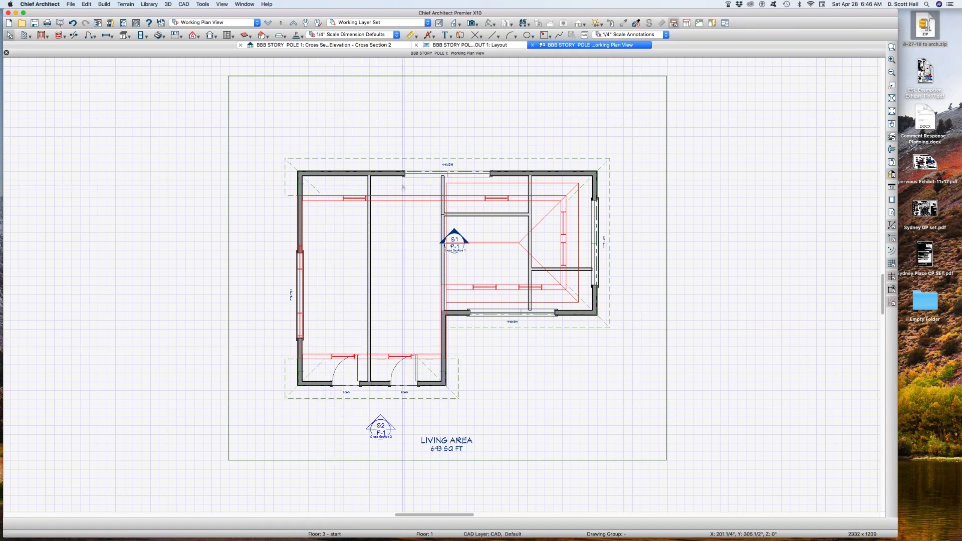
pyautogui.click(370, 234)
pyautogui.moveTo(370, 175); pyautogui.dragTo(370, 235)
# In the merged room's structure specification, turn off the monolithic slab foundation and the floor supplied by the foundation room below
pyautogui.doubleClick(406, 268)
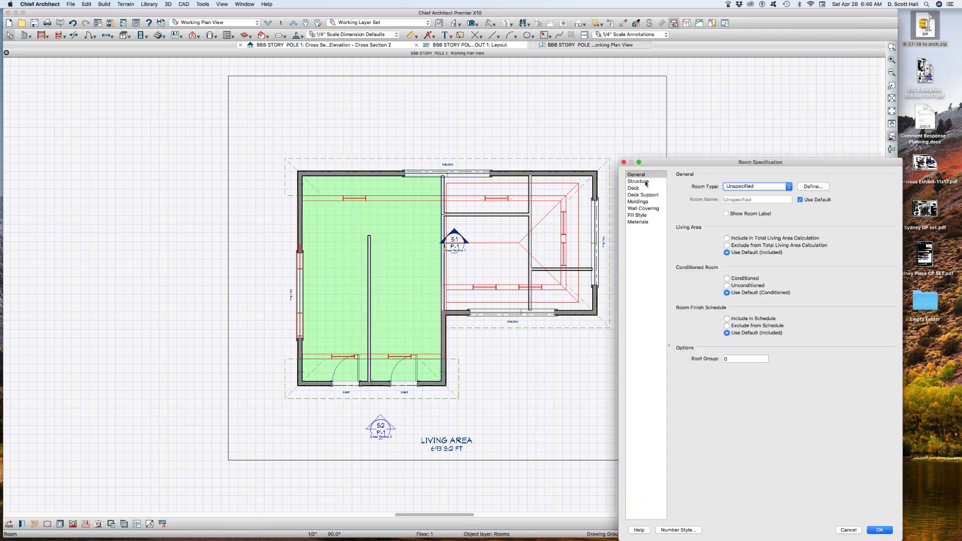
pyautogui.click(647, 183)
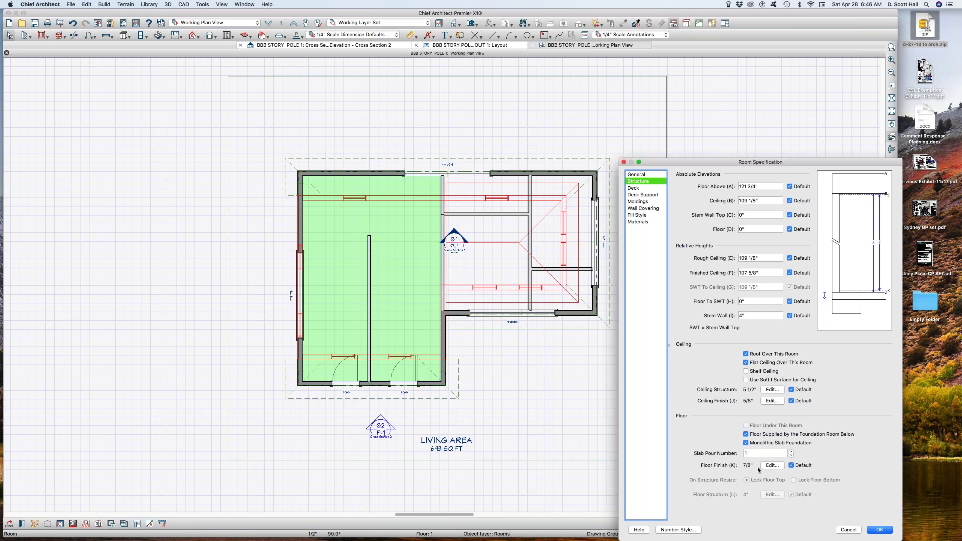
pyautogui.click(769, 443)
pyautogui.click(773, 435)
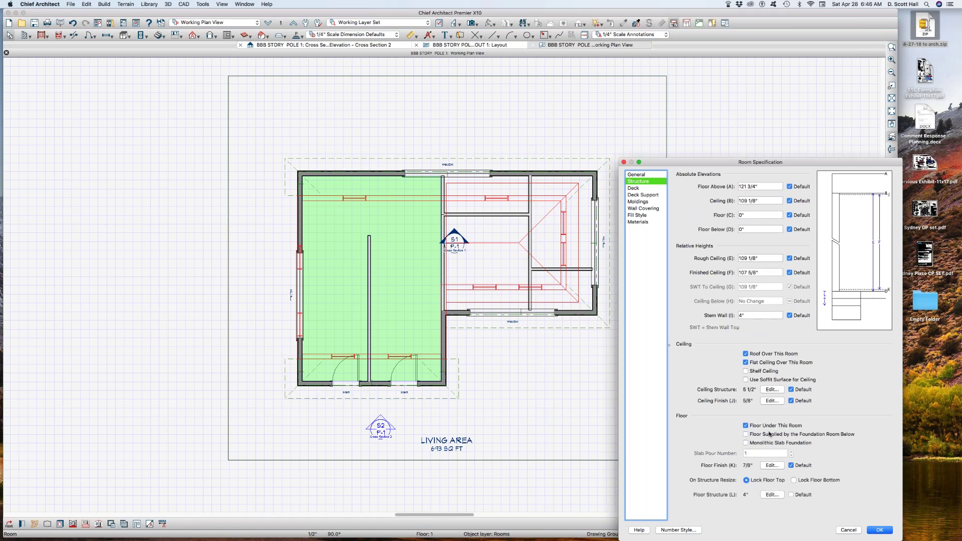
# Replace the room's concrete floor structure with two layers and make the first one 3/4" thick in OSB-Hrz
pyautogui.click(778, 495)
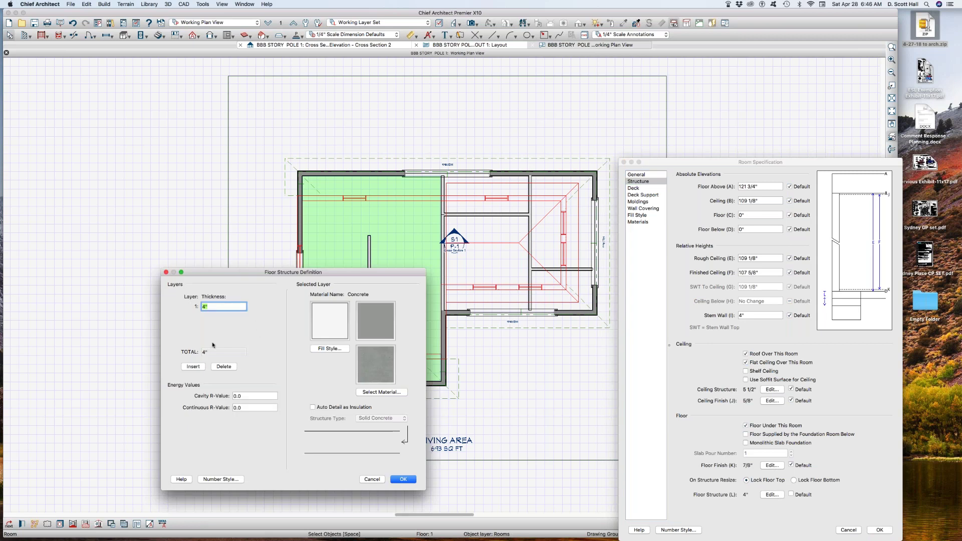
pyautogui.click(224, 367)
pyautogui.click(195, 366)
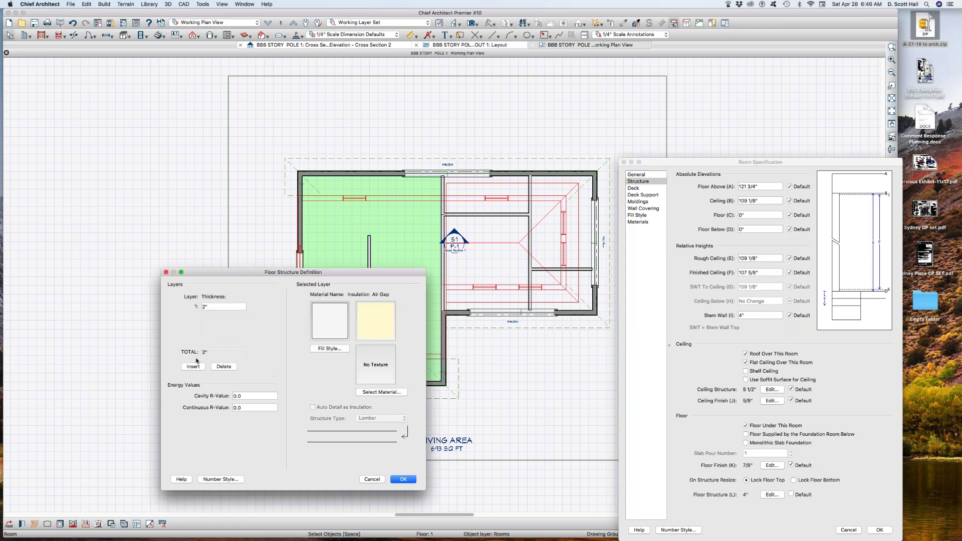
pyautogui.click(195, 368)
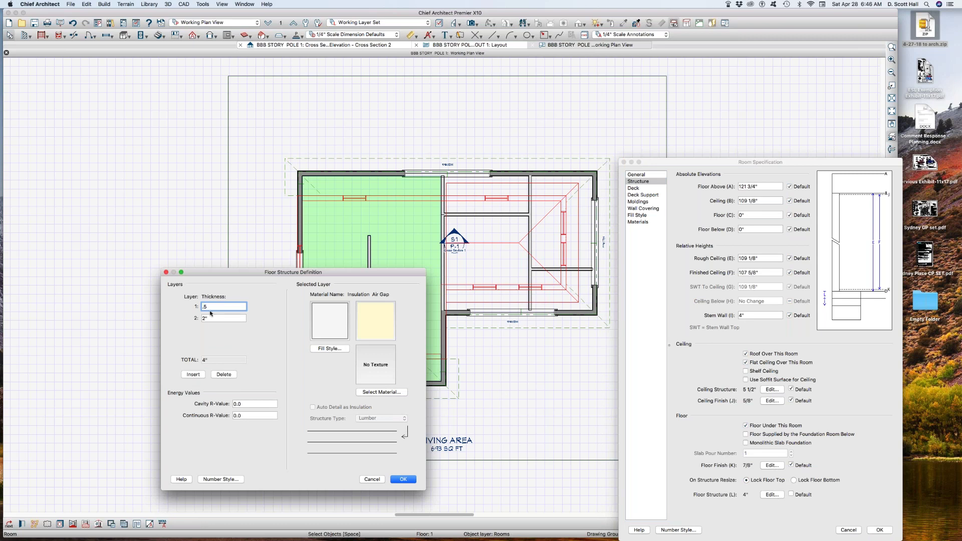
pyautogui.write('.75')
pyautogui.click(390, 391)
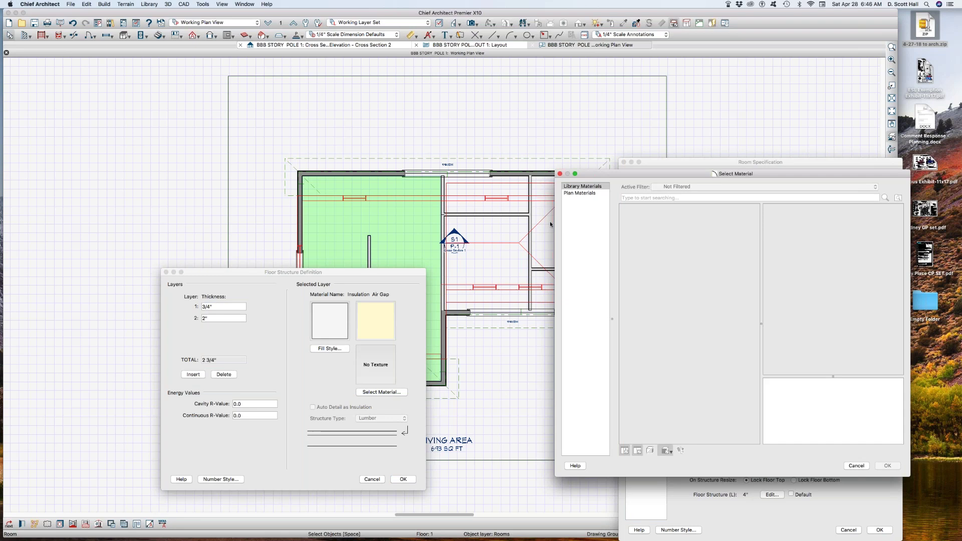
pyautogui.click(580, 194)
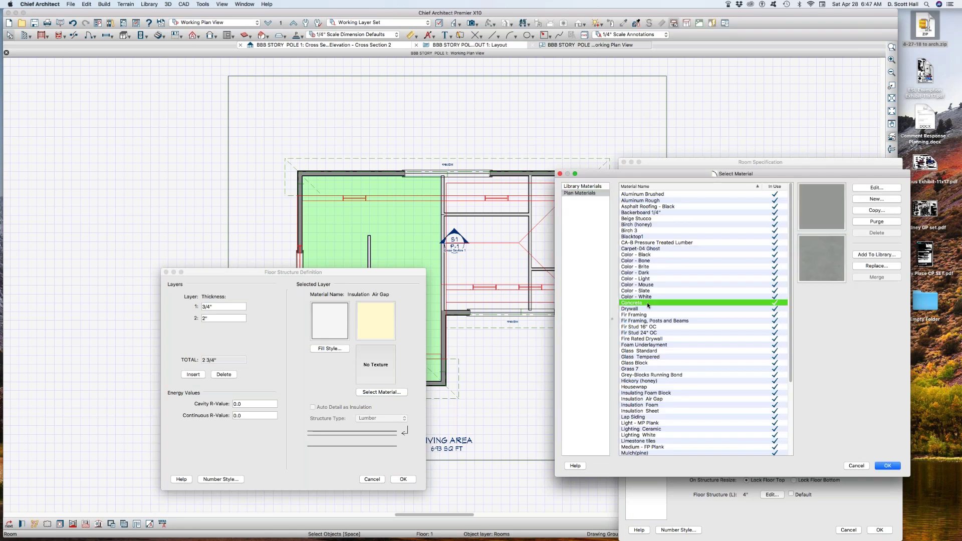
pyautogui.write('os')
pyautogui.press('Return')
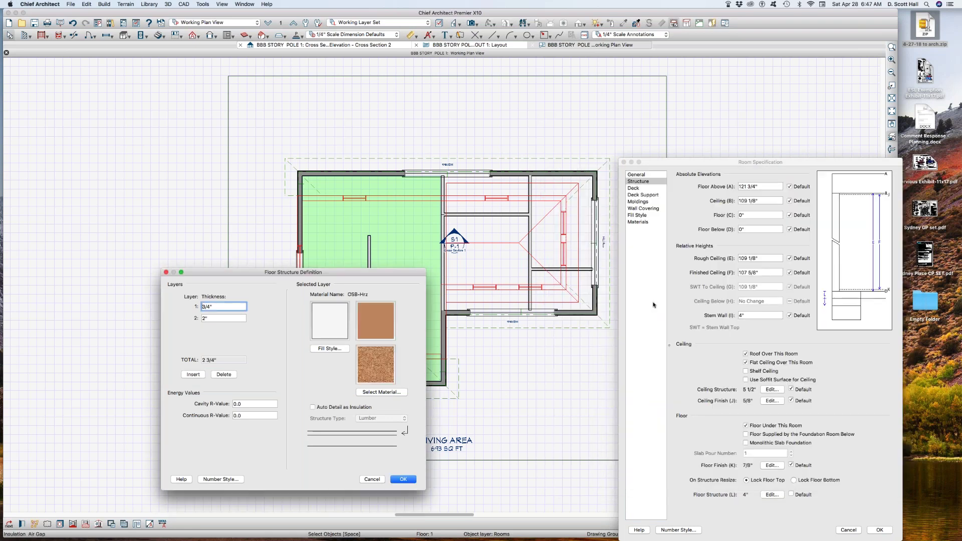
# Make the second floor structure layer 11 1/4" thick in Fir Framing and apply the room specification
pyautogui.click(217, 316)
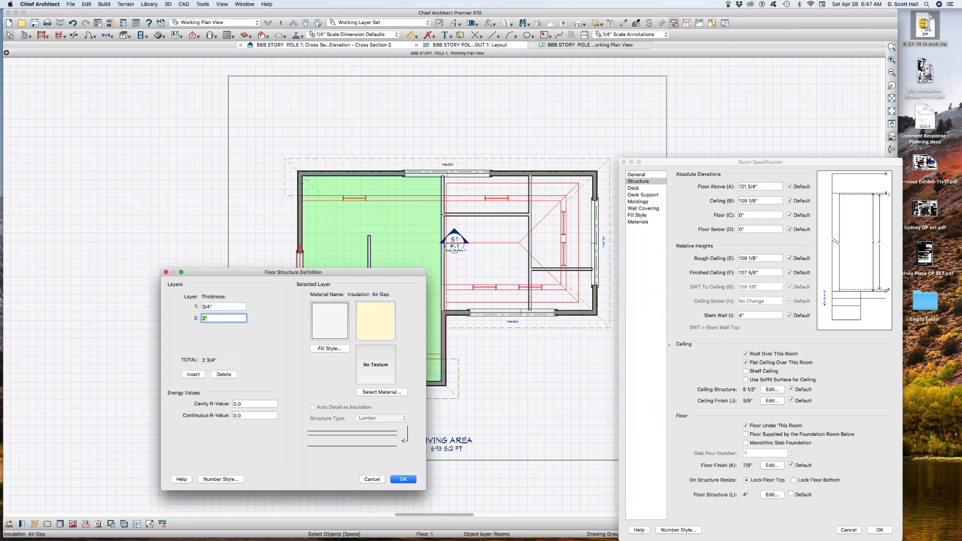
pyautogui.write('11.25')
pyautogui.click(371, 394)
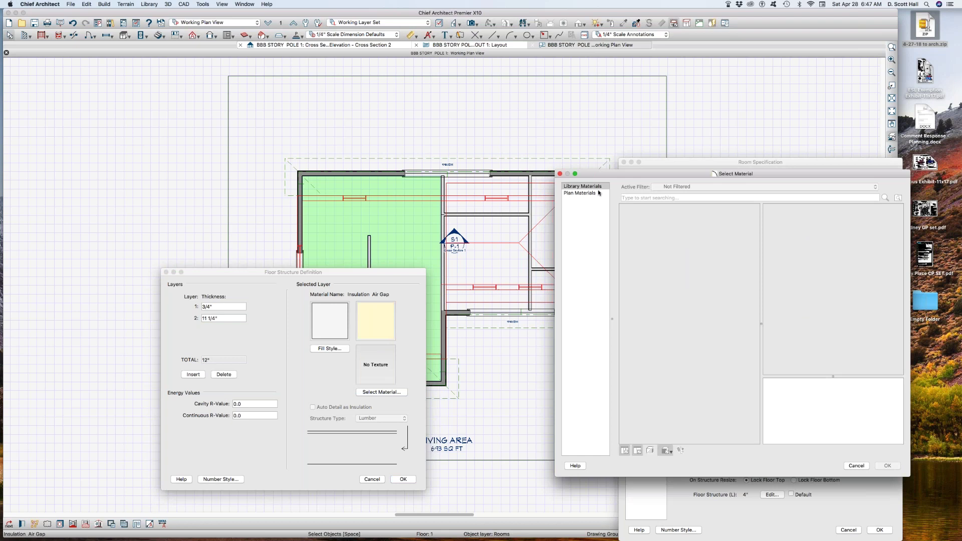
pyautogui.click(599, 193)
pyautogui.click(652, 255)
pyautogui.click(661, 333)
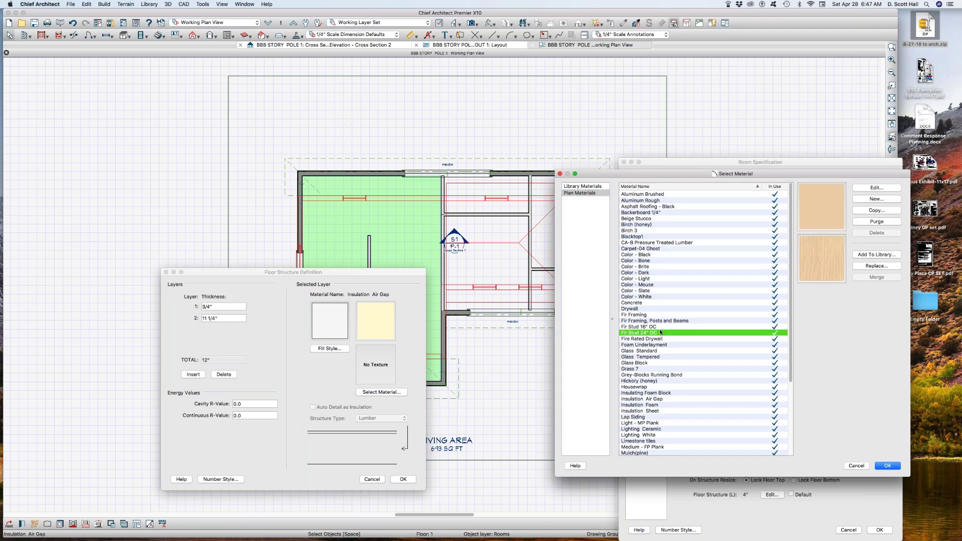
pyautogui.press('Down')
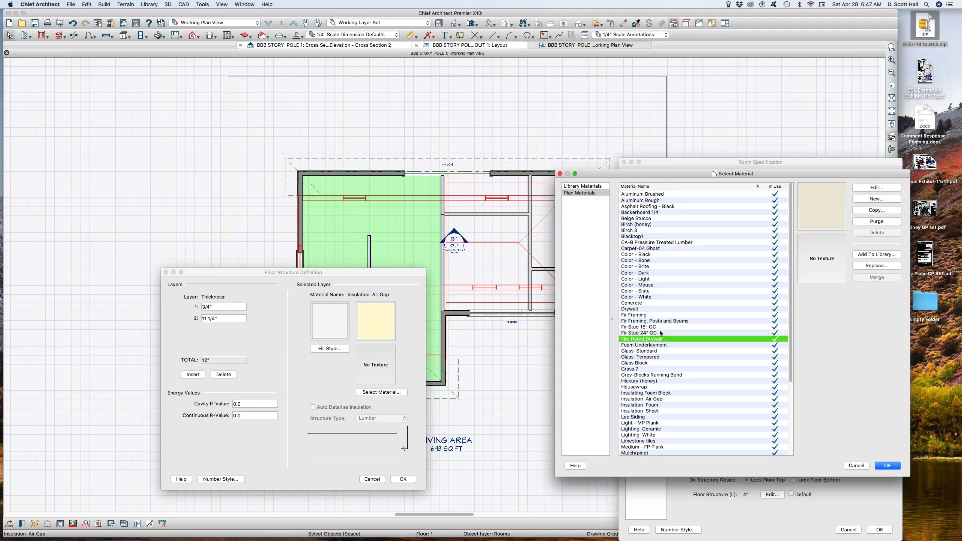
pyautogui.click(639, 315)
pyautogui.press('Return')
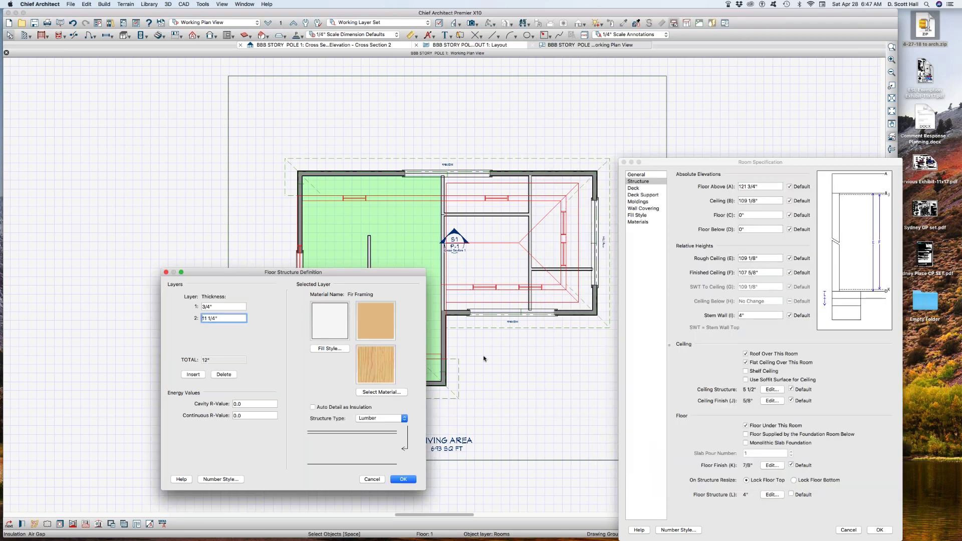
pyautogui.press('Return')
pyautogui.click(879, 530)
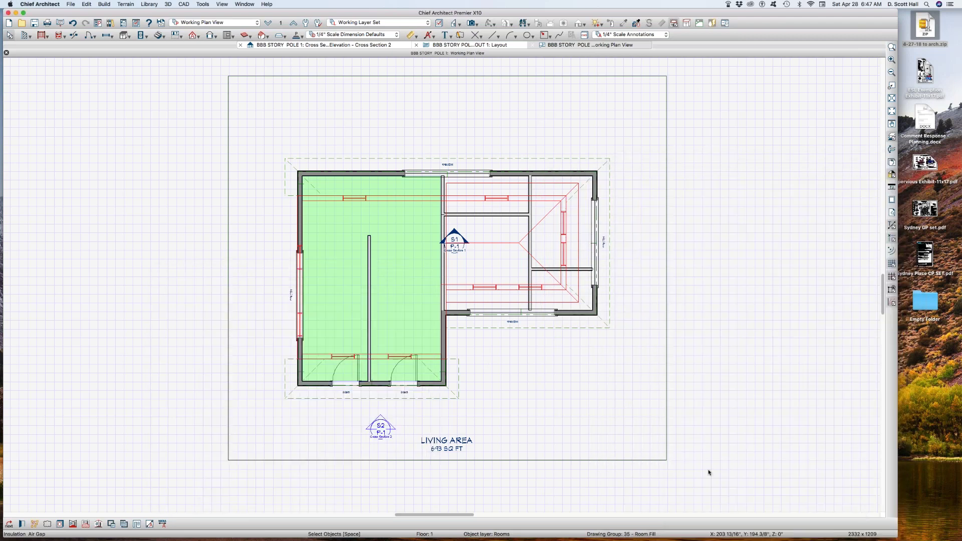
pyautogui.click(702, 466)
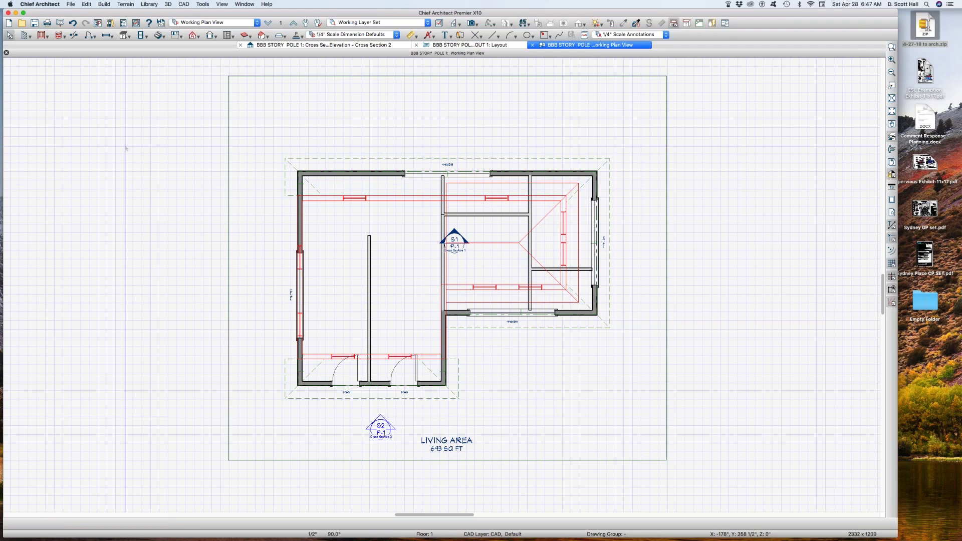
pyautogui.click(198, 38)
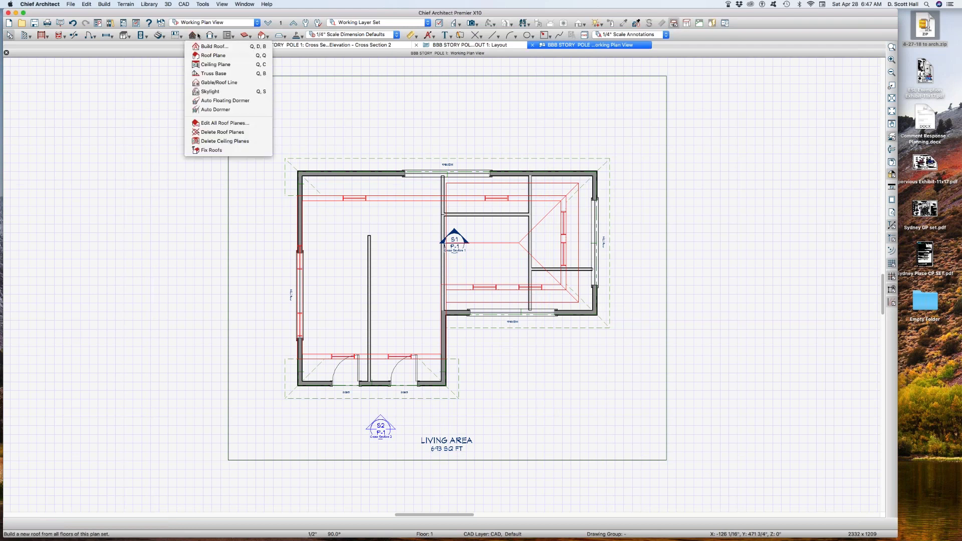
pyautogui.click(157, 133)
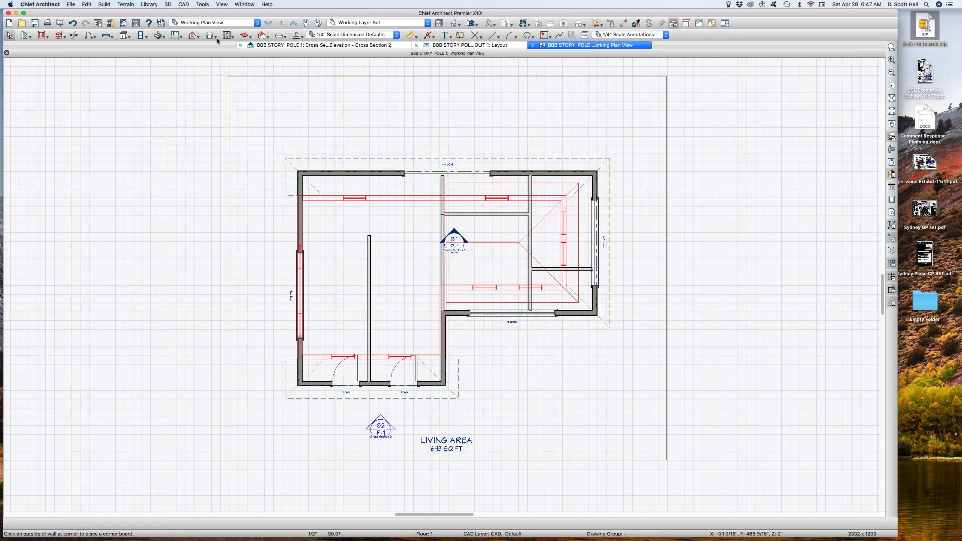
pyautogui.click(249, 38)
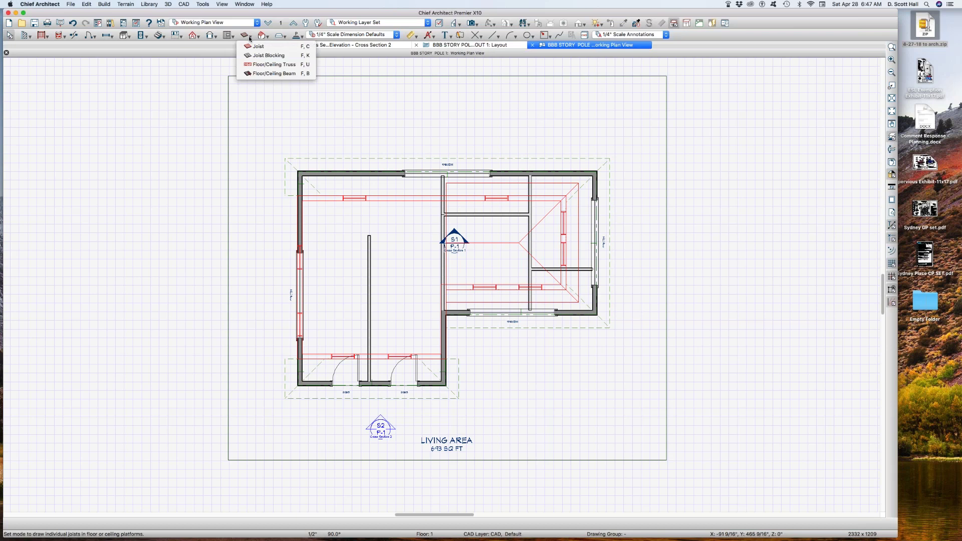
pyautogui.click(264, 36)
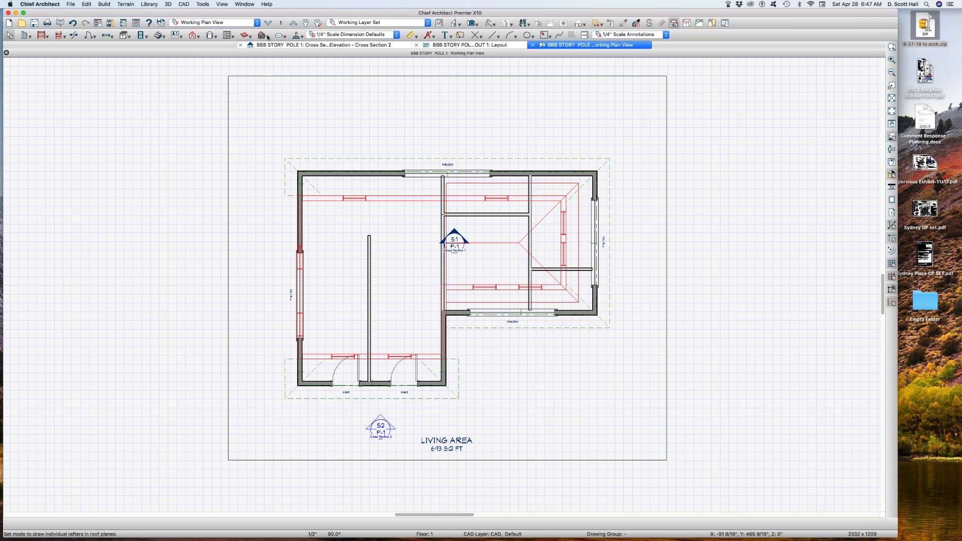
# Turn on automatic foundation rebuilding for the monolithic slab and accept losing the existing foundation plan work
pyautogui.click(264, 36)
pyautogui.click(192, 126)
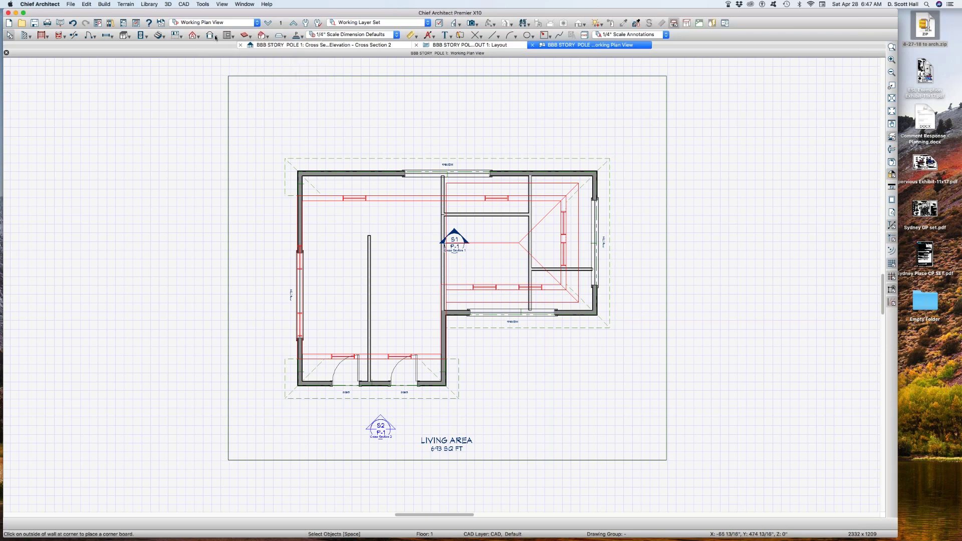
pyautogui.click(180, 36)
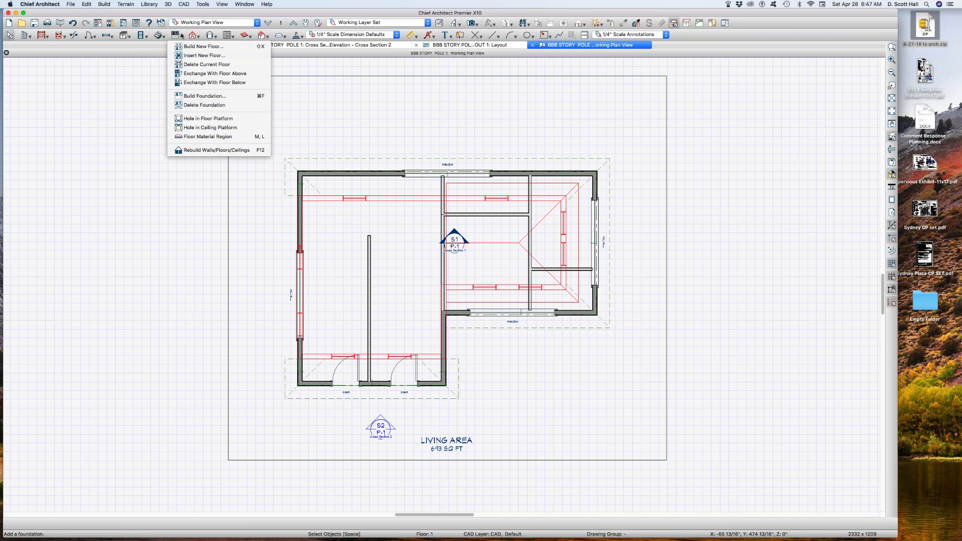
pyautogui.click(191, 96)
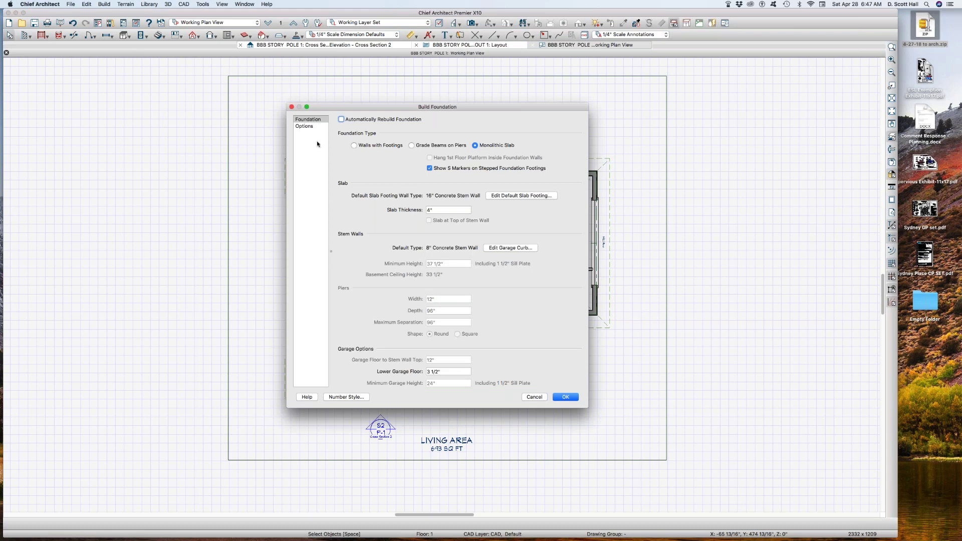
pyautogui.click(368, 120)
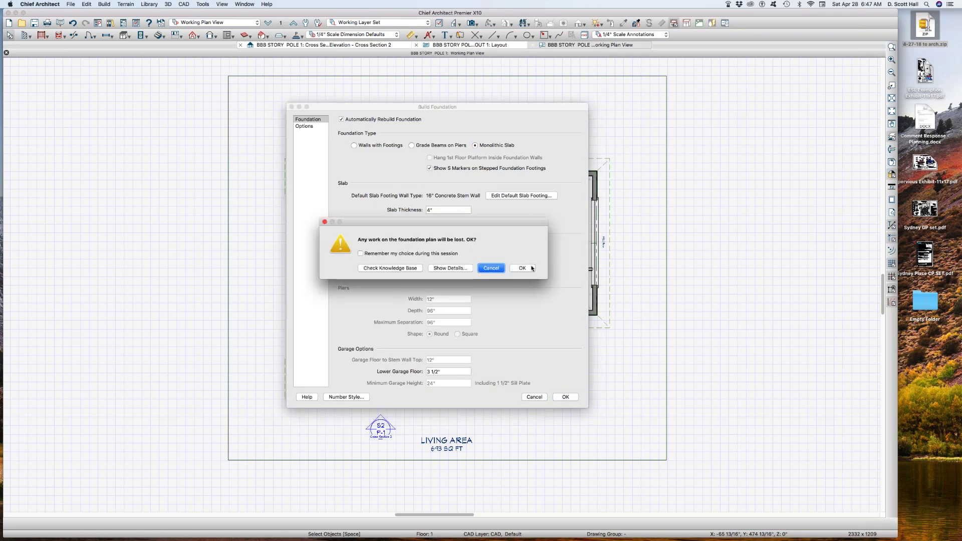
pyautogui.click(523, 269)
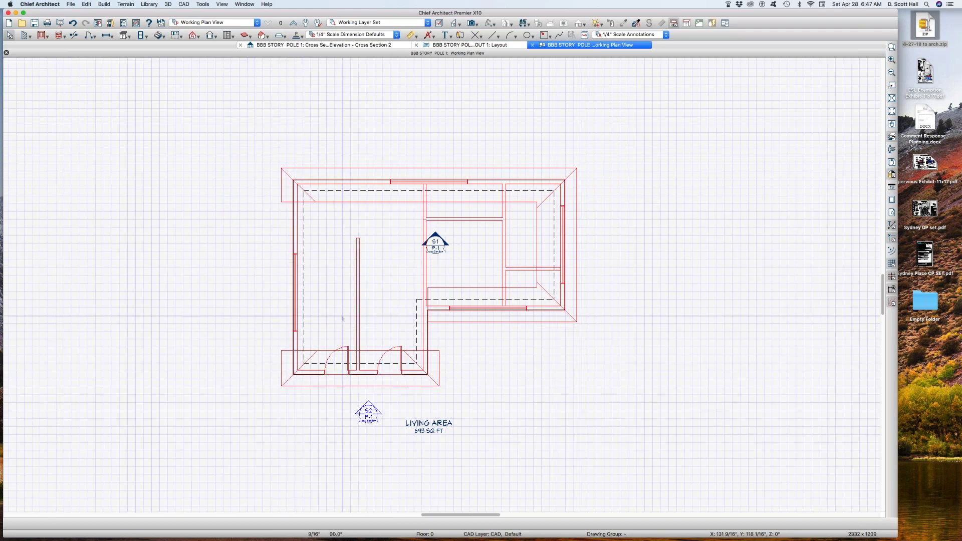
# Extend the slab footing wall at the inner corner to about 23'-11 1/2" up to the upper exterior footing, turning off automatic foundation rebuilding
pyautogui.click(421, 315)
pyautogui.moveTo(412, 188); pyautogui.dragTo(412, 181)
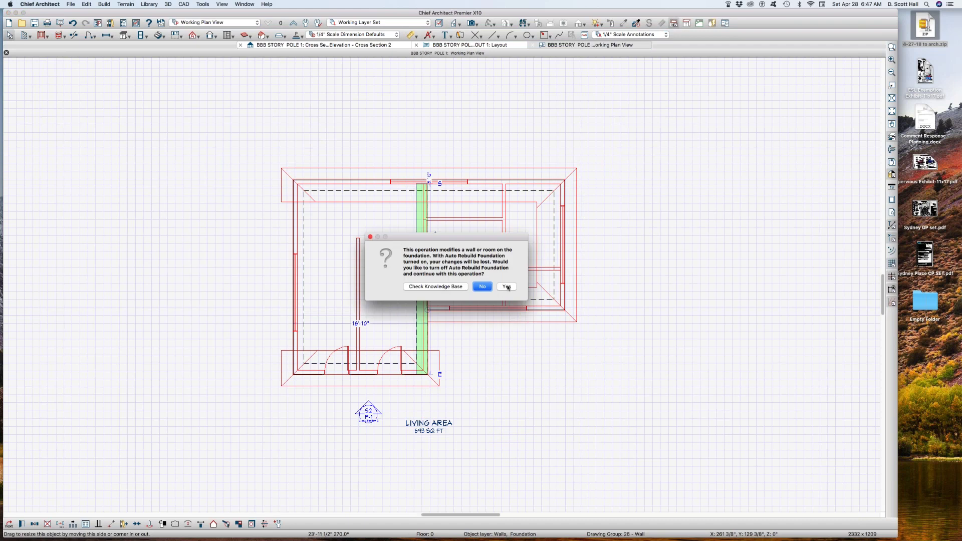
pyautogui.click(507, 287)
pyautogui.click(432, 241)
pyautogui.click(236, 243)
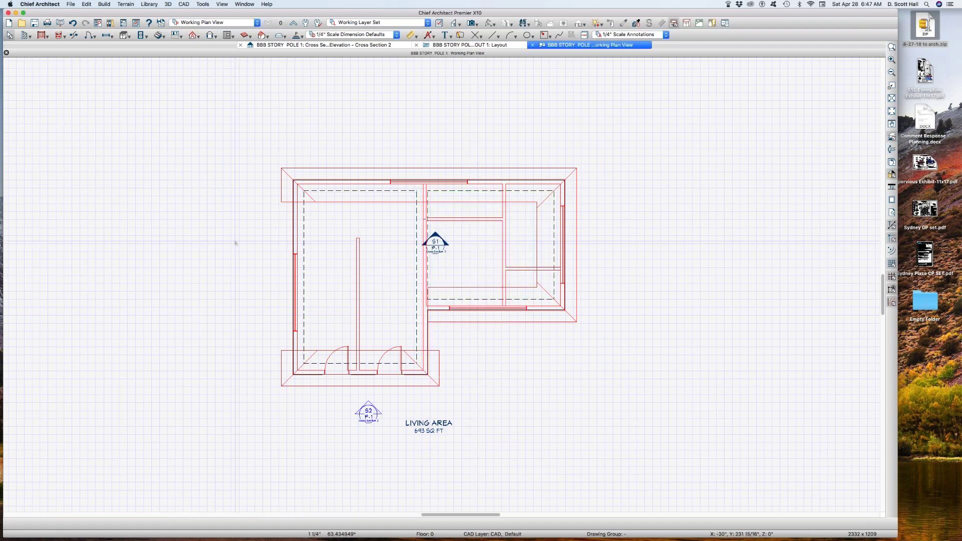
# Rebuild the monolithic slab foundation with automatic rebuilding on again, discarding the extended footing
pyautogui.click(179, 38)
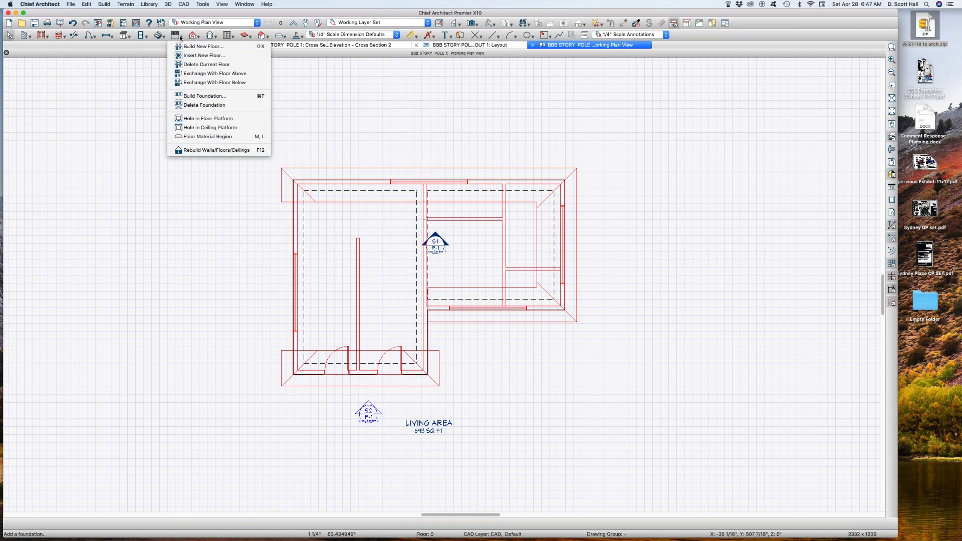
pyautogui.click(209, 97)
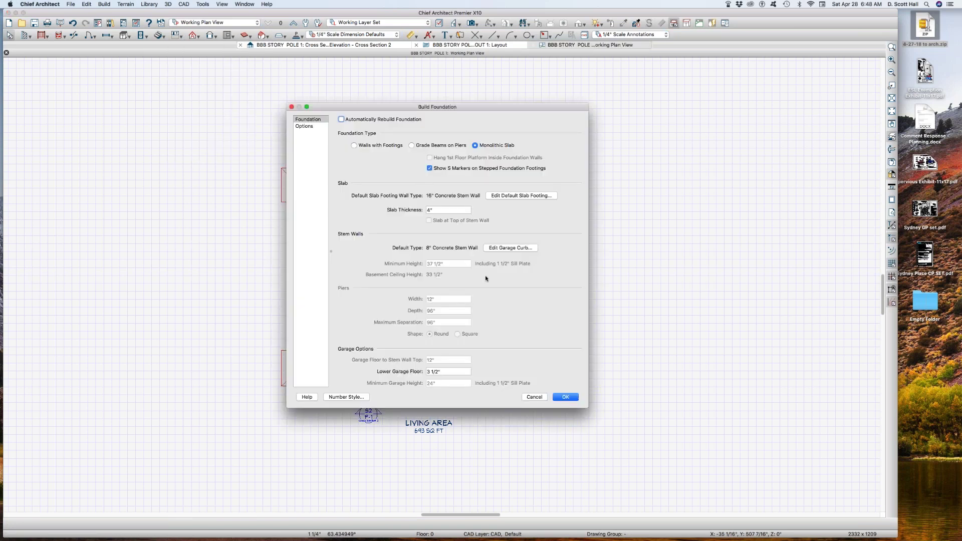
pyautogui.click(377, 121)
pyautogui.click(522, 269)
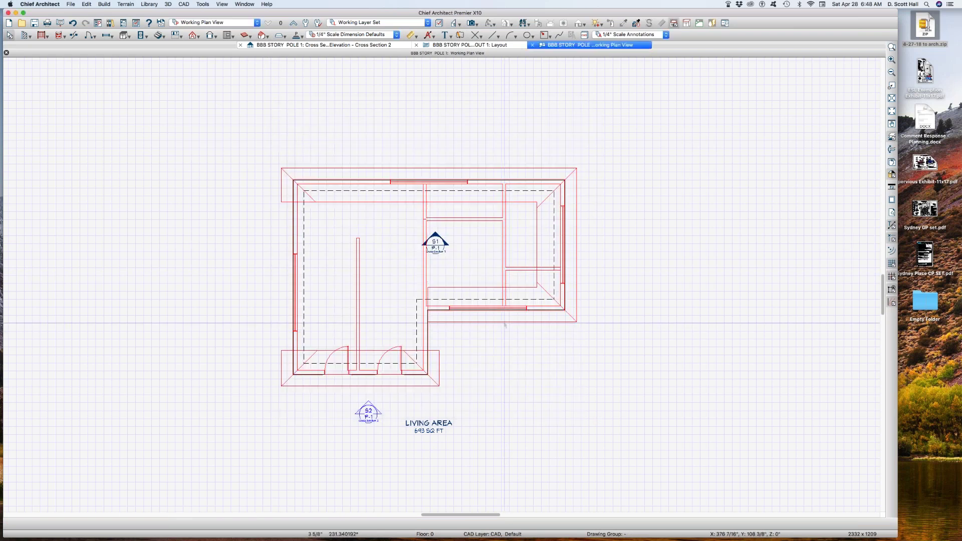
# Inspect the foundation slab in a 3D floor overview and close that view
pyautogui.hotkey('shift', '3')
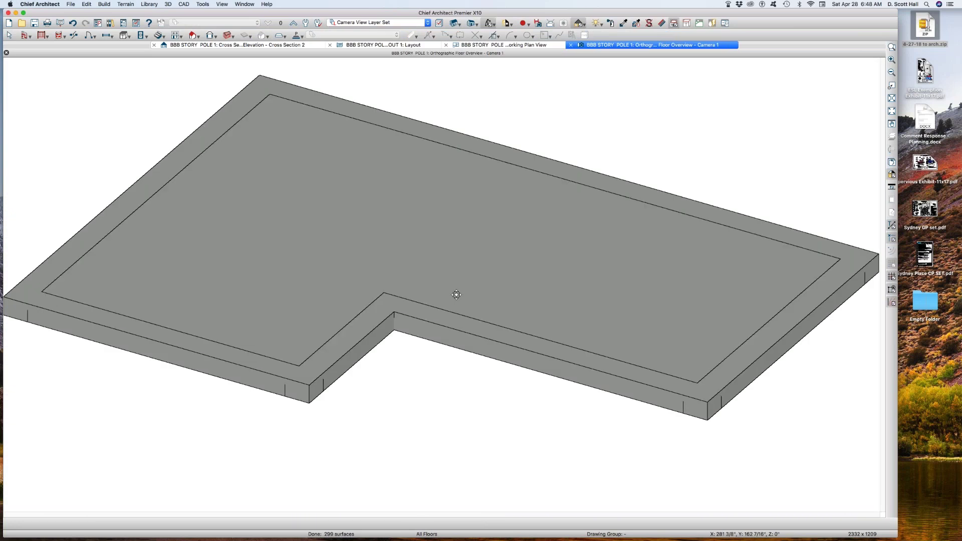
pyautogui.moveTo(455, 294); pyautogui.dragTo(452, 298)
pyautogui.press('super+w')
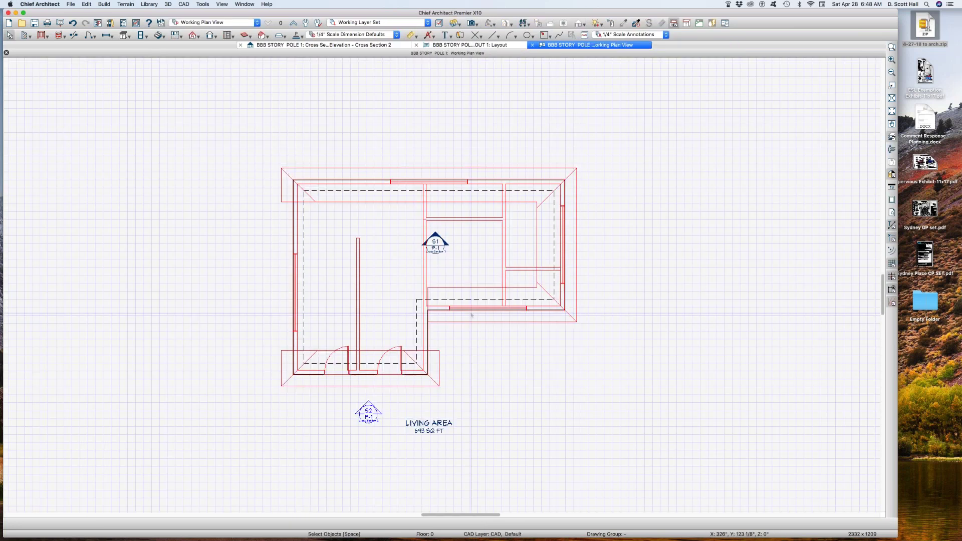
# On the first floor, turn off the foundation-supplied floor and the monolithic slab in the large left room's structure specification
pyautogui.click(467, 309)
pyautogui.press('pageup')
pyautogui.click(394, 276)
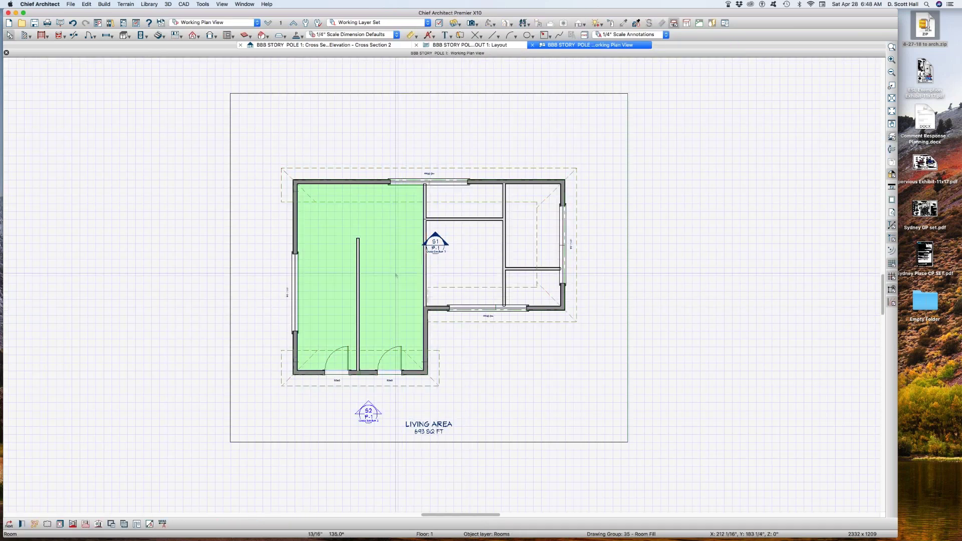
pyautogui.press('super+e')
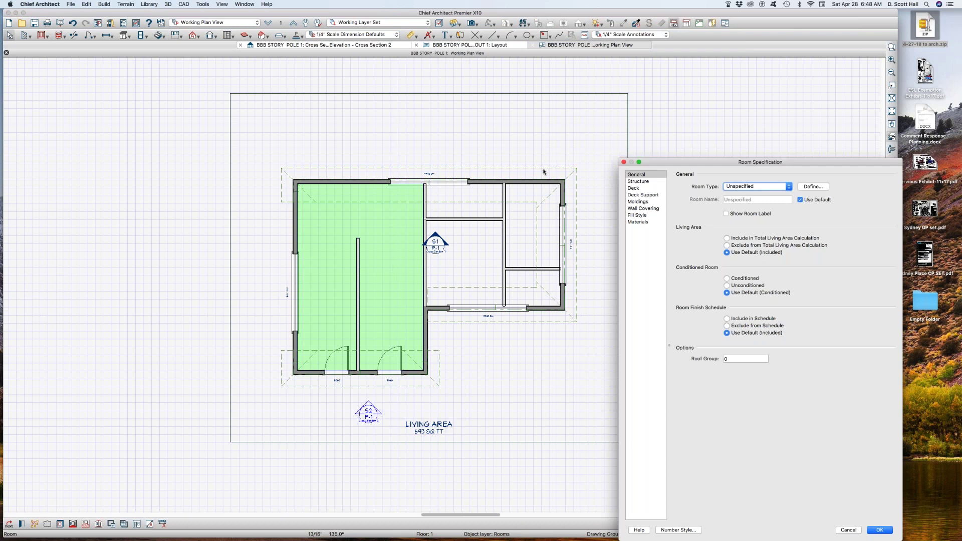
pyautogui.click(647, 182)
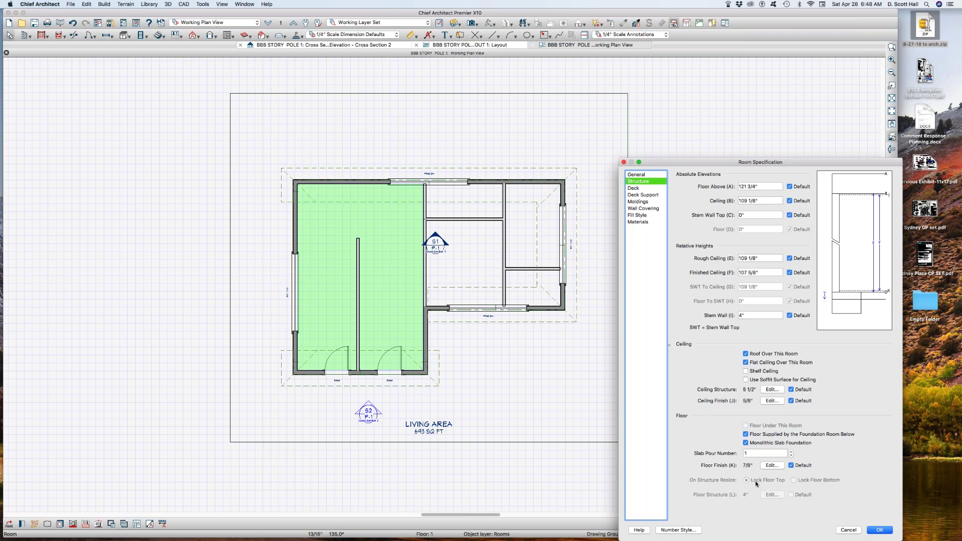
pyautogui.click(757, 436)
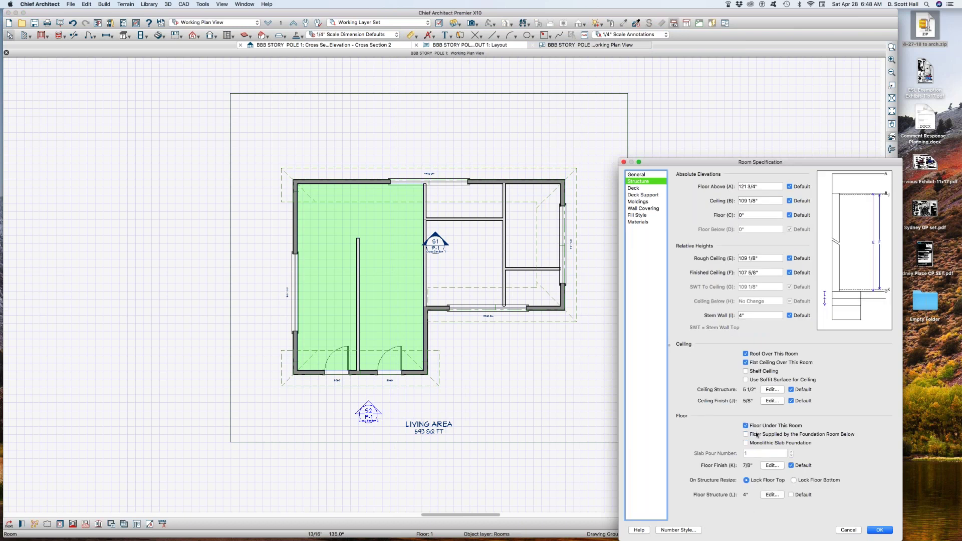
# Make the room's floor structure one 12" Fir Framing layer and apply it, turning off automatic foundation rebuilding
pyautogui.click(772, 496)
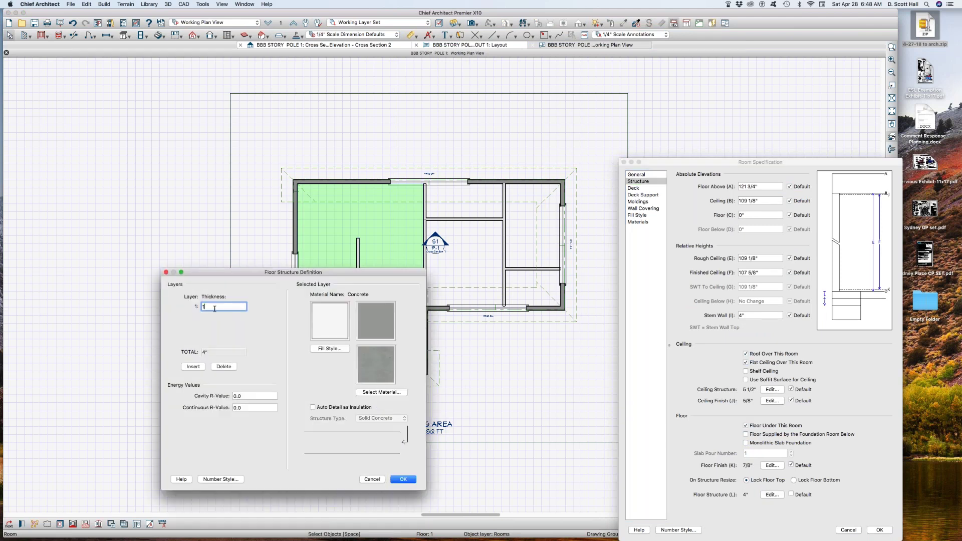
pyautogui.write('12')
pyautogui.click(382, 391)
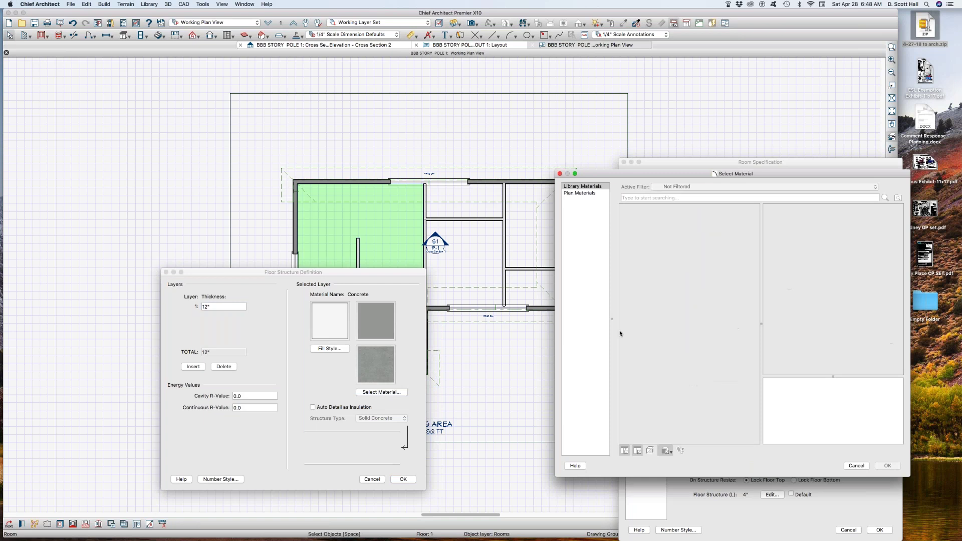
pyautogui.click(679, 333)
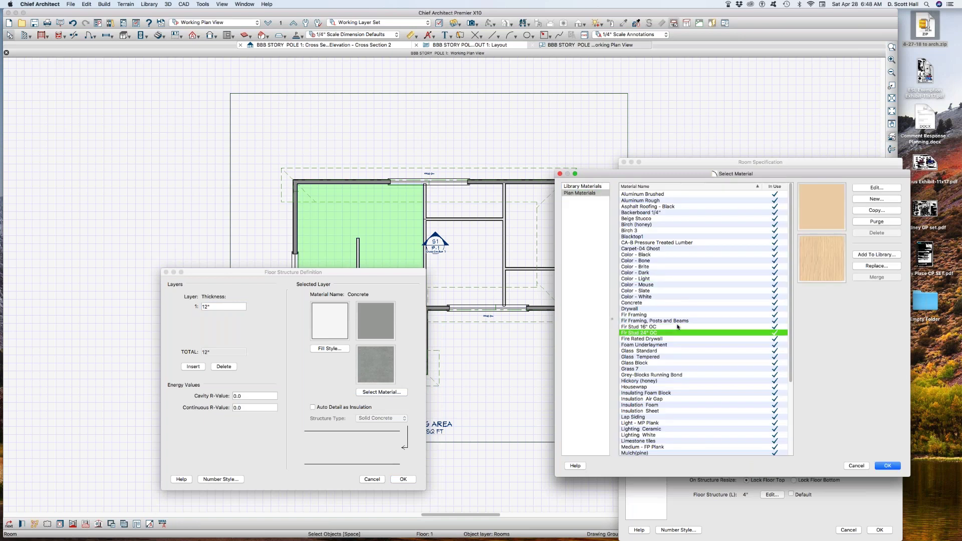
pyautogui.press('i')
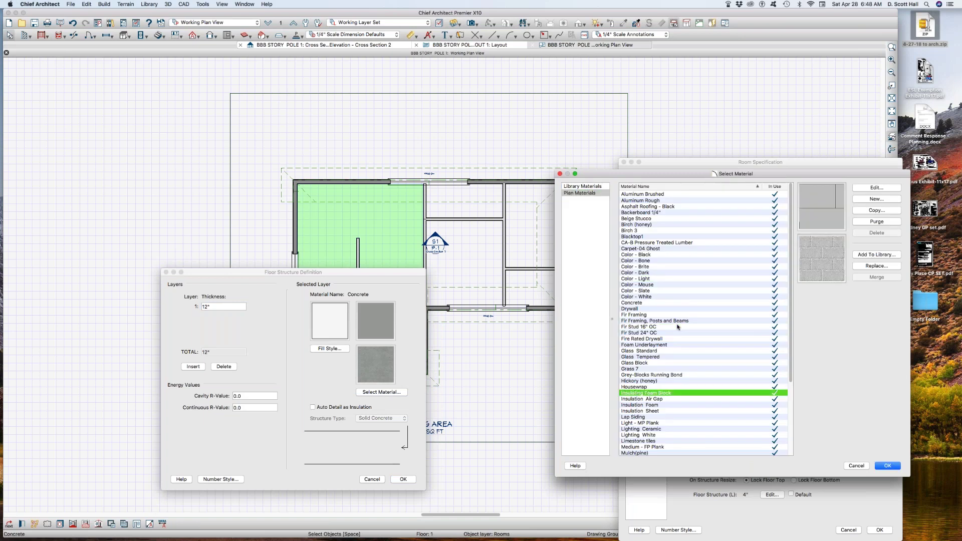
pyautogui.press('f')
pyautogui.press('Return')
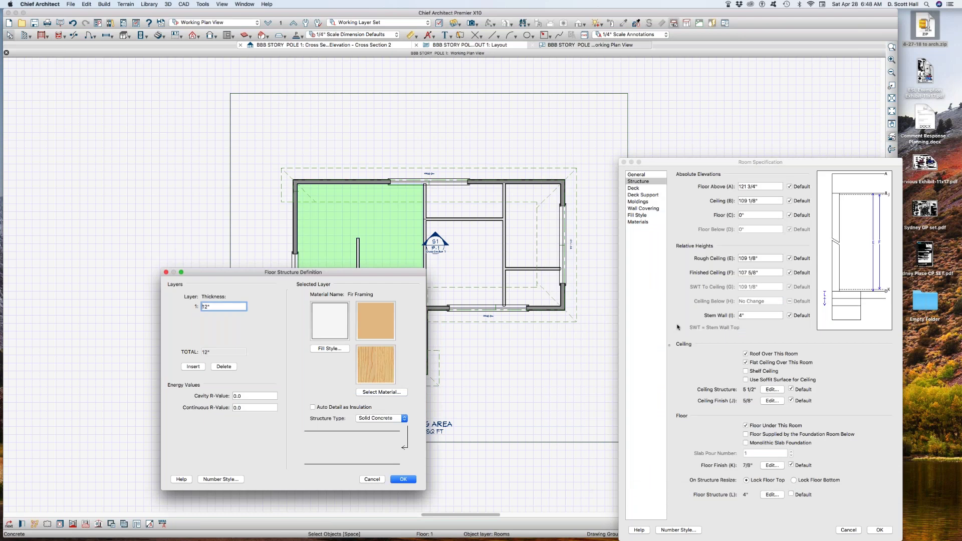
pyautogui.press('Return')
pyautogui.click(873, 529)
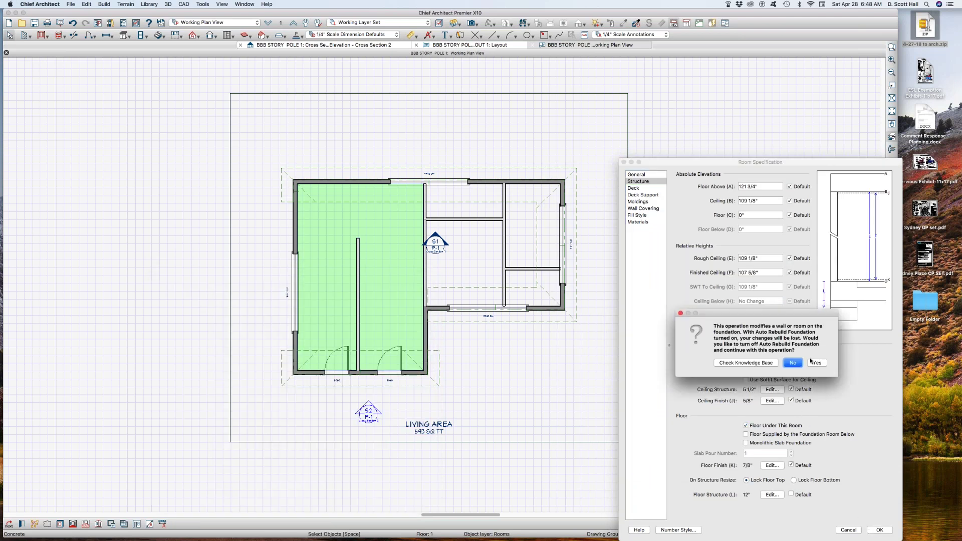
pyautogui.click(817, 363)
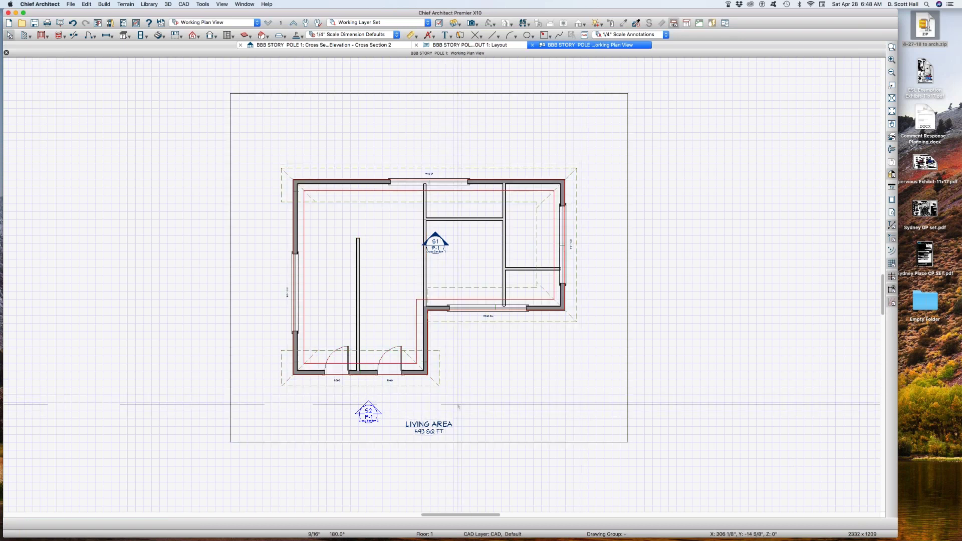
# Check the floor and ceiling structure settings of the middle room beside the large one
pyautogui.click(458, 258)
pyautogui.doubleClick(463, 260)
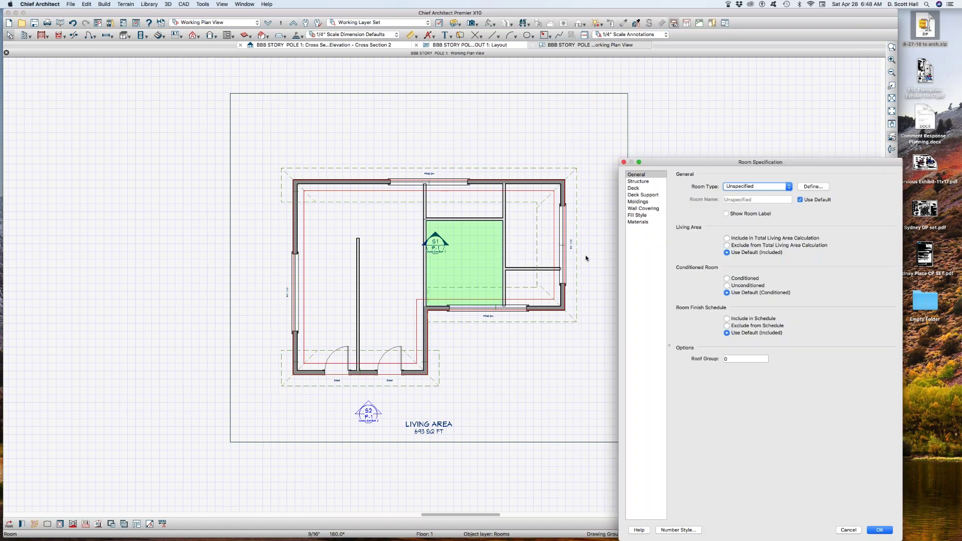
pyautogui.click(635, 181)
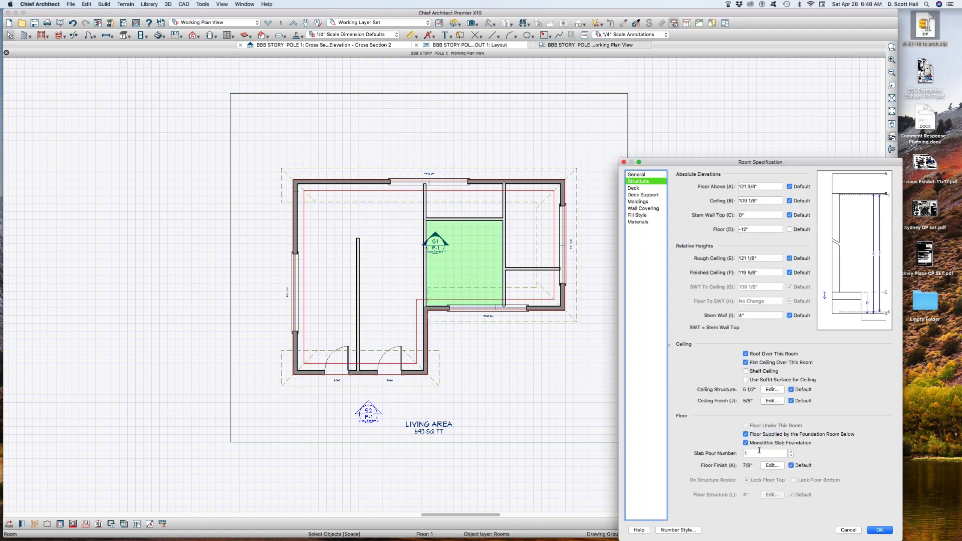
pyautogui.press('Return')
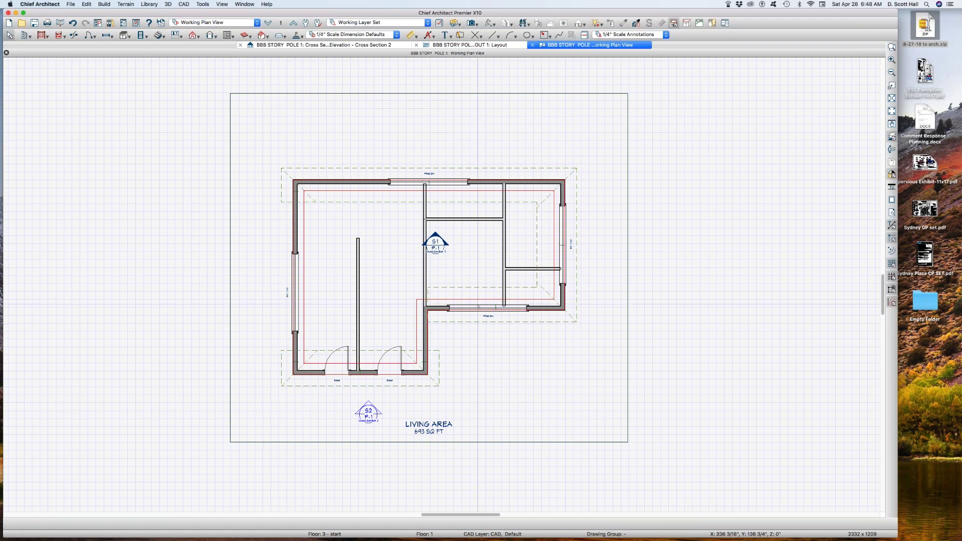
# Review the large left room's structure settings and its floor structure layer
pyautogui.doubleClick(397, 258)
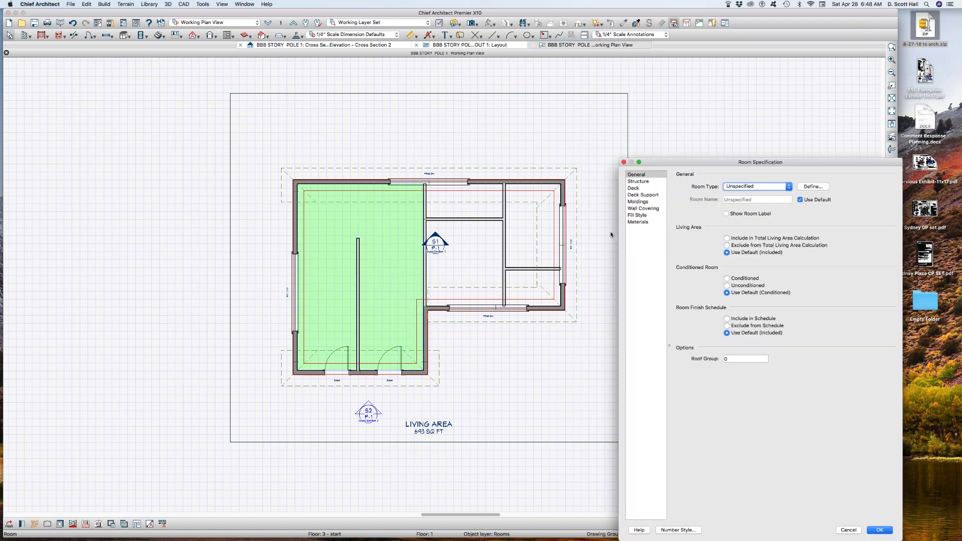
pyautogui.click(638, 182)
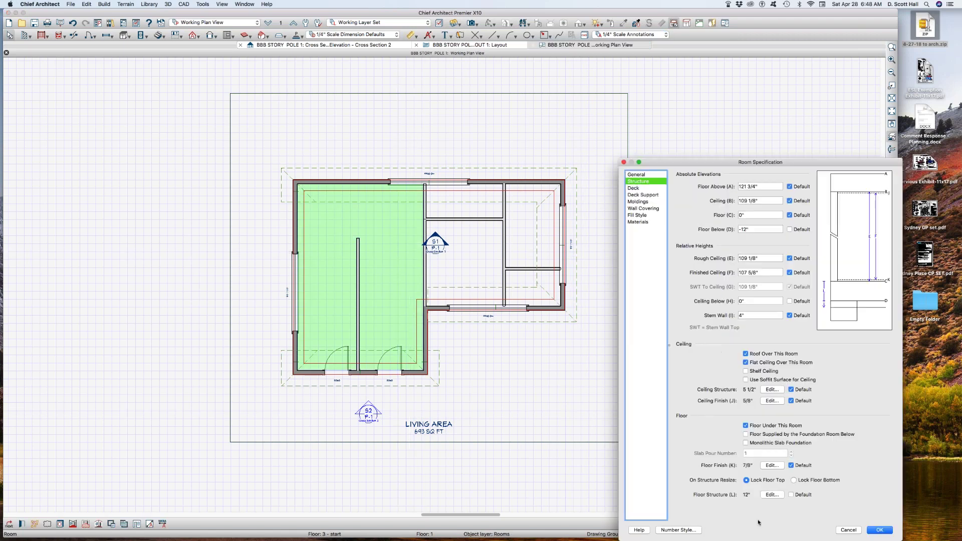
pyautogui.click(773, 495)
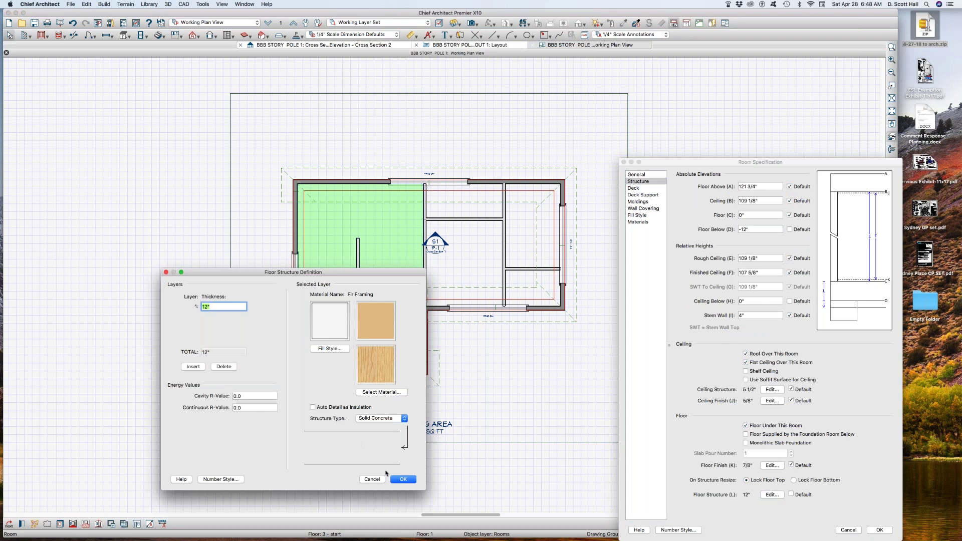
pyautogui.click(399, 479)
pyautogui.click(870, 531)
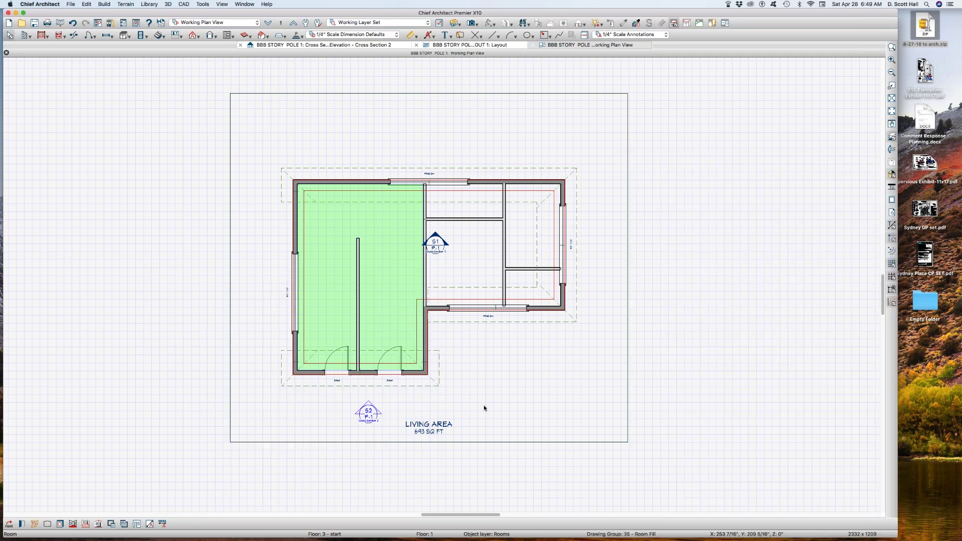
pyautogui.click(567, 404)
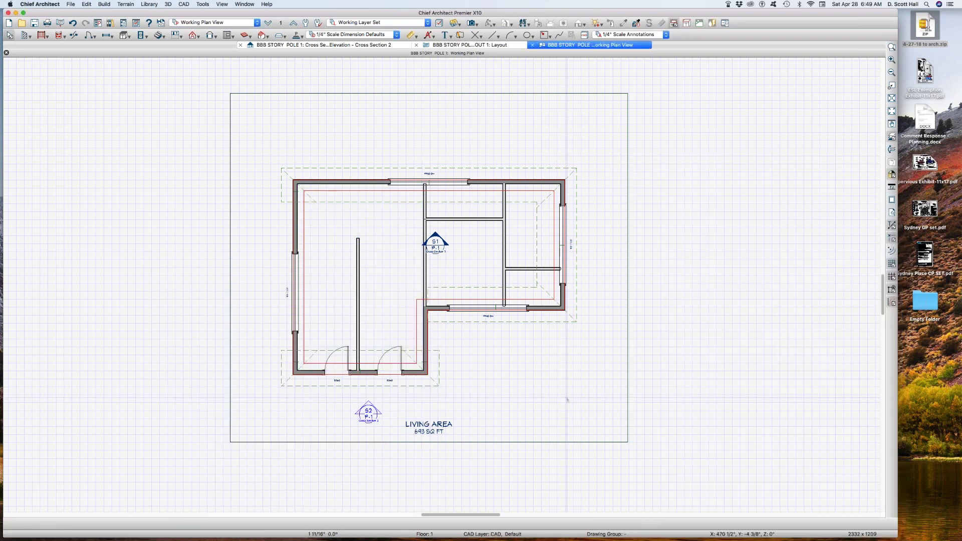
# Inspect the model in a 3D overview and return to the floor plan
pyautogui.press('o')
pyautogui.moveTo(600, 337); pyautogui.dragTo(616, 294)
pyautogui.press('super+w')
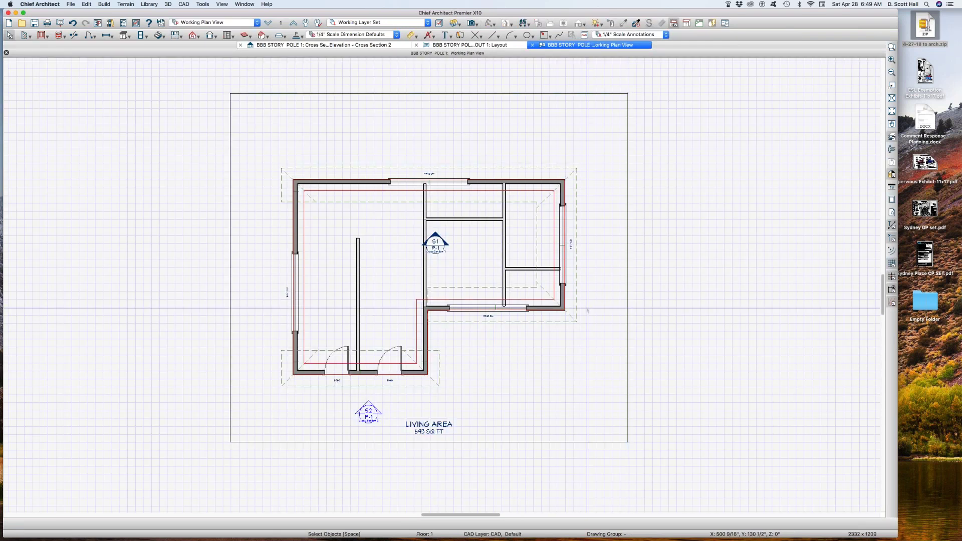
pyautogui.press('Escape')
# On the foundation level, extend the slab footing at the inner corner up to the upper exterior footing, about 23'-11 1/2" long
pyautogui.press('pagedown')
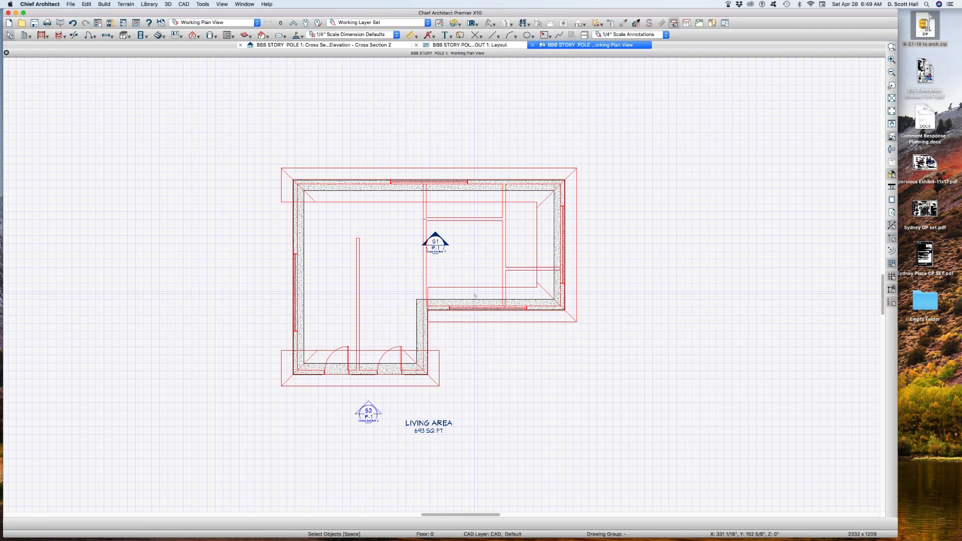
pyautogui.scroll(2, 441, 302)
pyautogui.scroll(1, 444, 300)
pyautogui.click(418, 331)
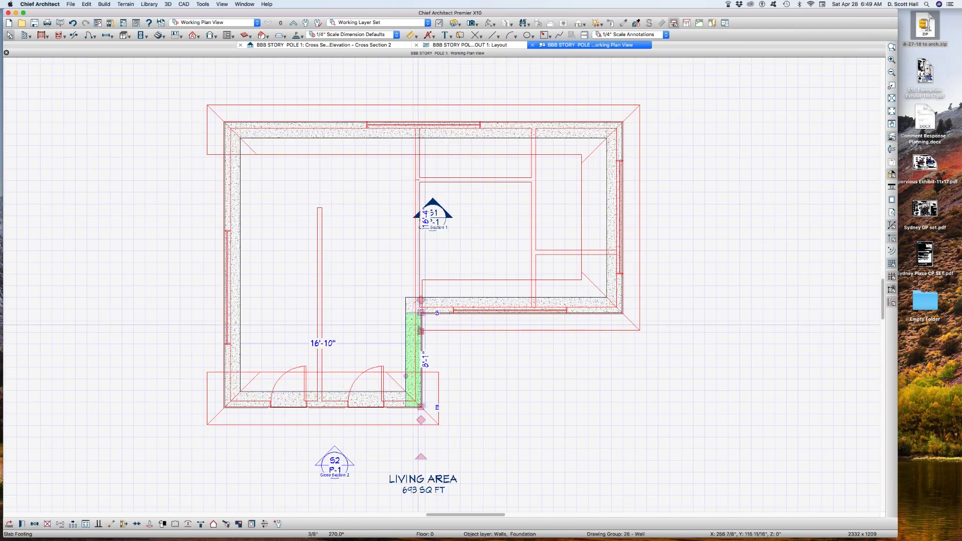
pyautogui.moveTo(421, 299); pyautogui.dragTo(424, 128)
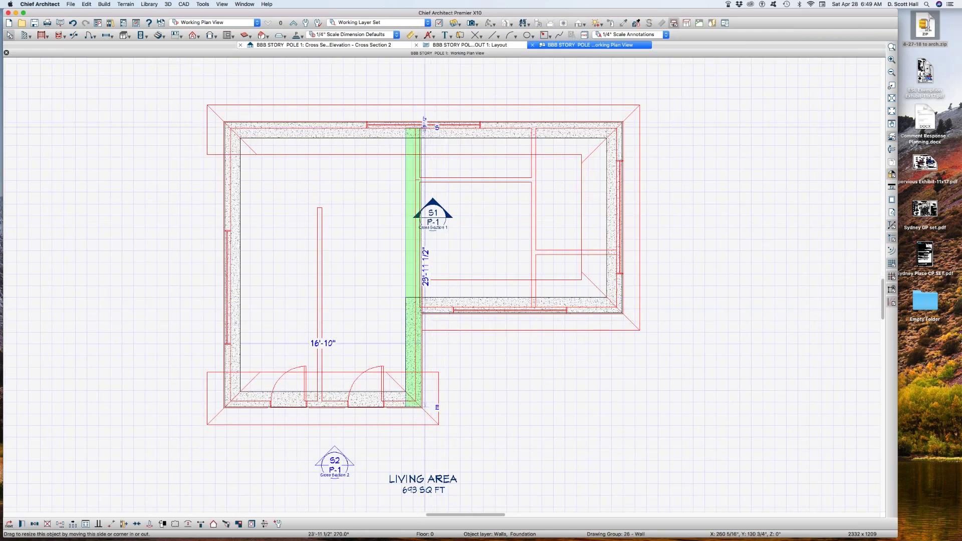
# Compare the two foundation rooms in plan and check the structure settings of the smaller room on the right
pyautogui.click(491, 251)
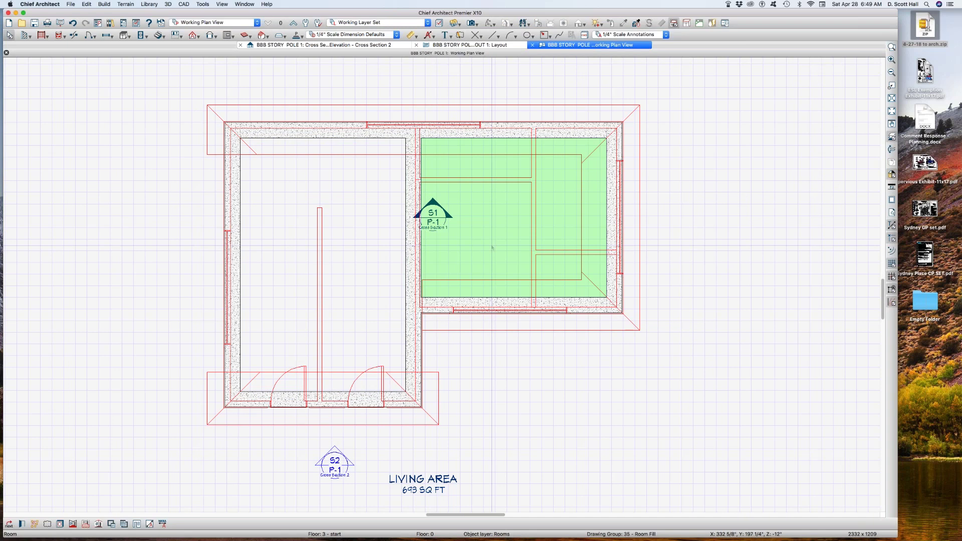
pyautogui.click(372, 229)
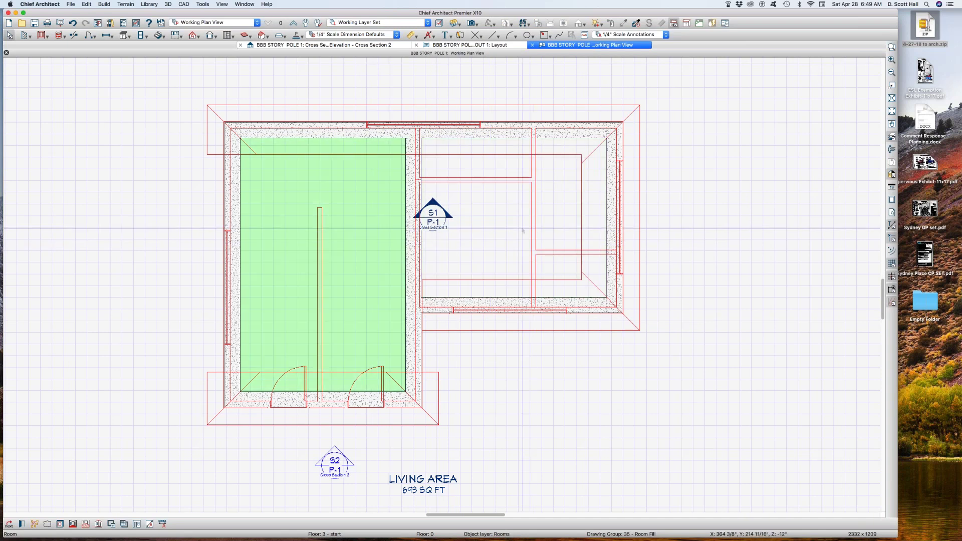
pyautogui.click(497, 217)
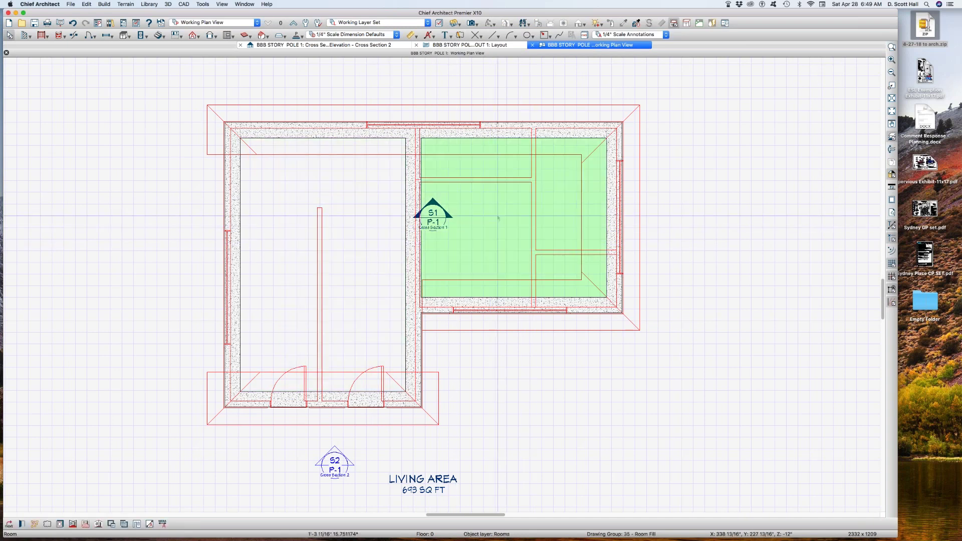
pyautogui.doubleClick(535, 253)
pyautogui.click(639, 182)
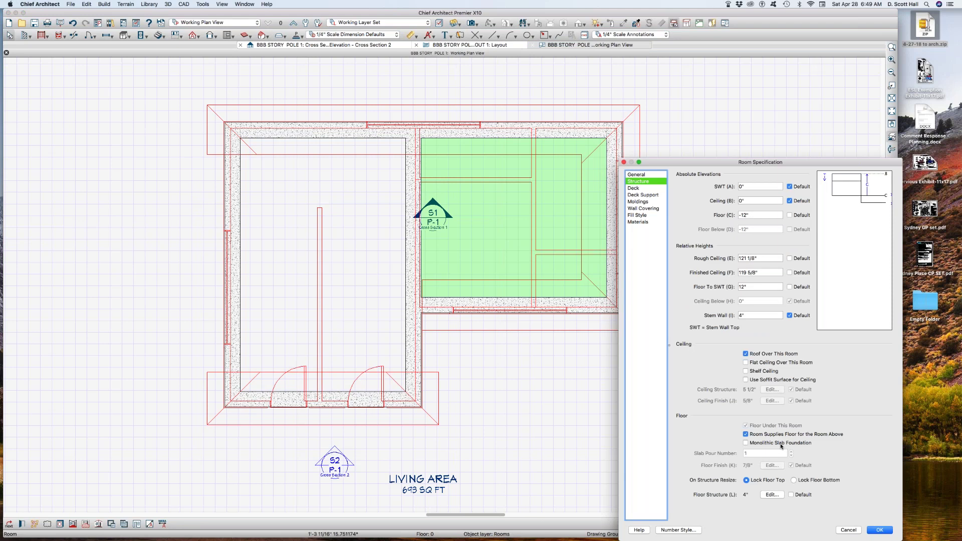
pyautogui.press('Return')
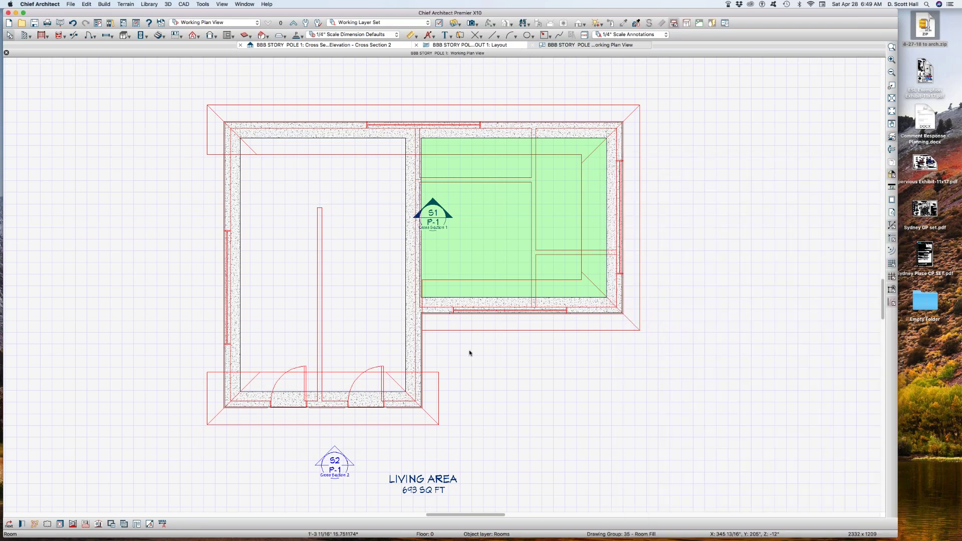
# Check the structure settings of the large foundation room on the left
pyautogui.click(370, 268)
pyautogui.doubleClick(369, 268)
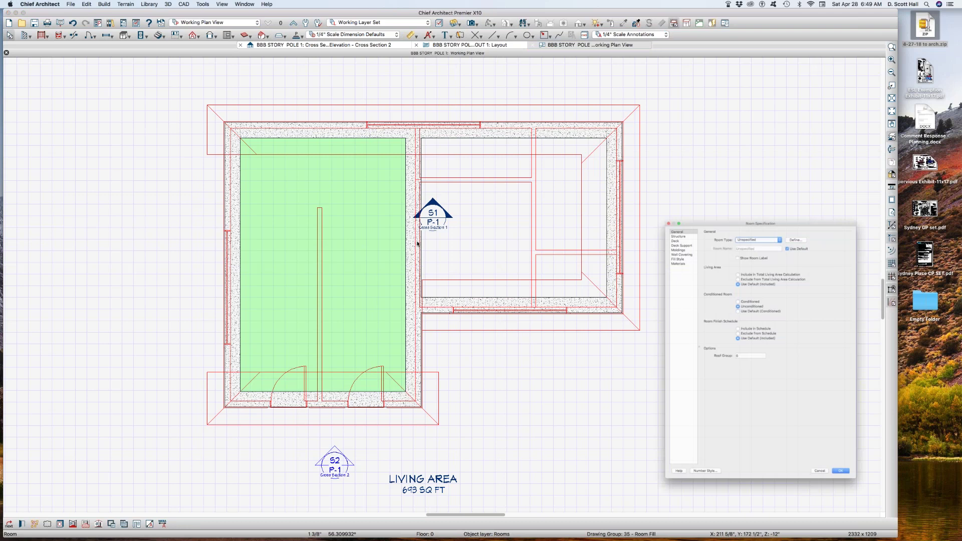
pyautogui.click(640, 182)
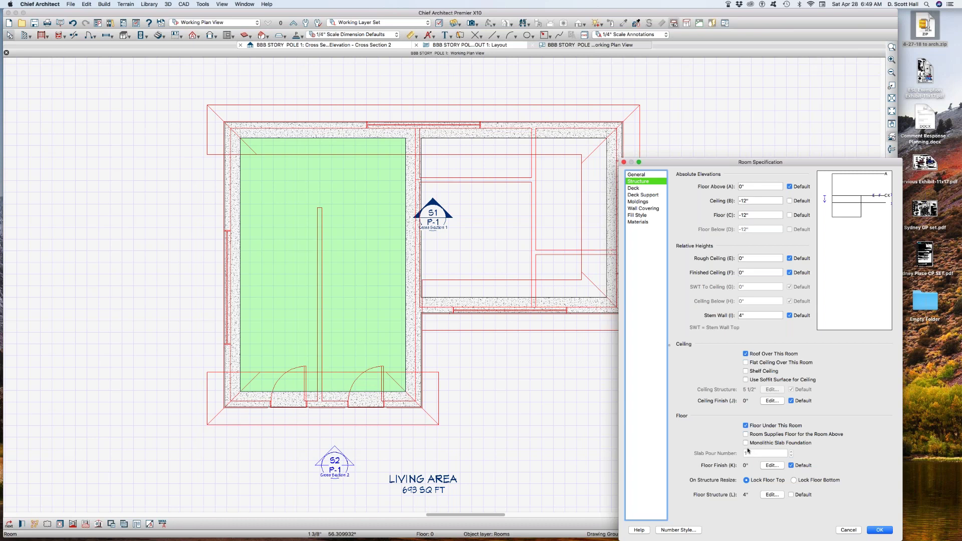
pyautogui.press('Return')
pyautogui.click(561, 417)
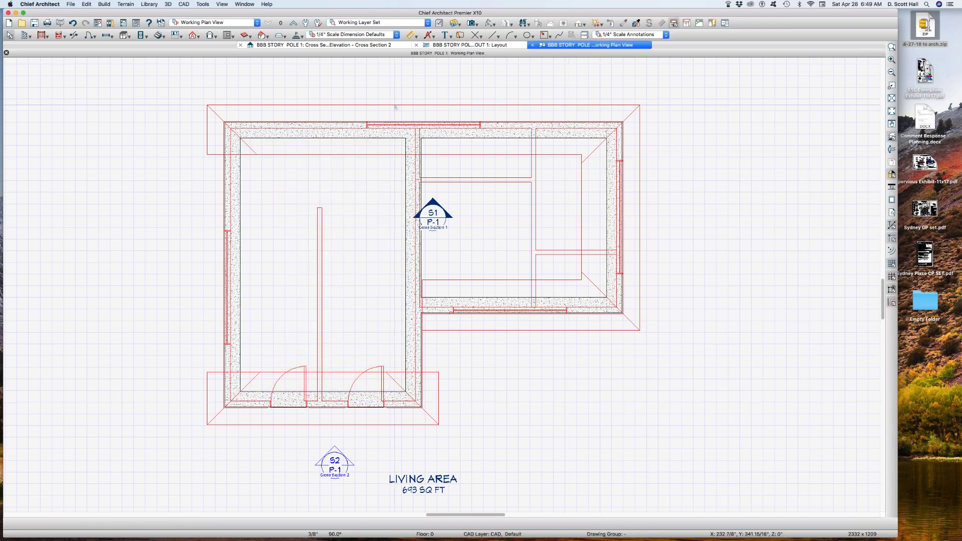
# Turn on display of the "Framing, Floor Joists" layer in the Working Layer Set
pyautogui.write('l')
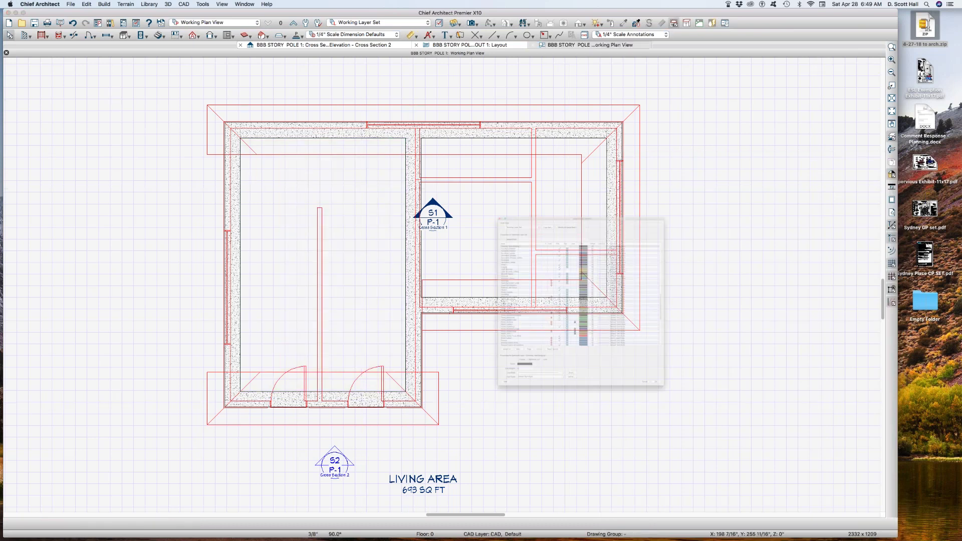
pyautogui.write('fr')
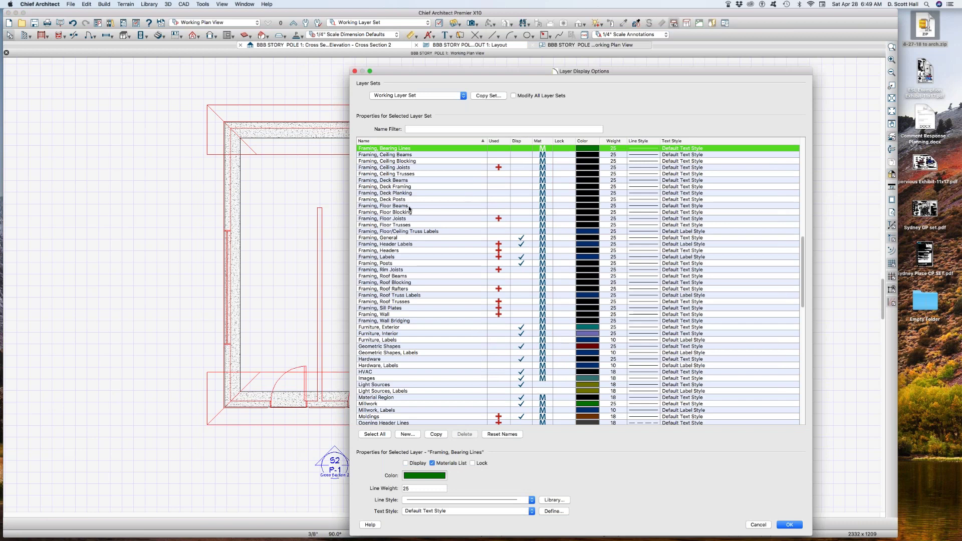
pyautogui.click(517, 221)
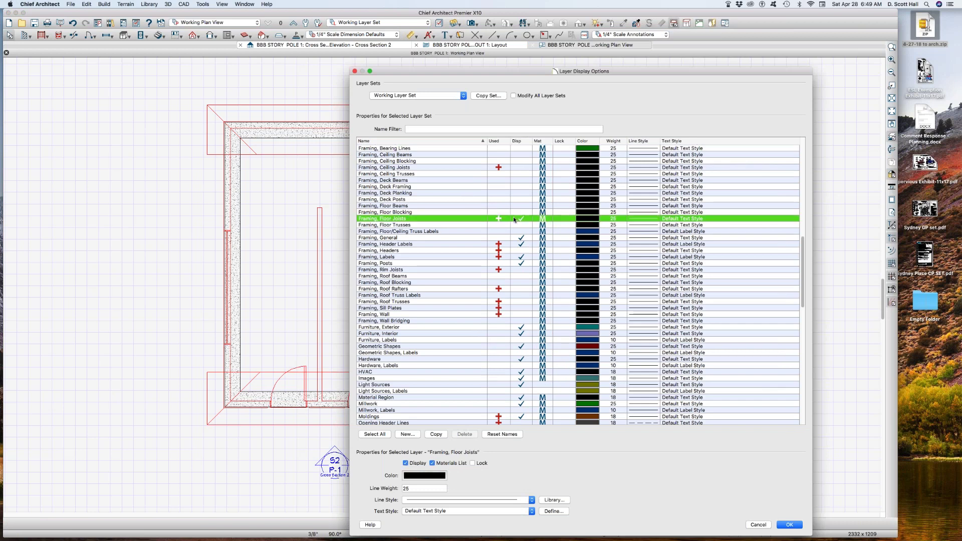
pyautogui.press('Return')
pyautogui.click(491, 292)
pyautogui.press('Escape')
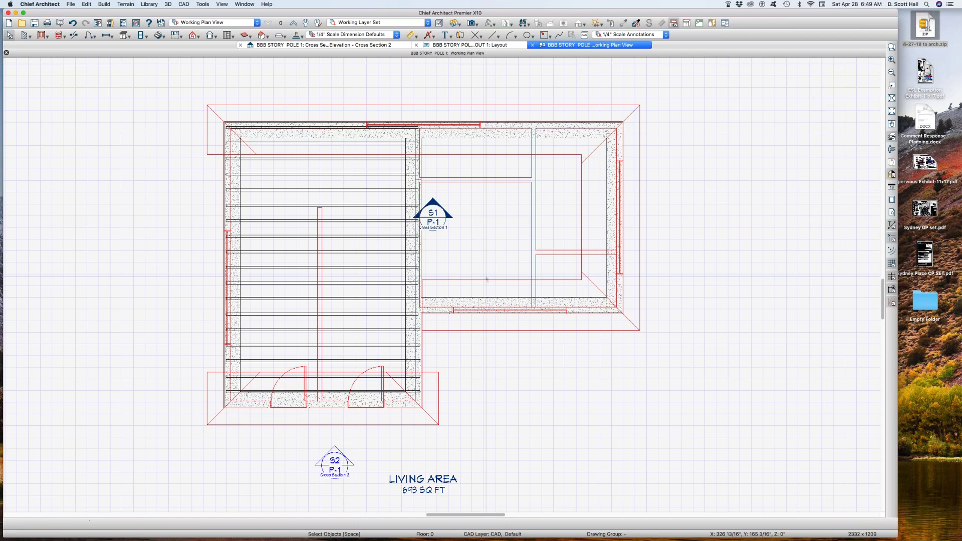
# Inspect the foundation in a 3D floor overview, glance at the layout sheet and return to the working plan view
pyautogui.press('o')
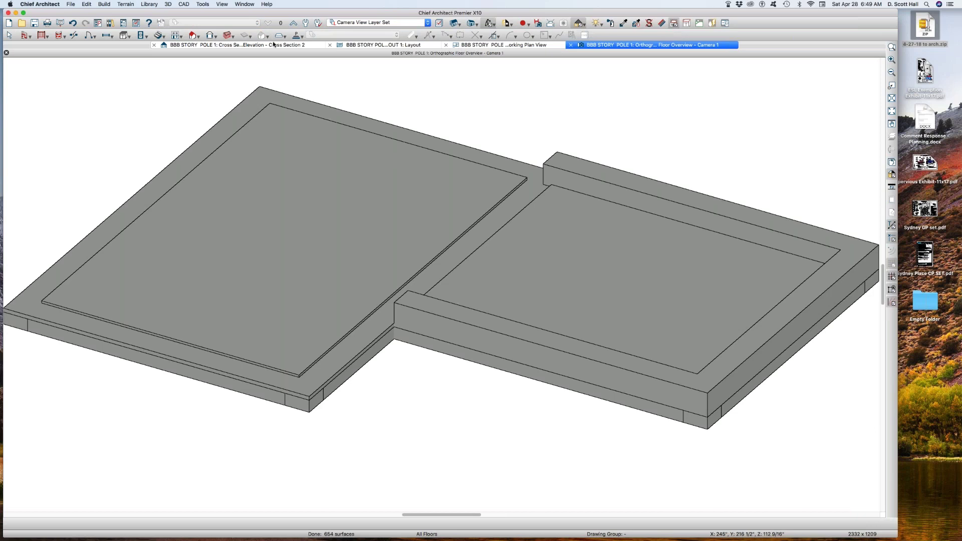
pyautogui.click(396, 46)
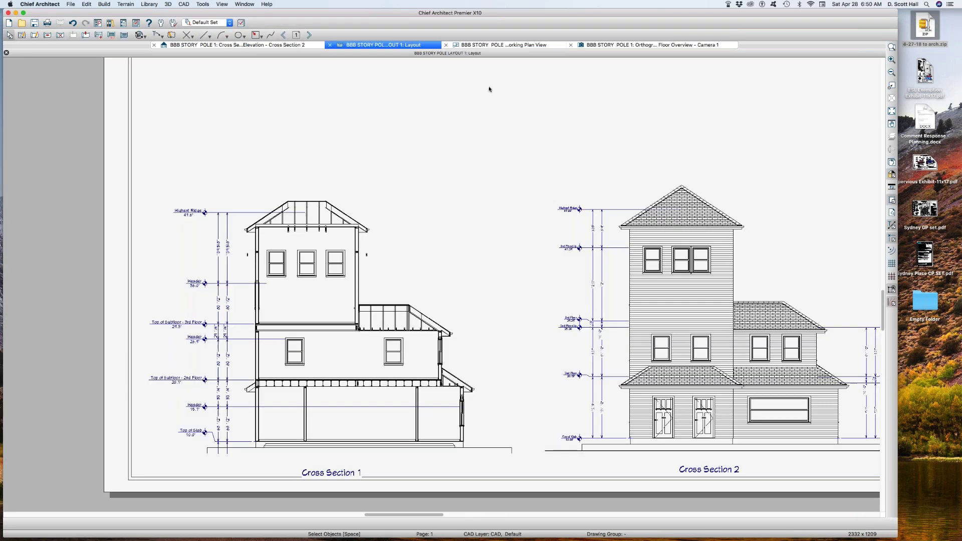
pyautogui.click(496, 45)
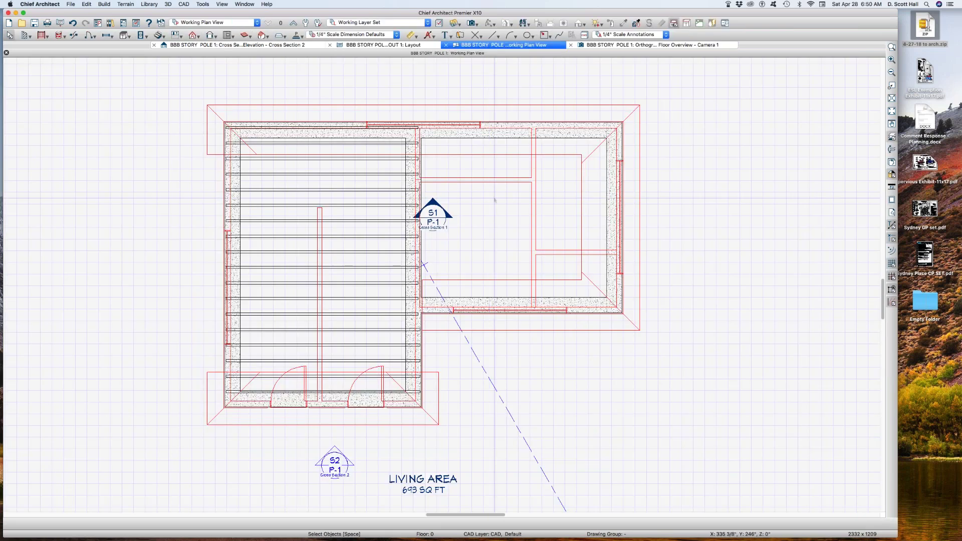
# Open the large left foundation room's structure settings and its absolute floor elevation for editing
pyautogui.click(353, 260)
pyautogui.doubleClick(352, 260)
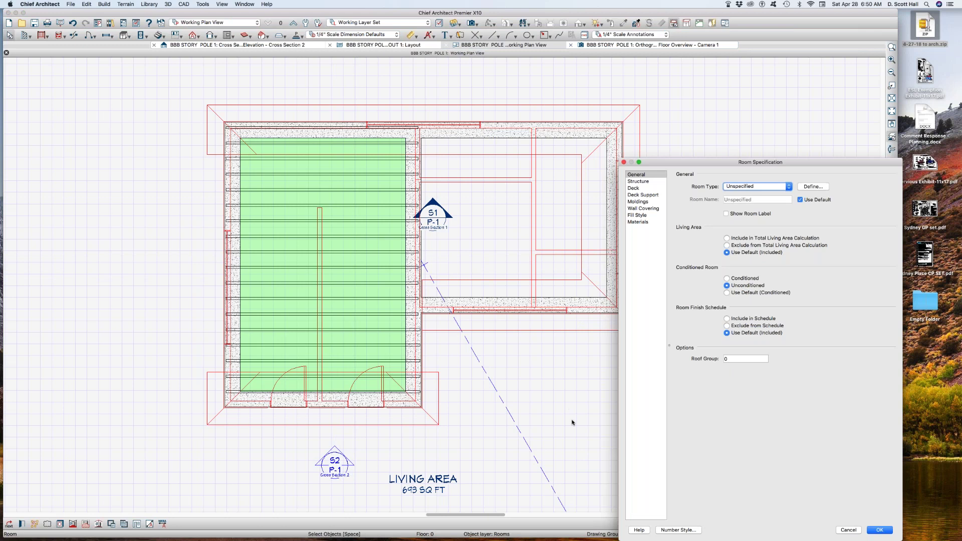
pyautogui.click(639, 182)
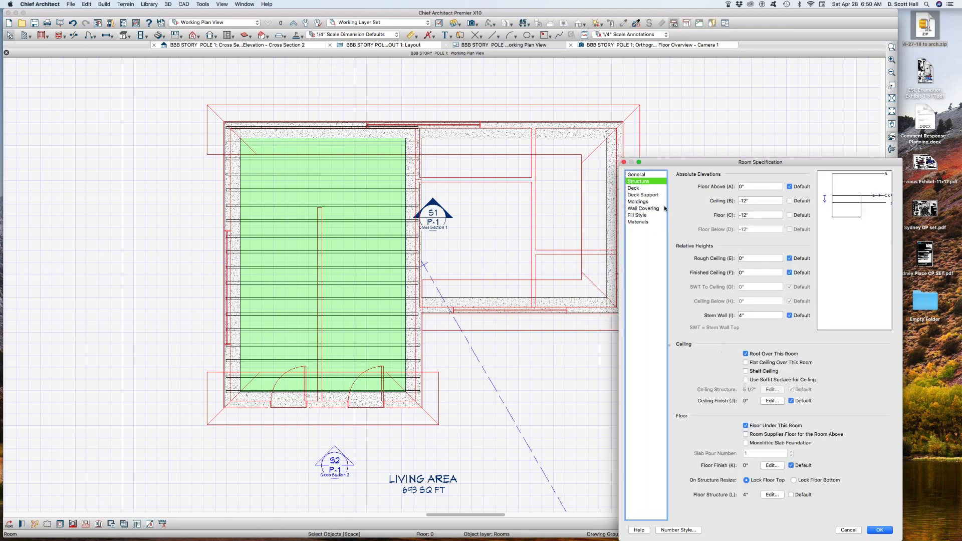
pyautogui.click(759, 215)
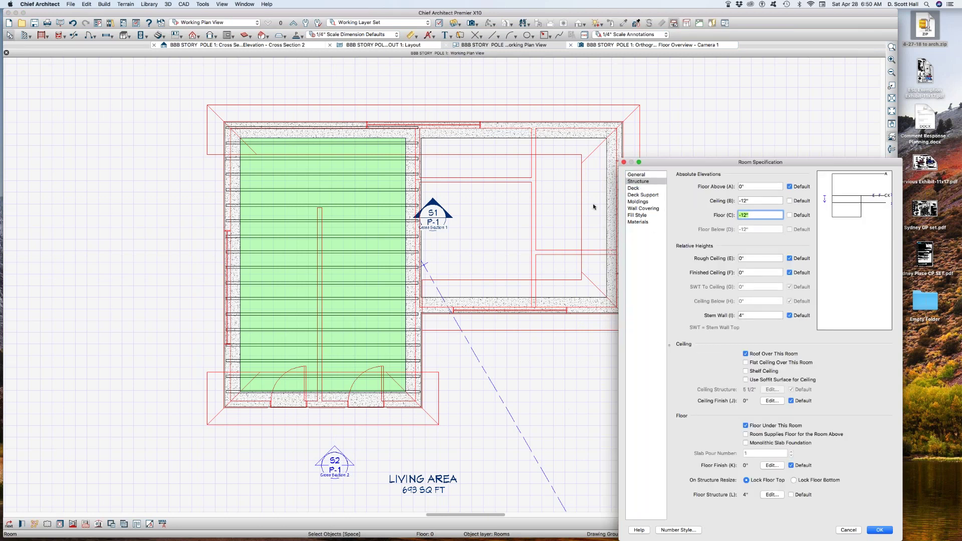
# Set the large foundation room's type to Open Below so it has no slab
pyautogui.click(639, 174)
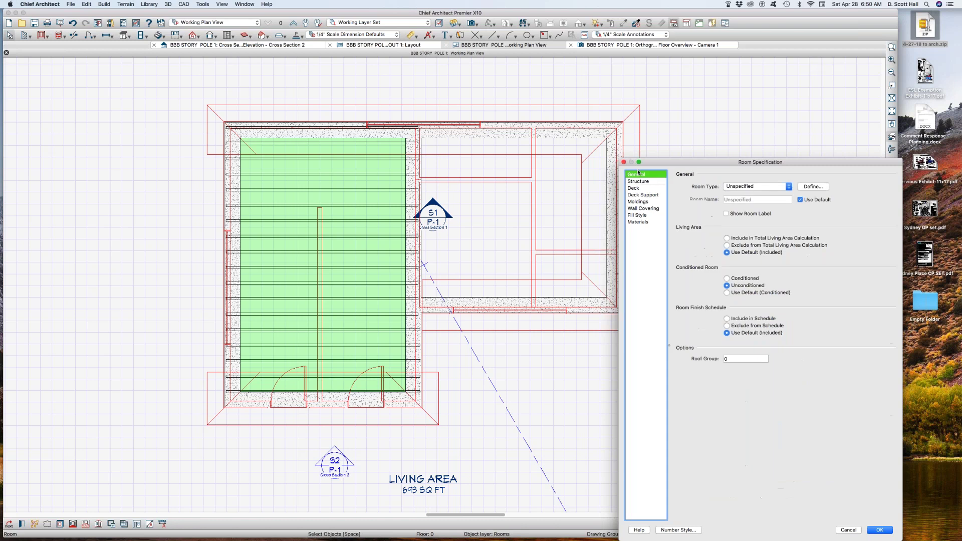
pyautogui.click(730, 189)
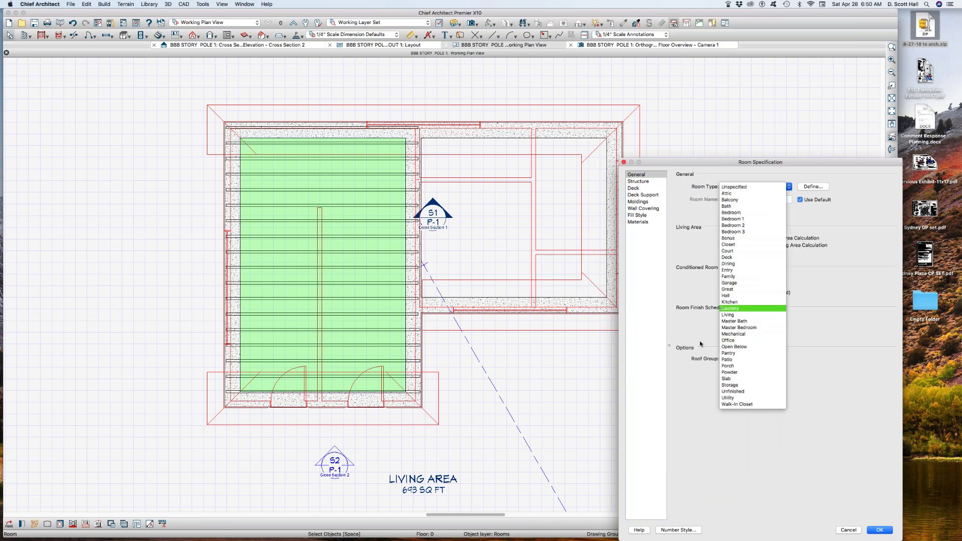
pyautogui.click(740, 347)
pyautogui.press('Return')
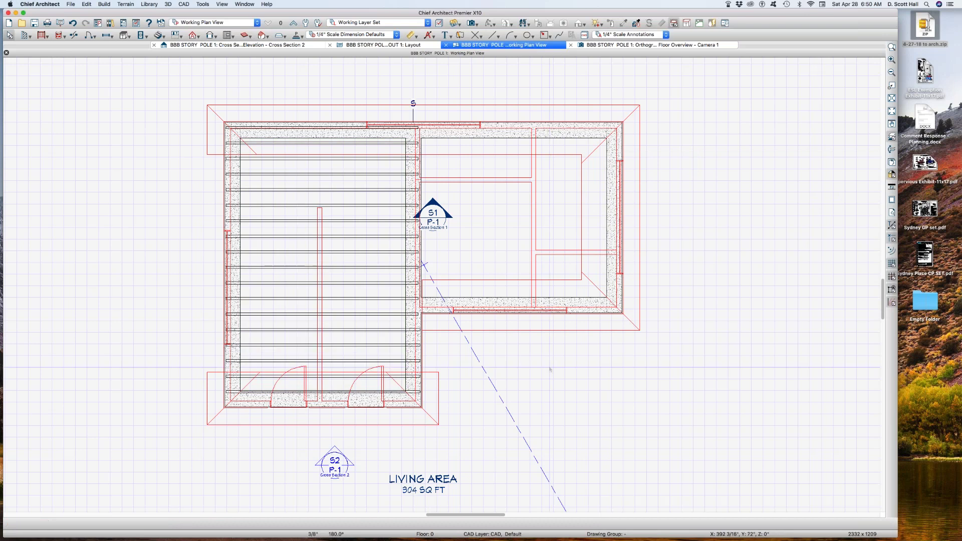
# Inspect the foundation in a new orthographic 3D overview and close that view
pyautogui.press('o')
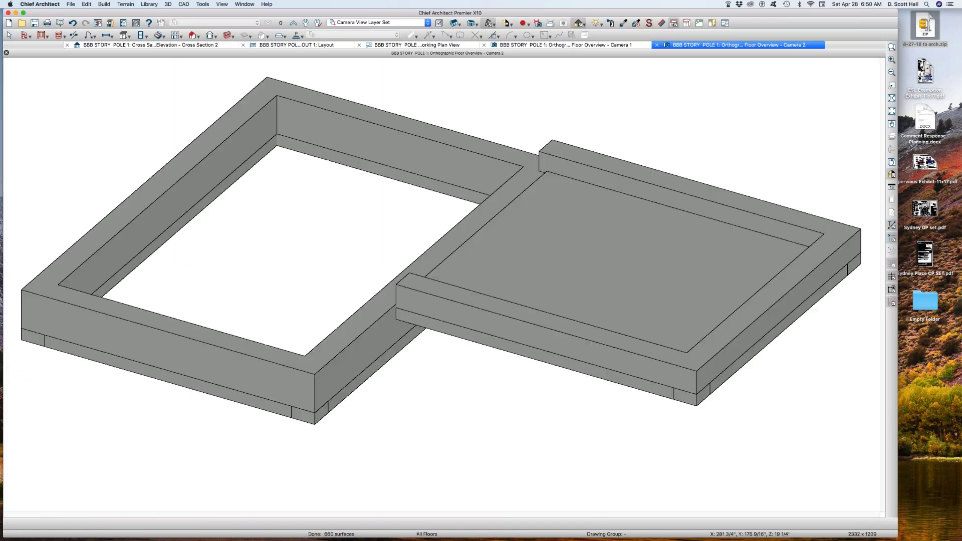
pyautogui.moveTo(450, 213); pyautogui.dragTo(464, 242, button='middle')
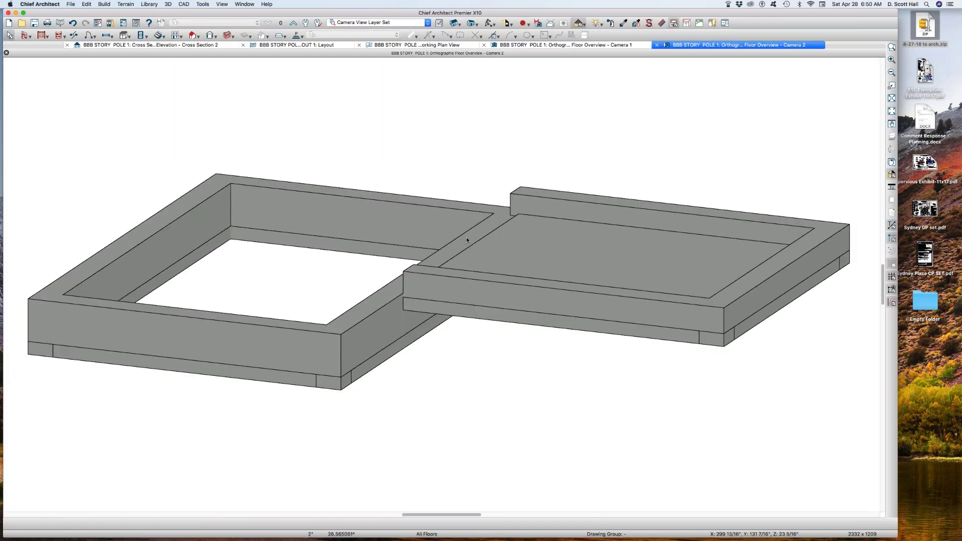
pyautogui.press('super+w')
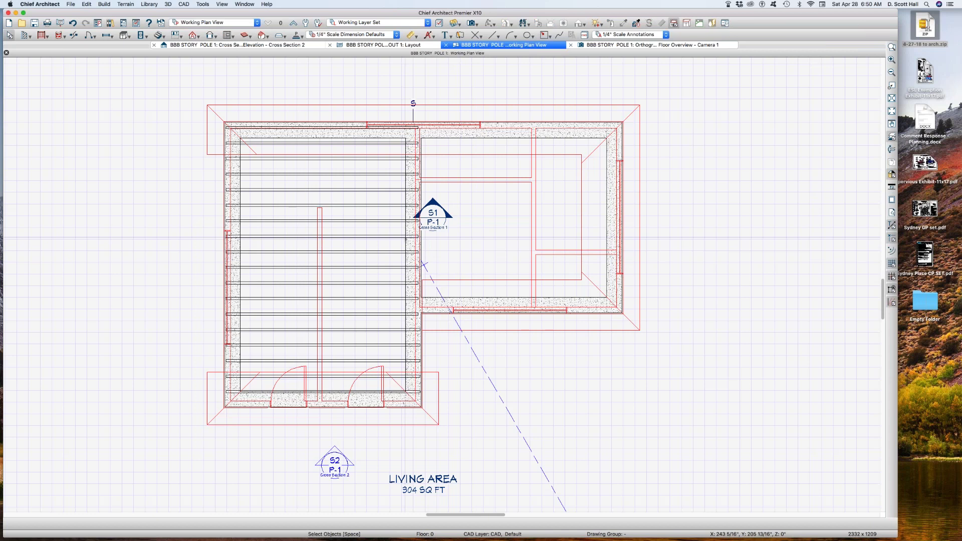
# Insert a 1" top layer into the floor structure of the large first-floor room, above the 12" layer
pyautogui.click(350, 147)
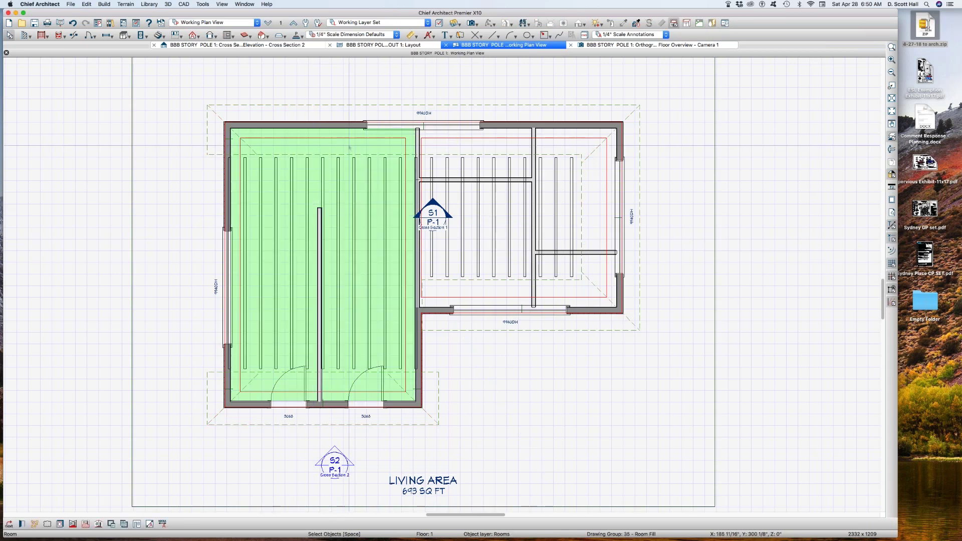
pyautogui.doubleClick(350, 147)
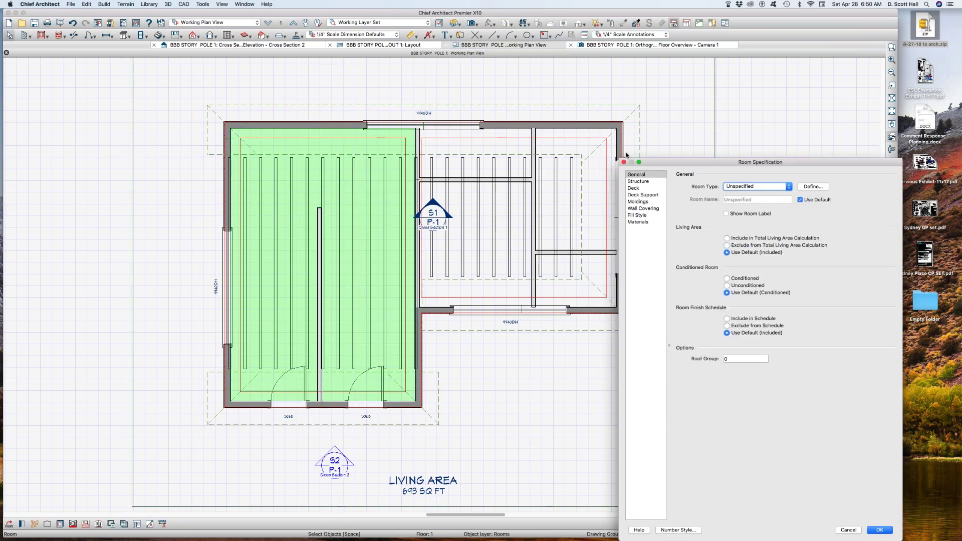
pyautogui.click(649, 182)
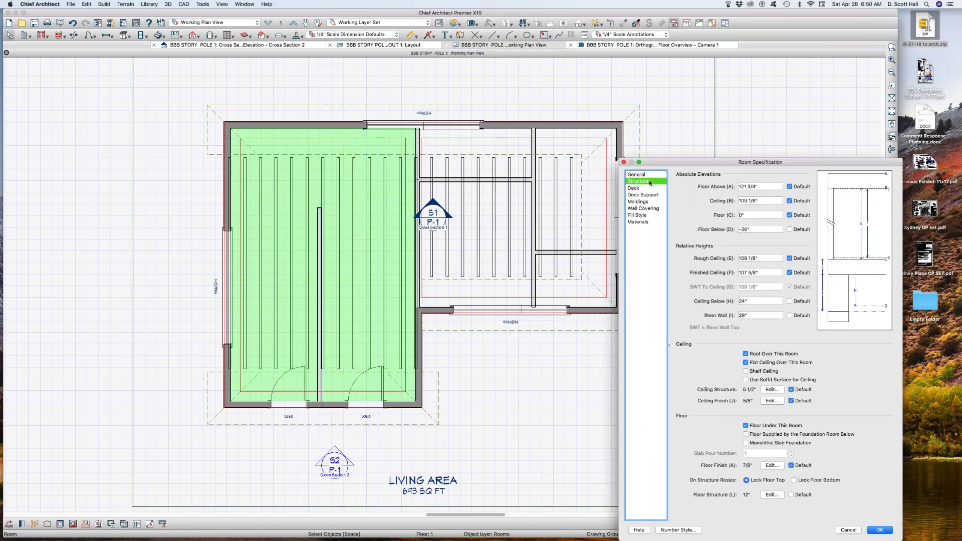
pyautogui.click(772, 495)
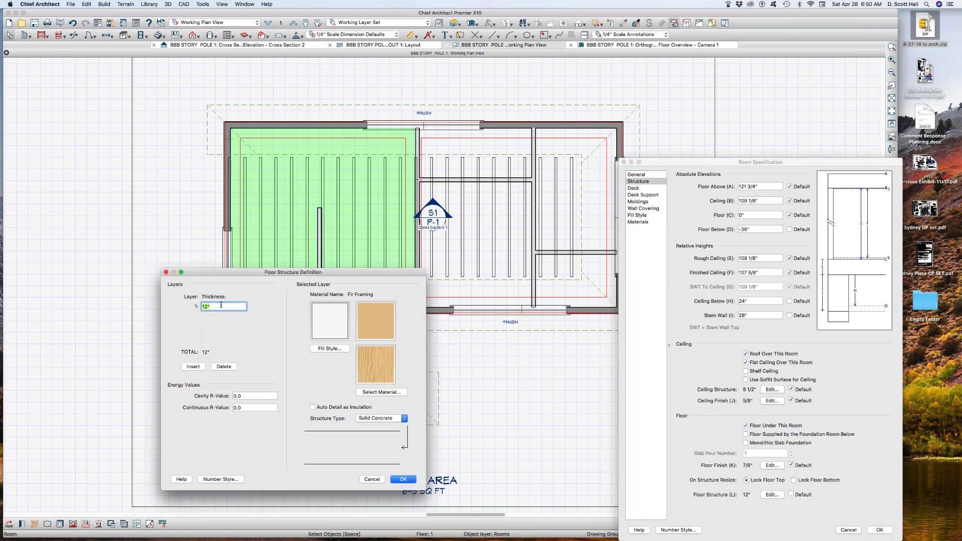
pyautogui.click(193, 366)
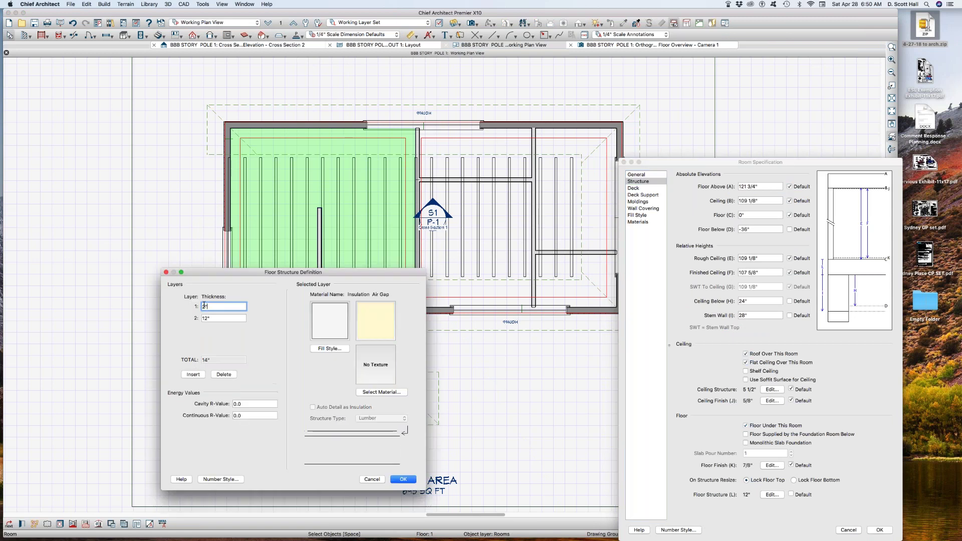
pyautogui.write('1')
# Assign the Fir Stud 16" OC plan material to the new floor layer and accept the room settings
pyautogui.click(377, 393)
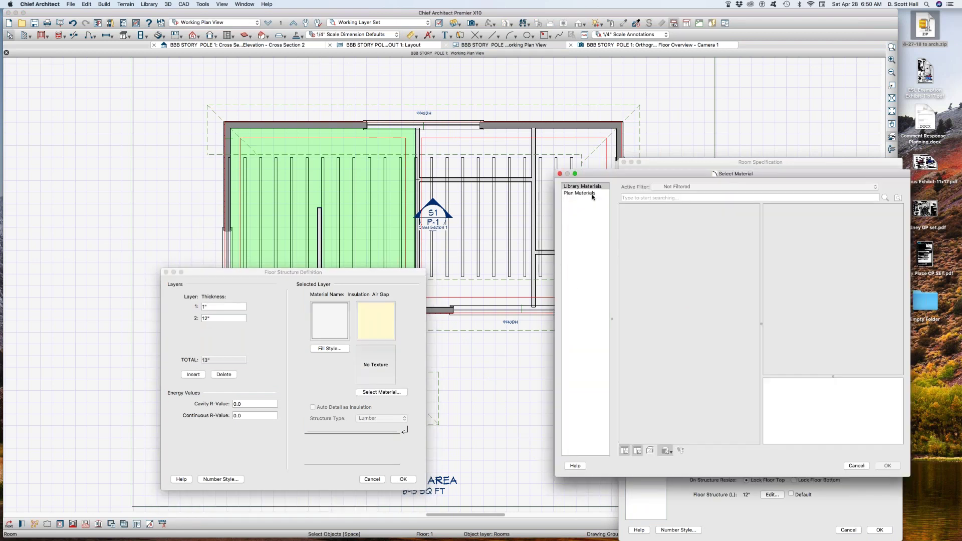
pyautogui.click(593, 194)
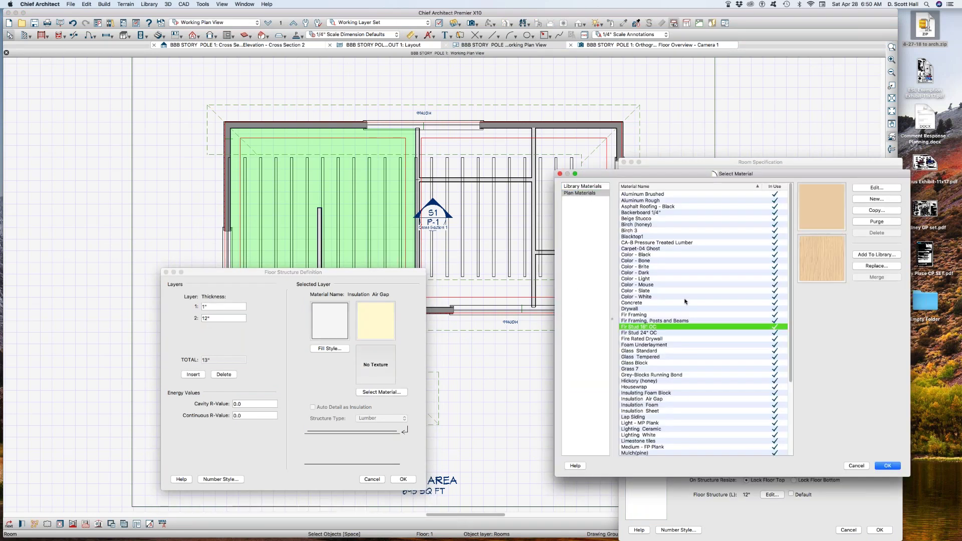
pyautogui.press('Return')
pyautogui.press('Return')
pyautogui.press('Return')
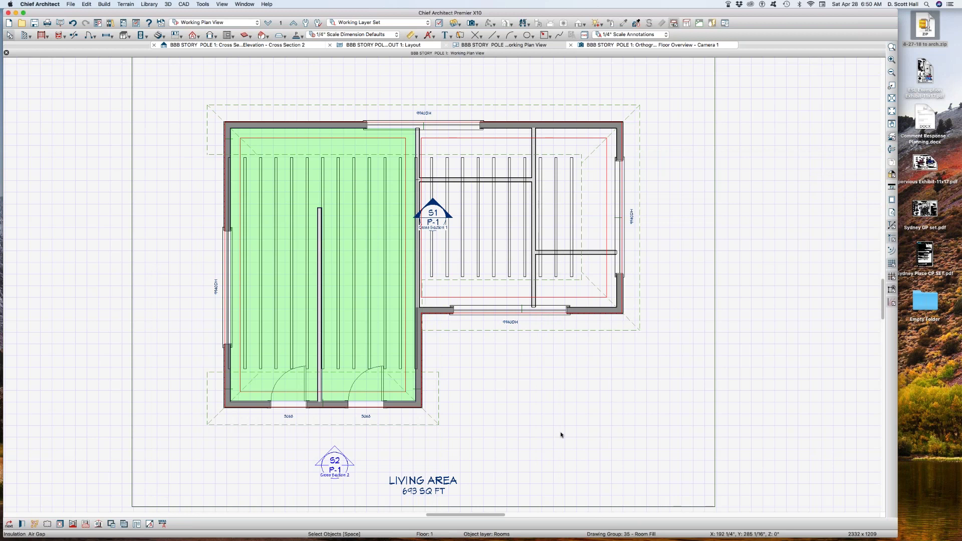
# Review the existing orthographic foundation overview, Camera 1, and close it
pyautogui.click(561, 434)
pyautogui.scroll(-1, 574, 397)
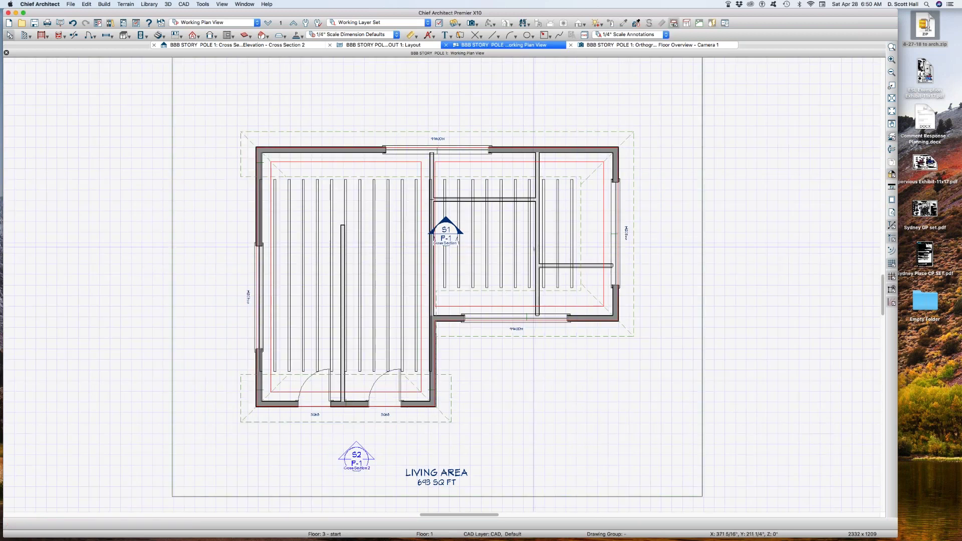
pyautogui.click(535, 248)
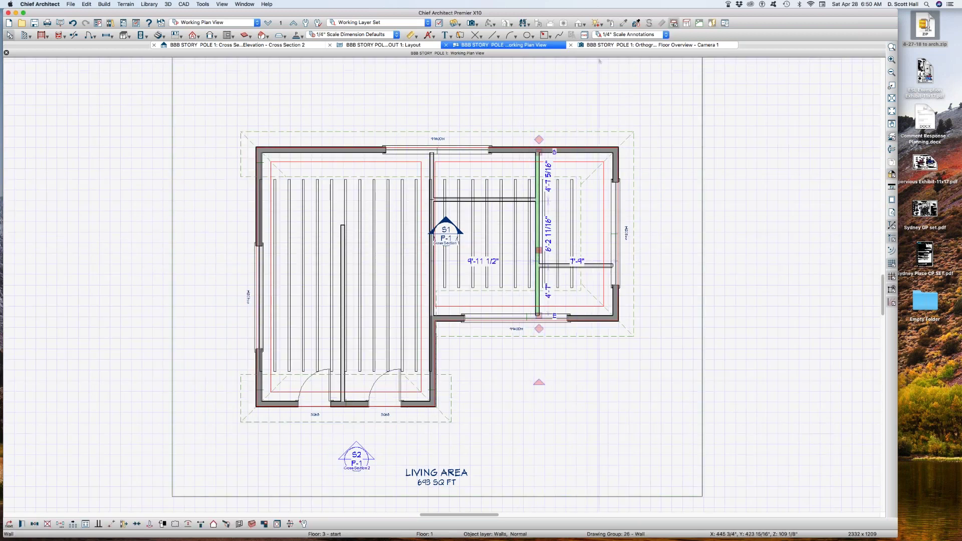
pyautogui.click(602, 46)
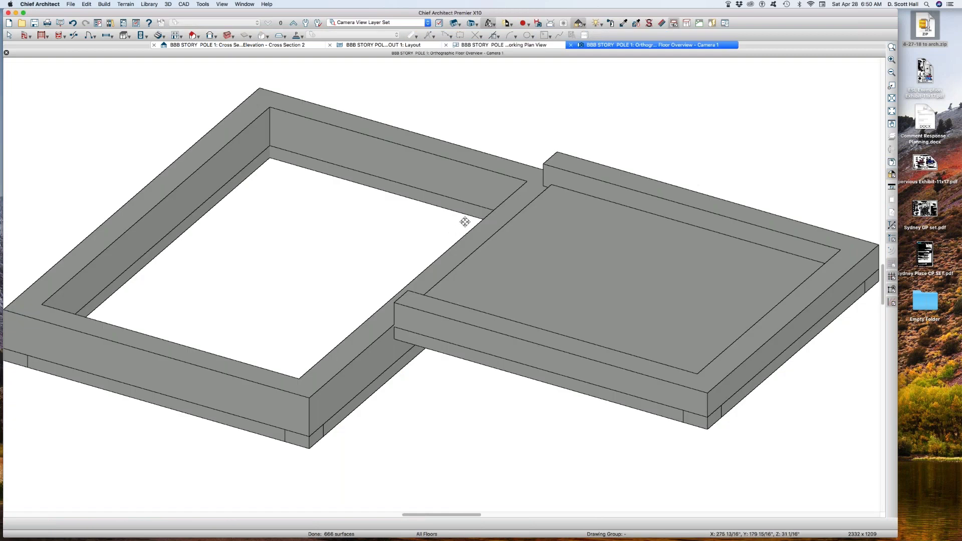
pyautogui.press('super+w')
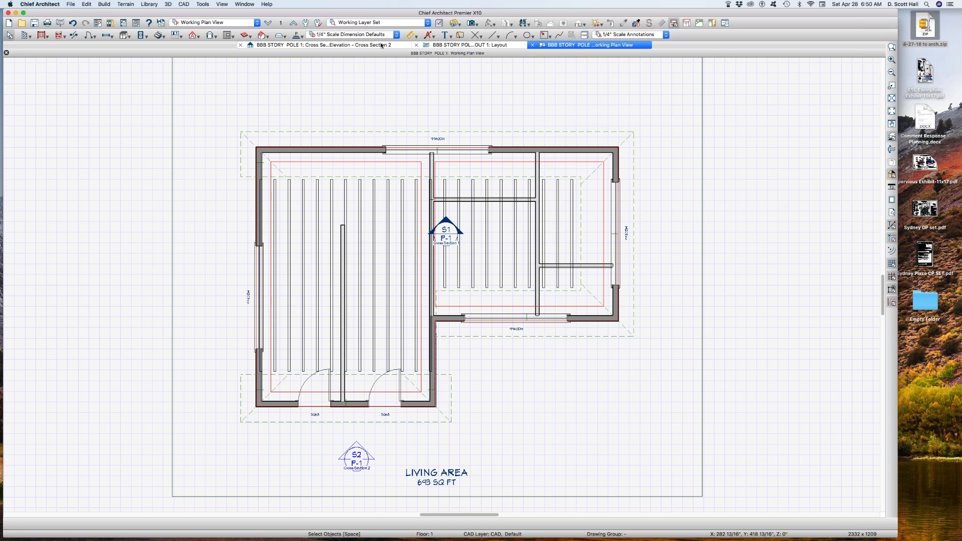
# Replace the outdated story pole dimensions in Cross Section 2 with newly generated ones
pyautogui.scroll(-3, 410, 151)
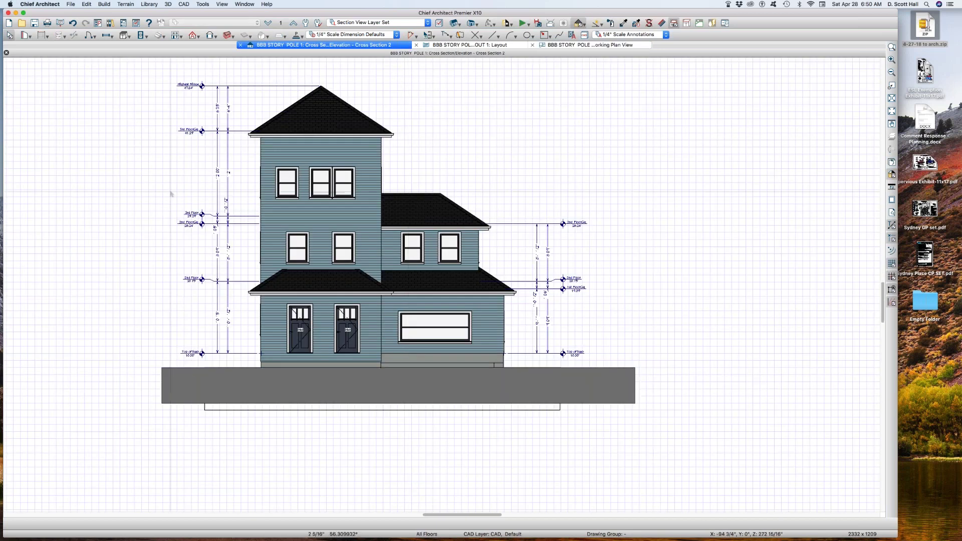
pyautogui.press('d')
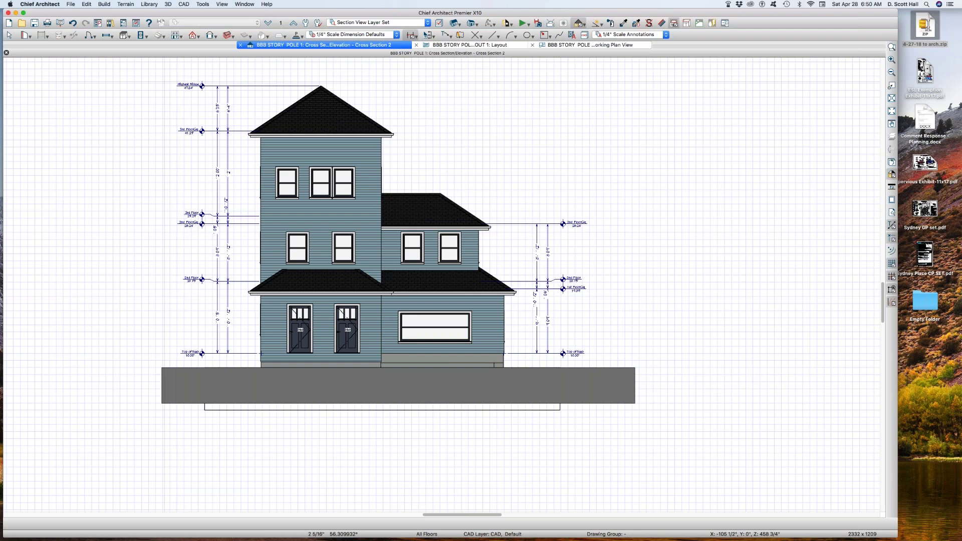
pyautogui.moveTo(129, 70); pyautogui.dragTo(602, 366)
pyautogui.press('Delete')
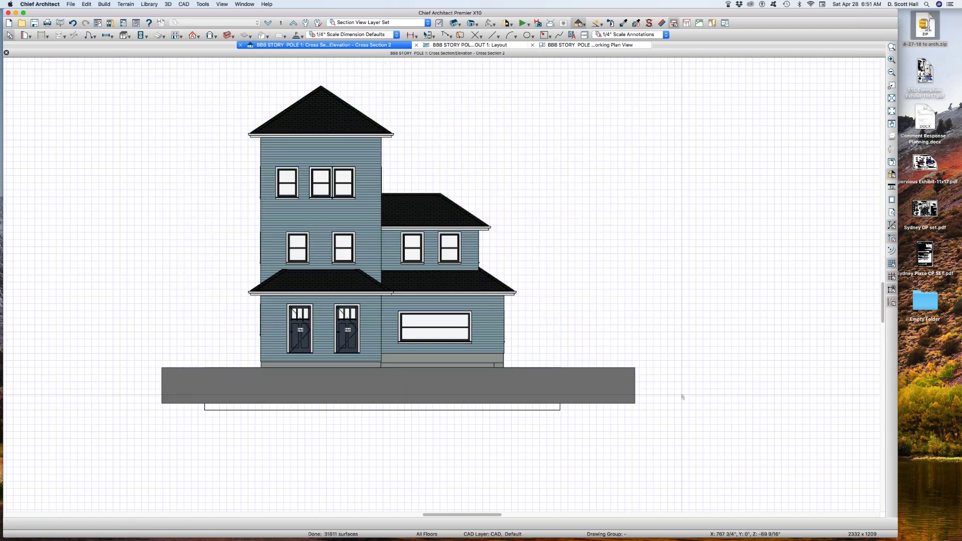
pyautogui.press('super+z')
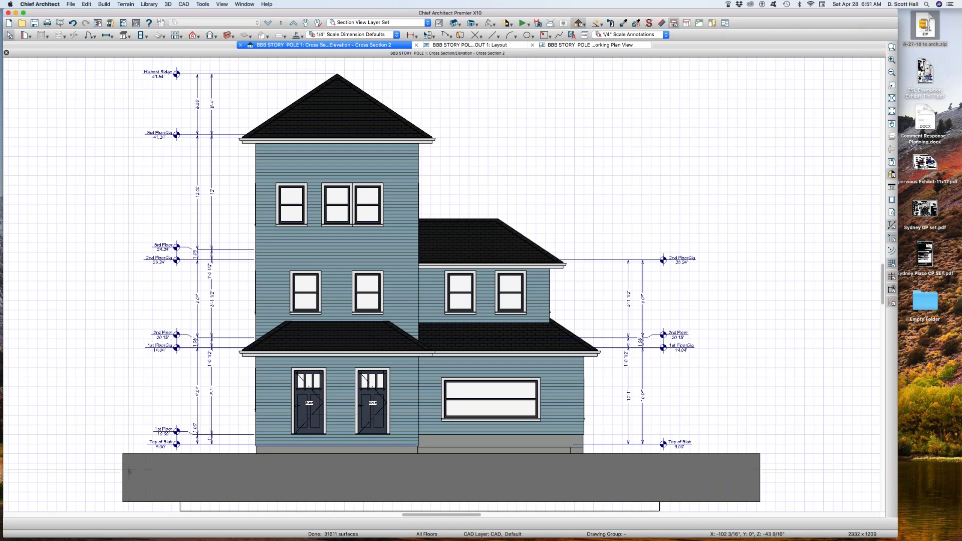
# Examine the first-floor and top-of-slab elevation markers on both sides of the building in Cross Section 2
pyautogui.moveTo(90, 419); pyautogui.dragTo(327, 474)
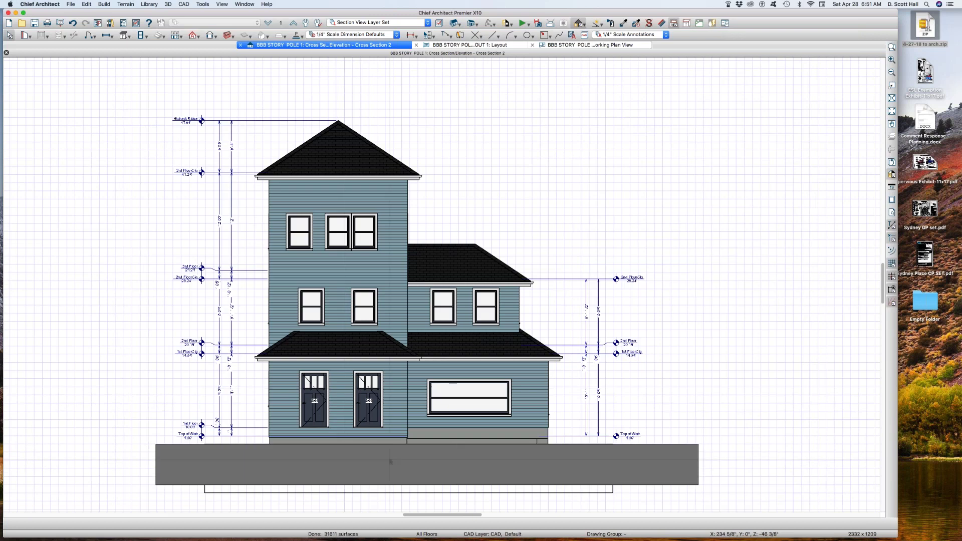
pyautogui.scroll(2, 505, 475)
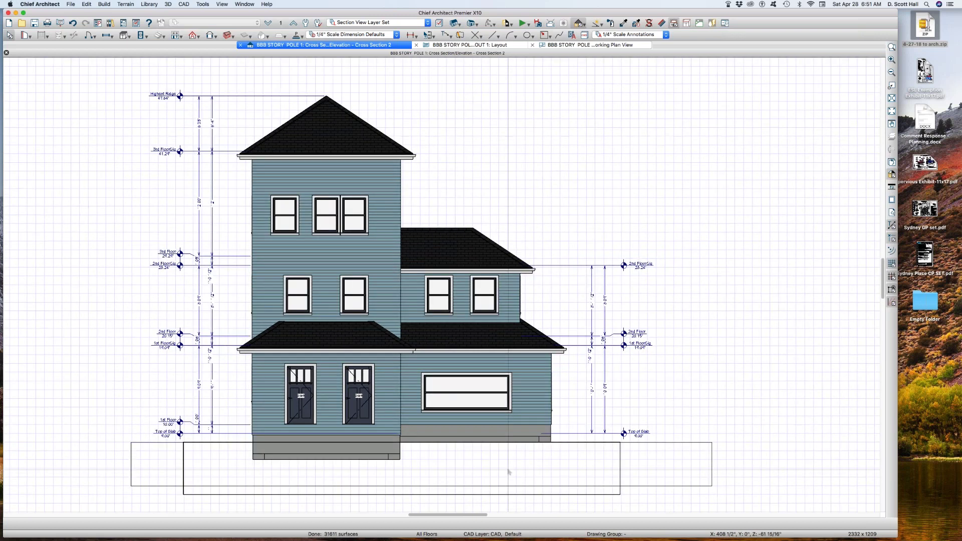
pyautogui.moveTo(503, 412); pyautogui.dragTo(681, 443)
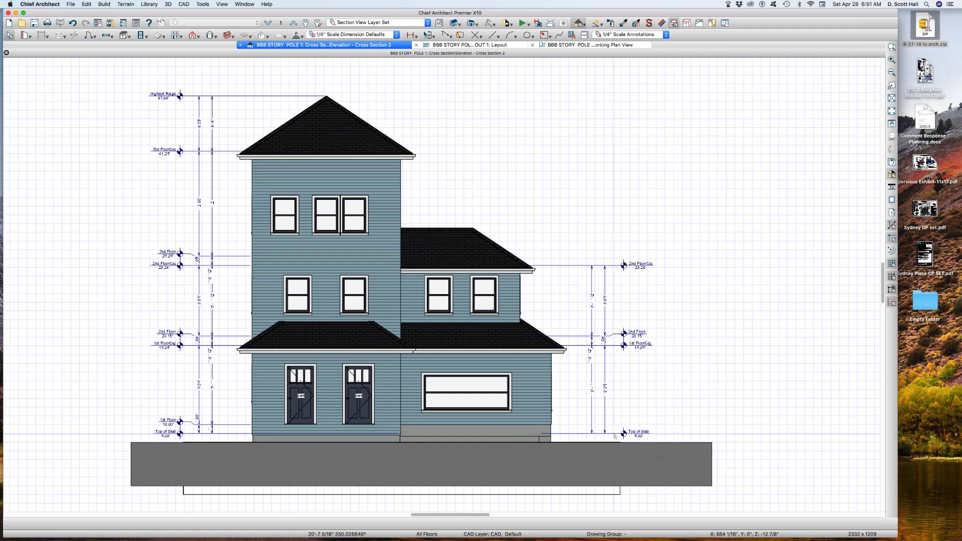
# Tile the open section, plan and layout views side by side, and show the first-floor plan up close
pyautogui.press('super+alt+t')
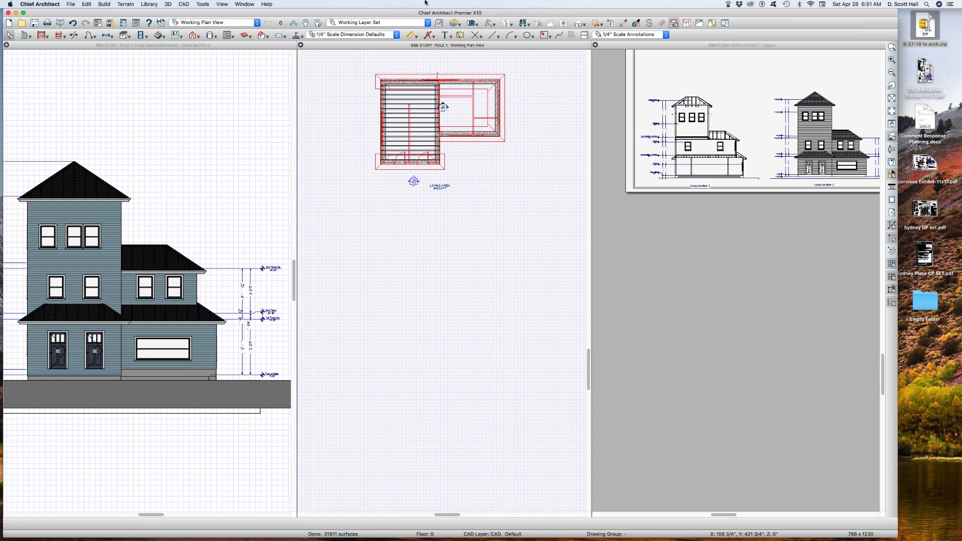
pyautogui.scroll(2, 430, 97)
pyautogui.scroll(2, 470, 140)
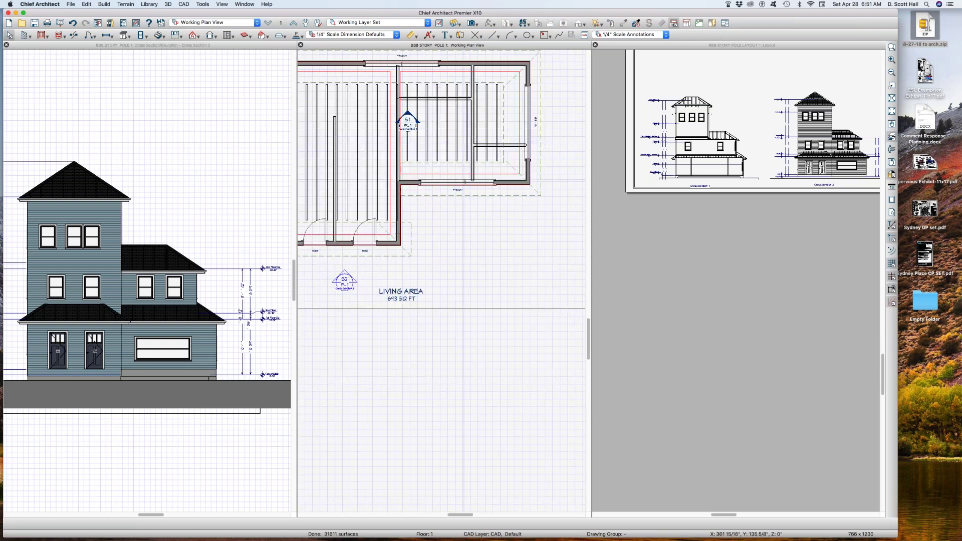
# Shorten two interior partitions in the small wing to about 6' and 13', and delete the third to form one open room
pyautogui.click(459, 171)
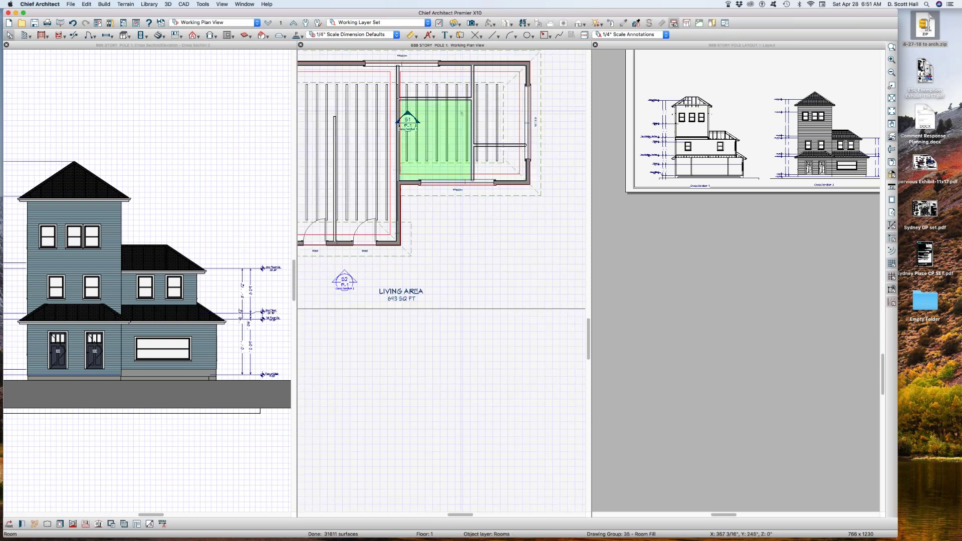
pyautogui.click(427, 97)
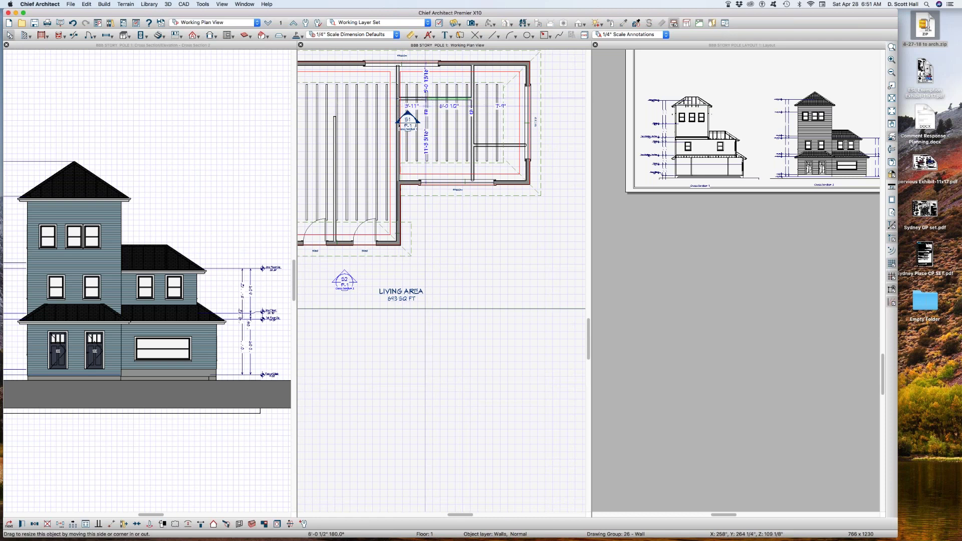
pyautogui.moveTo(426, 99); pyautogui.dragTo(427, 99)
pyautogui.click(450, 126)
pyautogui.click(474, 84)
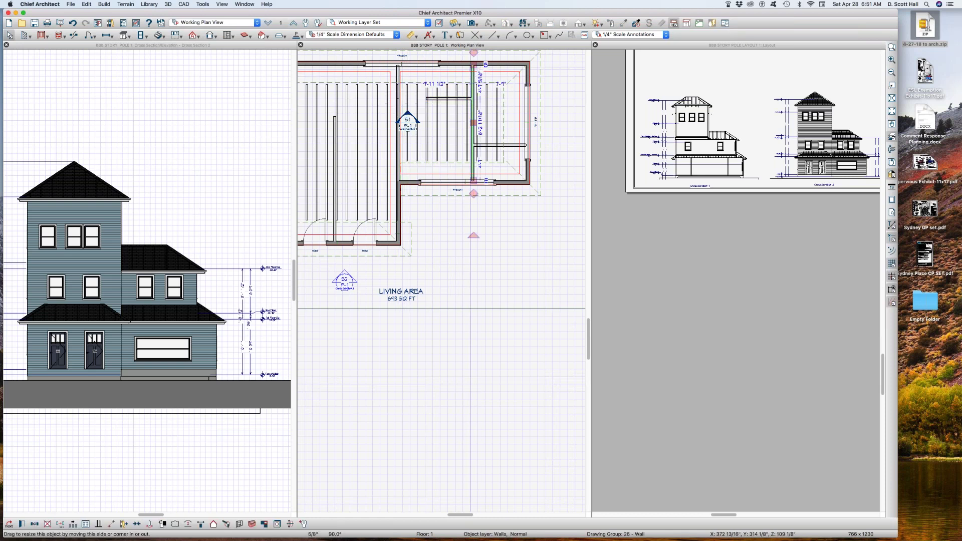
pyautogui.moveTo(473, 66); pyautogui.dragTo(473, 84)
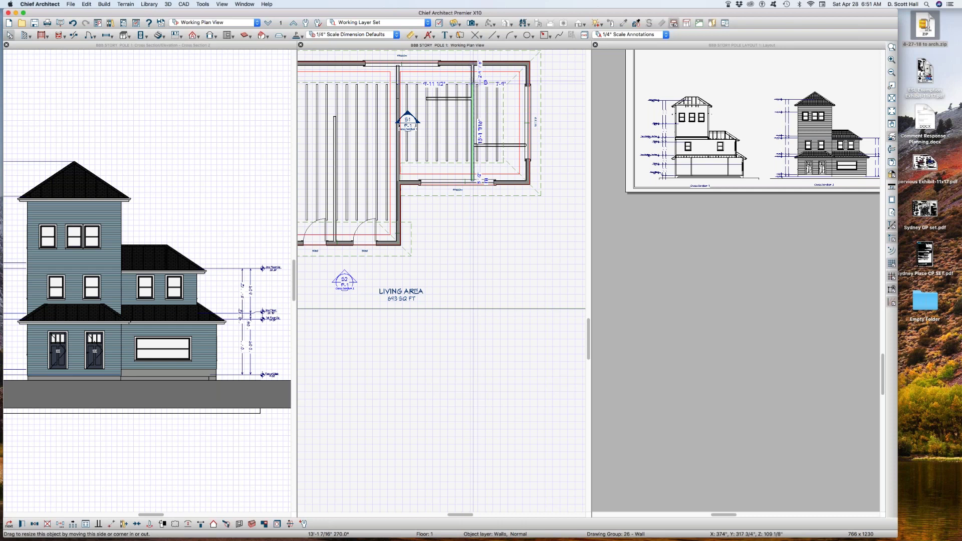
pyautogui.click(514, 144)
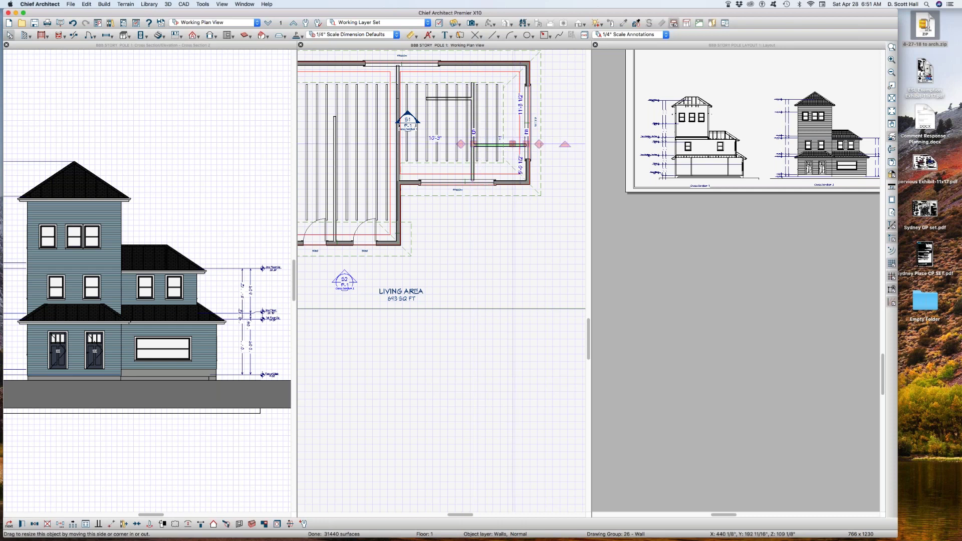
pyautogui.press('Delete')
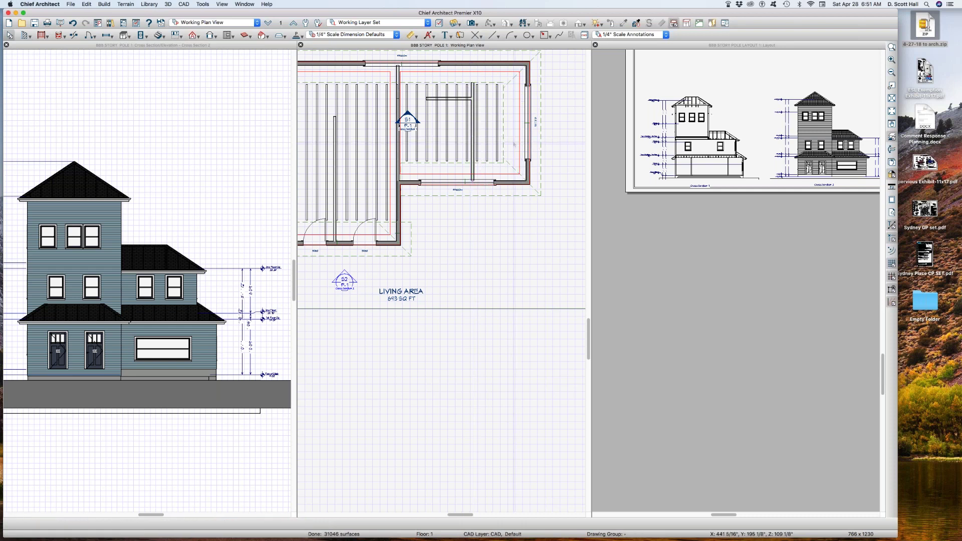
# Set the absolute floor elevation of the first-floor room in the small wing to 0"
pyautogui.click(516, 115)
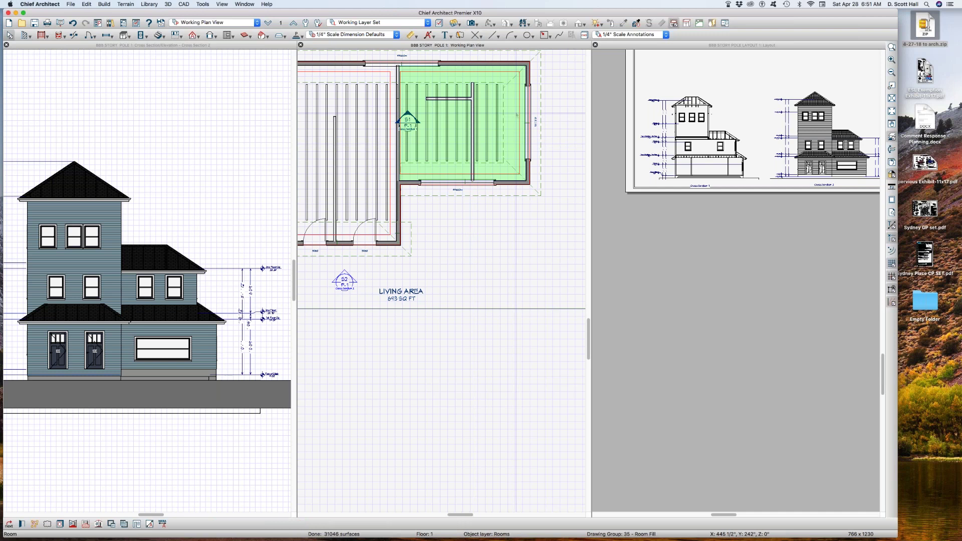
pyautogui.doubleClick(519, 115)
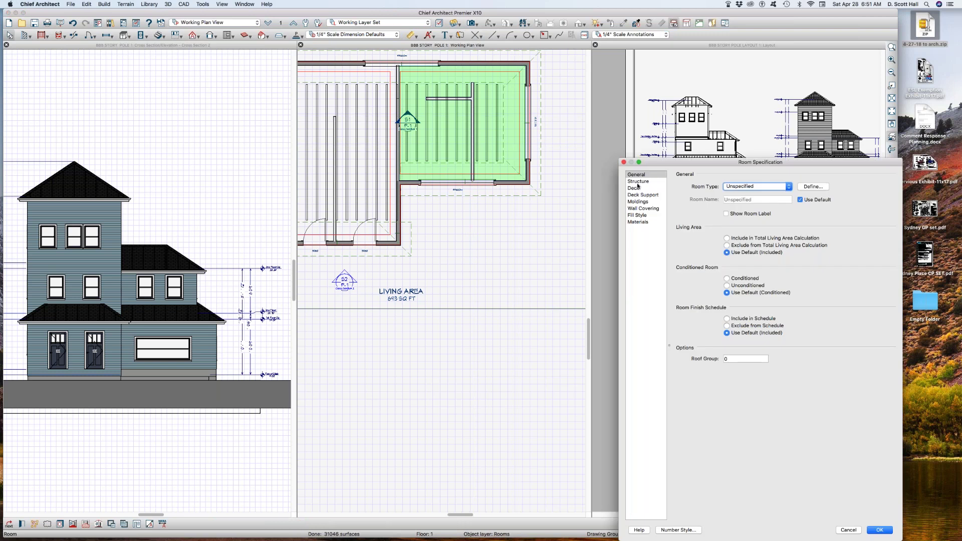
pyautogui.click(638, 182)
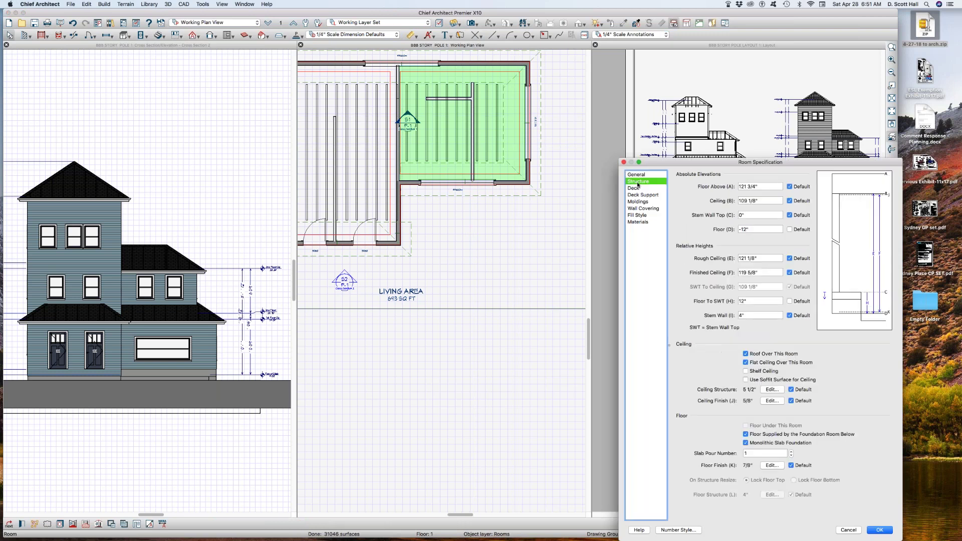
pyautogui.click(750, 230)
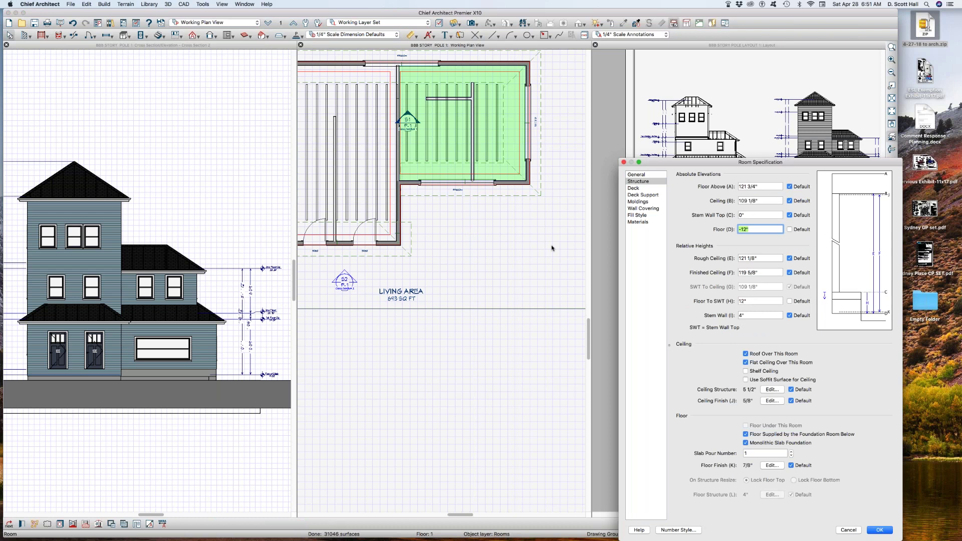
pyautogui.write('0')
pyautogui.press('Tab')
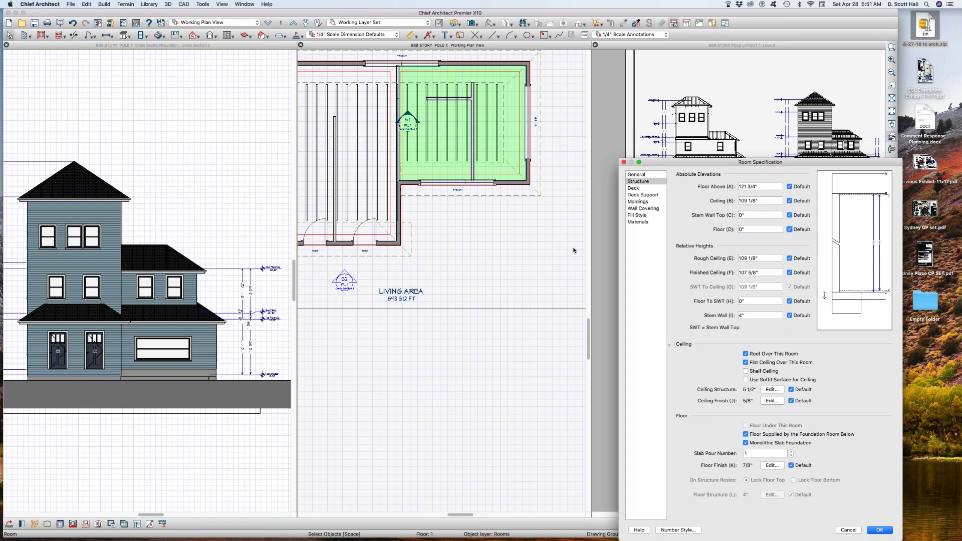
pyautogui.press('Return')
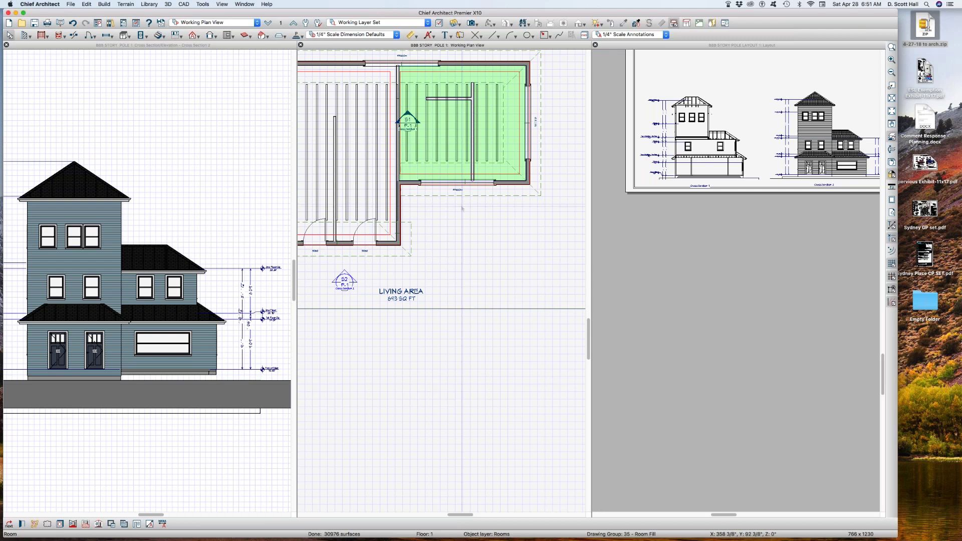
# Examine the small wing's foundation walls and the structure settings of its first-floor room
pyautogui.press('pagedown')
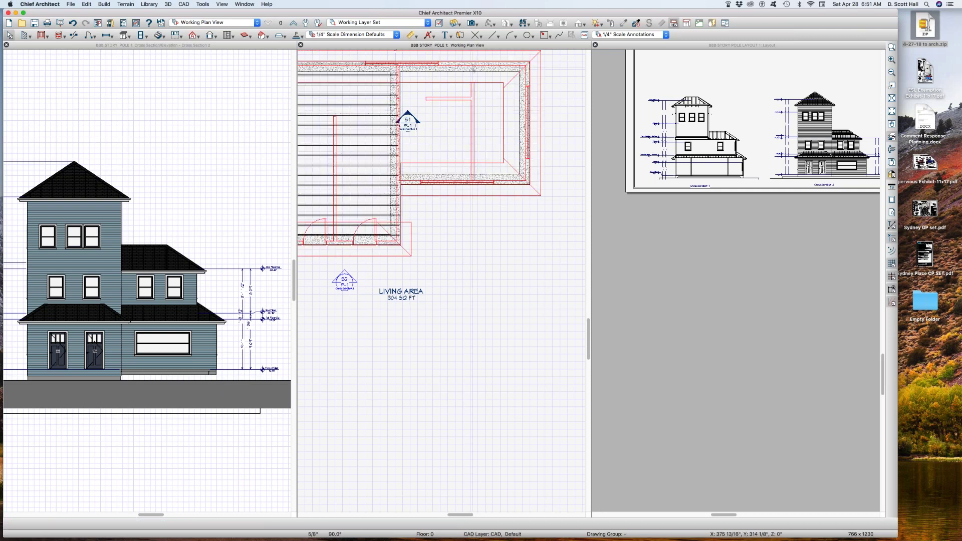
pyautogui.click(468, 66)
pyautogui.click(479, 179)
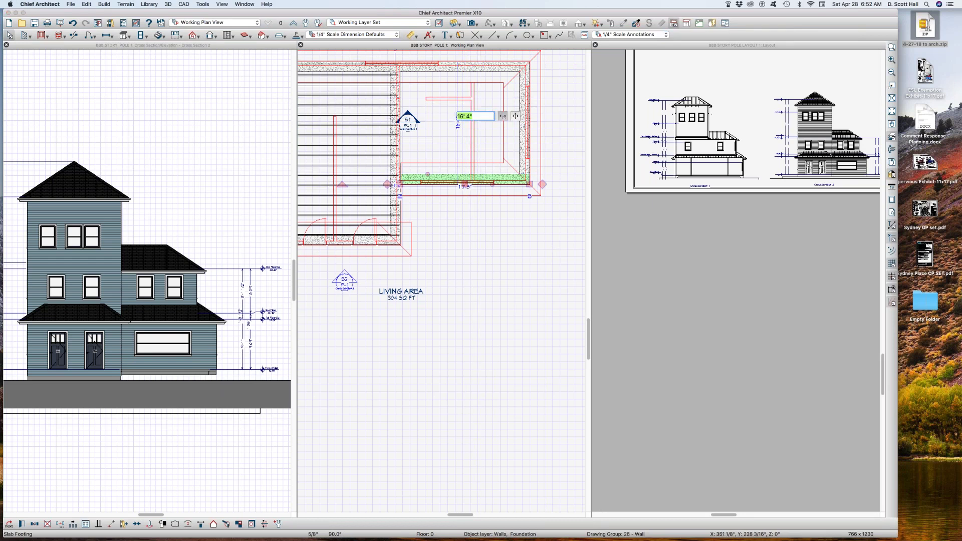
pyautogui.click(459, 129)
pyautogui.press('pageup')
pyautogui.click(462, 130)
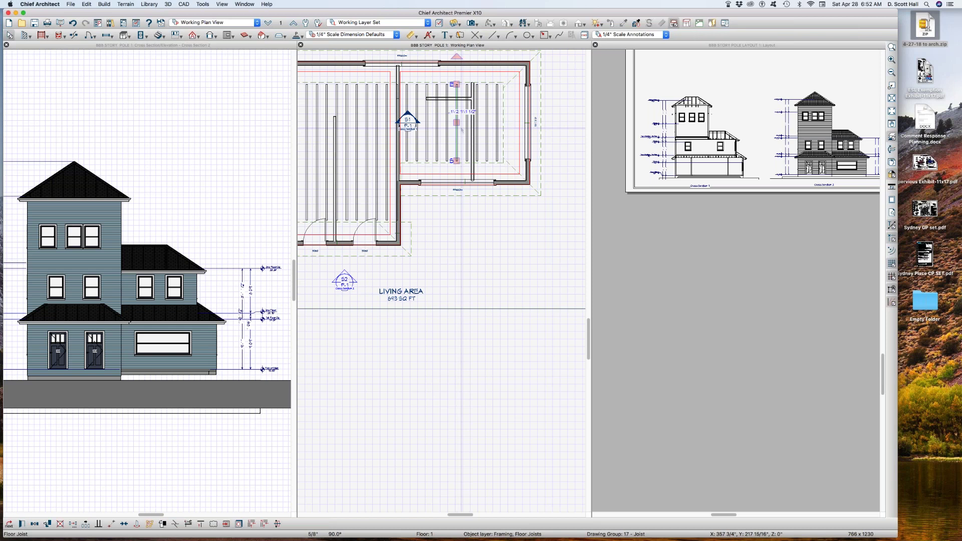
pyautogui.click(461, 130)
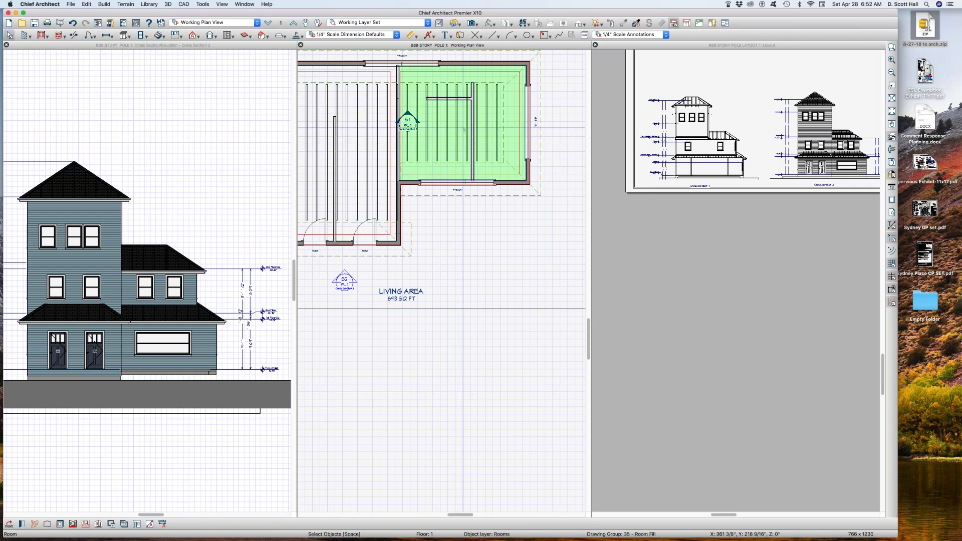
pyautogui.doubleClick(462, 129)
pyautogui.click(646, 181)
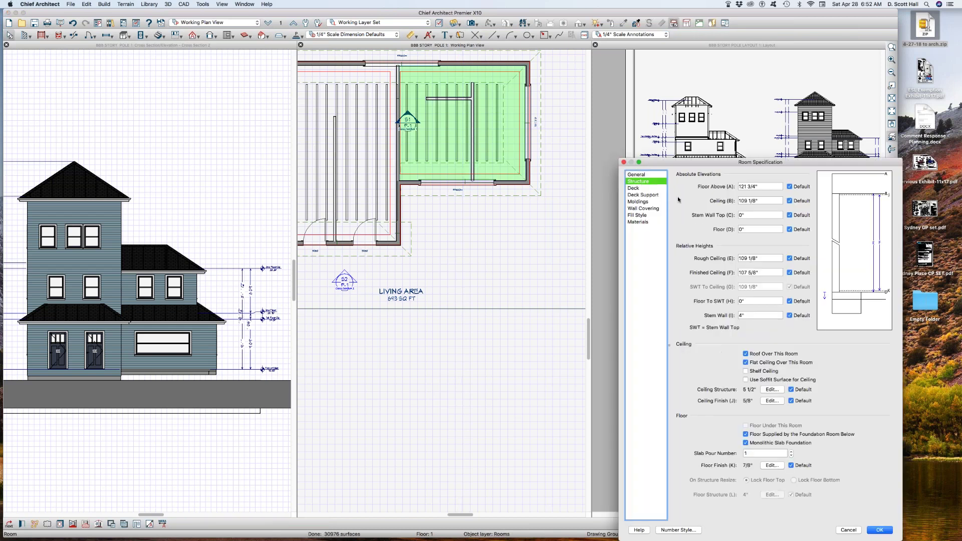
pyautogui.click(645, 175)
pyautogui.click(644, 181)
pyautogui.click(881, 530)
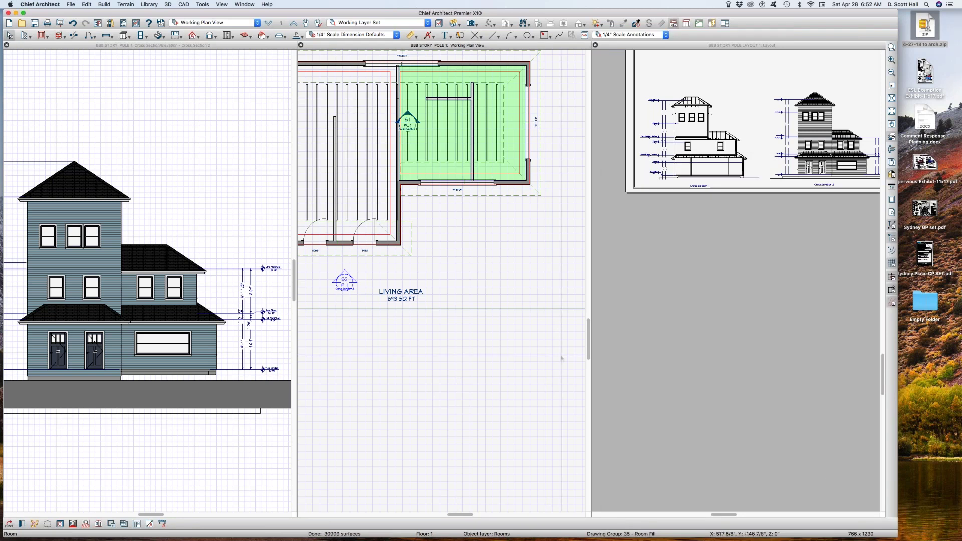
# On the foundation level, set the floor elevation of the room under the small wing to -12"
pyautogui.press('pagedown')
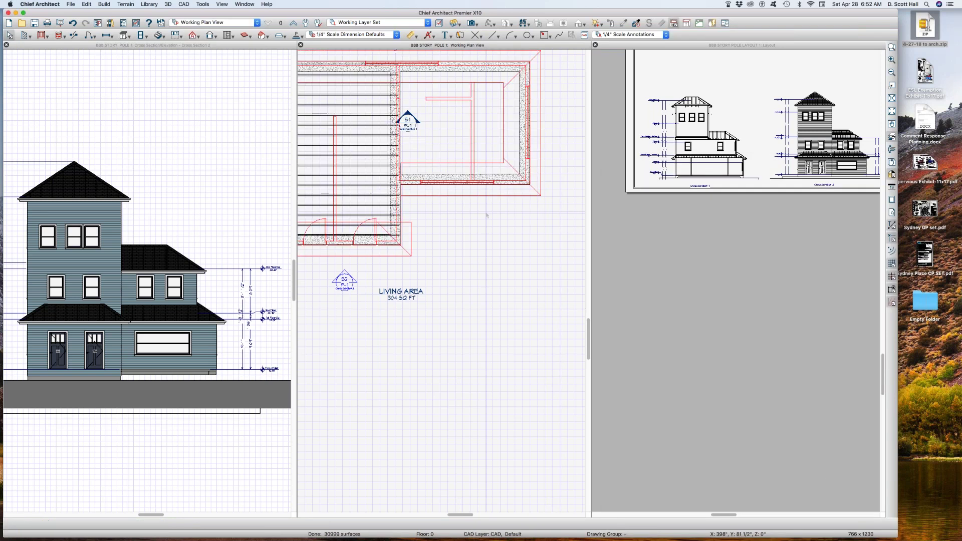
pyautogui.doubleClick(461, 127)
pyautogui.click(634, 181)
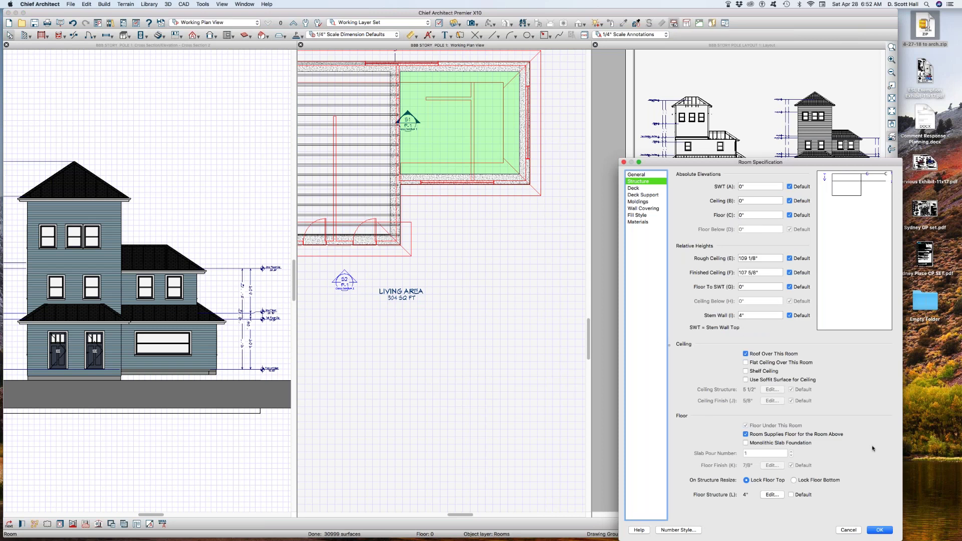
pyautogui.click(740, 216)
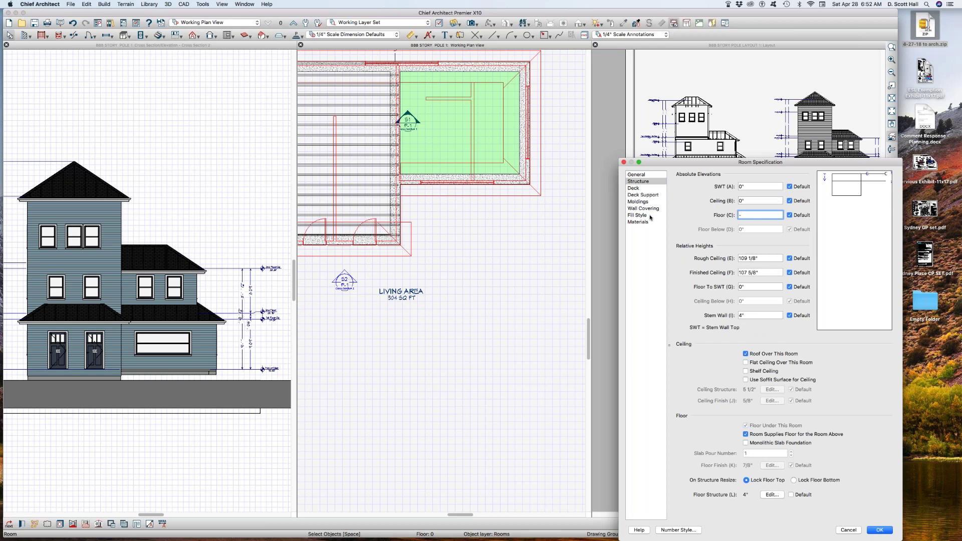
pyautogui.press('Return')
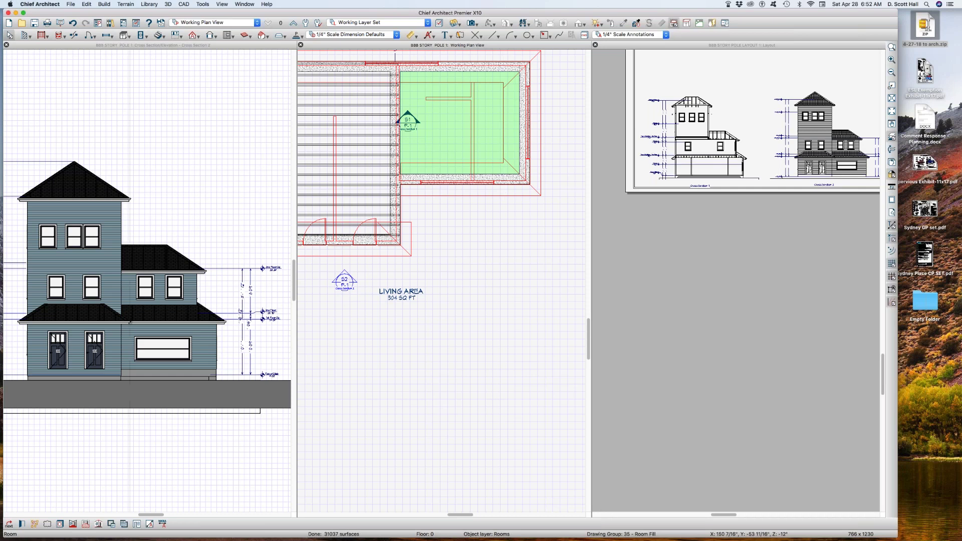
pyautogui.press('Escape')
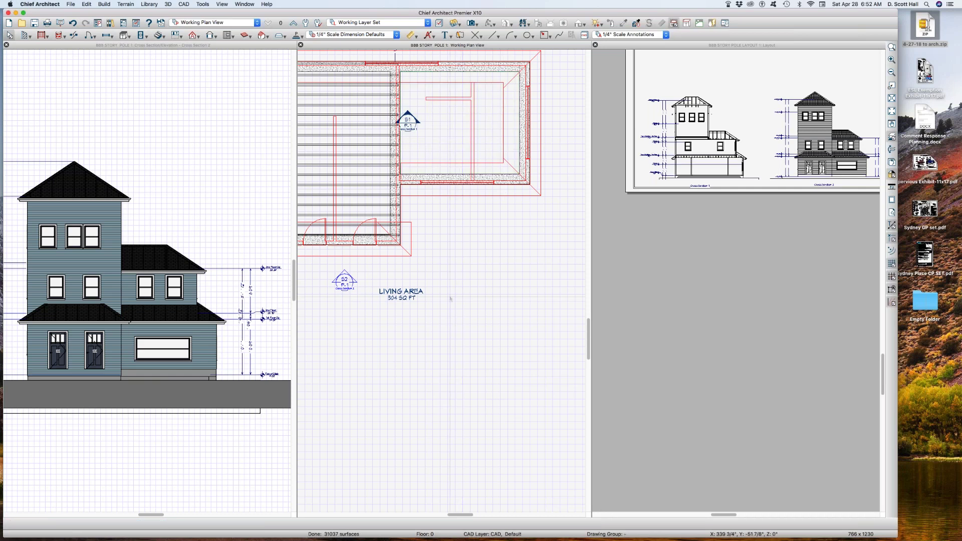
# Back on the first floor, reset the small wing room's floor elevation to 0", keeping its 16" stem wall
pyautogui.press('pageup')
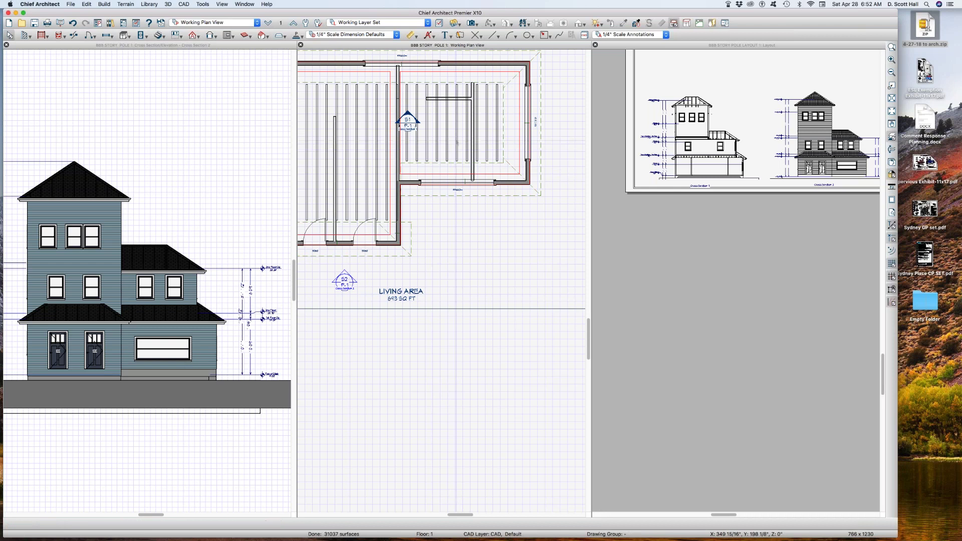
pyautogui.click(457, 172)
pyautogui.doubleClick(456, 171)
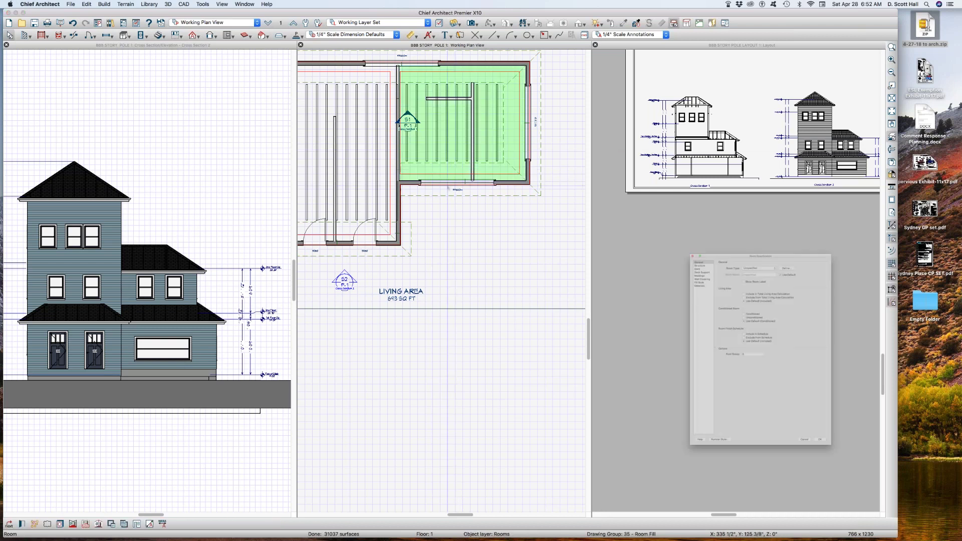
pyautogui.click(638, 182)
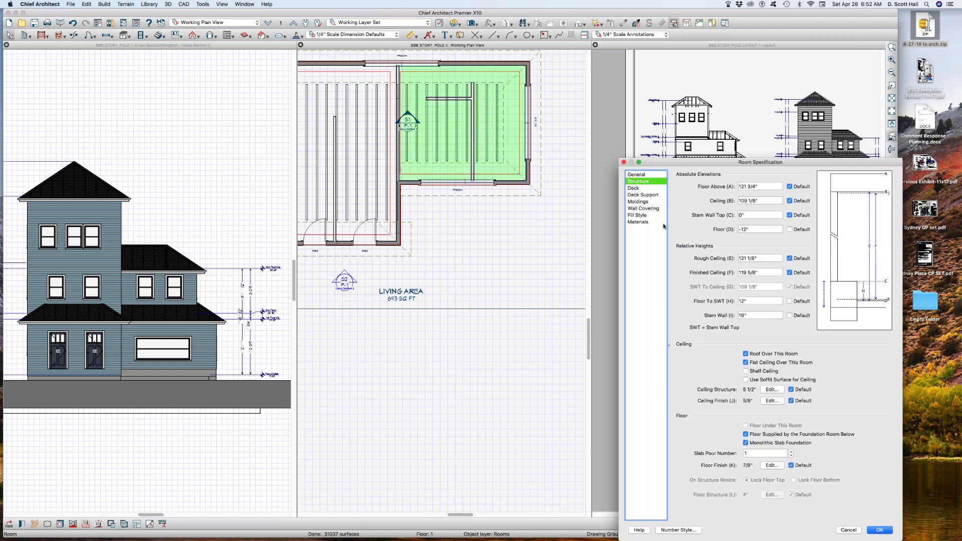
pyautogui.doubleClick(747, 229)
pyautogui.write('0')
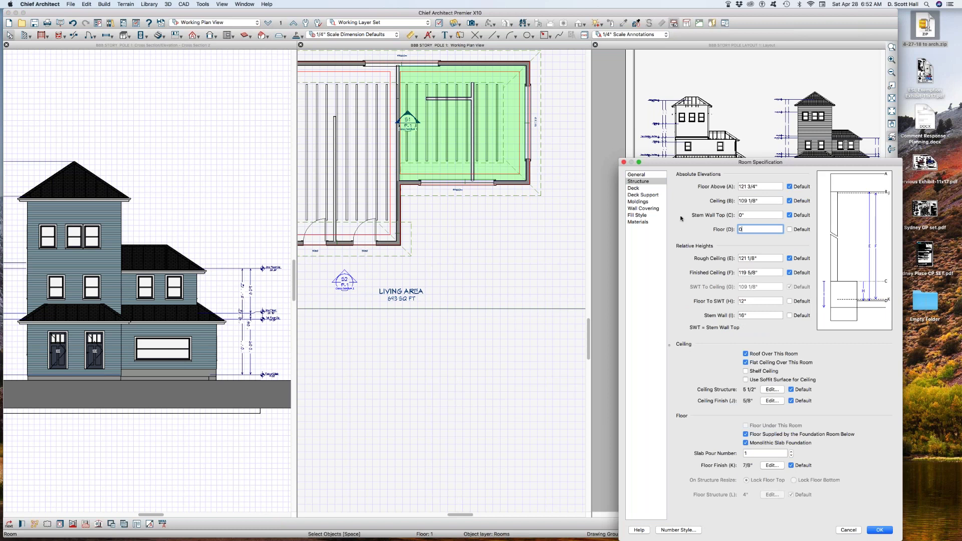
pyautogui.press('Tab')
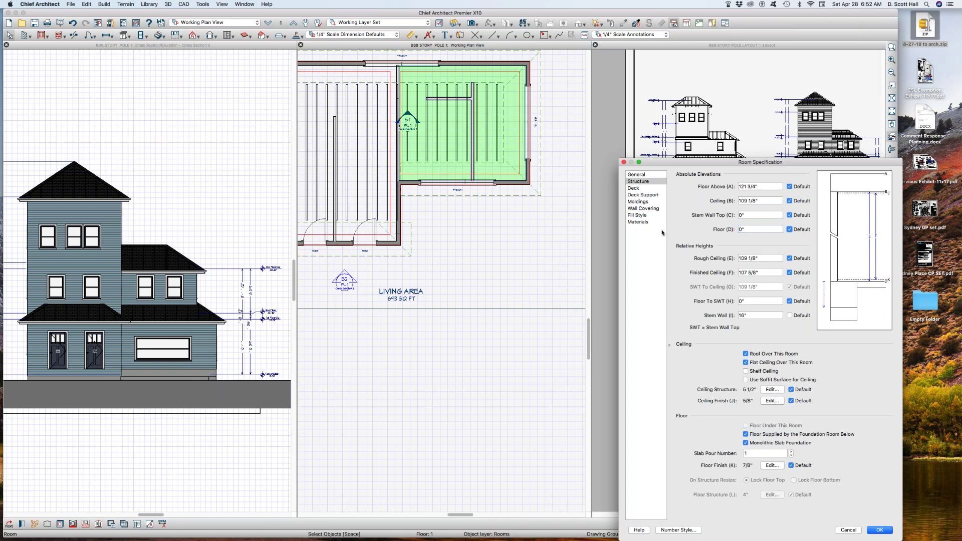
pyautogui.press('Return')
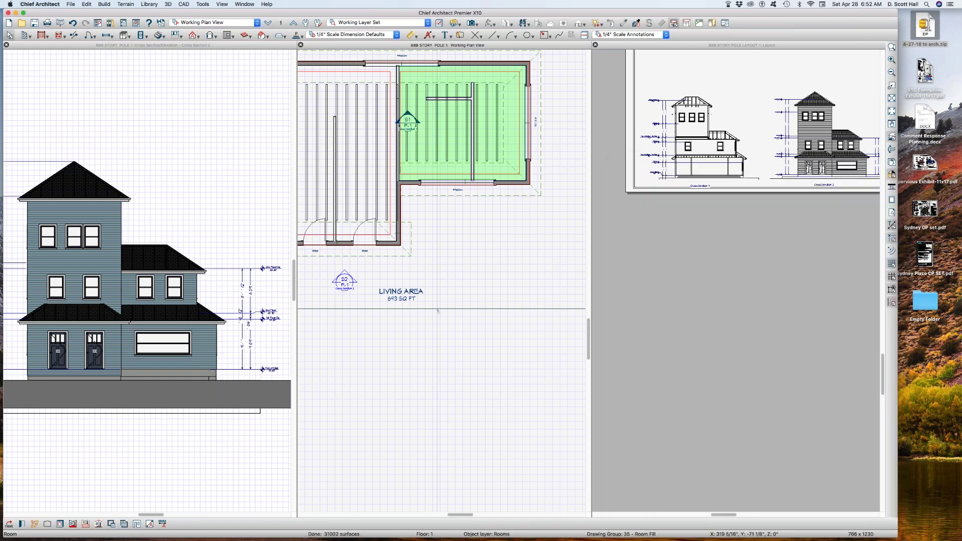
# Return from tiled to tabbed views with Cross Section 2 filling the drawing area
pyautogui.click(448, 308)
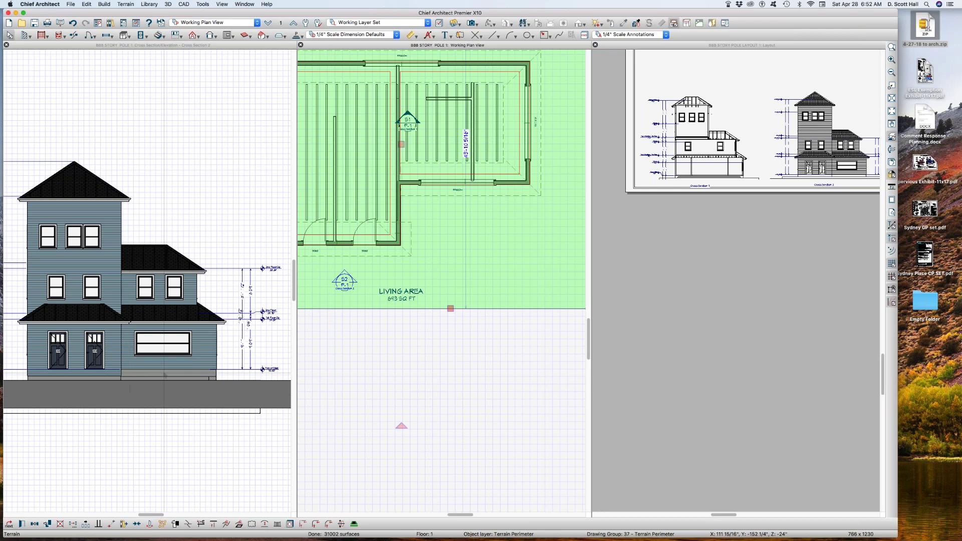
pyautogui.scroll(-4, 164, 371)
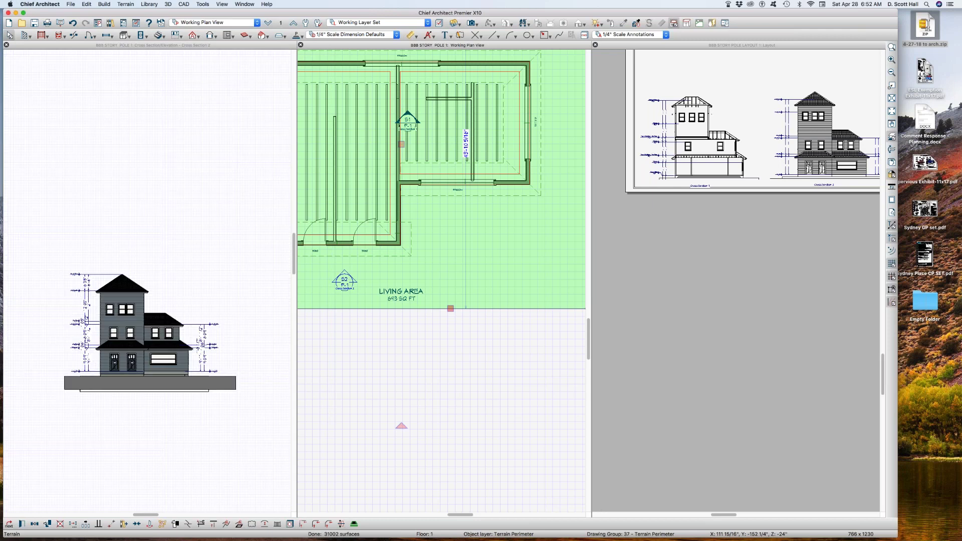
pyautogui.click(264, 62)
pyautogui.hotkey('shift', 'F5')
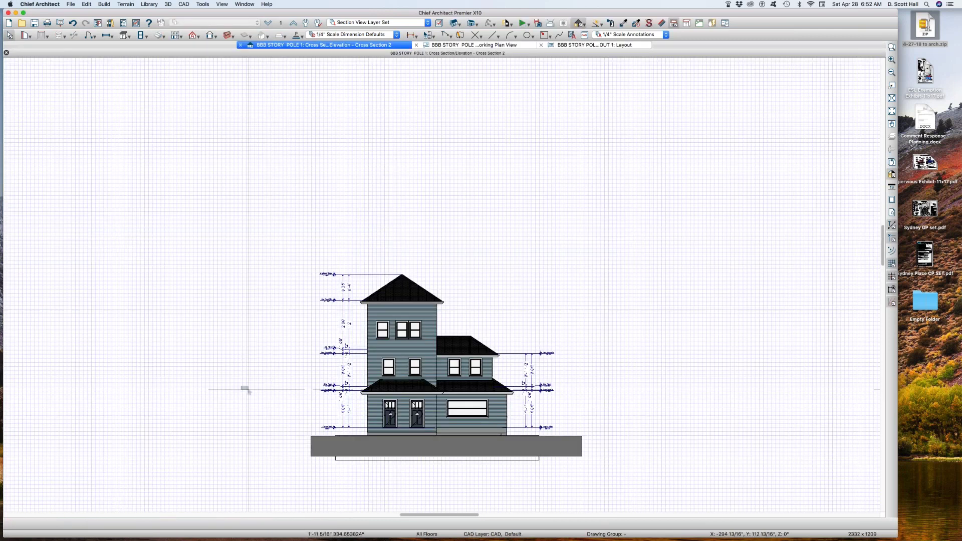
# Examine the top-of-slab markers and story pole dimensions on both sides of the house against the foundation in Cross Section 2
pyautogui.moveTo(241, 386); pyautogui.dragTo(589, 457)
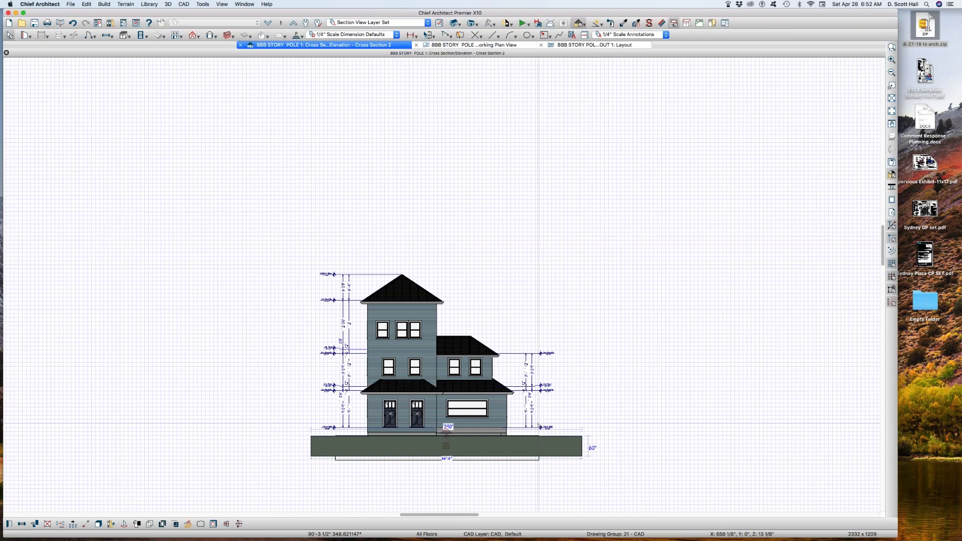
pyautogui.scroll(3, 541, 430)
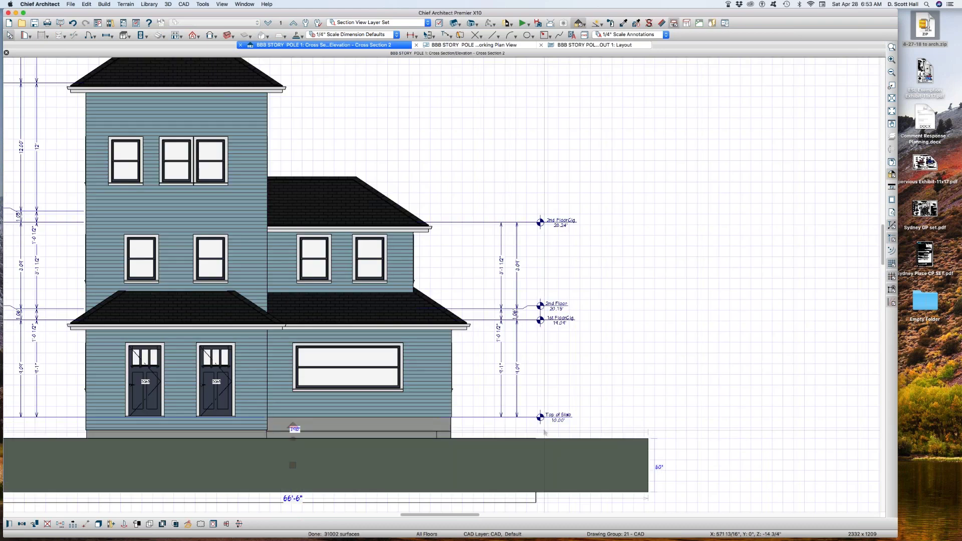
pyautogui.scroll(1, 543, 424)
pyautogui.click(509, 383)
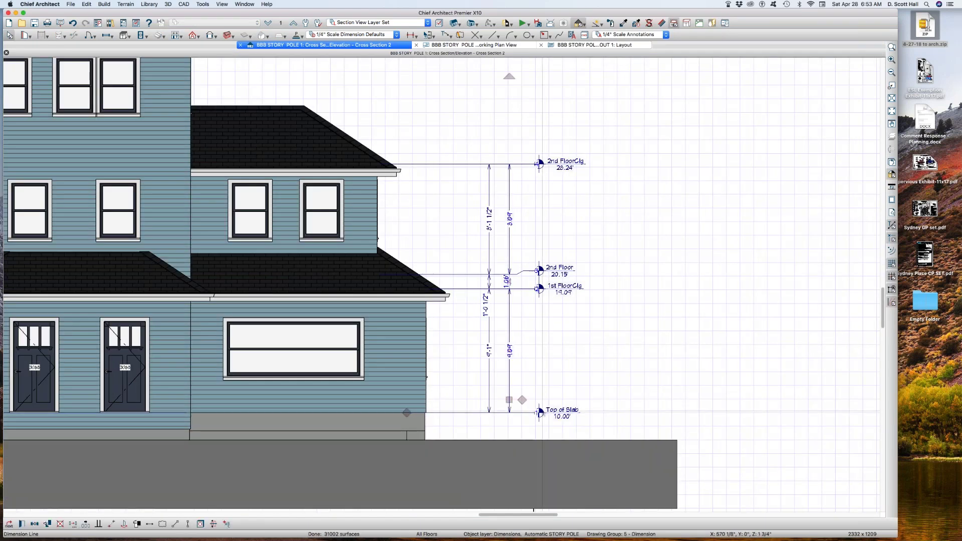
pyautogui.scroll(-3, 591, 384)
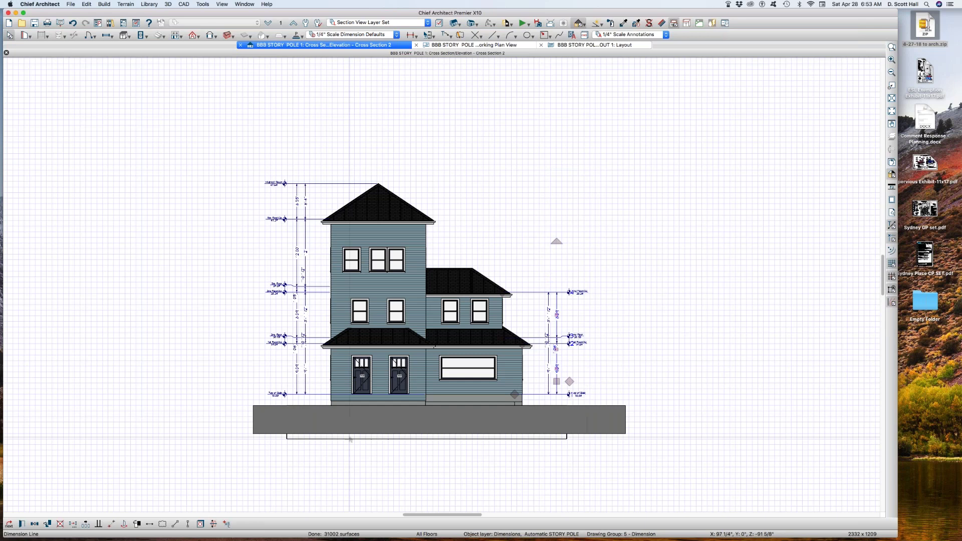
pyautogui.scroll(1, 314, 400)
pyautogui.scroll(2, 315, 400)
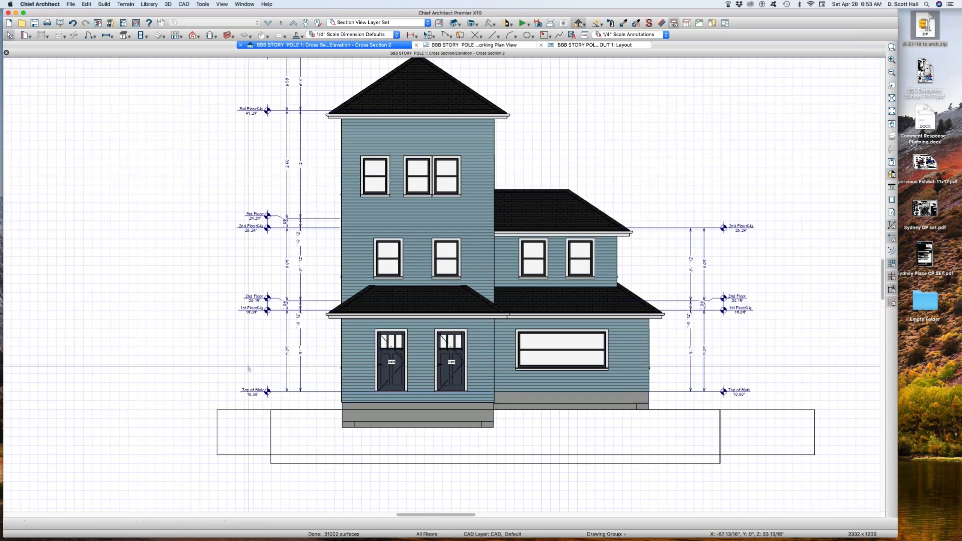
pyautogui.moveTo(212, 368); pyautogui.dragTo(365, 420)
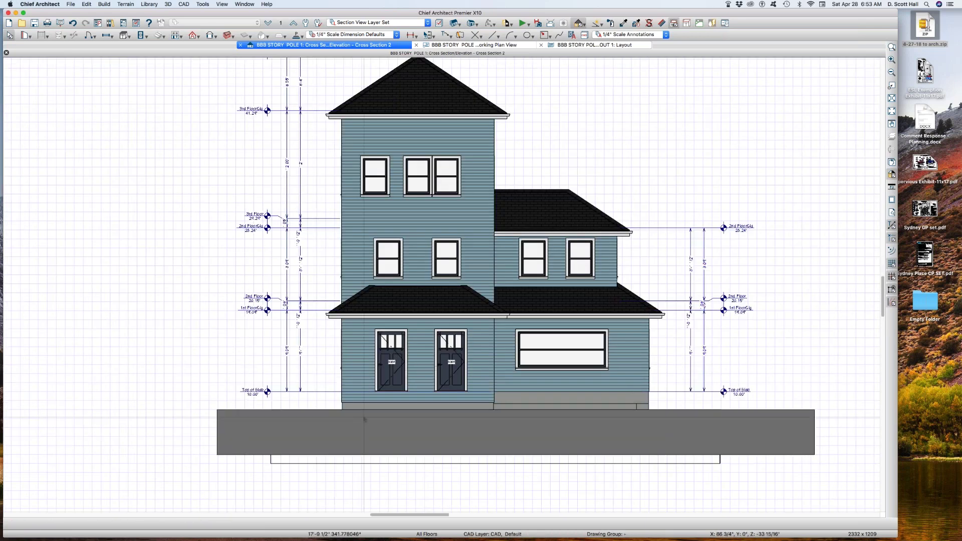
pyautogui.click(287, 366)
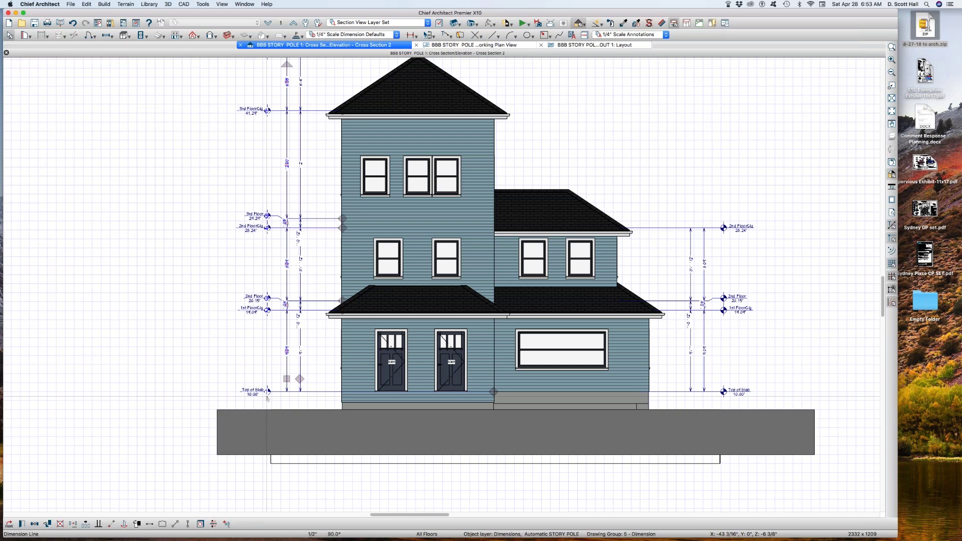
# Draw a rectangular polyline about 34'-2" wide over the base of the house, extending below the ground fill
pyautogui.click(296, 385)
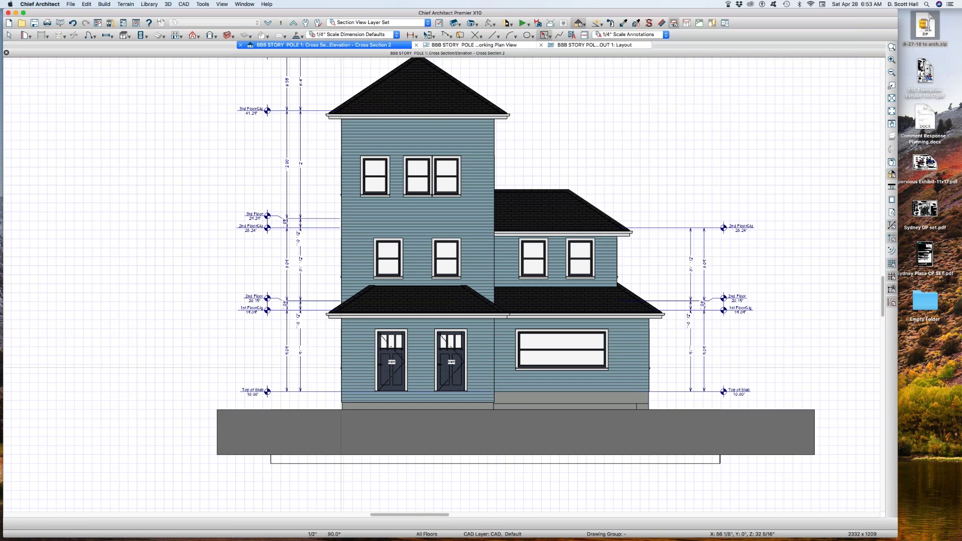
pyautogui.moveTo(341, 368); pyautogui.dragTo(648, 502)
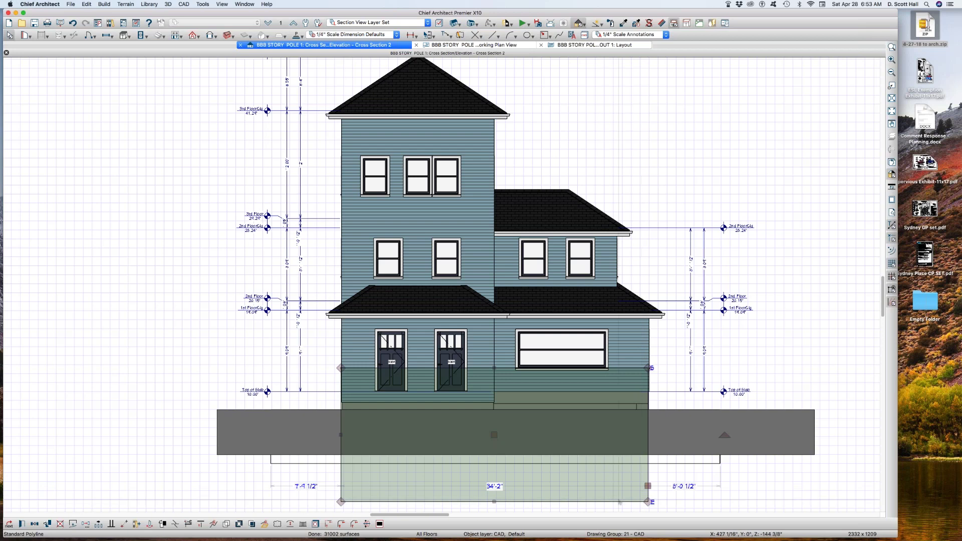
# Narrow the rectangular polyline beneath the house to about 16'-11" so it spans only the three-storey section
pyautogui.moveTo(648, 459); pyautogui.dragTo(493, 459)
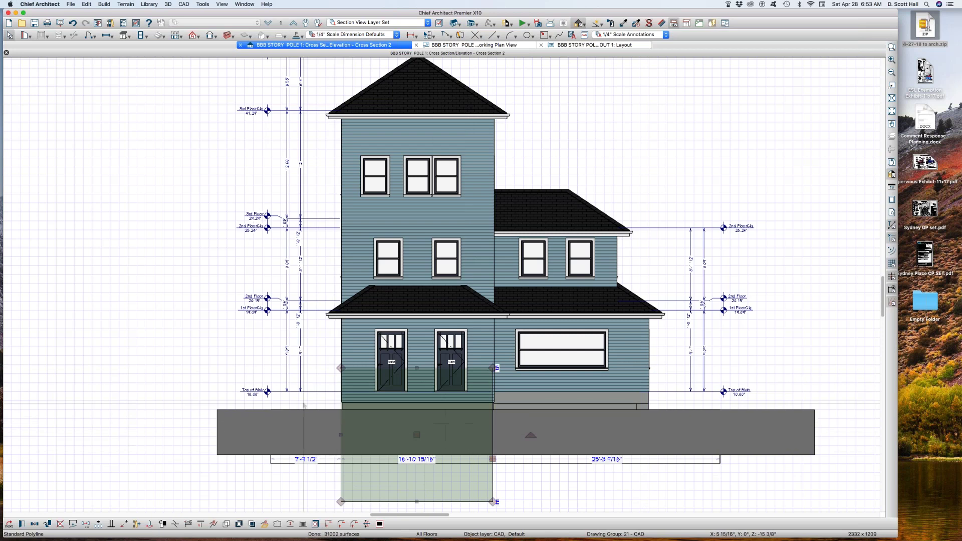
pyautogui.click(202, 375)
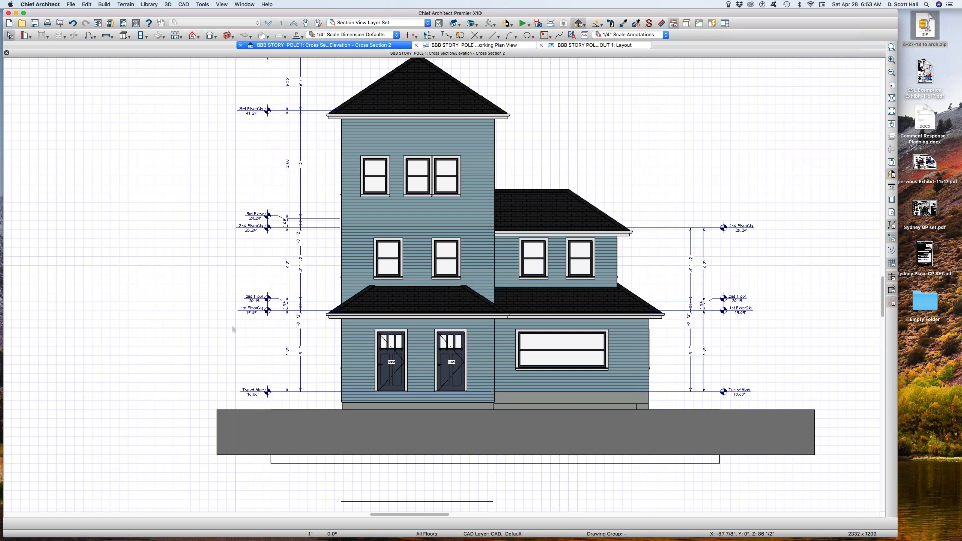
# Set the default reach of automatic story pole dimensions to 30% on both the left and right sides of the house
pyautogui.press('d')
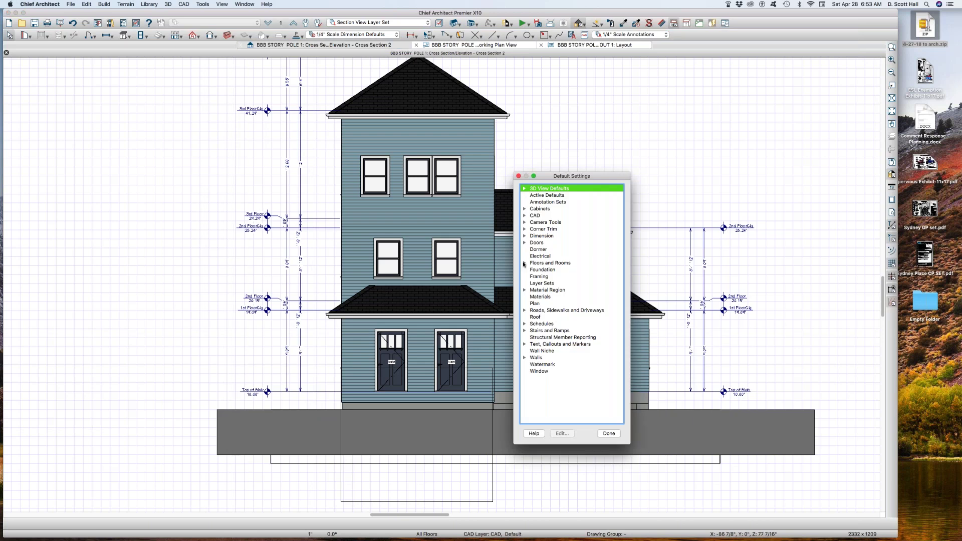
pyautogui.click(526, 237)
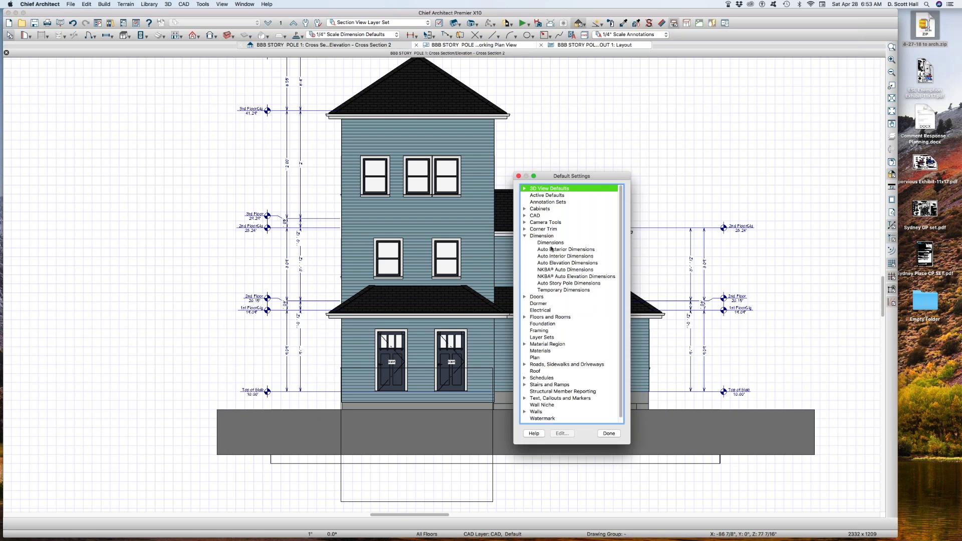
pyautogui.doubleClick(556, 284)
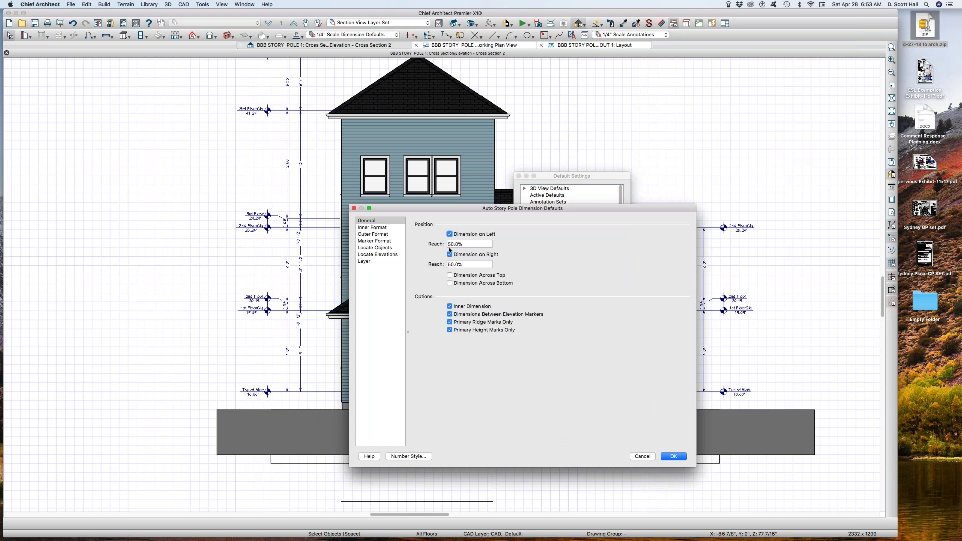
pyautogui.click(474, 243)
pyautogui.write('30')
pyautogui.click(474, 264)
pyautogui.write('30')
pyautogui.press('Return')
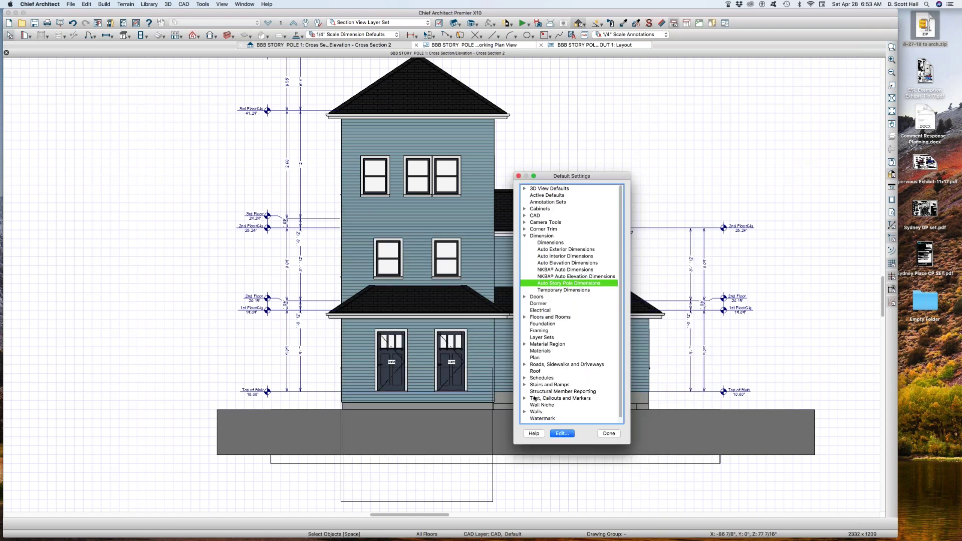
pyautogui.click(609, 434)
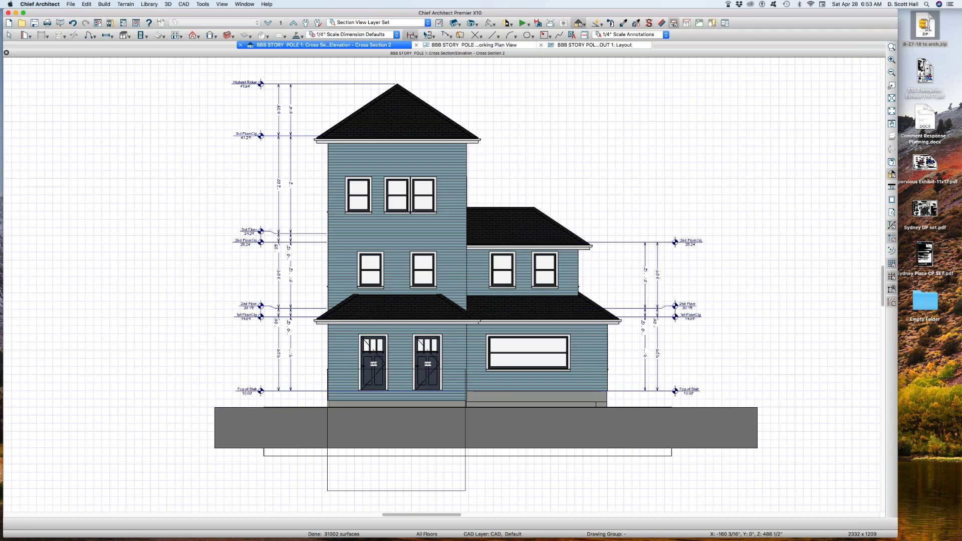
# Delete the existing story pole dimensions on both sides of the house and generate them again automatically
pyautogui.moveTo(175, 61); pyautogui.dragTo(859, 454)
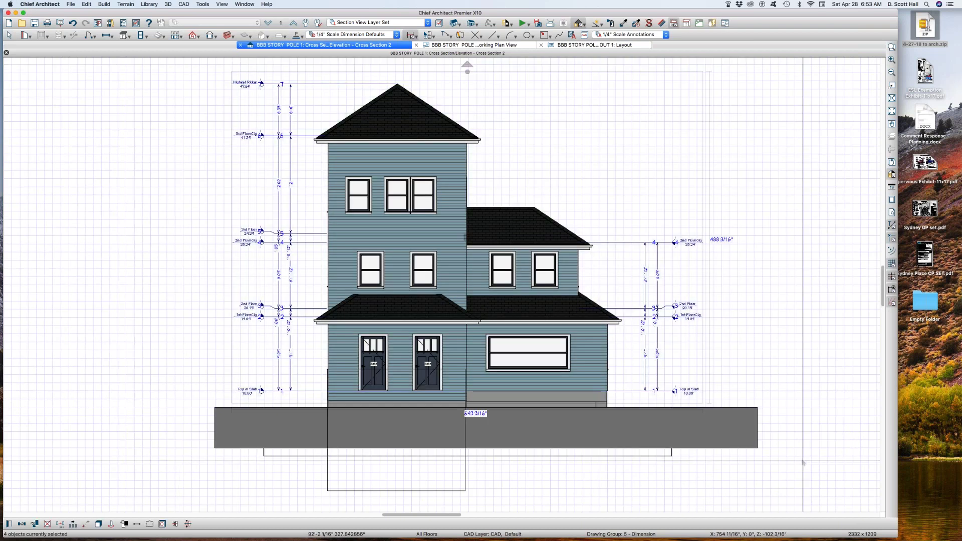
pyautogui.press('Delete')
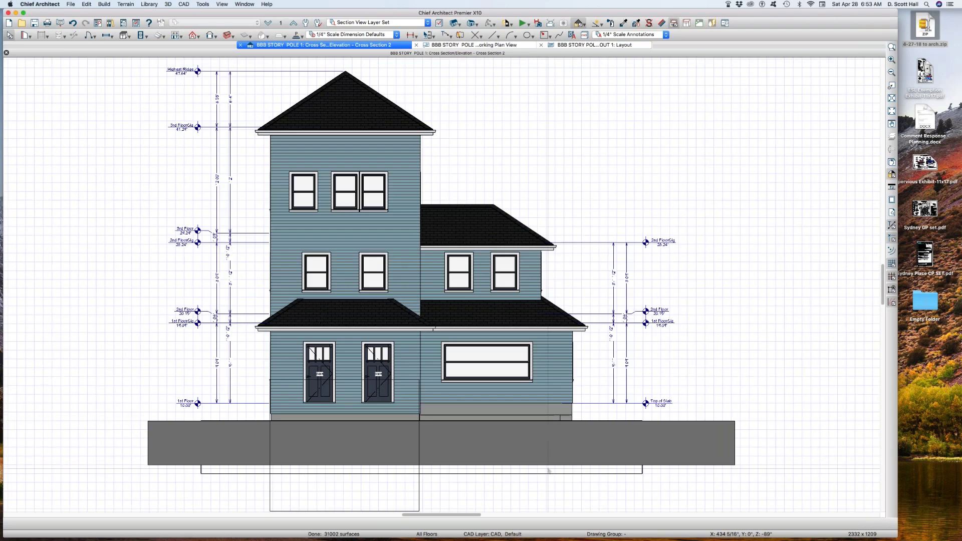
pyautogui.moveTo(145, 379); pyautogui.dragTo(256, 451)
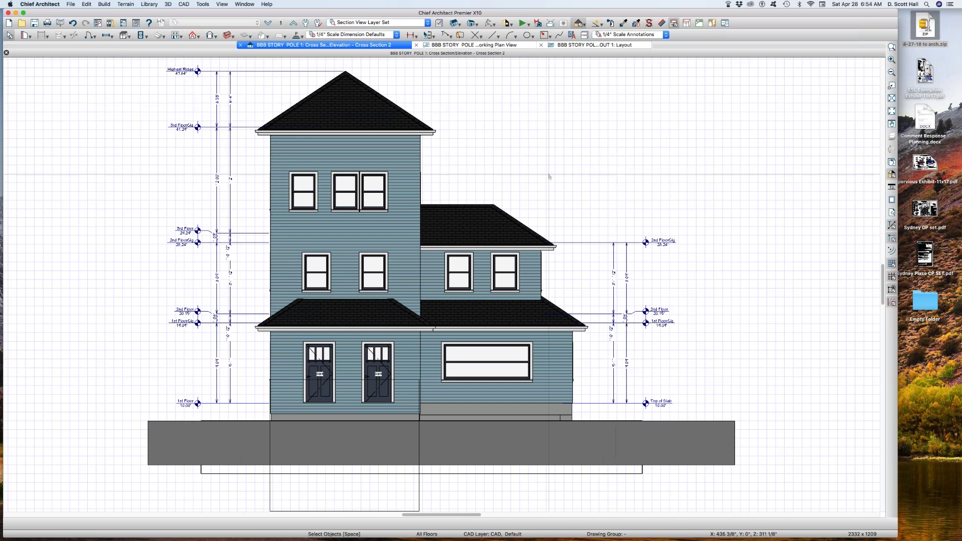
# Extend the outer story pole dimension line beside the low wing from the top of slab down to the ground line
pyautogui.moveTo(548, 161); pyautogui.dragTo(777, 451)
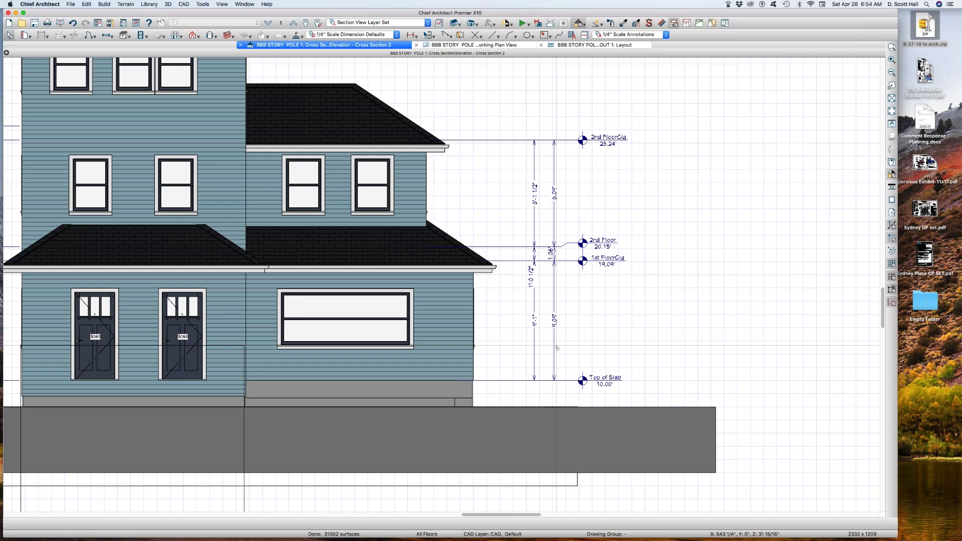
pyautogui.click(554, 346)
pyautogui.moveTo(567, 345); pyautogui.dragTo(564, 407)
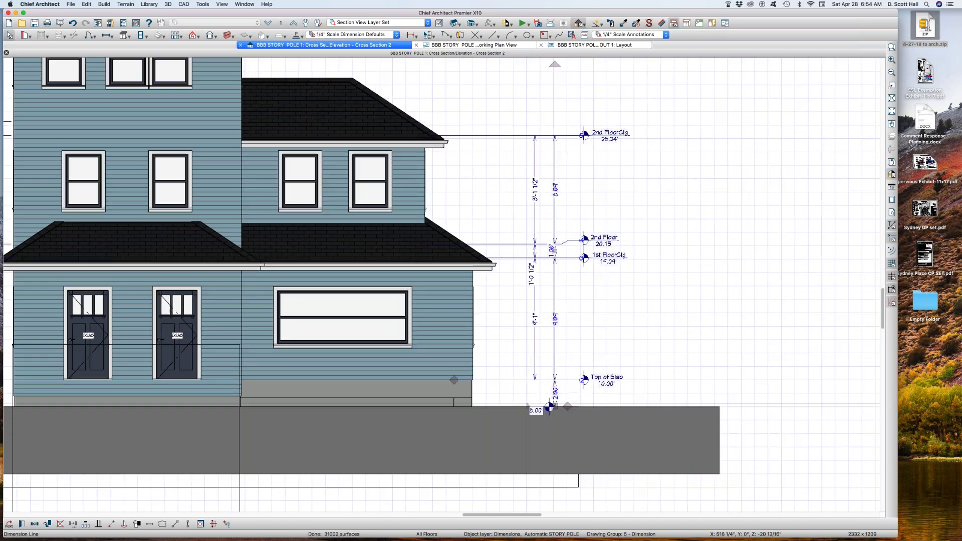
# Place a level line marker labelled "8.00 F.G." where the ground meets the wing's foundation wall, and angle its label diagonally upward
pyautogui.scroll(2, 507, 408)
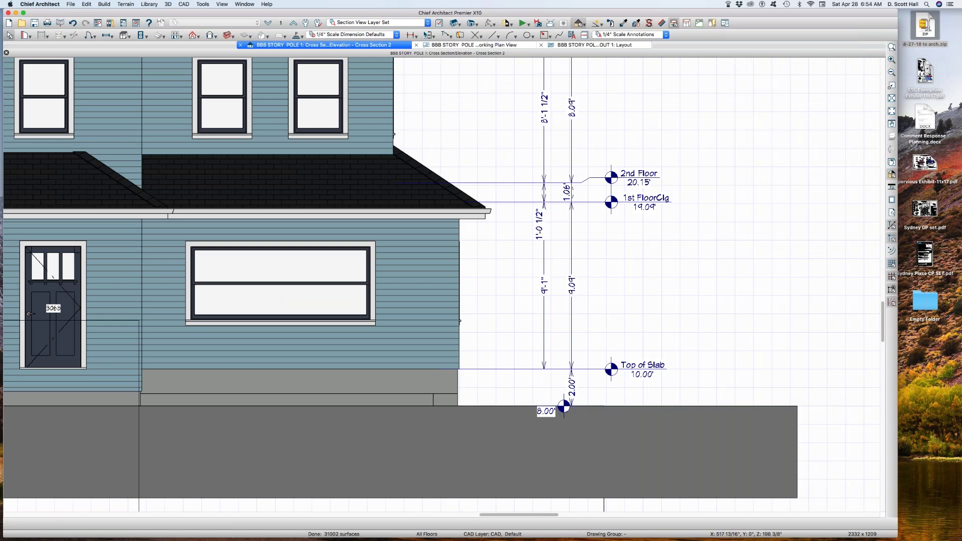
pyautogui.click(503, 91)
pyautogui.click(448, 35)
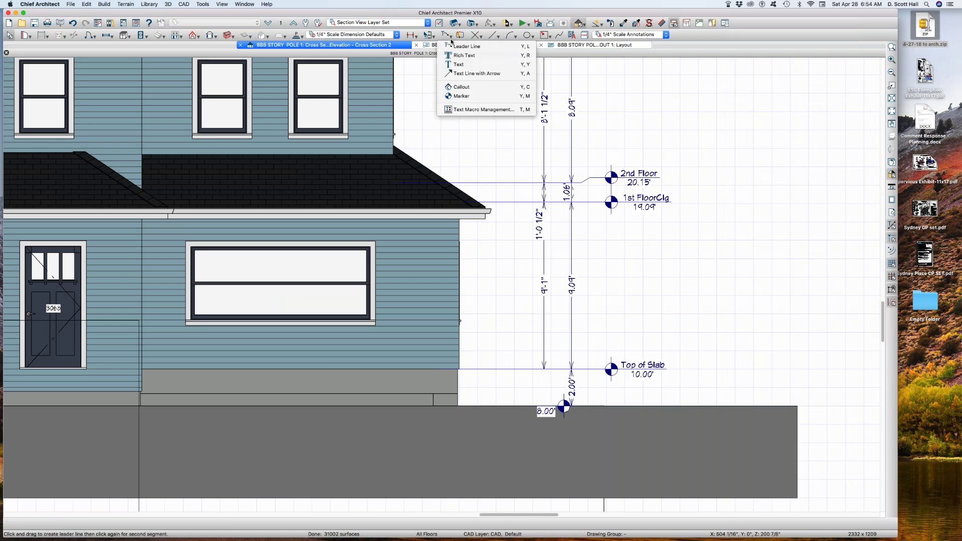
pyautogui.click(462, 97)
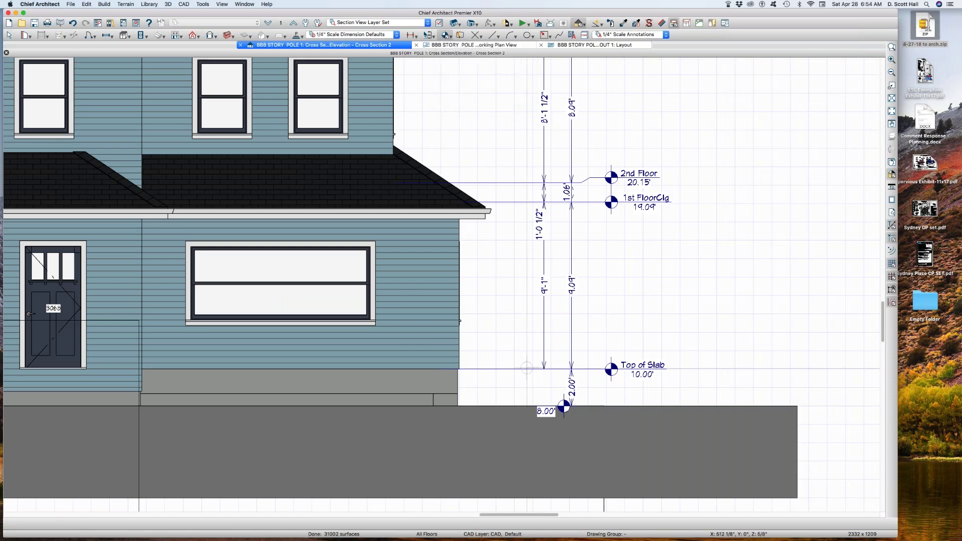
pyautogui.click(563, 407)
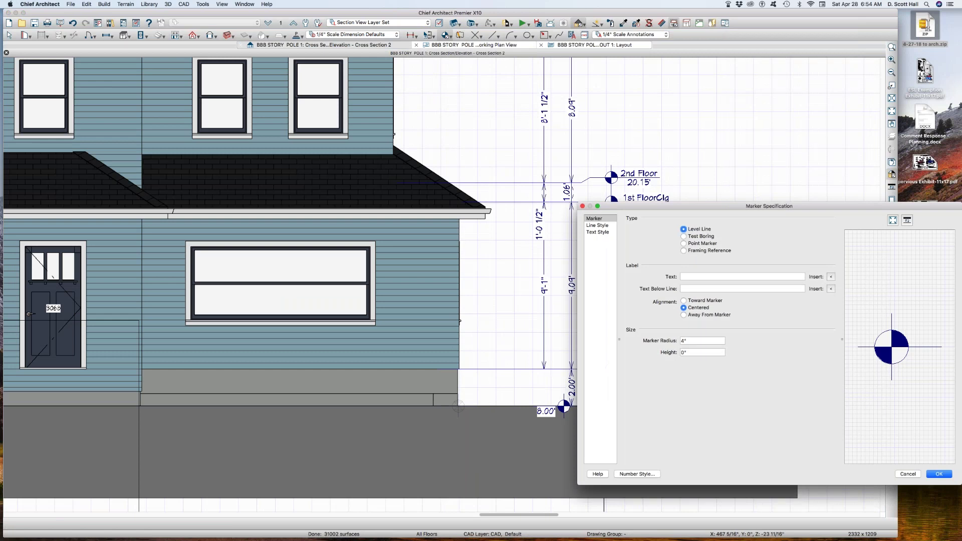
pyautogui.click(708, 276)
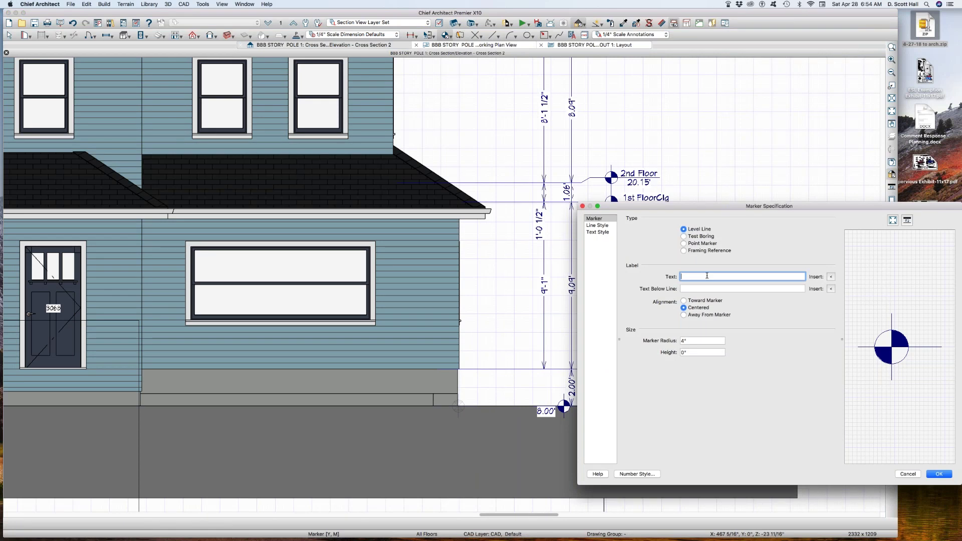
pyautogui.write('8.00')
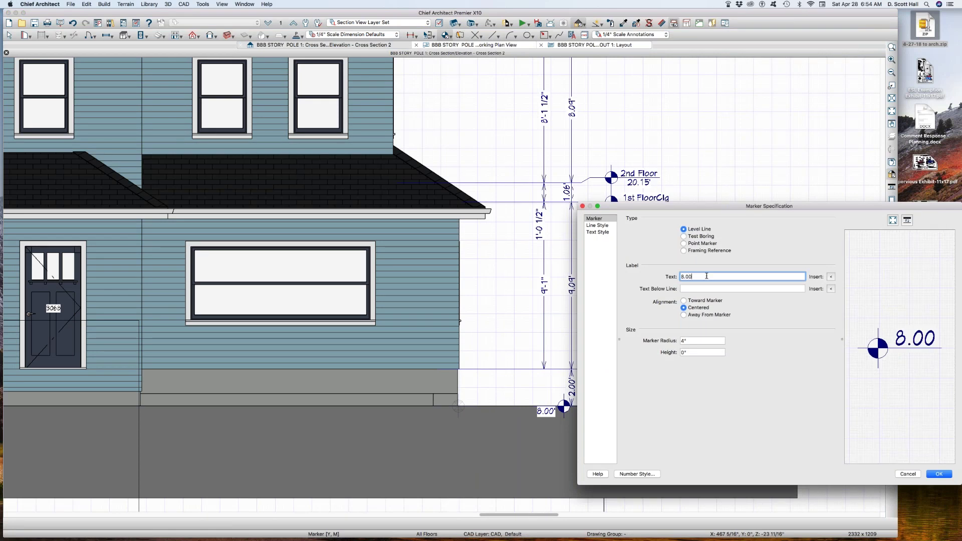
pyautogui.write(' F')
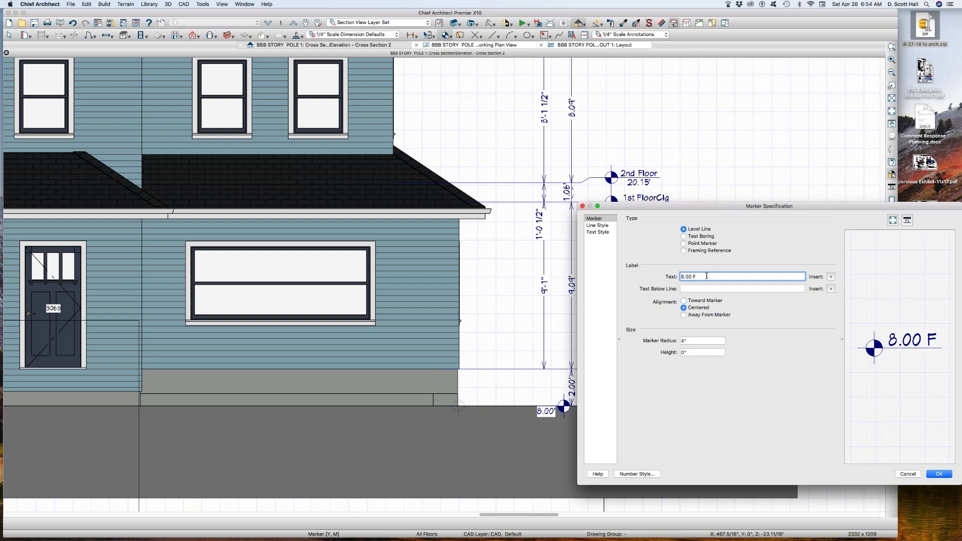
pyautogui.write('.G.')
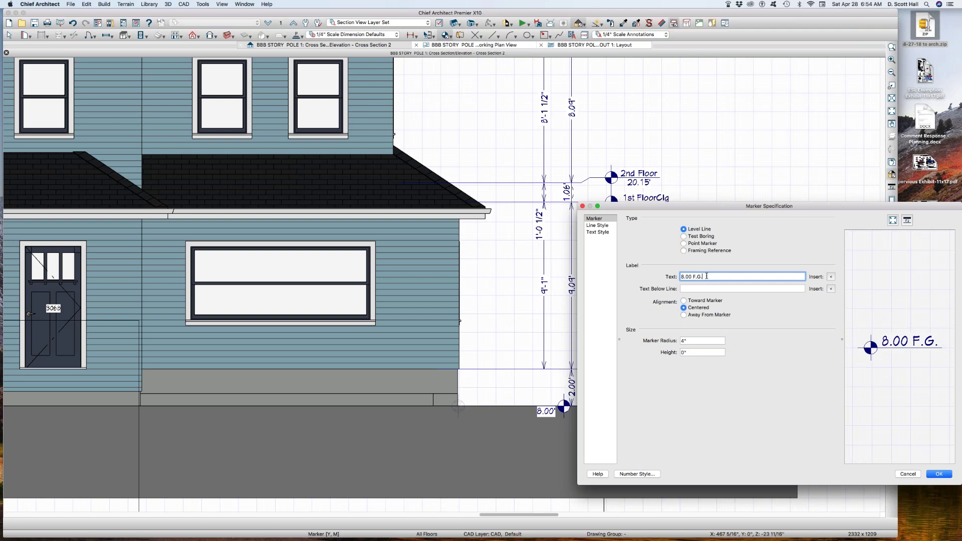
pyautogui.press('Return')
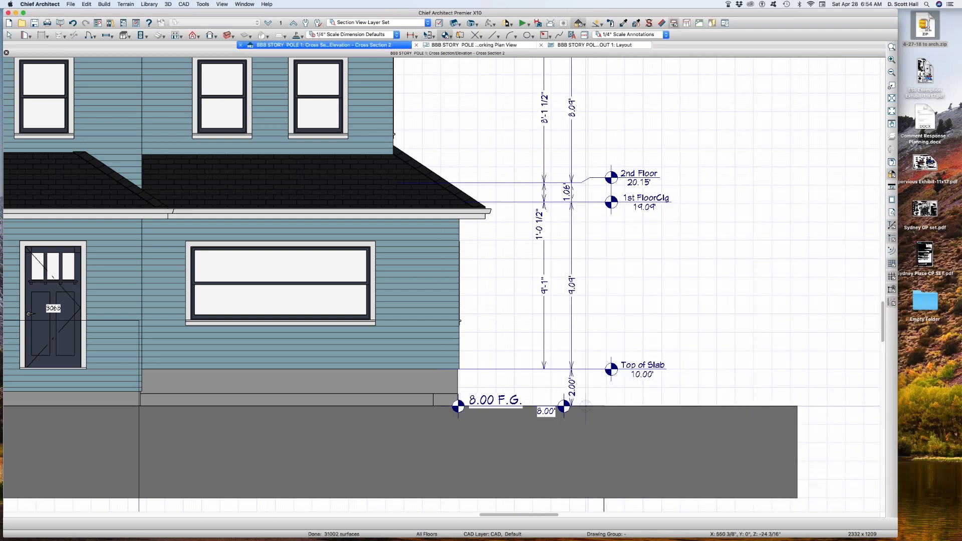
pyautogui.click(473, 452)
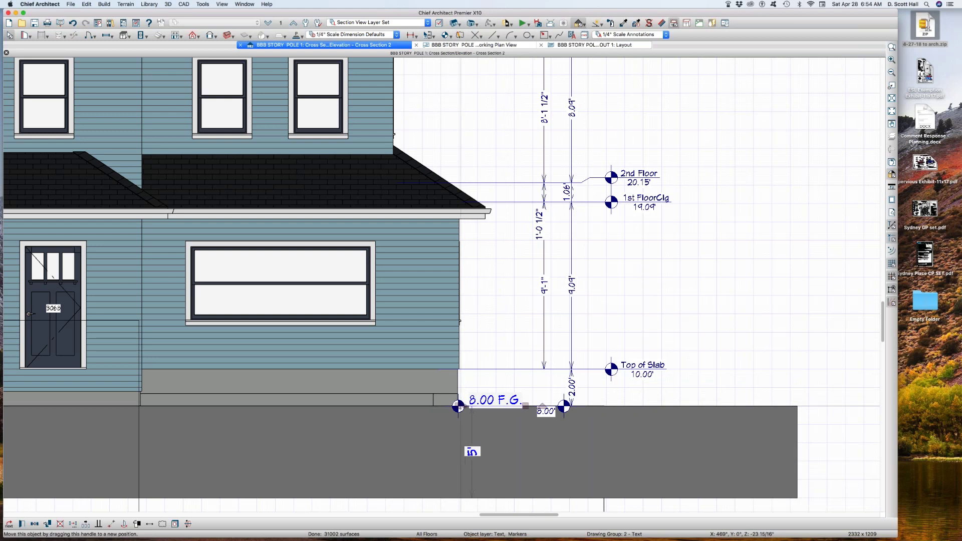
pyautogui.moveTo(526, 406); pyautogui.dragTo(513, 350)
# Move the 2.00' and 1.06' numbers on the wing's outer story pole dimension outward, clear of the dimension line
pyautogui.click(572, 337)
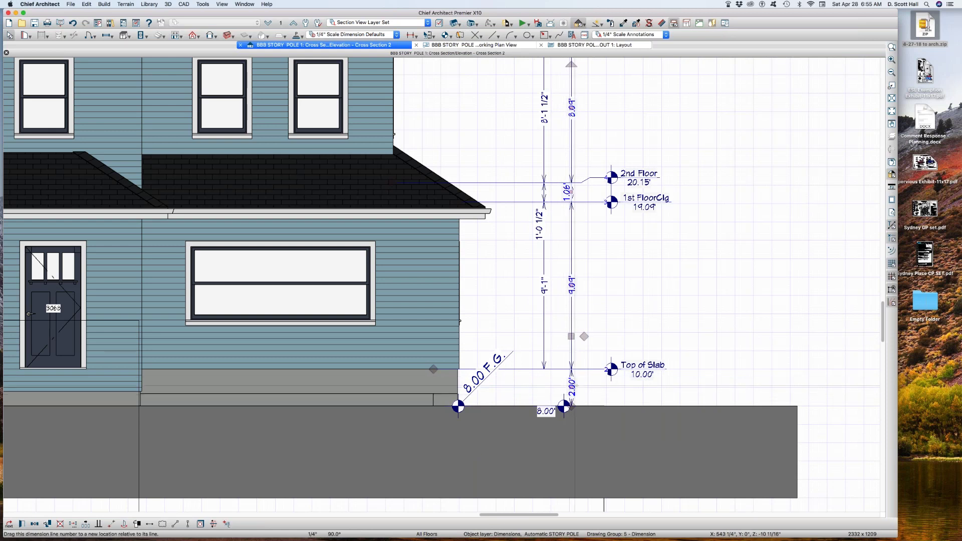
pyautogui.moveTo(572, 387)
pyautogui.mouseDown()
pyautogui.moveTo(591, 384)
pyautogui.moveTo(582, 384)
pyautogui.mouseUp()
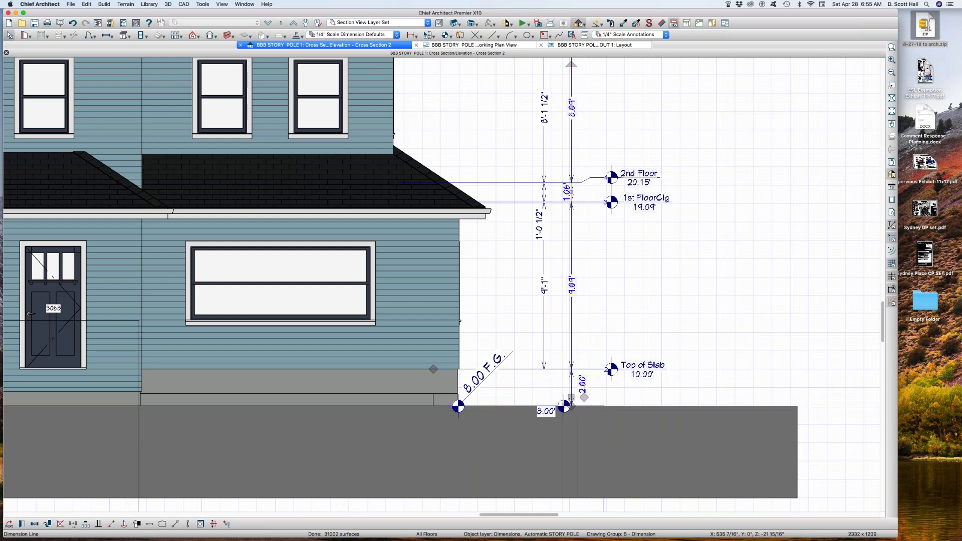
pyautogui.click(572, 180)
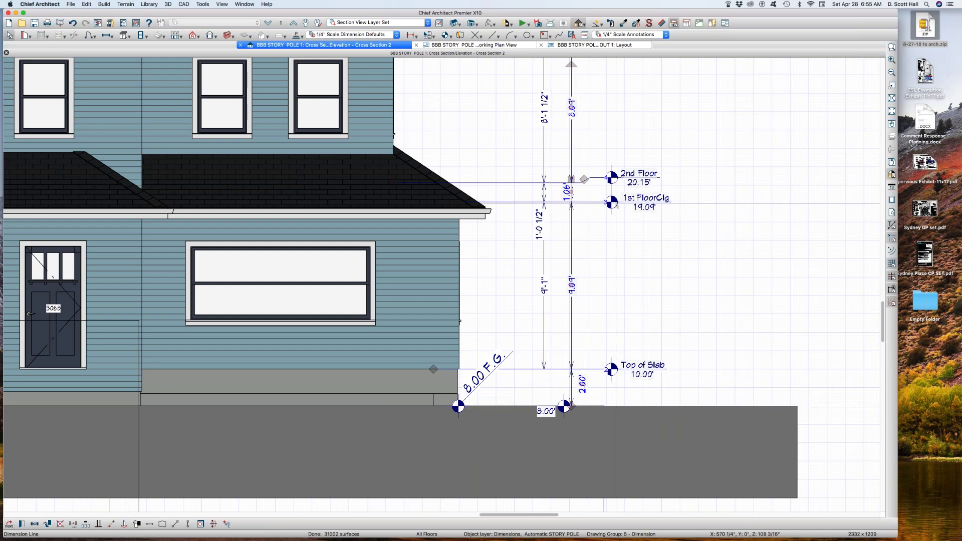
pyautogui.press('super+e')
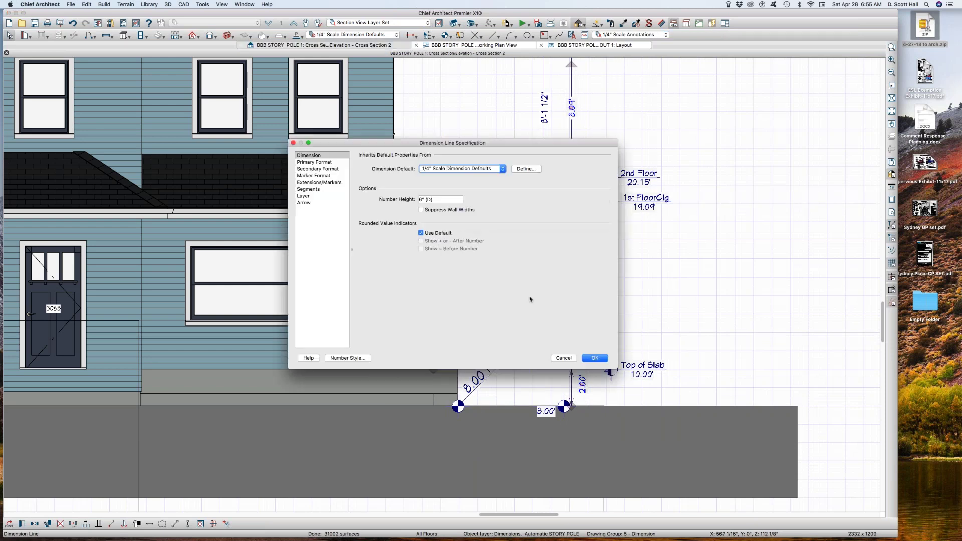
pyautogui.click(564, 358)
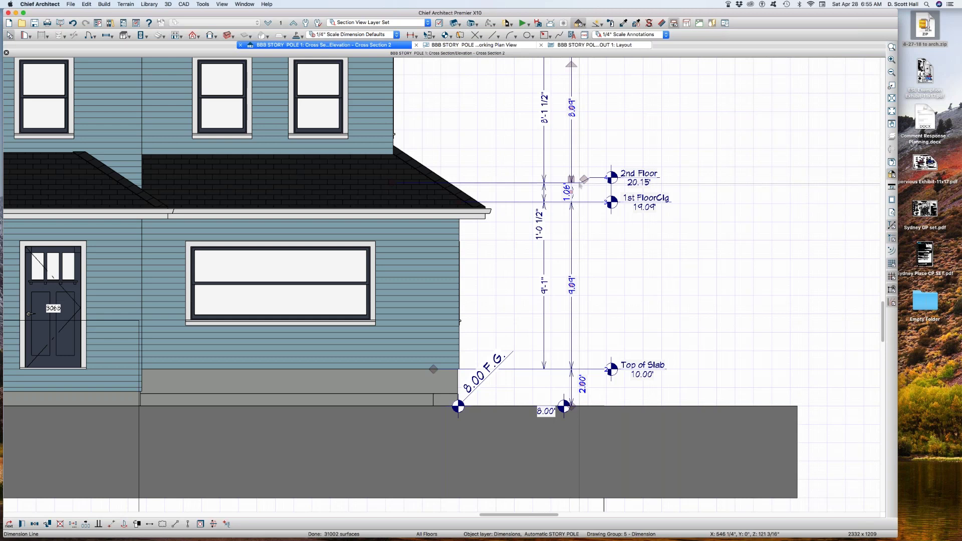
pyautogui.moveTo(567, 191); pyautogui.dragTo(581, 193)
pyautogui.moveTo(592, 147); pyautogui.dragTo(703, 226)
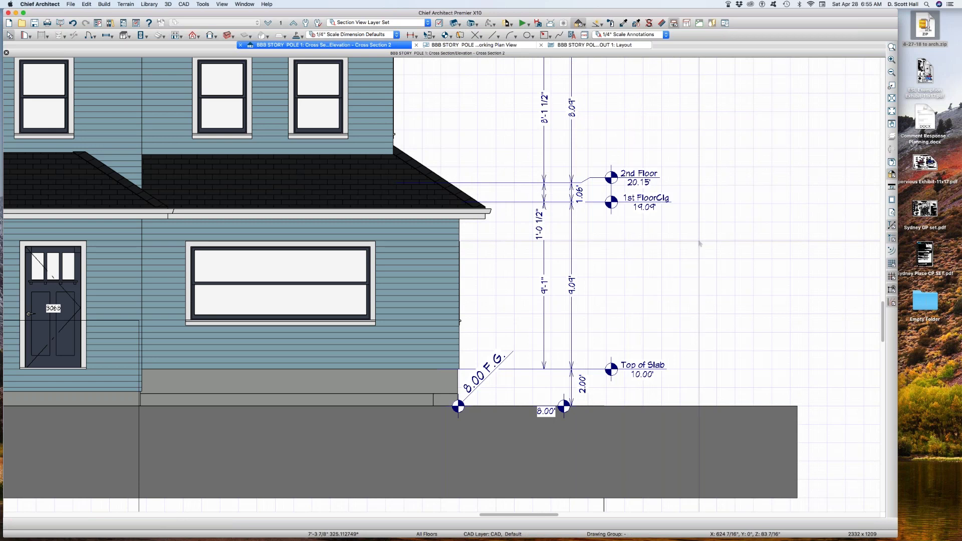
# Check the annotated cross section, switch to the Working Plan View, and go down to the foundation floor
pyautogui.scroll(-3, 679, 255)
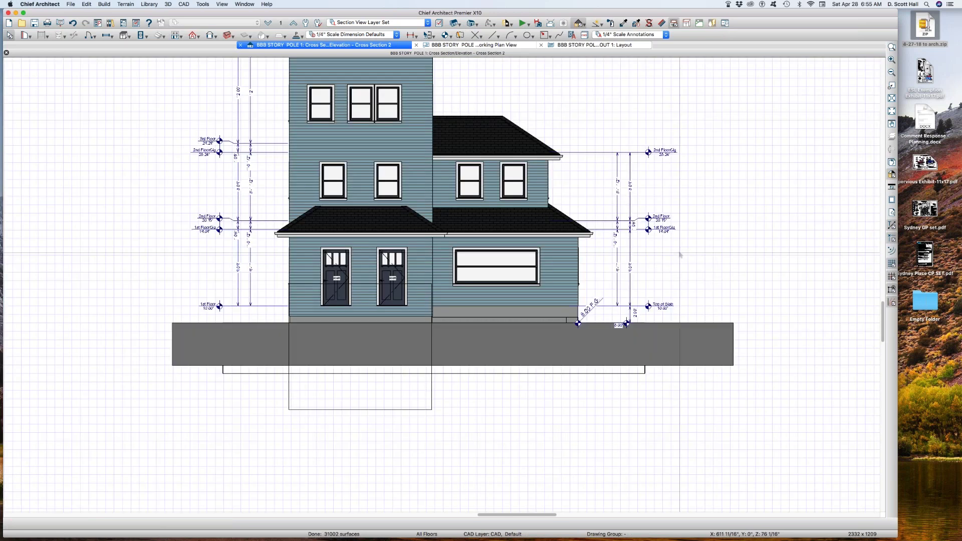
pyautogui.scroll(2, 674, 214)
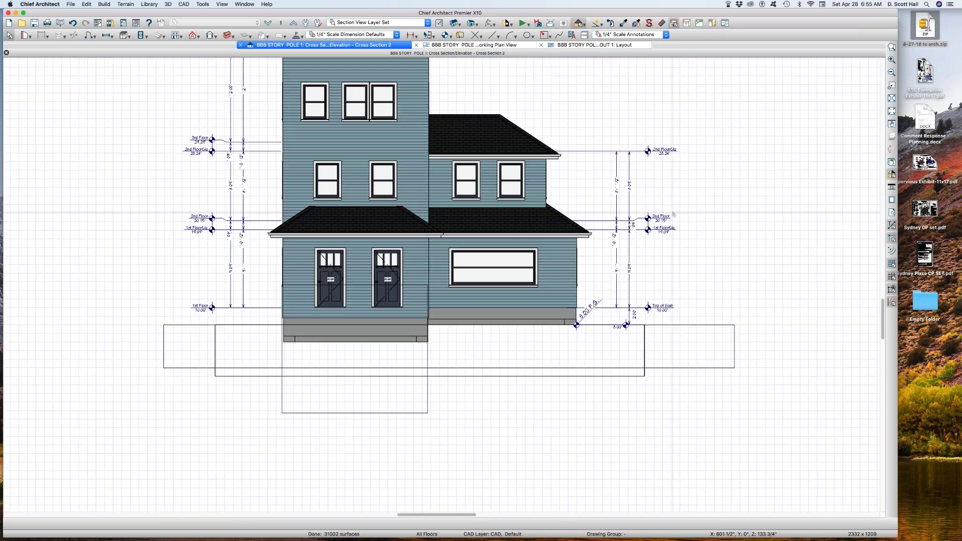
pyautogui.scroll(2, 674, 216)
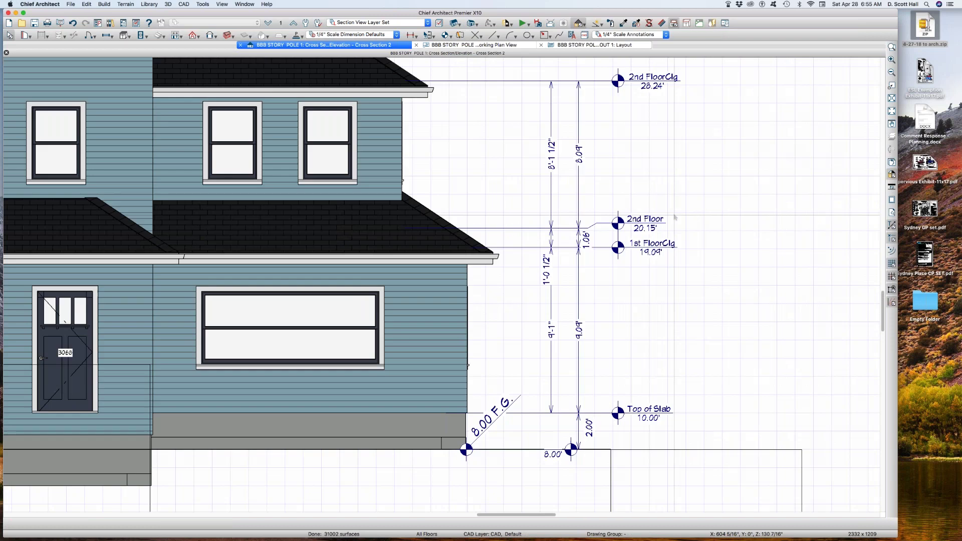
pyautogui.moveTo(614, 188); pyautogui.dragTo(743, 333)
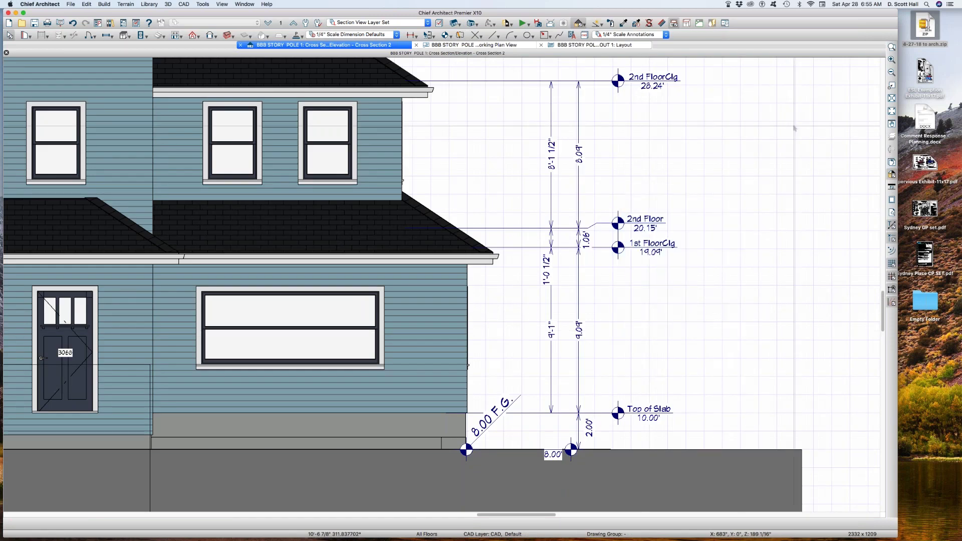
pyautogui.scroll(-3, 744, 247)
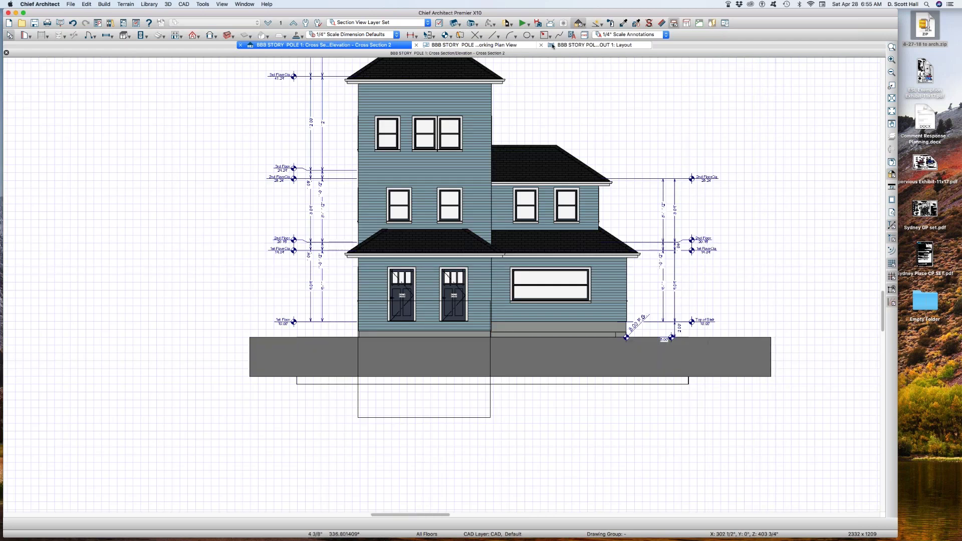
pyautogui.click(473, 45)
pyautogui.scroll(-3, 511, 239)
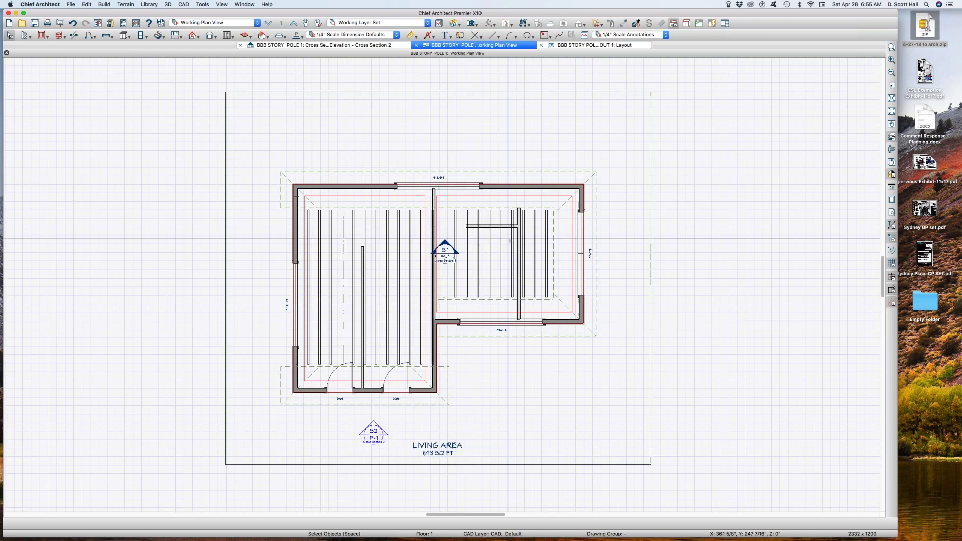
pyautogui.press('pagedown')
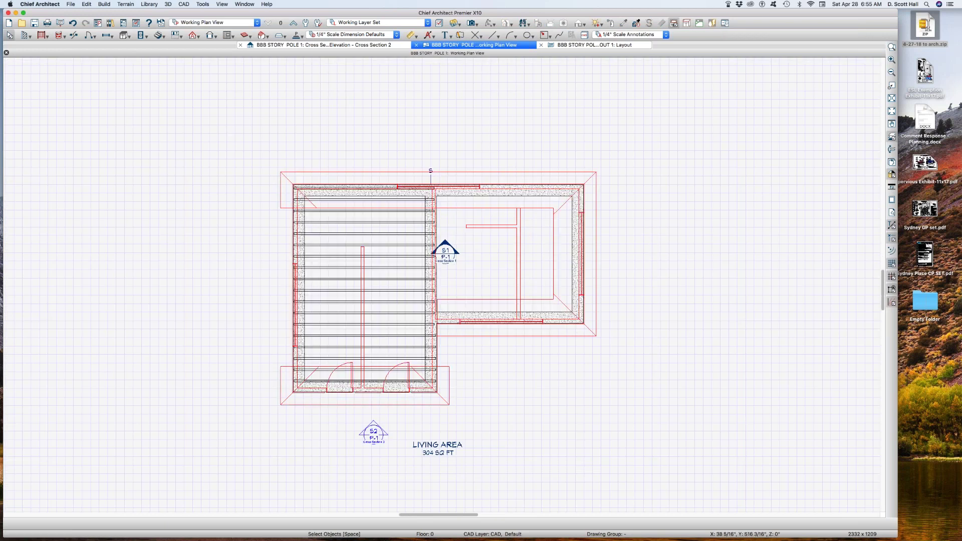
# Set the room type of the foundation room beneath the tower to Mechanical
pyautogui.click(405, 260)
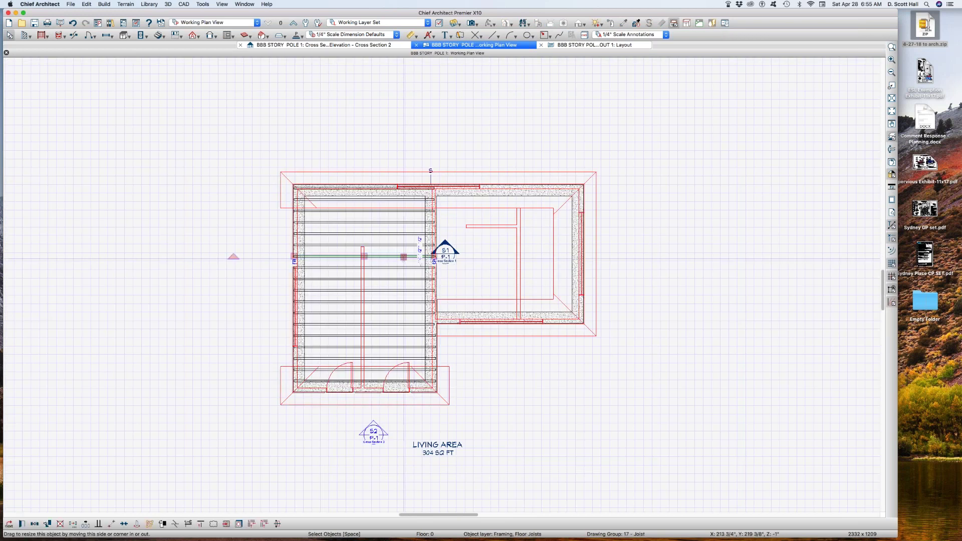
pyautogui.click(397, 260)
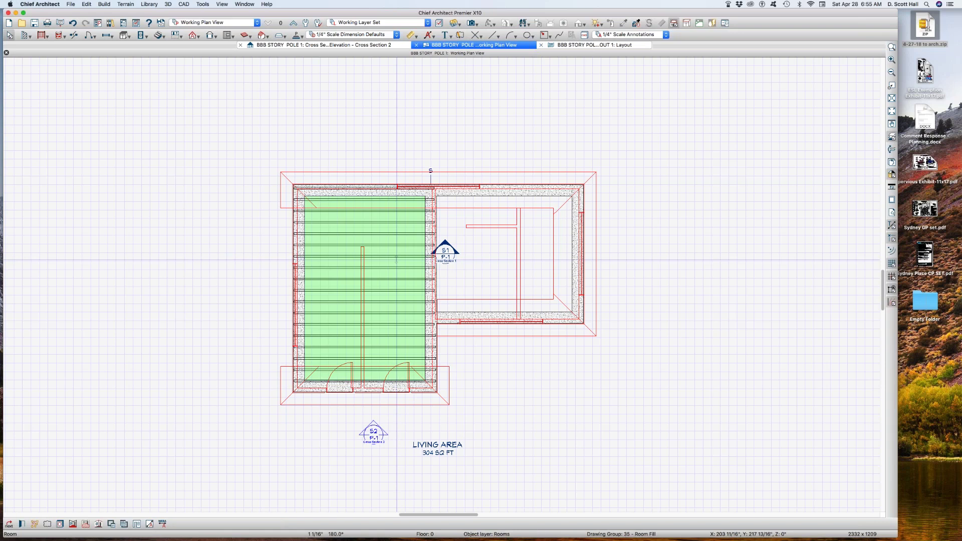
pyautogui.click(491, 270)
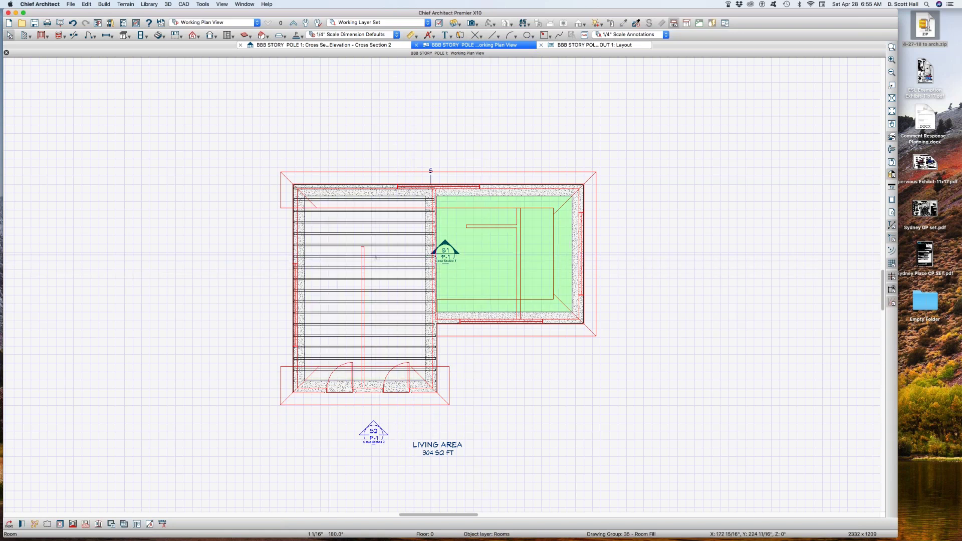
pyautogui.click(382, 261)
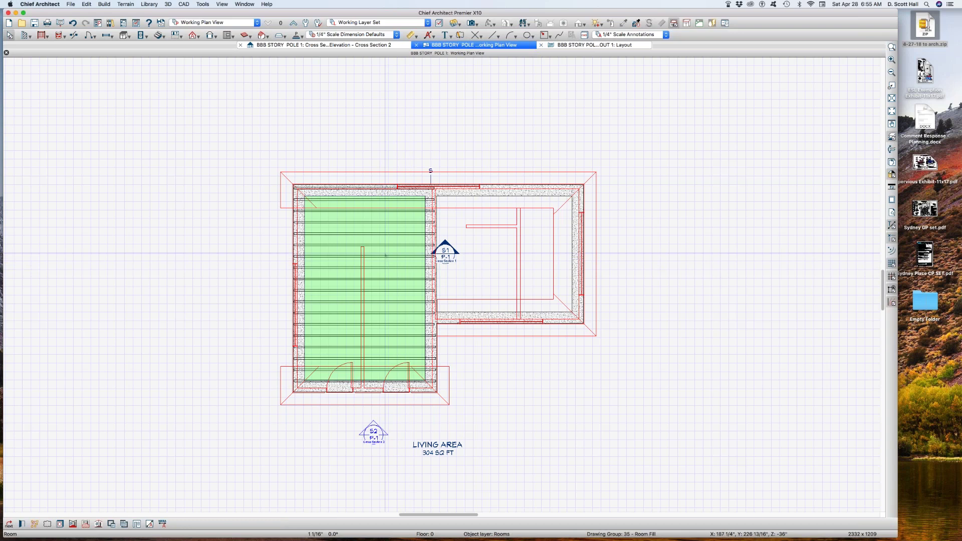
pyautogui.doubleClick(382, 253)
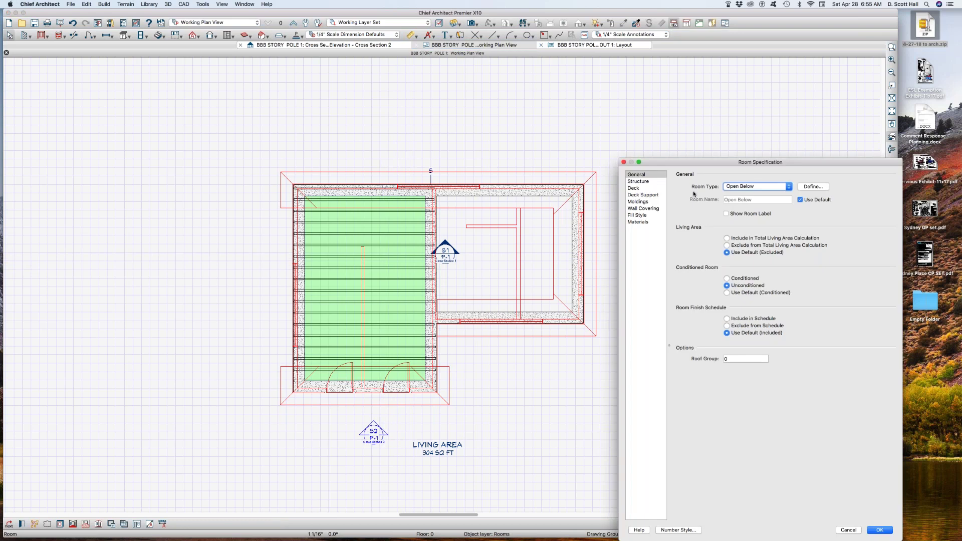
pyautogui.click(740, 187)
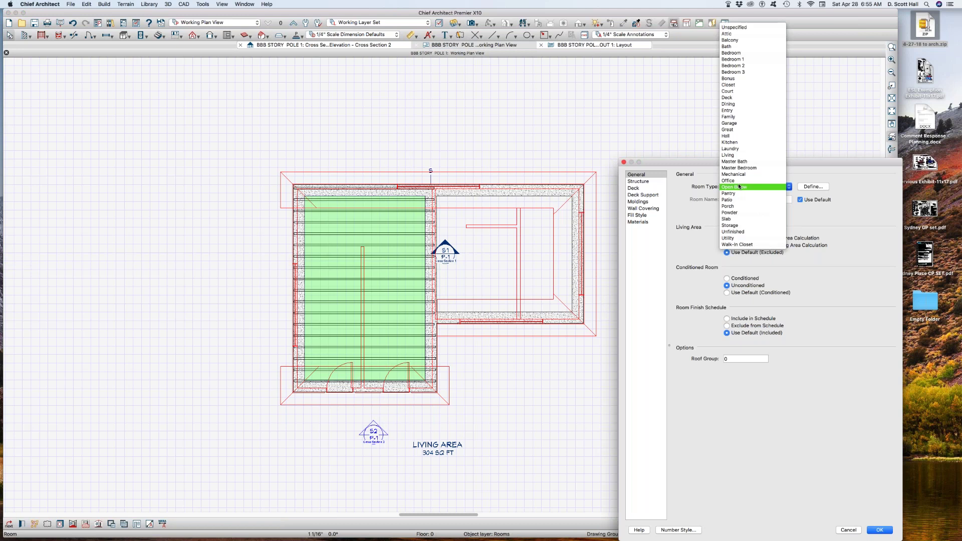
pyautogui.press('b')
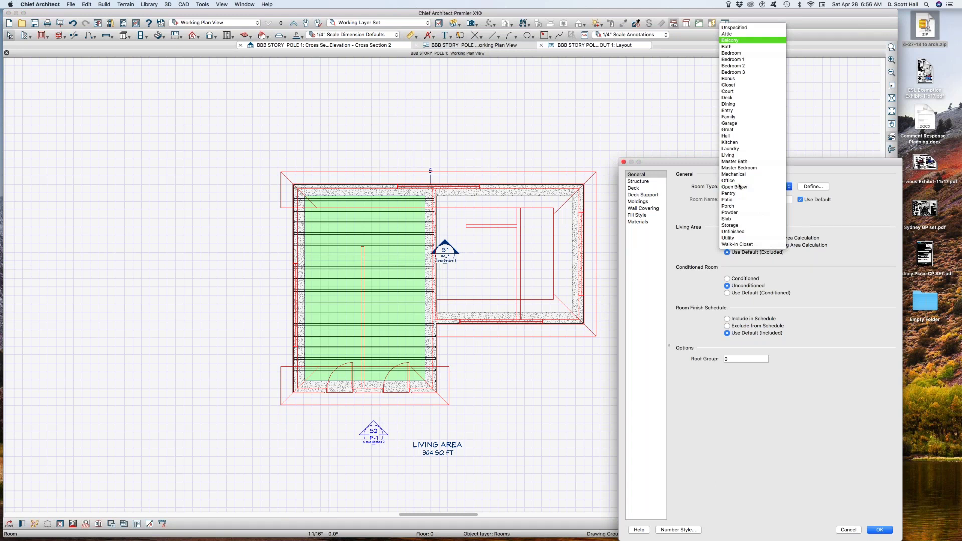
pyautogui.press('Down')
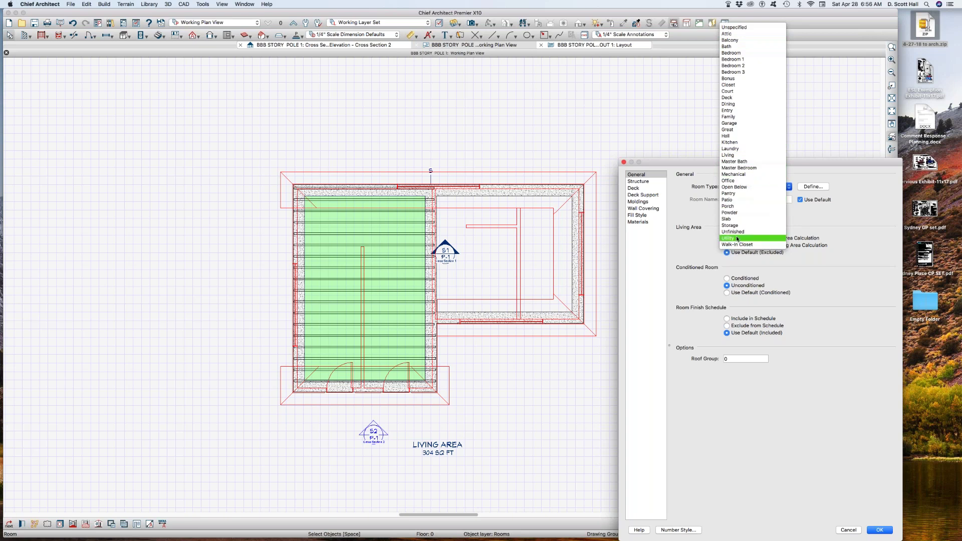
pyautogui.click(731, 174)
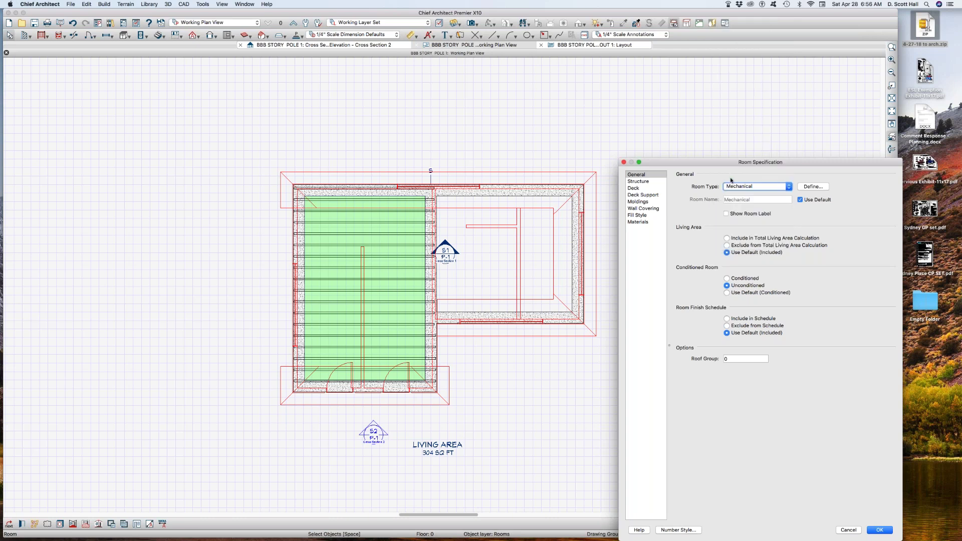
# Set the tower foundation room's absolute floor elevation to -8' and accept the specification
pyautogui.click(639, 181)
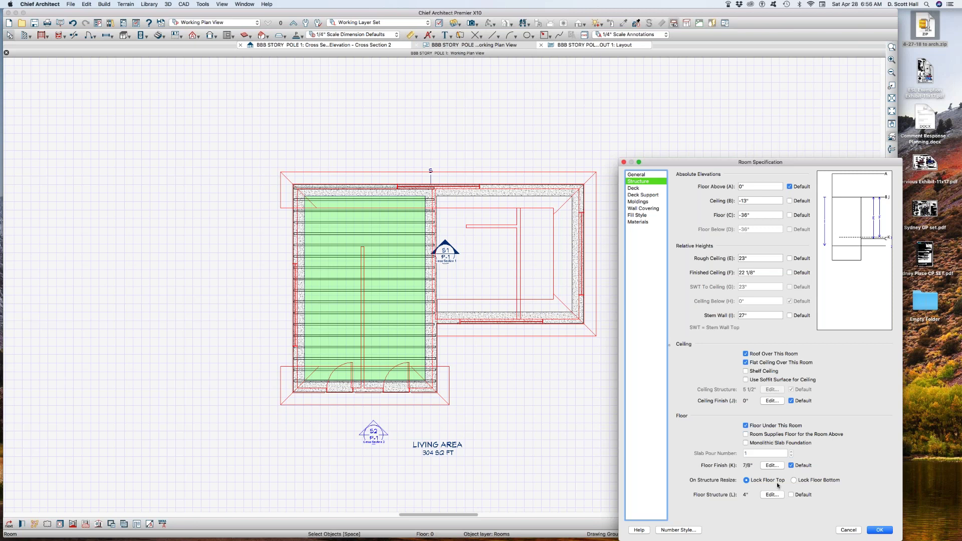
pyautogui.tripleClick(762, 214)
pyautogui.write('-')
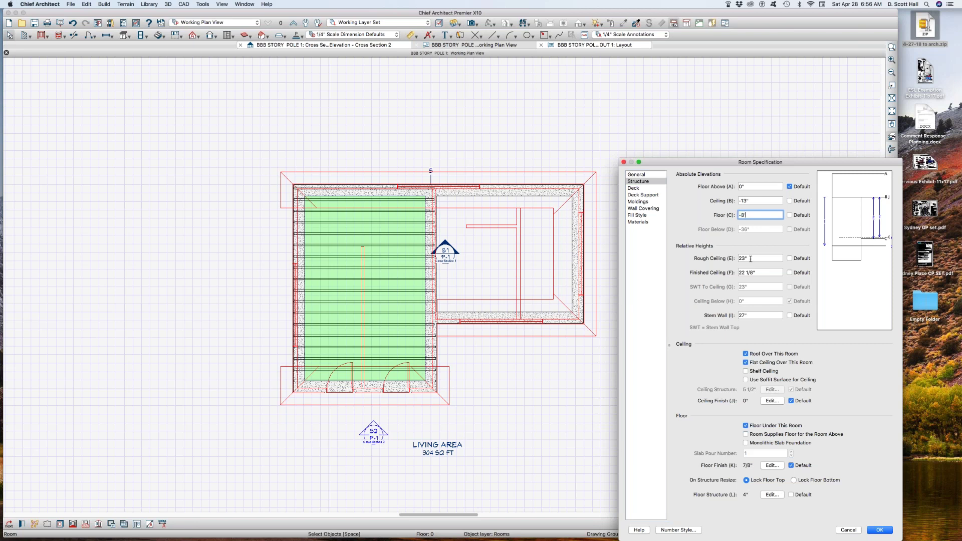
pyautogui.write("8'")
pyautogui.press('Tab')
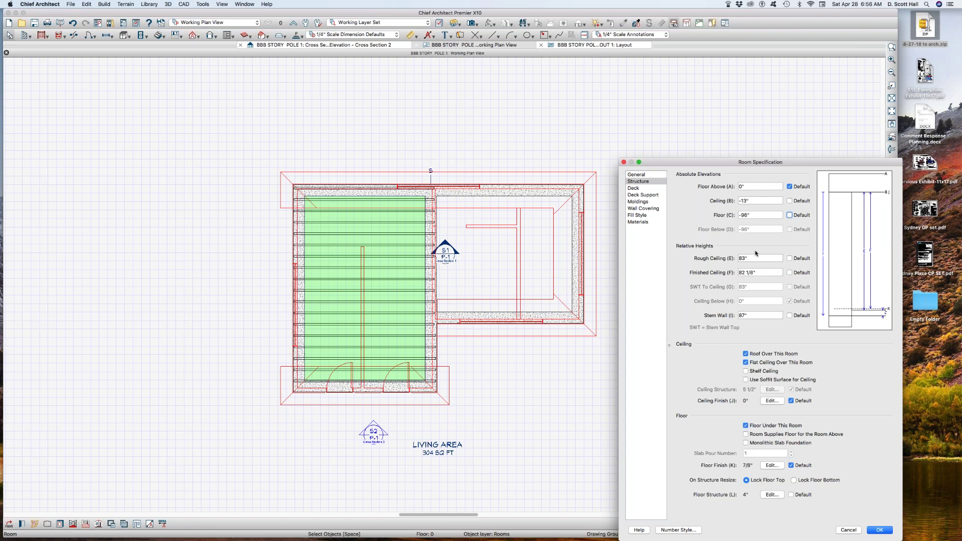
pyautogui.press('Return')
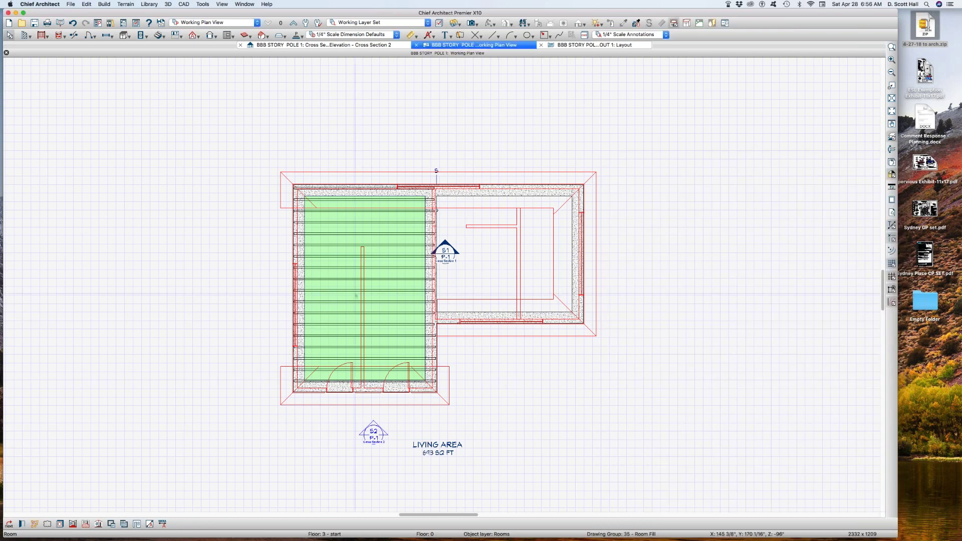
pyautogui.click(356, 291)
pyautogui.click(338, 170)
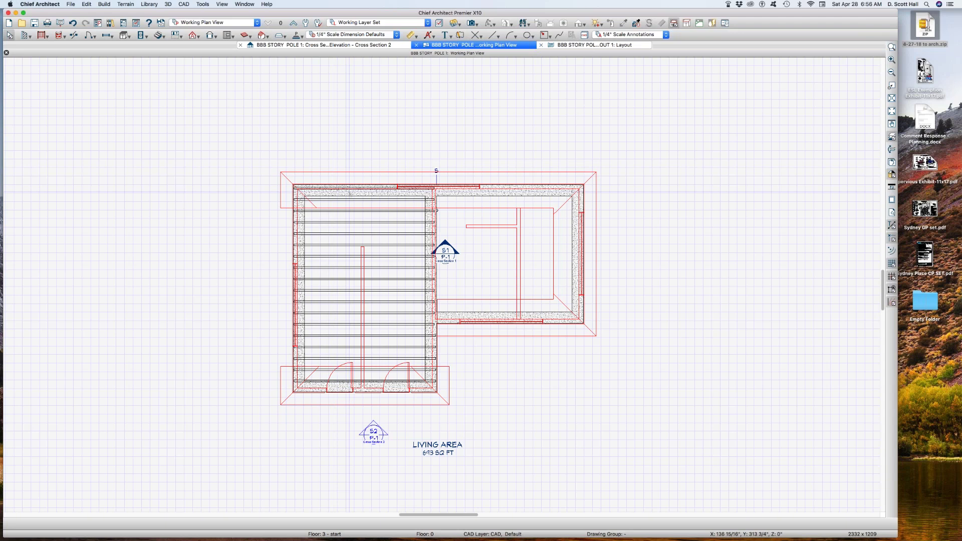
# Add three doors to the tower's foundation, one in each of its three exterior walls
pyautogui.press('d')
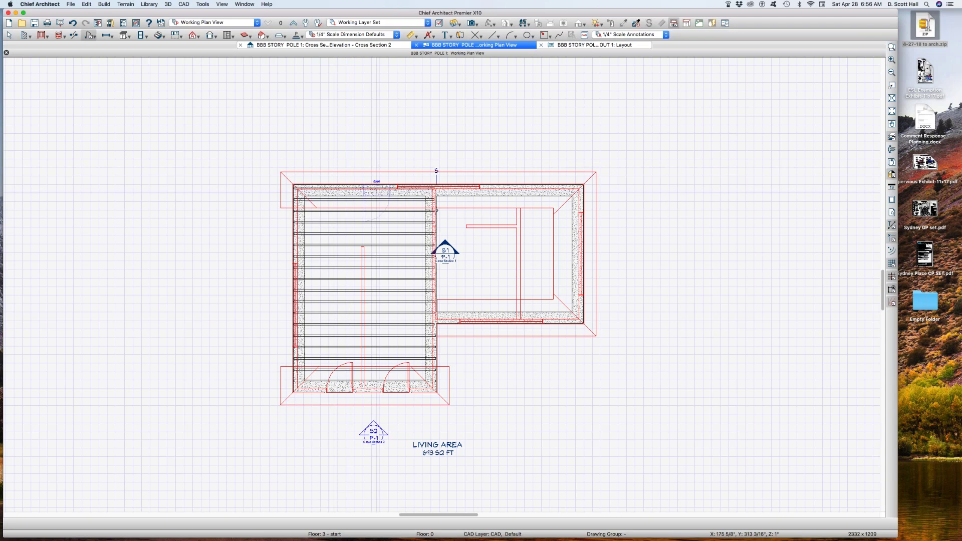
pyautogui.click(377, 193)
pyautogui.click(302, 277)
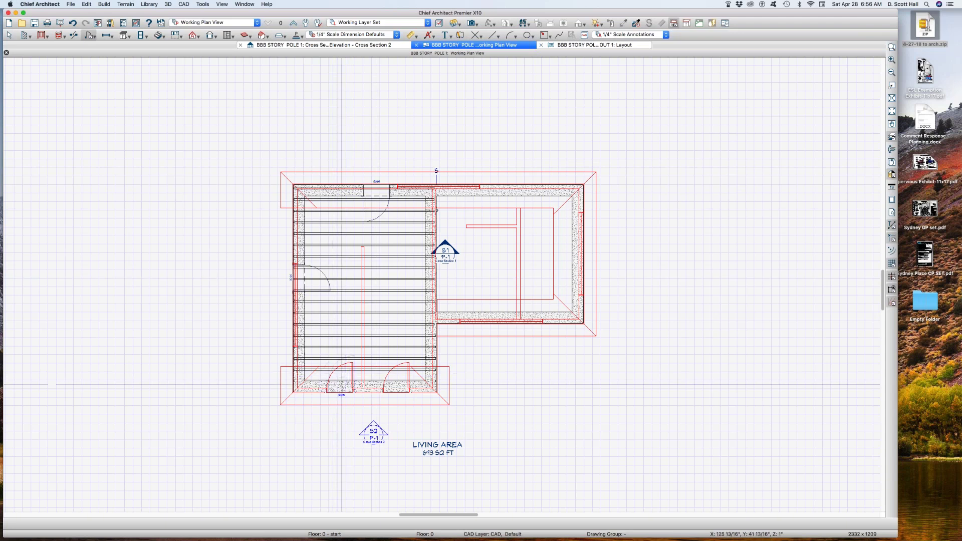
pyautogui.press('Escape')
pyautogui.click(371, 317)
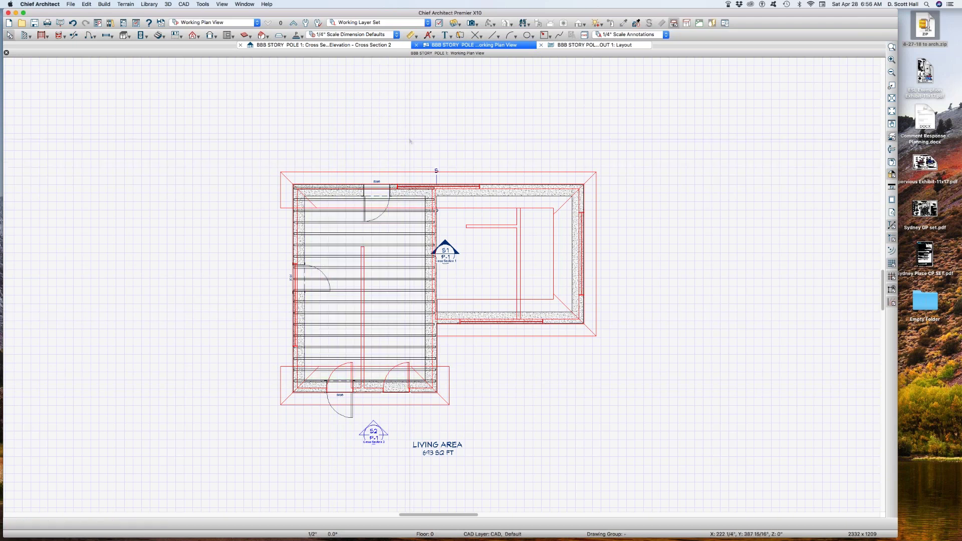
# Open Cross Section 1 from its plan camera and bring the whole house into view
pyautogui.click(445, 251)
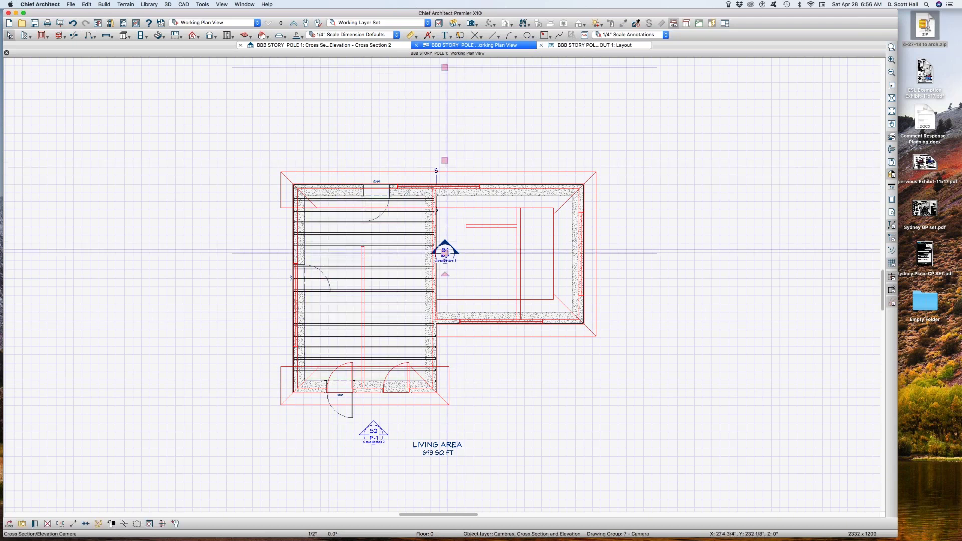
pyautogui.doubleClick(447, 251)
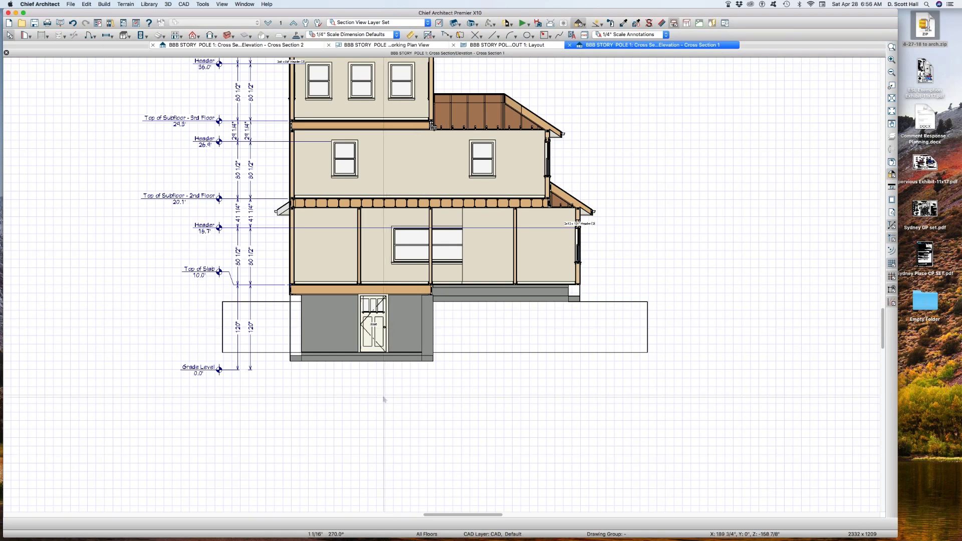
pyautogui.scroll(-1, 386, 401)
pyautogui.scroll(-1, 398, 308)
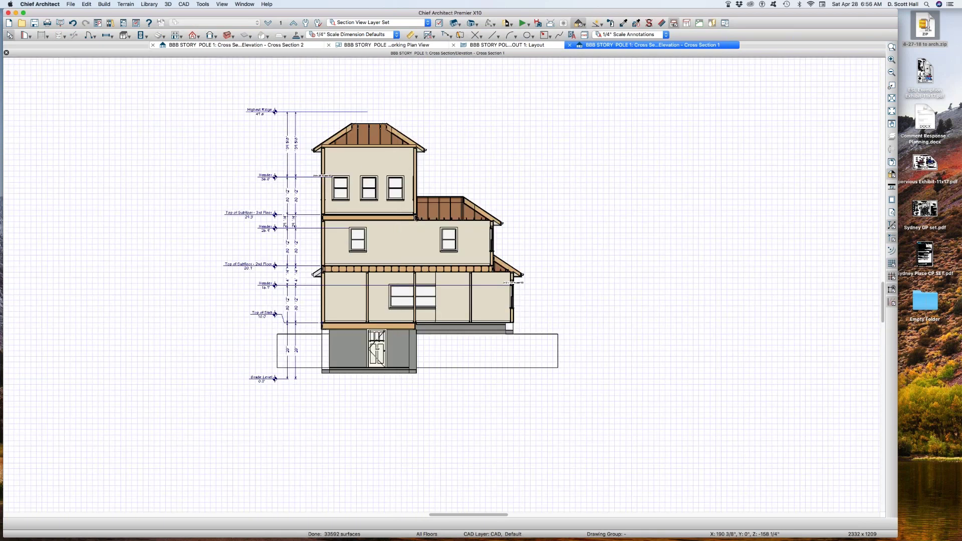
# Replace the header-based story pole with automatic story pole dimensions on both sides of the house in Cross Section 1
pyautogui.click(373, 308)
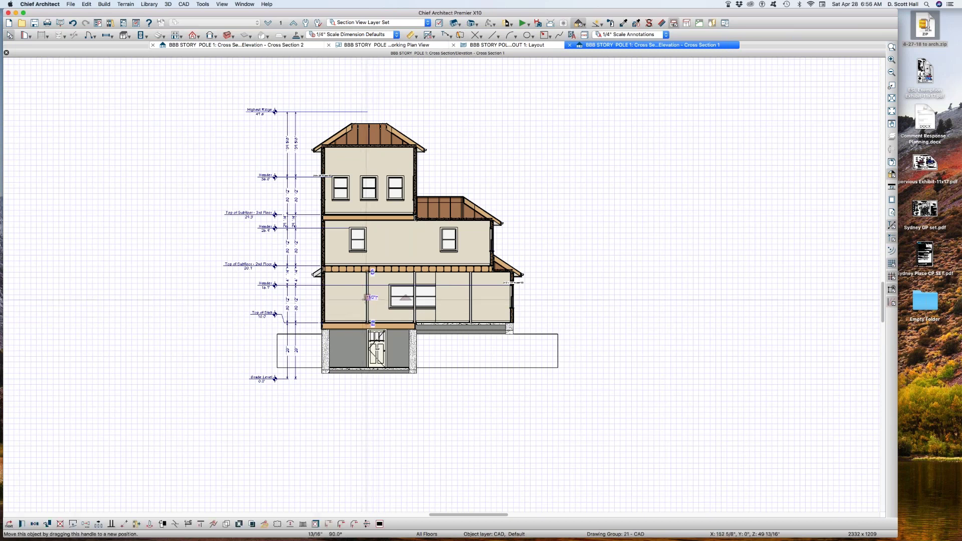
pyautogui.press('Escape')
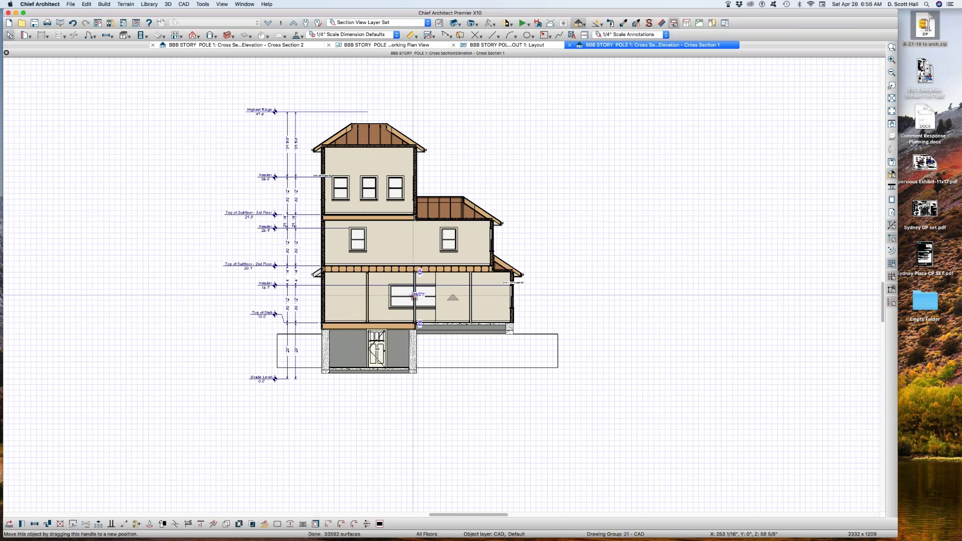
pyautogui.click(468, 304)
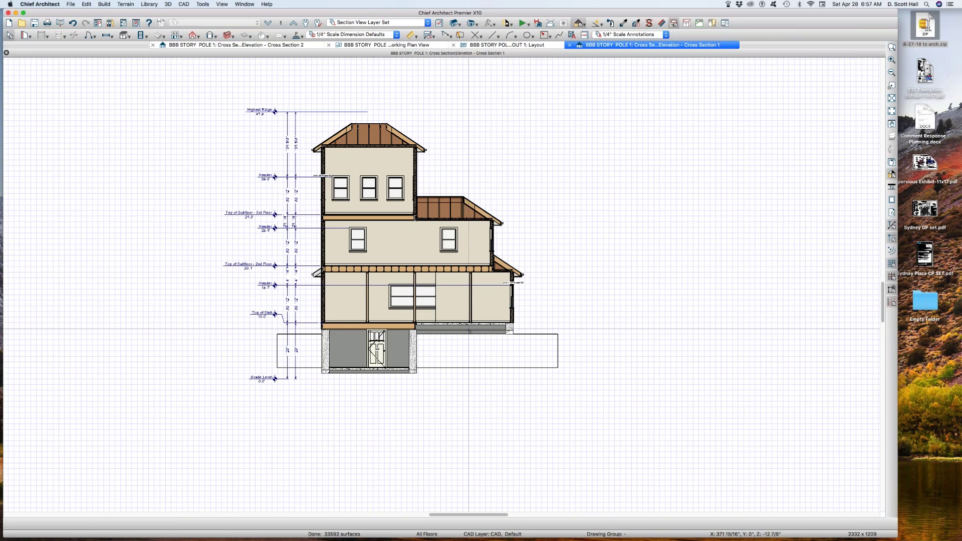
pyautogui.press('Delete')
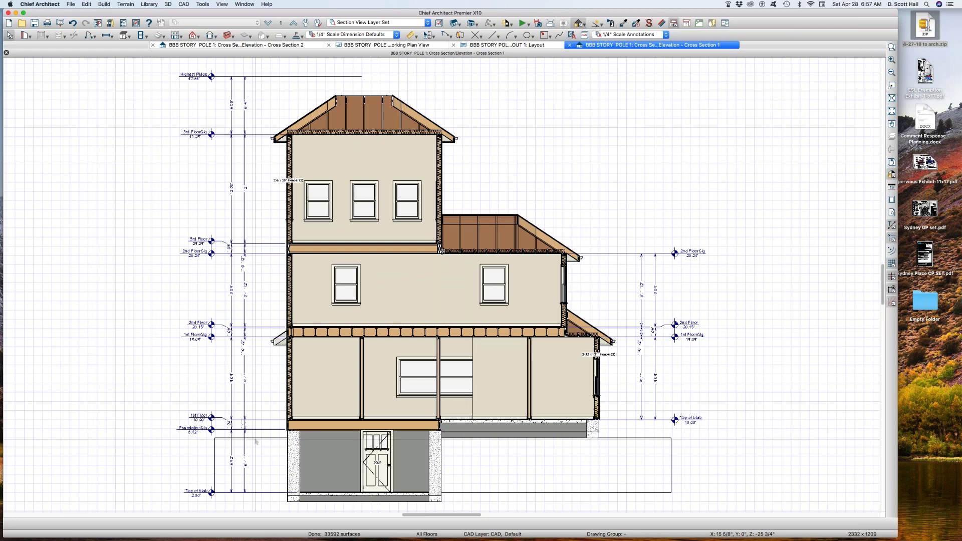
pyautogui.moveTo(133, 395); pyautogui.dragTo(254, 461)
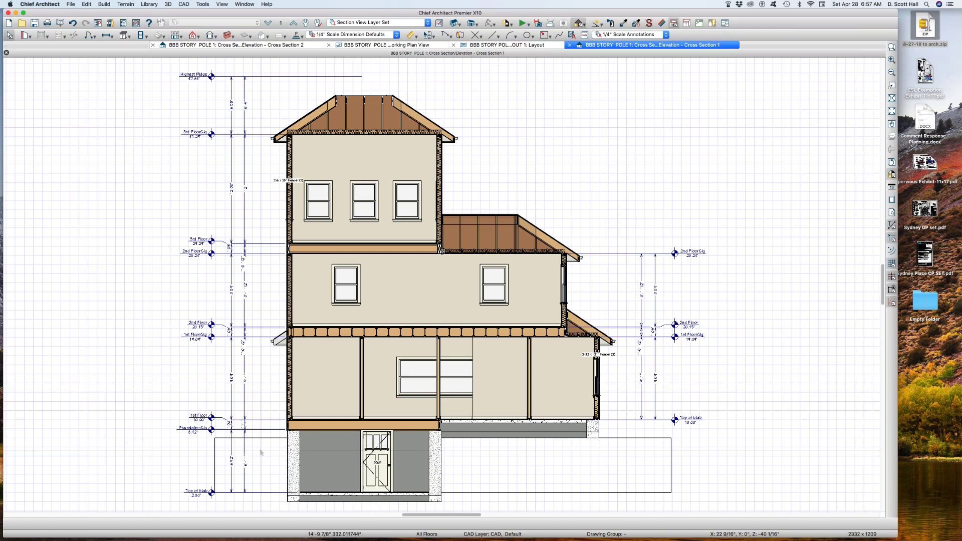
pyautogui.moveTo(148, 407); pyautogui.dragTo(294, 508)
pyautogui.moveTo(130, 462); pyautogui.dragTo(271, 511)
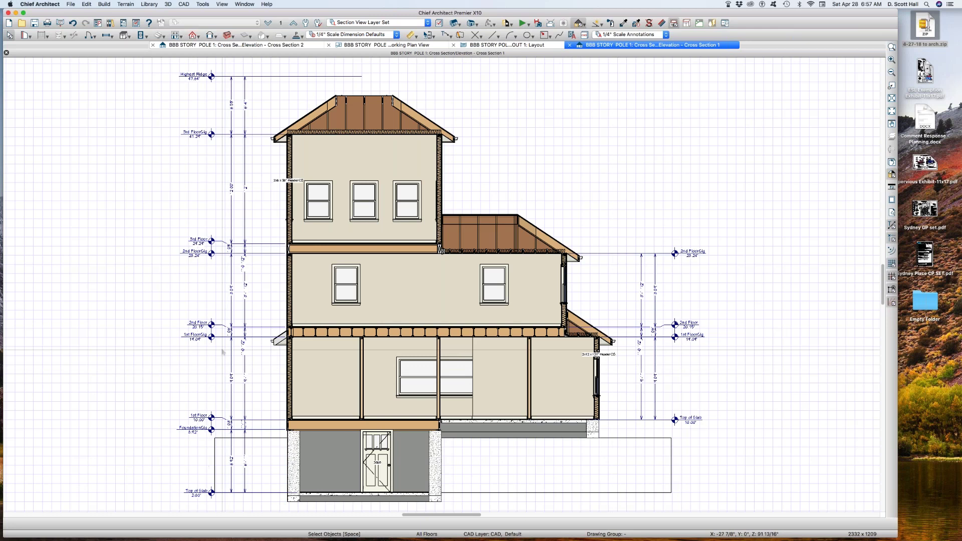
# Move the tower side's feet-and-inches story pole dimension line outward, beyond the level markers and their labels
pyautogui.scroll(1, 195, 374)
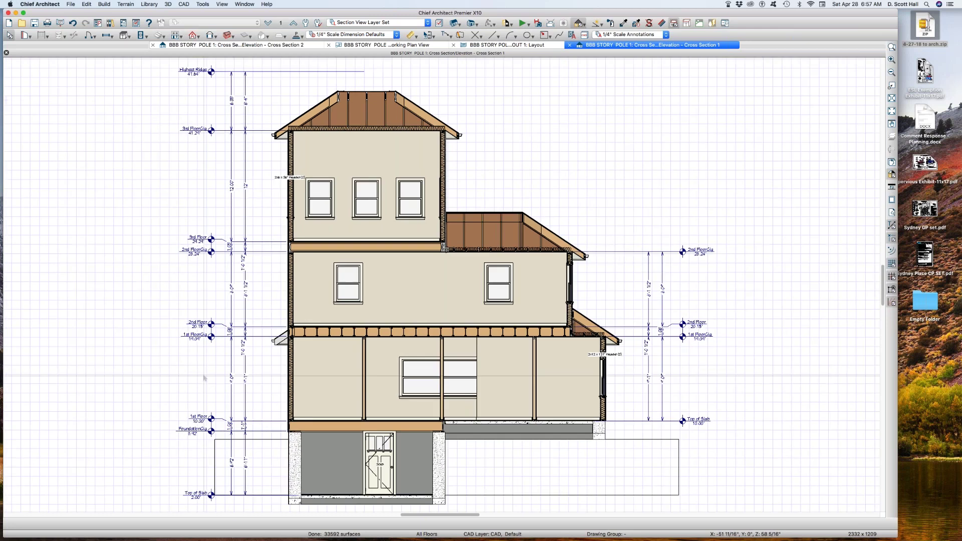
pyautogui.scroll(2, 204, 378)
pyautogui.scroll(-3, 293, 360)
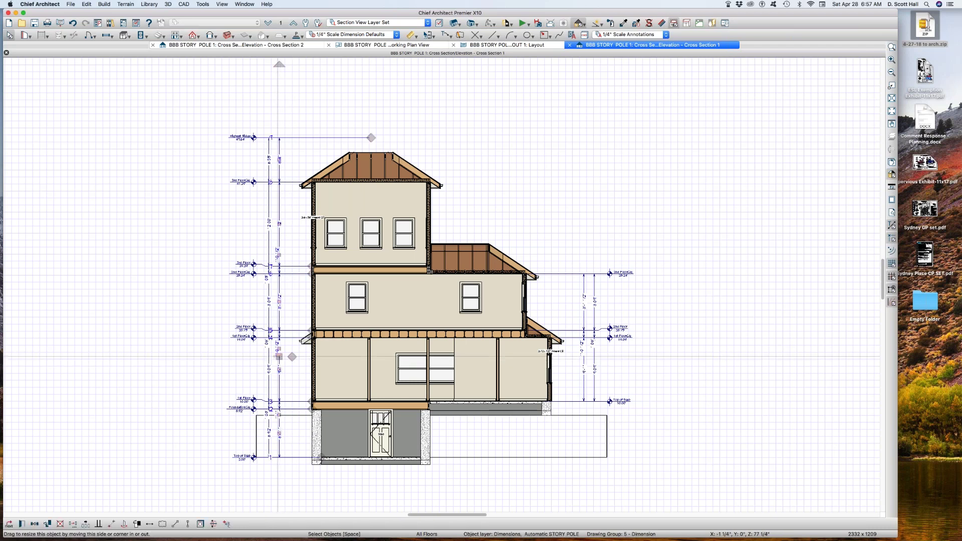
pyautogui.click(217, 373)
pyautogui.moveTo(216, 372); pyautogui.dragTo(192, 382)
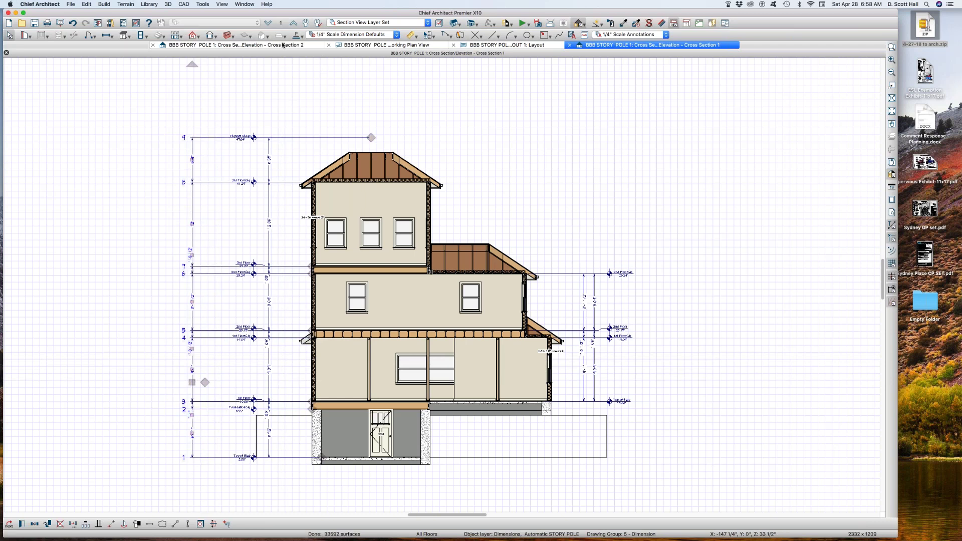
# Copy the filled ground shape from Cross Section 2 and paste it at the same height in Cross Section 1
pyautogui.hotkey('ctrl', 'Tab')
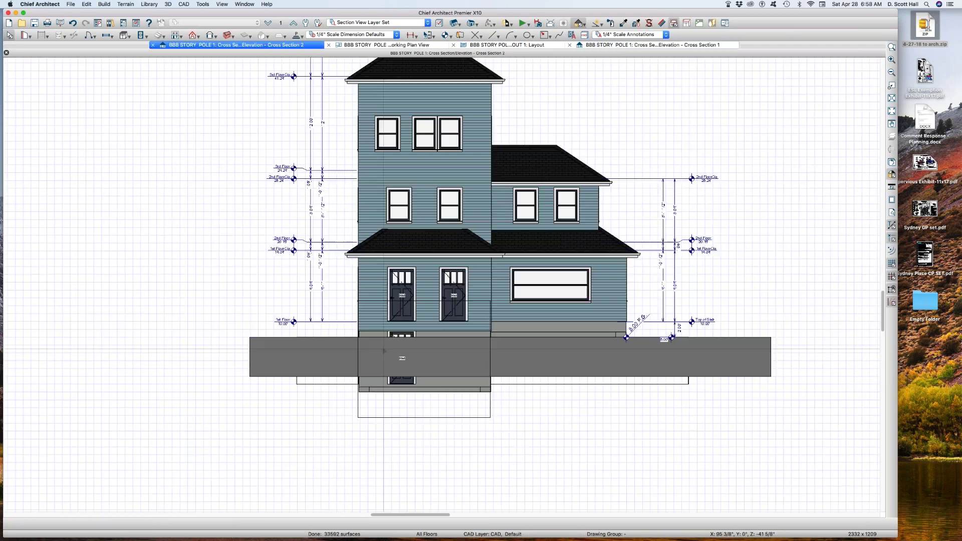
pyautogui.click(270, 356)
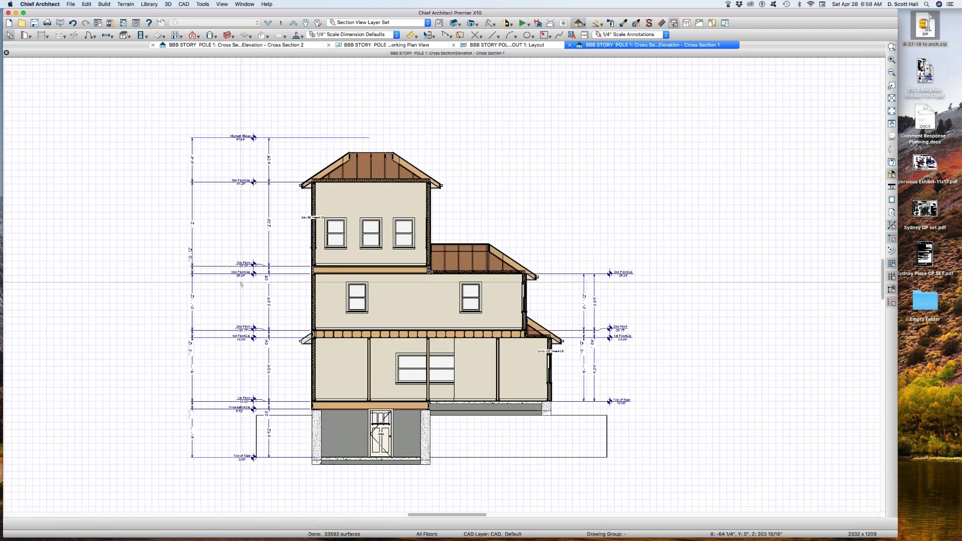
pyautogui.click(302, 434)
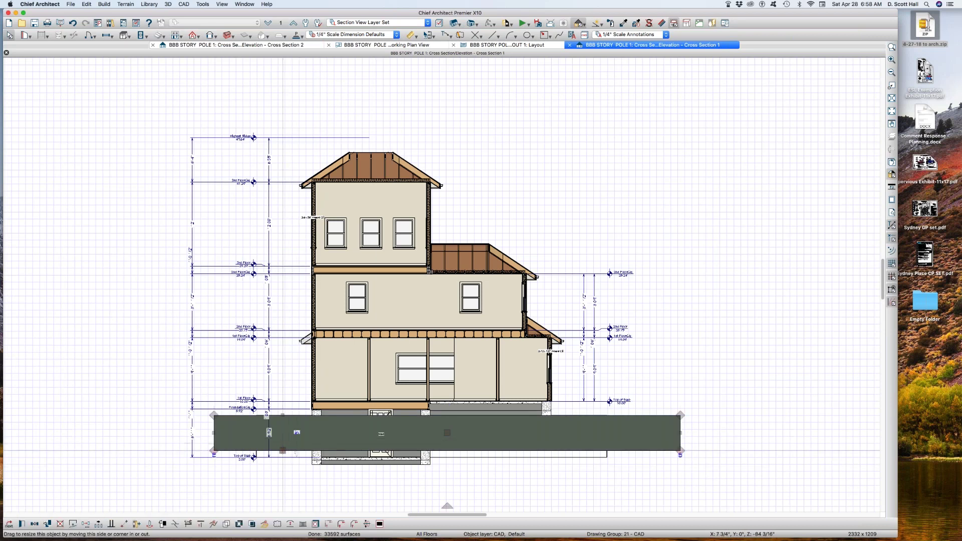
# Extend the ground shape down below the tower foundation and notch its upper edge around the lowered tower level
pyautogui.click(318, 448)
pyautogui.click(319, 448)
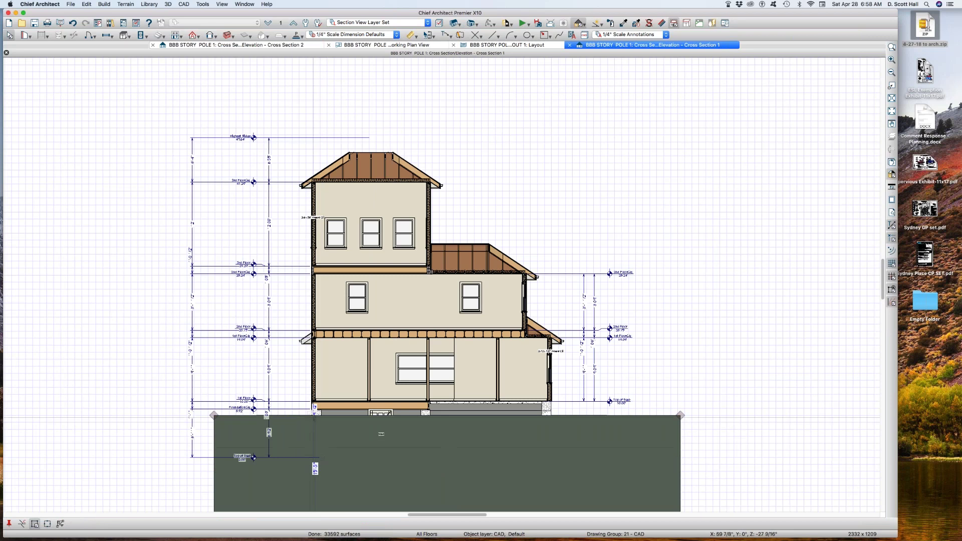
pyautogui.click(312, 415)
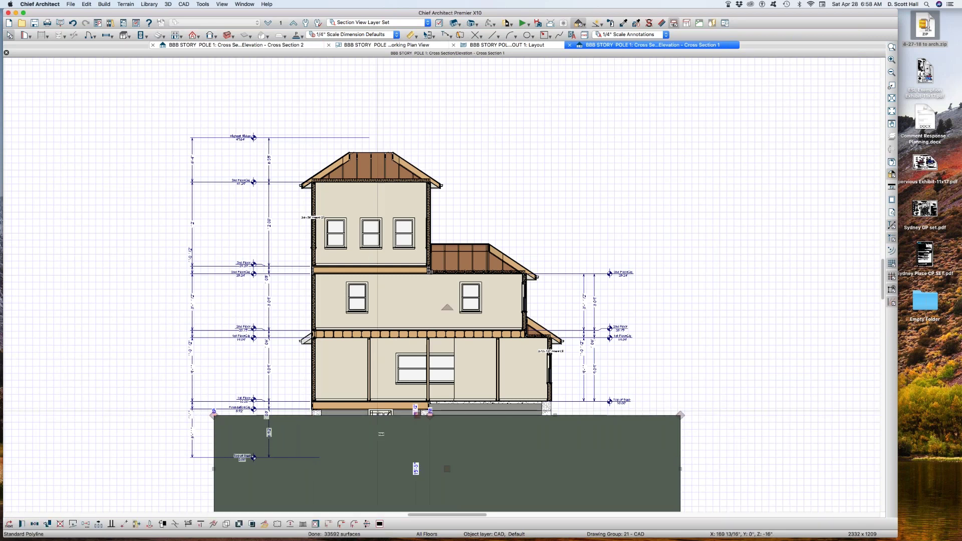
pyautogui.click(370, 419)
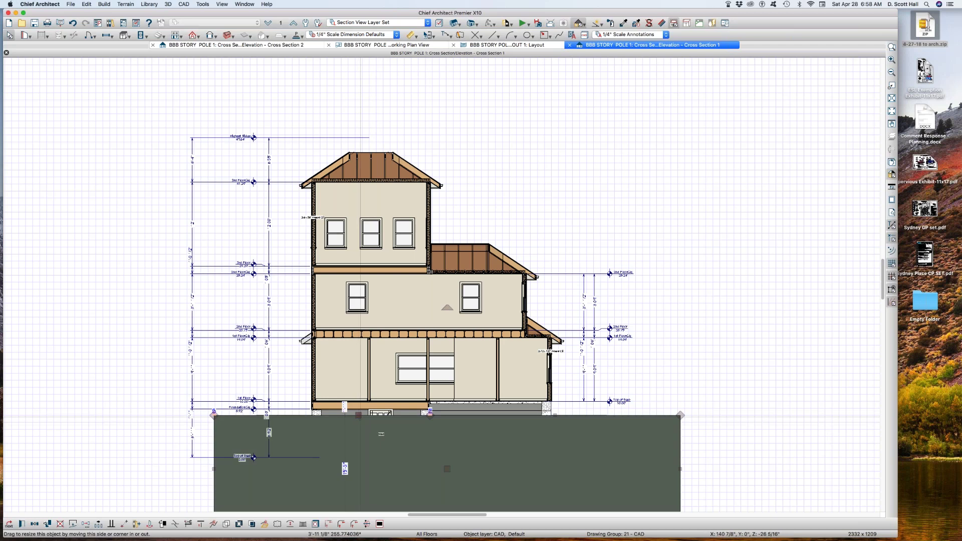
pyautogui.moveTo(370, 415); pyautogui.dragTo(349, 415)
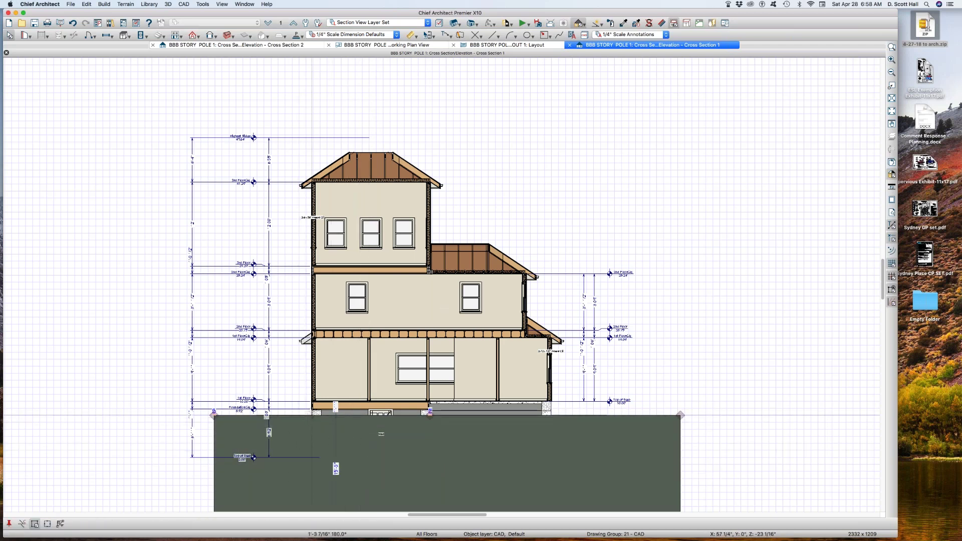
pyautogui.press('Escape')
pyautogui.click(312, 415)
pyautogui.moveTo(370, 416); pyautogui.dragTo(369, 459)
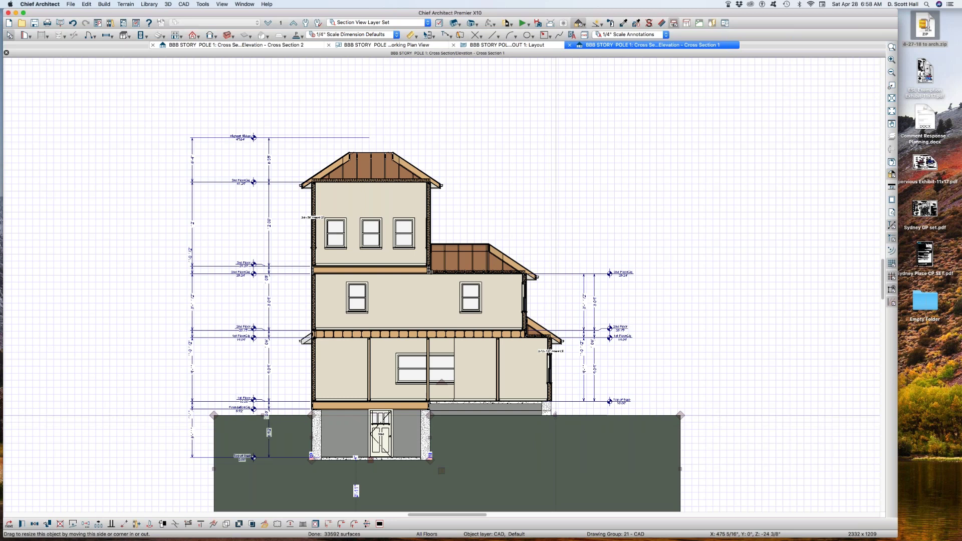
# Raise the ground shape's upper edge on the slab side to just below the one-story section's floor slab
pyautogui.click(546, 405)
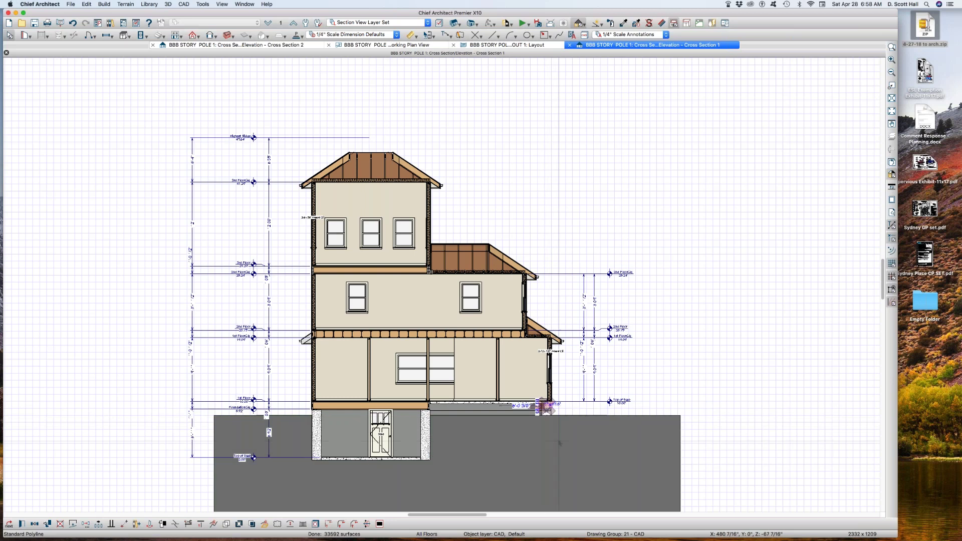
pyautogui.scroll(1, 559, 443)
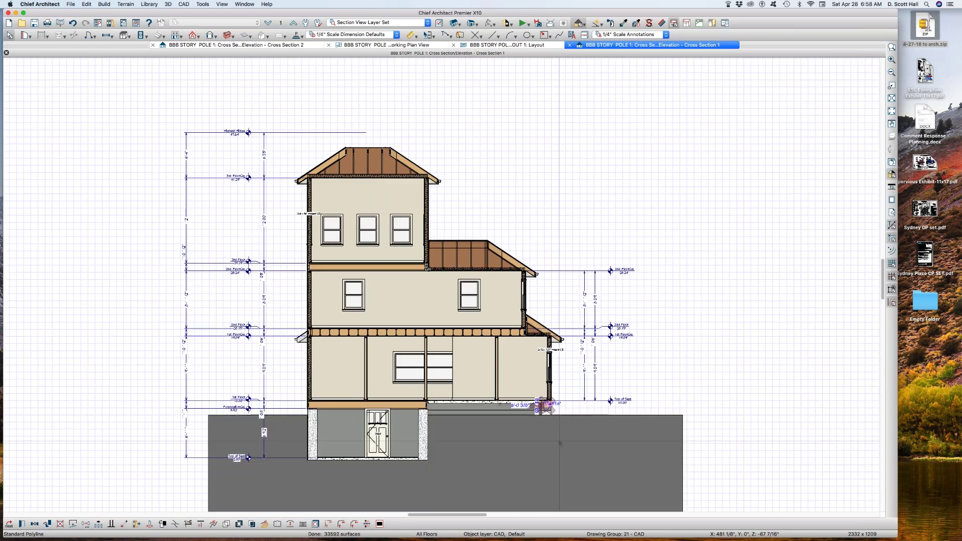
pyautogui.scroll(3, 560, 443)
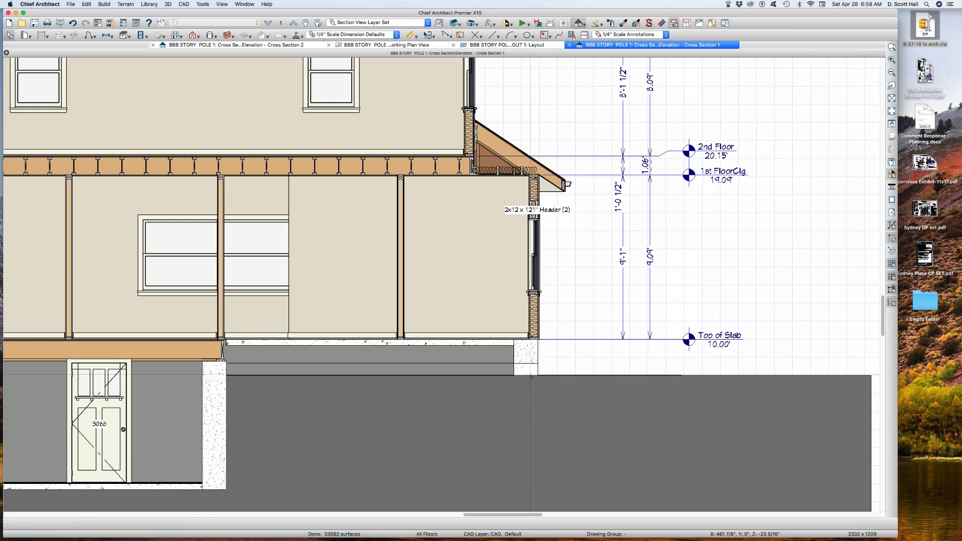
pyautogui.click(527, 348)
pyautogui.click(530, 371)
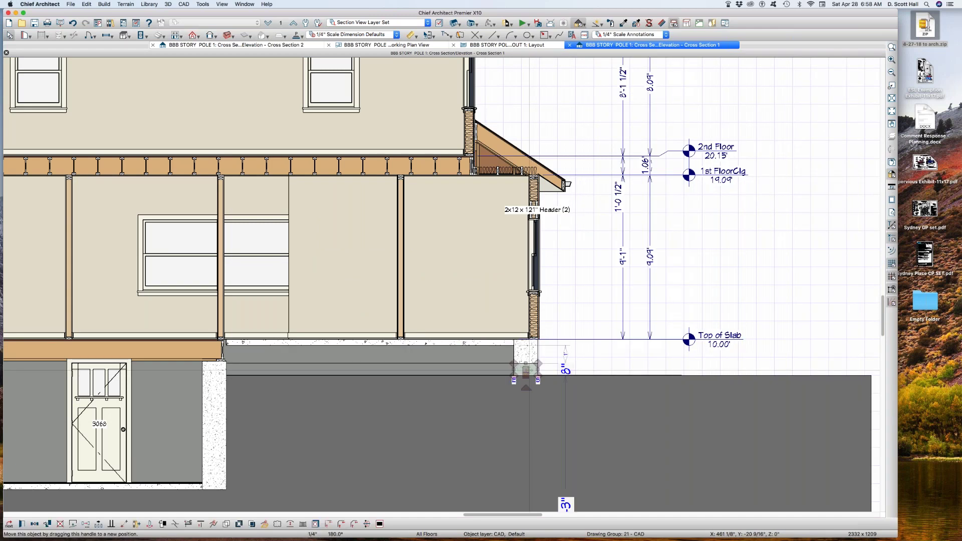
pyautogui.click(551, 386)
pyautogui.moveTo(549, 375); pyautogui.dragTo(548, 354)
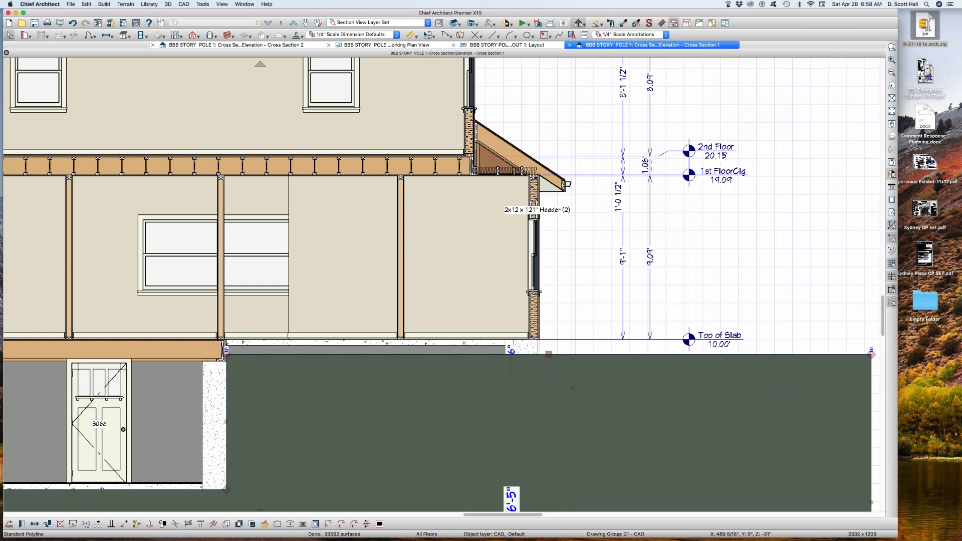
pyautogui.scroll(-4, 543, 351)
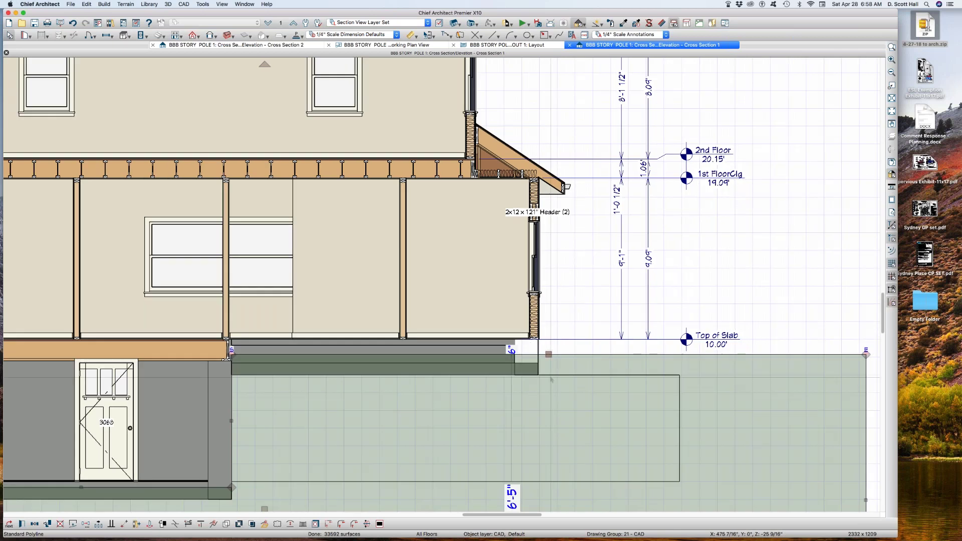
pyautogui.doubleClick(543, 351)
pyautogui.click(800, 443)
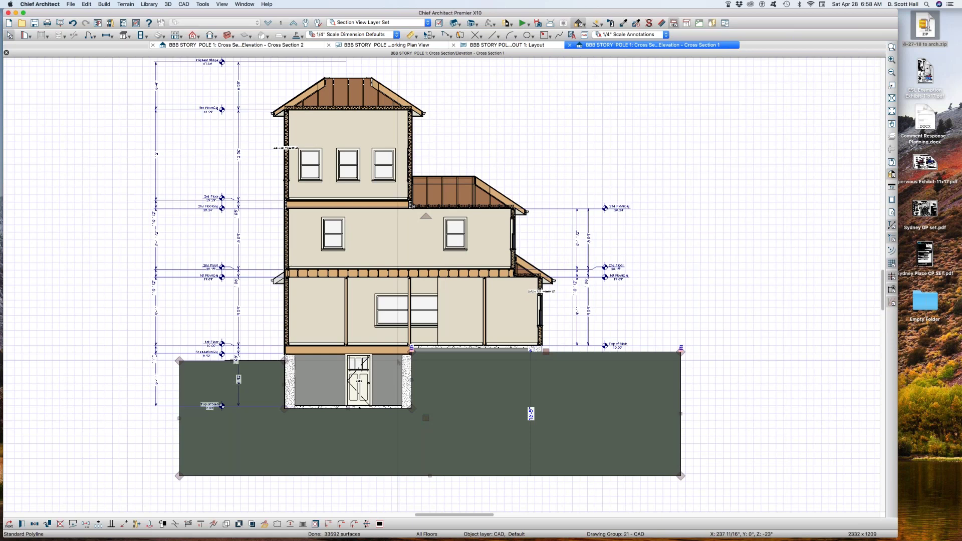
# Deepen the ground shape's notch below the tower walls and send the shape to the back of the drawing order
pyautogui.scroll(1, 446, 343)
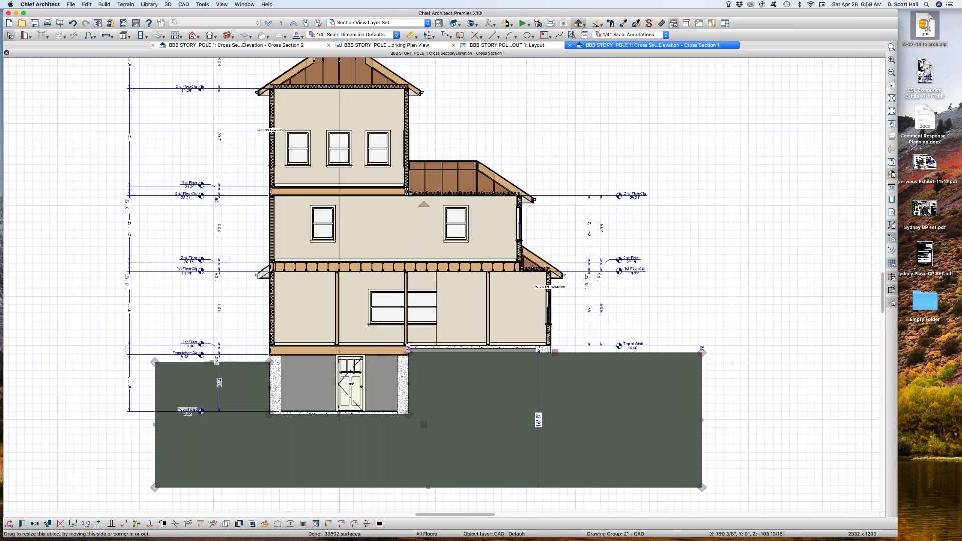
pyautogui.moveTo(339, 414); pyautogui.dragTo(273, 424)
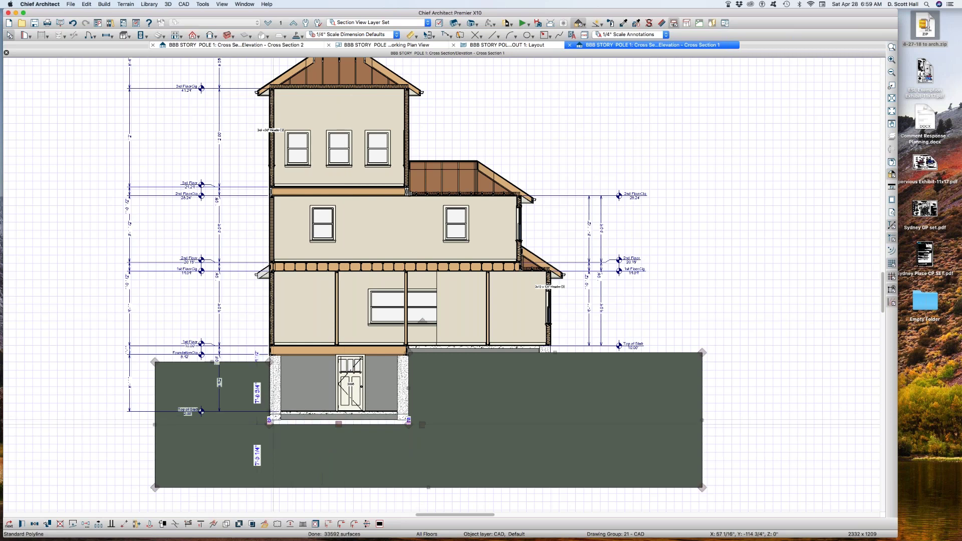
pyautogui.click(275, 388)
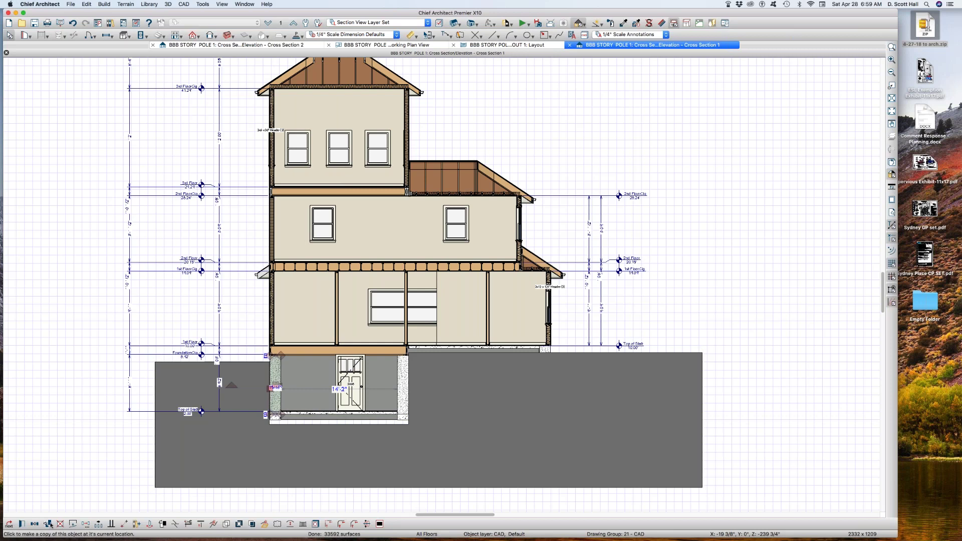
pyautogui.click(162, 524)
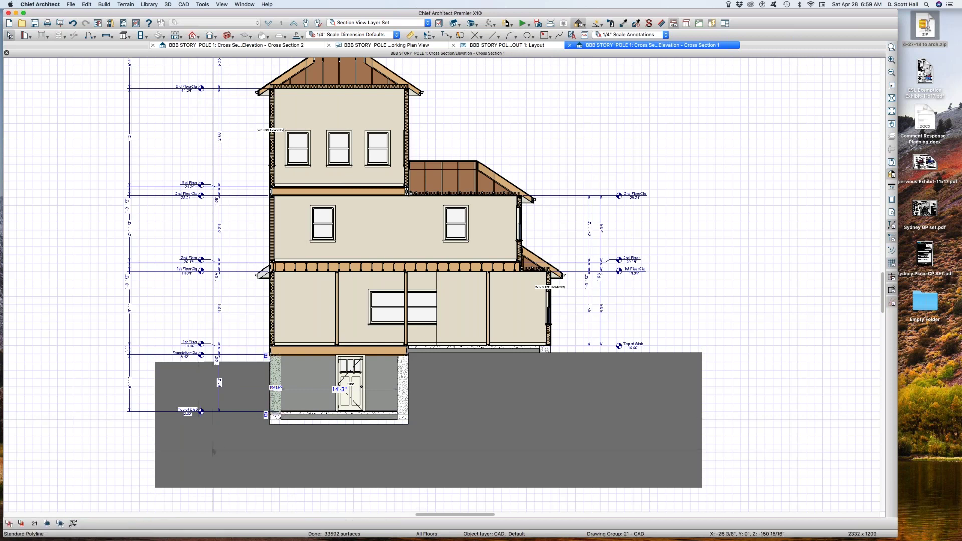
pyautogui.click(213, 447)
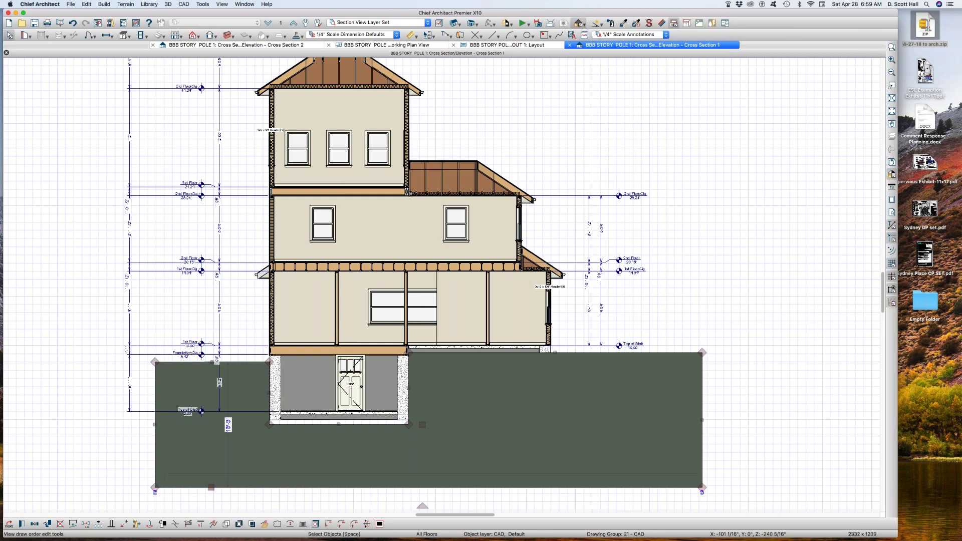
pyautogui.click(160, 524)
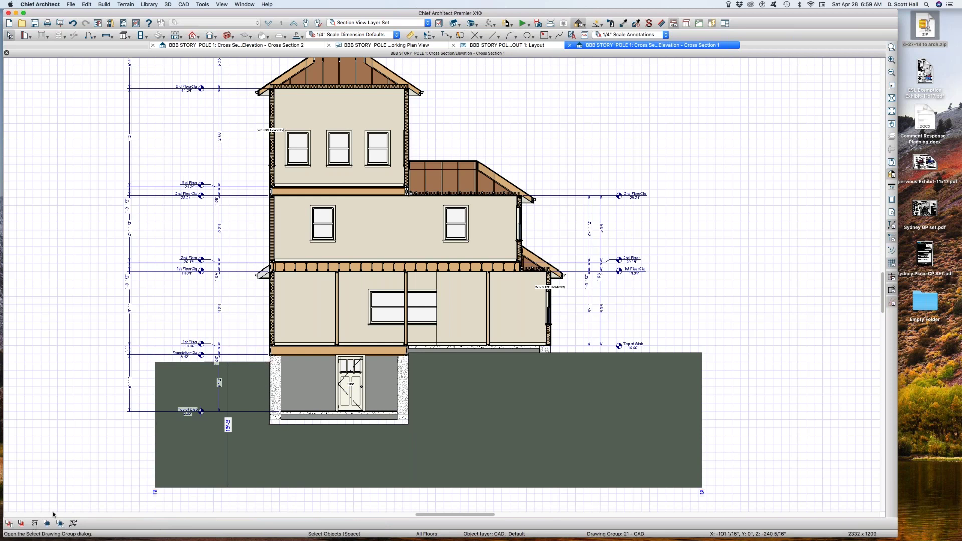
pyautogui.click(9, 524)
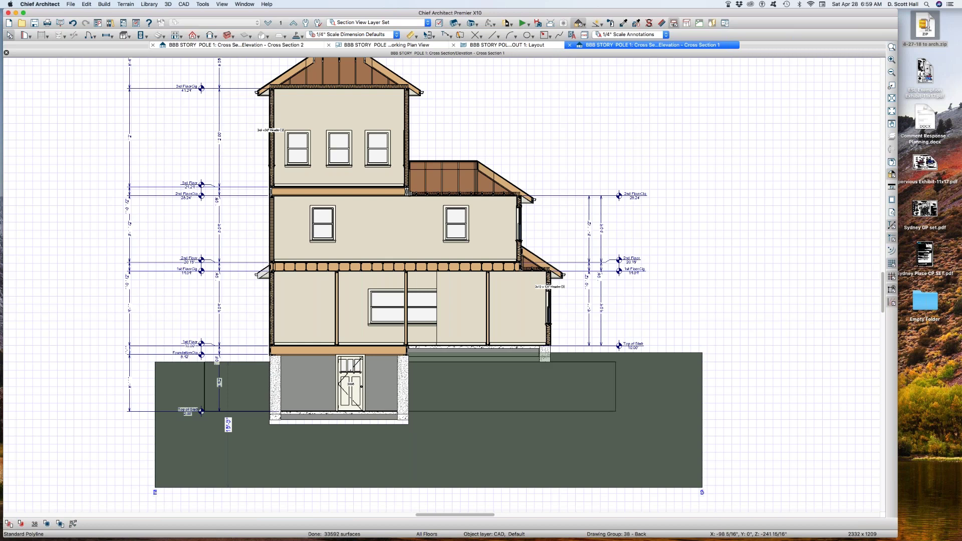
pyautogui.click(75, 470)
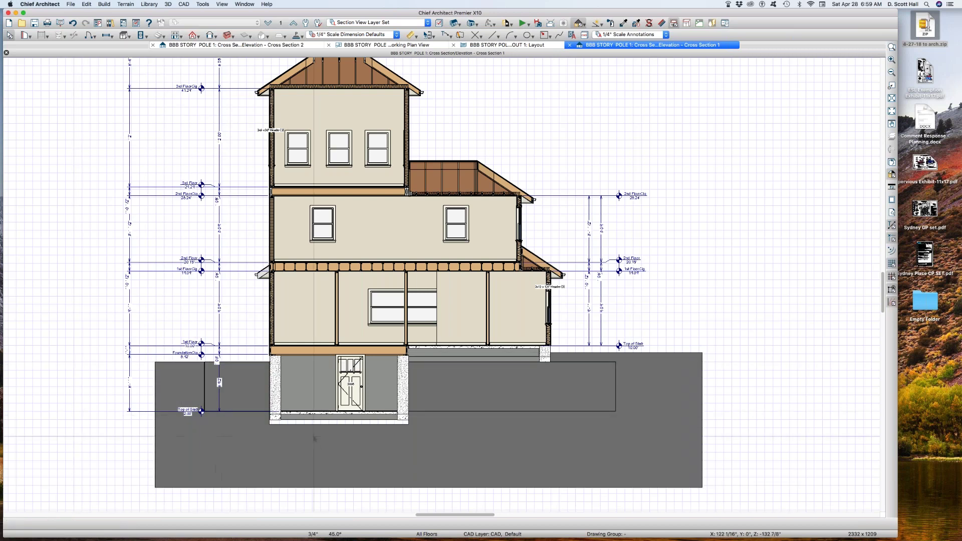
# Raise the bottom edge of the ground shape's notch to meet the base of the tower's foundation walls
pyautogui.scroll(2, 323, 433)
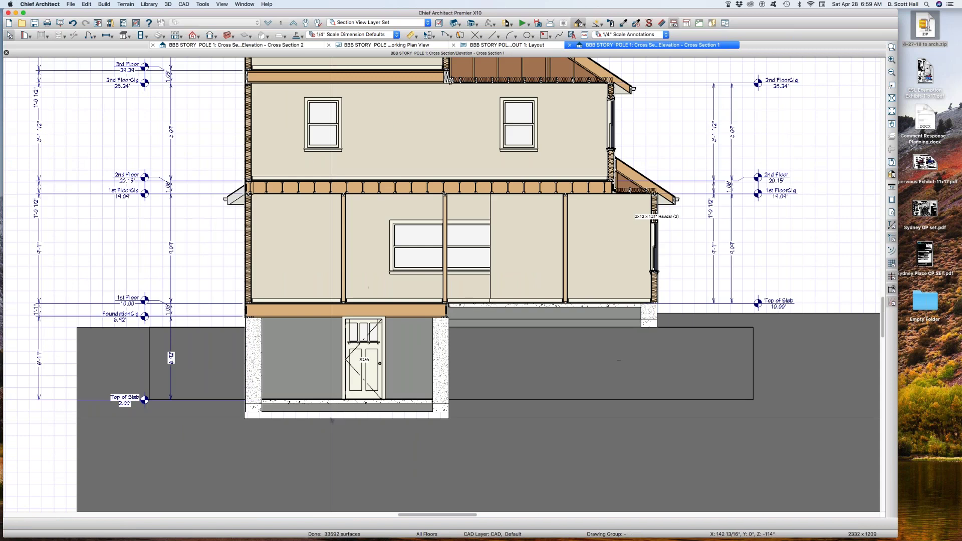
pyautogui.click(314, 415)
pyautogui.moveTo(313, 416); pyautogui.dragTo(306, 399)
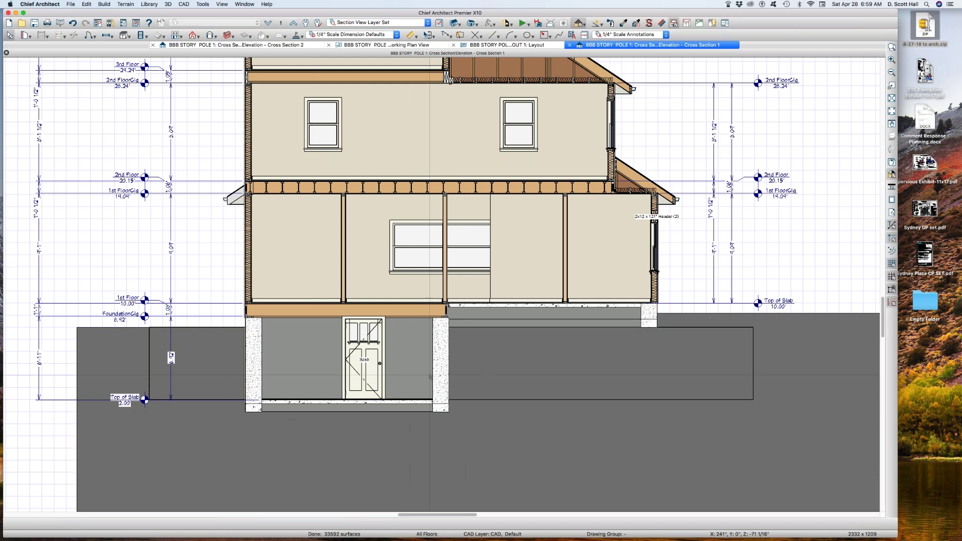
pyautogui.click(440, 359)
pyautogui.click(253, 358)
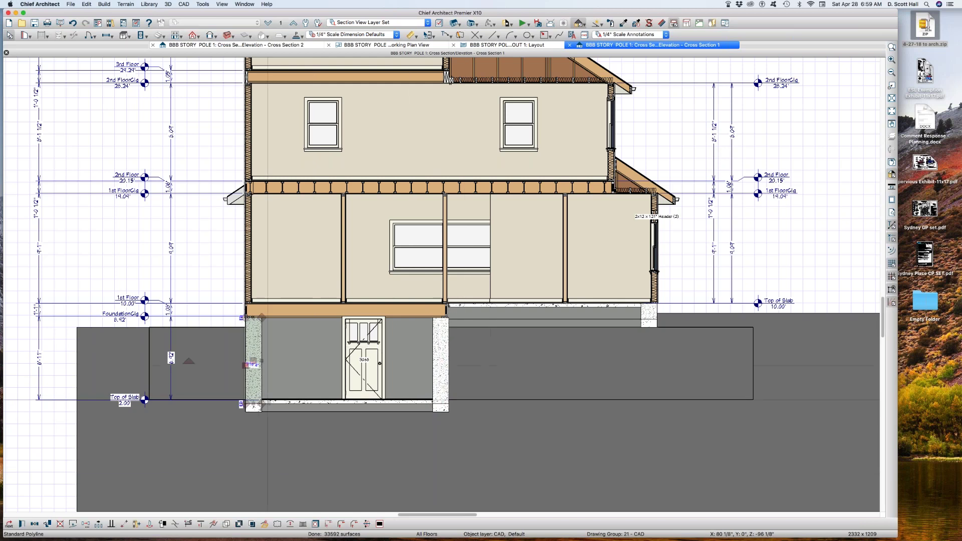
# Turn off the display of the Terrain Perimeter layer in the Section View Layer Set
pyautogui.scroll(-1, 265, 389)
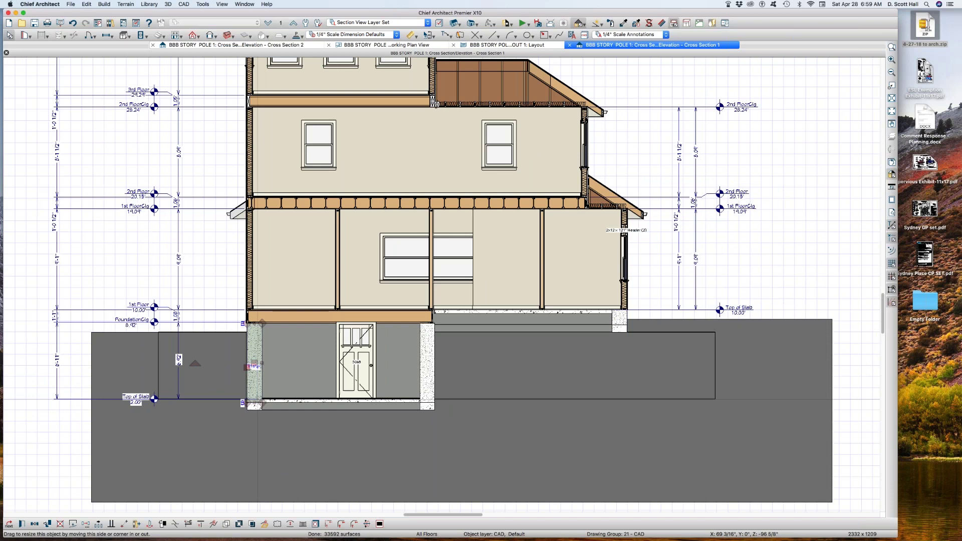
pyautogui.press('l')
pyautogui.press('t')
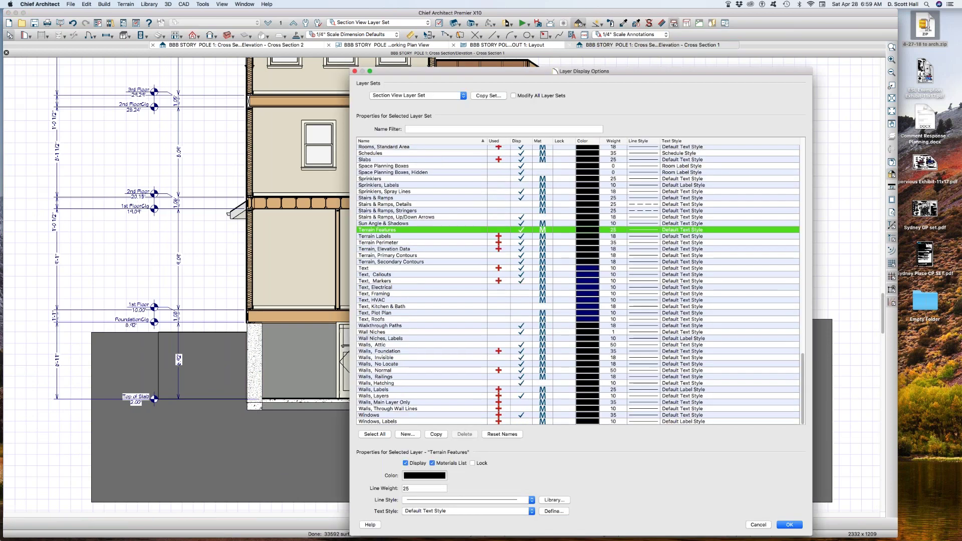
pyautogui.click(521, 244)
pyautogui.press('Return')
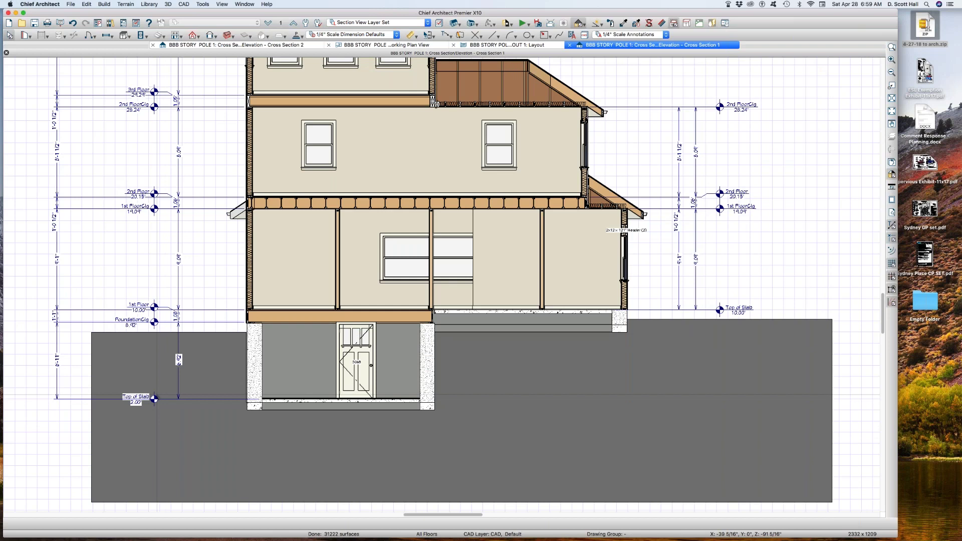
# Set the outer format of the Auto Story Pole Dimension defaults to feet and inches with smallest-fraction accuracy
pyautogui.scroll(-1, 218, 395)
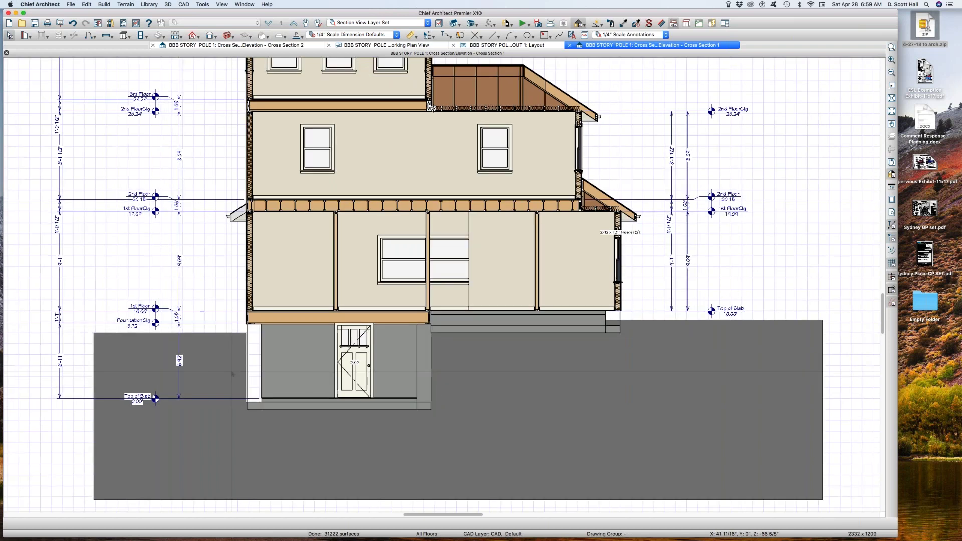
pyautogui.scroll(-1, 232, 374)
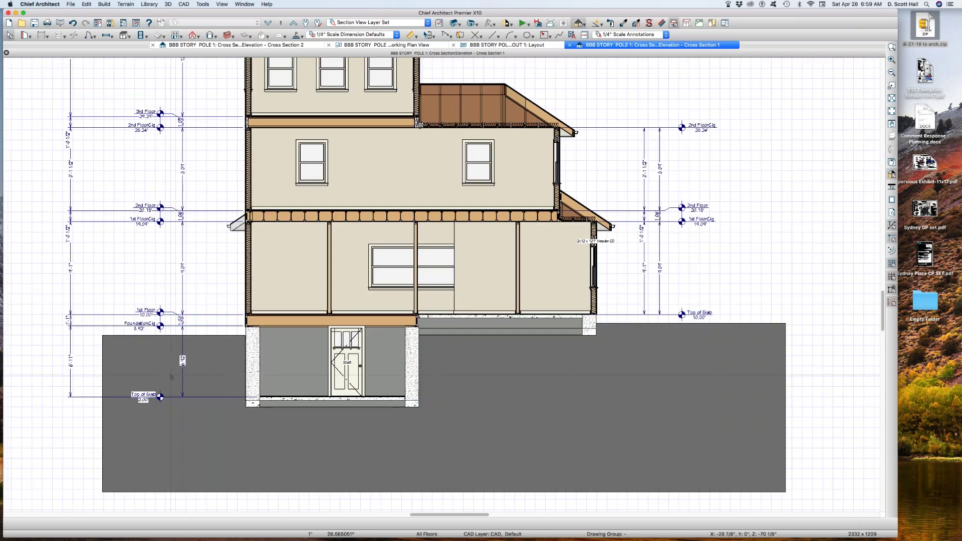
pyautogui.scroll(-3, 171, 377)
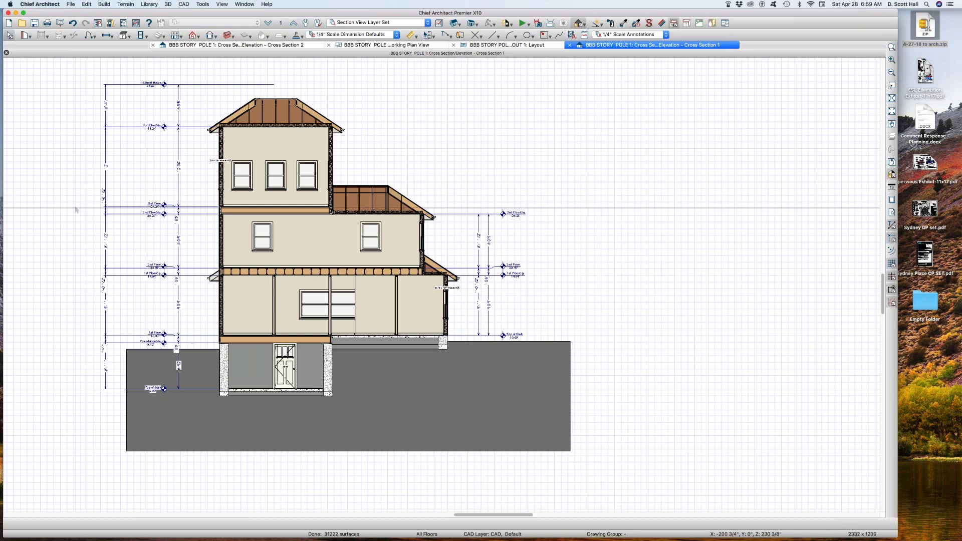
pyautogui.scroll(1, 76, 209)
pyautogui.press('d')
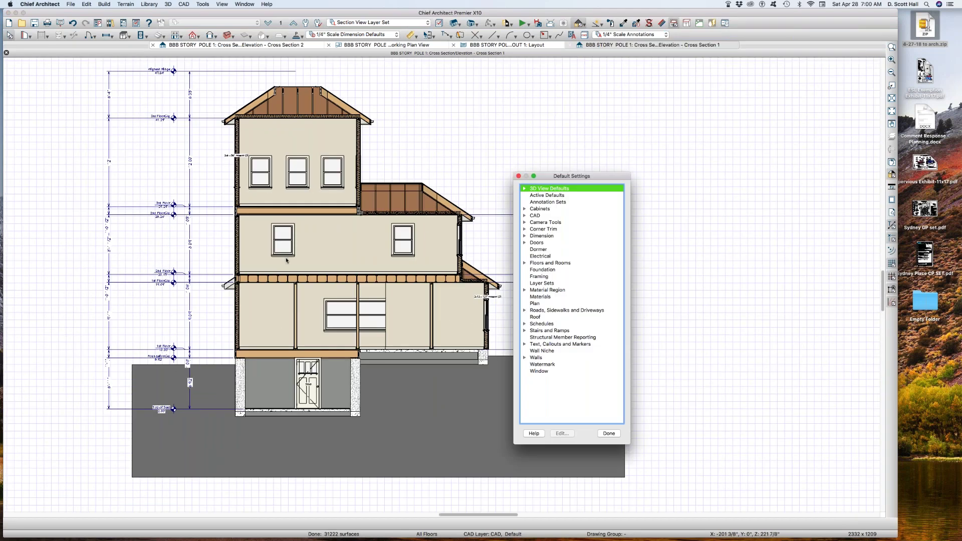
pyautogui.click(525, 236)
pyautogui.doubleClick(549, 284)
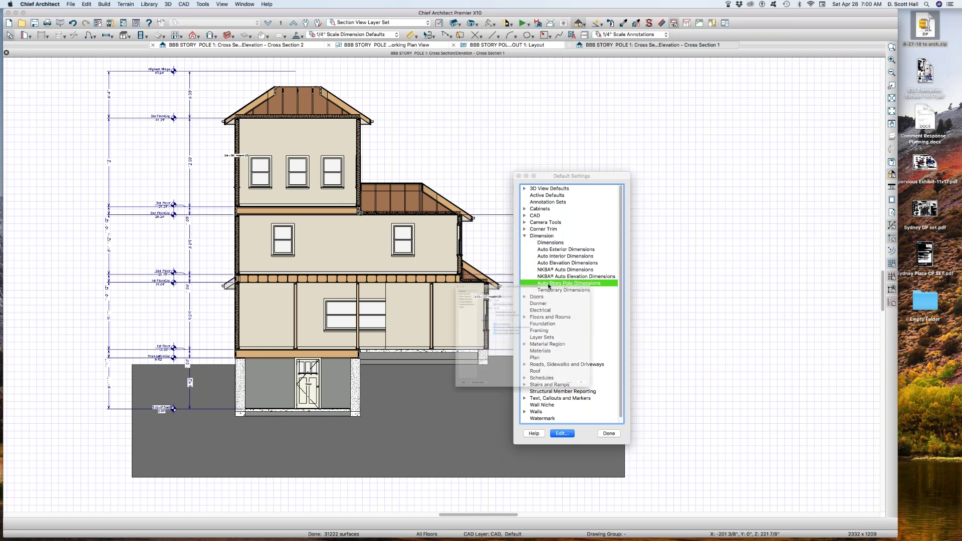
pyautogui.click(378, 234)
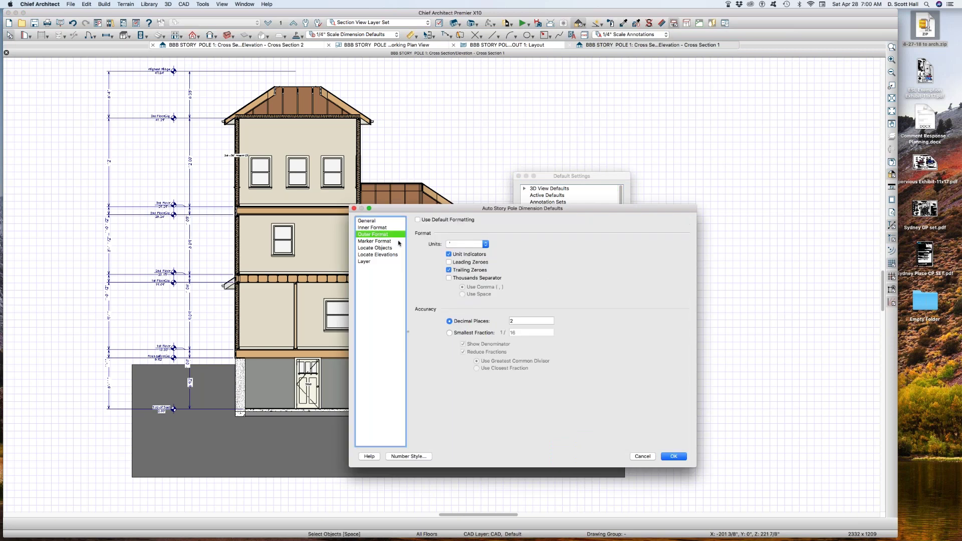
pyautogui.click(457, 245)
pyautogui.click(456, 257)
pyautogui.click(472, 333)
pyautogui.doubleClick(510, 333)
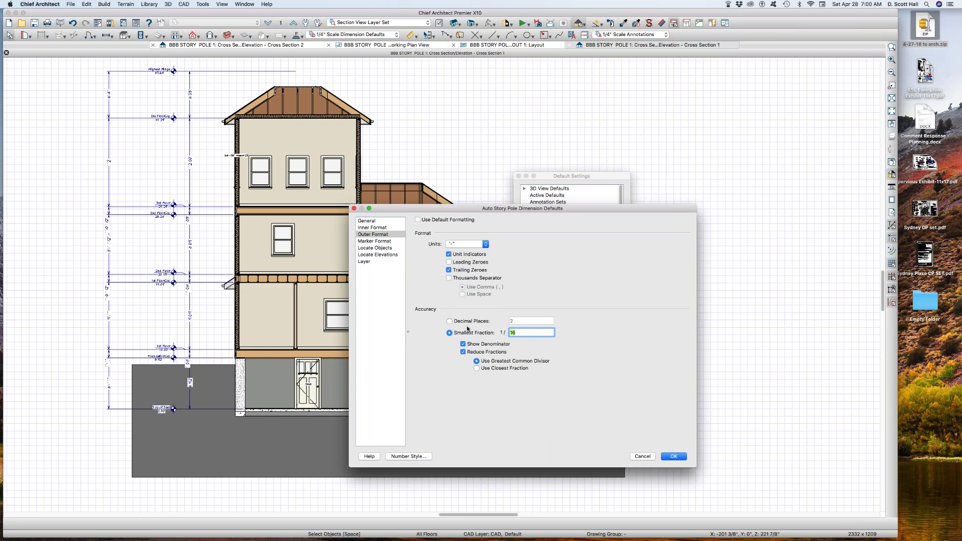
pyautogui.press('Return')
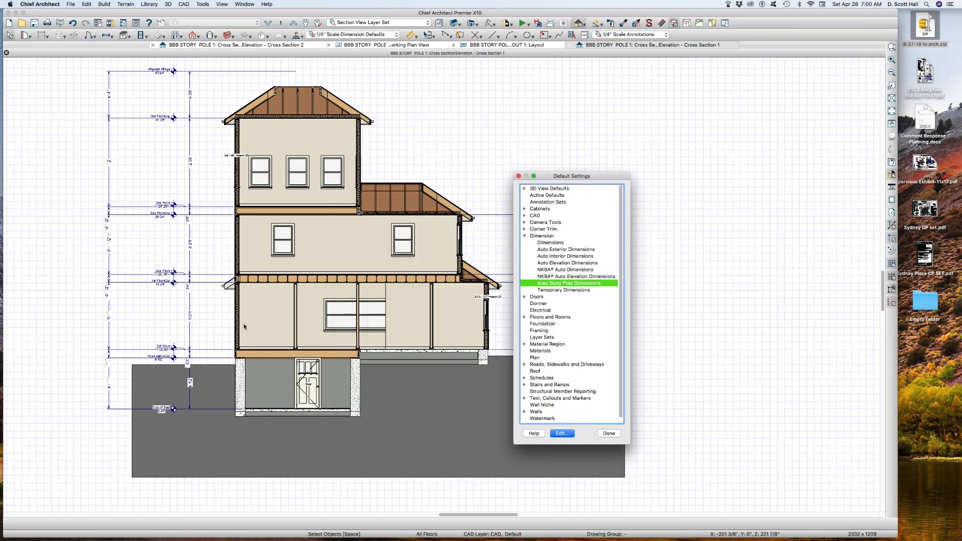
pyautogui.click(607, 434)
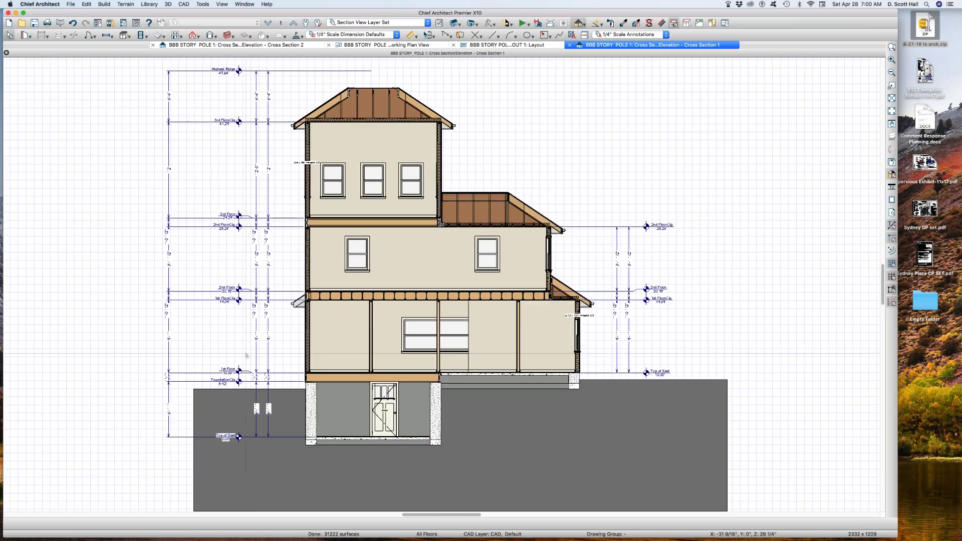
# Delete the outermost dimension string on the tower side of Cross Section 1
pyautogui.scroll(1, 257, 349)
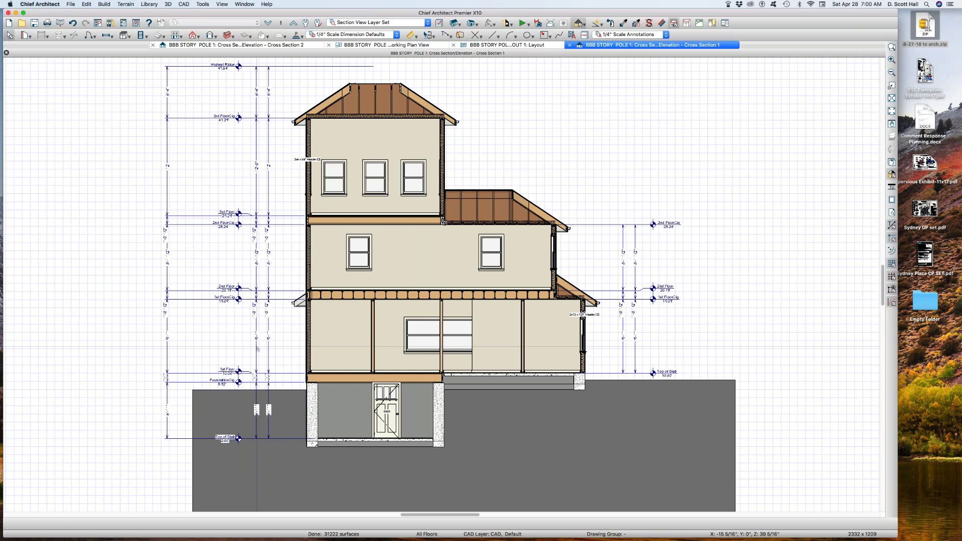
pyautogui.scroll(3, 257, 349)
pyautogui.scroll(-1, 257, 348)
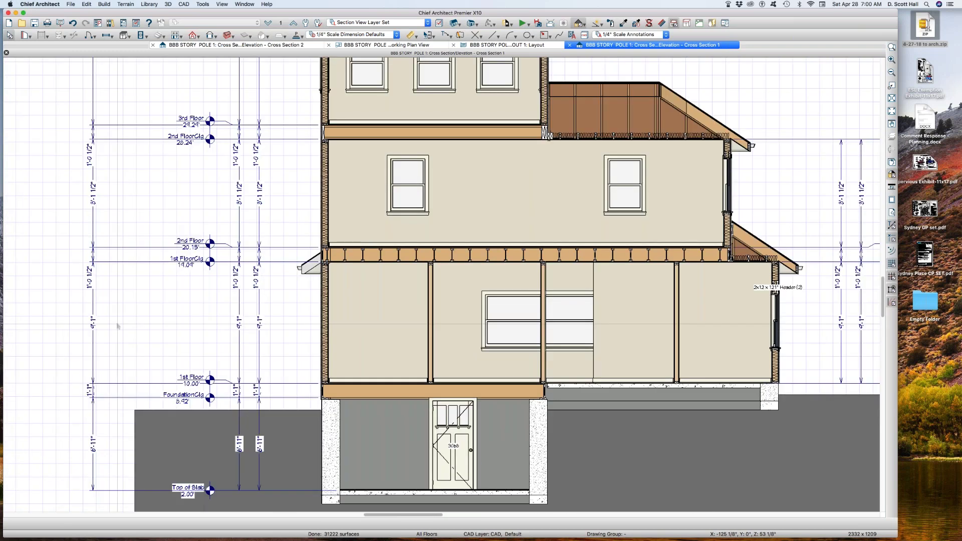
pyautogui.click(93, 335)
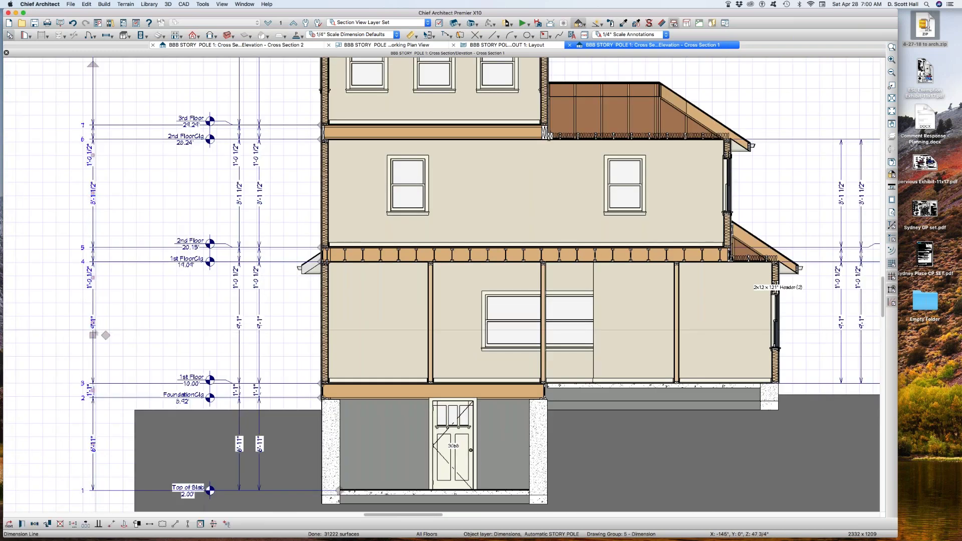
pyautogui.press('Delete')
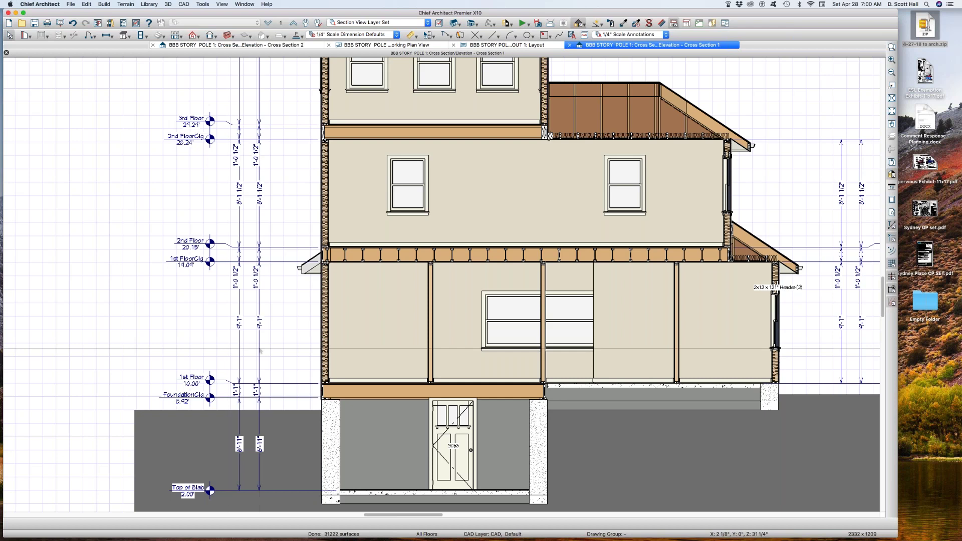
pyautogui.click(259, 348)
pyautogui.moveTo(259, 349); pyautogui.dragTo(99, 343)
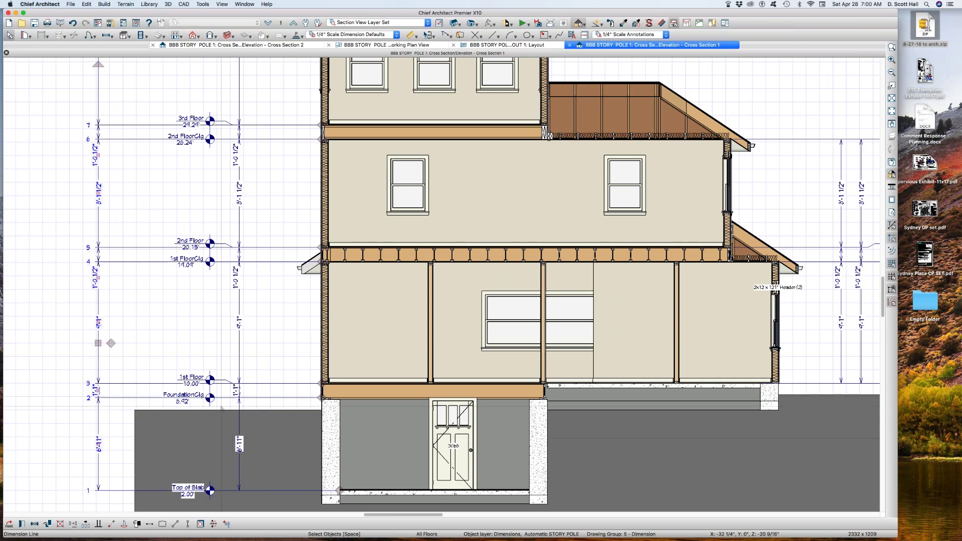
pyautogui.click(98, 357)
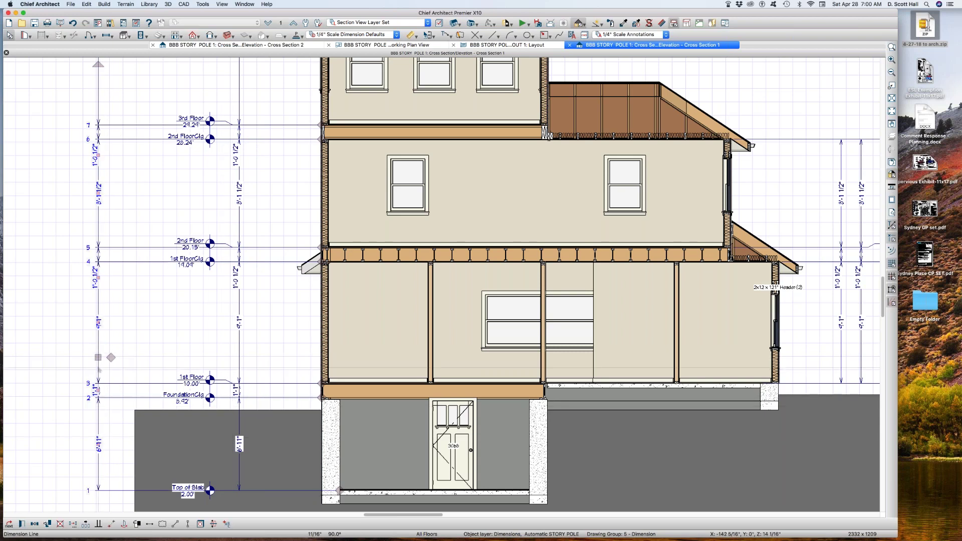
pyautogui.moveTo(99, 357); pyautogui.dragTo(252, 358)
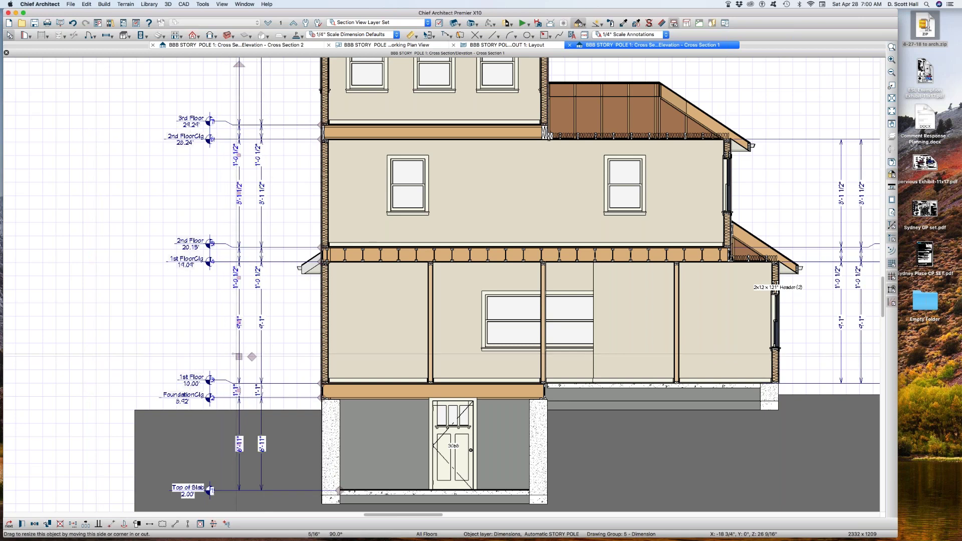
pyautogui.press('Delete')
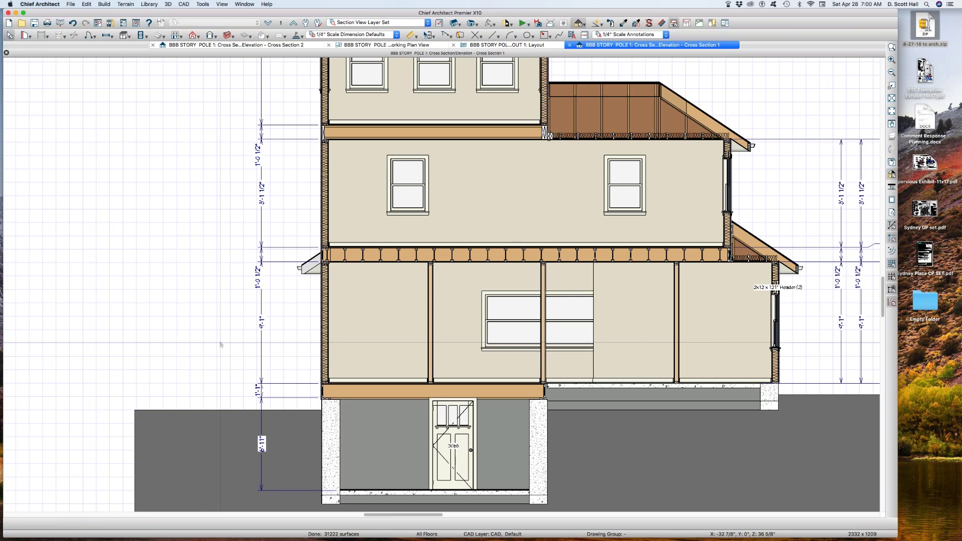
pyautogui.press('super+z')
pyautogui.moveTo(142, 223); pyautogui.dragTo(223, 301)
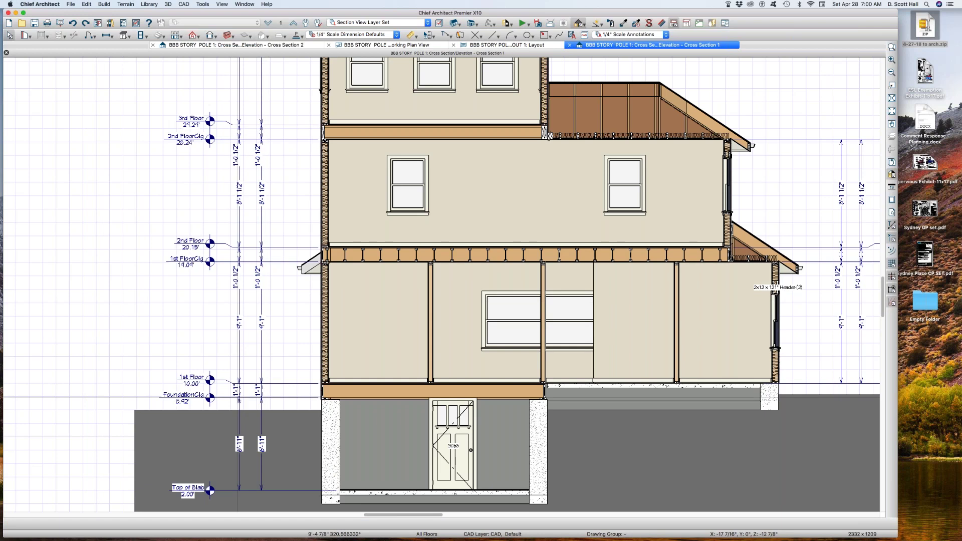
# Move the tower's inner dimension string outside the elevation markers and relocate its lowest extension to the top of the ground shape
pyautogui.click(261, 355)
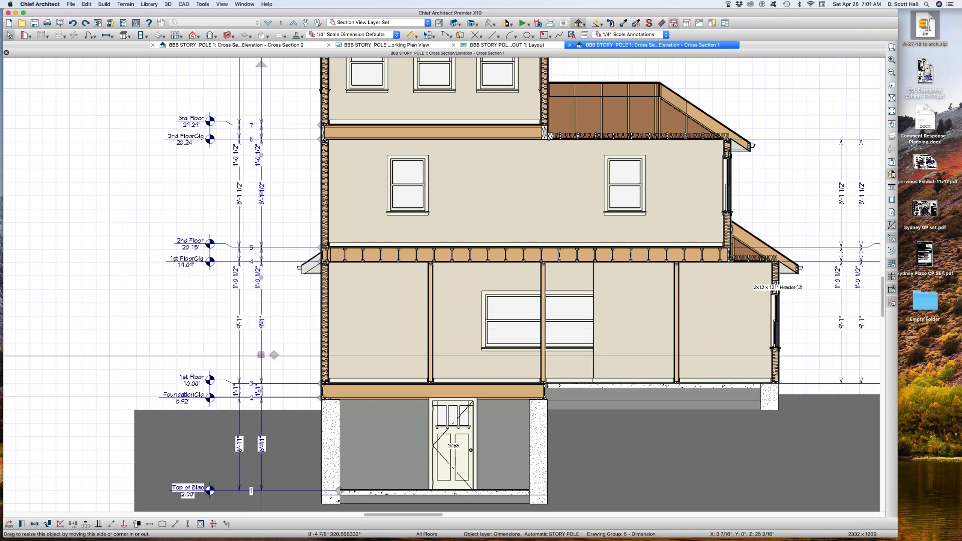
pyautogui.moveTo(261, 355); pyautogui.dragTo(92, 349)
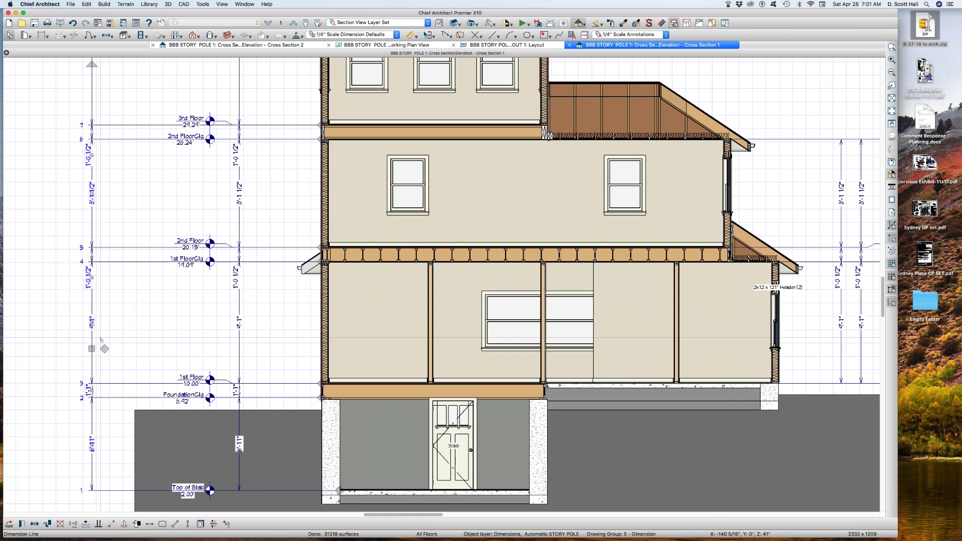
pyautogui.moveTo(337, 491)
pyautogui.mouseDown()
pyautogui.moveTo(282, 409)
pyautogui.moveTo(190, 328)
pyautogui.mouseUp()
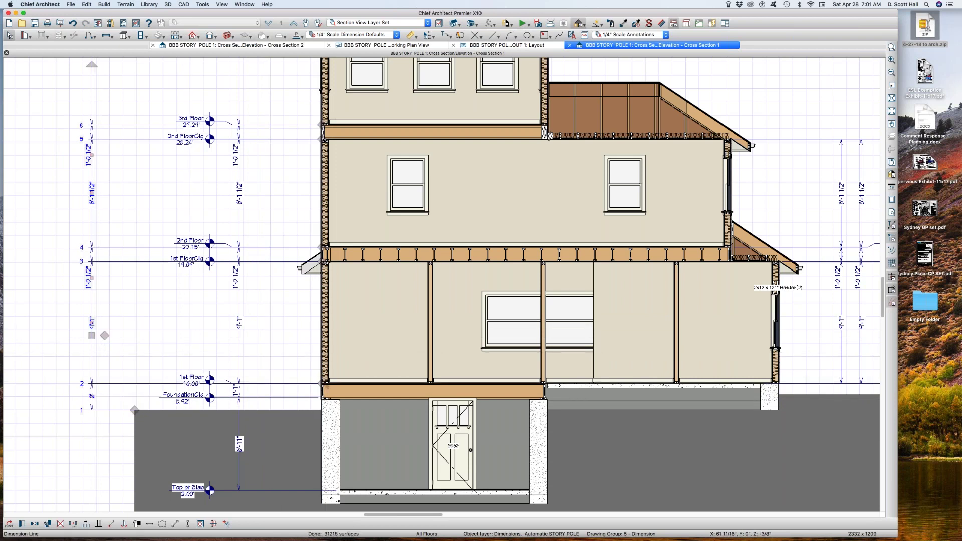
# Remove the string's intermediate floor and ceiling extensions, leaving one overall height dimension from the ground to the highest ridge
pyautogui.moveTo(322, 384); pyautogui.dragTo(164, 340)
pyautogui.scroll(-1, 164, 340)
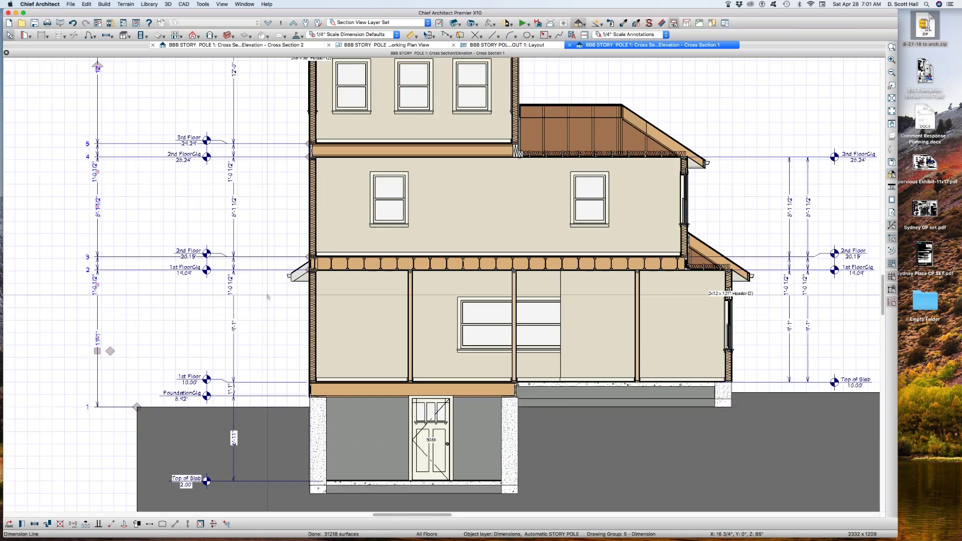
pyautogui.moveTo(308, 271); pyautogui.dragTo(156, 347)
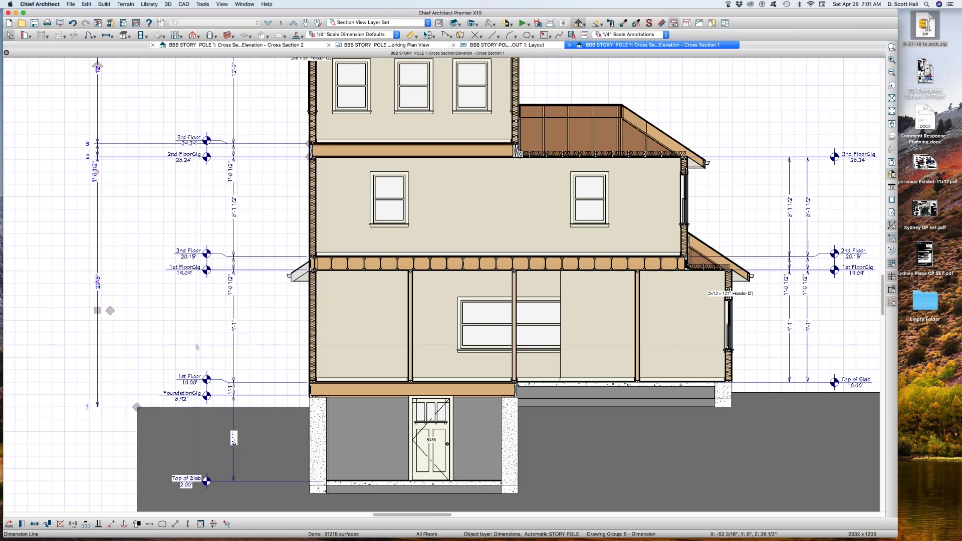
pyautogui.scroll(-2, 192, 352)
pyautogui.moveTo(272, 219); pyautogui.dragTo(180, 252)
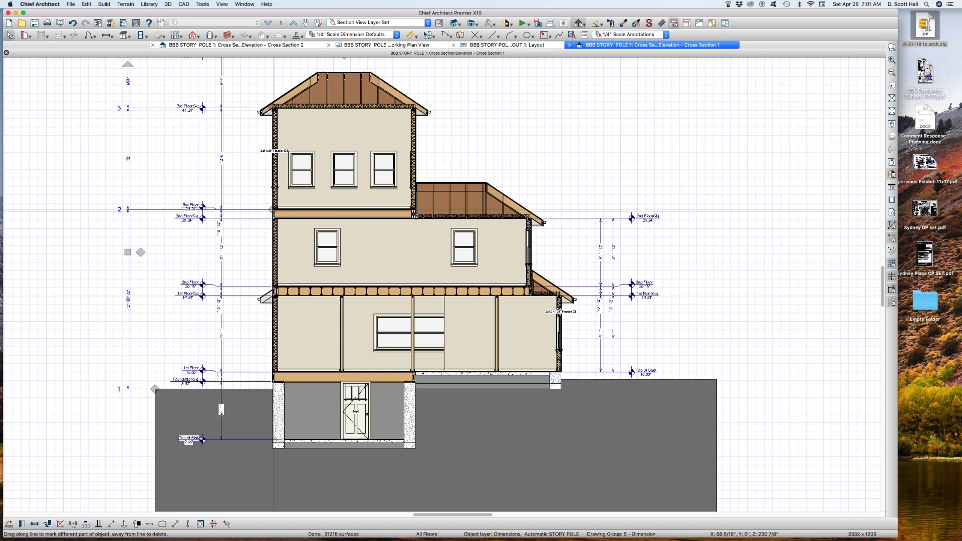
pyautogui.moveTo(272, 210); pyautogui.dragTo(176, 169)
pyautogui.moveTo(272, 108); pyautogui.dragTo(182, 149)
# Move the story pole with its elevation markers closer to the tower wall
pyautogui.click(221, 189)
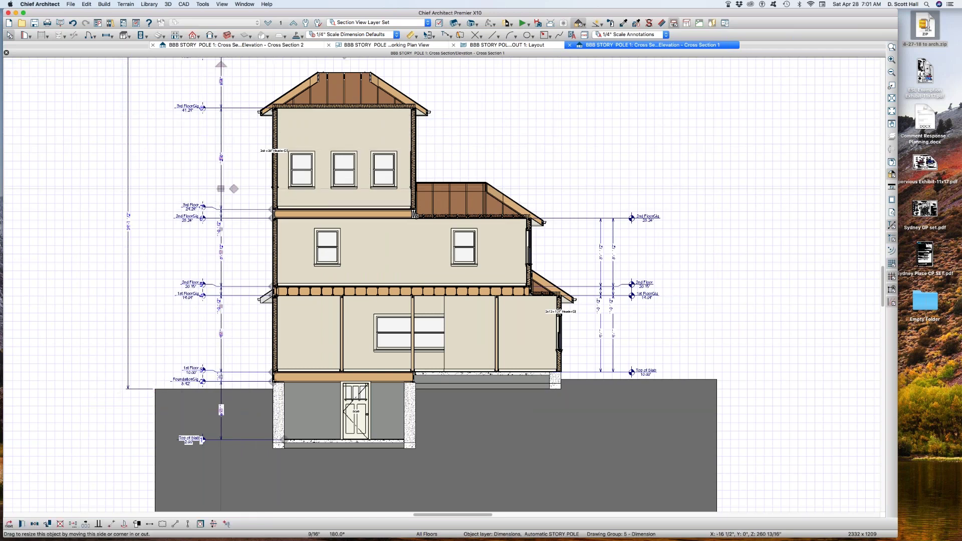
pyautogui.moveTo(221, 188); pyautogui.dragTo(237, 188)
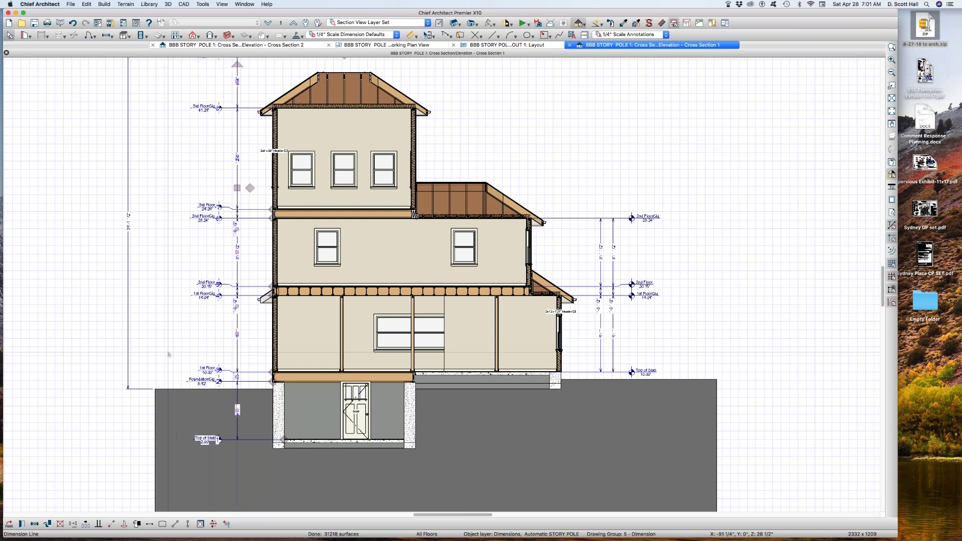
pyautogui.scroll(1, 231, 327)
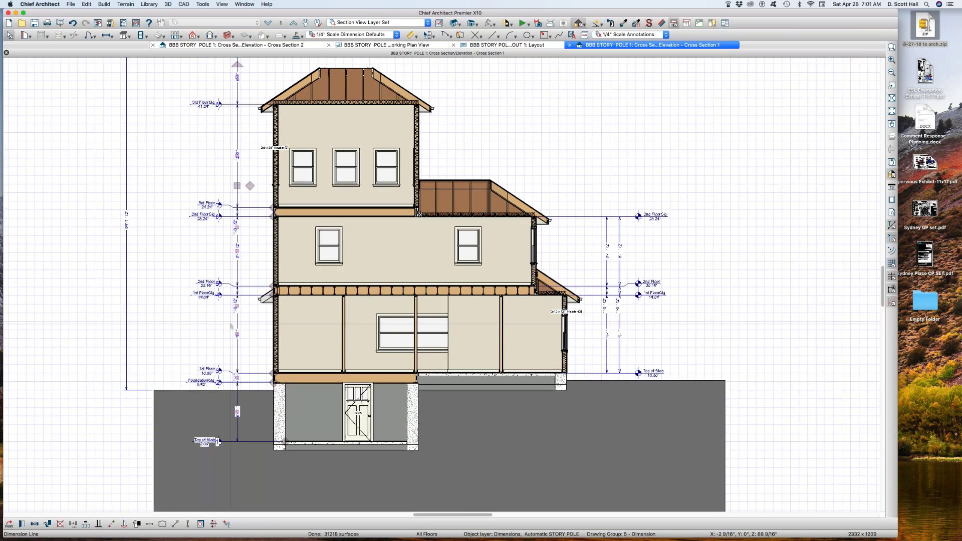
pyautogui.scroll(3, 231, 326)
pyautogui.moveTo(226, 307); pyautogui.dragTo(278, 360)
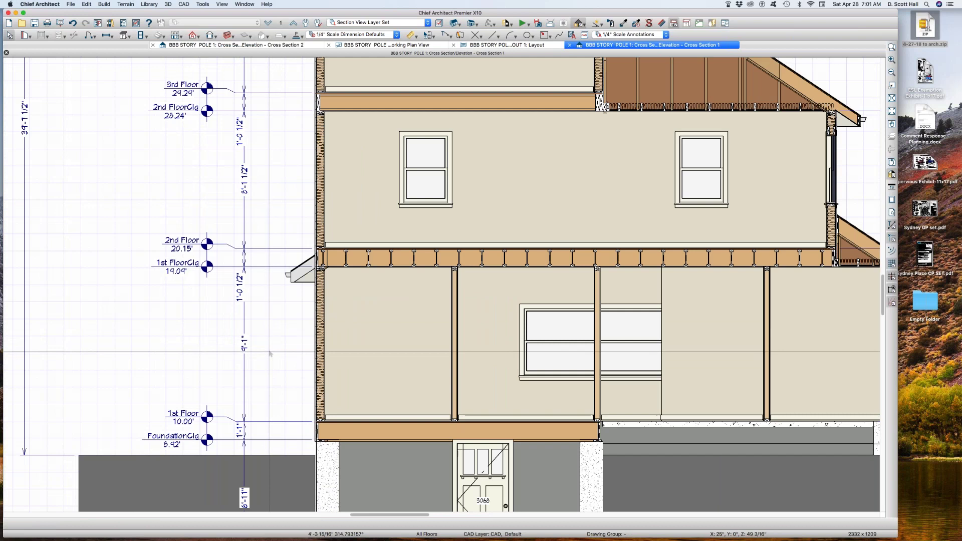
pyautogui.moveTo(224, 324); pyautogui.dragTo(270, 371)
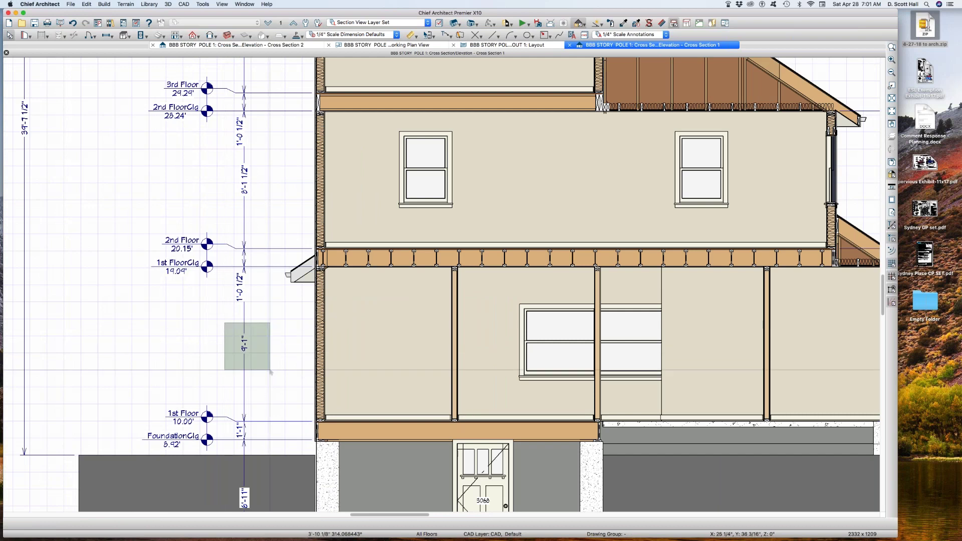
pyautogui.moveTo(271, 371); pyautogui.dragTo(270, 372)
pyautogui.moveTo(113, 201); pyautogui.dragTo(267, 299)
pyautogui.click(244, 386)
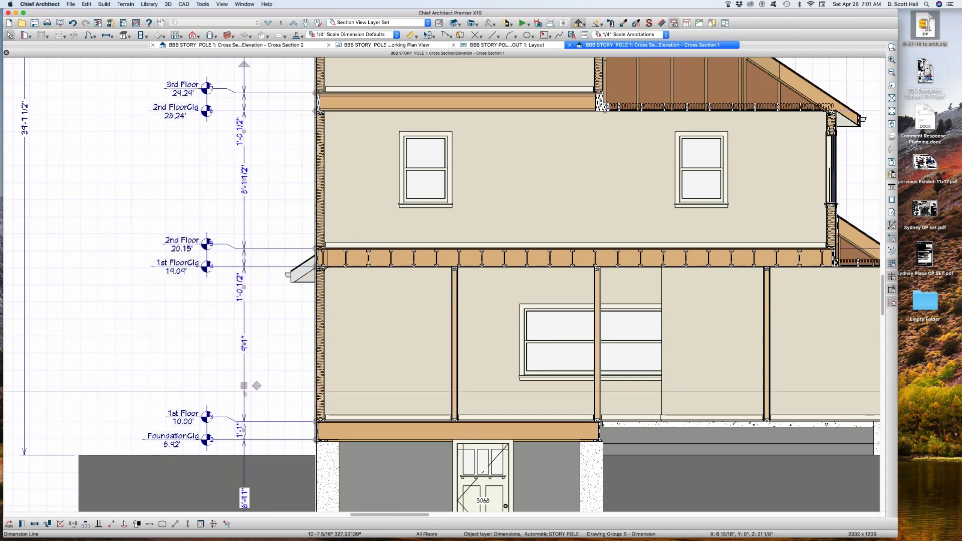
# Add the trailing text "(MAXIMUM HEIGHT = 30')" to the overall height dimension's segment between extensions 1 and 2
pyautogui.scroll(-5, 273, 391)
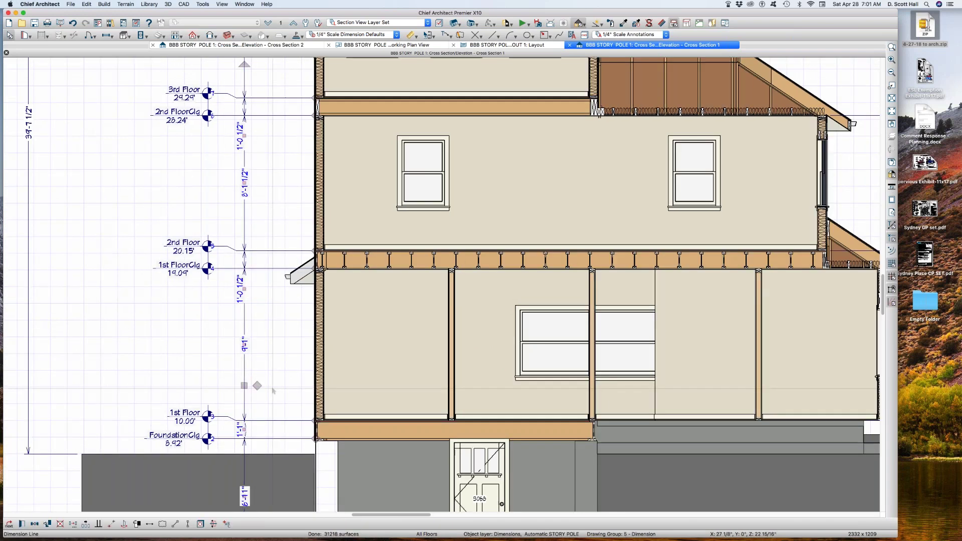
pyautogui.doubleClick(217, 343)
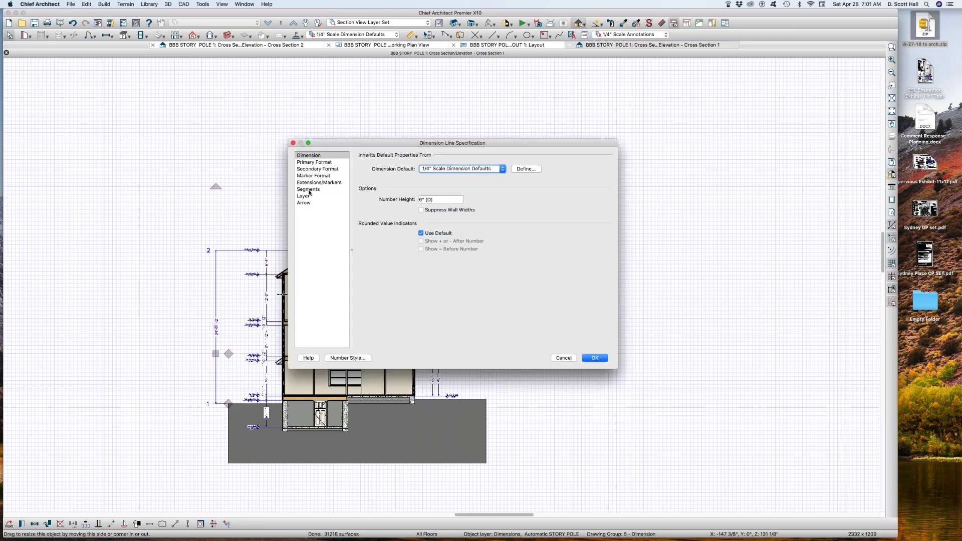
pyautogui.click(308, 190)
pyautogui.click(437, 189)
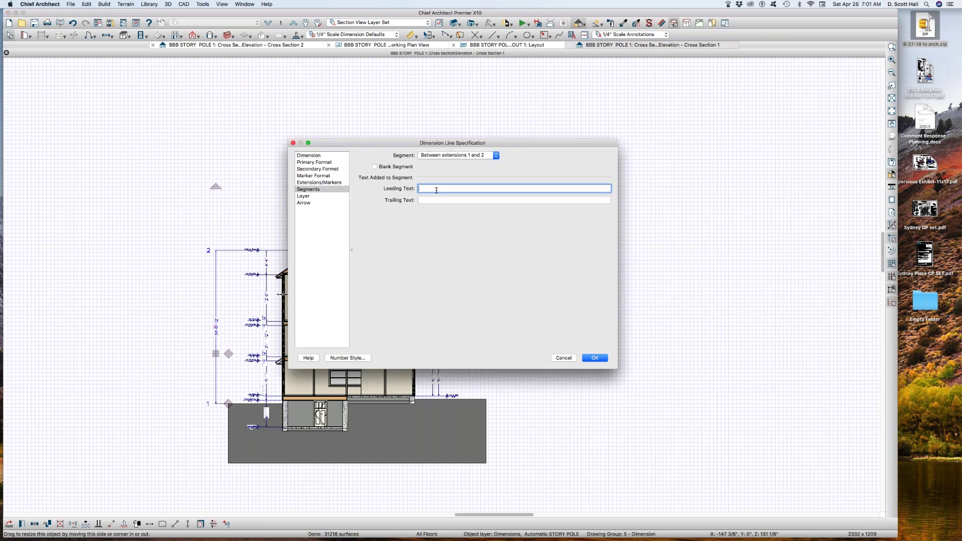
pyautogui.click(429, 199)
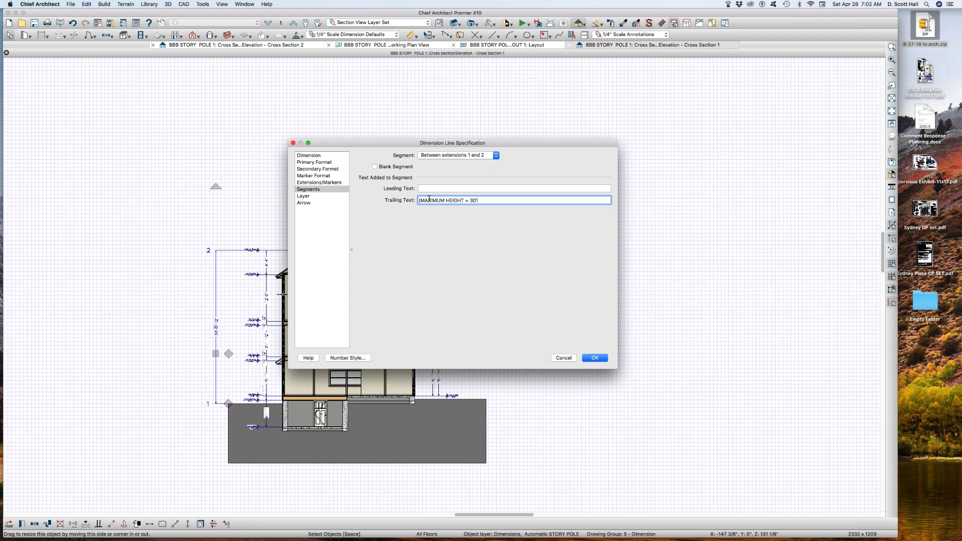
pyautogui.press('Return')
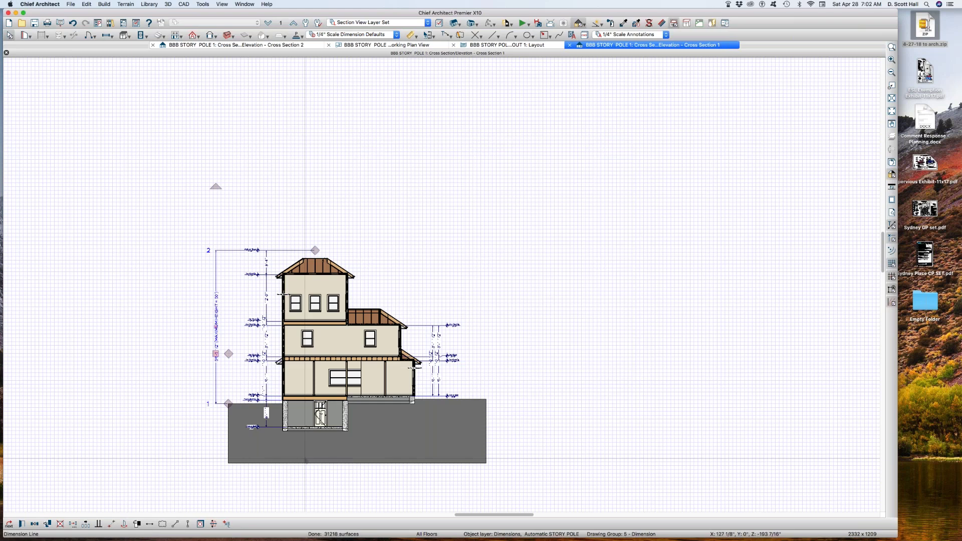
# Move the overall height dimension closer to the story pole's elevation markers
pyautogui.moveTo(216, 382); pyautogui.dragTo(239, 382)
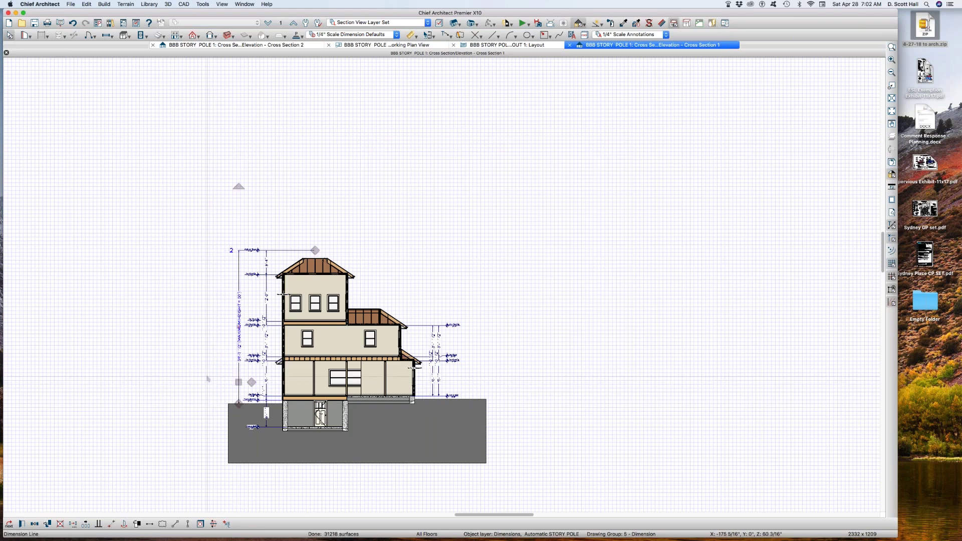
pyautogui.scroll(3, 201, 386)
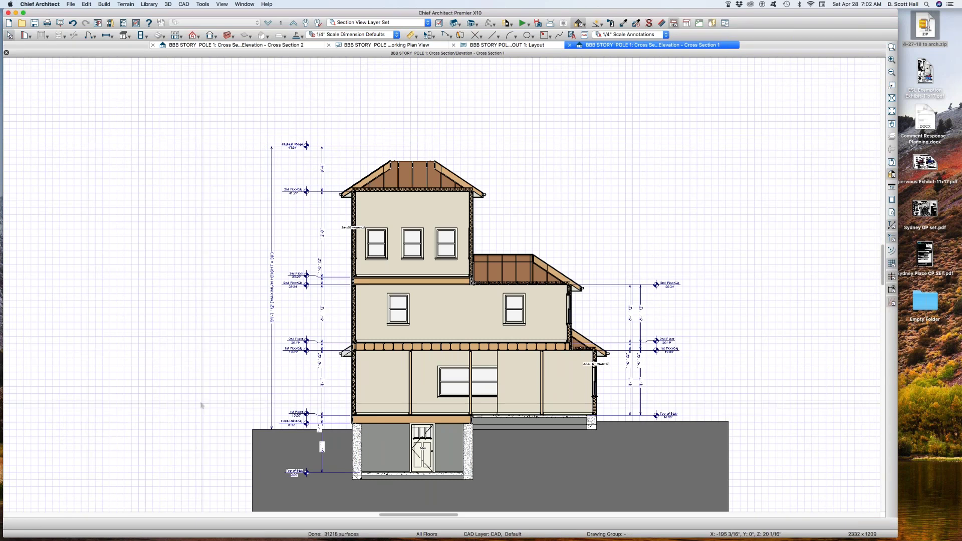
pyautogui.click(271, 365)
pyautogui.moveTo(271, 365); pyautogui.dragTo(272, 366)
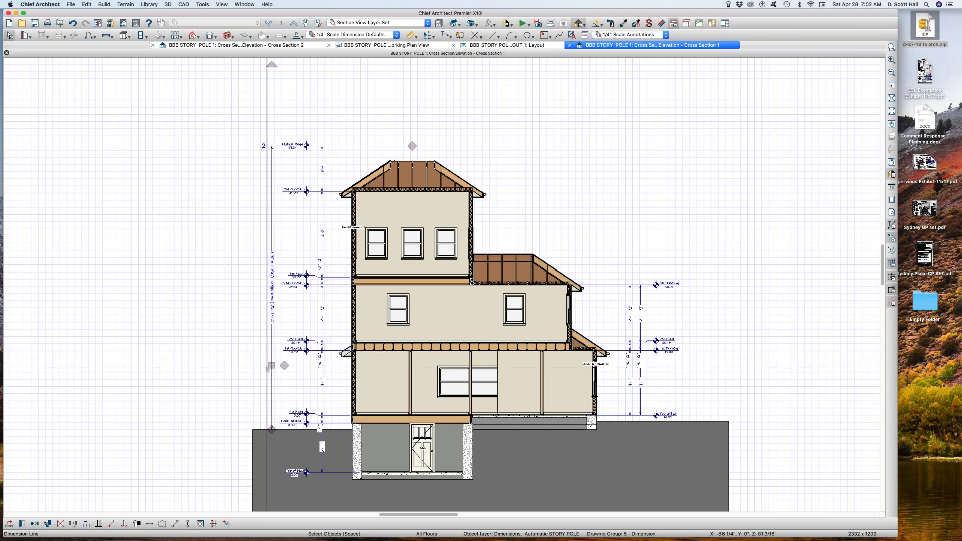
pyautogui.click(322, 316)
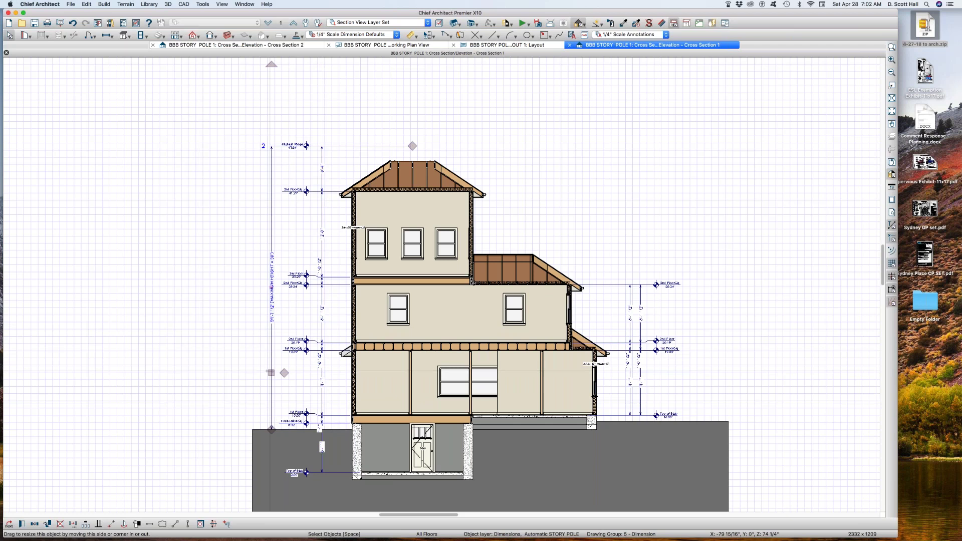
pyautogui.click(271, 373)
pyautogui.click(183, 340)
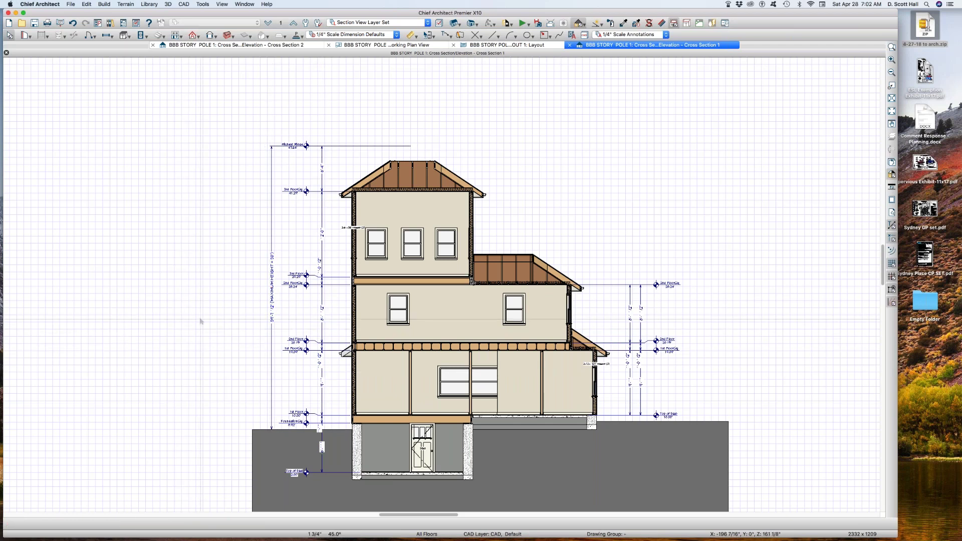
# Compare the inner, outer and marker number formats in the Auto Story Pole Dimension defaults
pyautogui.press('super+d')
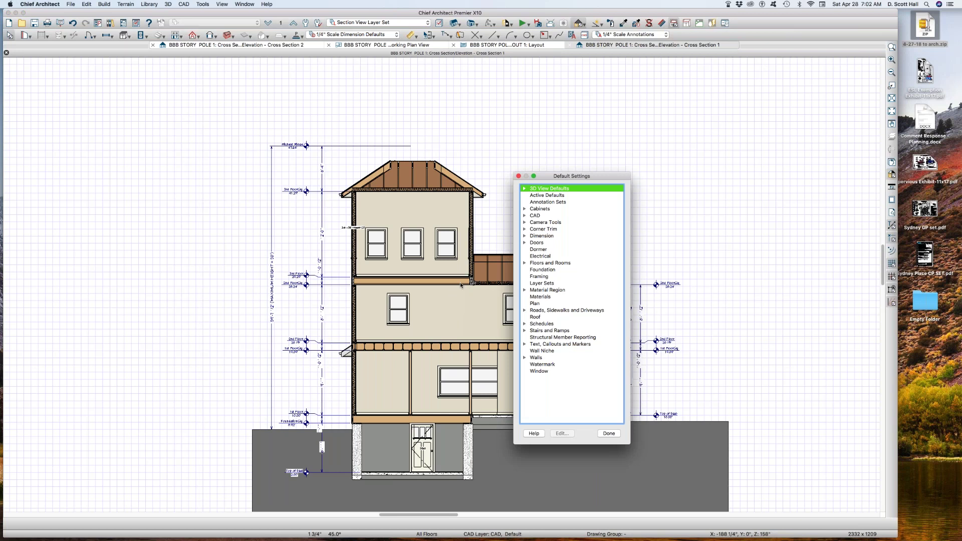
pyautogui.click(525, 236)
pyautogui.doubleClick(567, 284)
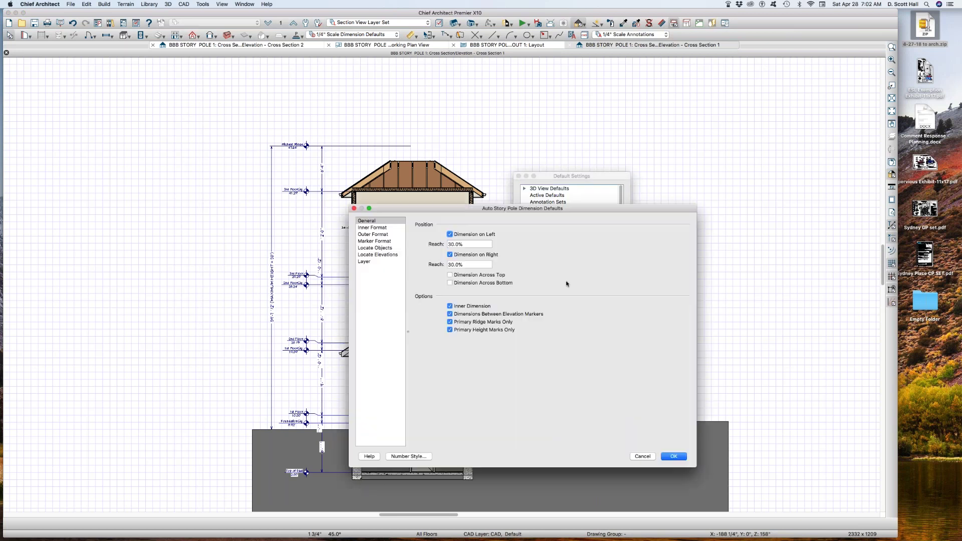
pyautogui.click(375, 234)
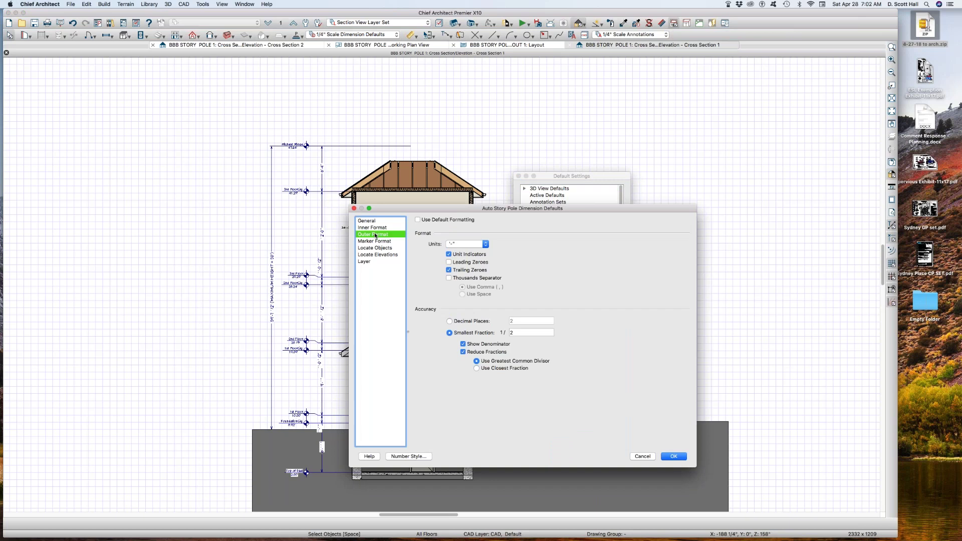
pyautogui.click(377, 228)
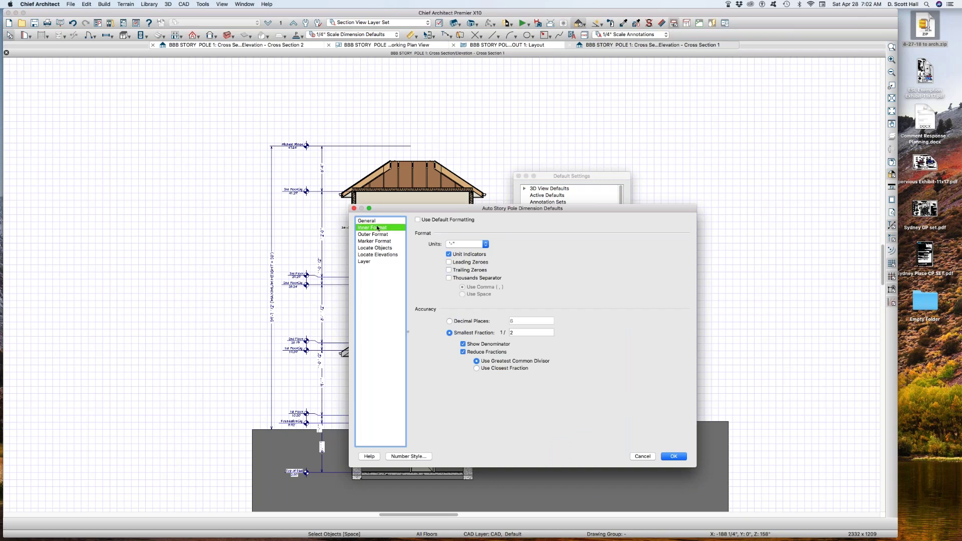
pyautogui.click(377, 234)
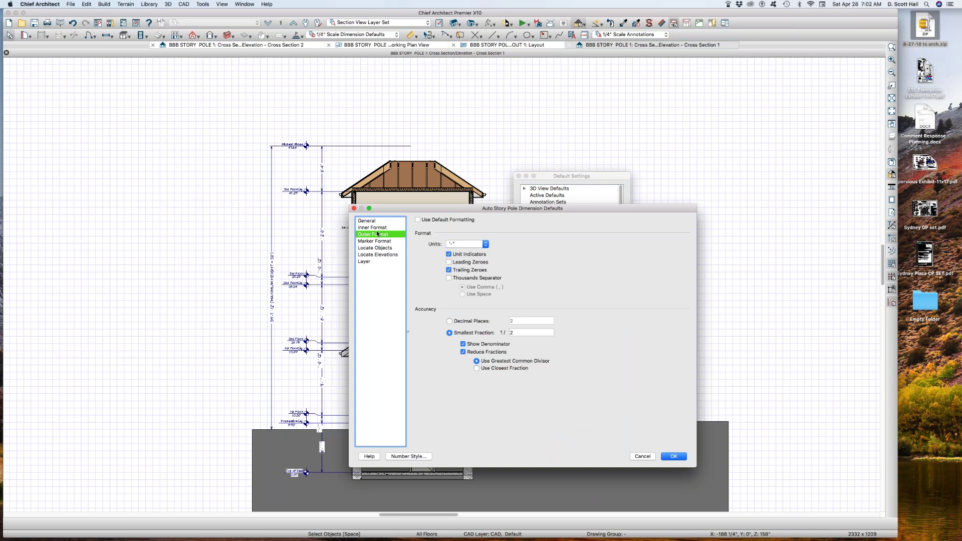
pyautogui.click(376, 228)
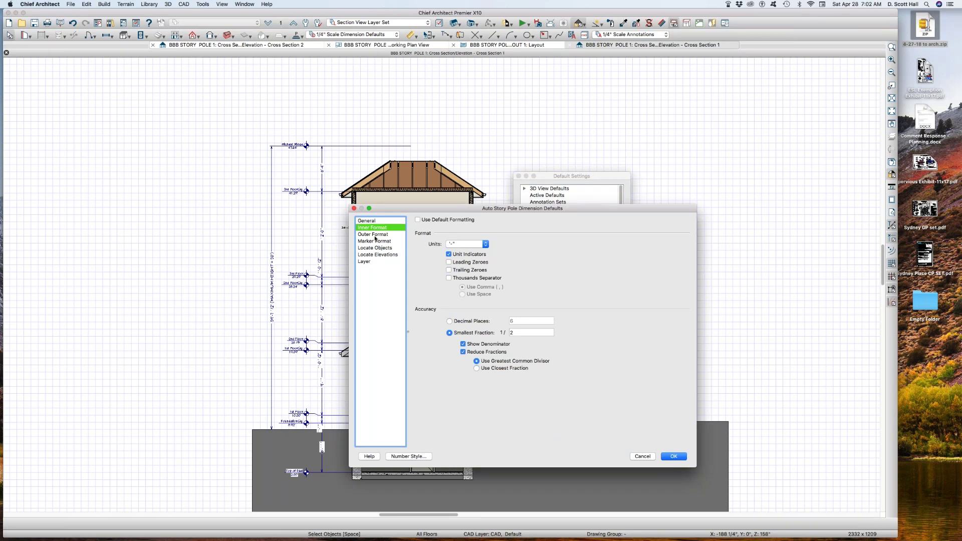
pyautogui.click(376, 234)
pyautogui.click(376, 228)
pyautogui.click(377, 235)
pyautogui.click(378, 228)
pyautogui.click(379, 241)
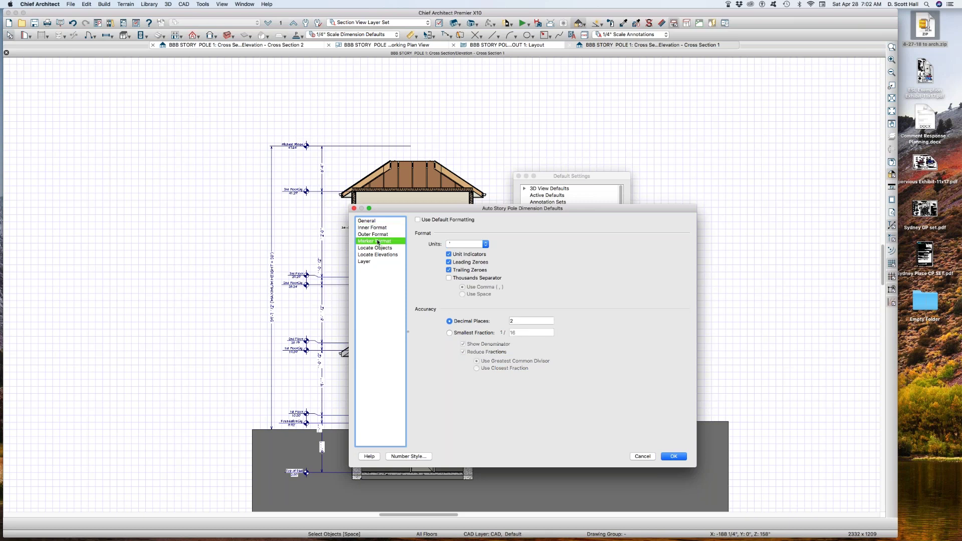
pyautogui.click(642, 457)
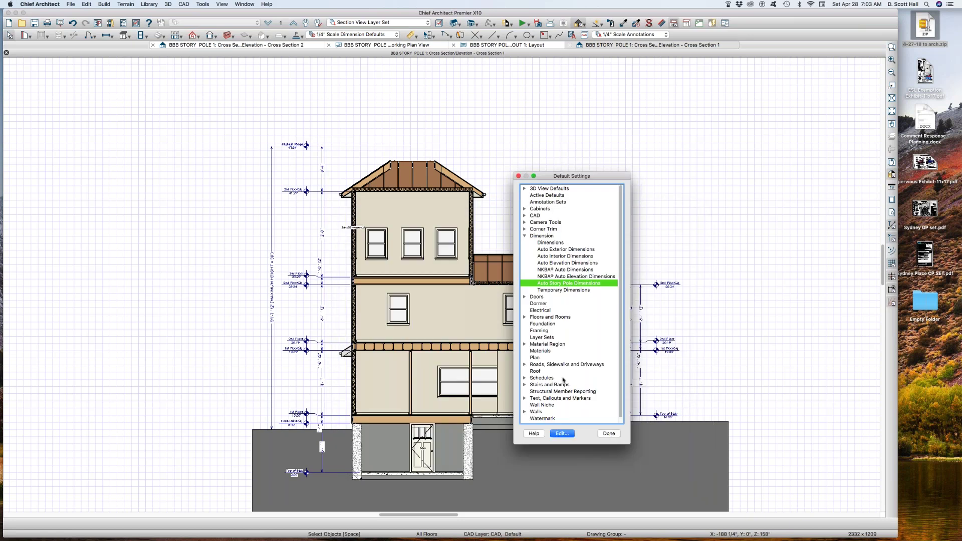
# Turn off the Outer setting for the floor, ceiling, Highest Ridge and Top of Slab marks in the Auto Story Pole Dimension defaults
pyautogui.doubleClick(549, 287)
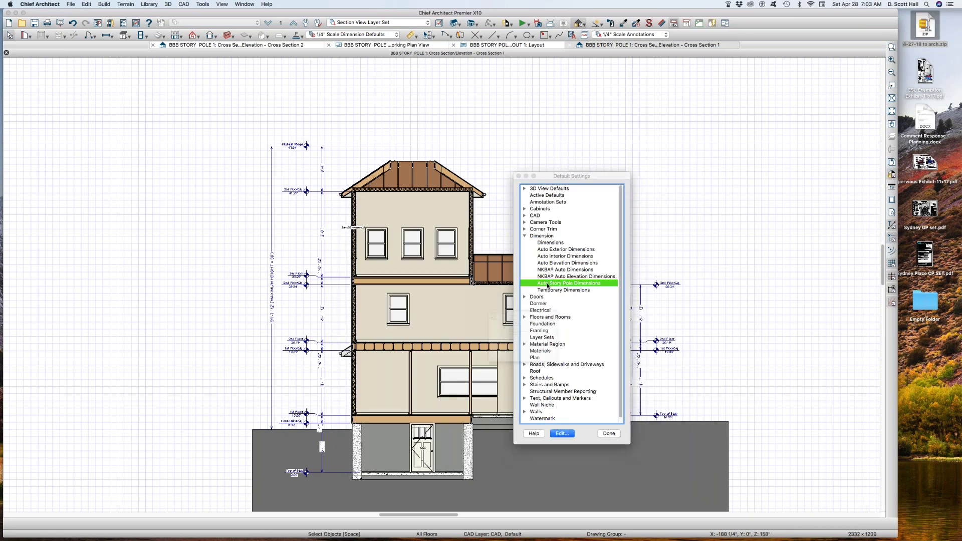
pyautogui.click(384, 255)
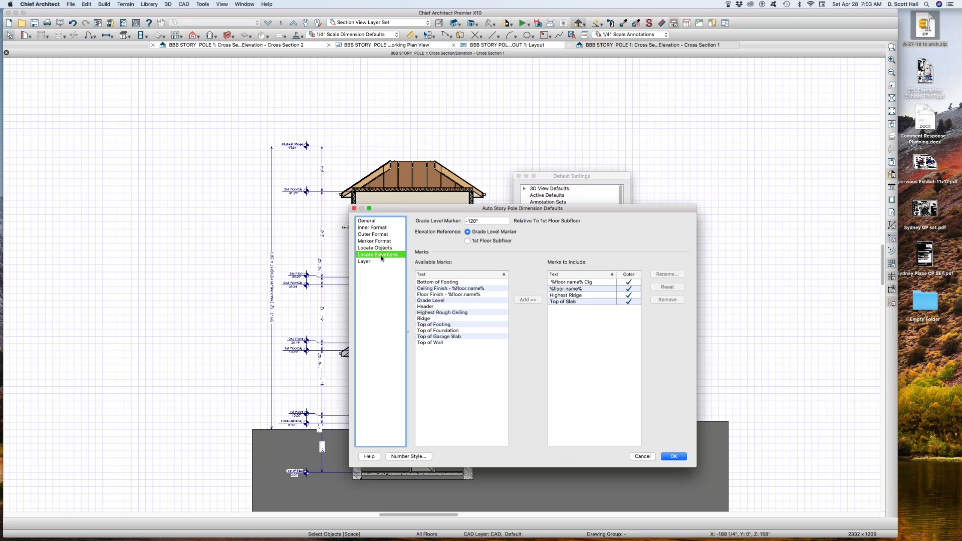
pyautogui.click(378, 262)
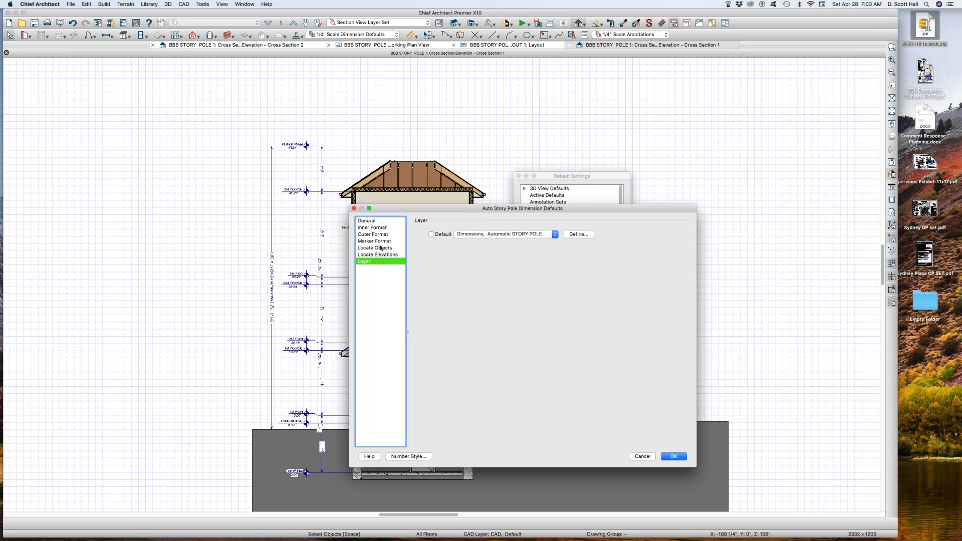
pyautogui.click(387, 248)
pyautogui.click(387, 255)
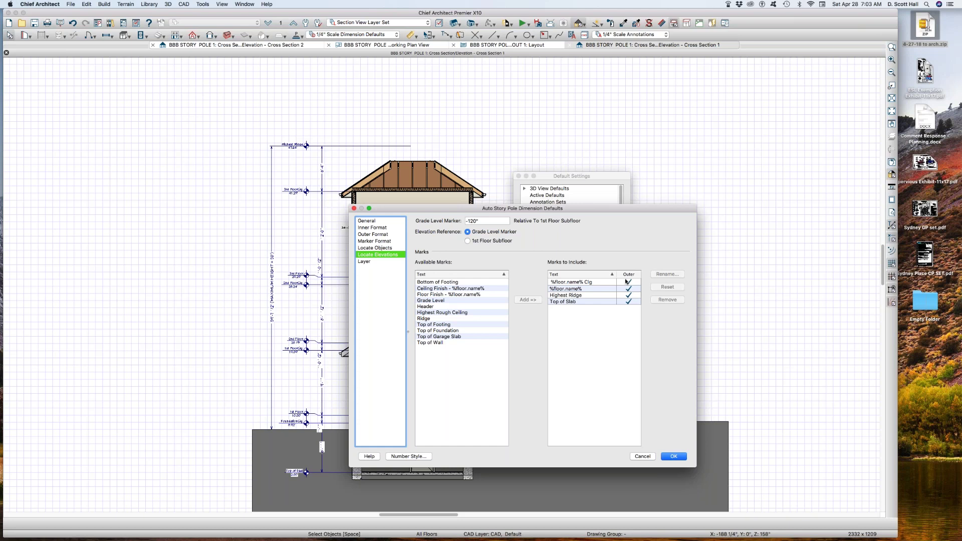
pyautogui.click(628, 282)
pyautogui.click(628, 289)
pyautogui.click(628, 295)
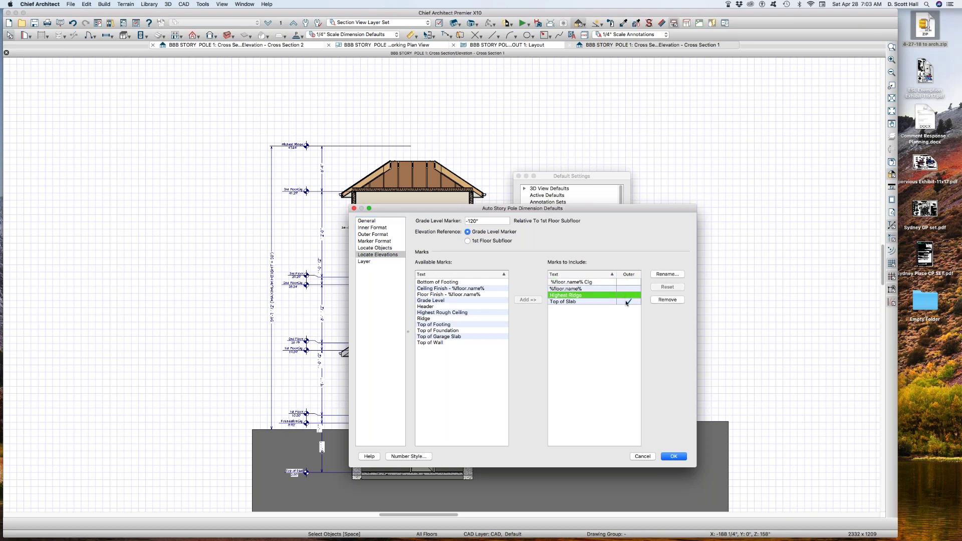
pyautogui.click(628, 303)
pyautogui.click(674, 457)
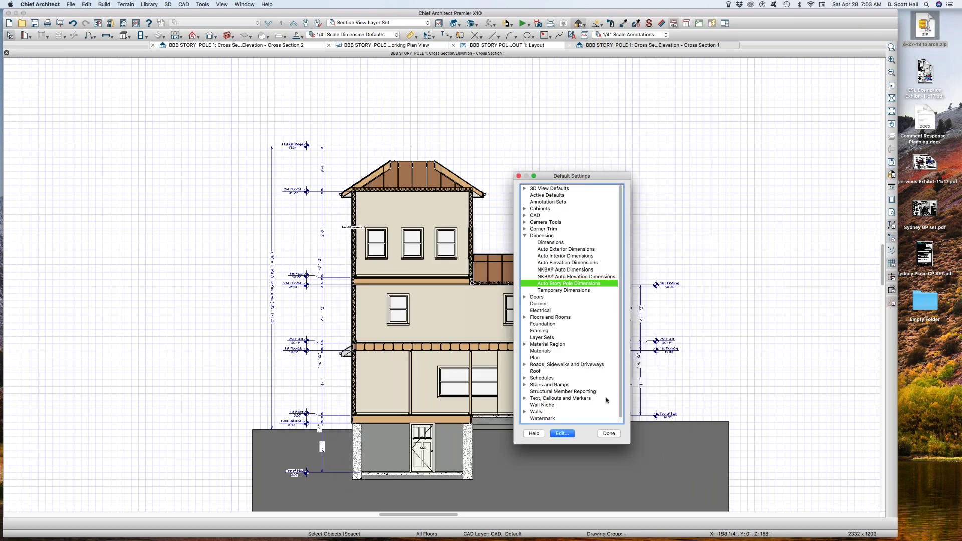
pyautogui.click(616, 434)
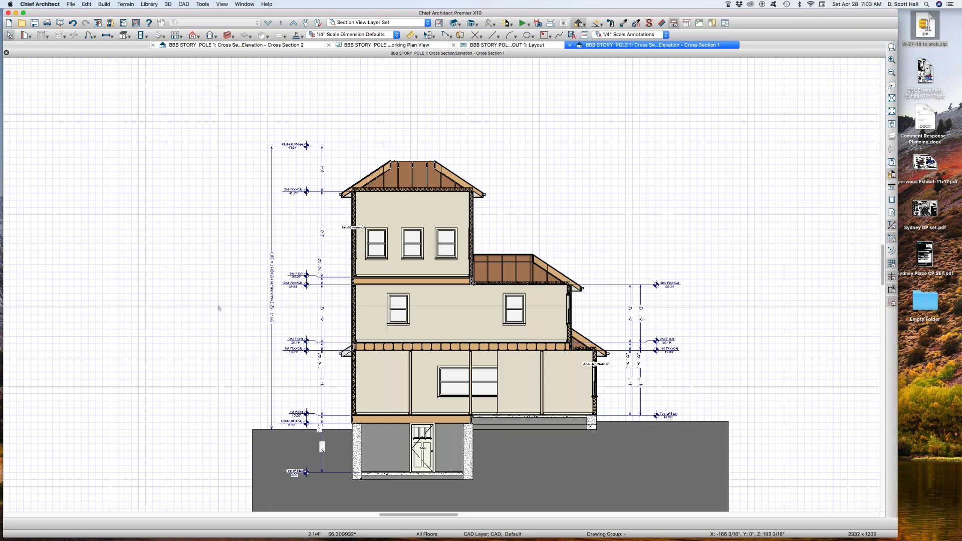
# Replace all story pole and height dimensions in the cross section with newly generated automatic story poles
pyautogui.press('d')
pyautogui.moveTo(159, 108)
pyautogui.mouseDown()
pyautogui.moveTo(430, 397)
pyautogui.moveTo(804, 486)
pyautogui.mouseUp()
pyautogui.press('Delete')
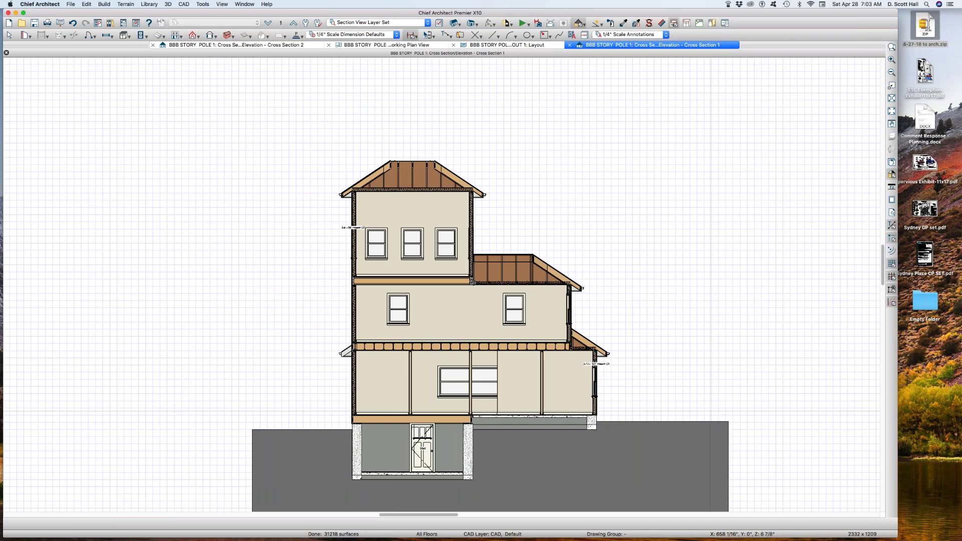
pyautogui.click(711, 412)
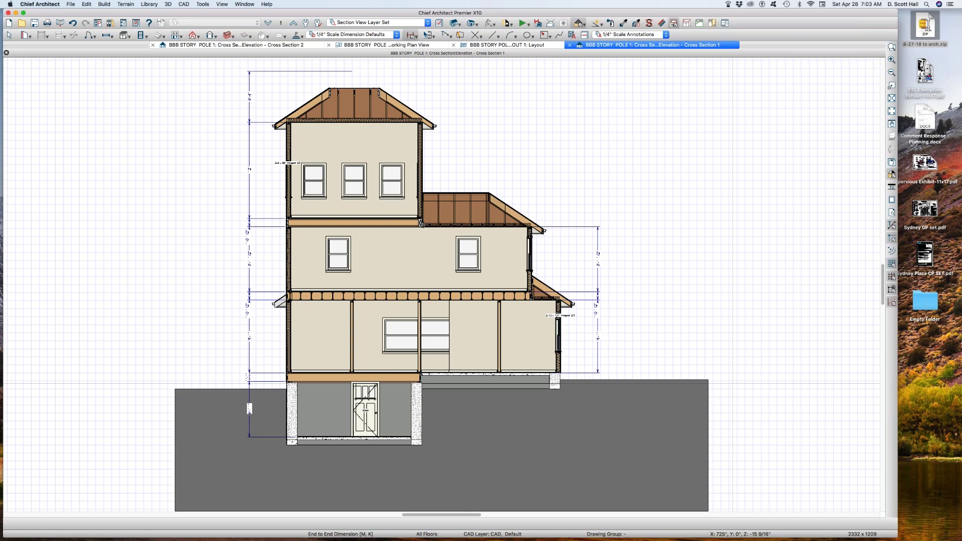
# Set only Highest Ridge and Top of Slab as Outer marks in the Auto Story Pole Dimension defaults and regenerate the story poles
pyautogui.press('d')
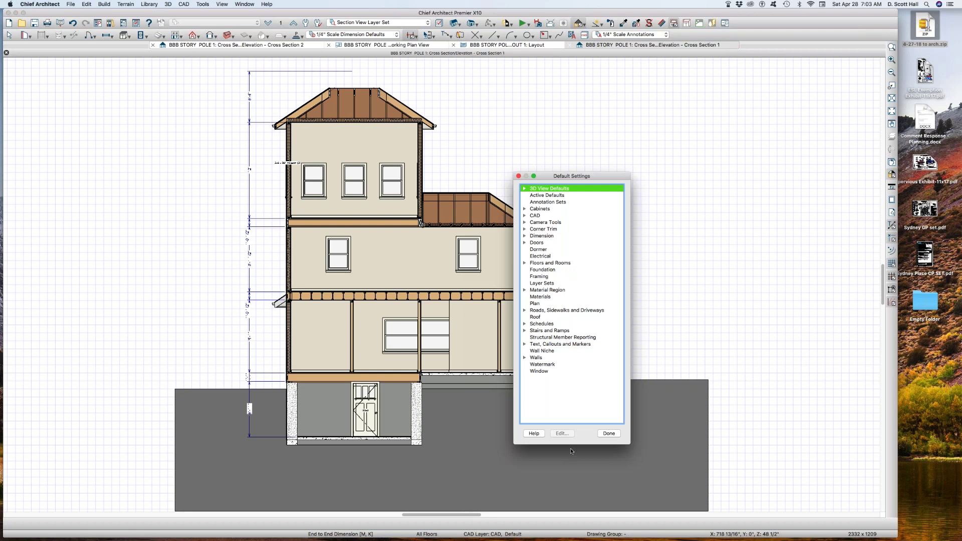
pyautogui.click(527, 236)
pyautogui.doubleClick(555, 283)
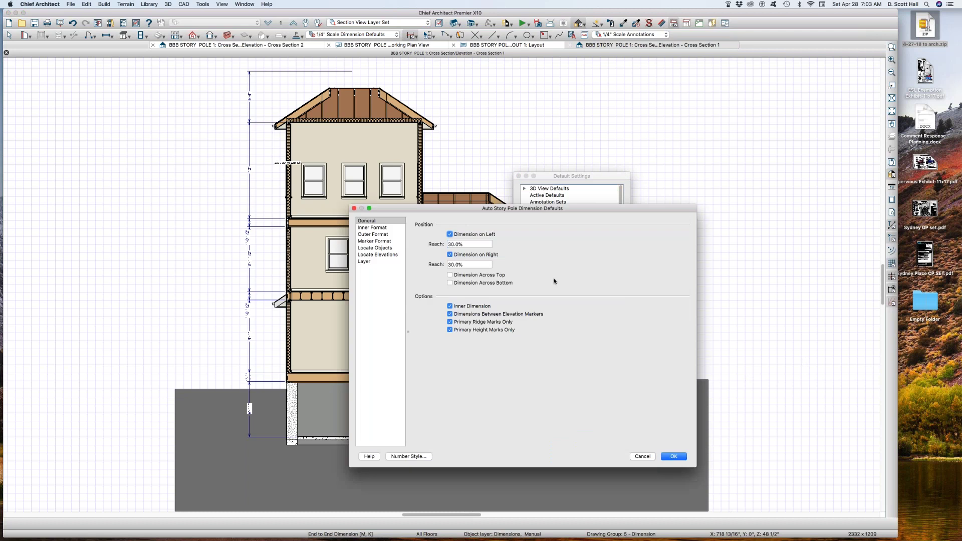
pyautogui.click(377, 254)
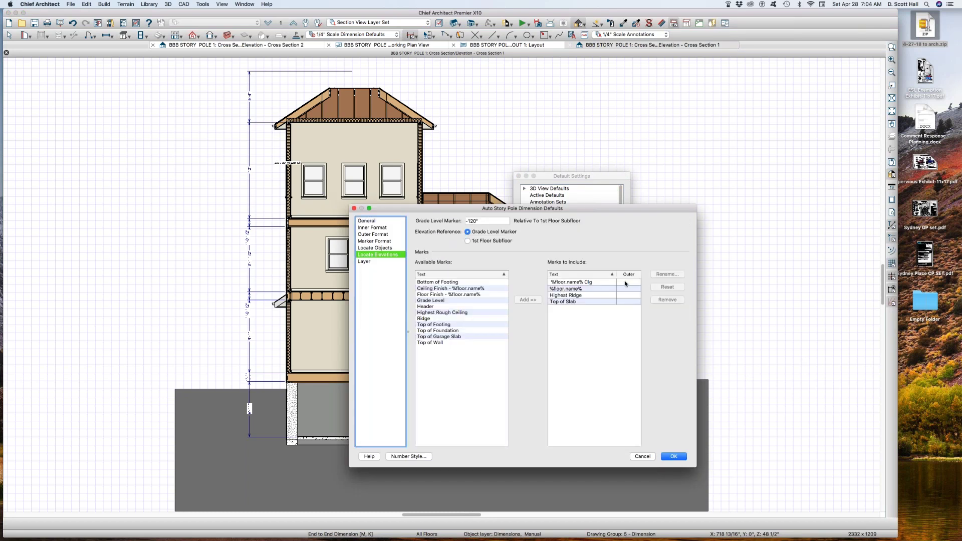
pyautogui.click(626, 283)
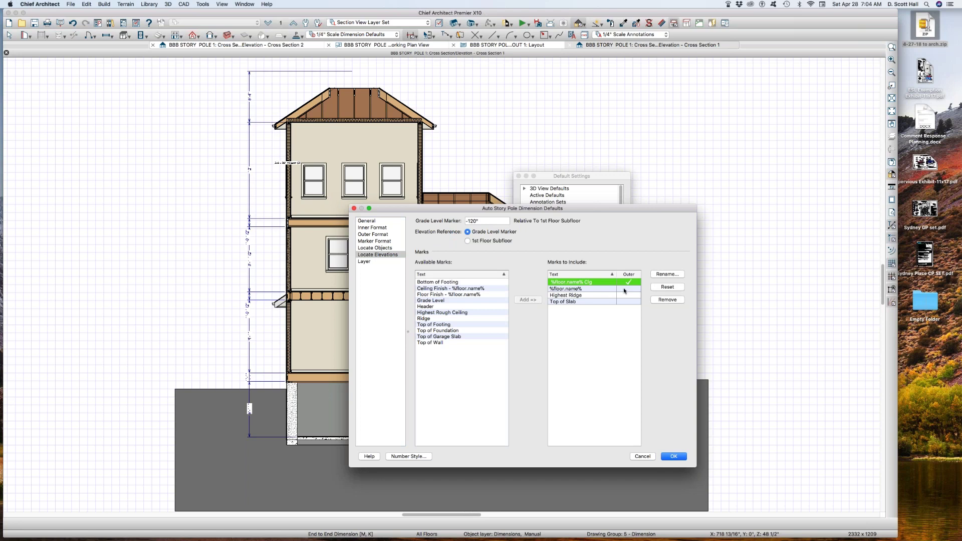
pyautogui.click(626, 289)
pyautogui.click(627, 295)
pyautogui.click(626, 302)
pyautogui.click(627, 302)
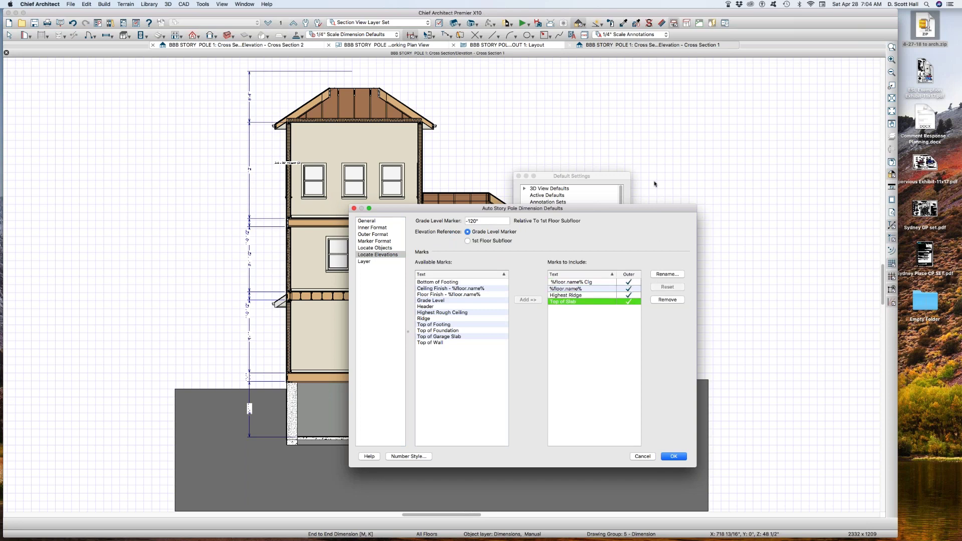
pyautogui.click(633, 288)
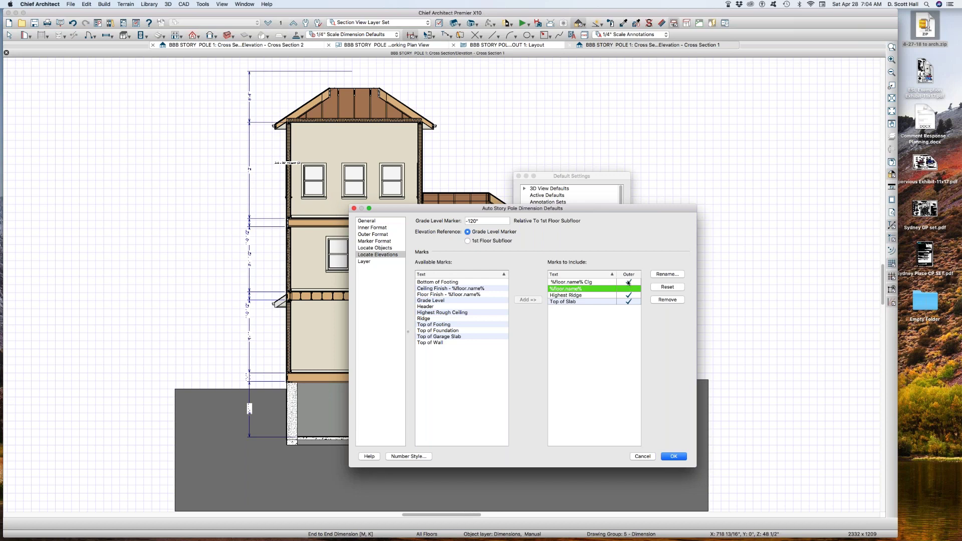
pyautogui.click(630, 283)
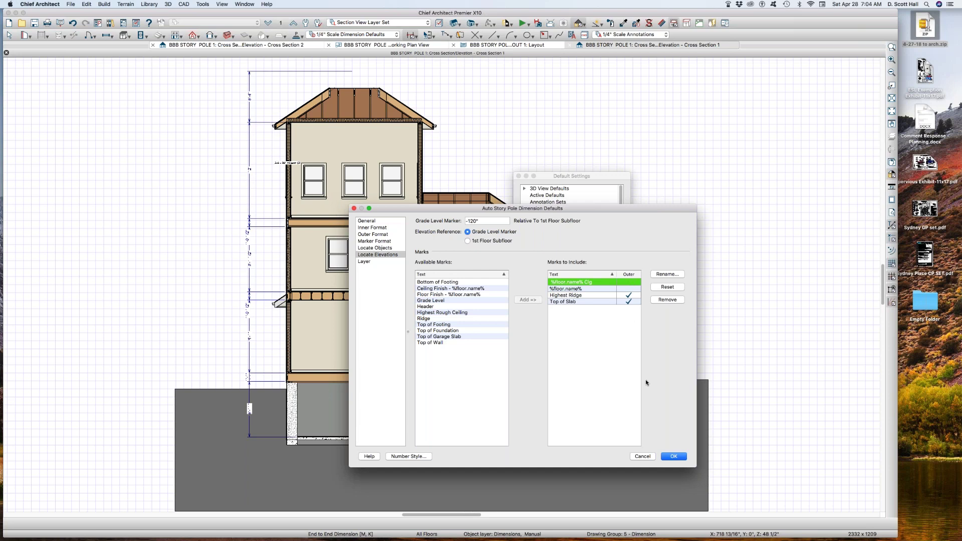
pyautogui.click(673, 456)
pyautogui.click(615, 436)
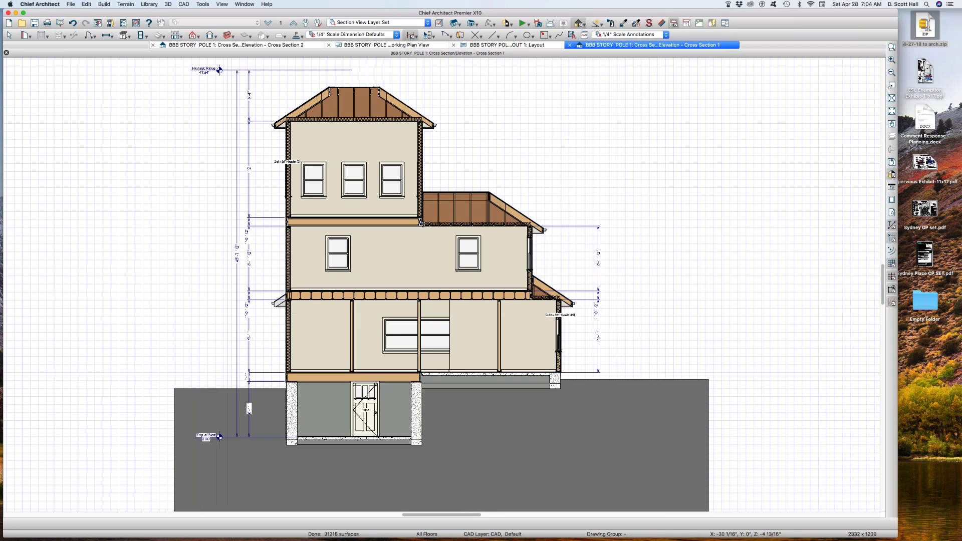
# Add a ground-level extension to the outer story pole string and move the string farther from the inner one
pyautogui.click(220, 437)
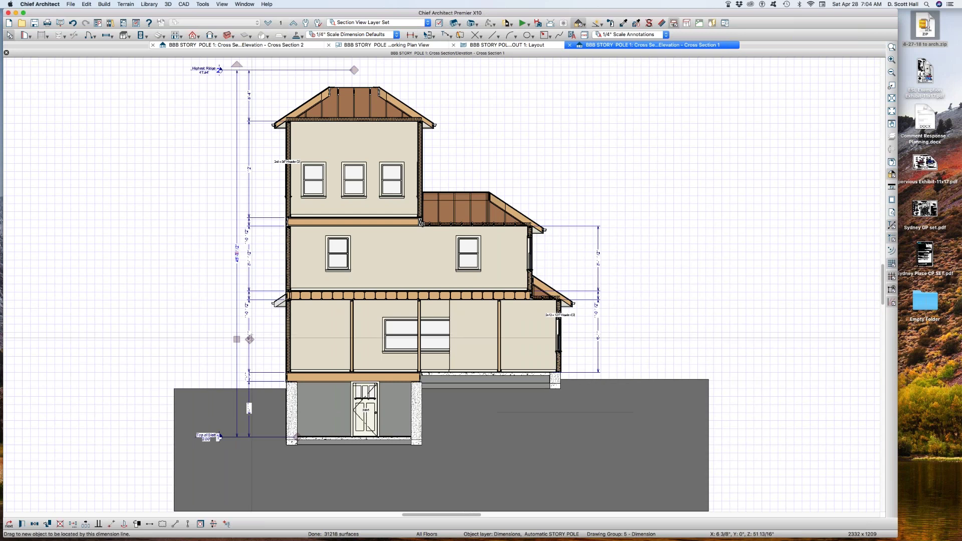
pyautogui.moveTo(249, 339); pyautogui.dragTo(234, 389)
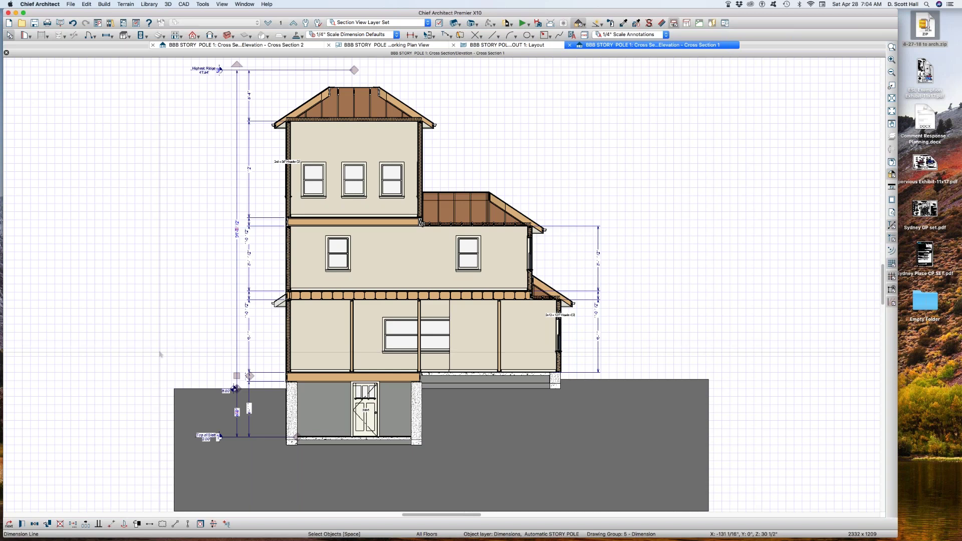
pyautogui.click(164, 329)
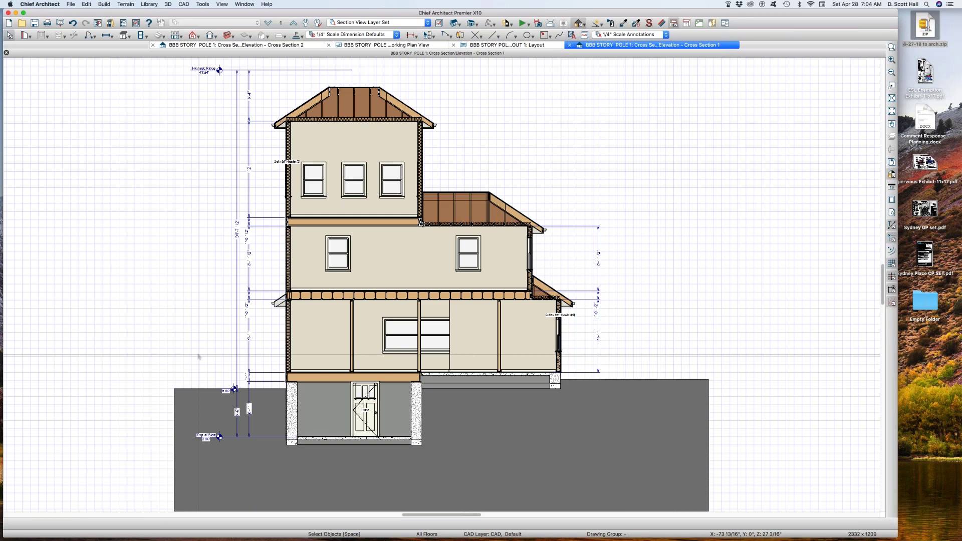
pyautogui.click(237, 353)
pyautogui.moveTo(237, 353); pyautogui.dragTo(215, 357)
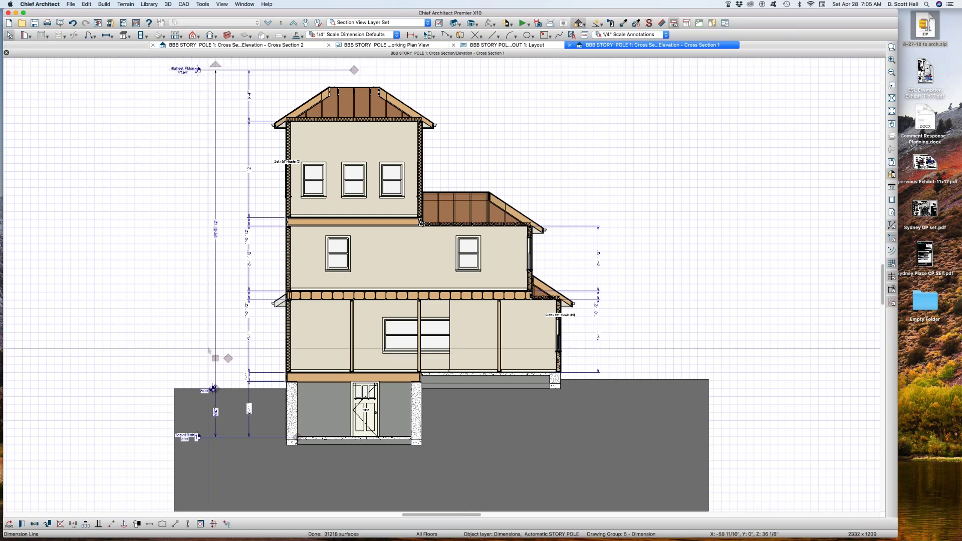
pyautogui.scroll(-2, 215, 351)
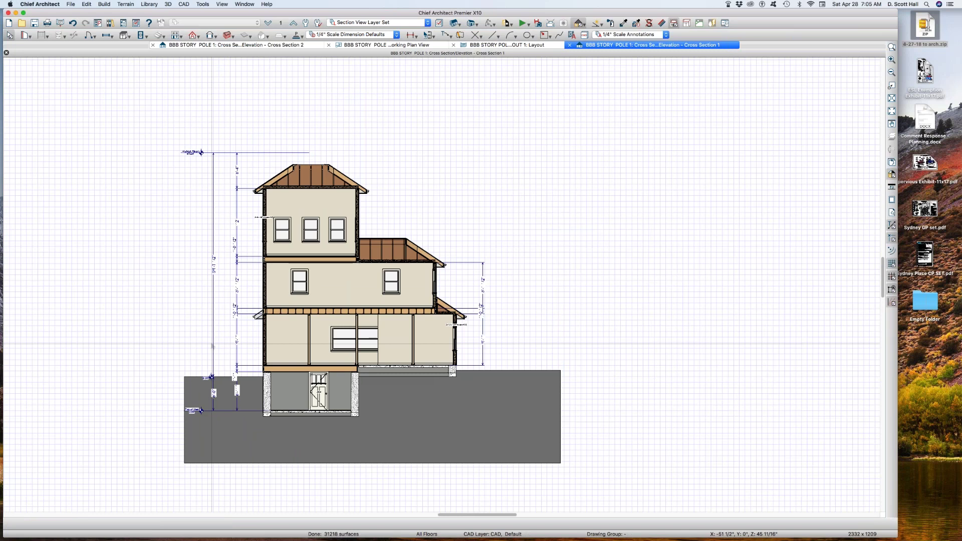
# Delete every dimension from the cross section and generate the automatic story poles again
pyautogui.press('d')
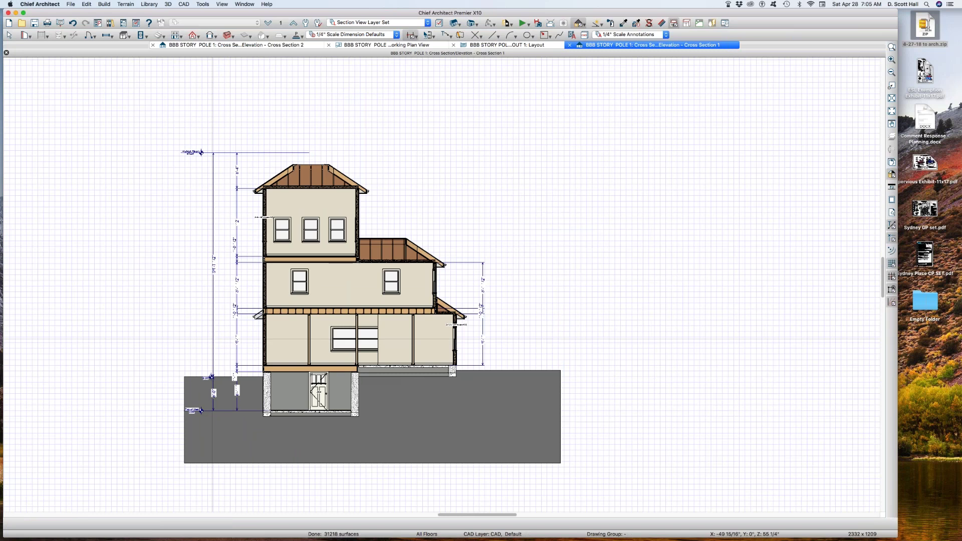
pyautogui.press('super+a')
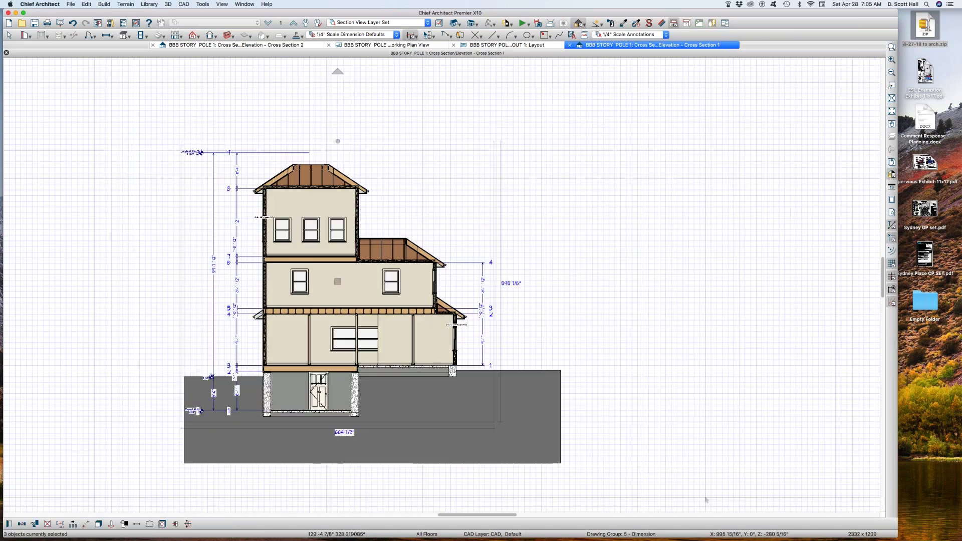
pyautogui.press('Delete')
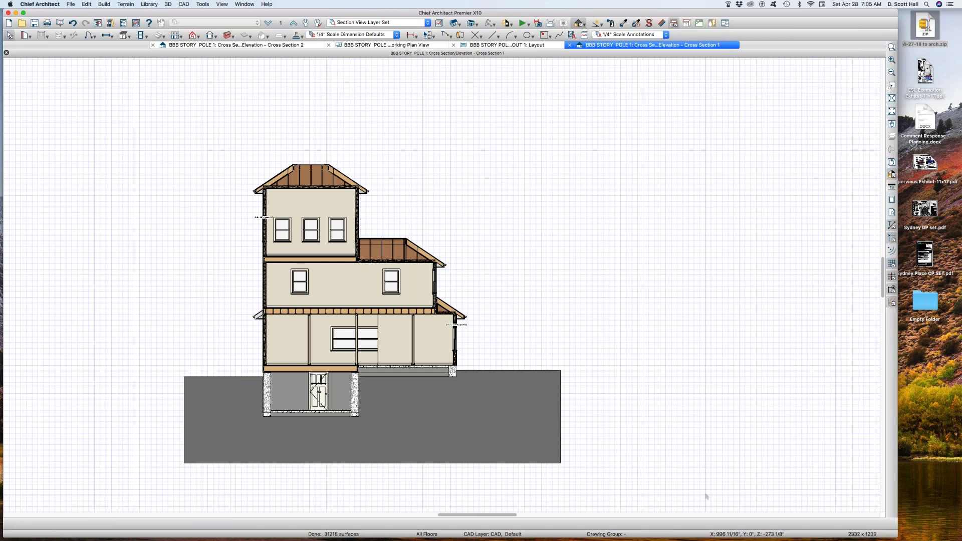
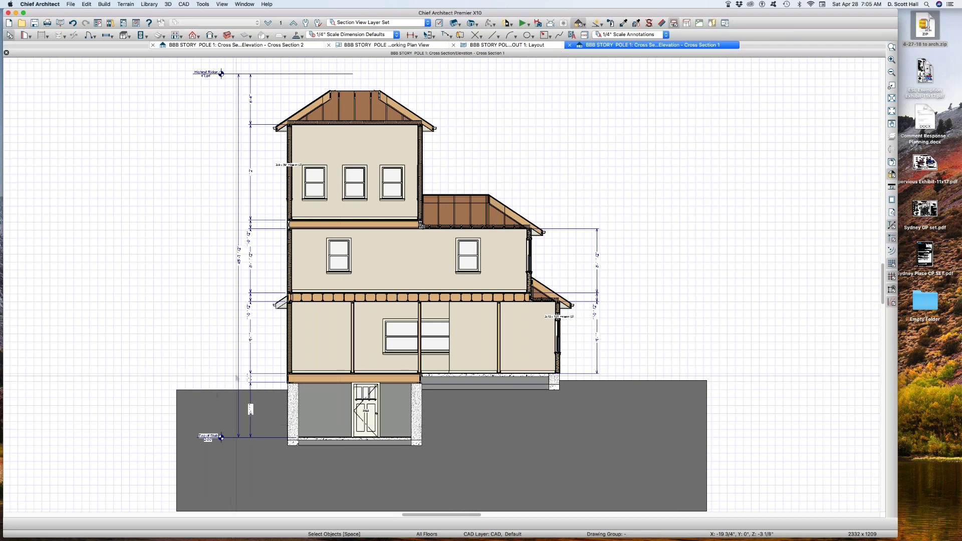
# Relocate the lower end of the outer story pole string to ground level and move the string farther from the inner one
pyautogui.click(237, 376)
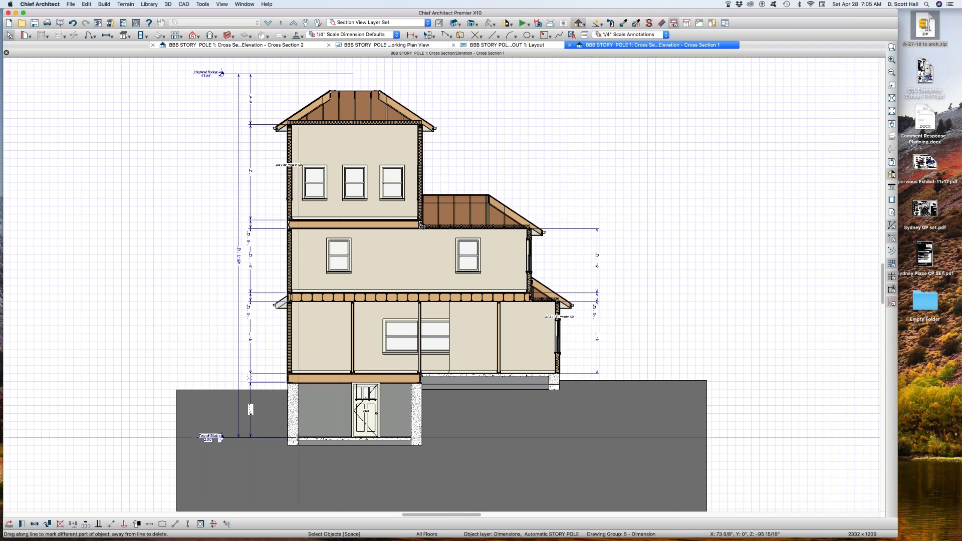
pyautogui.moveTo(251, 409); pyautogui.dragTo(227, 390)
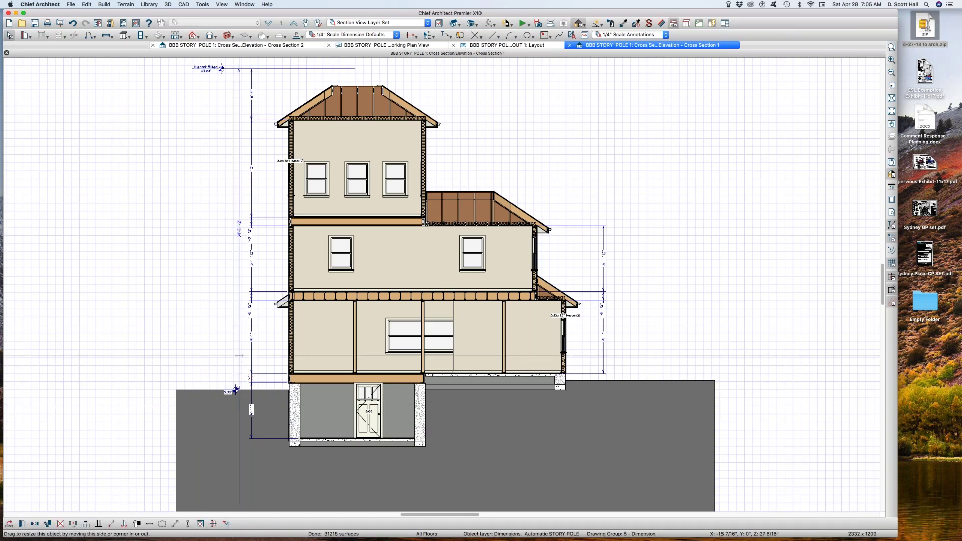
pyautogui.moveTo(239, 357); pyautogui.dragTo(231, 357)
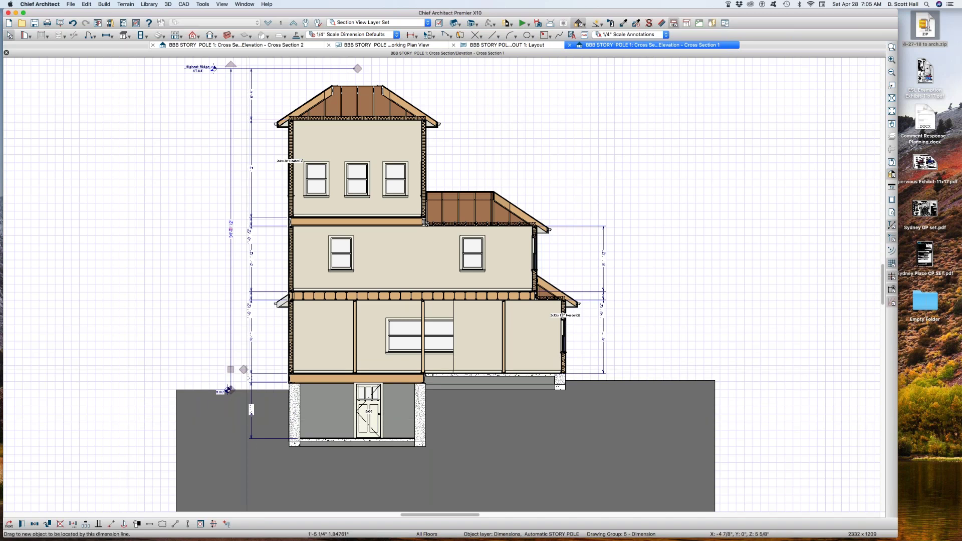
# Delete all dimensions from the Cross Section 2 elevation and generate its automatic story poles
pyautogui.scroll(-3, 242, 381)
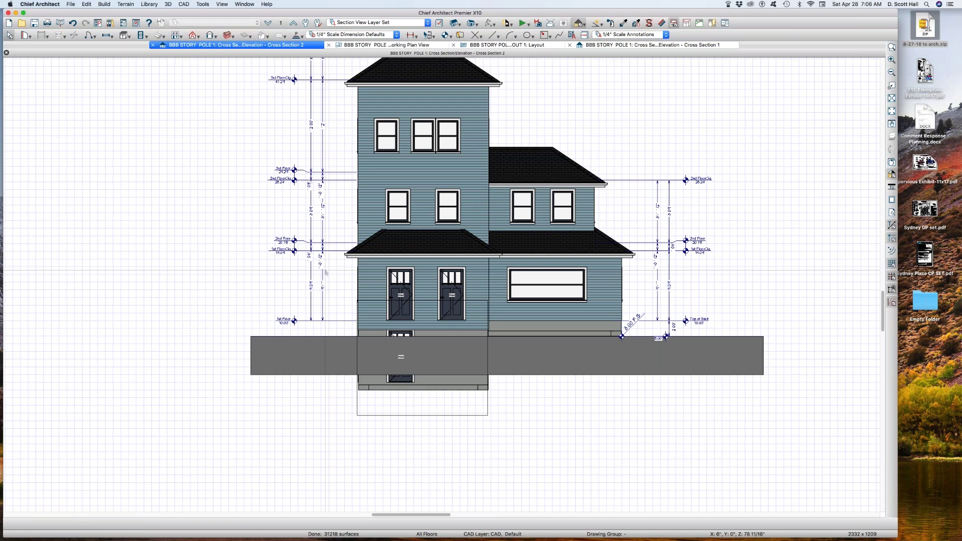
pyautogui.scroll(-3, 325, 273)
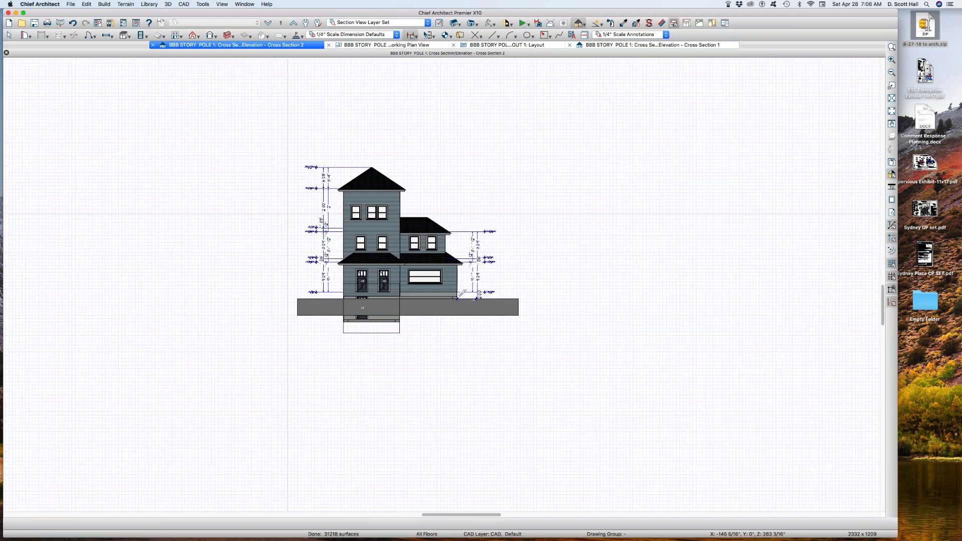
pyautogui.moveTo(236, 132); pyautogui.dragTo(578, 356)
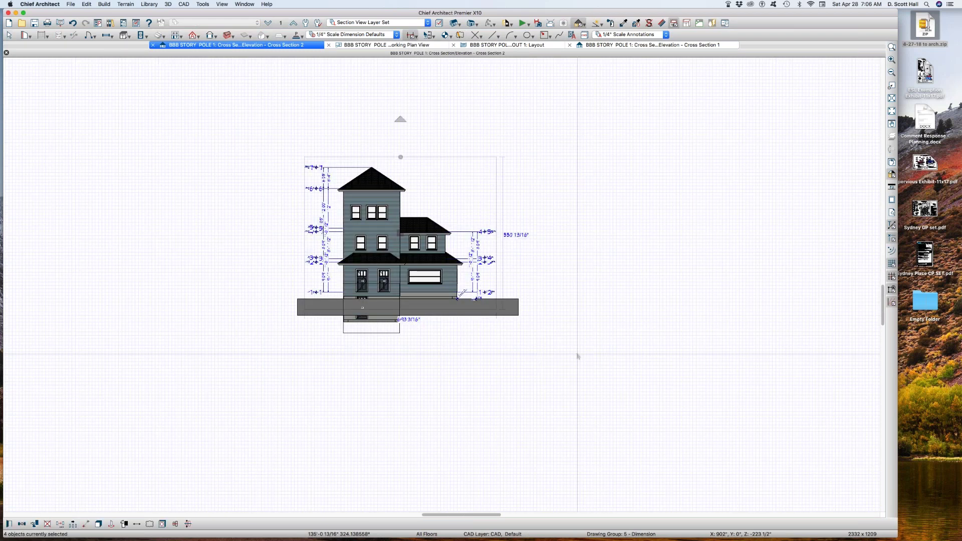
pyautogui.press('Delete')
pyautogui.press('super+z')
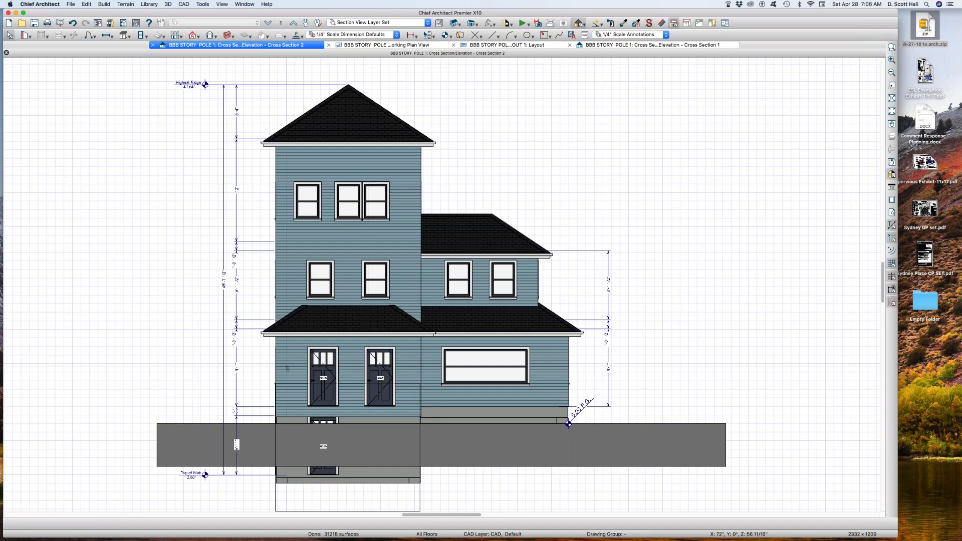
# Relocate the lower end of the elevation's outer story pole string from the slab to ground level
pyautogui.click(224, 388)
pyautogui.moveTo(235, 393); pyautogui.dragTo(257, 433)
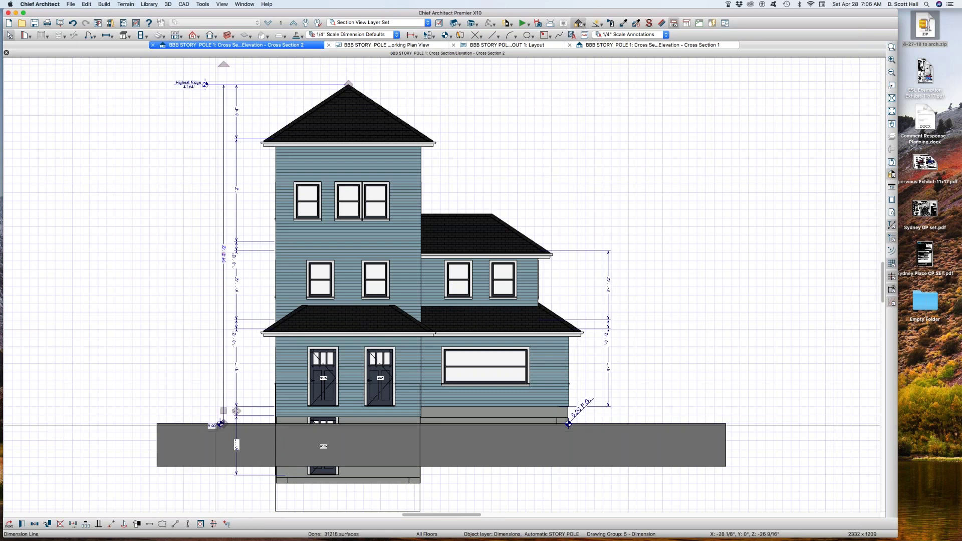
pyautogui.scroll(3, 215, 422)
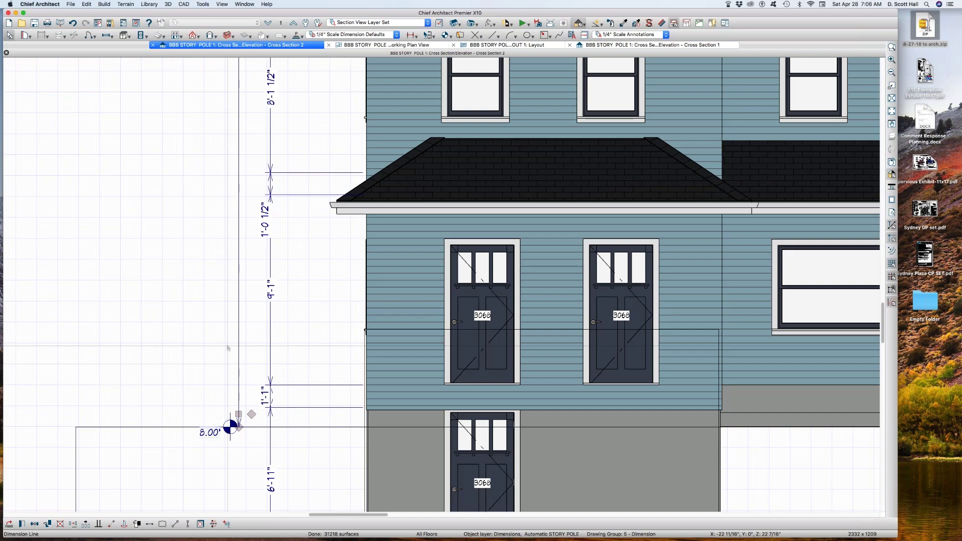
pyautogui.scroll(-3, 227, 348)
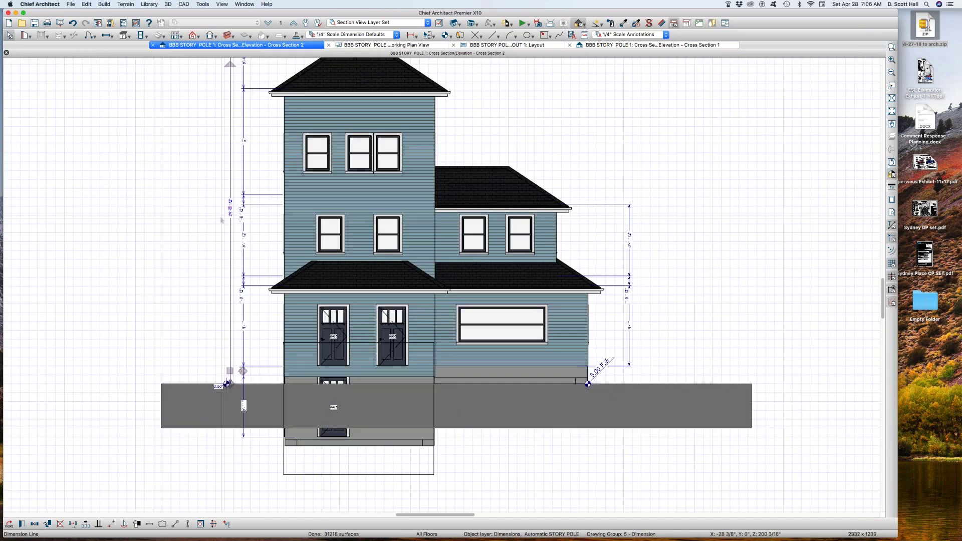
pyautogui.scroll(-2, 222, 220)
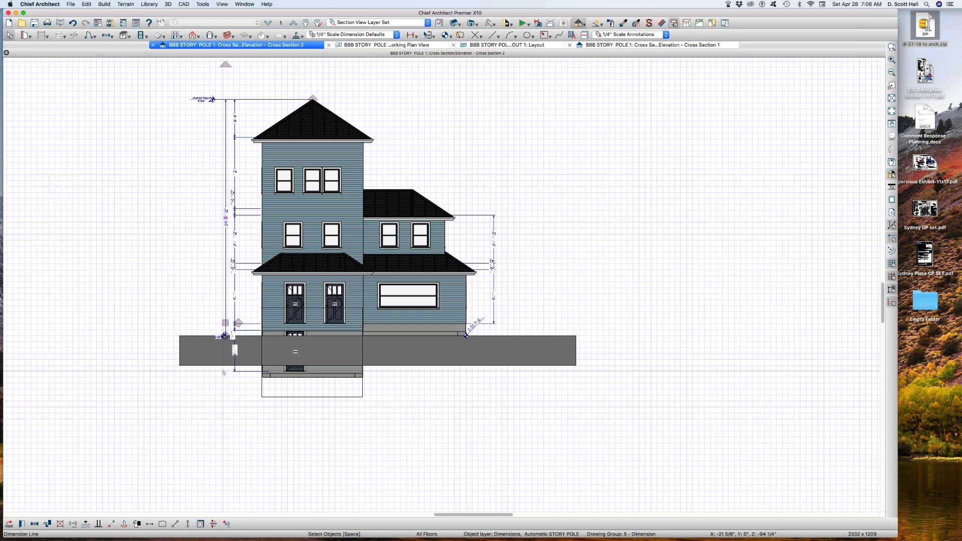
# Deepen the grade polyline and reshape its tower side into a slope falling from the foundation wall to a lower ground level
pyautogui.scroll(2, 224, 373)
pyautogui.click(212, 349)
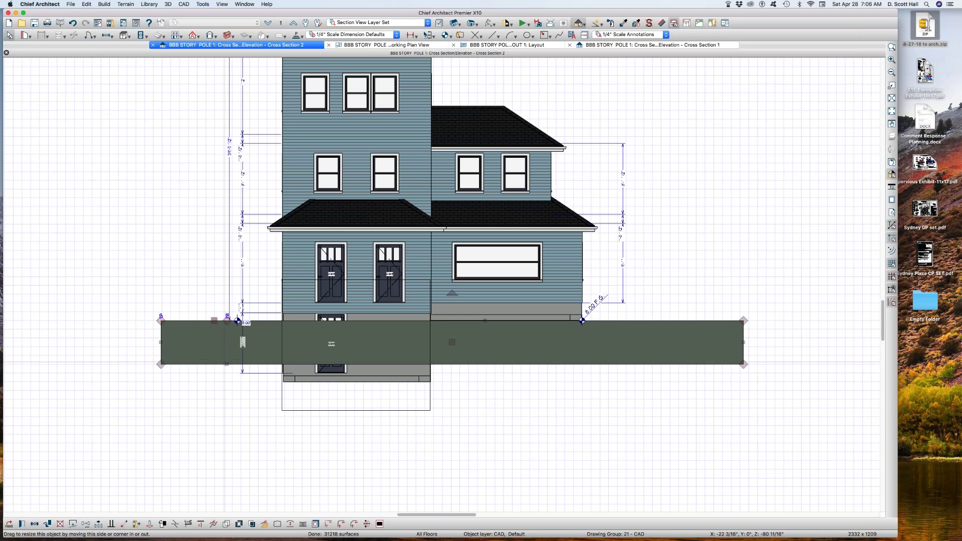
pyautogui.moveTo(237, 365); pyautogui.dragTo(238, 458)
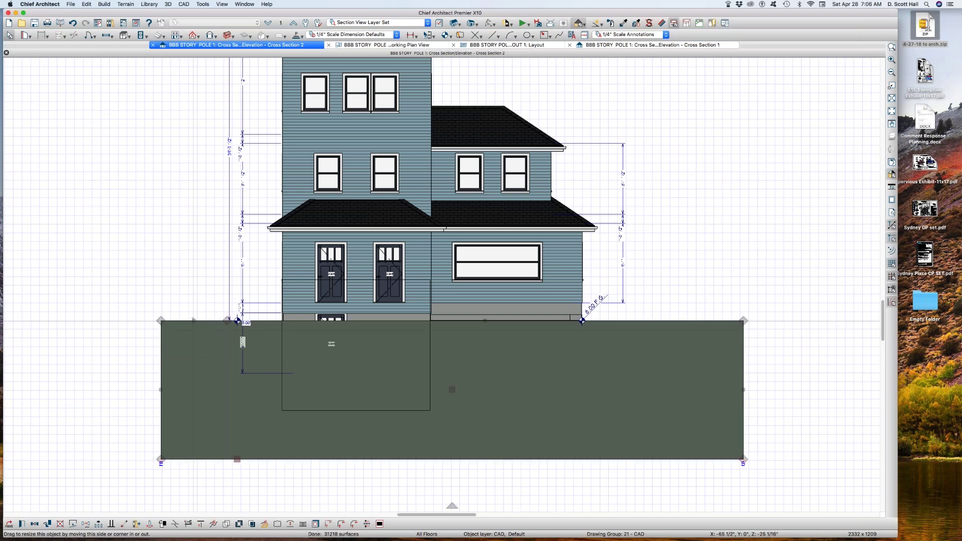
pyautogui.moveTo(237, 320); pyautogui.dragTo(237, 359)
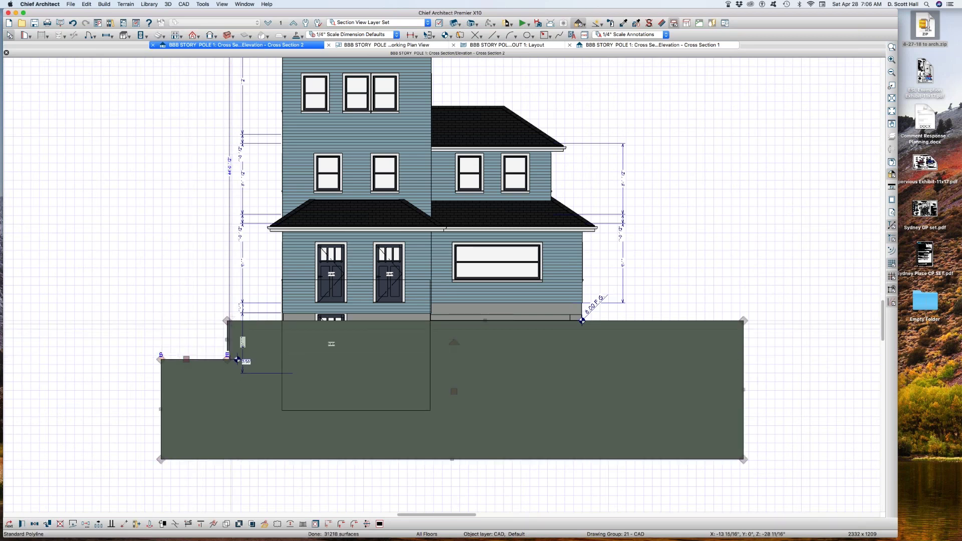
pyautogui.moveTo(225, 321); pyautogui.dragTo(279, 319)
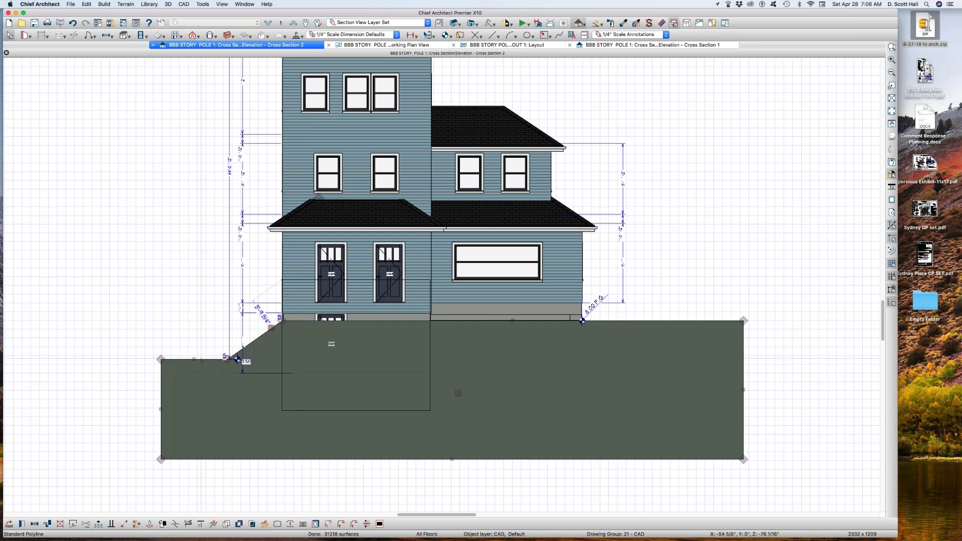
pyautogui.moveTo(237, 360); pyautogui.dragTo(237, 386)
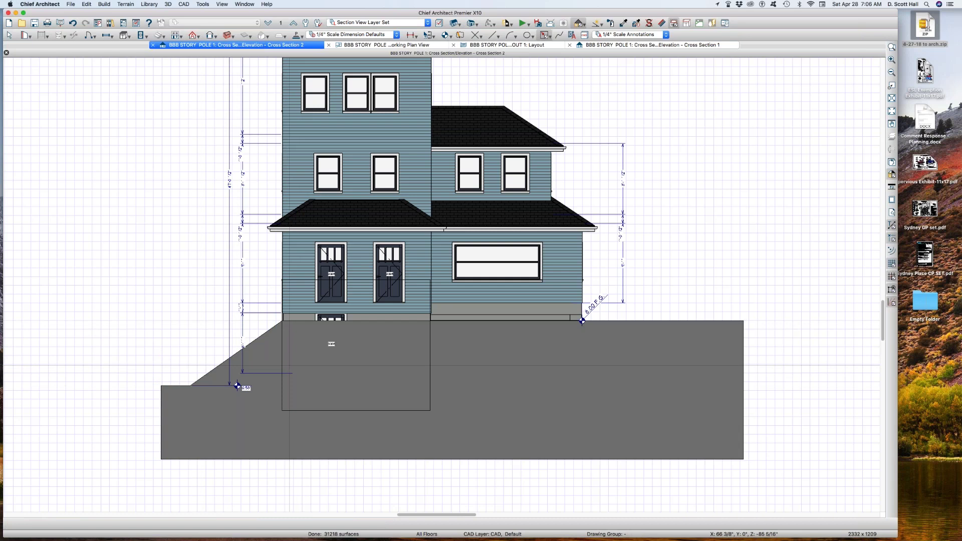
# Draw a rectangle against the tower's foundation wall over the slope and set its width to 5'0"
pyautogui.moveTo(282, 360)
pyautogui.mouseDown()
pyautogui.moveTo(226, 349)
pyautogui.moveTo(207, 334)
pyautogui.mouseUp()
pyautogui.press('space')
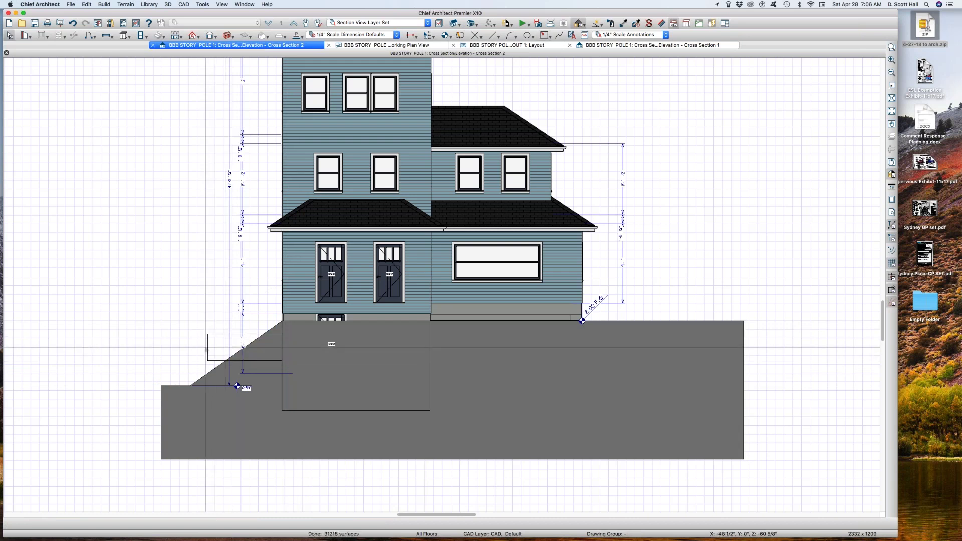
pyautogui.click(207, 349)
pyautogui.click(249, 347)
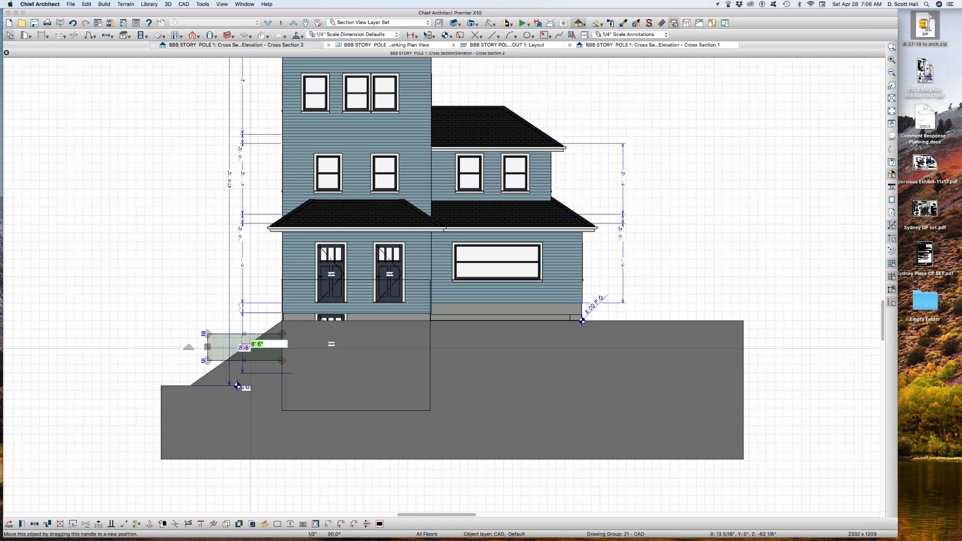
pyautogui.write("5'0")
pyautogui.press('Return')
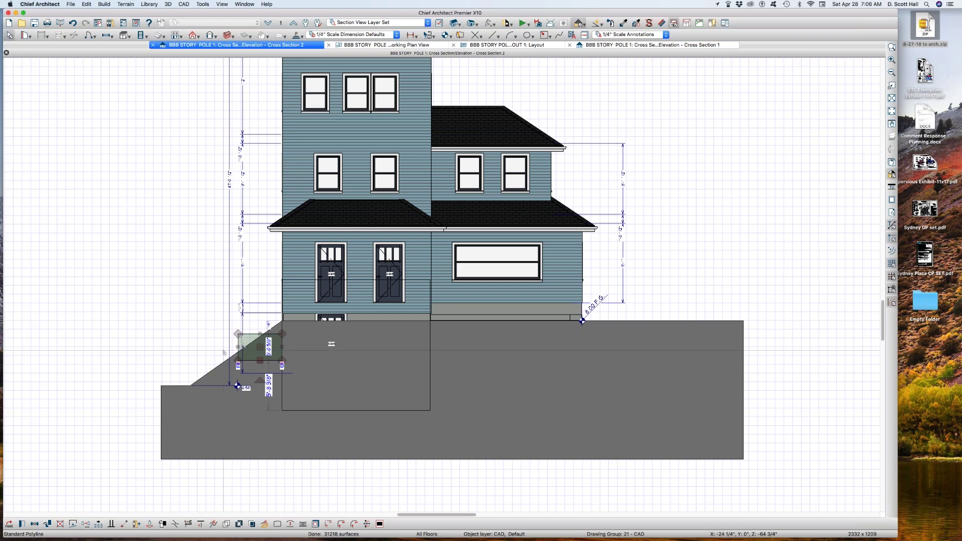
pyautogui.scroll(1, 238, 386)
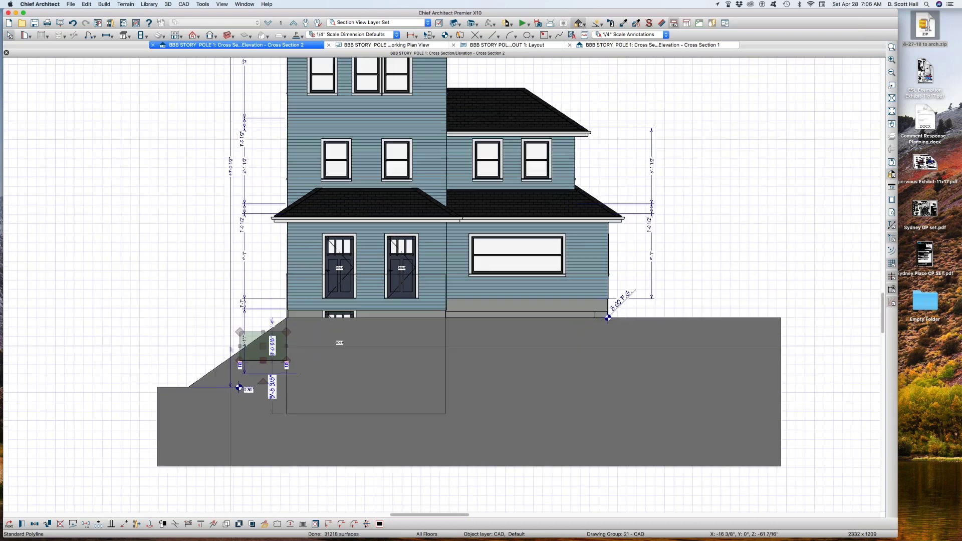
pyautogui.click(238, 387)
pyautogui.moveTo(189, 388)
pyautogui.mouseDown()
pyautogui.moveTo(238, 353)
pyautogui.moveTo(189, 384)
pyautogui.mouseUp()
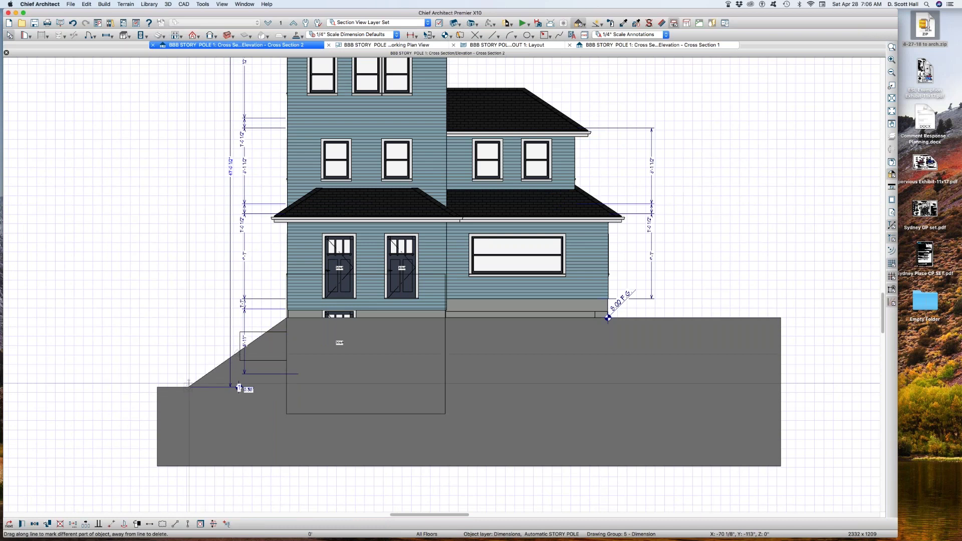
pyautogui.click(261, 357)
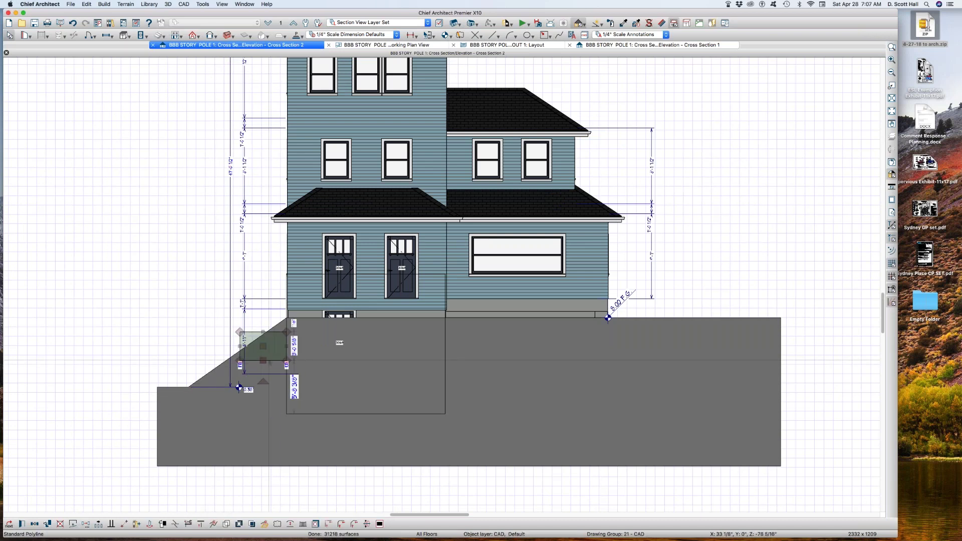
pyautogui.scroll(2, 261, 356)
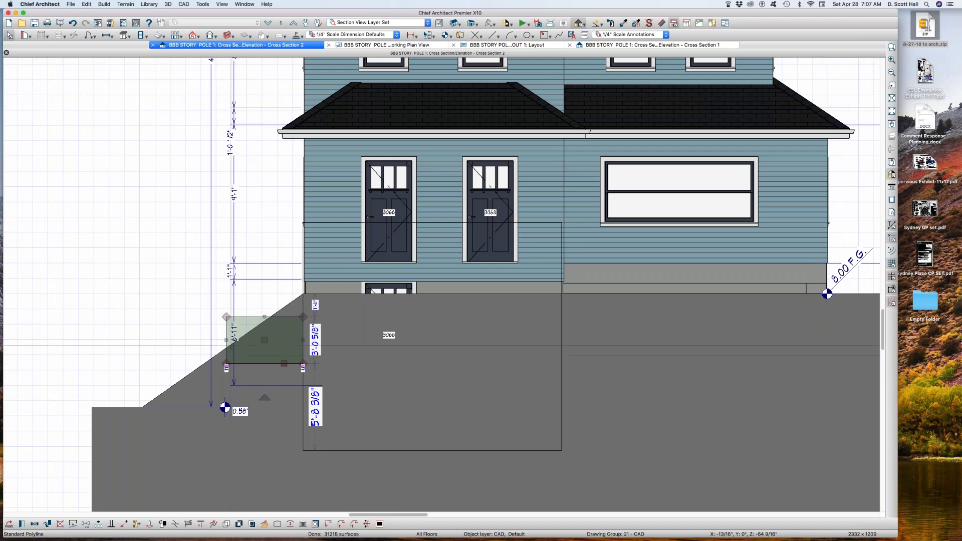
# Add a horizontal point-to-point dimension from the foundation wall across the rectangle and set it to 60 inches
pyautogui.click(413, 34)
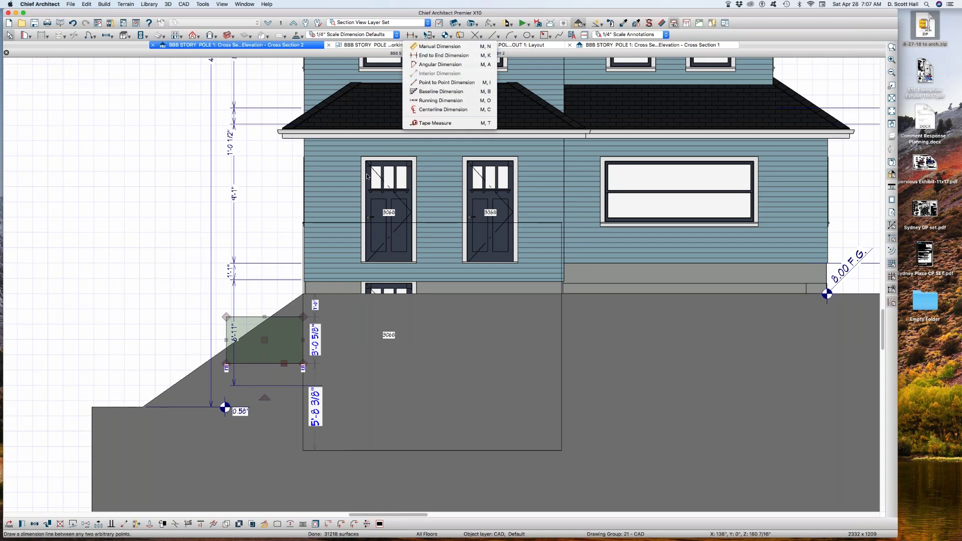
pyautogui.click(441, 83)
pyautogui.moveTo(303, 341); pyautogui.dragTo(225, 354)
pyautogui.press('space')
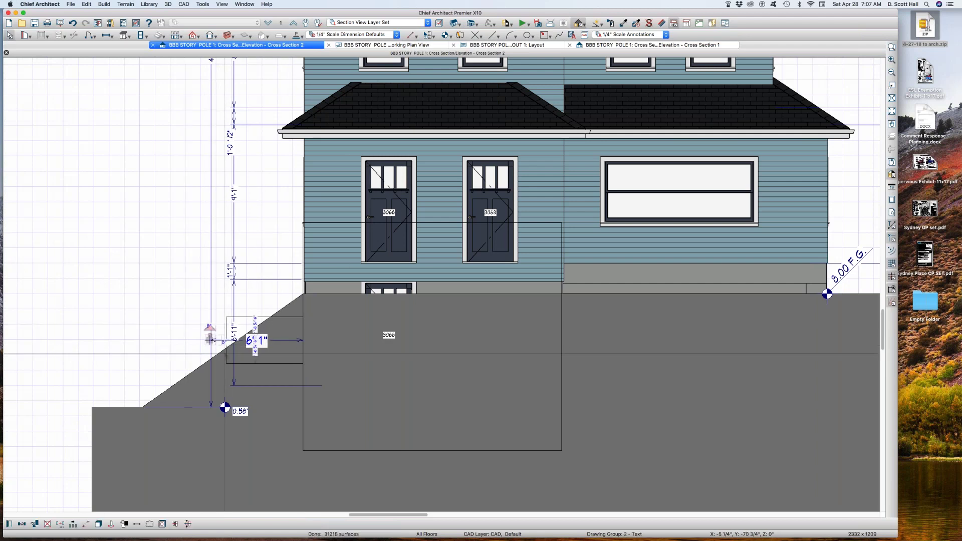
pyautogui.click(263, 340)
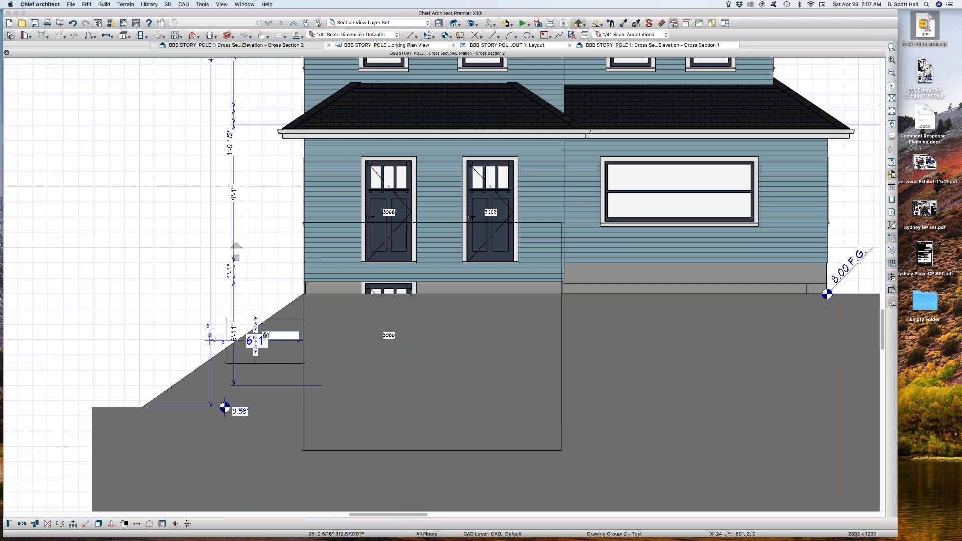
pyautogui.write('60')
pyautogui.press('Return')
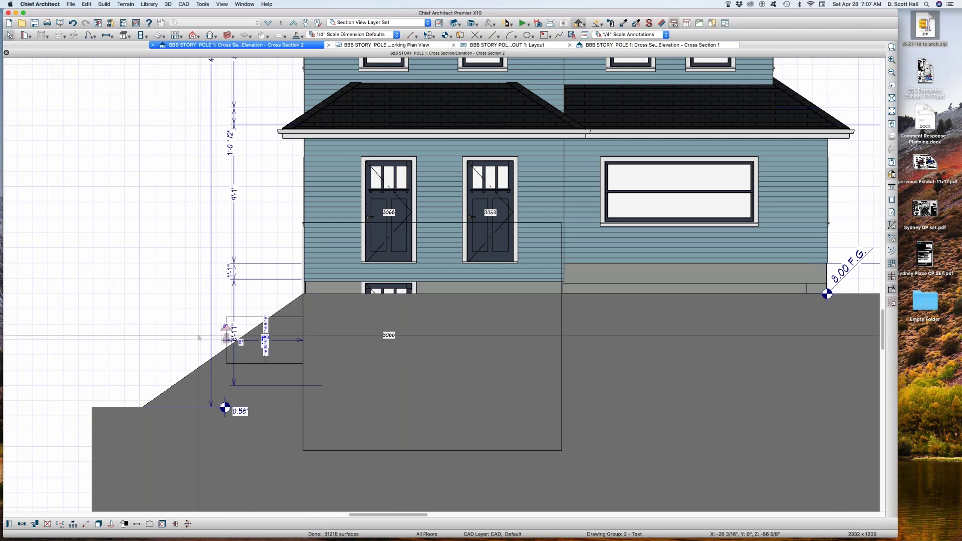
# Delete the rectangle over the slope together with its 5' dimension
pyautogui.scroll(1, 197, 335)
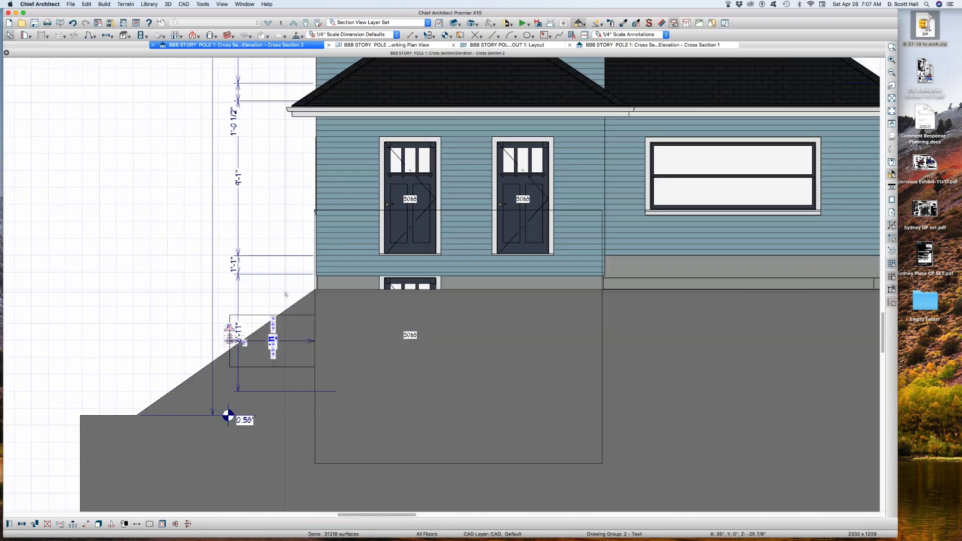
pyautogui.scroll(5, 197, 334)
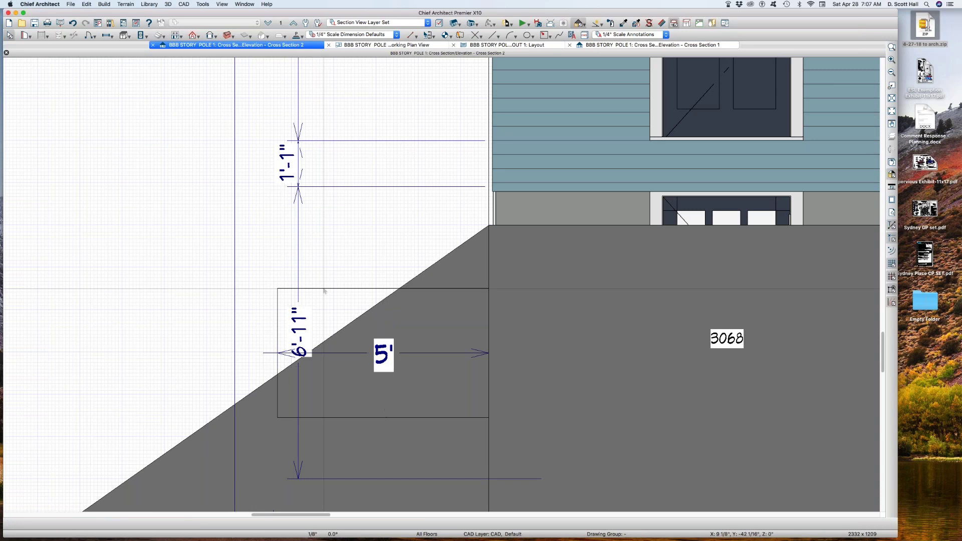
pyautogui.click(490, 286)
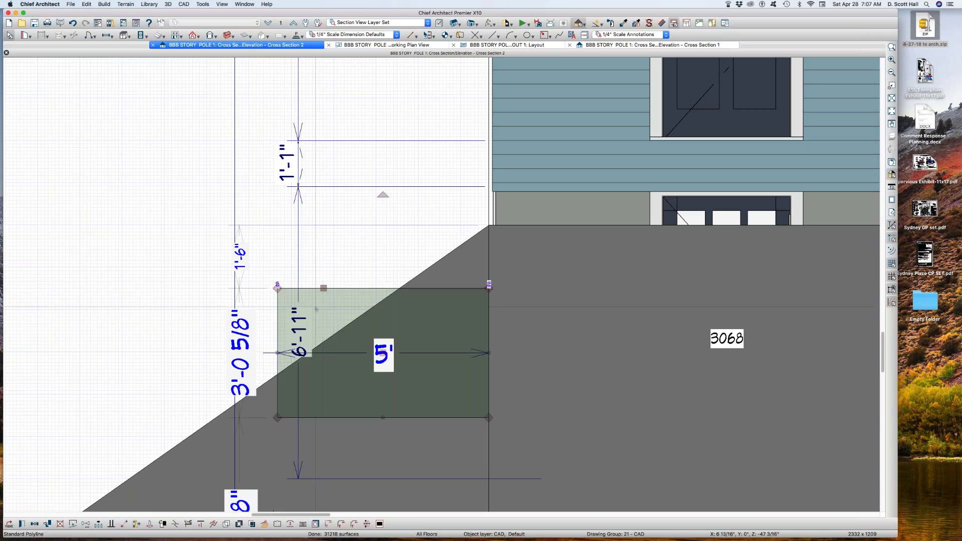
pyautogui.press('Delete')
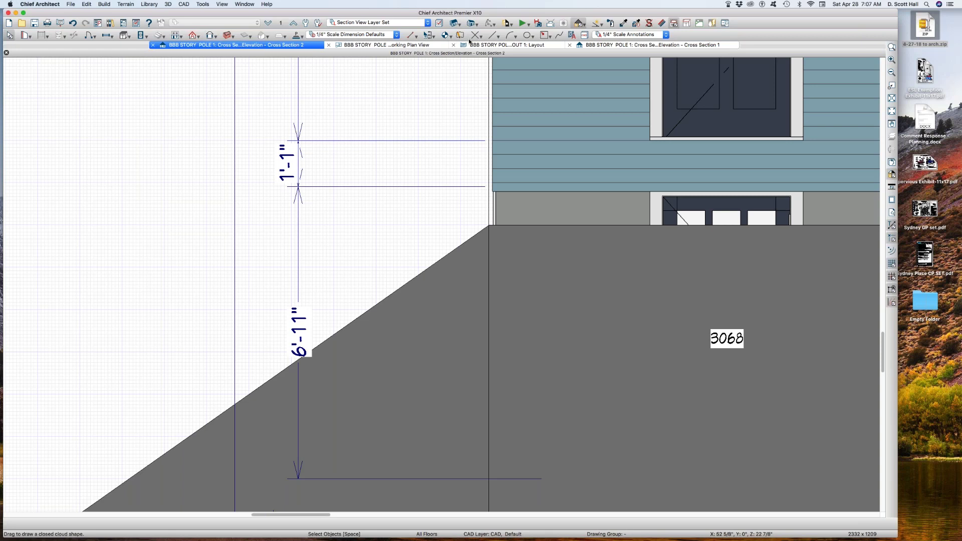
# Place a 5' horizontal point-to-point dimension outward from the foundation wall, just above the top of the slope
pyautogui.click(415, 38)
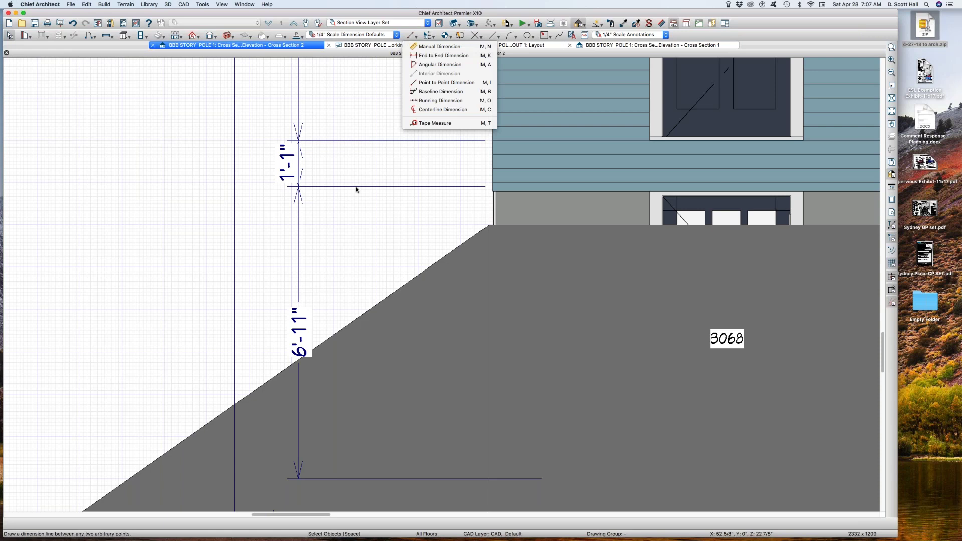
pyautogui.click(359, 207)
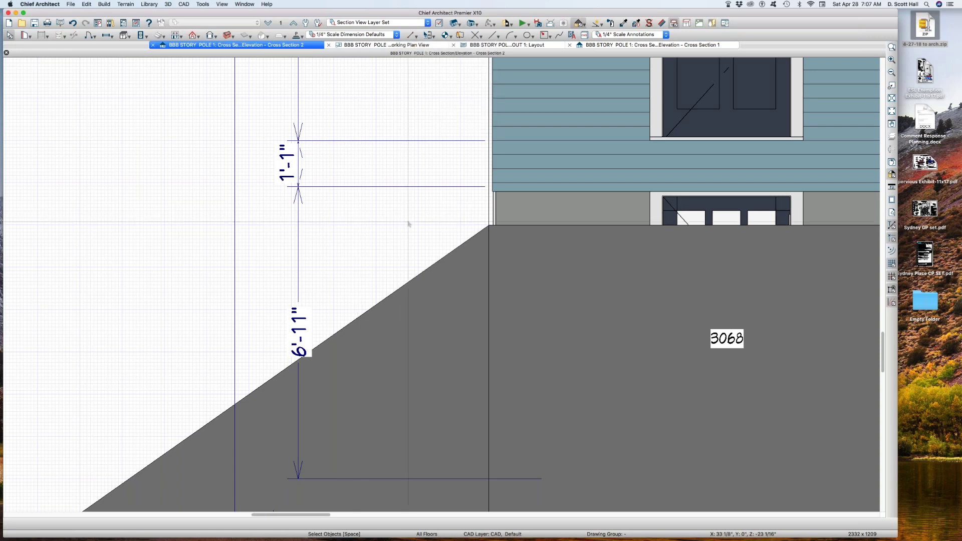
pyautogui.press('m')
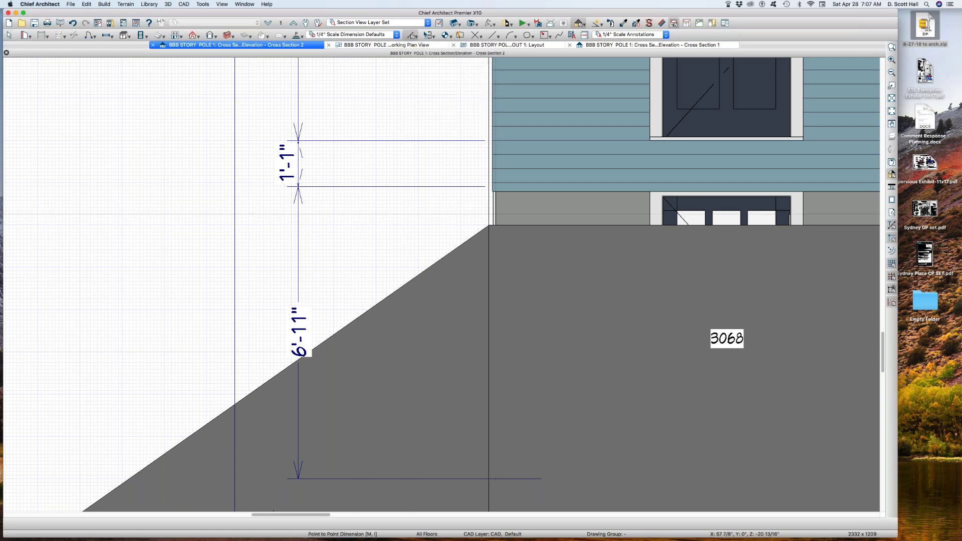
pyautogui.moveTo(493, 214); pyautogui.dragTo(284, 215)
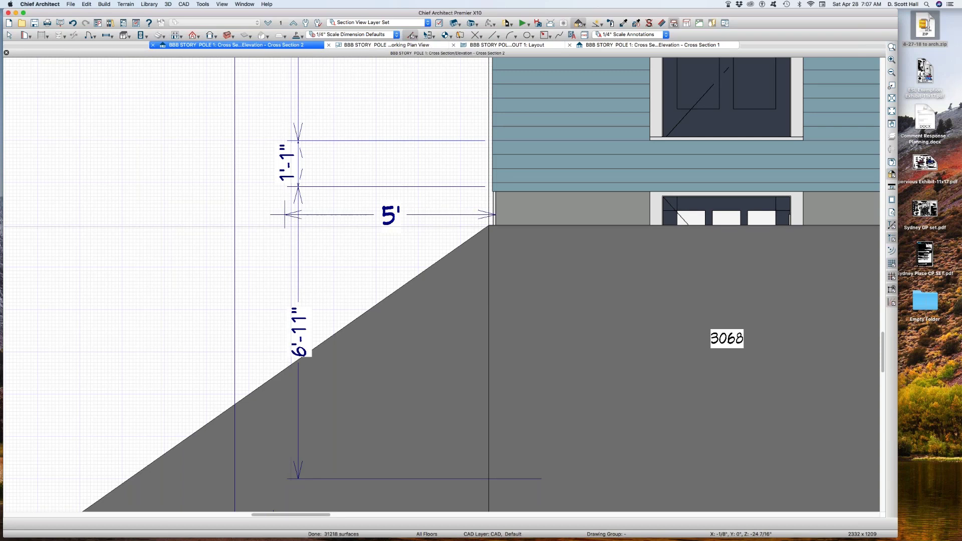
# Lower the outer marker of the 5' dimension onto the slope and snap the overall-height story pole's lower extension to it
pyautogui.click(284, 215)
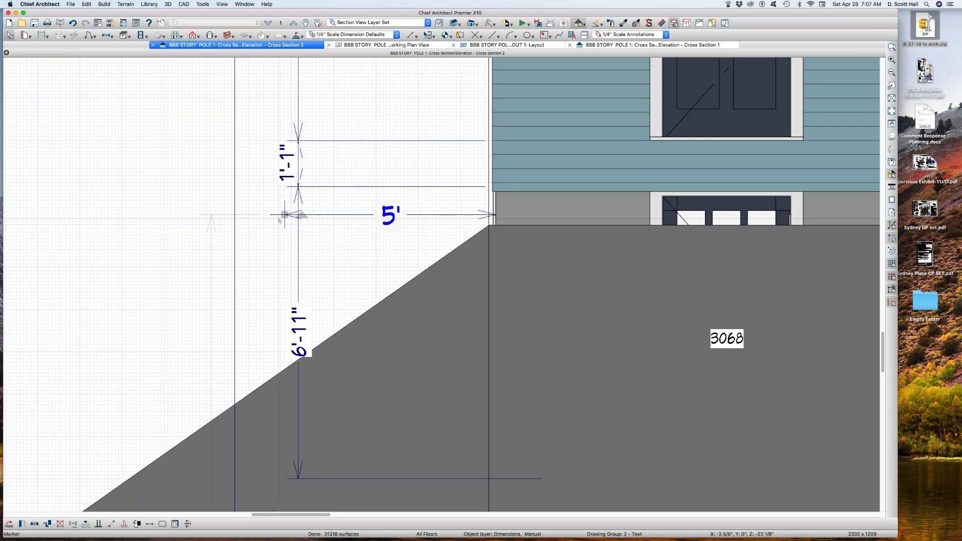
pyautogui.moveTo(285, 214); pyautogui.dragTo(286, 368)
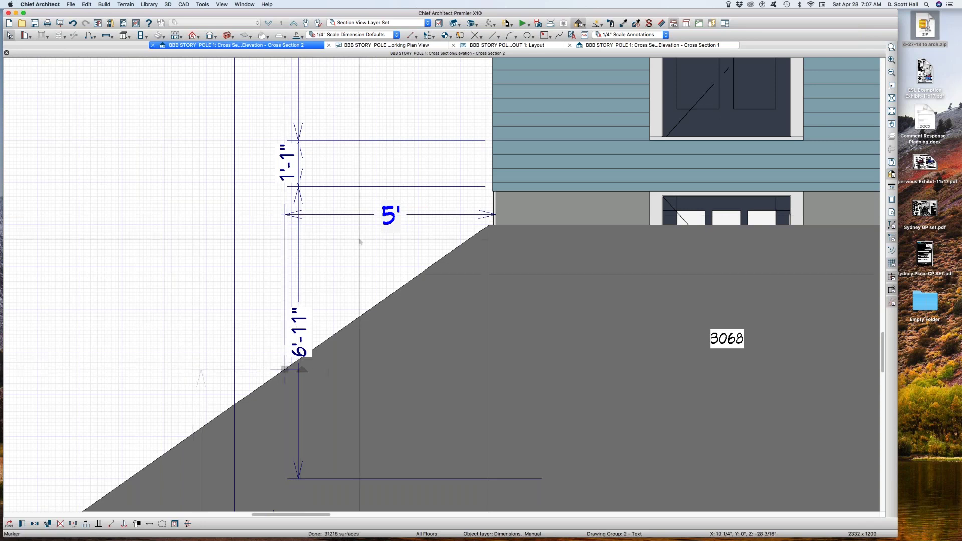
pyautogui.scroll(-3, 358, 257)
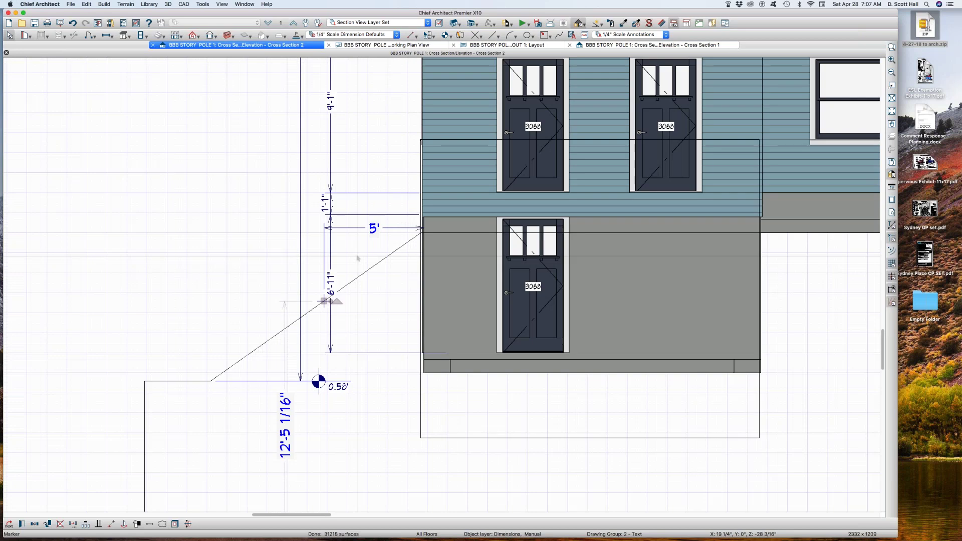
pyautogui.click(300, 268)
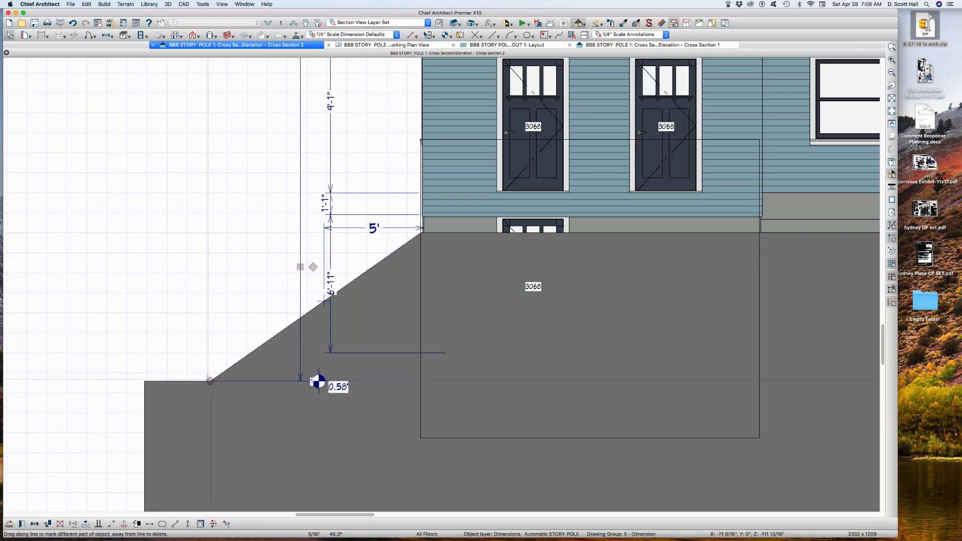
pyautogui.click(318, 382)
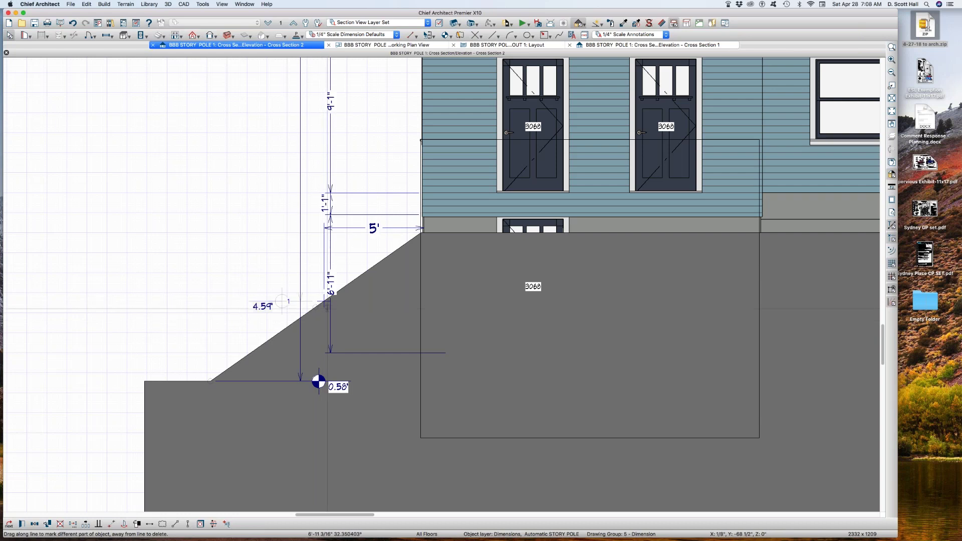
pyautogui.moveTo(327, 308); pyautogui.dragTo(328, 308)
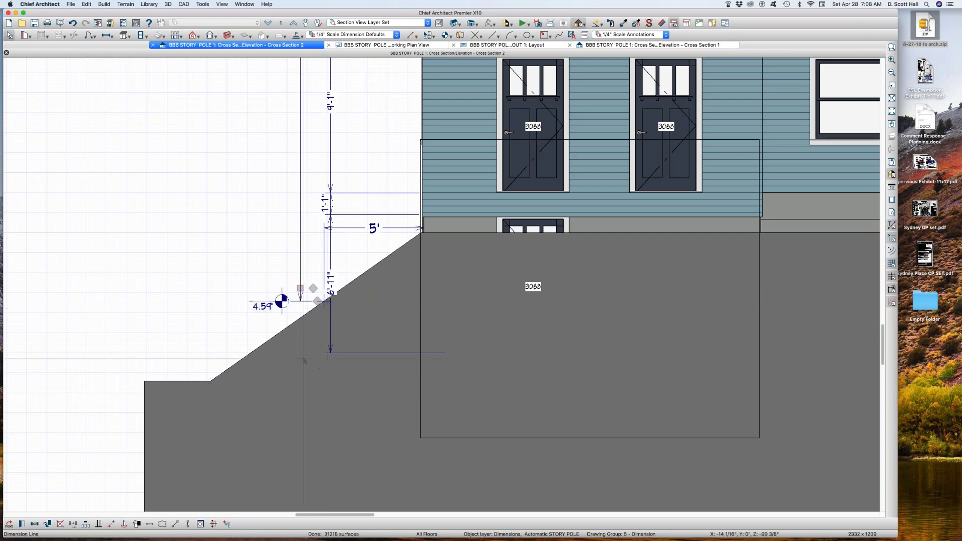
# Move the tower's 5' dimension down below the slope and shift the floor-height story pole closer to the house
pyautogui.scroll(-3, 293, 375)
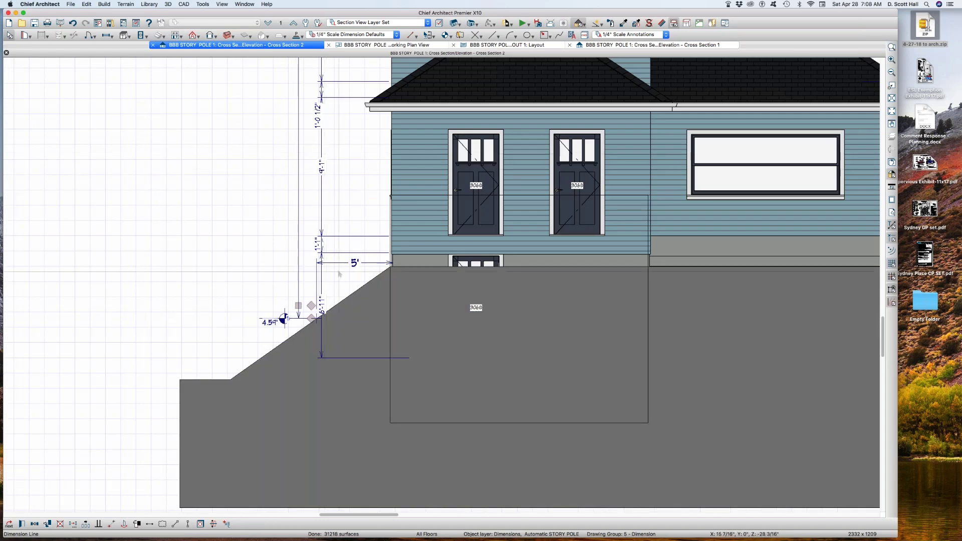
pyautogui.moveTo(332, 262); pyautogui.dragTo(335, 381)
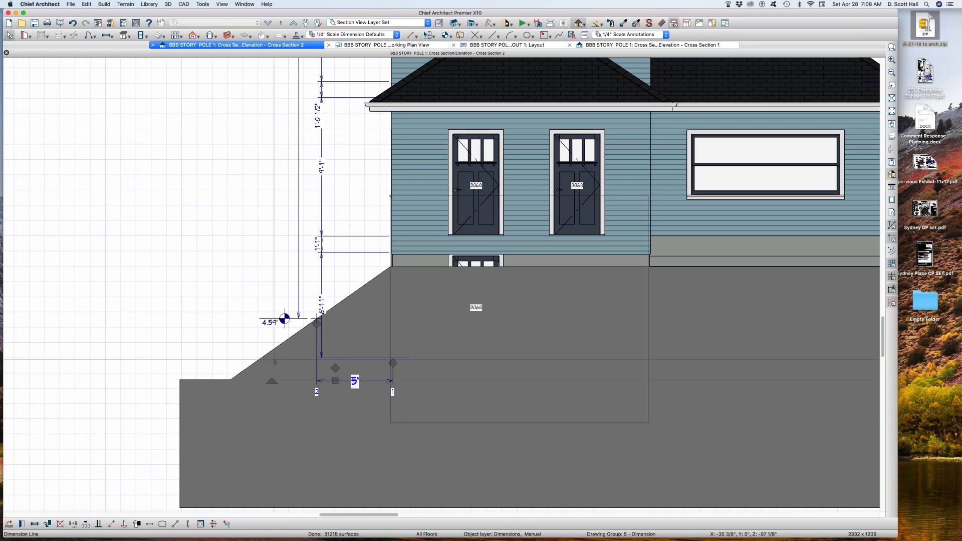
pyautogui.moveTo(321, 275); pyautogui.dragTo(353, 275)
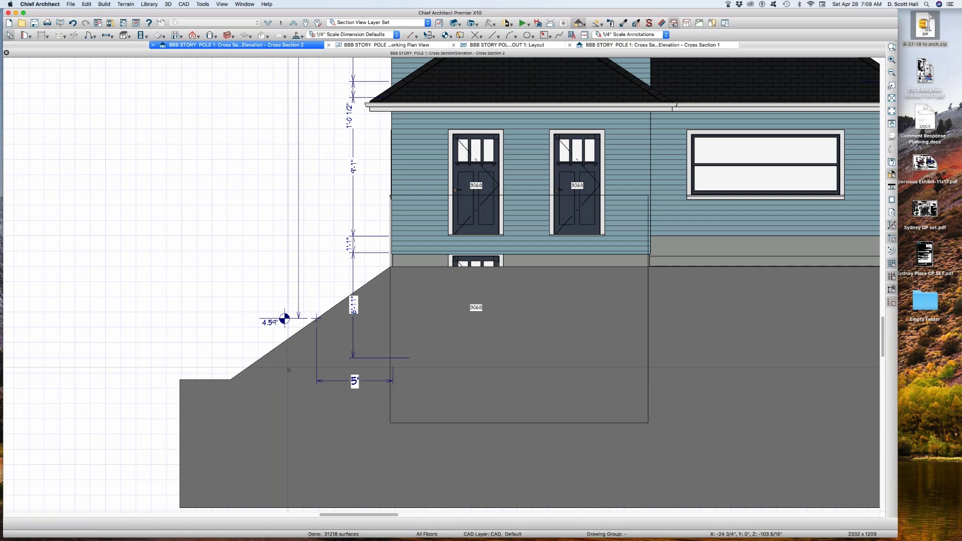
# Add a break in the terrain polyline's upper edge near the 8.00 F.G. corner and lower its outer corner to form a slope
pyautogui.scroll(-3, 288, 369)
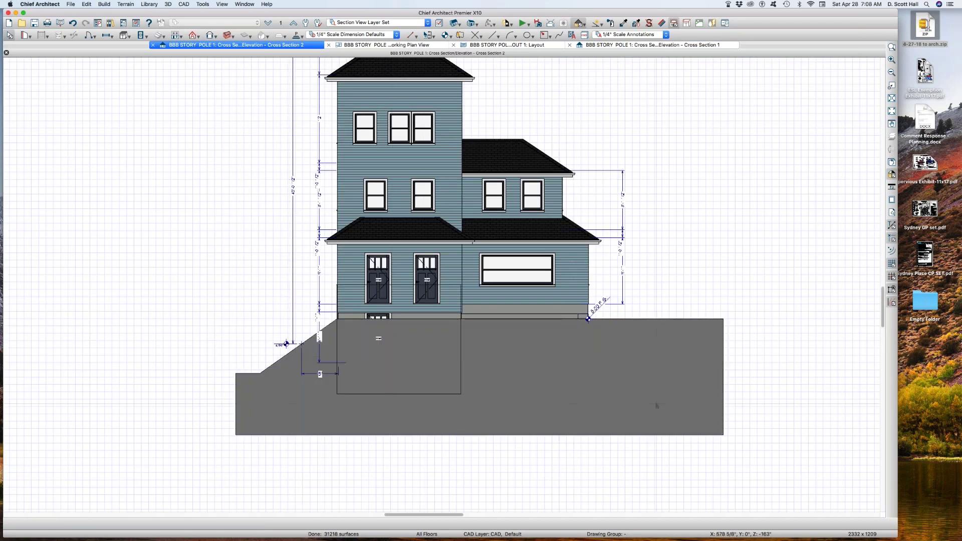
pyautogui.click(688, 327)
pyautogui.press('3')
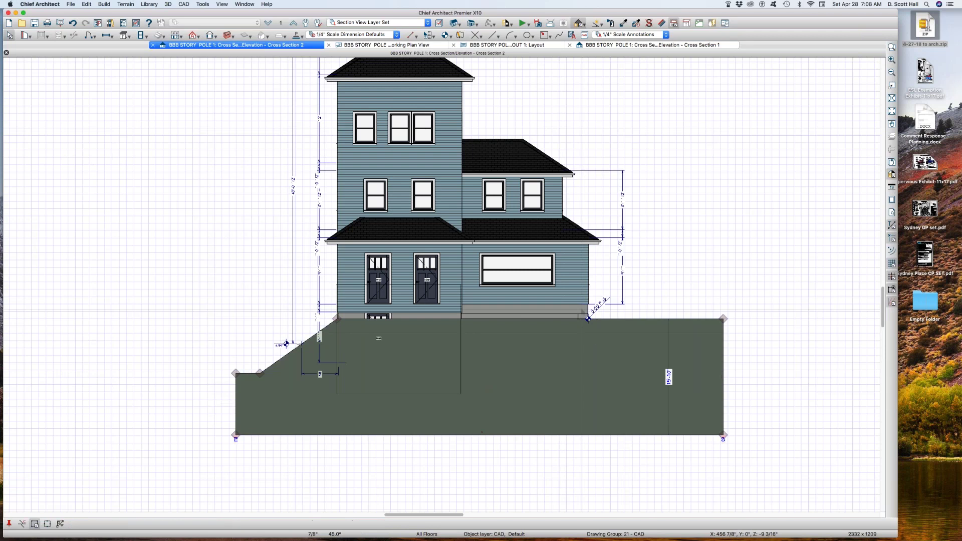
pyautogui.click(588, 319)
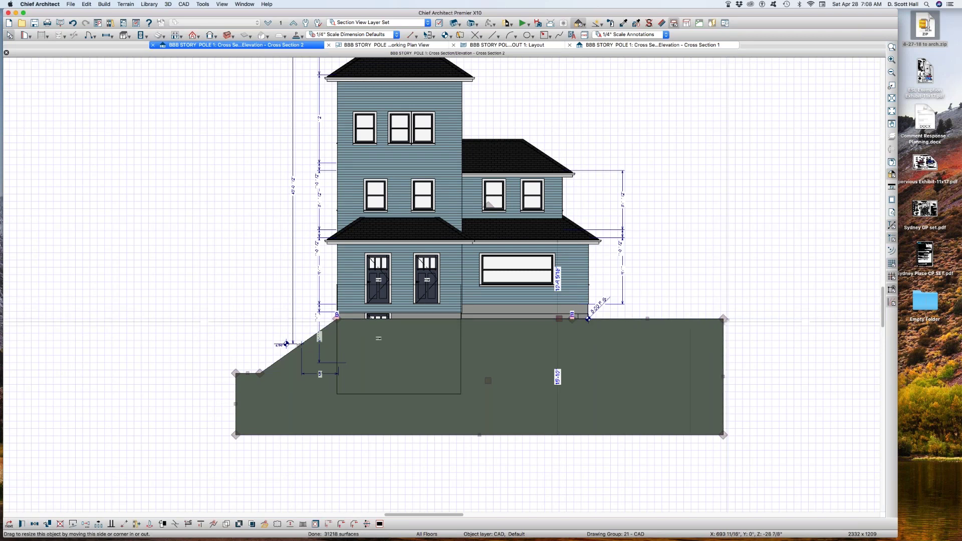
pyautogui.moveTo(723, 319); pyautogui.dragTo(724, 382)
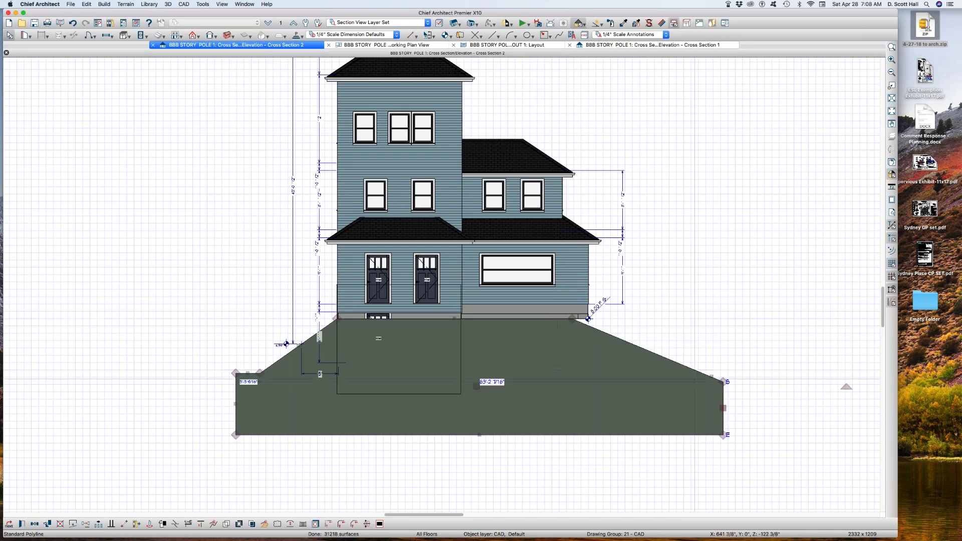
pyautogui.scroll(1, 612, 326)
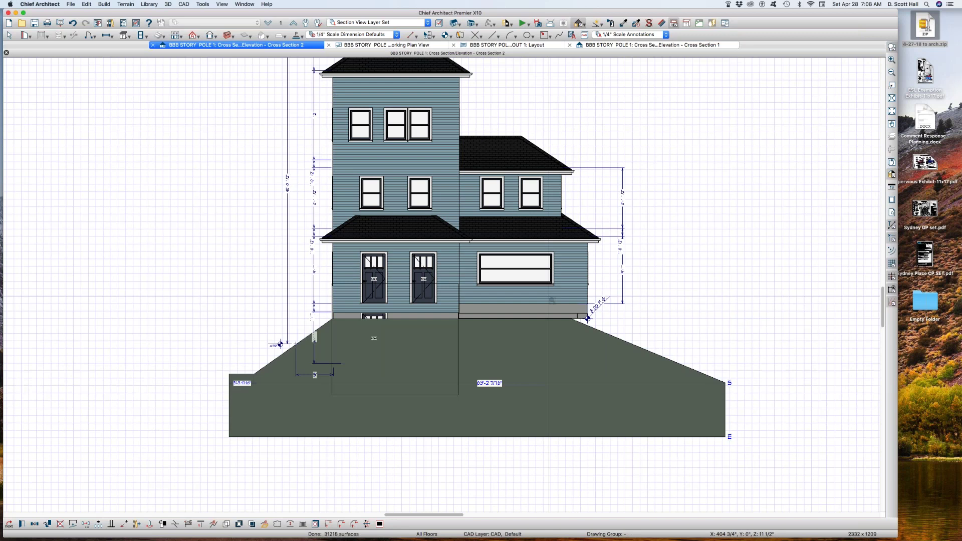
pyautogui.scroll(3, 552, 300)
pyautogui.press('Escape')
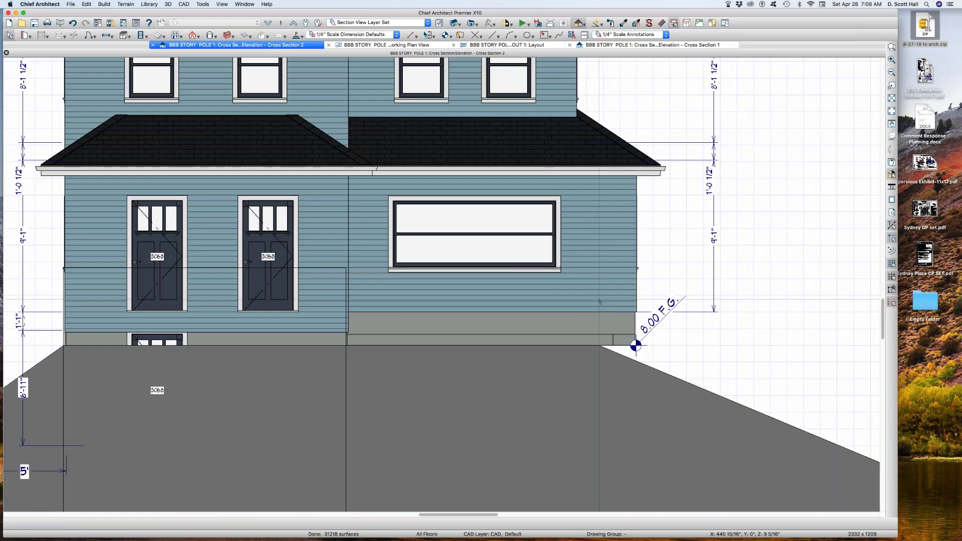
# Add a horizontal point-to-point dimension outward from the foundation wall at the 8.00 F.G. marker and set it to 60 inches
pyautogui.press('l')
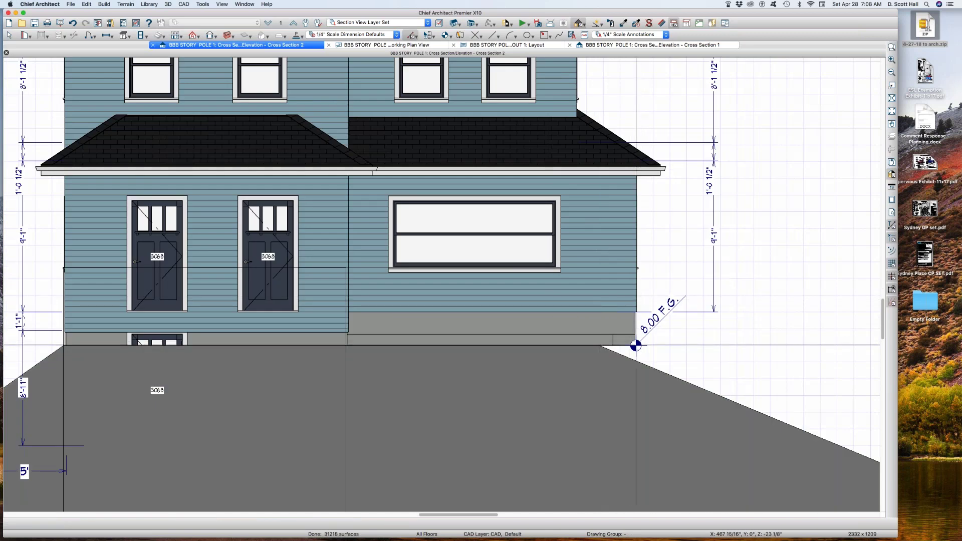
pyautogui.scroll(1, 647, 346)
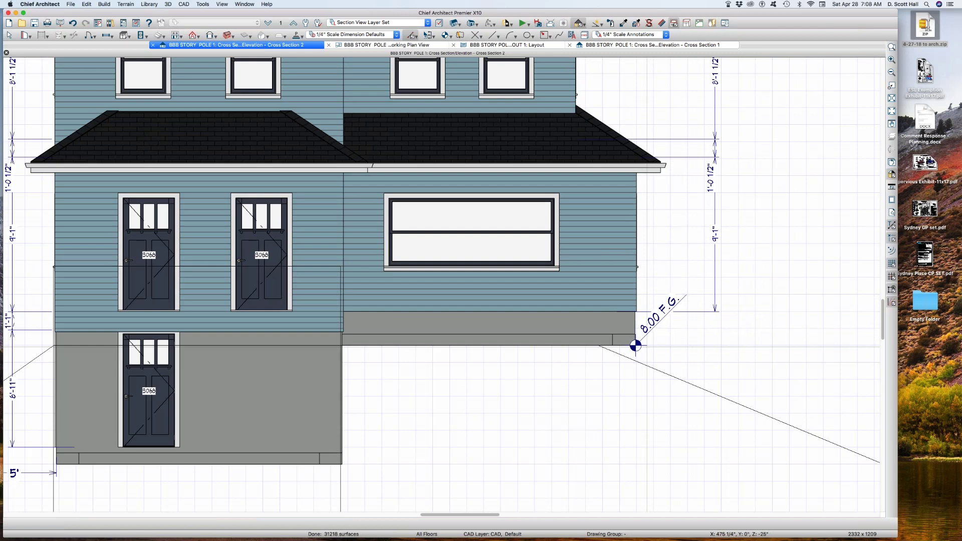
pyautogui.scroll(3, 636, 346)
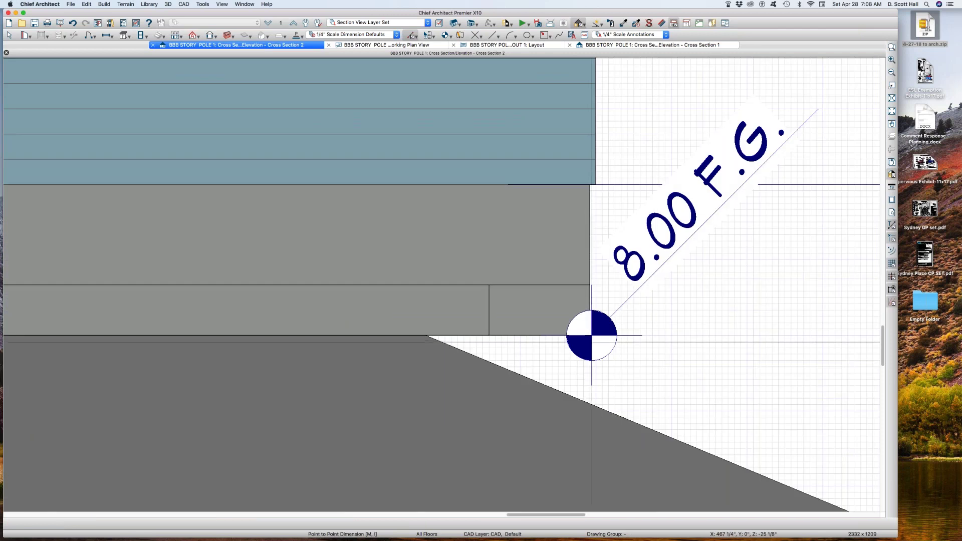
pyautogui.moveTo(591, 343); pyautogui.dragTo(735, 343)
pyautogui.moveTo(754, 342)
pyautogui.mouseDown()
pyautogui.moveTo(741, 341)
pyautogui.moveTo(848, 342)
pyautogui.mouseUp()
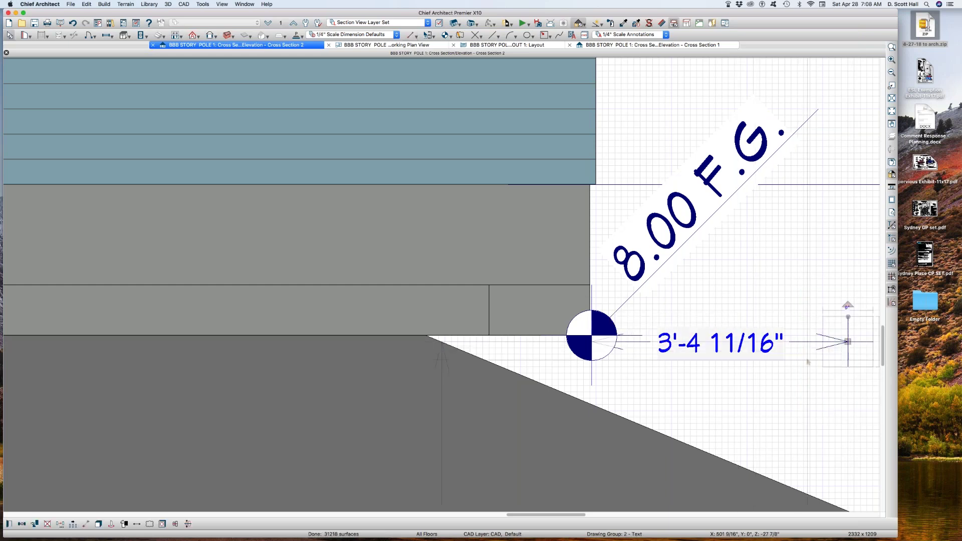
pyautogui.click(758, 350)
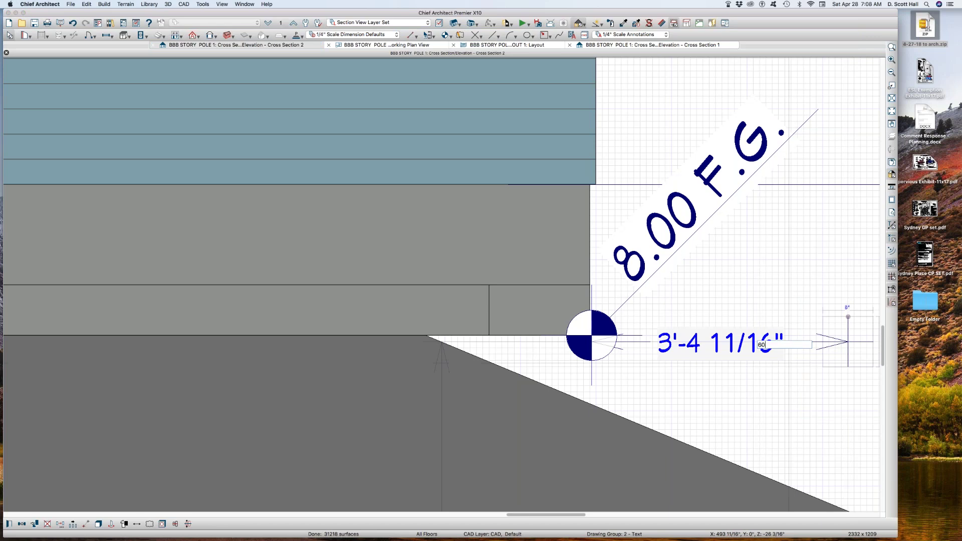
pyautogui.write('60')
pyautogui.press('Return')
# Lower the outer marker of the new 5' dimension vertically onto the slope beside the 8.00 F.G. corner
pyautogui.scroll(-2, 707, 283)
pyautogui.scroll(-3, 706, 282)
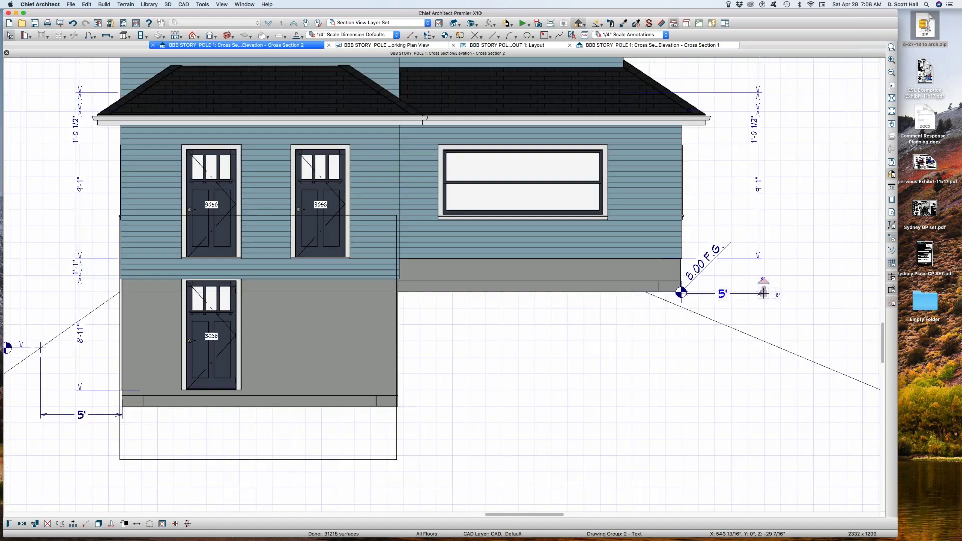
pyautogui.scroll(-3, 787, 301)
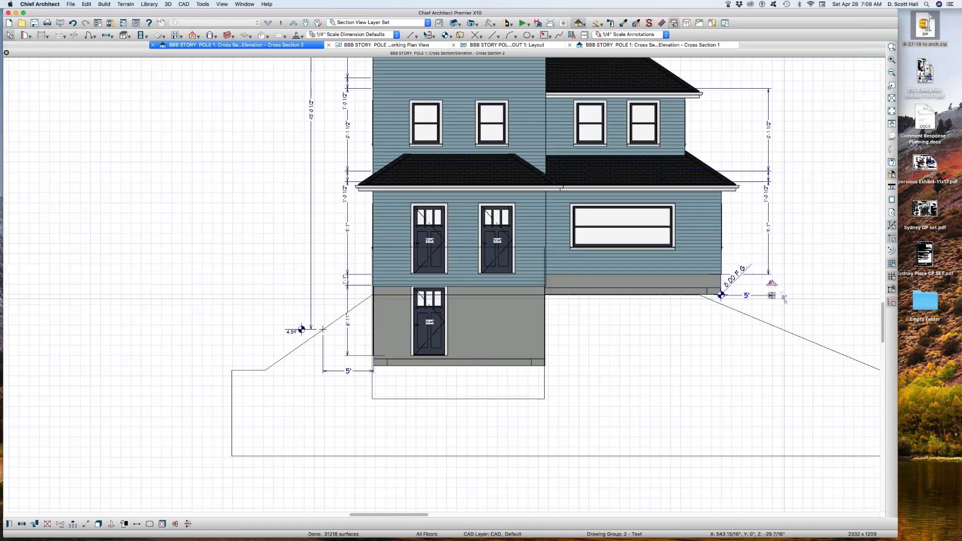
pyautogui.moveTo(772, 295); pyautogui.dragTo(771, 326)
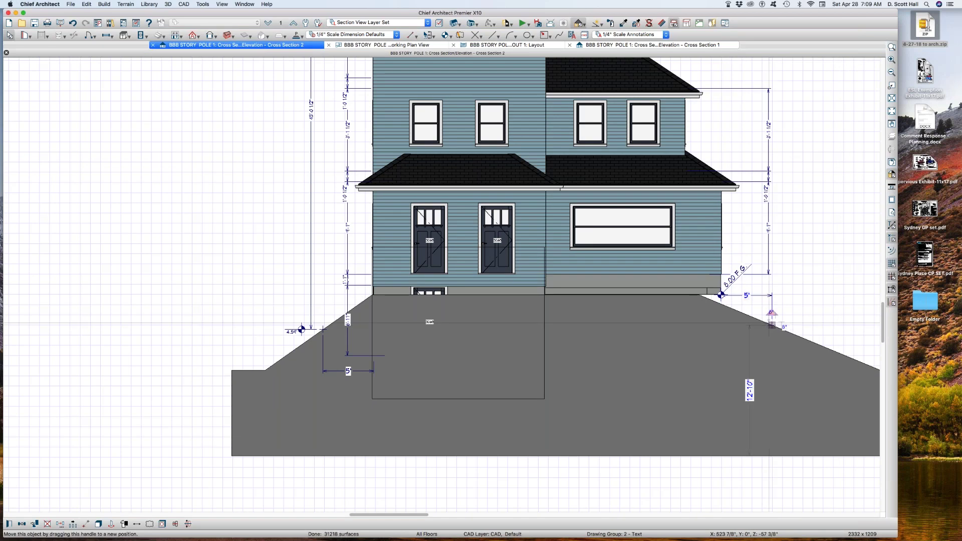
pyautogui.click(775, 337)
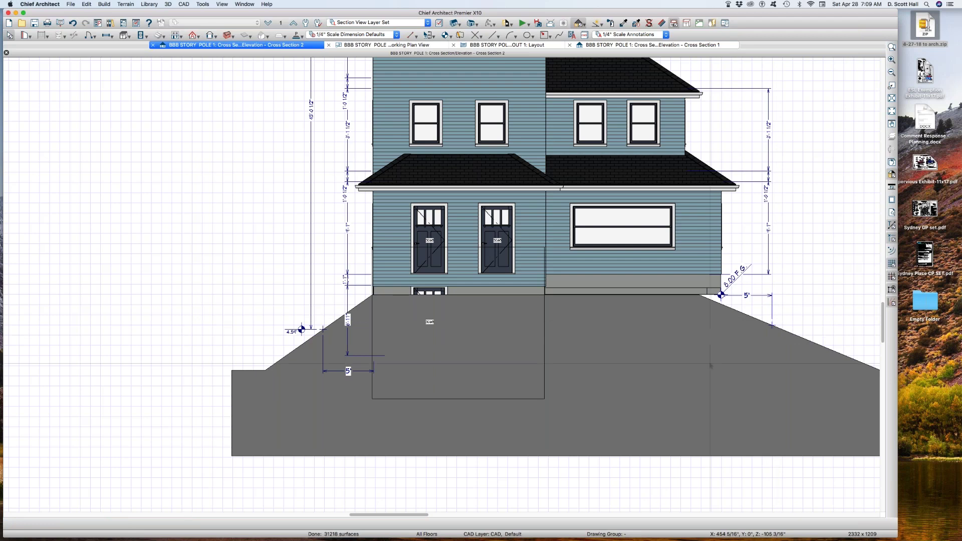
# Place an automatic story pole dimension beside the lower wing, outside its existing floor-height dimensions
pyautogui.scroll(-2, 711, 366)
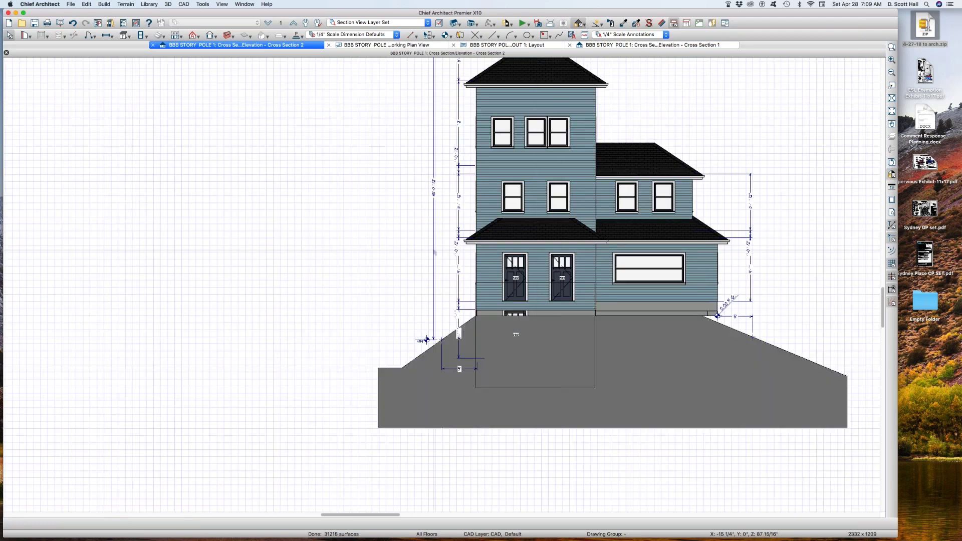
pyautogui.click(434, 251)
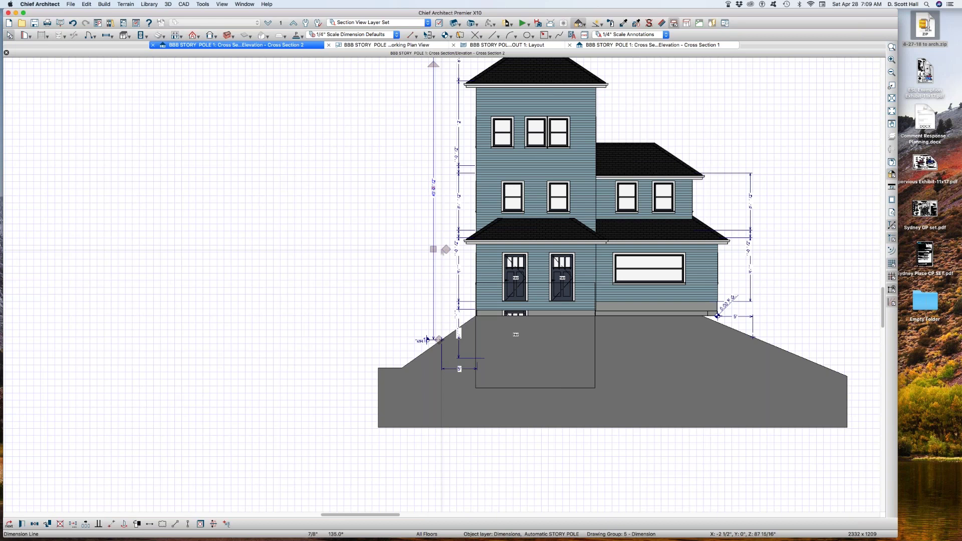
pyautogui.scroll(-2, 475, 301)
pyautogui.press('d')
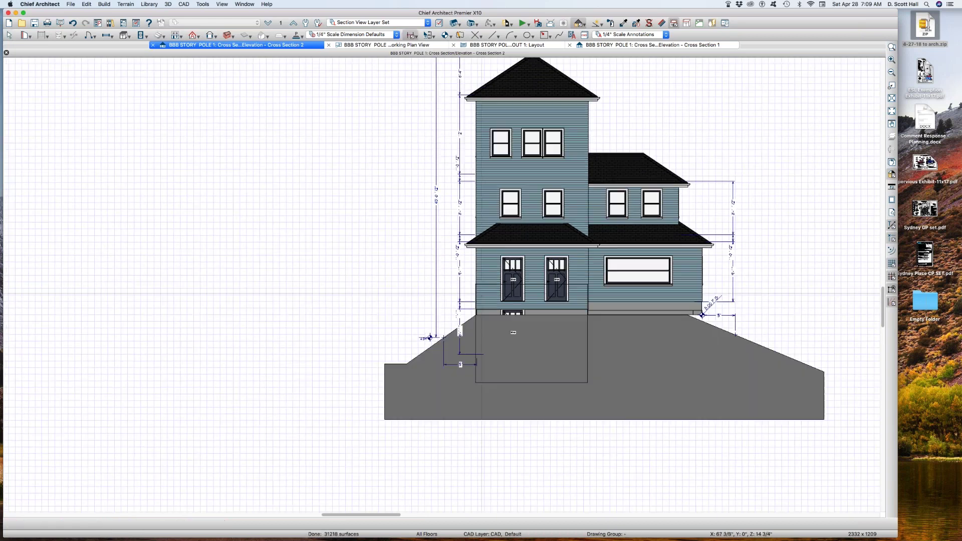
pyautogui.moveTo(558, 313); pyautogui.dragTo(760, 203)
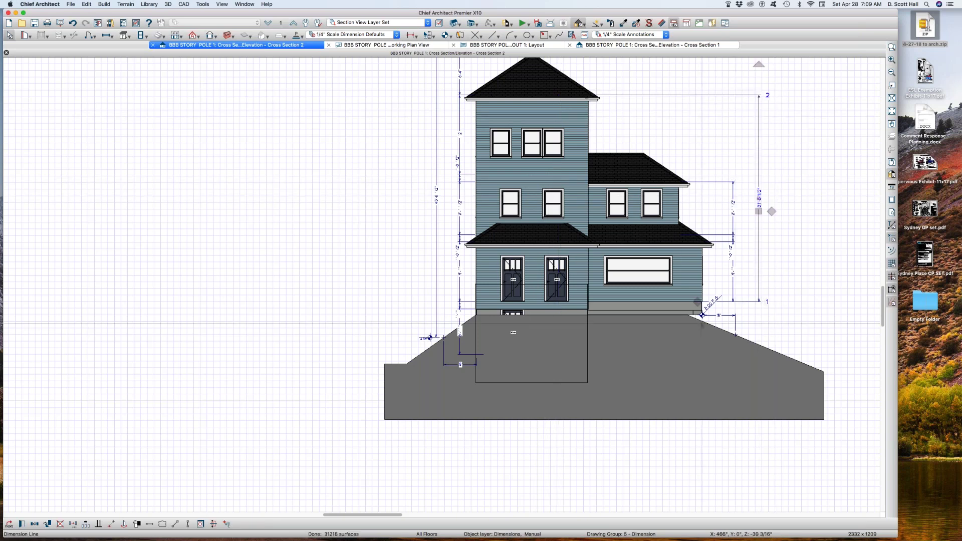
# Move the new story pole's lower extension to the marker on the slope 5' out from the foundation
pyautogui.click(723, 335)
pyautogui.moveTo(723, 334); pyautogui.dragTo(750, 337)
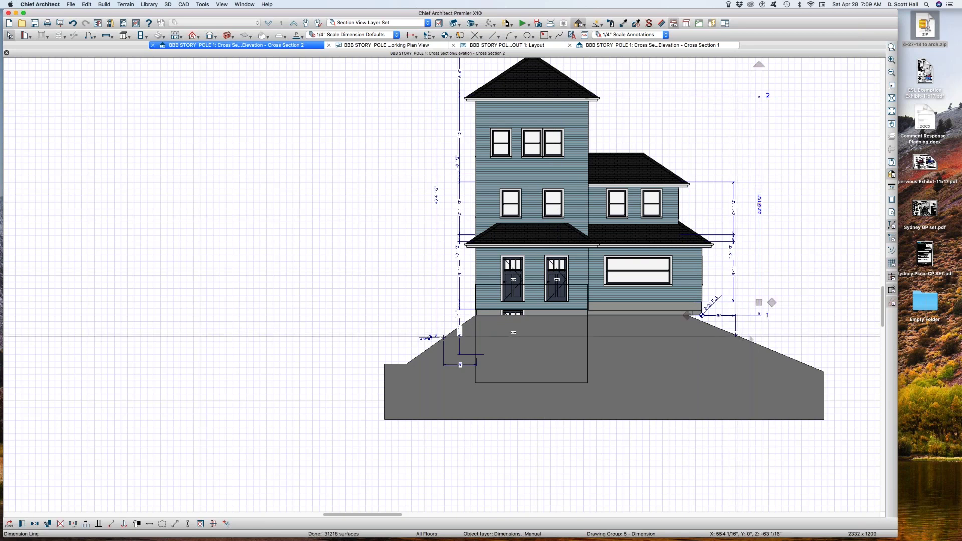
pyautogui.scroll(5, 736, 334)
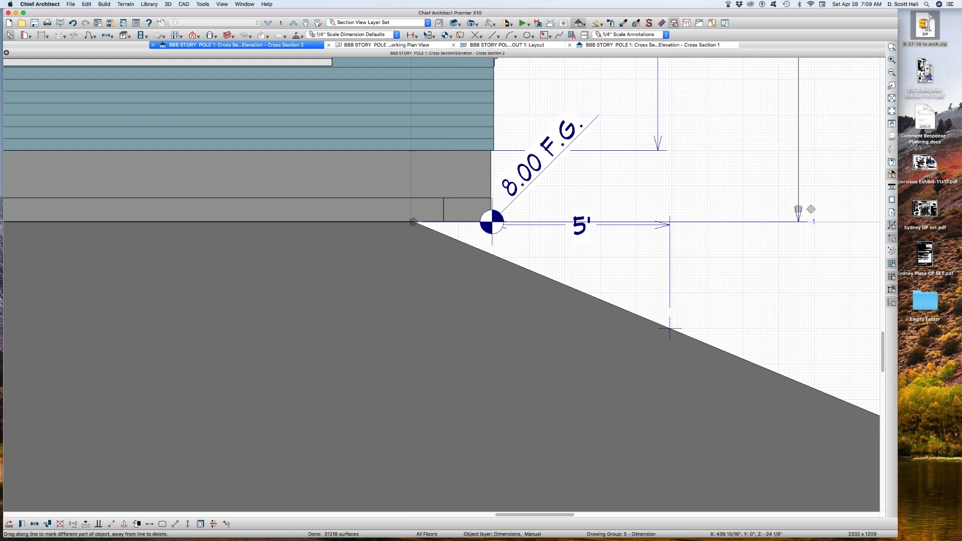
pyautogui.moveTo(509, 271)
pyautogui.mouseDown()
pyautogui.moveTo(675, 326)
pyautogui.moveTo(707, 322)
pyautogui.moveTo(651, 336)
pyautogui.moveTo(671, 330)
pyautogui.mouseUp()
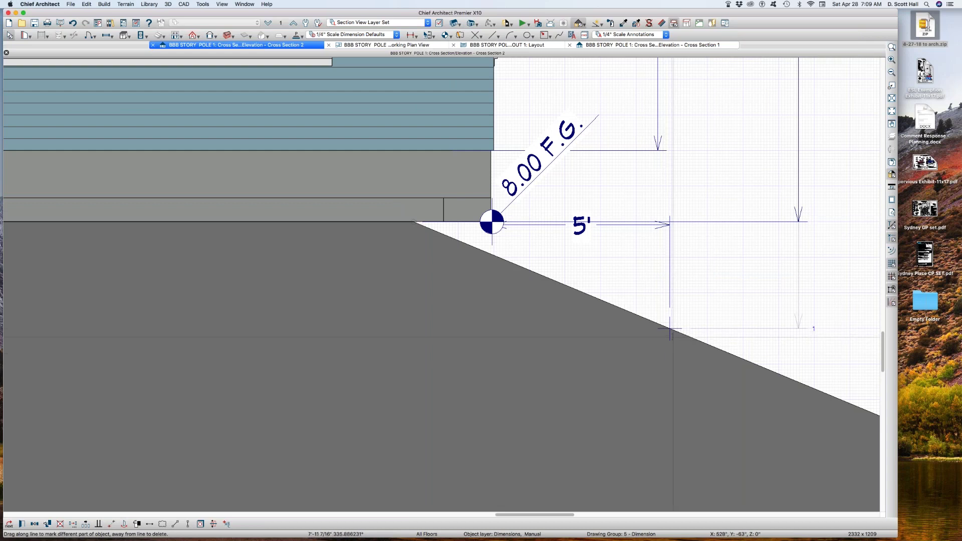
pyautogui.moveTo(672, 329); pyautogui.dragTo(671, 329)
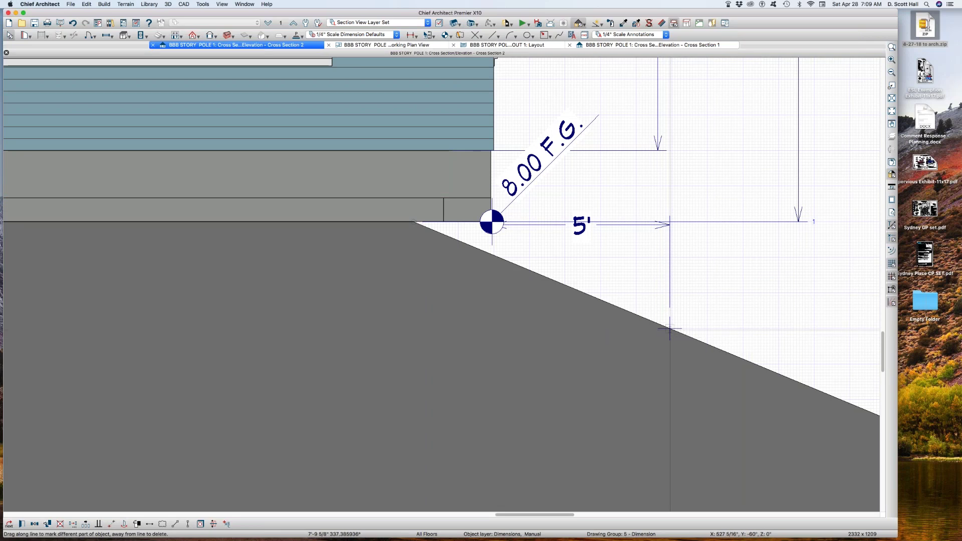
pyautogui.moveTo(670, 330); pyautogui.dragTo(671, 329)
pyautogui.scroll(-5, 672, 395)
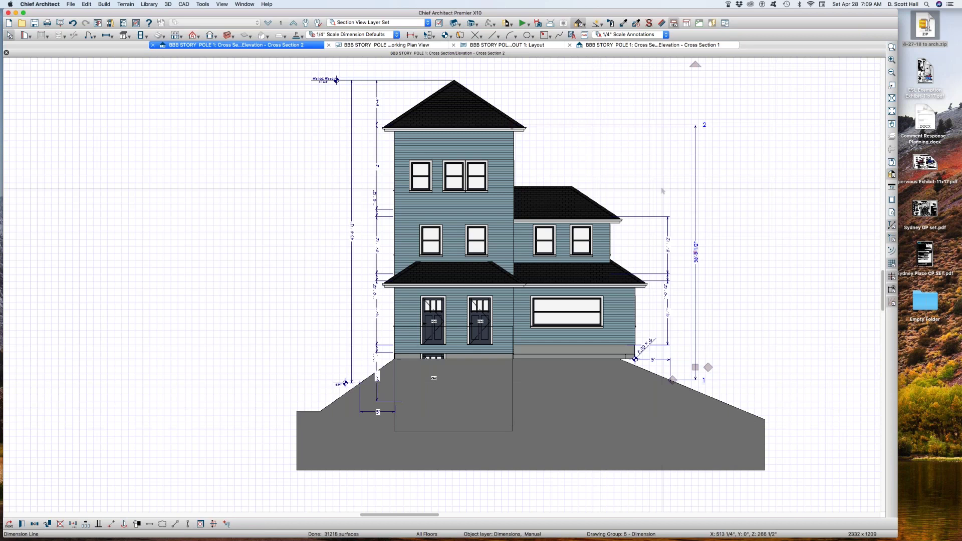
# Move the new story pole's upper extension from the tower's eave to the peak of the tower roof
pyautogui.click(745, 229)
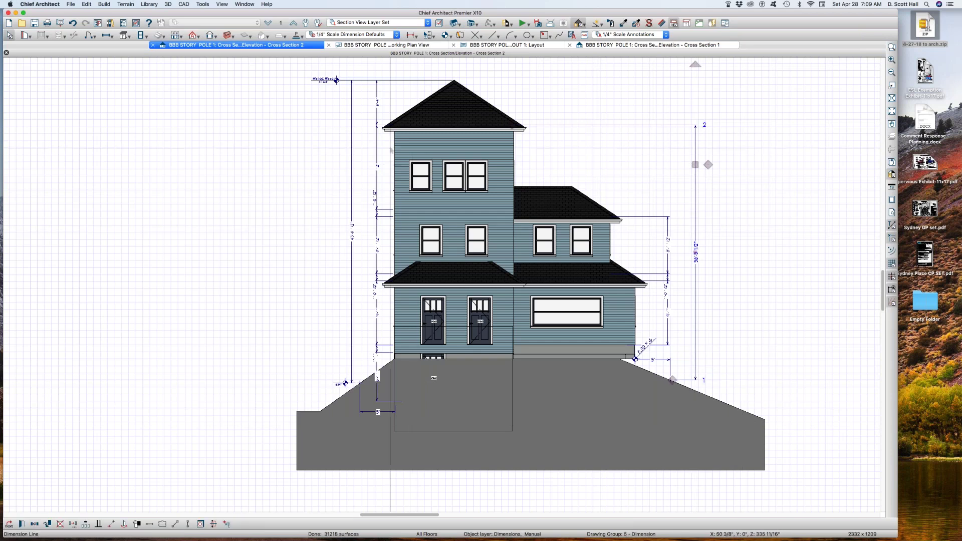
pyautogui.click(696, 166)
pyautogui.moveTo(511, 133); pyautogui.dragTo(452, 80)
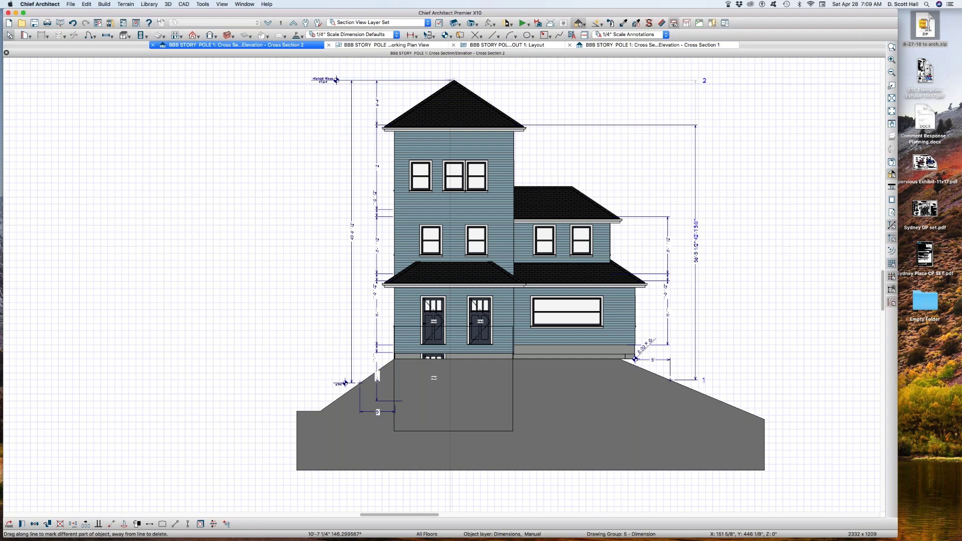
pyautogui.moveTo(283, 72); pyautogui.dragTo(350, 101)
pyautogui.moveTo(651, 370); pyautogui.dragTo(716, 403)
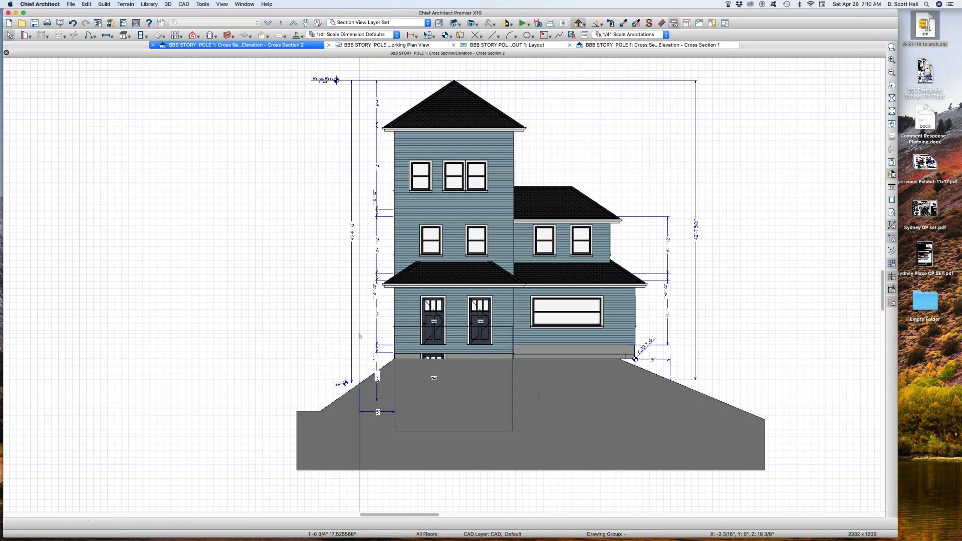
pyautogui.press('l')
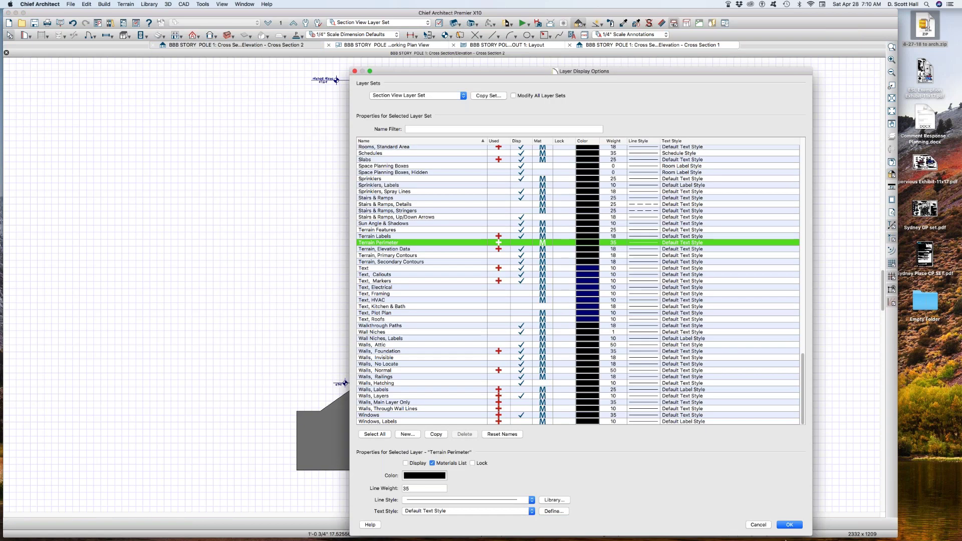
pyautogui.click(759, 525)
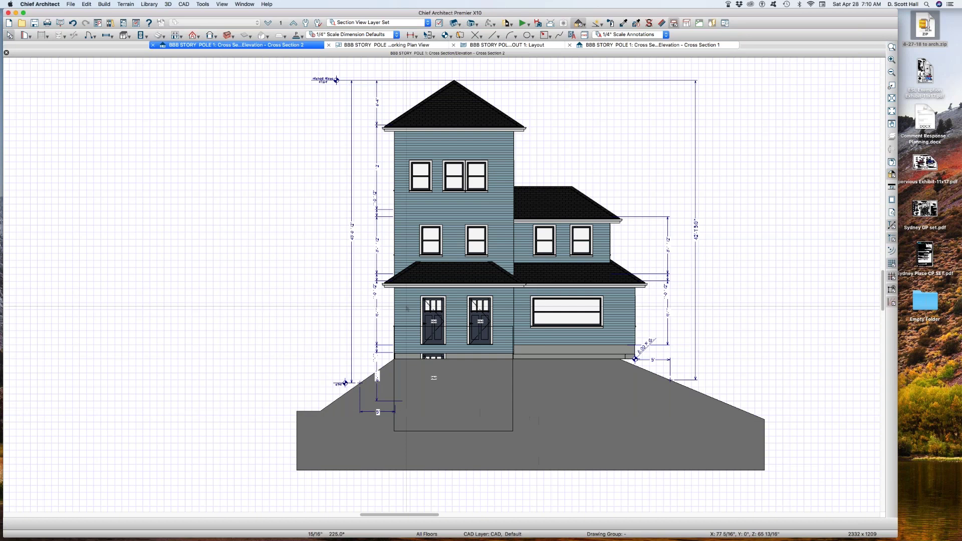
# Copy the tower's overall story pole together with its elevation markers to the open area beyond the lower wing
pyautogui.click(352, 177)
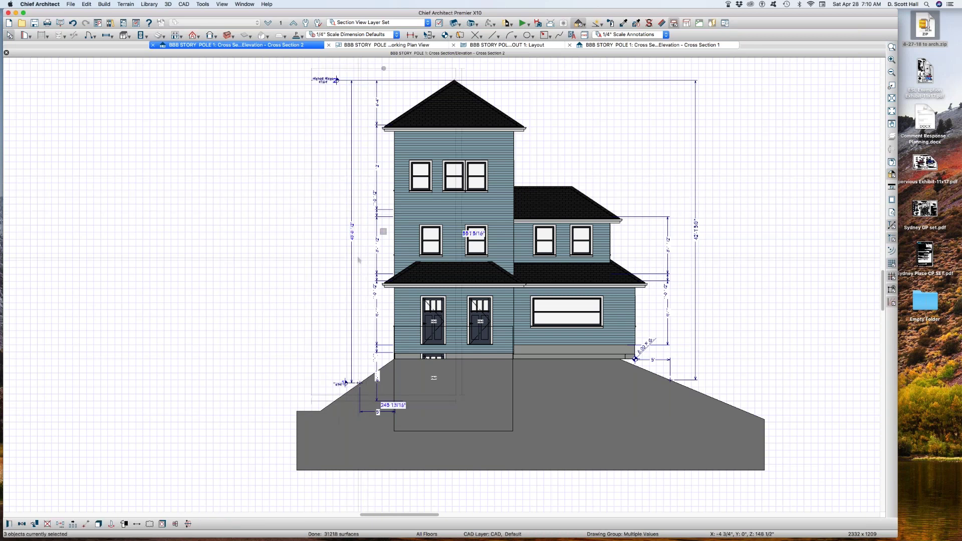
pyautogui.click(352, 262)
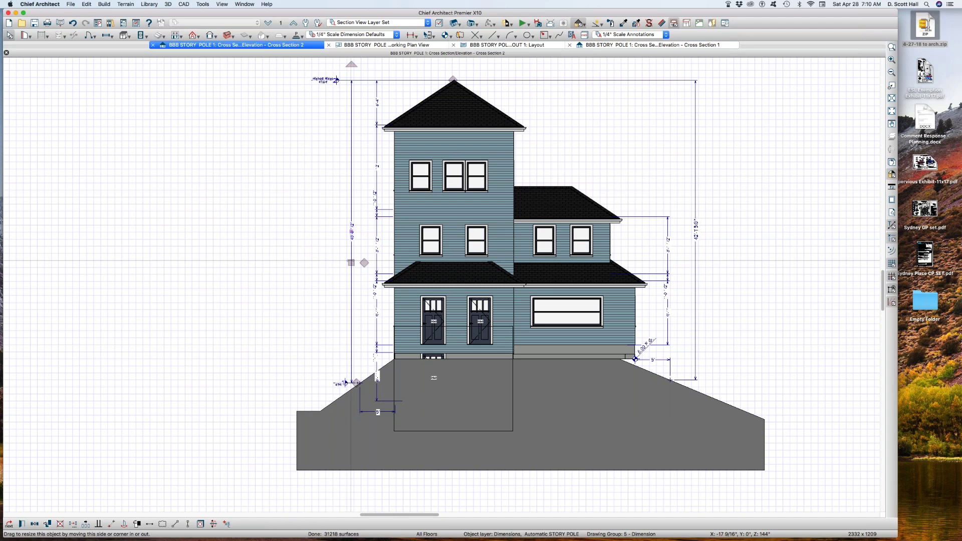
pyautogui.click(382, 232)
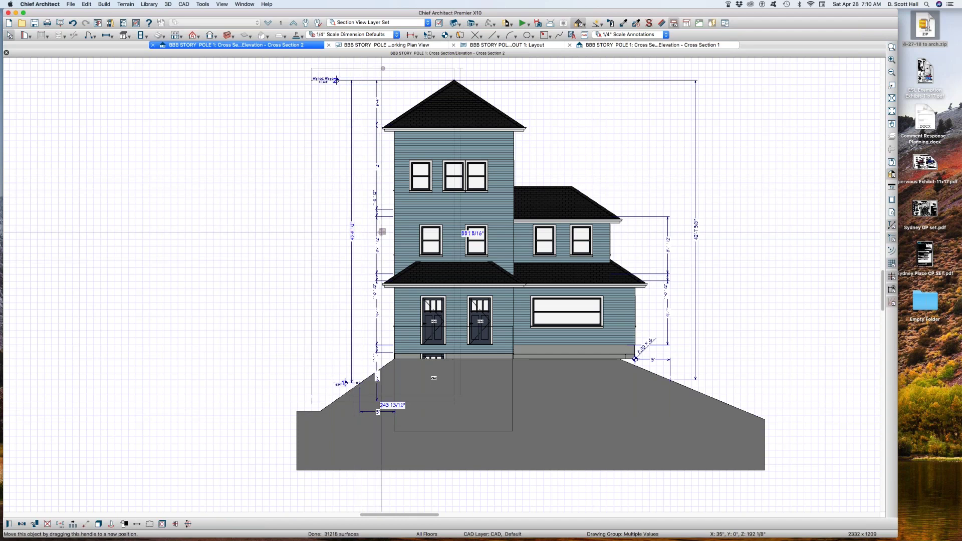
pyautogui.moveTo(382, 232); pyautogui.dragTo(776, 245)
pyautogui.press('Delete')
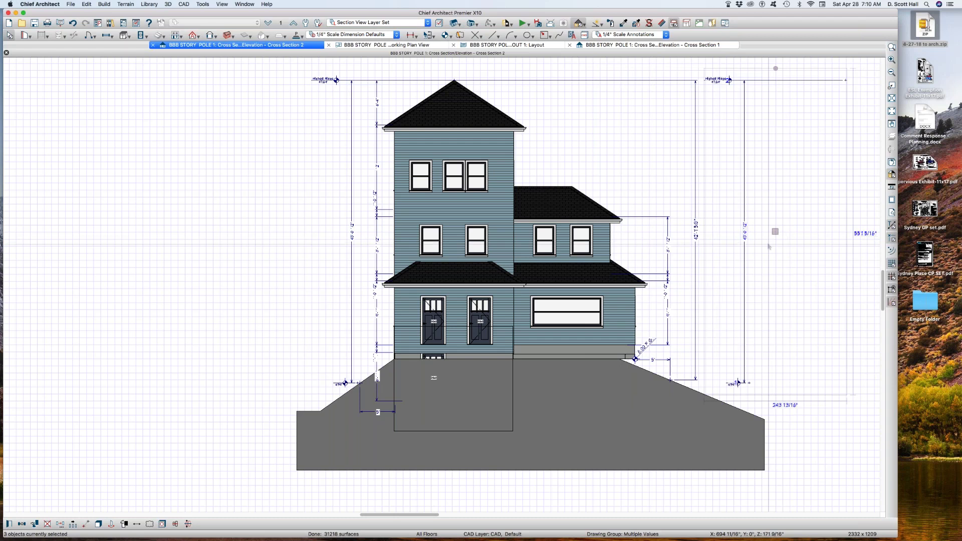
# Move the copied story pole's lower extension to the slope marker 5' from the foundation and delete the leftover copied point marker
pyautogui.click(745, 351)
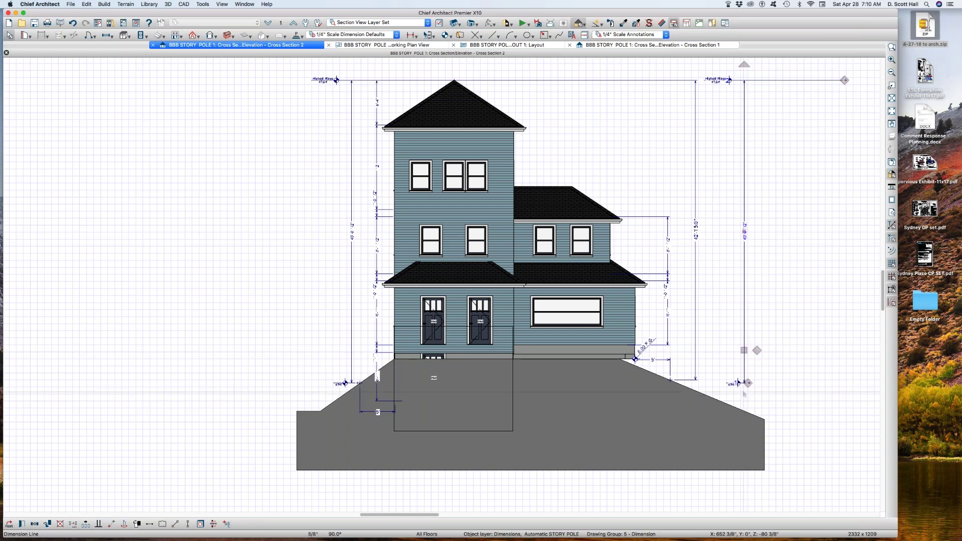
pyautogui.scroll(1, 747, 386)
pyautogui.scroll(3, 747, 387)
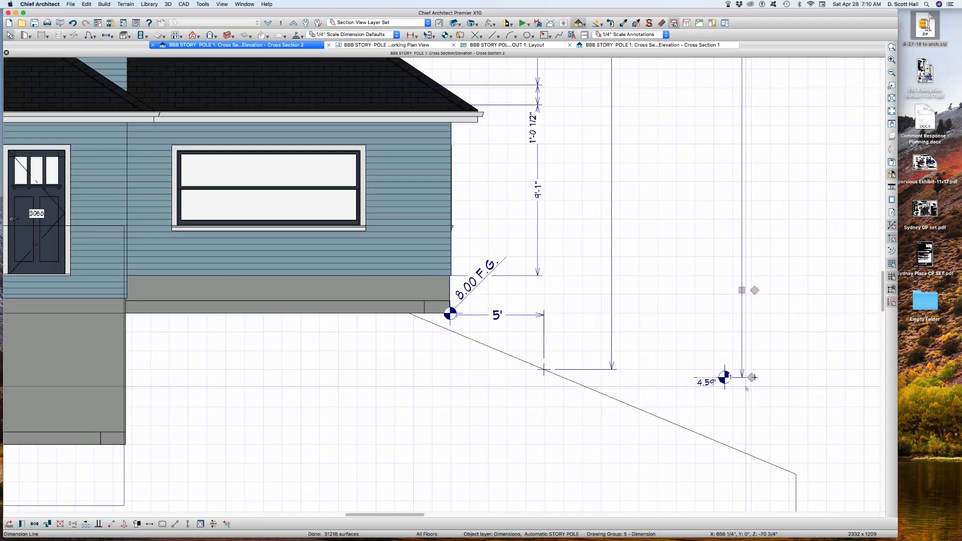
pyautogui.moveTo(753, 374); pyautogui.dragTo(548, 380)
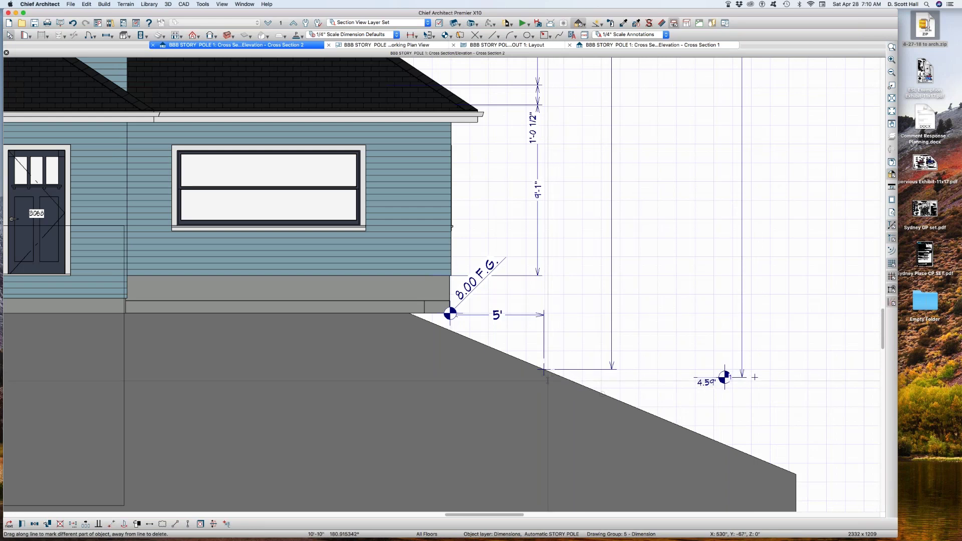
pyautogui.moveTo(742, 365)
pyautogui.mouseDown()
pyautogui.moveTo(562, 387)
pyautogui.moveTo(694, 395)
pyautogui.moveTo(693, 381)
pyautogui.moveTo(543, 372)
pyautogui.mouseUp()
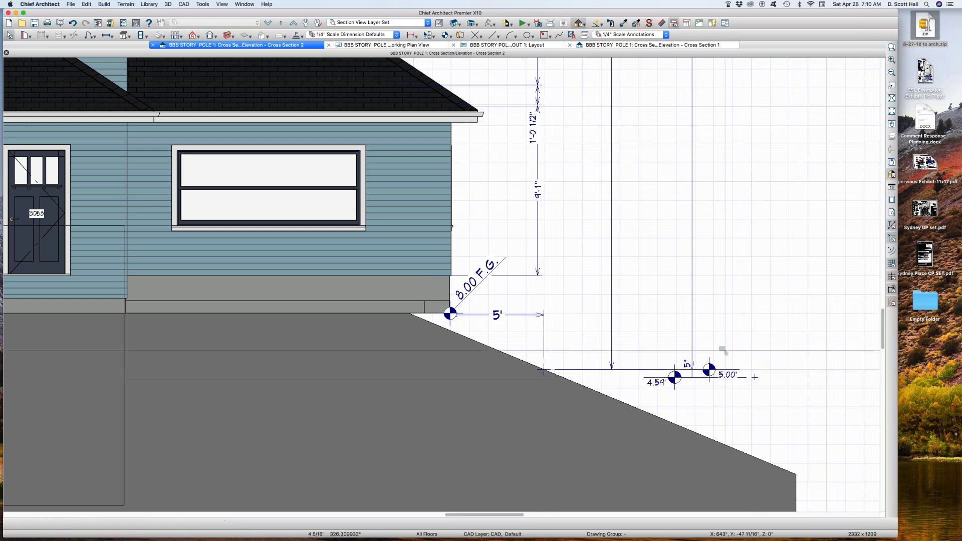
pyautogui.moveTo(720, 346); pyautogui.dragTo(782, 400)
# Move the copied story pole closer to the lower wing and delete the older 42'-7 5/8" overall dimension beside it
pyautogui.scroll(-3, 747, 412)
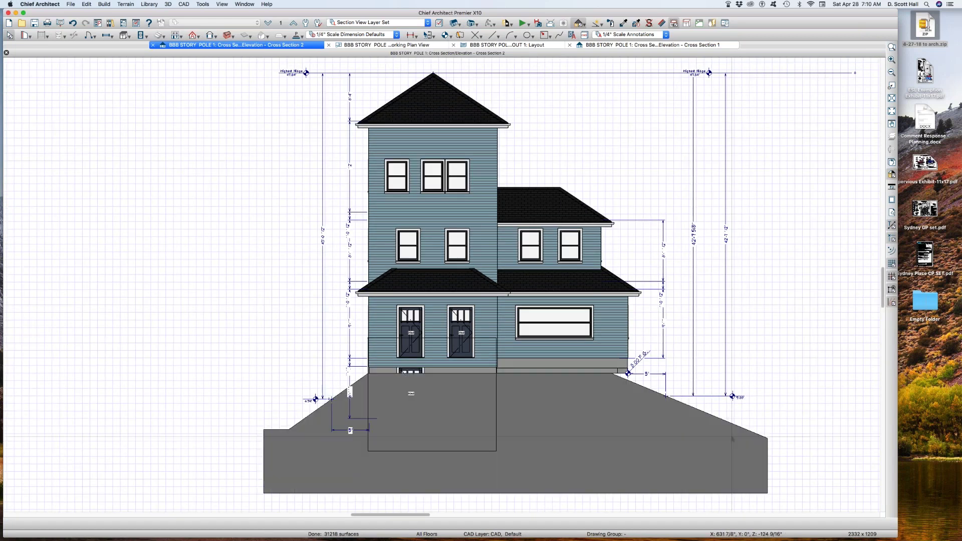
pyautogui.scroll(-2, 739, 450)
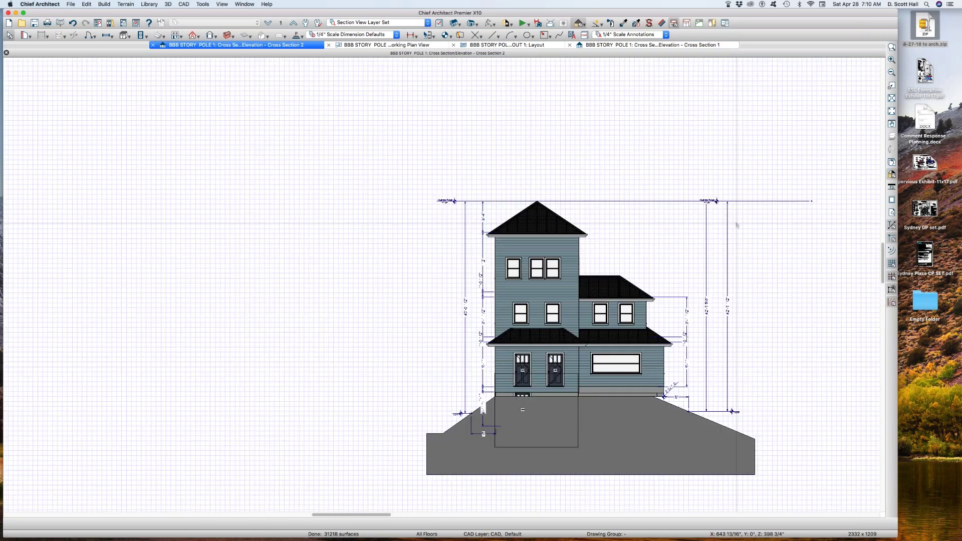
pyautogui.scroll(1, 741, 220)
pyautogui.scroll(3, 743, 214)
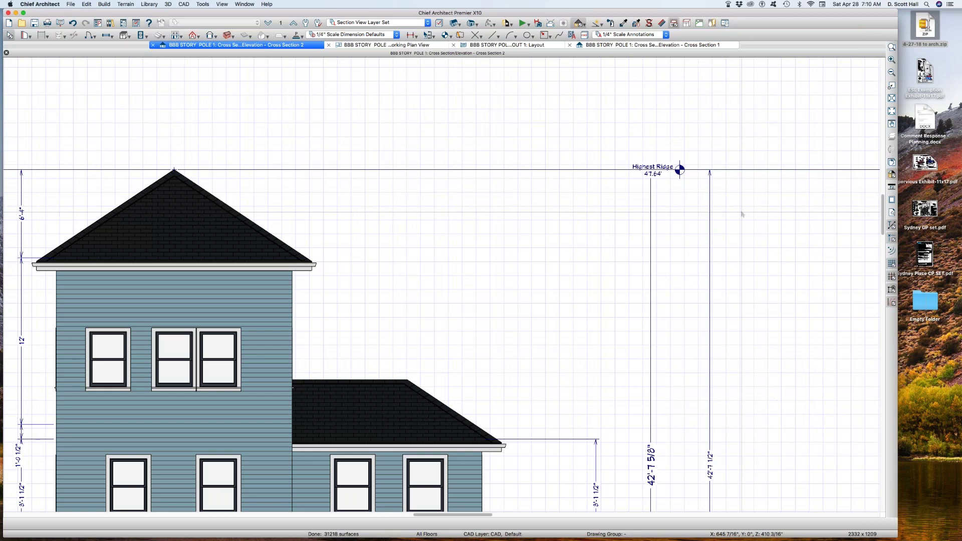
pyautogui.click(680, 169)
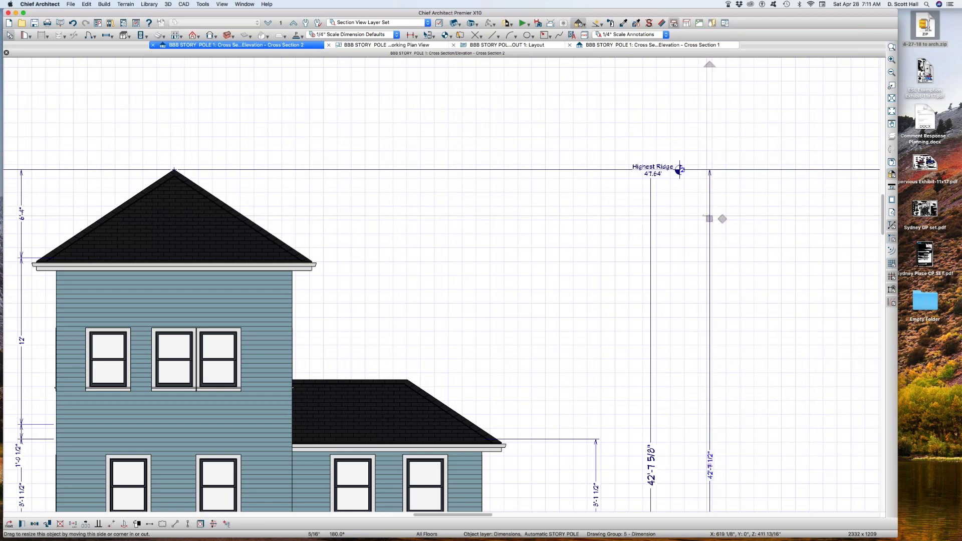
pyautogui.moveTo(709, 218); pyautogui.dragTo(628, 226)
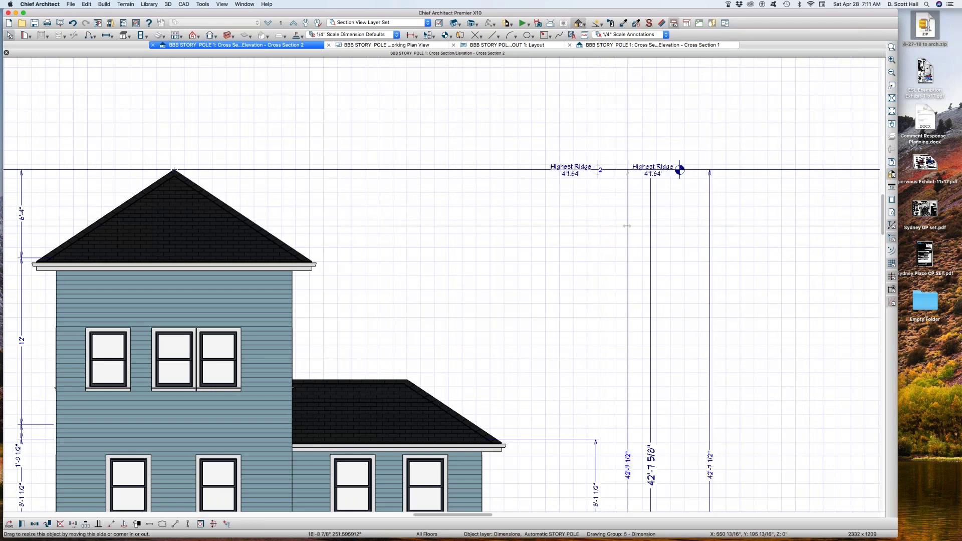
pyautogui.scroll(-3, 648, 172)
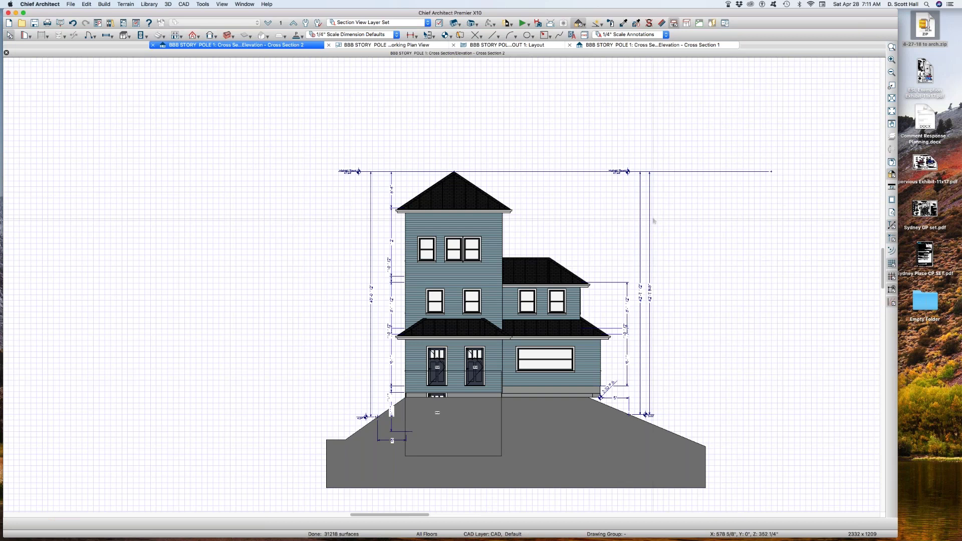
pyautogui.click(699, 307)
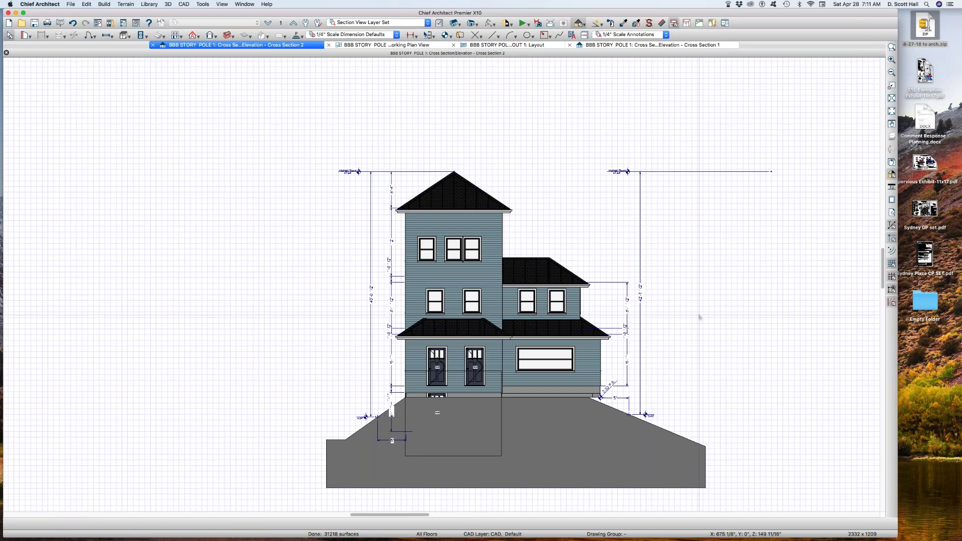
pyautogui.click(641, 238)
pyautogui.moveTo(641, 239)
pyautogui.mouseDown()
pyautogui.moveTo(674, 239)
pyautogui.moveTo(645, 245)
pyautogui.mouseUp()
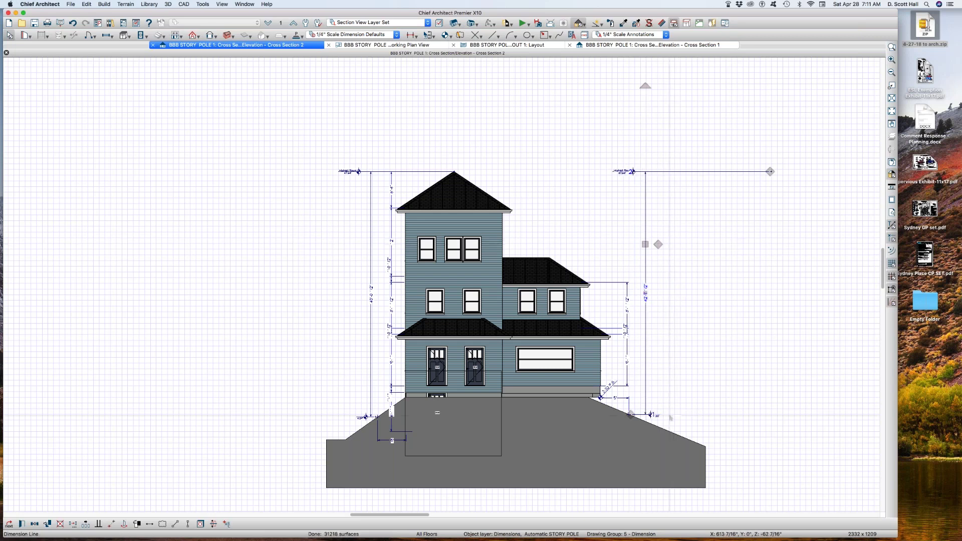
# Add an extension to the copied story pole at the 8.00 F.G. corner of the foundation
pyautogui.scroll(5, 673, 422)
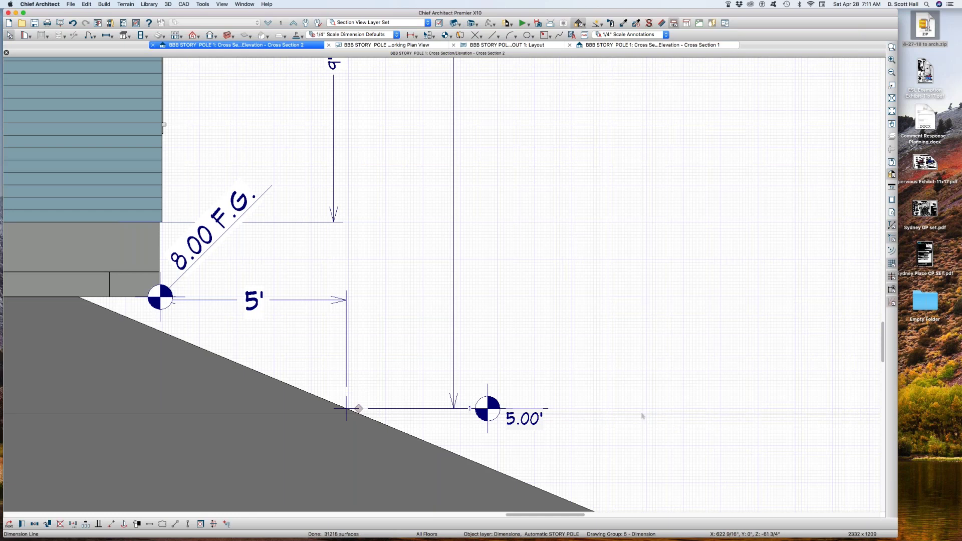
pyautogui.click(454, 338)
pyautogui.moveTo(466, 337)
pyautogui.mouseDown()
pyautogui.moveTo(109, 300)
pyautogui.moveTo(349, 301)
pyautogui.moveTo(89, 305)
pyautogui.moveTo(213, 304)
pyautogui.moveTo(150, 301)
pyautogui.moveTo(160, 299)
pyautogui.mouseUp()
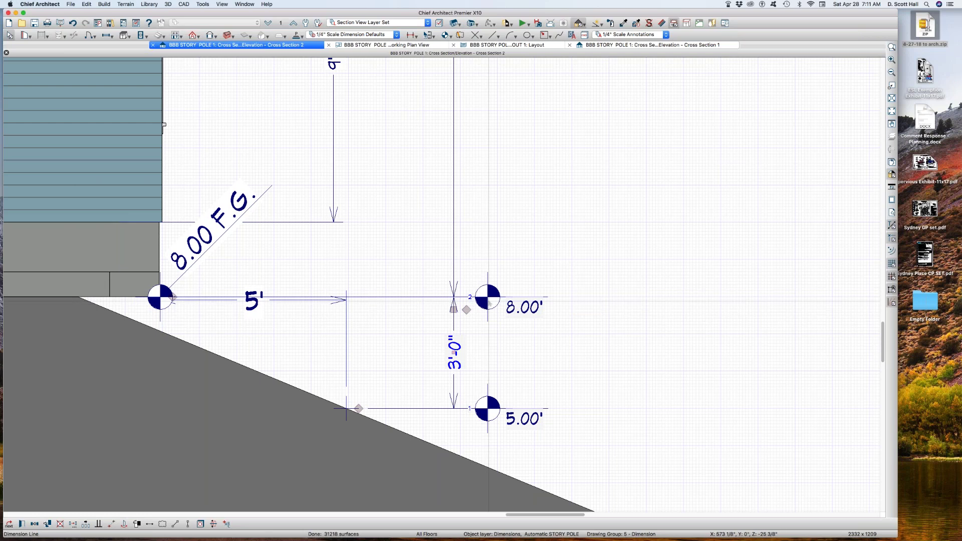
pyautogui.moveTo(437, 249); pyautogui.dragTo(623, 368)
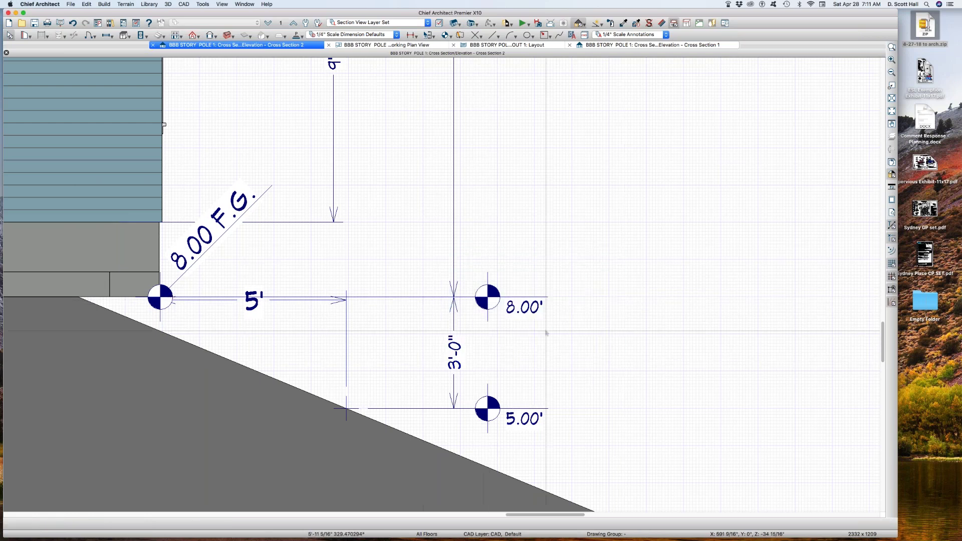
# Move the story pole's extension from the 8.00 F.G. marker onto the bottom of the wing's footing
pyautogui.scroll(-3, 546, 332)
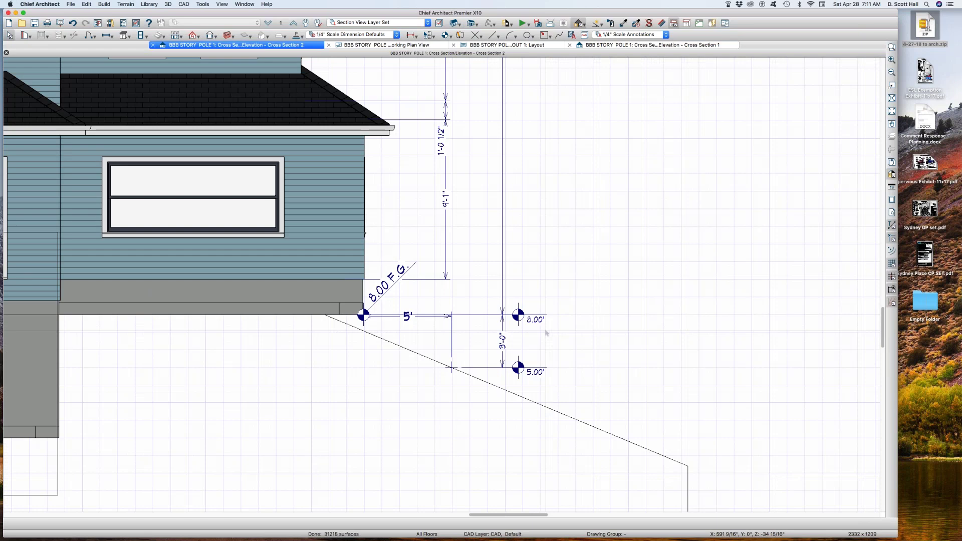
pyautogui.click(503, 278)
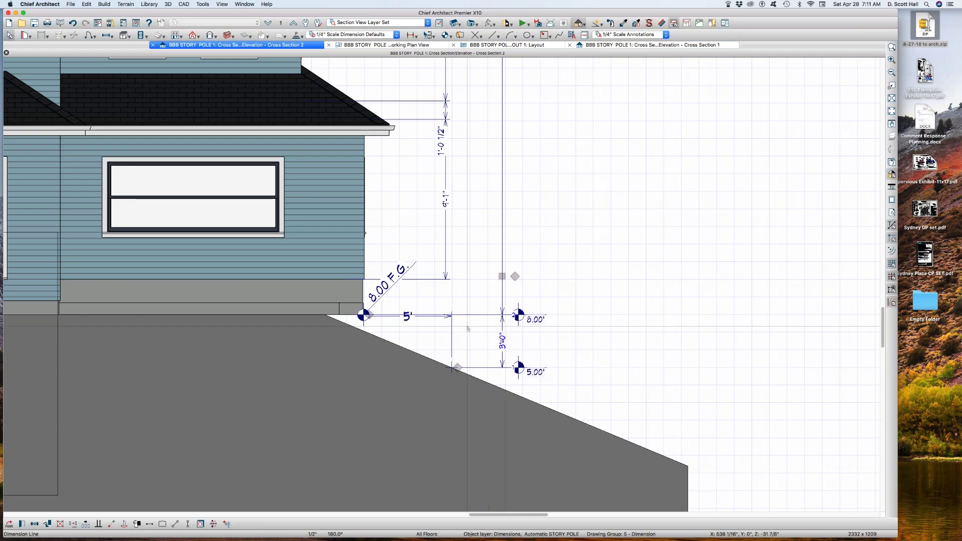
pyautogui.moveTo(369, 316); pyautogui.dragTo(340, 315)
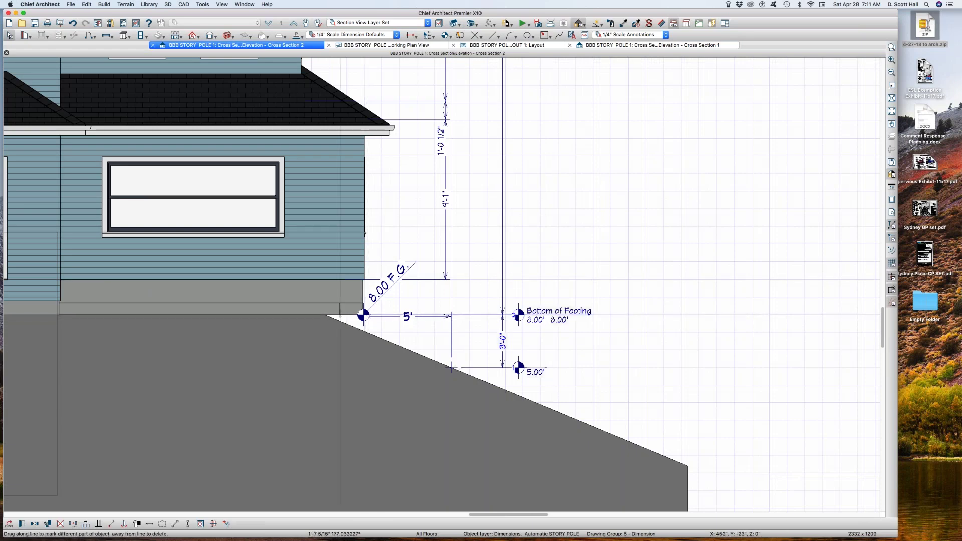
pyautogui.click(676, 298)
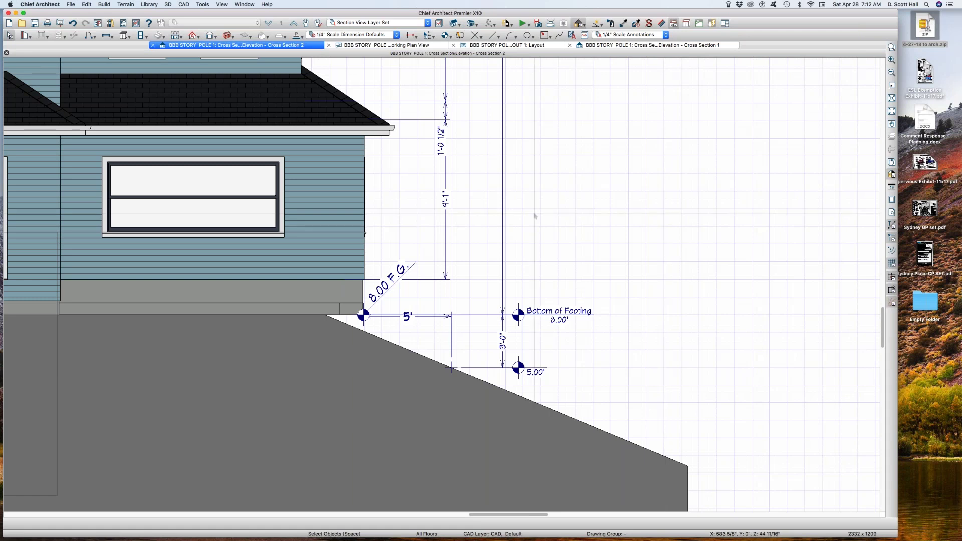
pyautogui.scroll(-5, 535, 216)
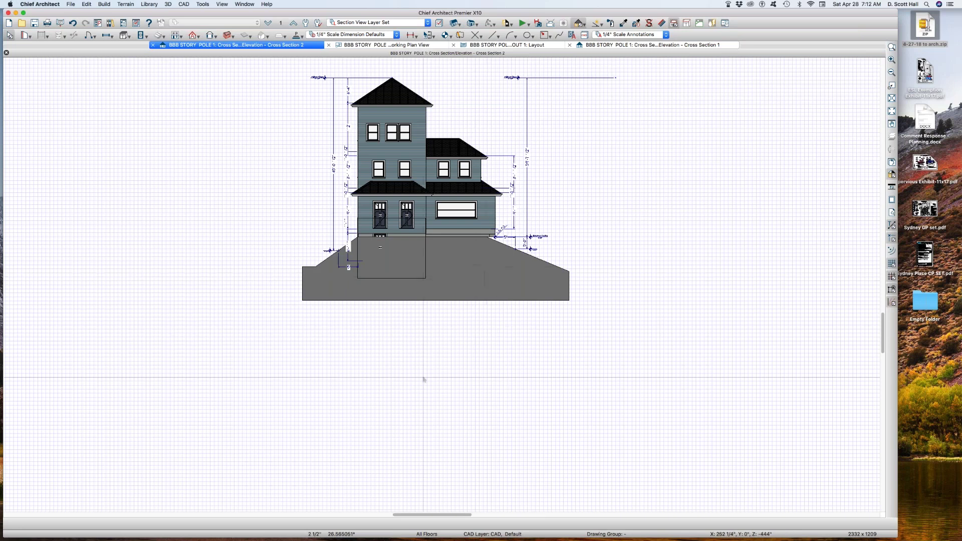
pyautogui.scroll(-3, 424, 380)
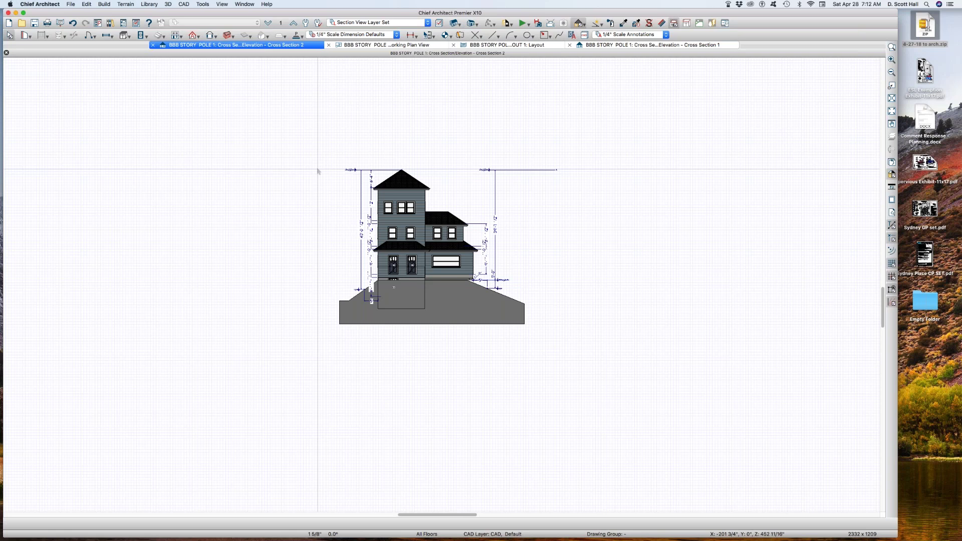
pyautogui.press('space')
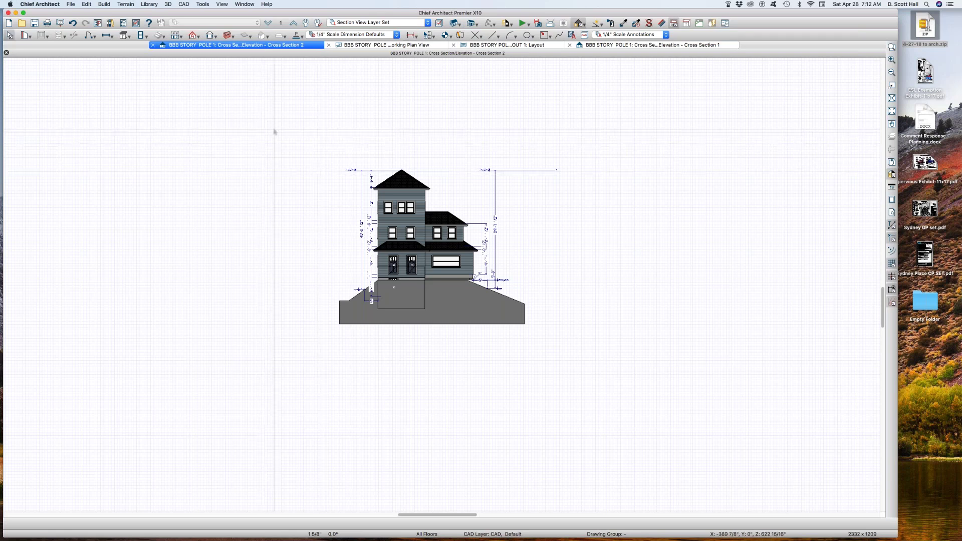
pyautogui.press('space')
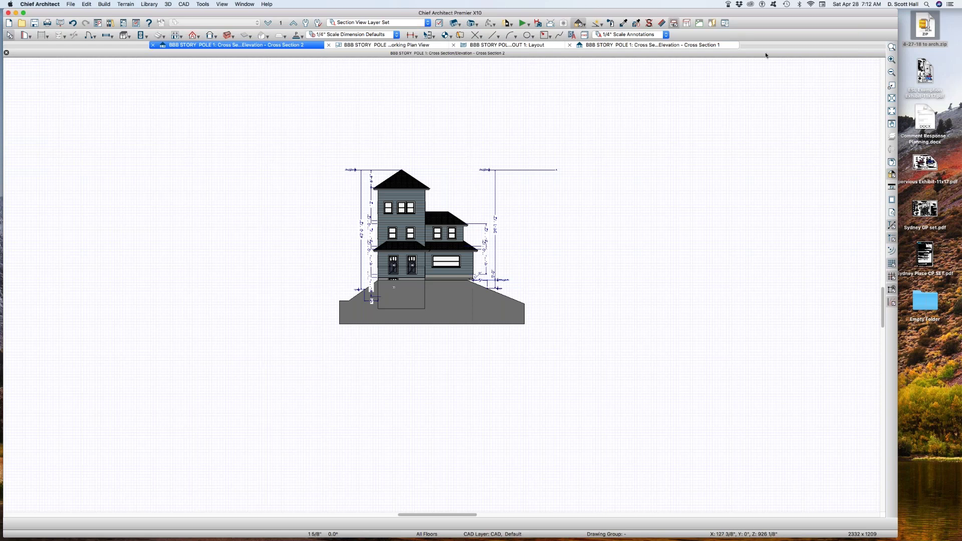
# Switch to Cross Section 1, delete all its story pole dimensions and regenerate the automatic ones
pyautogui.hotkey('ctrl', 'shift', 'Tab')
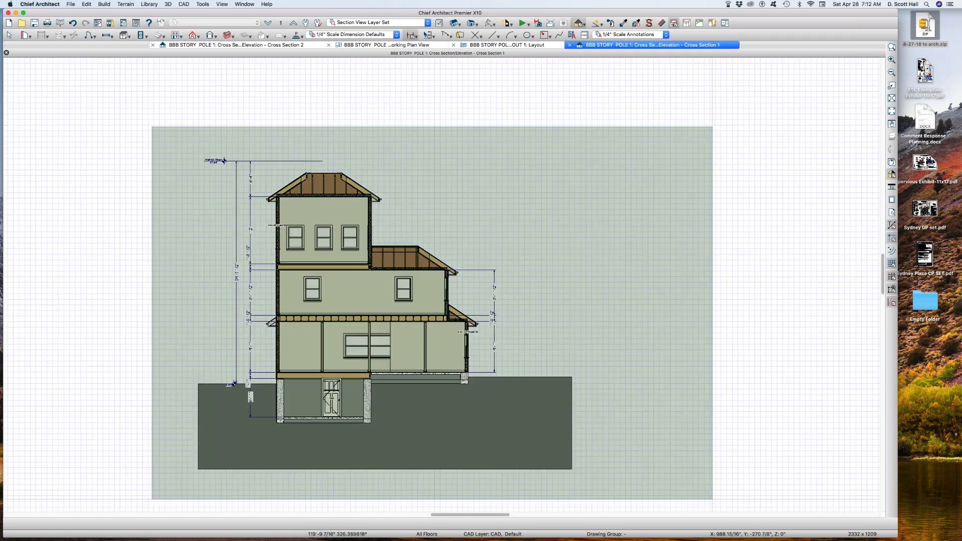
pyautogui.moveTo(150, 126); pyautogui.dragTo(628, 506)
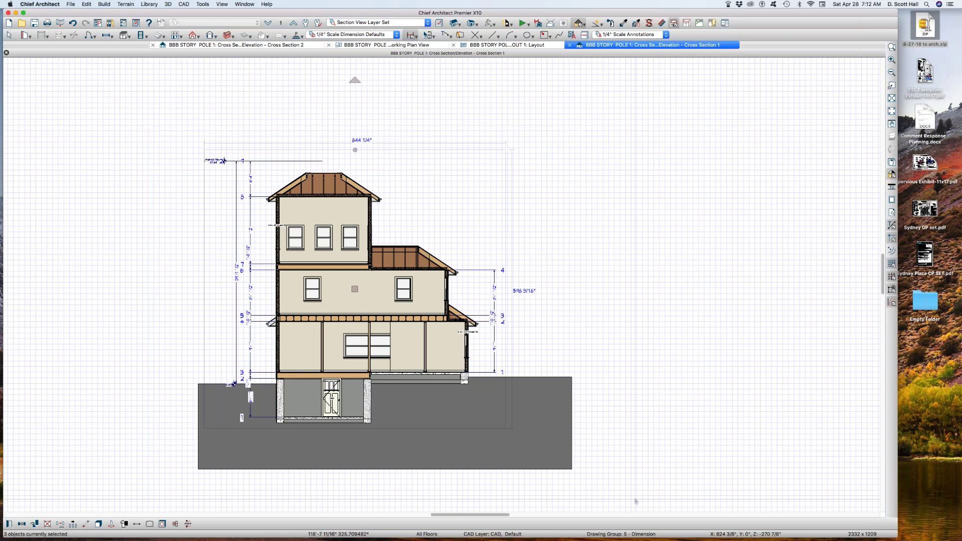
pyautogui.press('Delete')
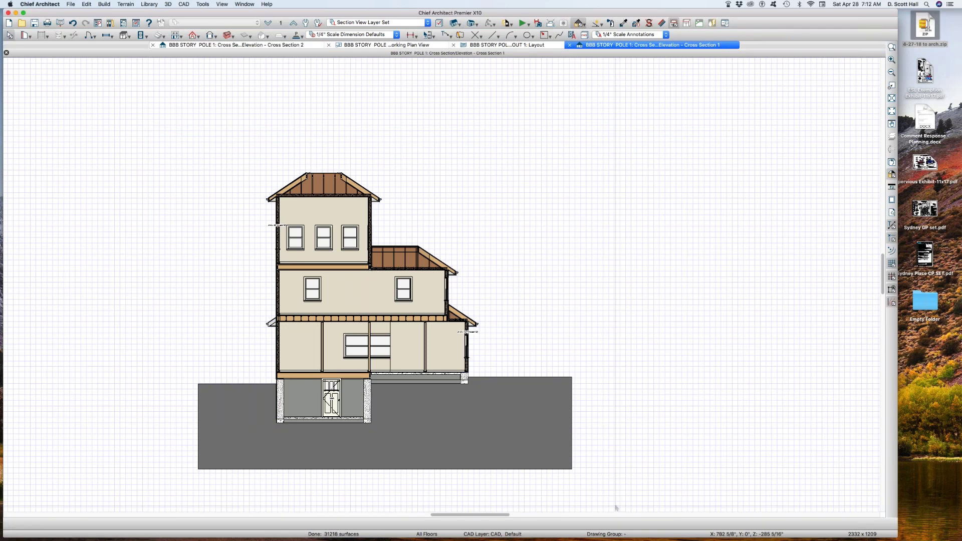
pyautogui.press('super+z')
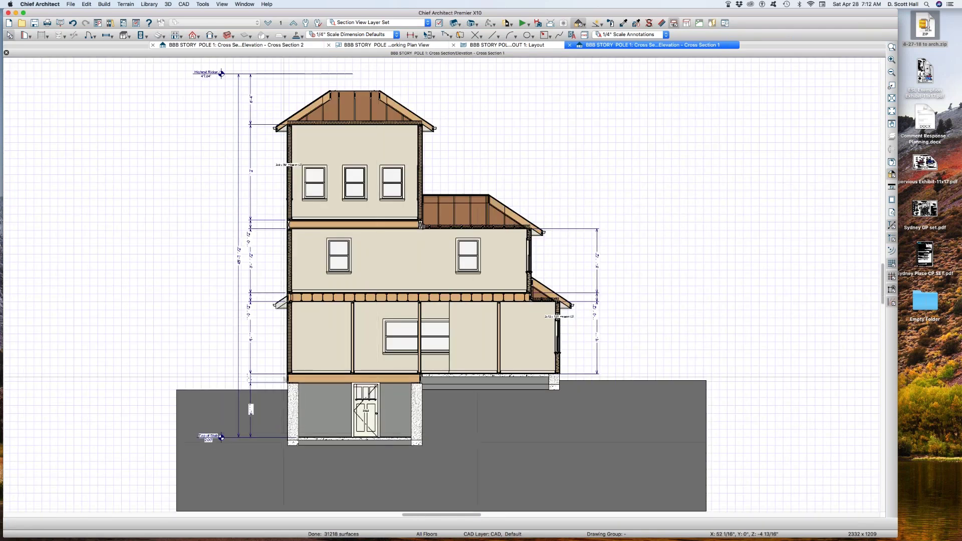
# Move the lower extension of the tower's outer overall story pole dimension from the basement slab up to the adjacent grade line
pyautogui.click(249, 265)
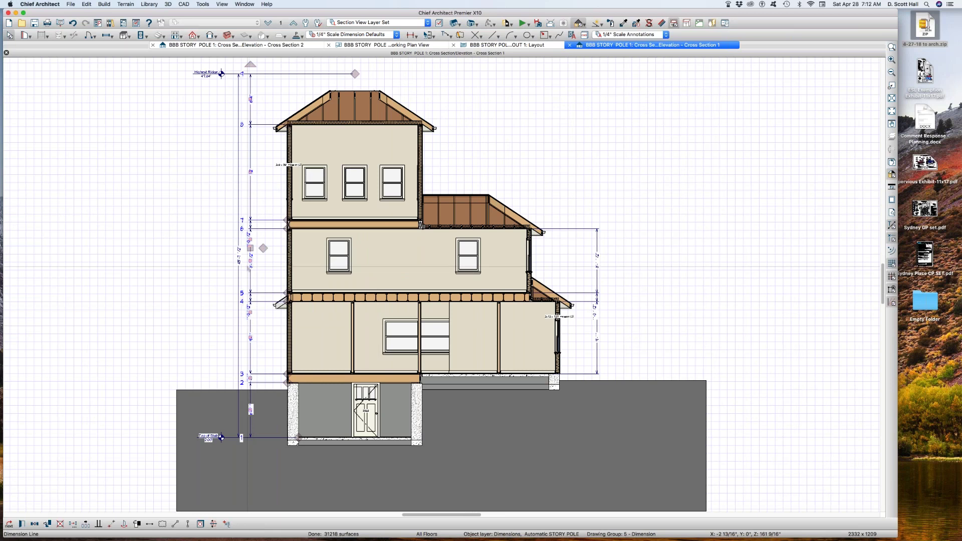
pyautogui.click(238, 307)
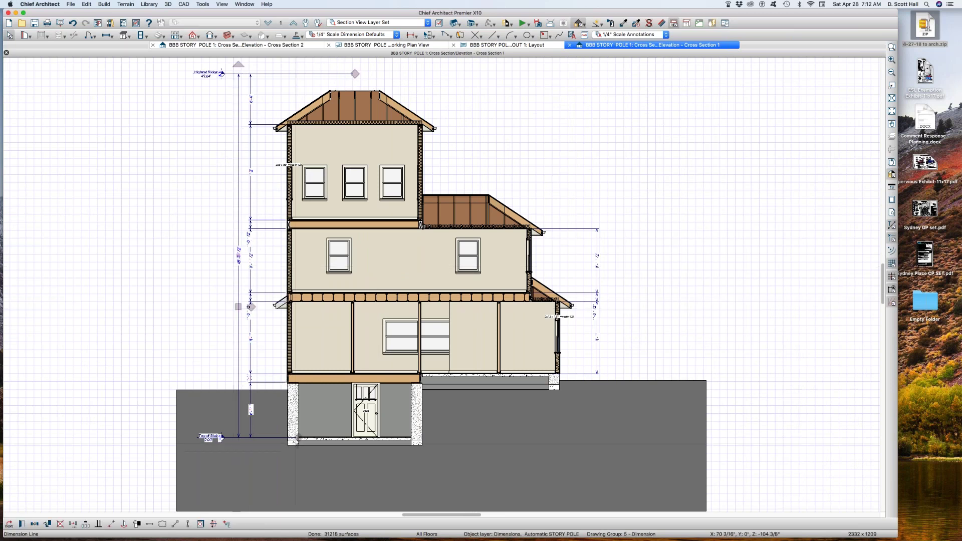
pyautogui.moveTo(298, 437); pyautogui.dragTo(214, 391)
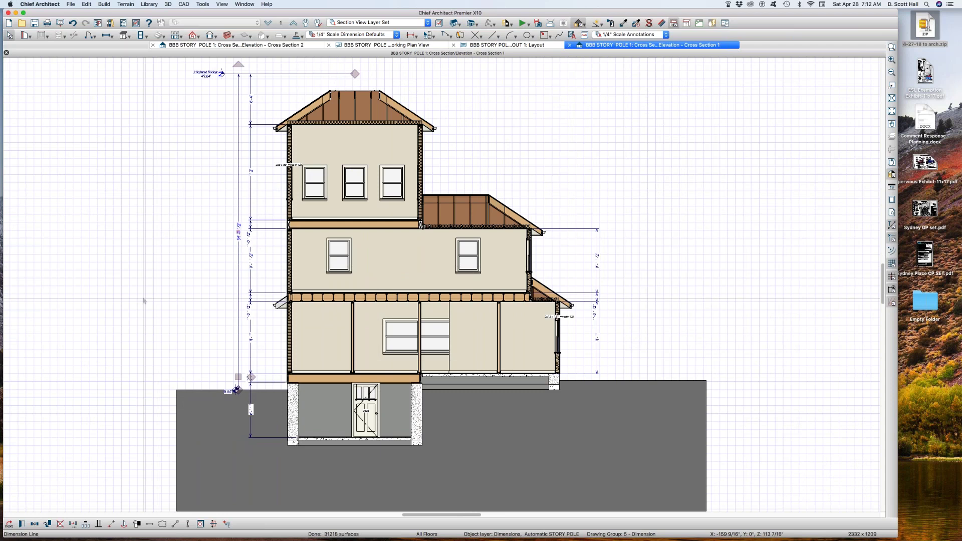
pyautogui.moveTo(205, 379); pyautogui.dragTo(256, 402)
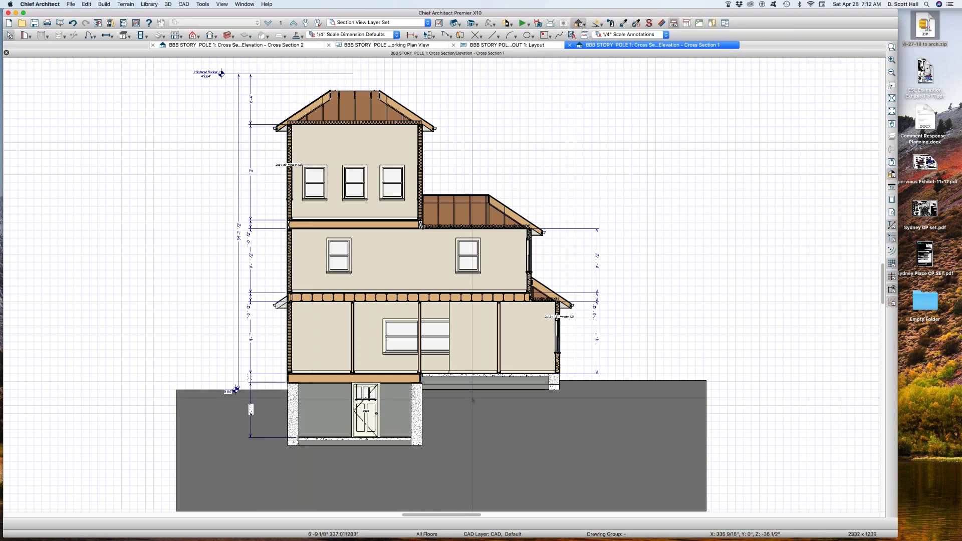
# Copy the overall story pole dimension with its elevation markers to the opposite side of the house, just outside the lower wing's story pole
pyautogui.click(236, 318)
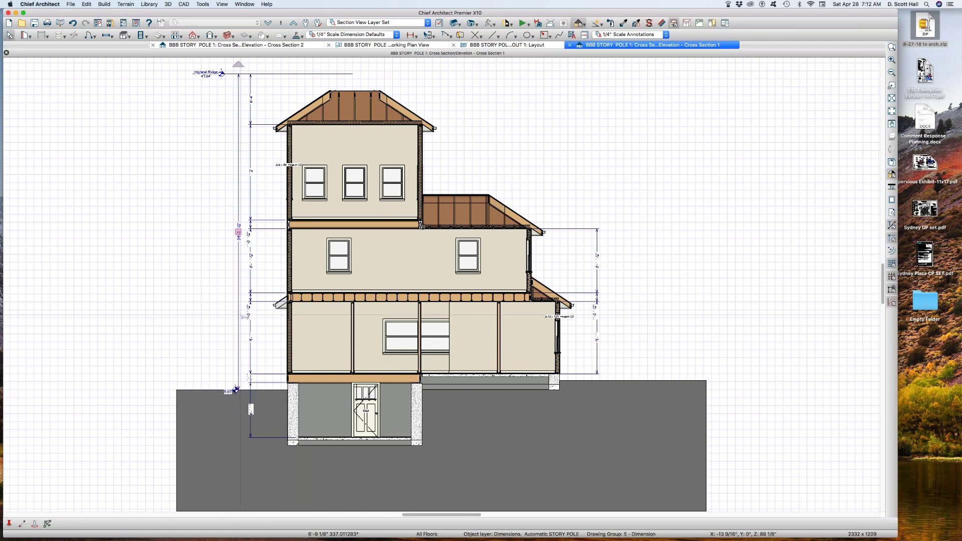
pyautogui.click(240, 231)
pyautogui.moveTo(316, 231); pyautogui.dragTo(607, 246)
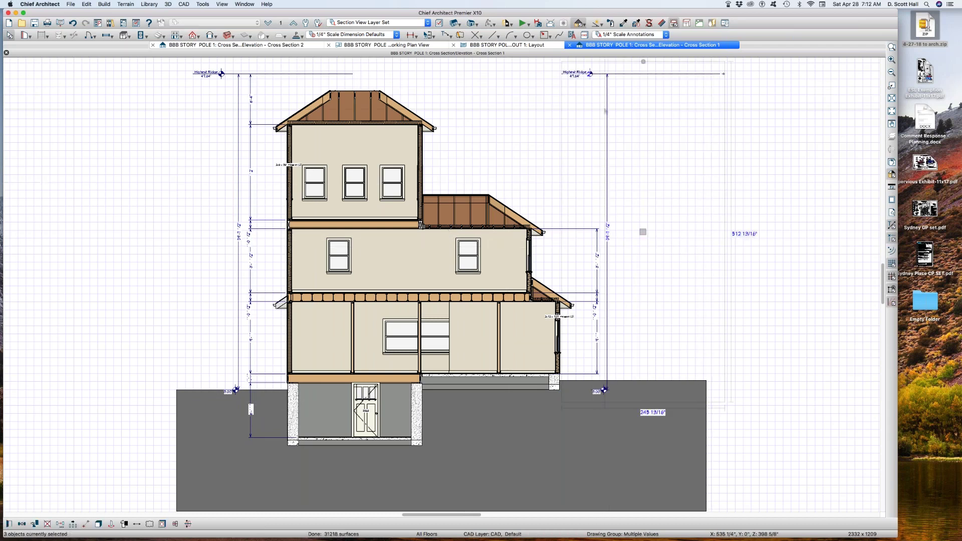
# Relocate the copied dimension's ridge reference point above the tower roof, placing its Highest Ridge marker on the outer side of the pole
pyautogui.click(607, 115)
pyautogui.moveTo(620, 114); pyautogui.dragTo(221, 74)
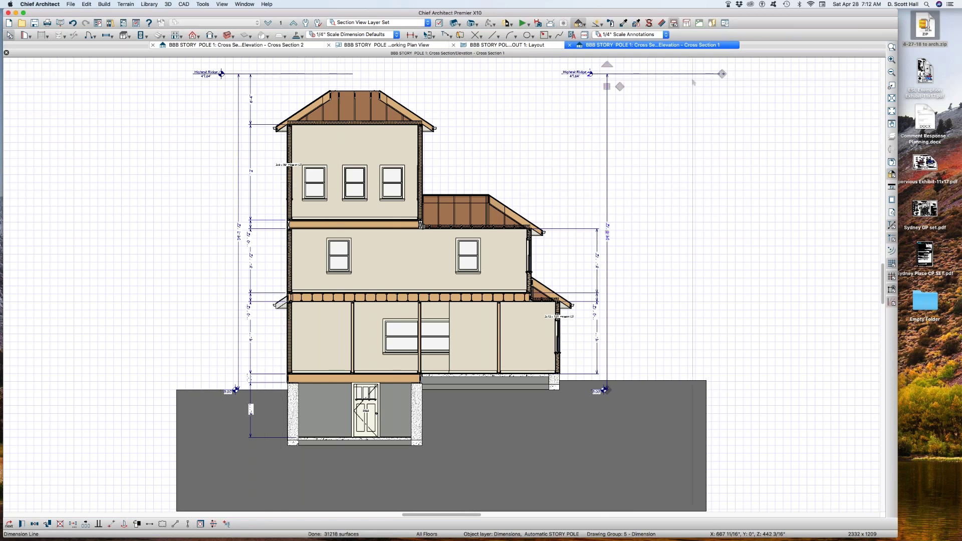
pyautogui.moveTo(722, 74); pyautogui.dragTo(398, 74)
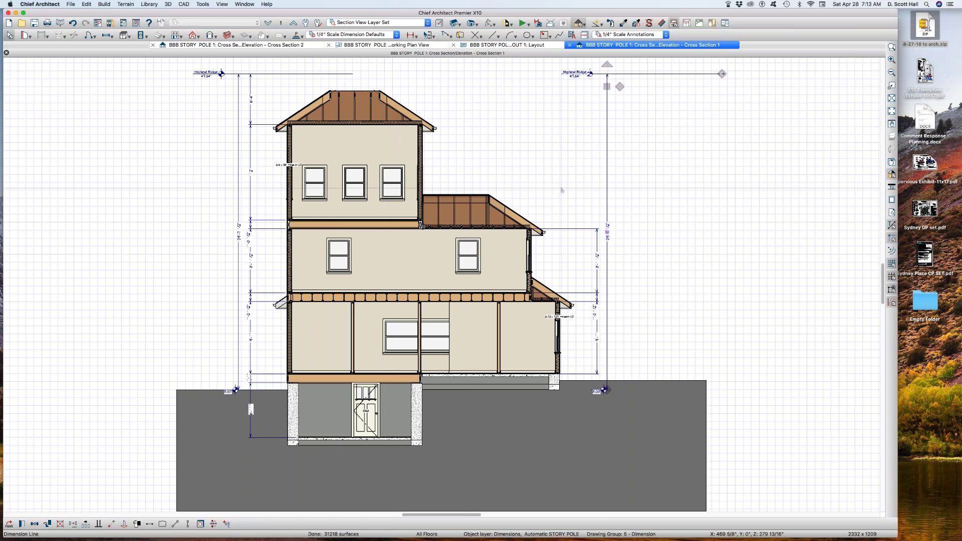
pyautogui.moveTo(706, 67); pyautogui.dragTo(841, 164)
pyautogui.moveTo(724, 73); pyautogui.dragTo(373, 74)
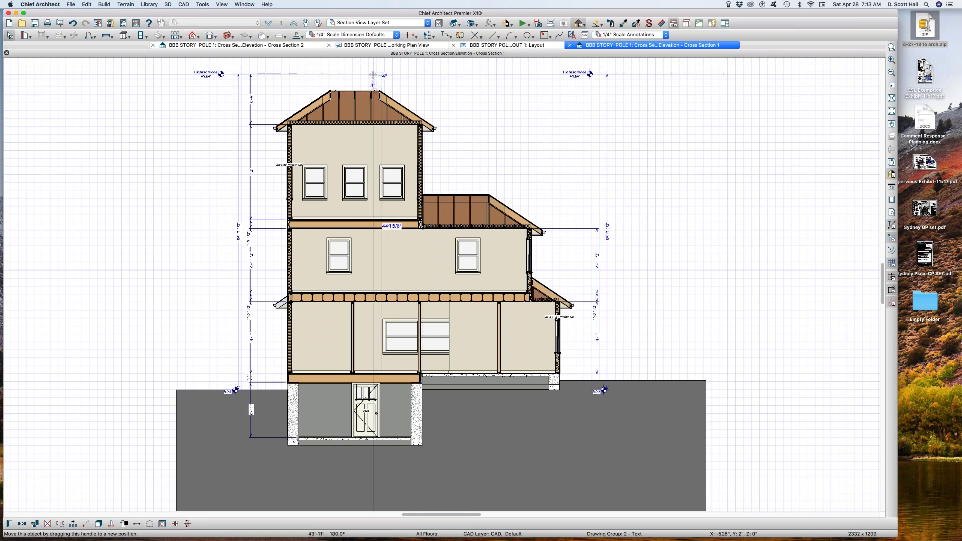
pyautogui.click(558, 169)
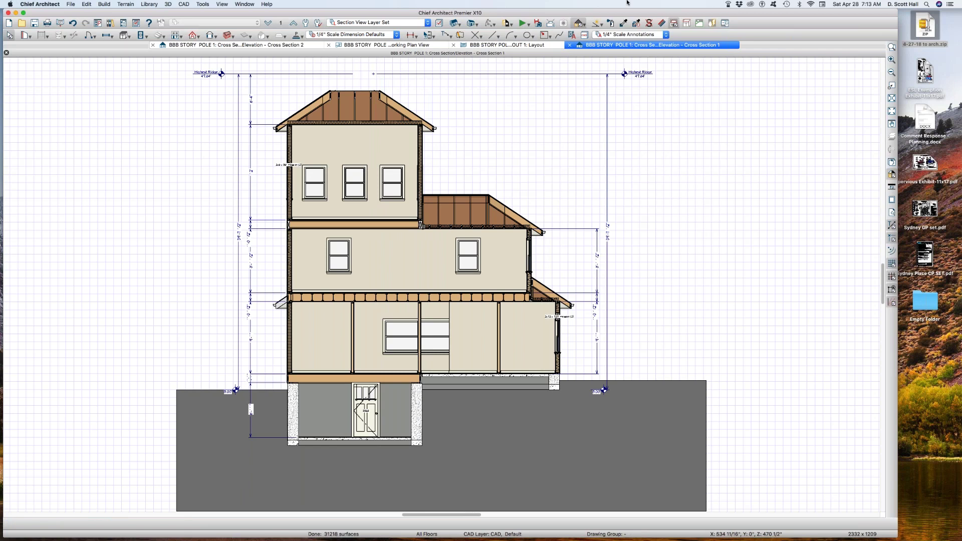